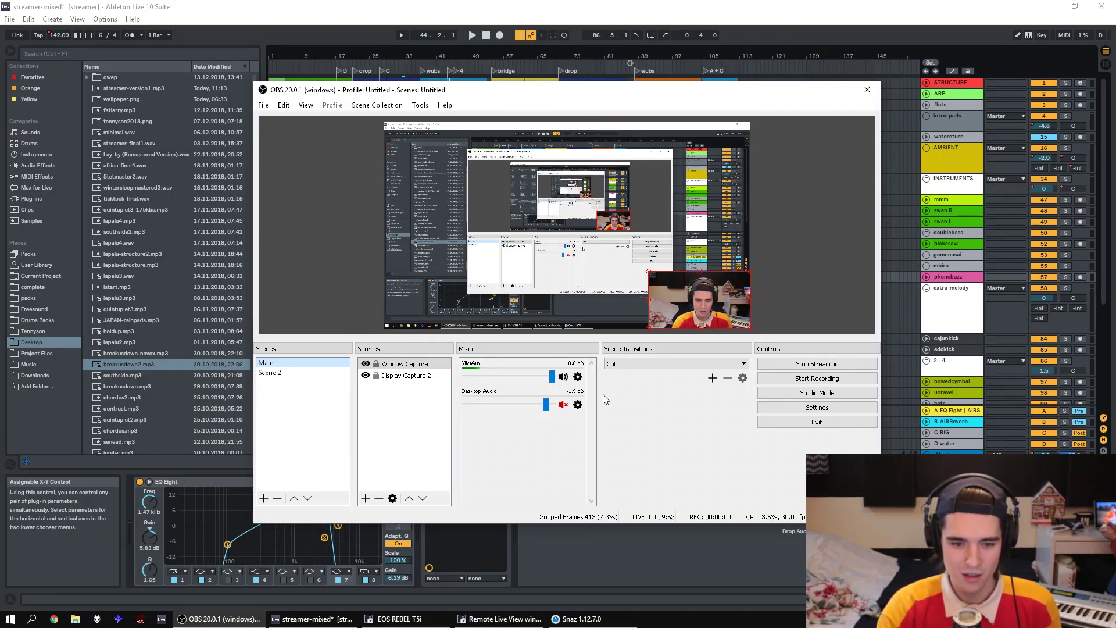
- Unmute the Desktop Audio channel in the OBS mixer and switch back to the Ableton Live project
{"action": "left_click", "coordinate": [562, 405]}
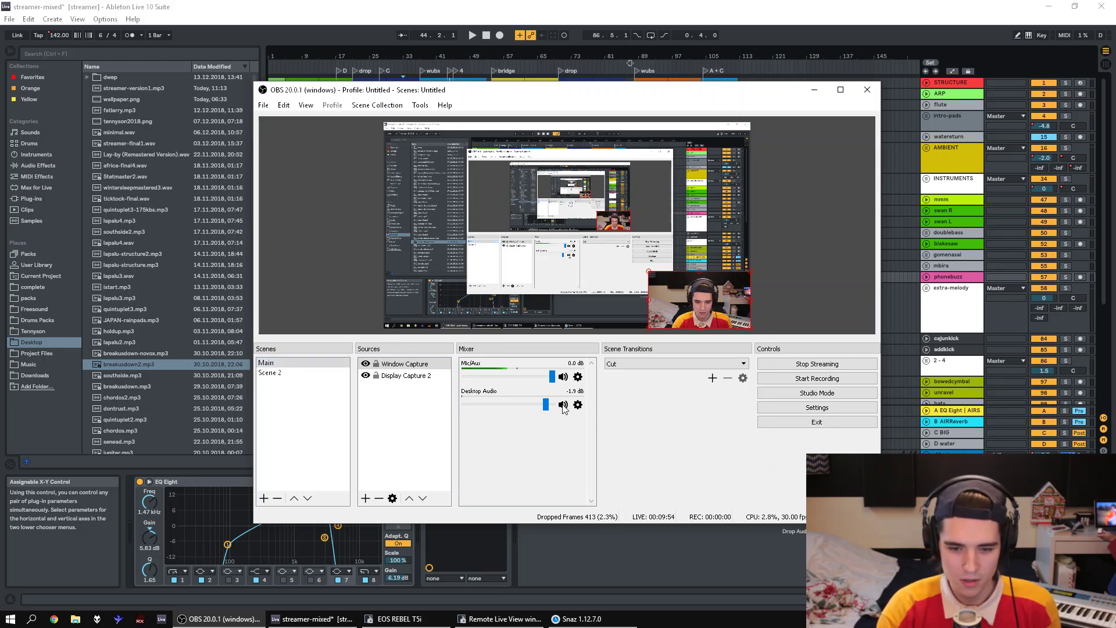
{"action": "left_click", "coordinate": [830, 21]}
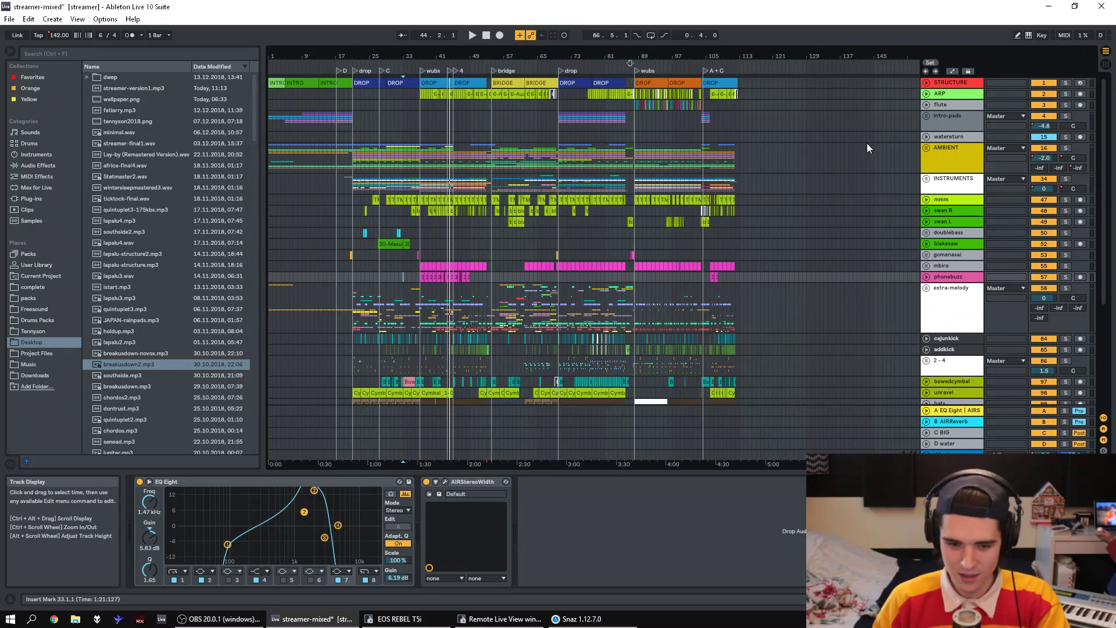
- Add the VoxengoRecorder-64 plug-in after Utility at the end of the Master track's device chain
{"action": "left_click", "coordinate": [949, 453]}
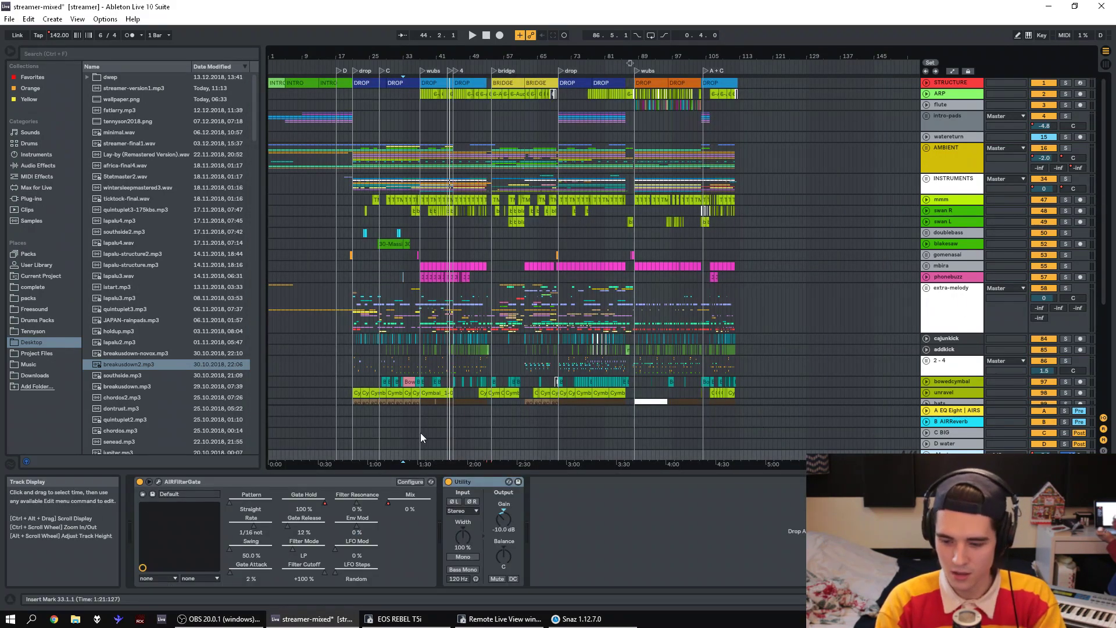
{"action": "left_click", "coordinate": [389, 413]}
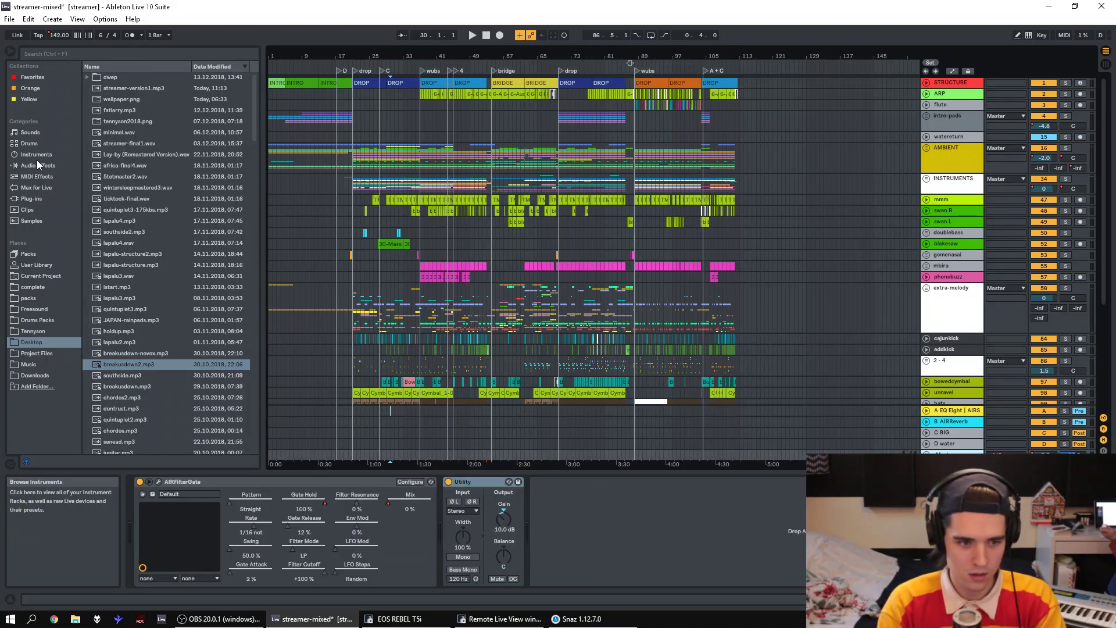
{"action": "left_click", "coordinate": [37, 198]}
{"action": "left_click_drag", "start_coordinate": [126, 286], "coordinate": [699, 532]}
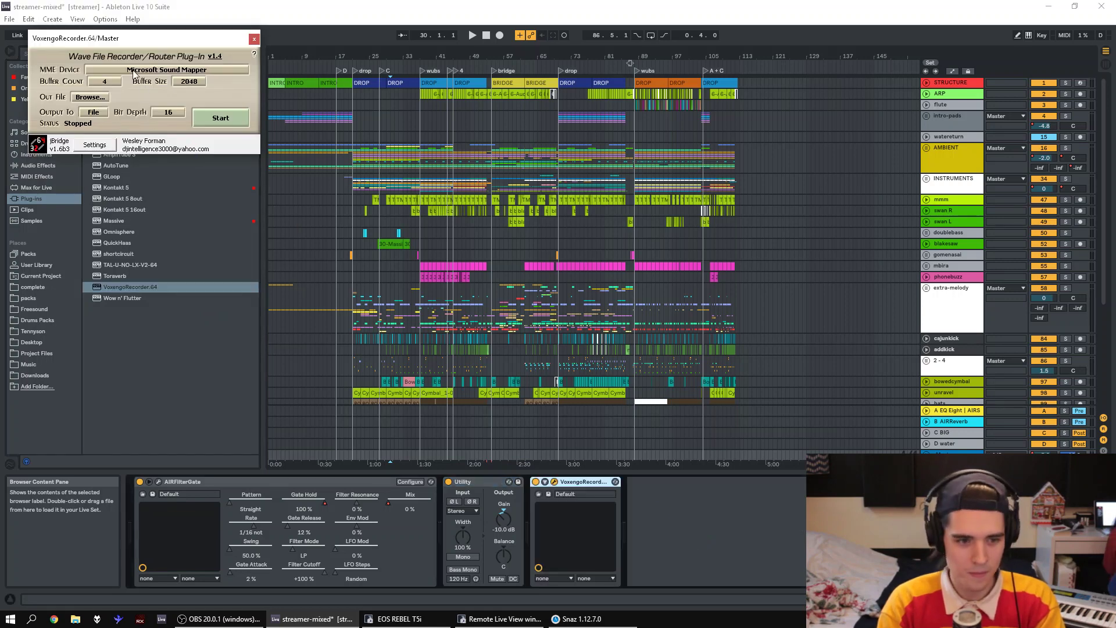
- Try starting the recorder with its existing buffer and output settings, and play the song from bar 30
{"action": "left_click", "coordinate": [189, 82]}
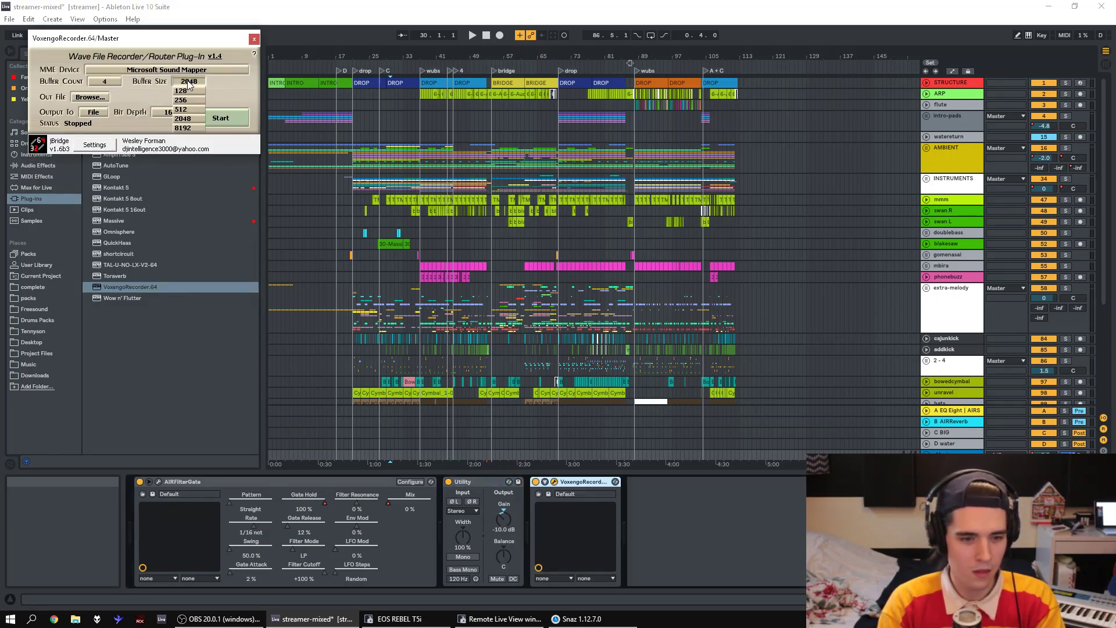
{"action": "left_click", "coordinate": [189, 84]}
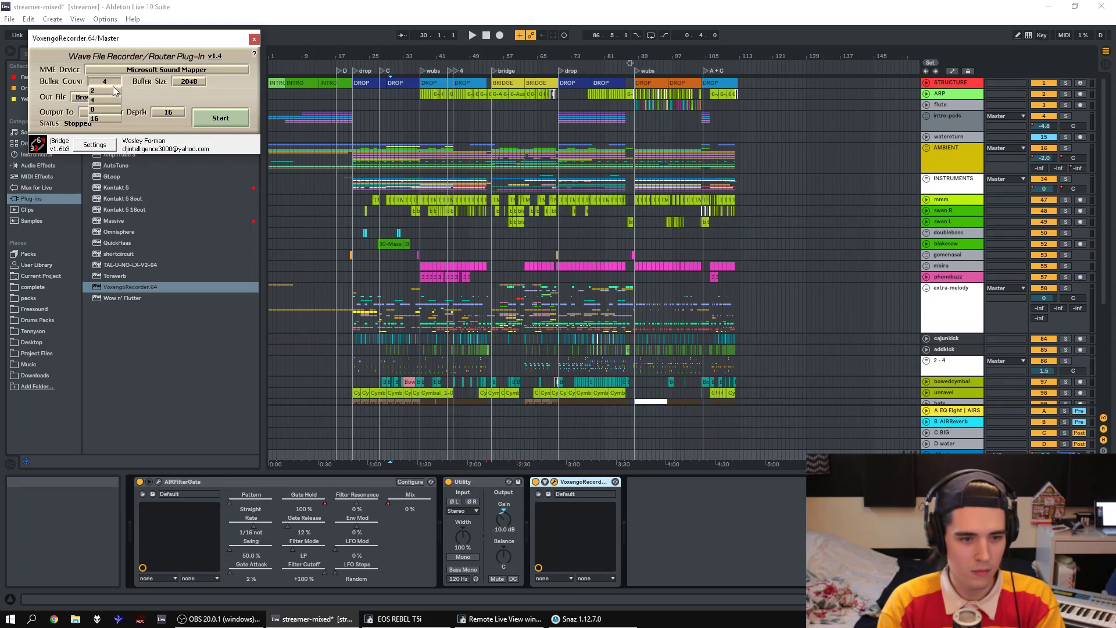
{"action": "left_click", "coordinate": [221, 118]}
{"action": "key", "text": "space"}
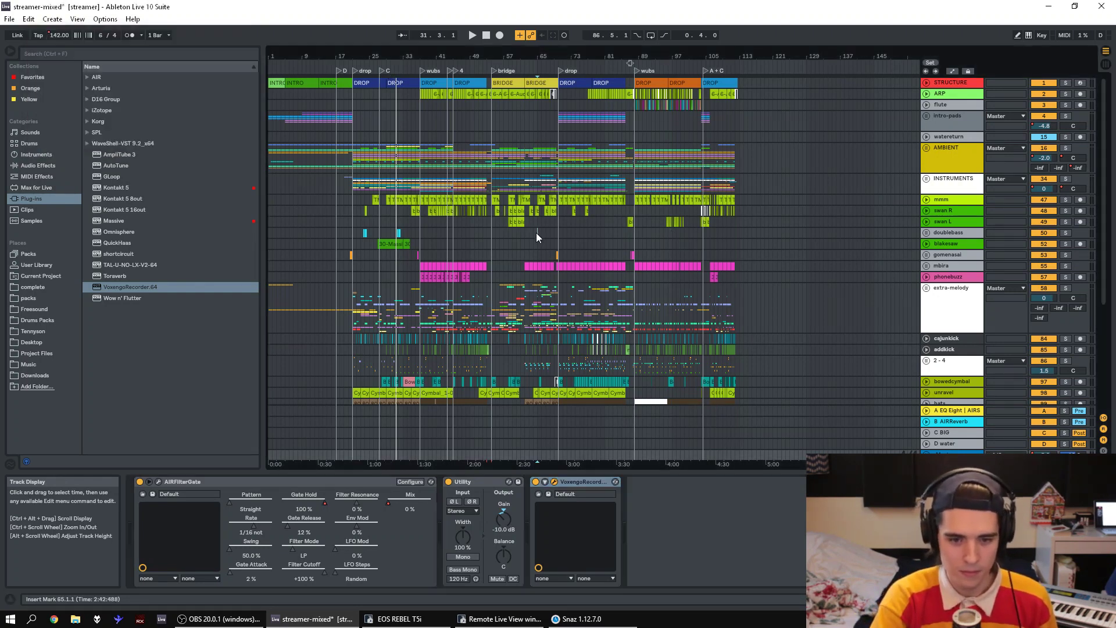
- Play the arrangement from bar 77 in the second drop and look through the other open application windows
{"action": "left_click", "coordinate": [586, 235]}
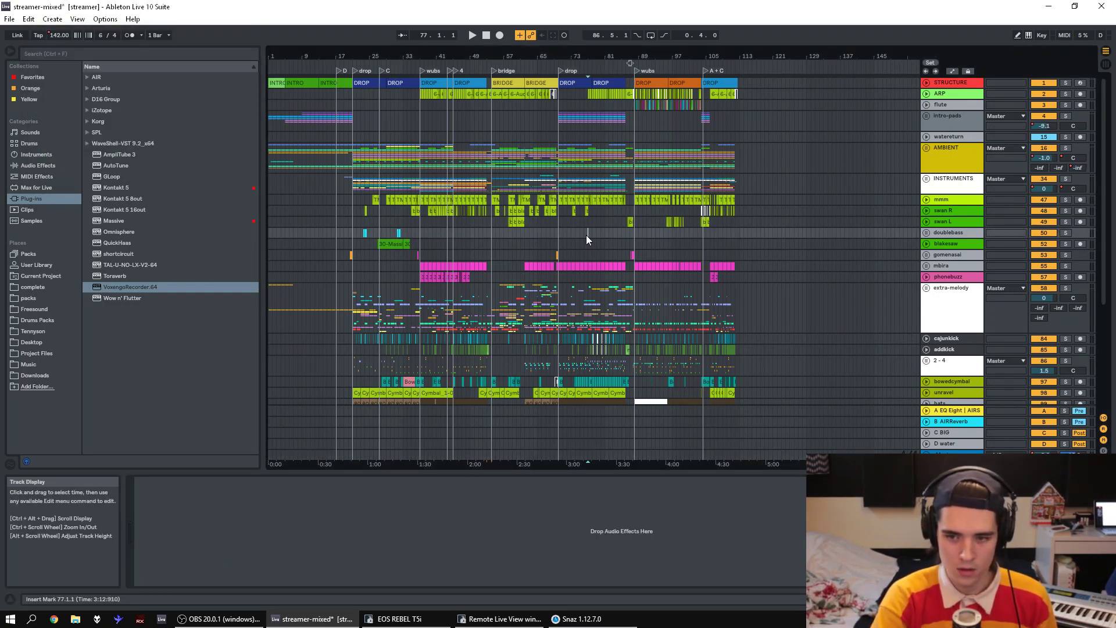
{"action": "key", "text": "space"}
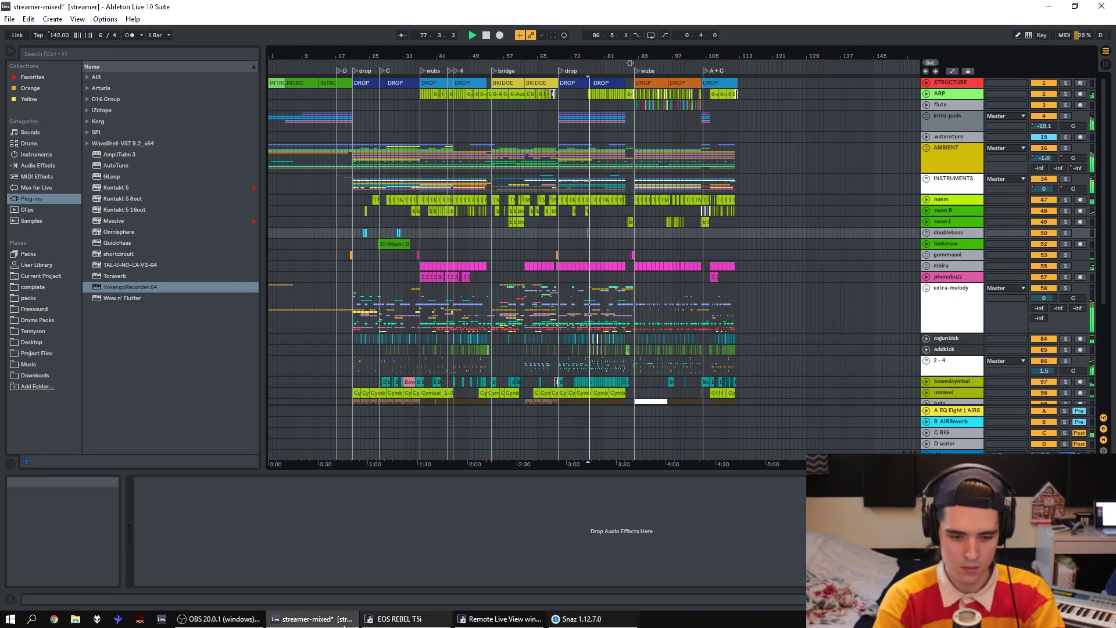
{"action": "left_click", "coordinate": [395, 620]}
{"action": "left_click", "coordinate": [401, 621]}
{"action": "left_click", "coordinate": [513, 622]}
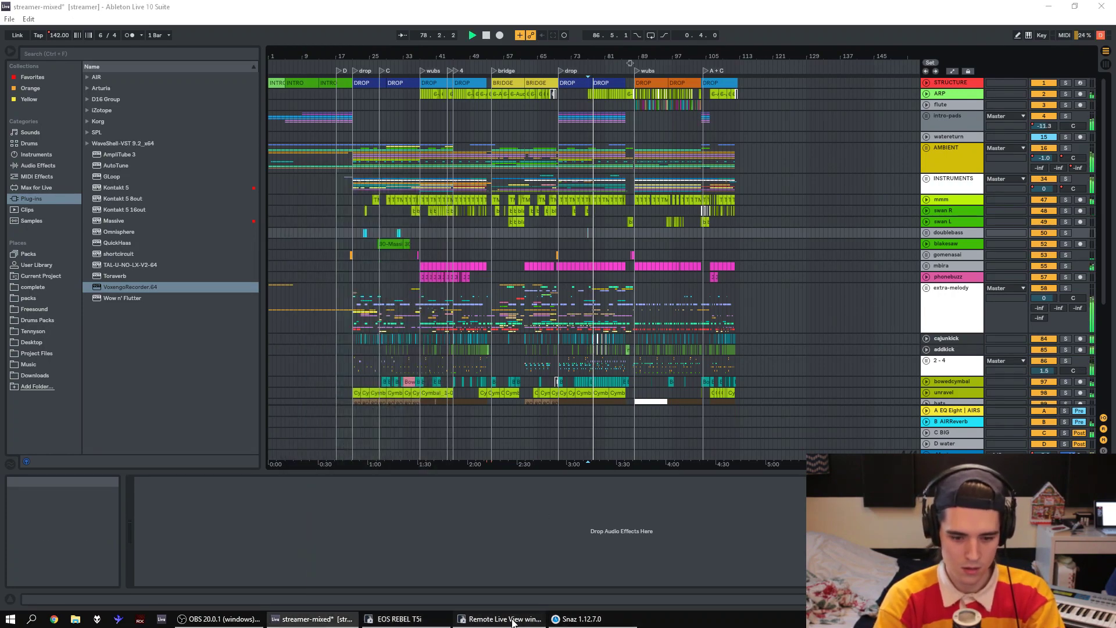
{"action": "left_click", "coordinate": [503, 618]}
{"action": "left_click", "coordinate": [504, 618]}
- Close the Snaz application and bring up the OBS window
{"action": "left_click", "coordinate": [584, 618]}
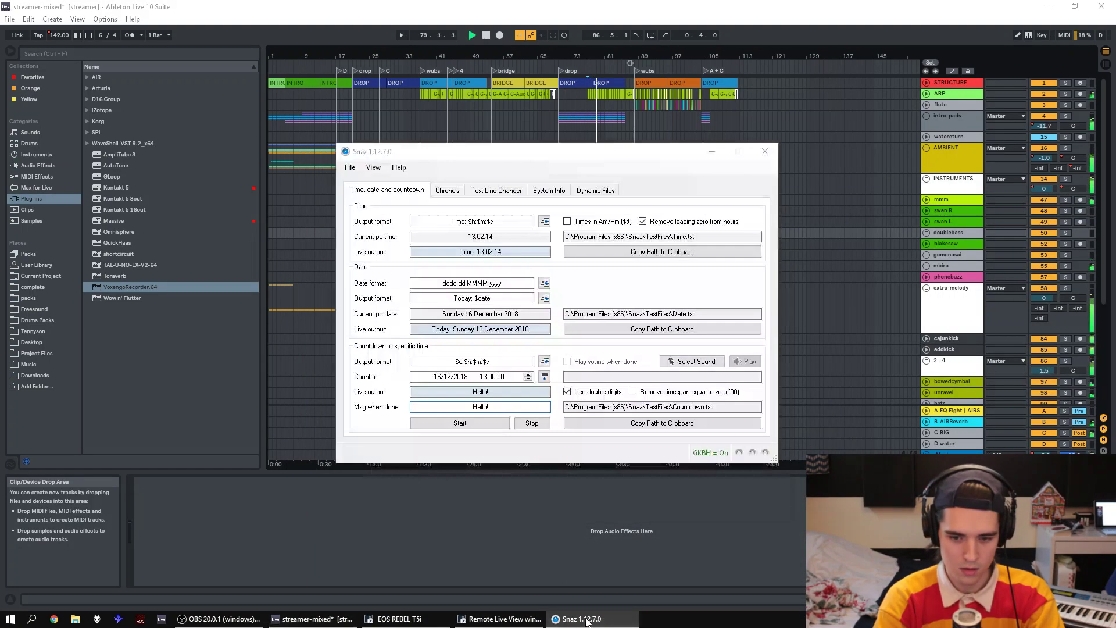
{"action": "left_click", "coordinate": [586, 620]}
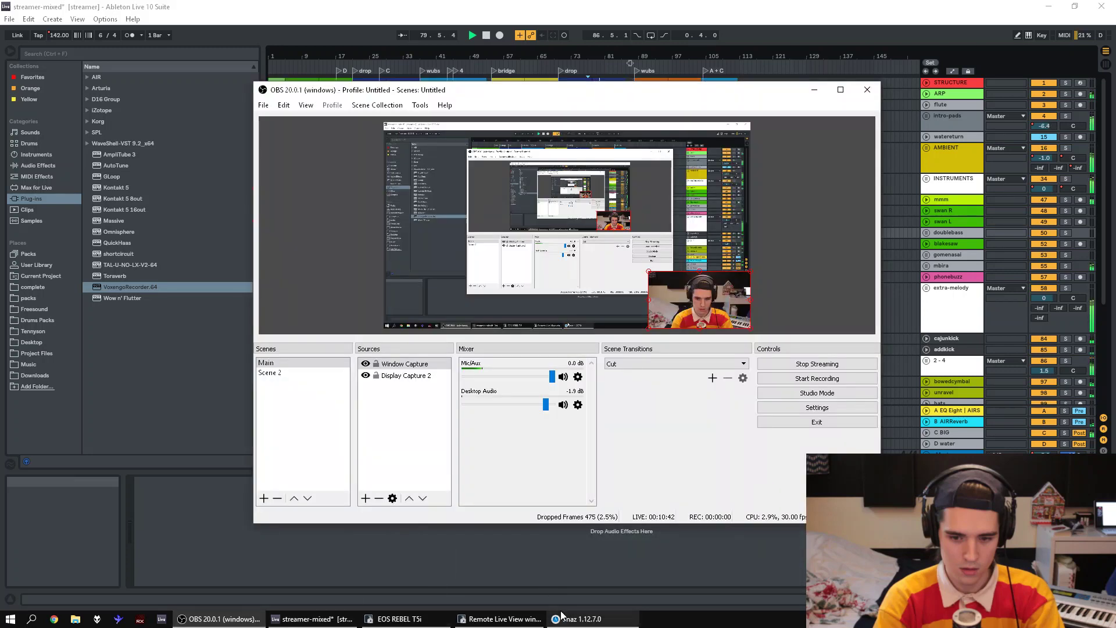
{"action": "right_click", "coordinate": [561, 613]}
{"action": "left_click", "coordinate": [542, 597]}
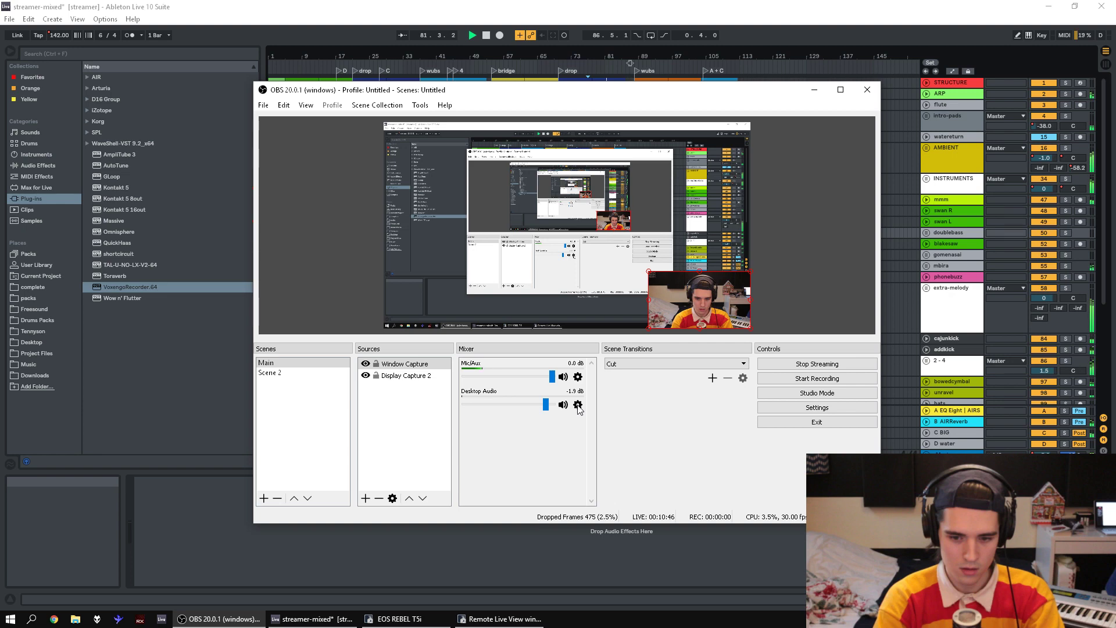
- Stop the Master track's recorder, switch its output to MME on Speakers (Realtek Audio), and start it again
{"action": "left_click", "coordinate": [951, 458]}
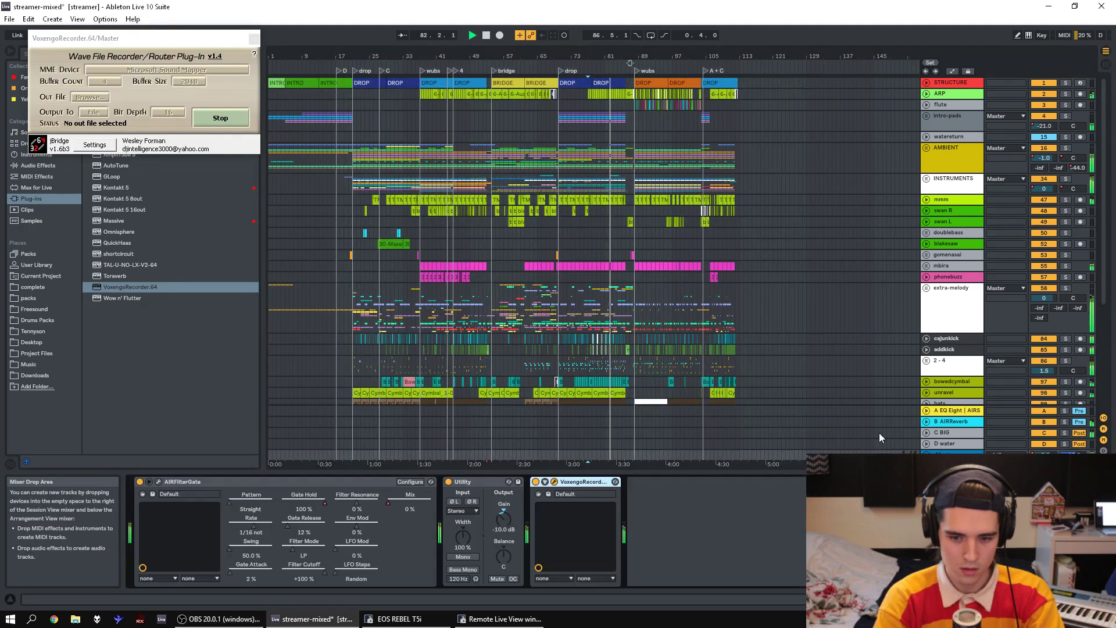
{"action": "left_click", "coordinate": [211, 115]}
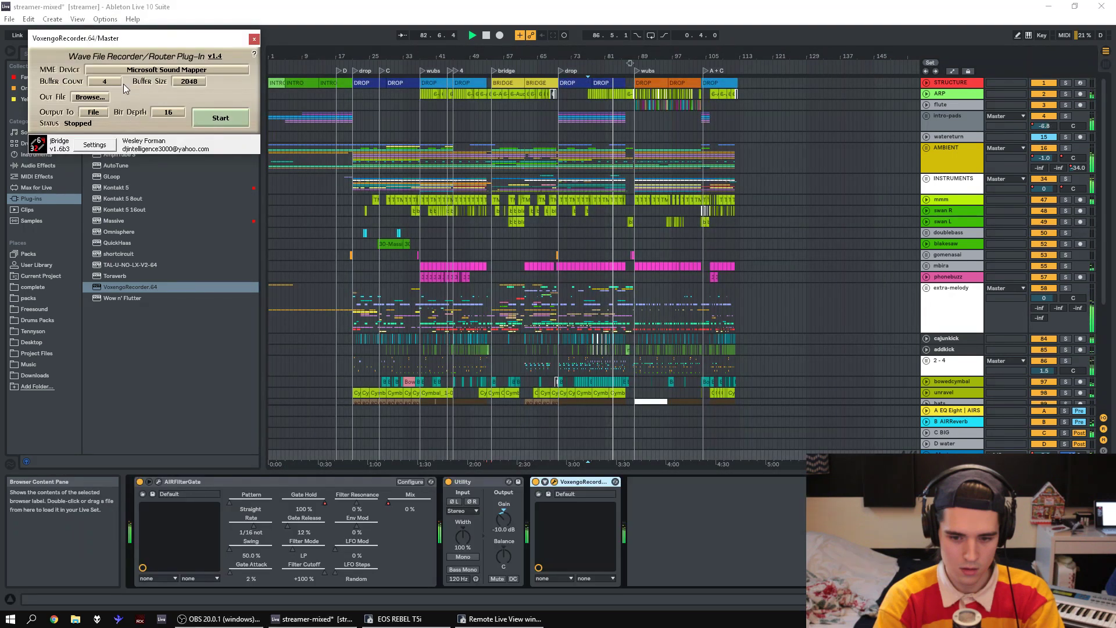
{"action": "left_click", "coordinate": [93, 111]}
{"action": "left_click", "coordinate": [169, 70]}
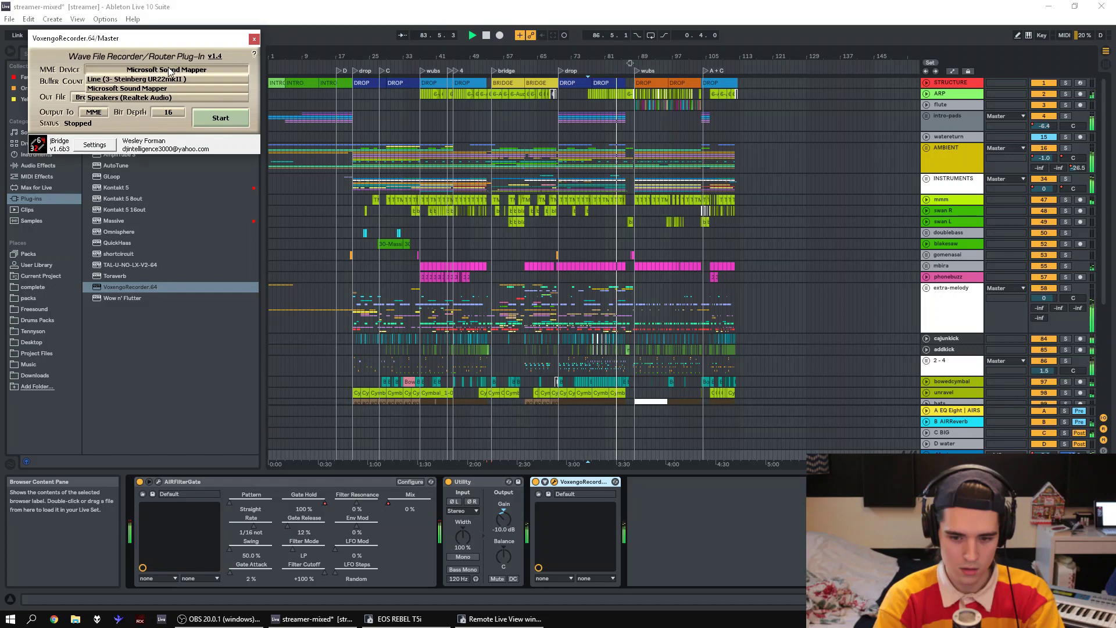
{"action": "left_click", "coordinate": [167, 98]}
{"action": "left_click", "coordinate": [219, 118]}
- Stop playback, place the insert marker at bar 37, and lower the computer's audio volume
{"action": "left_click", "coordinate": [420, 223]}
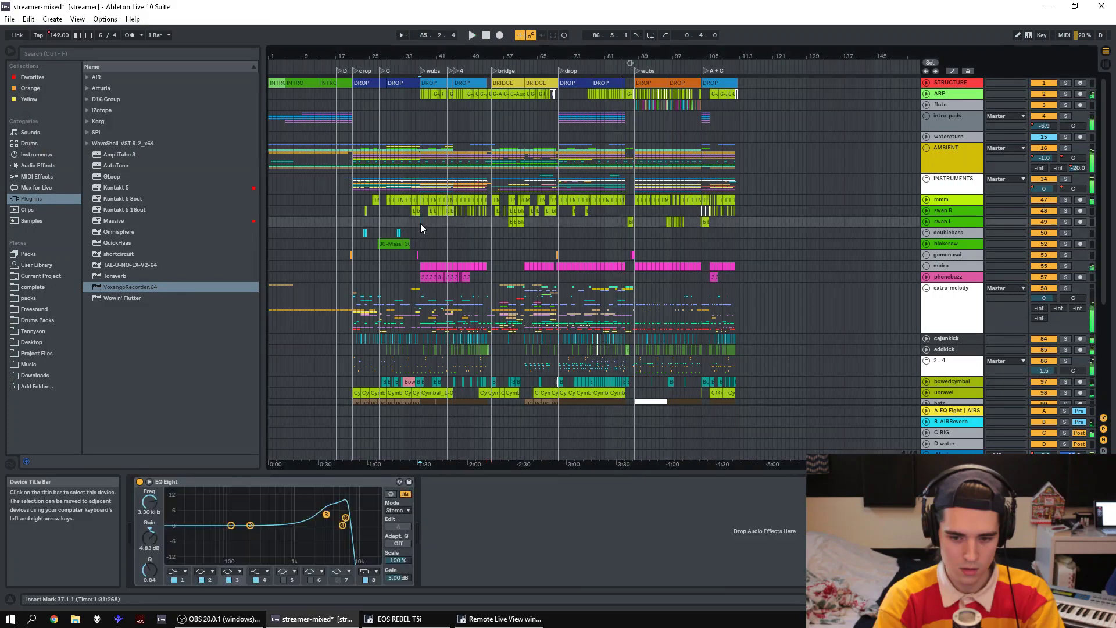
{"action": "key", "text": "XF86AudioMute"}
{"action": "key", "text": "XF86AudioLowerVolume"}
{"action": "key", "text": "XF86AudioLowerVolume"}
{"action": "key", "text": "XF86AudioLowerVolume"}
{"action": "key", "text": "XF86AudioLowerVolume"}
{"action": "key", "text": "XF86AudioLowerVolume"}
{"action": "key", "text": "XF86AudioLowerVolume"}
{"action": "key", "text": "XF86AudioLowerVolume"}
{"action": "key", "text": "XF86AudioLowerVolume"}
{"action": "key", "text": "XF86AudioLowerVolume"}
{"action": "key", "text": "XF86AudioLowerVolume"}
{"action": "key", "text": "XF86AudioLowerVolume"}
{"action": "key", "text": "XF86AudioLowerVolume"}
{"action": "key", "text": "XF86AudioLowerVolume"}
{"action": "key", "text": "XF86AudioLowerVolume"}
{"action": "key", "text": "XF86AudioLowerVolume"}
{"action": "key", "text": "XF86AudioLowerVolume"}
{"action": "key", "text": "XF86AudioLowerVolume"}
{"action": "key", "text": "XF86AudioLowerVolume"}
{"action": "key", "text": "XF86AudioLowerVolume"}
{"action": "key", "text": "XF86AudioLowerVolume"}
{"action": "key", "text": "XF86AudioLowerVolume"}
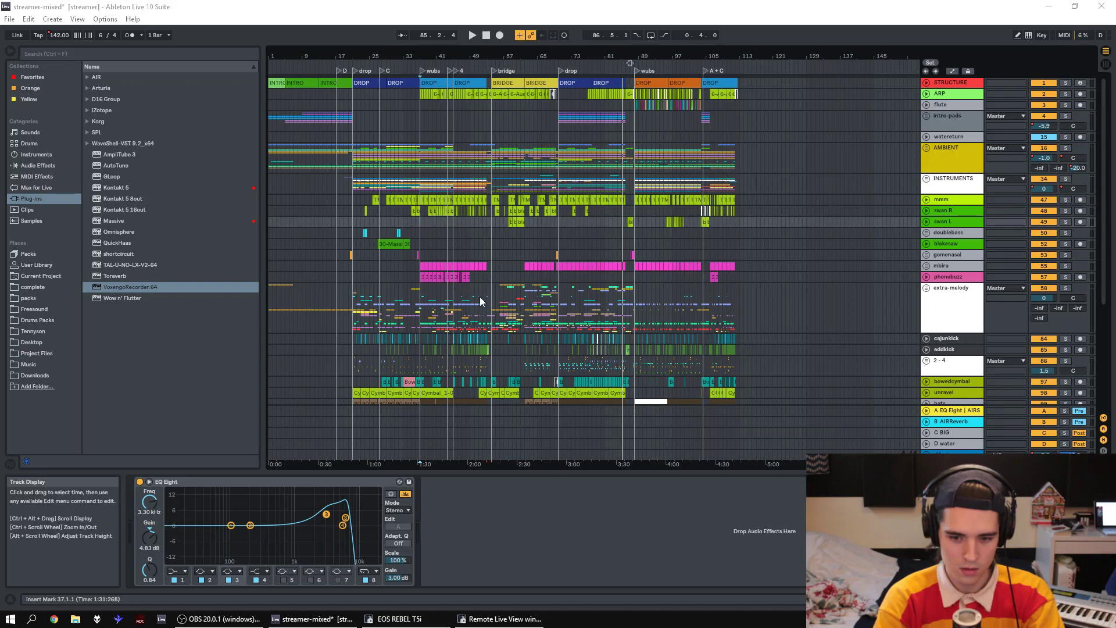
- Play the song from bar 46 while checking the Desktop Audio meter in OBS, and stop playback in Ableton Live
{"action": "left_click", "coordinate": [458, 302]}
{"action": "key", "text": "space"}
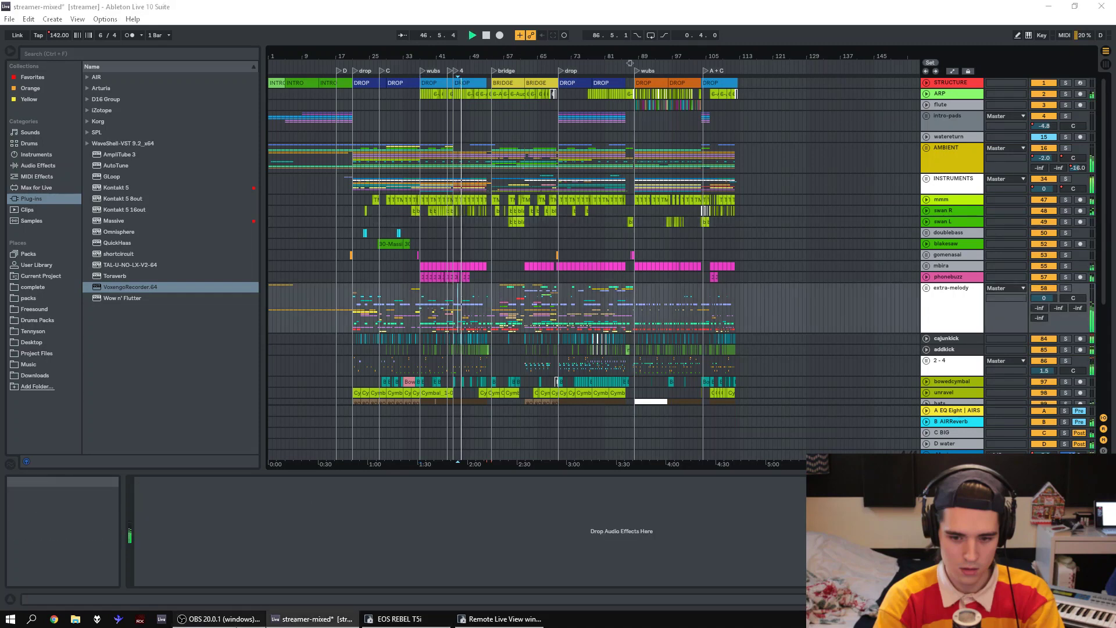
{"action": "left_click", "coordinate": [224, 618]}
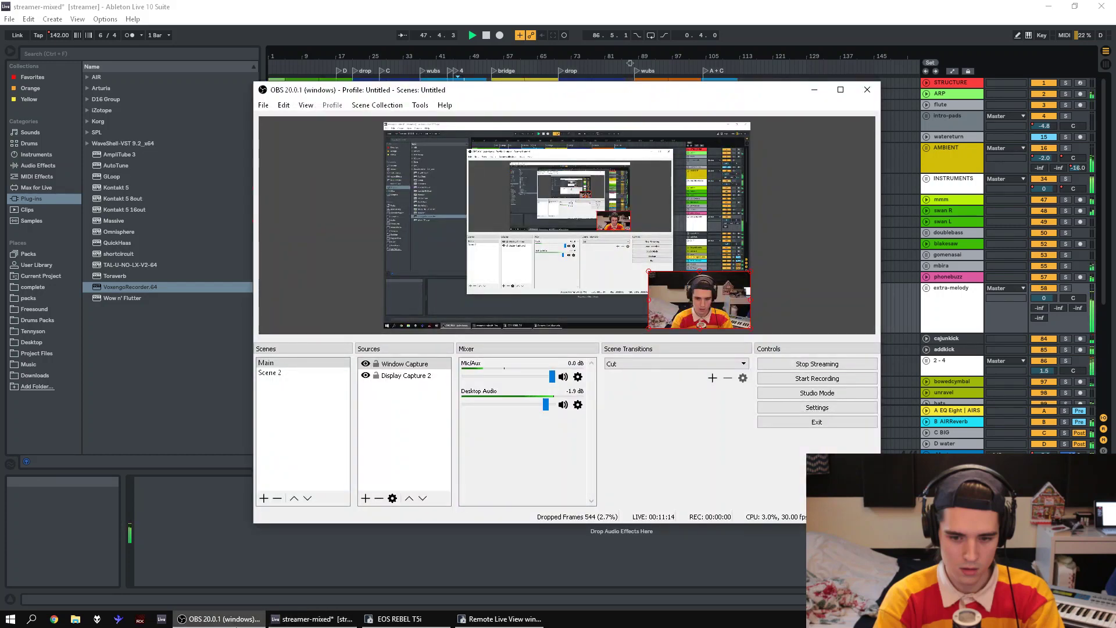
{"action": "left_click", "coordinate": [235, 626]}
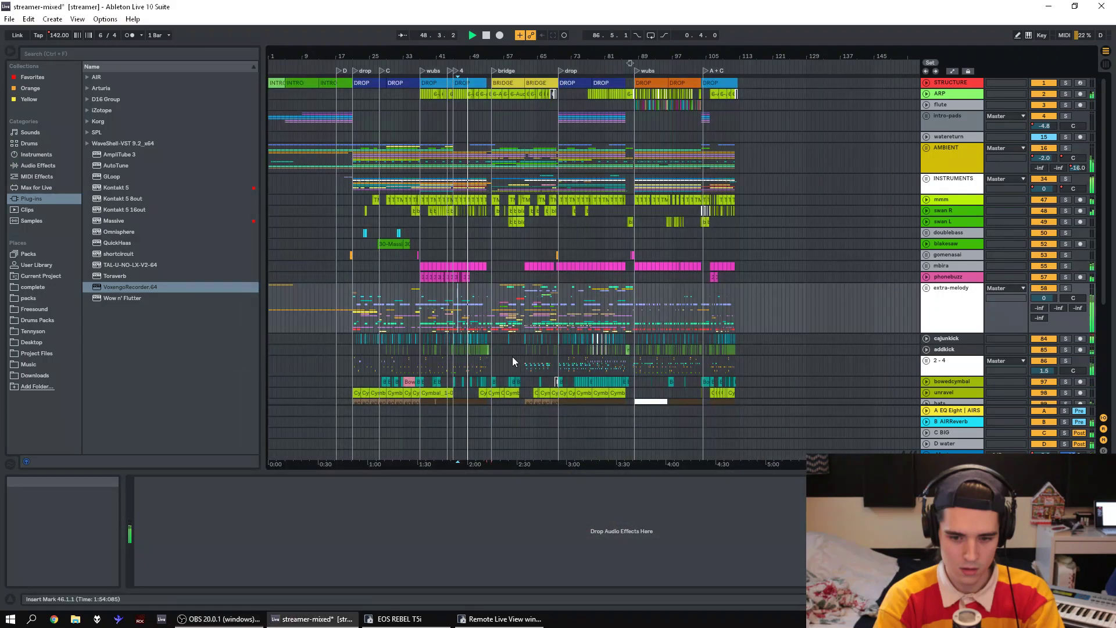
{"action": "key", "text": "space"}
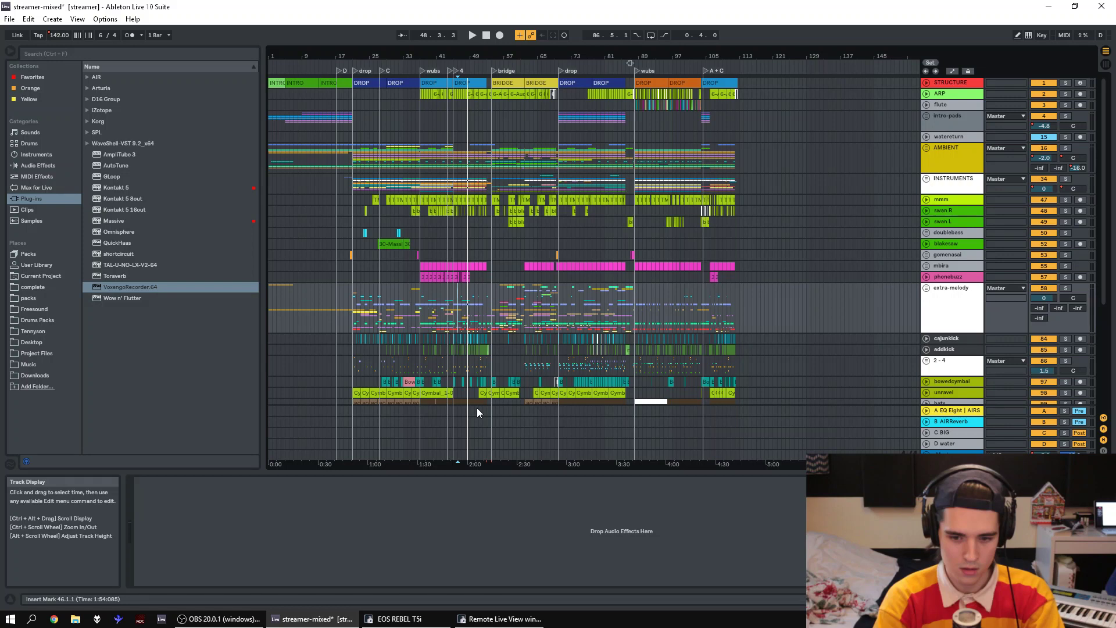
- Check the camera picture in the Remote Live View window and return to Ableton Live
{"action": "left_click", "coordinate": [407, 621]}
{"action": "left_click", "coordinate": [488, 619]}
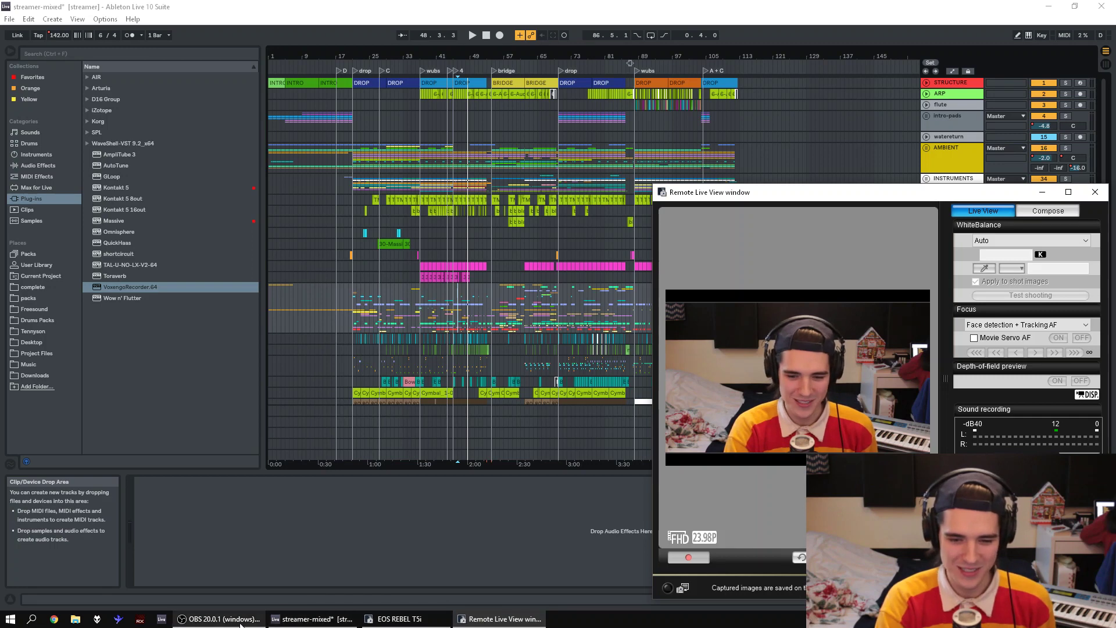
{"action": "left_click", "coordinate": [294, 621]}
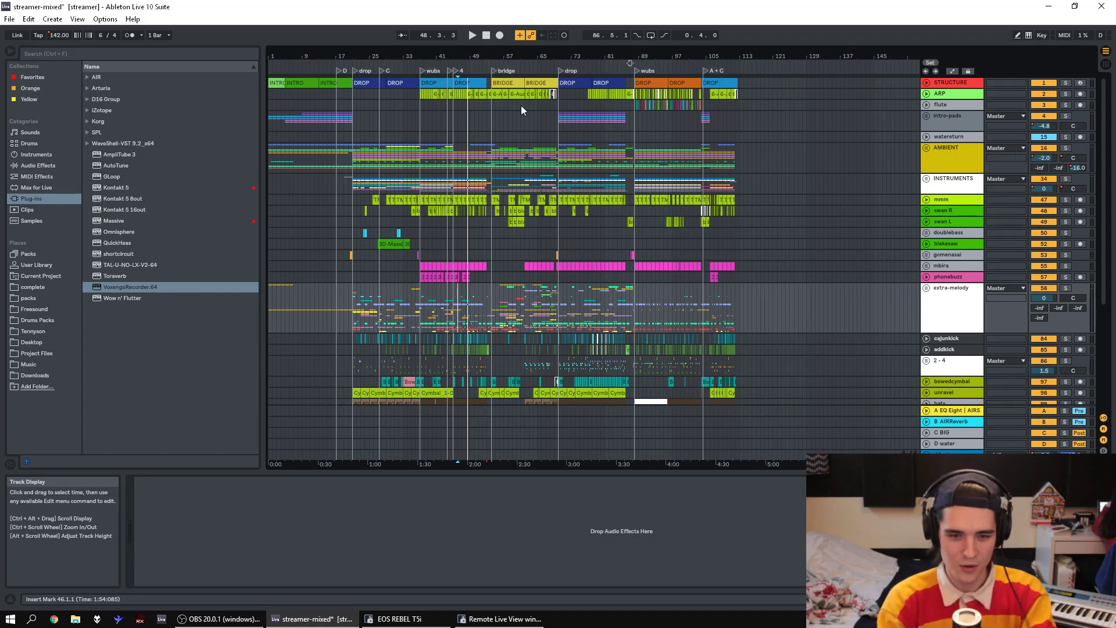
- Return the playhead to the start of the song and narrow the browser to widen the arrangement
{"action": "left_click", "coordinate": [486, 35]}
{"action": "left_click_drag", "start_coordinate": [274, 51], "coordinate": [274, 74]}
{"action": "left_click_drag", "start_coordinate": [263, 145], "coordinate": [180, 155]}
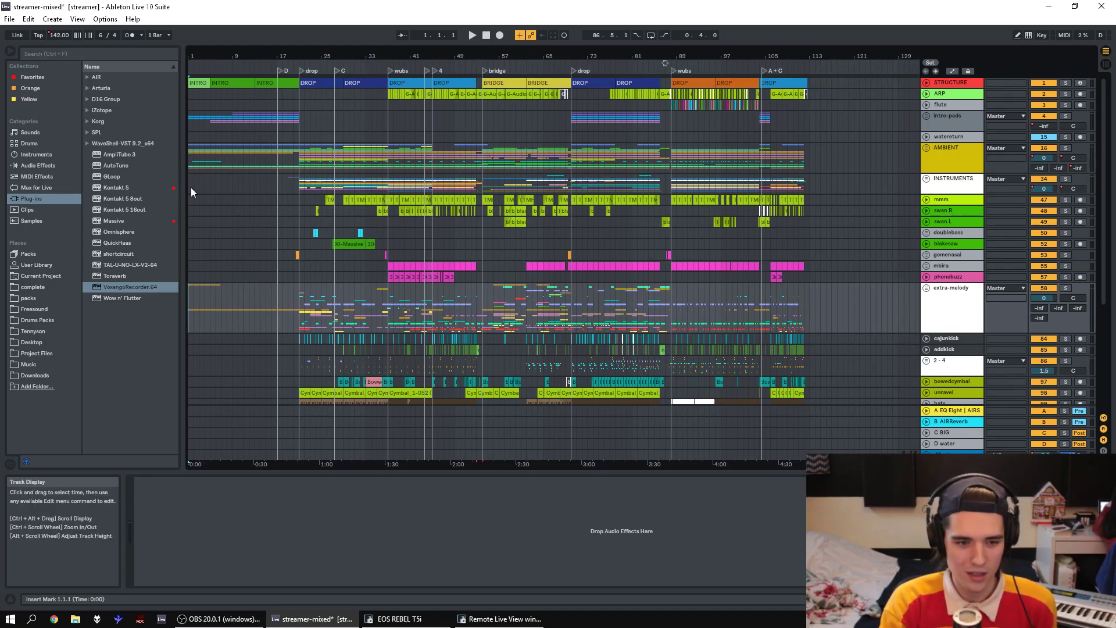
- Highlight bars 1 to 21 of the INSTRUMENTS group, and briefly play the song from its start
{"action": "left_click_drag", "start_coordinate": [191, 187], "coordinate": [301, 184]}
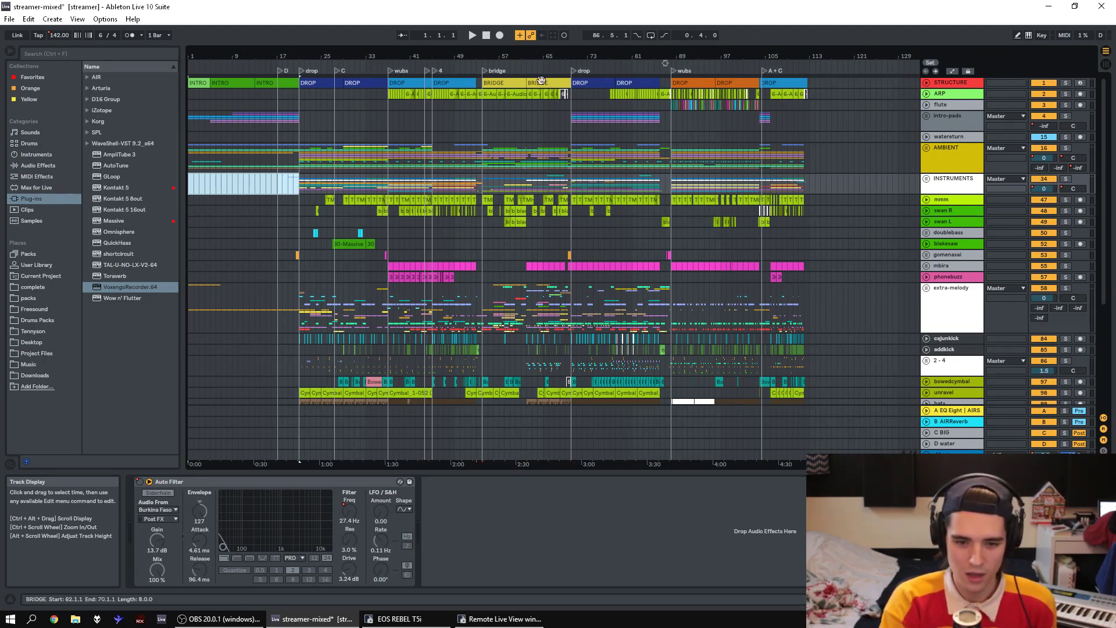
{"action": "left_click_drag", "start_coordinate": [1103, 137], "coordinate": [1091, 113]}
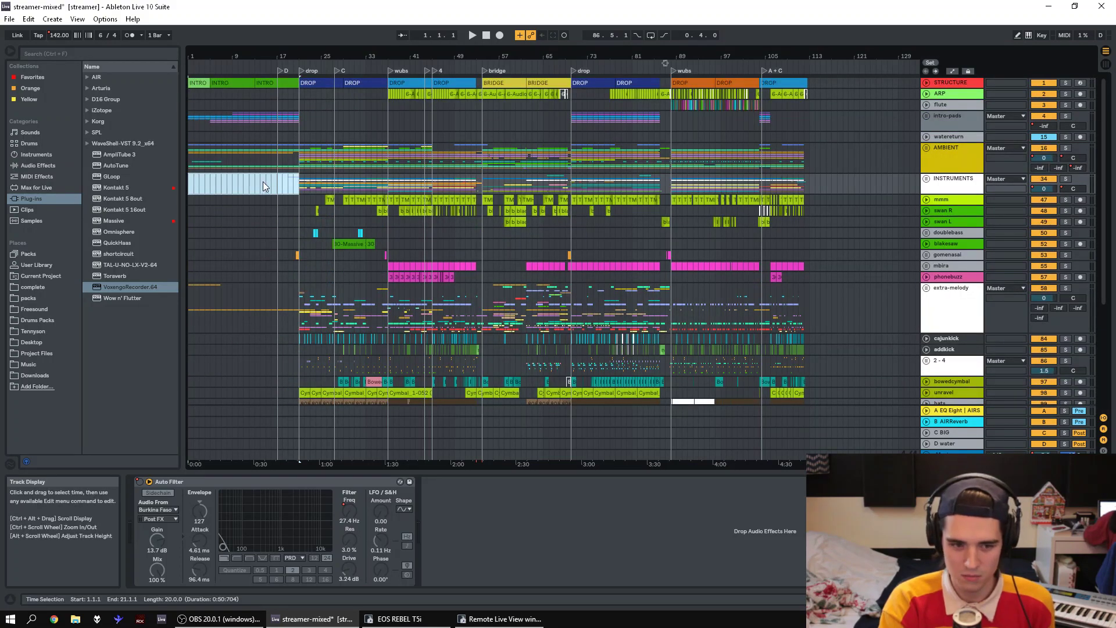
{"action": "left_click", "coordinate": [240, 187]}
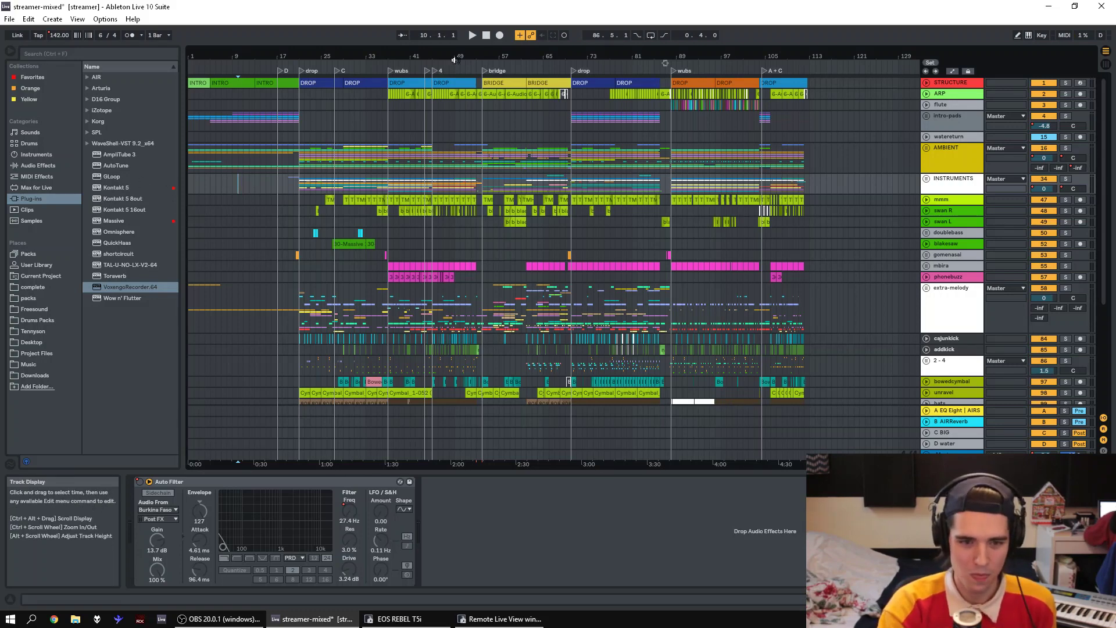
{"action": "left_click", "coordinate": [489, 36]}
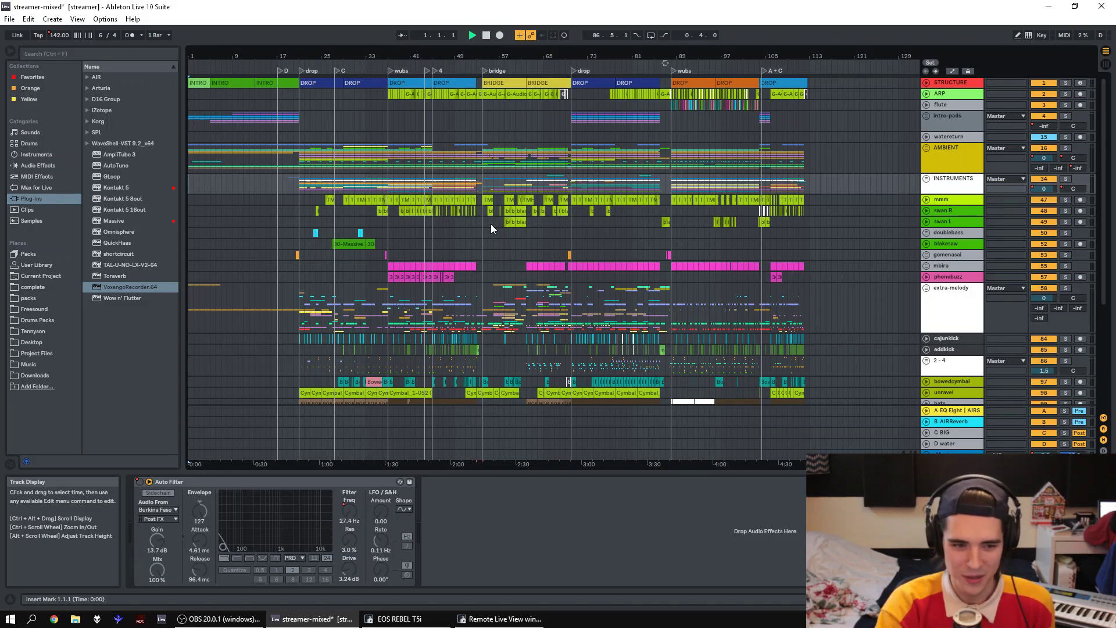
{"action": "key", "text": "space"}
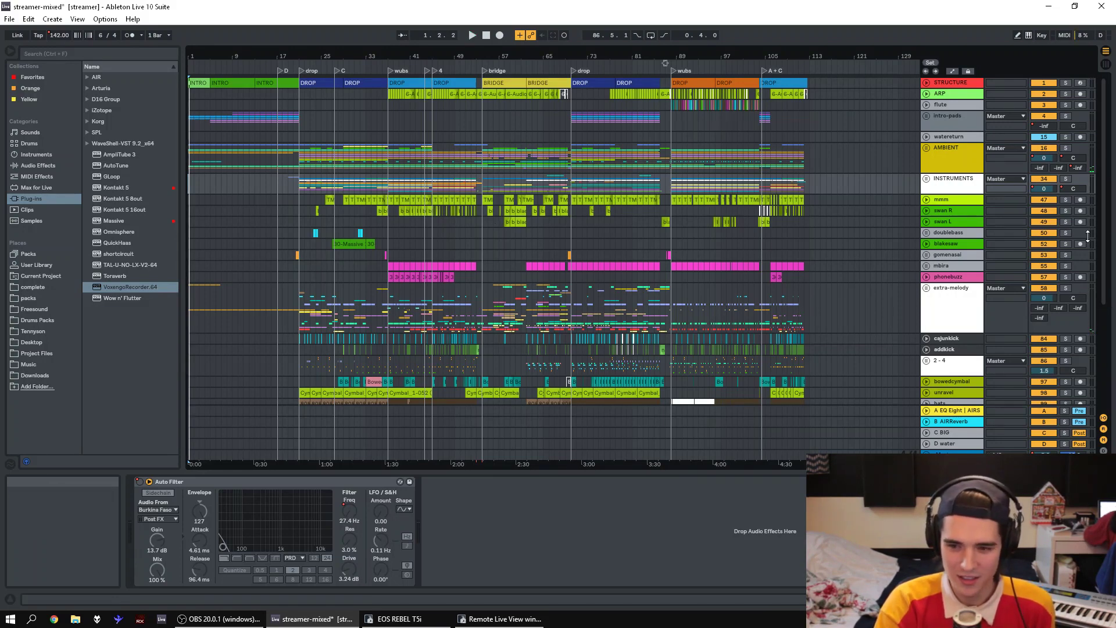
- Review the arrangement's tracks down to pulse dilation and inspect the recorder on the Master track
{"action": "left_click_drag", "start_coordinate": [1104, 244], "coordinate": [1111, 423]}
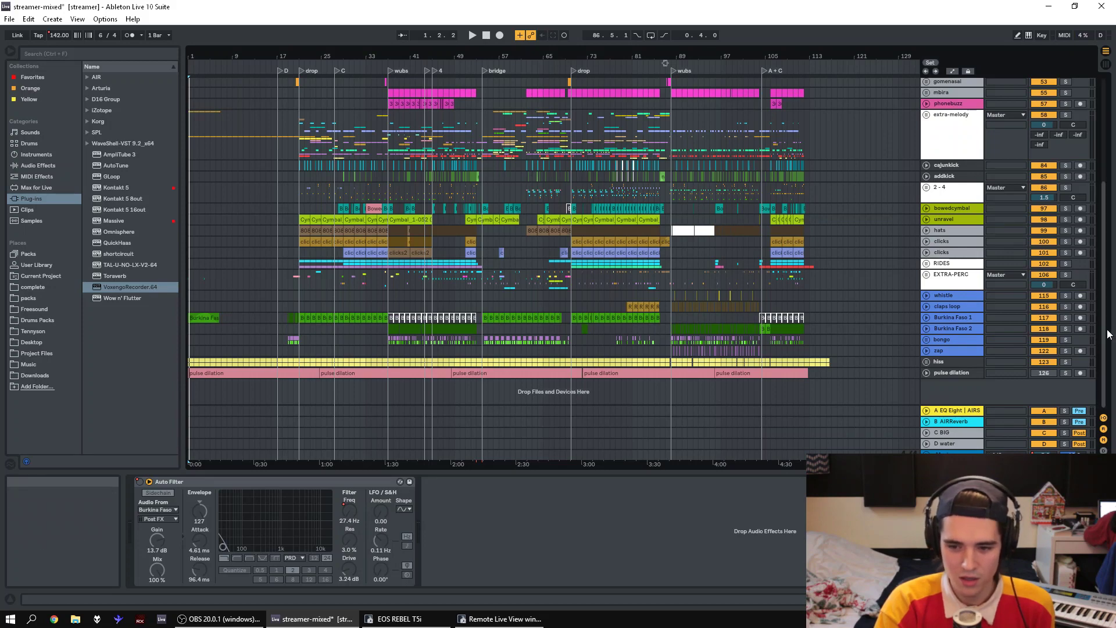
{"action": "scroll", "coordinate": [1108, 312], "scroll_direction": "up", "scroll_amount": 5}
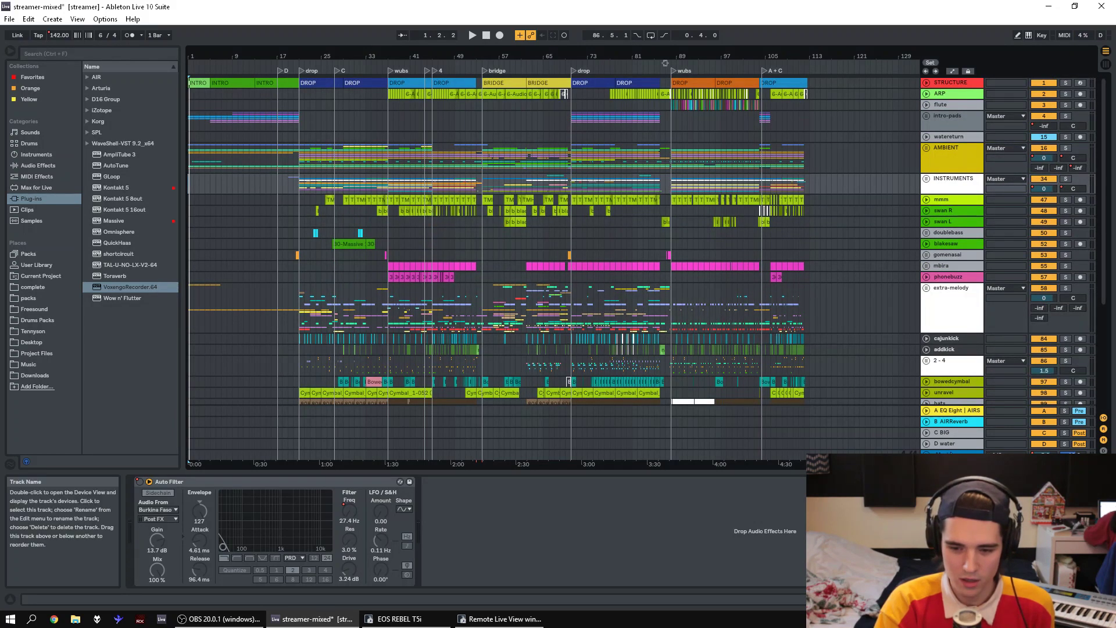
{"action": "left_click", "coordinate": [951, 453]}
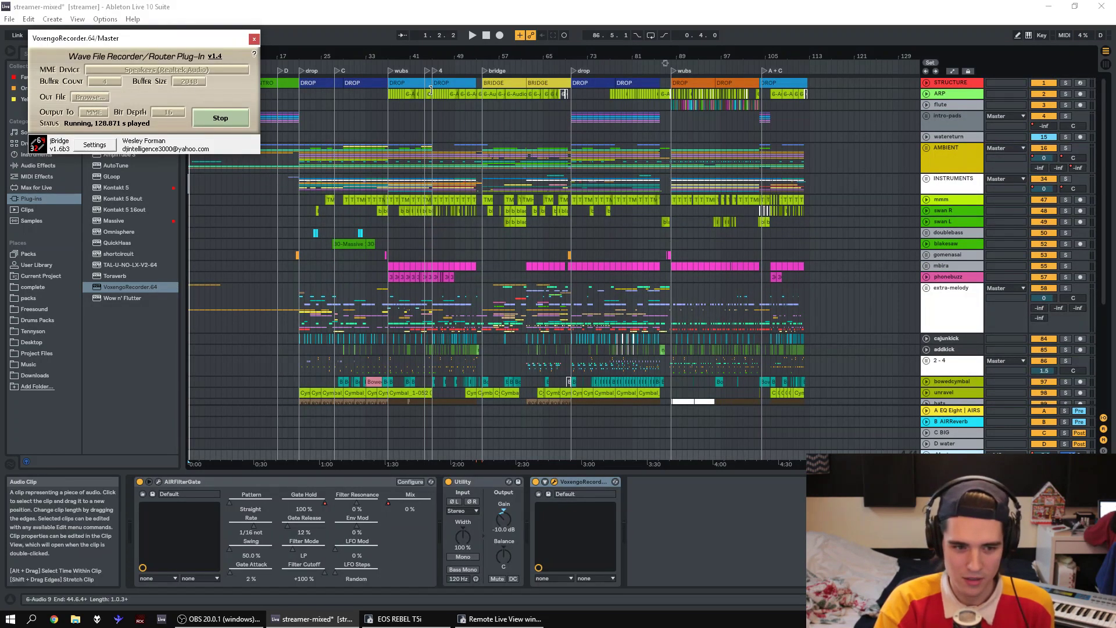
{"action": "left_click_drag", "start_coordinate": [1104, 275], "coordinate": [1103, 386]}
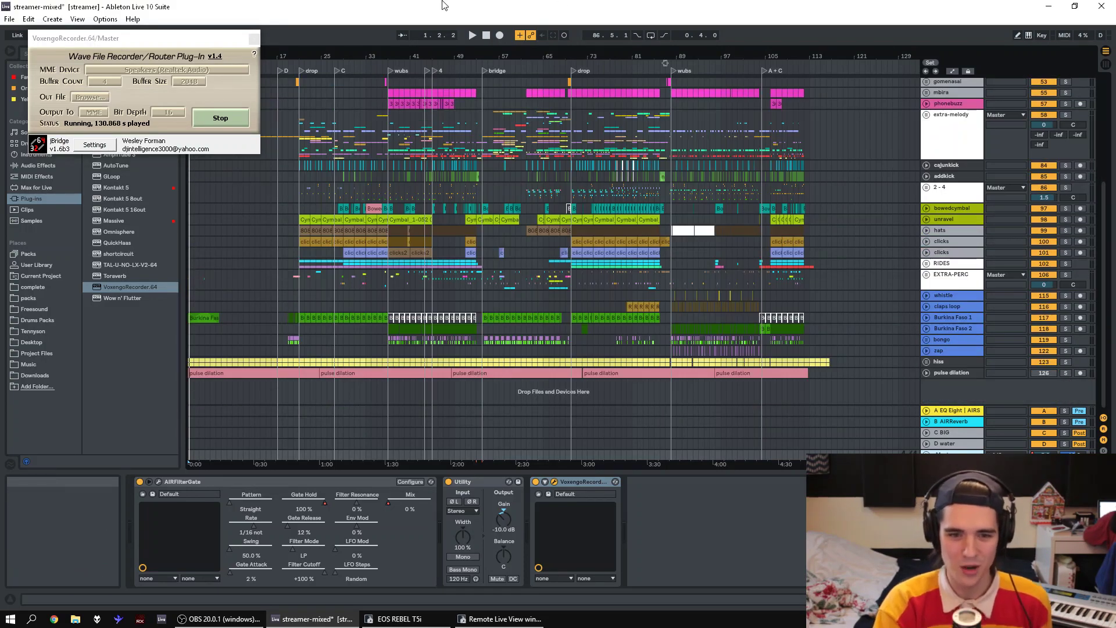
- Stop playback, return the playhead to the start of the song and briefly play the arrangement from bar 1
{"action": "left_click", "coordinate": [485, 36]}
{"action": "key", "text": "space"}
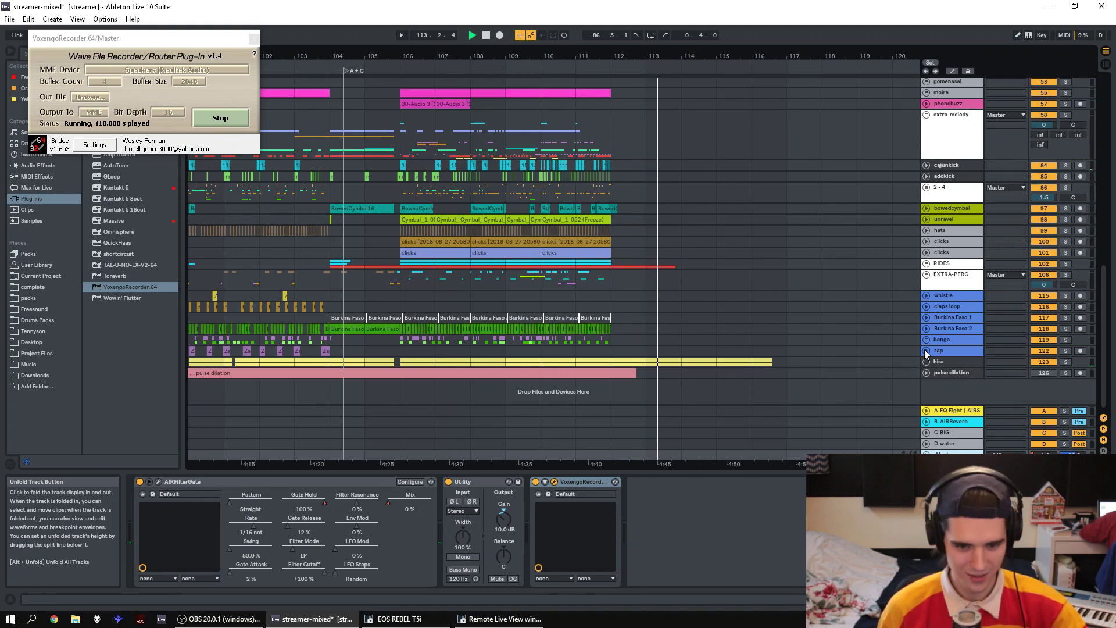
{"action": "left_click", "coordinate": [486, 36]}
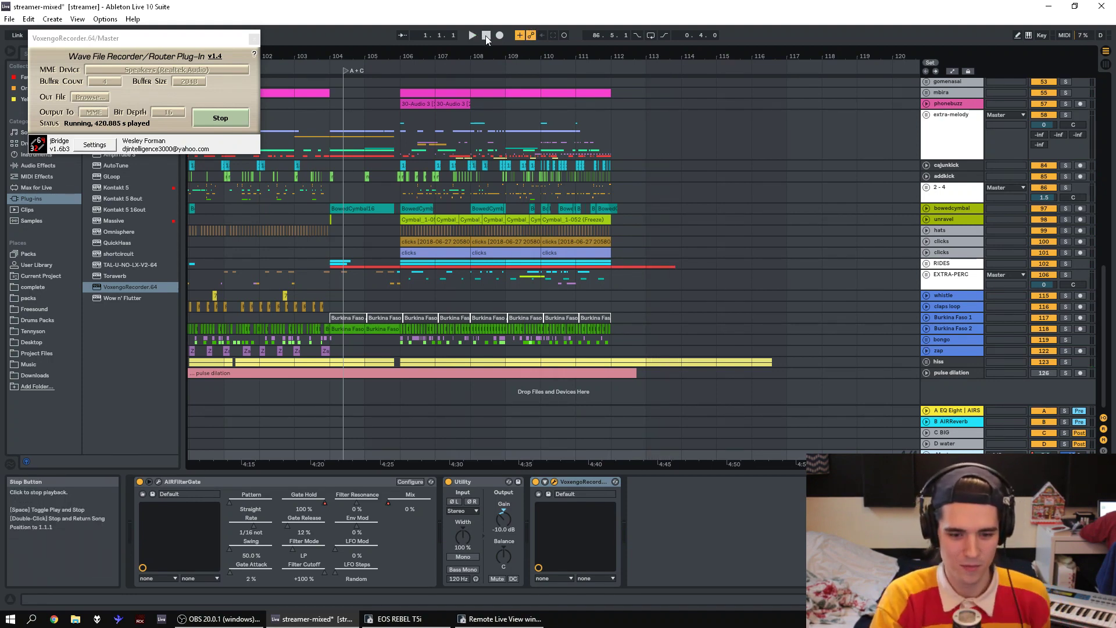
{"action": "key", "text": "space"}
- Show the whole song in the arrangement and briefly play it from about bar 32
{"action": "key", "text": "space"}
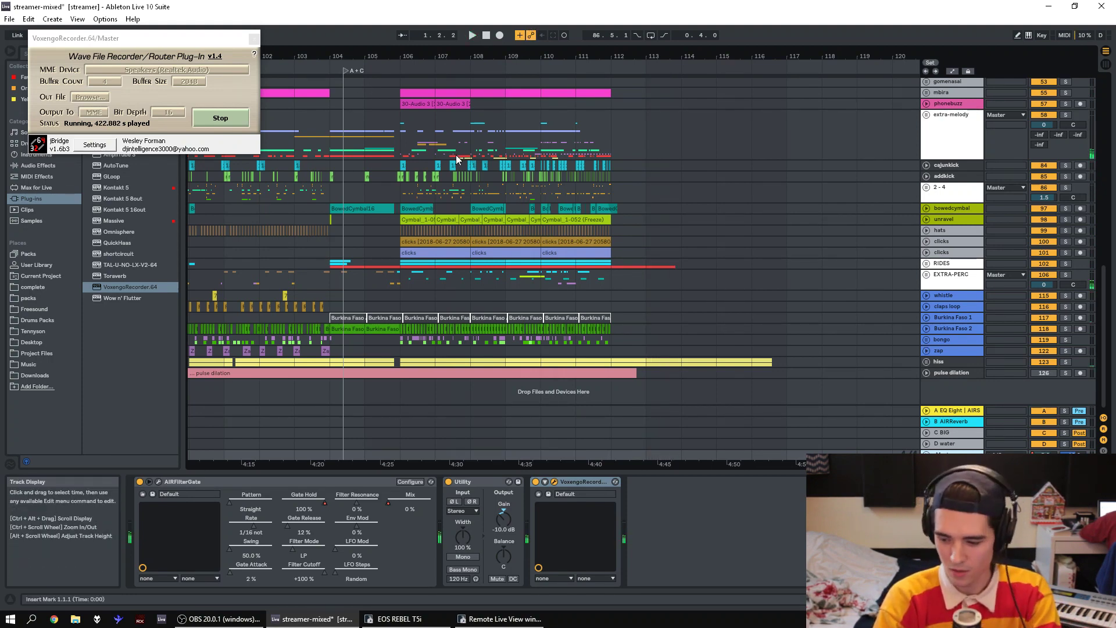
{"action": "mouse_move", "coordinate": [370, 58]}
{"action": "left_mouse_down"}
{"action": "mouse_move", "coordinate": [616, 63]}
{"action": "mouse_move", "coordinate": [377, 47]}
{"action": "left_mouse_up"}
{"action": "left_click", "coordinate": [321, 165]}
{"action": "key", "text": "space"}
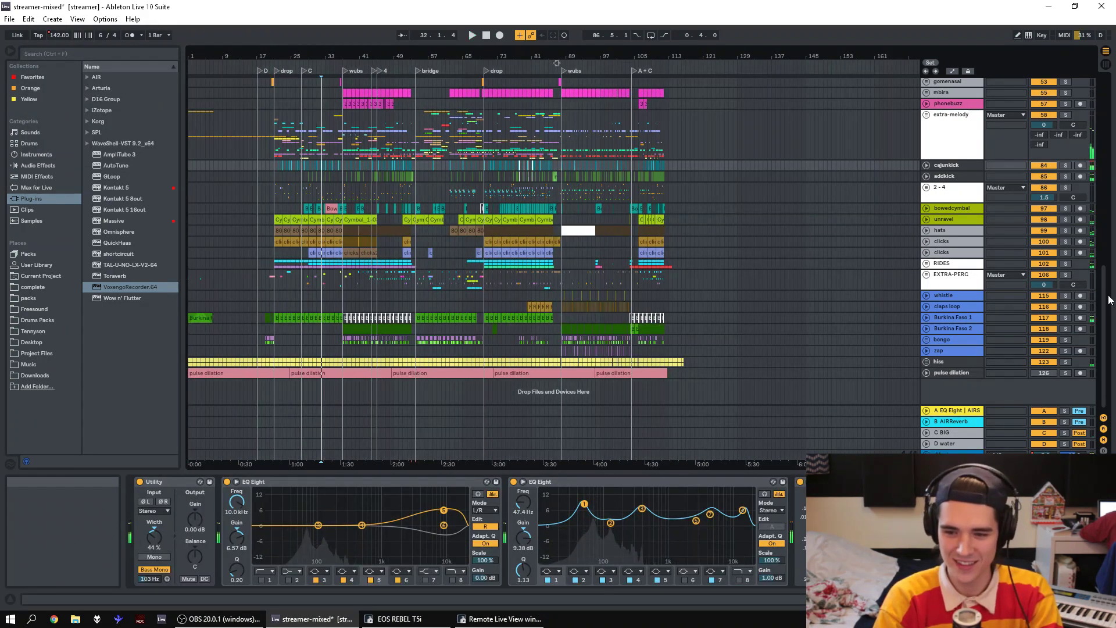
{"action": "key", "text": "space"}
- Add streamer-version1.mp3 from the Desktop folder to a new audio track below cajunkick, starting at bar 127
{"action": "left_click_drag", "start_coordinate": [1108, 340], "coordinate": [1105, 216]}
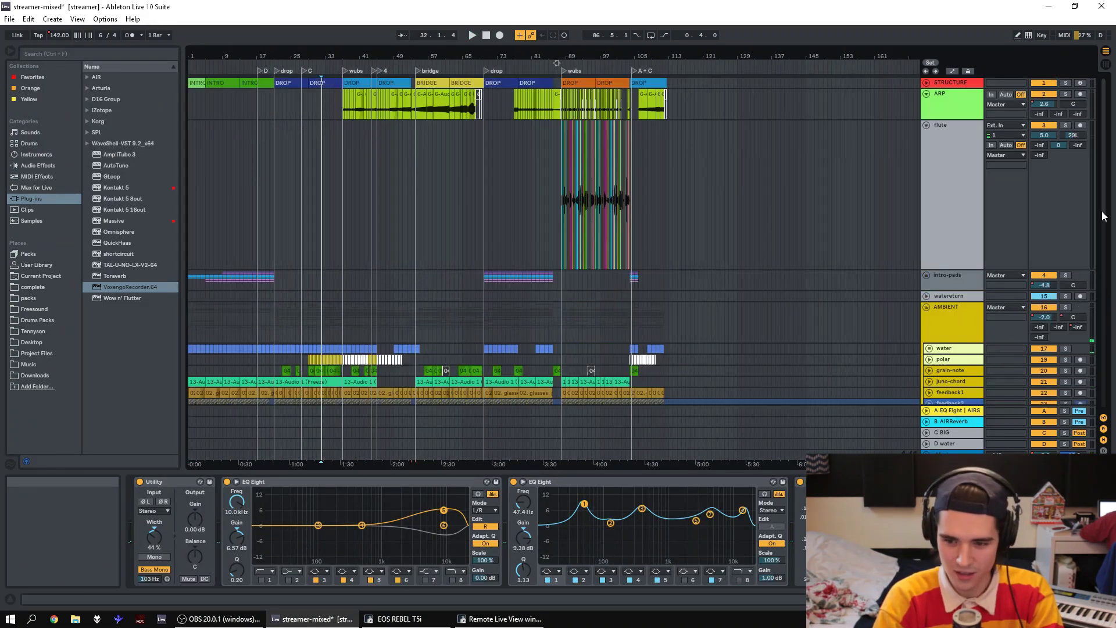
{"action": "scroll", "coordinate": [1102, 205], "scroll_direction": "down", "scroll_amount": 2}
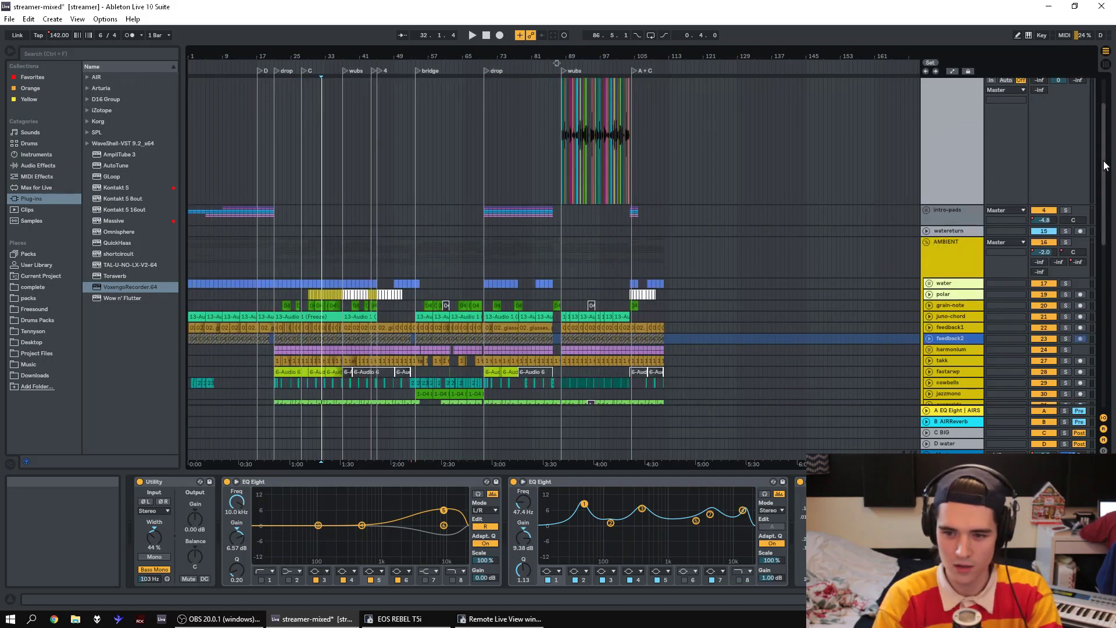
{"action": "scroll", "coordinate": [1111, 117], "scroll_direction": "up", "scroll_amount": 3}
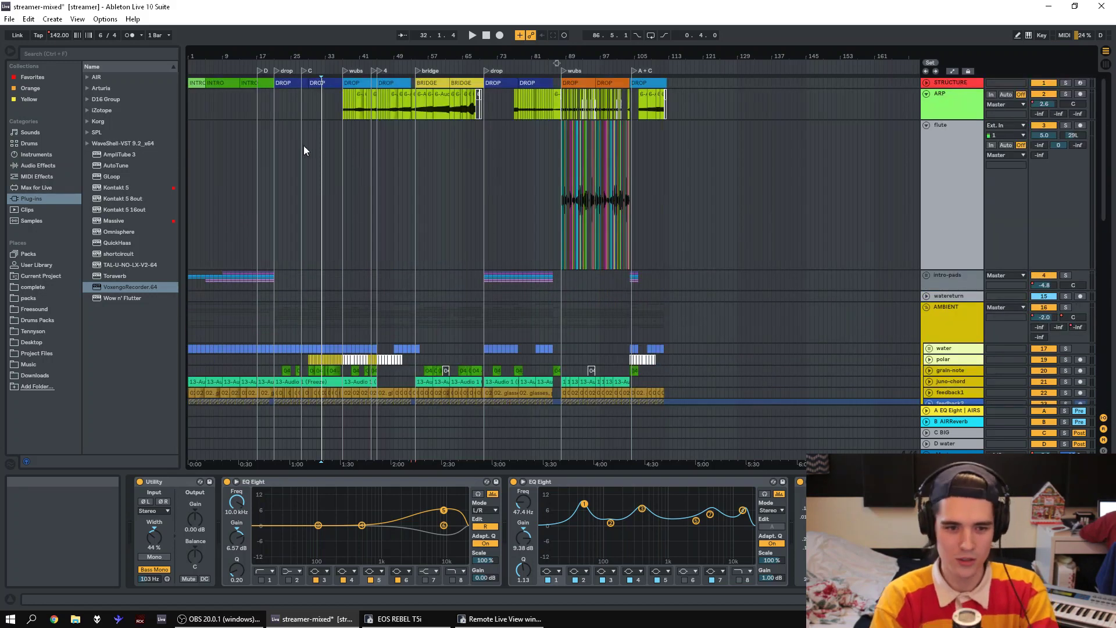
{"action": "left_click", "coordinate": [40, 335]}
{"action": "left_click", "coordinate": [43, 343]}
{"action": "left_click", "coordinate": [106, 90]}
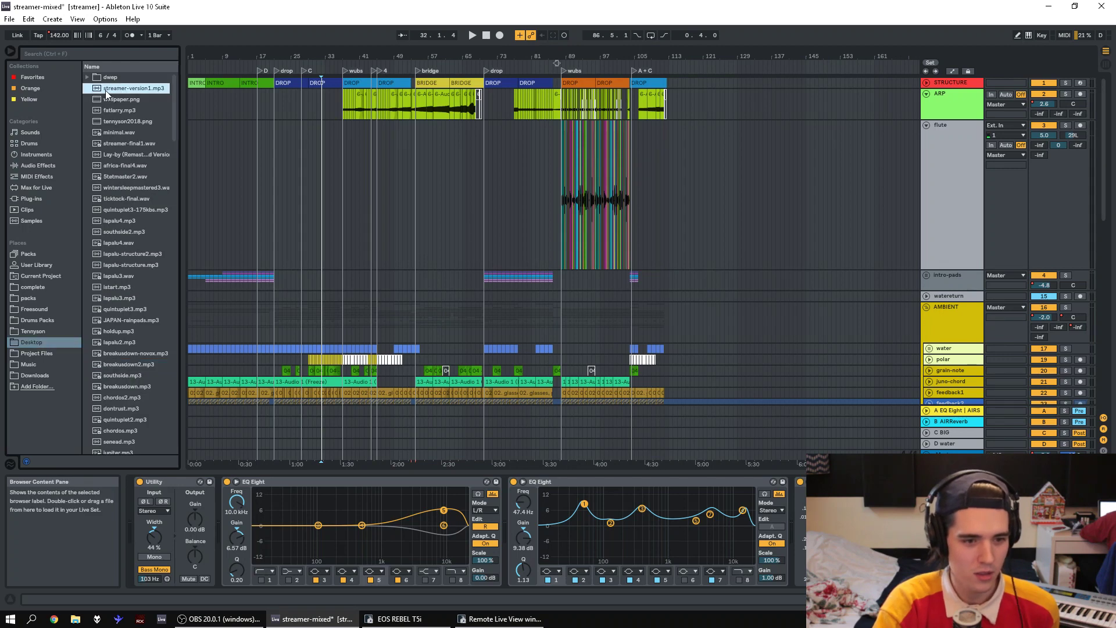
{"action": "left_click_drag", "start_coordinate": [755, 172], "coordinate": [755, 172]}
{"action": "scroll", "coordinate": [753, 171], "scroll_direction": "down", "scroll_amount": 10}
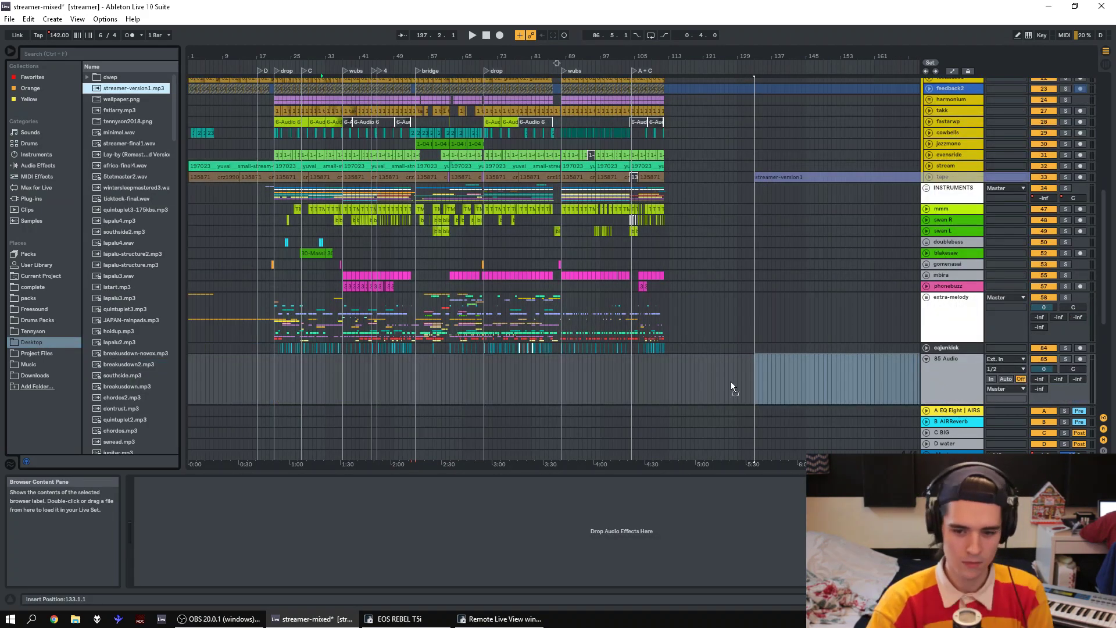
{"action": "left_click_drag", "start_coordinate": [728, 382], "coordinate": [730, 382]}
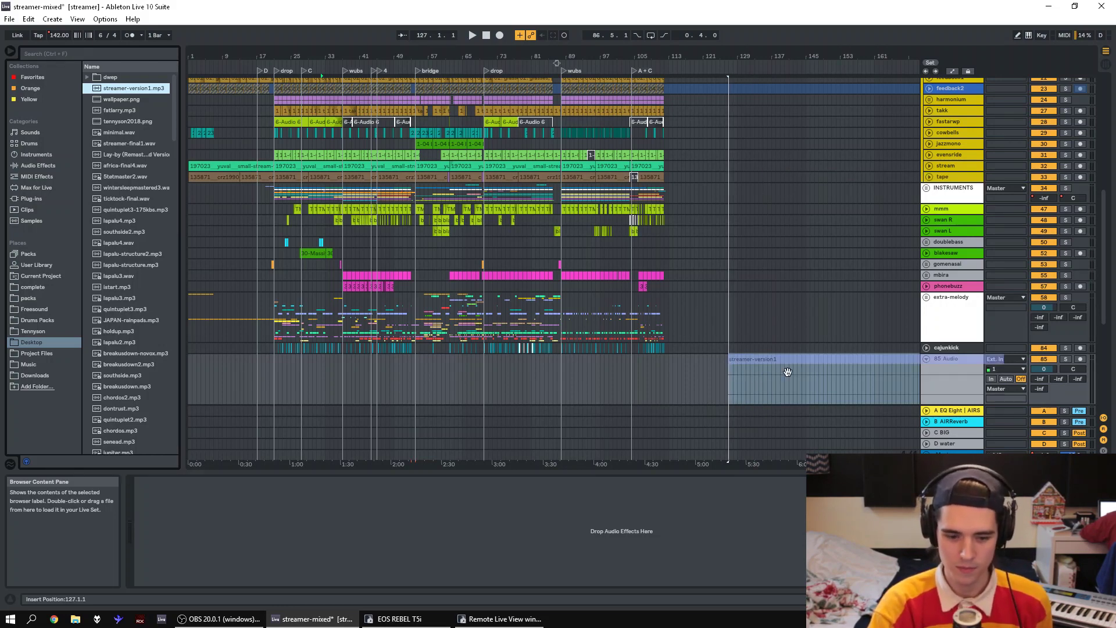
- Audition the streamer-version1 clip while toggling its track's solo, and play the song from about bar 93
{"action": "key", "text": "space"}
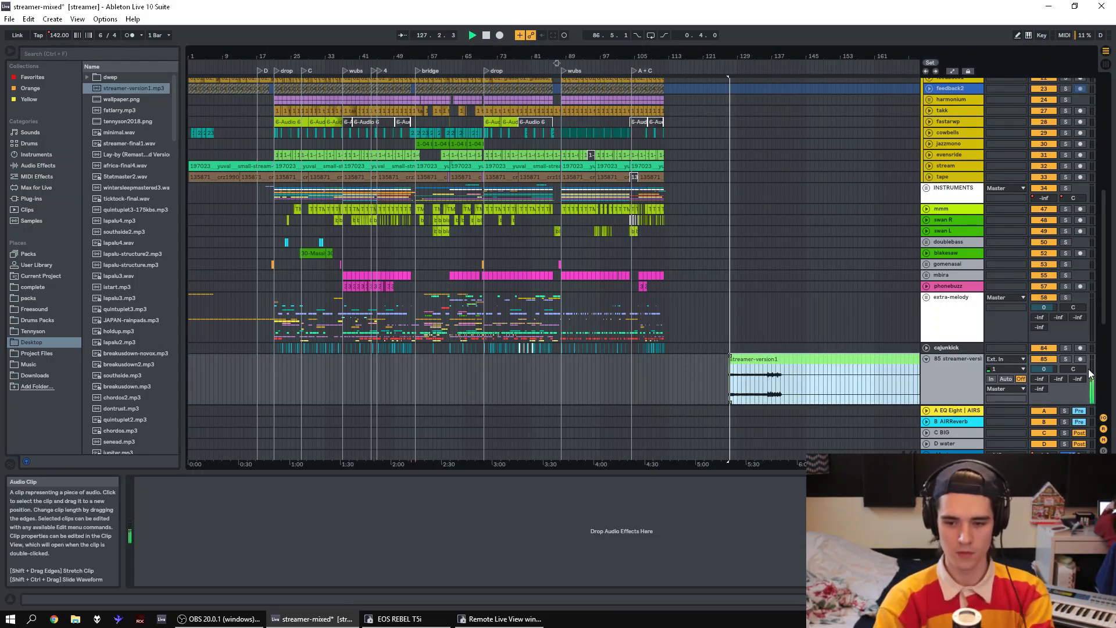
{"action": "left_click", "coordinate": [1066, 359]}
{"action": "left_click", "coordinate": [1067, 360]}
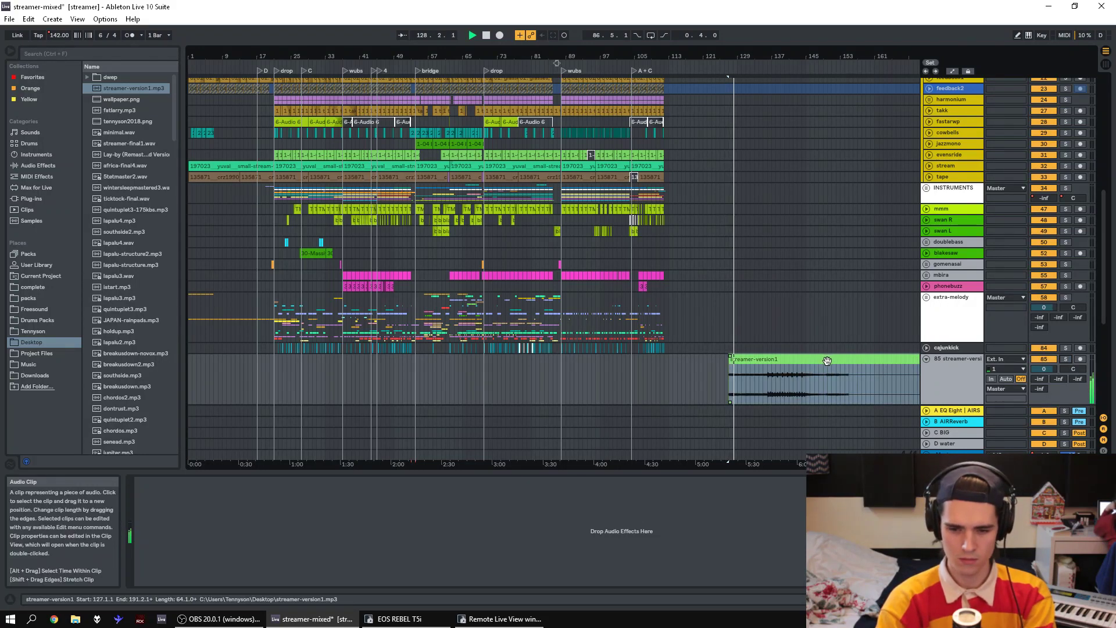
{"action": "left_click", "coordinate": [581, 391]}
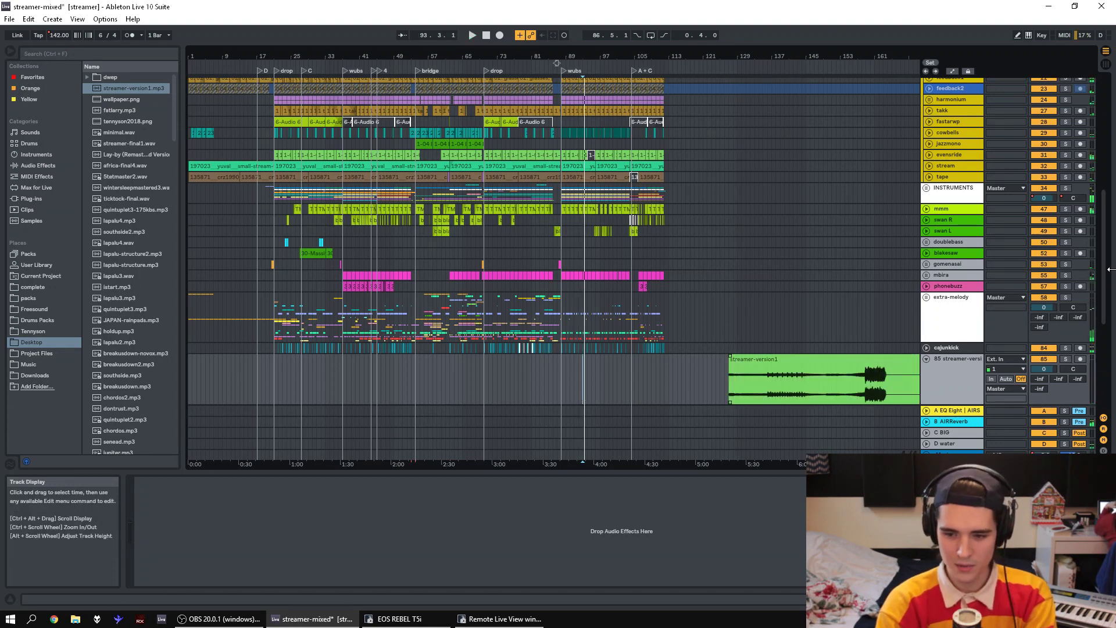
- Move the streamer-version1 clip to bar 1, solo its track and play it from the start
{"action": "scroll", "coordinate": [1106, 299], "scroll_direction": "down", "scroll_amount": 3}
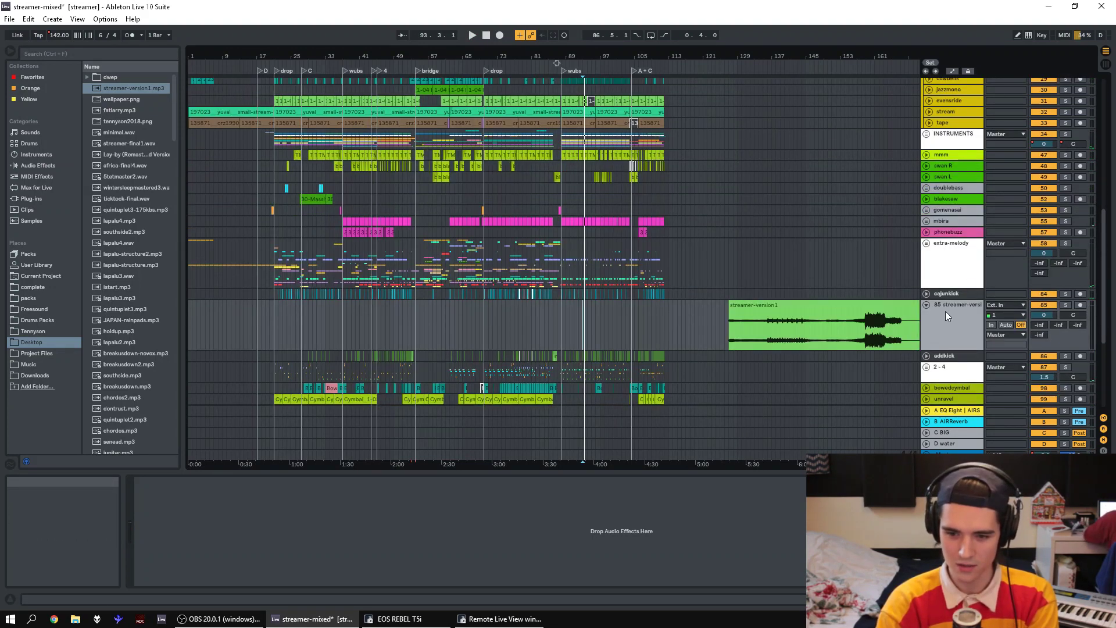
{"action": "left_click_drag", "start_coordinate": [786, 337], "coordinate": [210, 343]}
{"action": "left_click", "coordinate": [1066, 305]}
{"action": "key", "text": "space"}
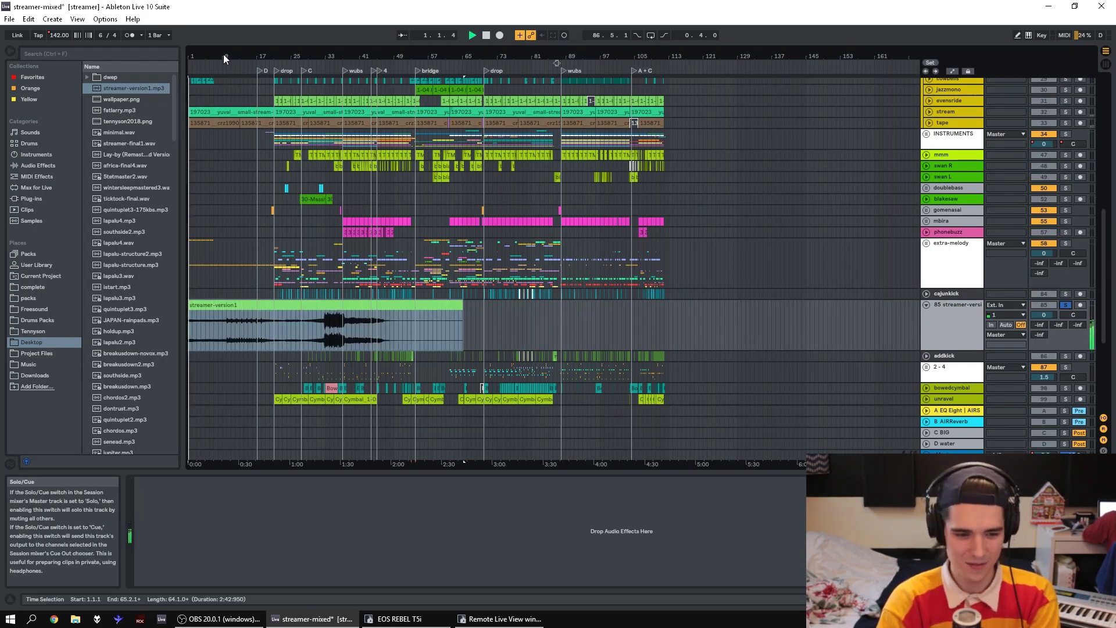
- Audition the soloed streamer-version1 clip from bar 1, bar 24 and bar 38
{"action": "left_click_drag", "start_coordinate": [556, 63], "coordinate": [616, 466]}
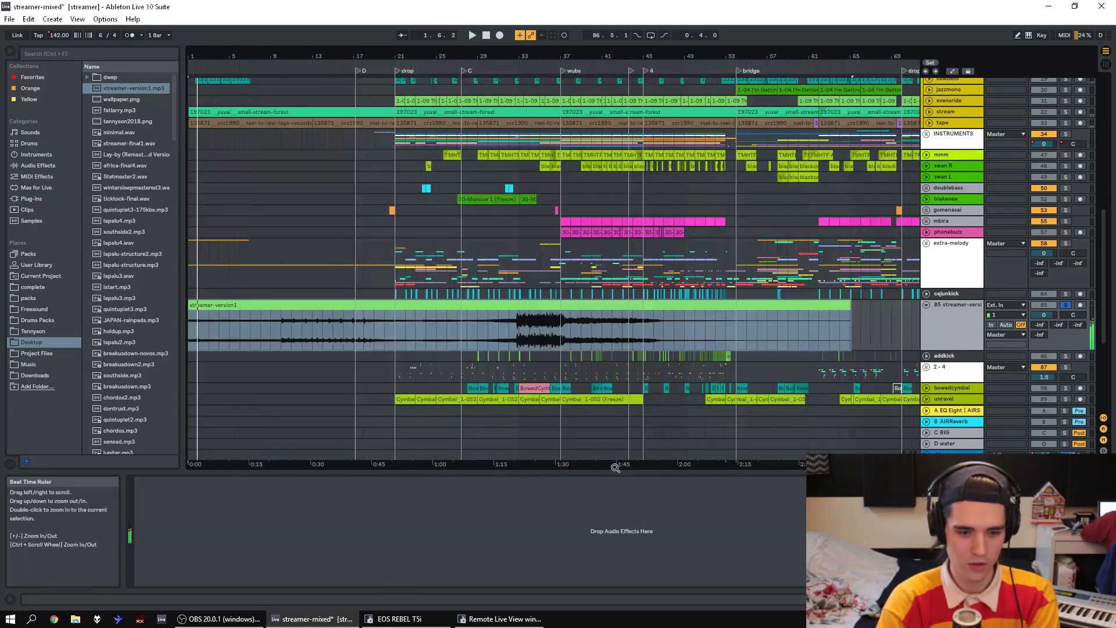
{"action": "key", "text": "space"}
{"action": "left_click", "coordinate": [421, 343]}
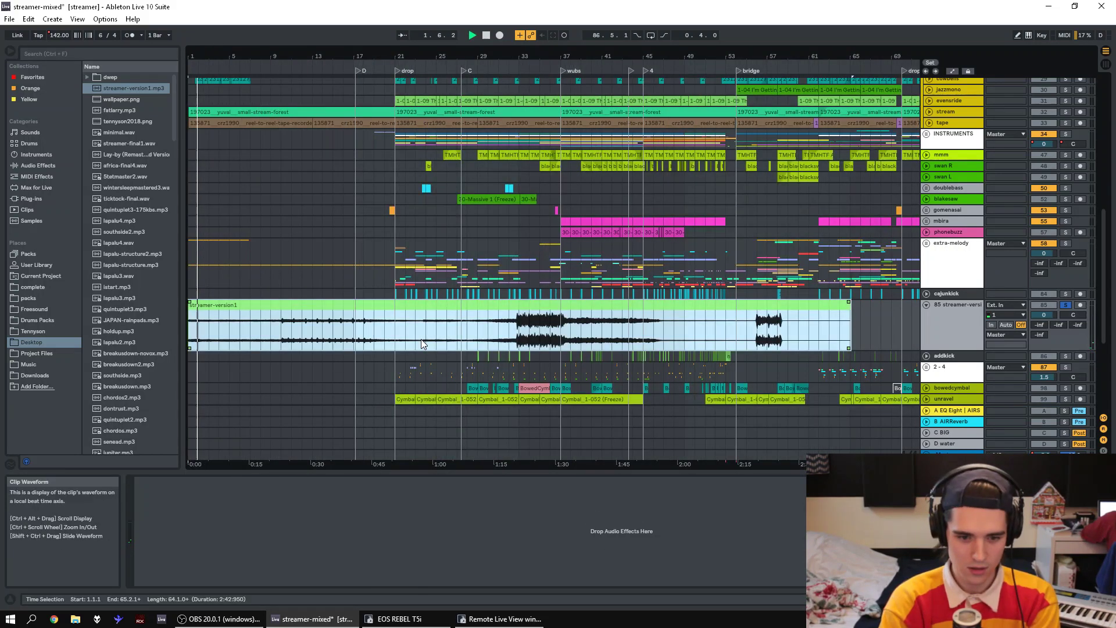
{"action": "left_click", "coordinate": [429, 339]}
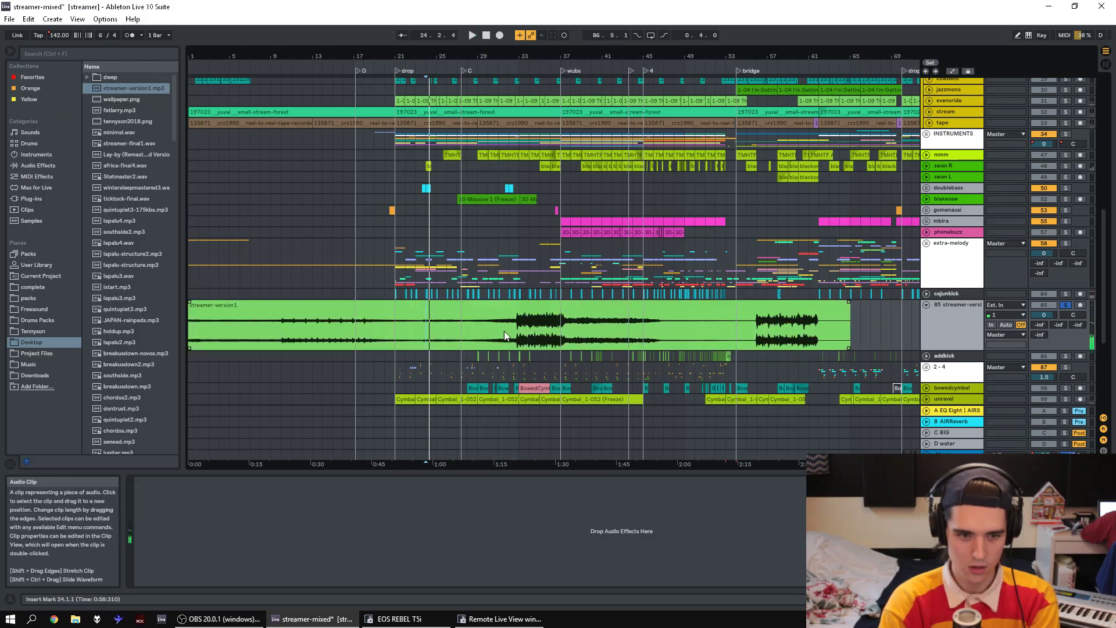
{"action": "left_click", "coordinate": [572, 337]}
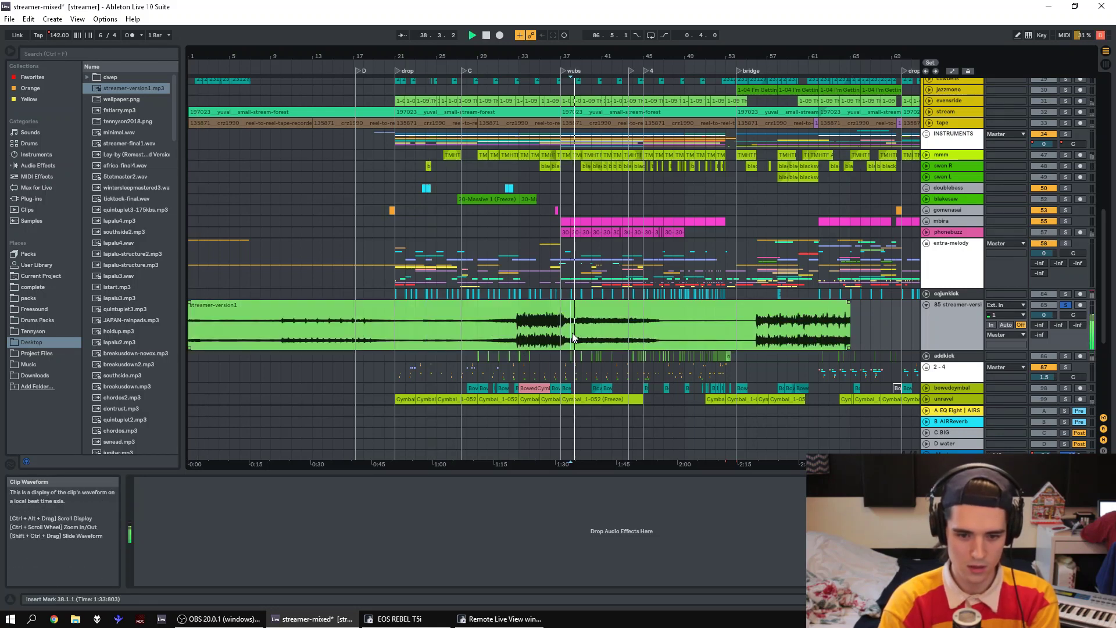
{"action": "key", "text": "XF86AudioMute"}
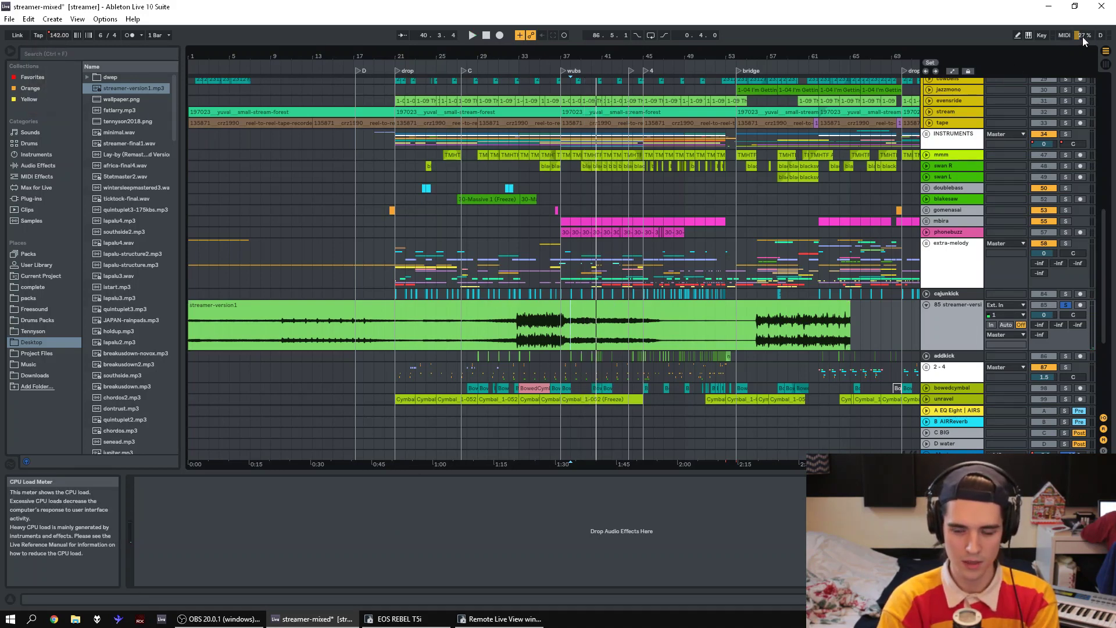
{"action": "key", "text": "space"}
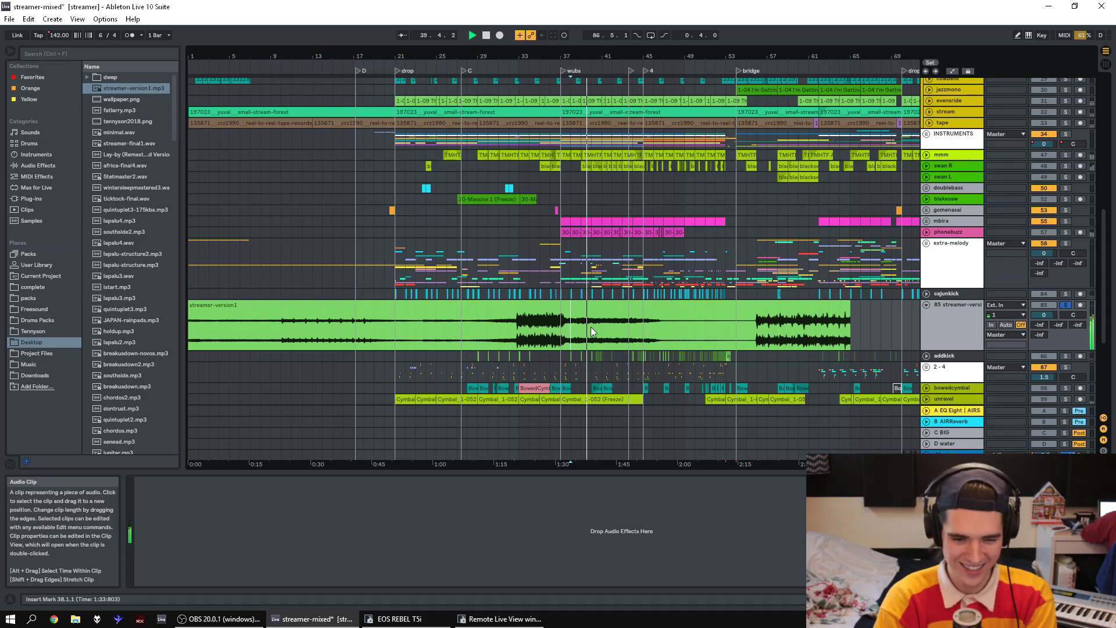
- Delete the first 37 bars of the streamer-version1 clip, move the remaining part to bar 1 and briefly play the song
{"action": "left_click", "coordinate": [222, 329]}
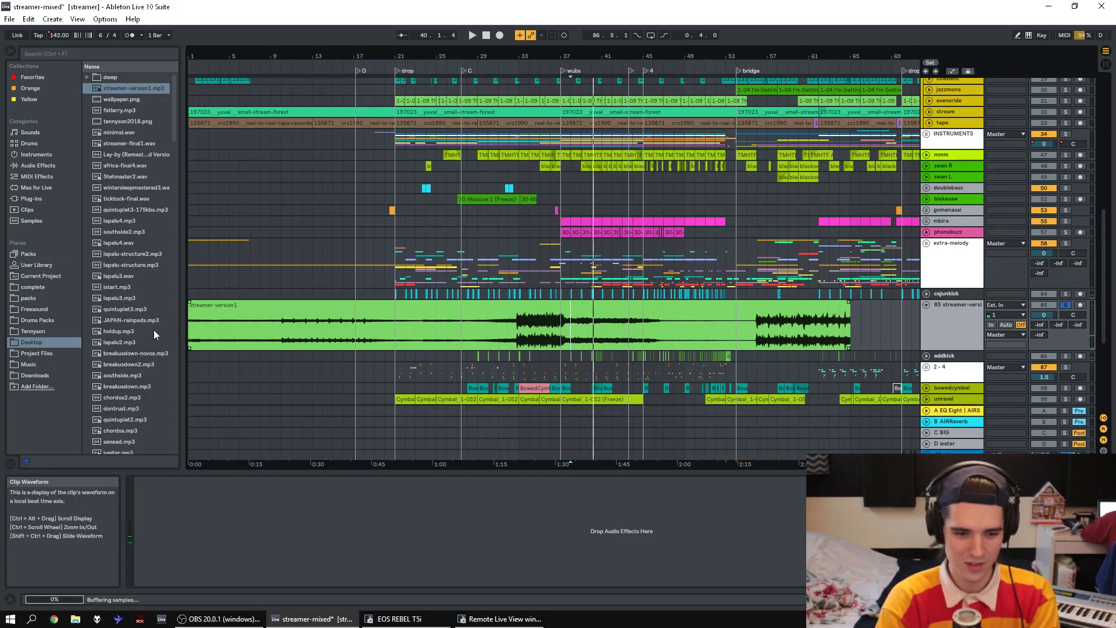
{"action": "left_click_drag", "start_coordinate": [570, 329], "coordinate": [150, 335]}
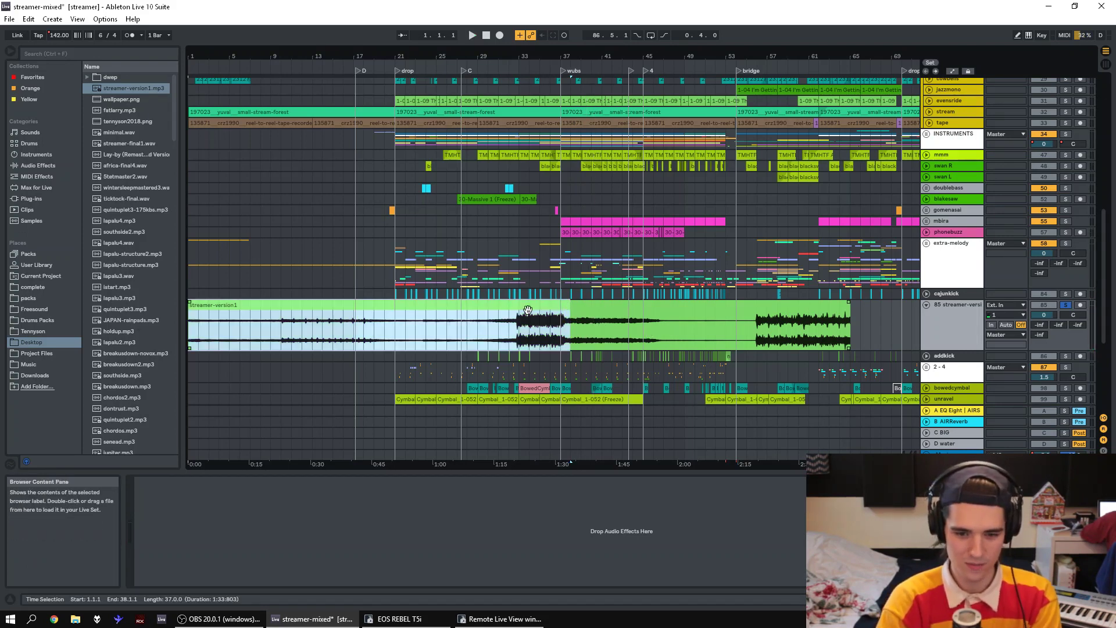
{"action": "key", "text": "Delete"}
{"action": "left_click_drag", "start_coordinate": [527, 309], "coordinate": [219, 320]}
{"action": "key", "text": "space"}
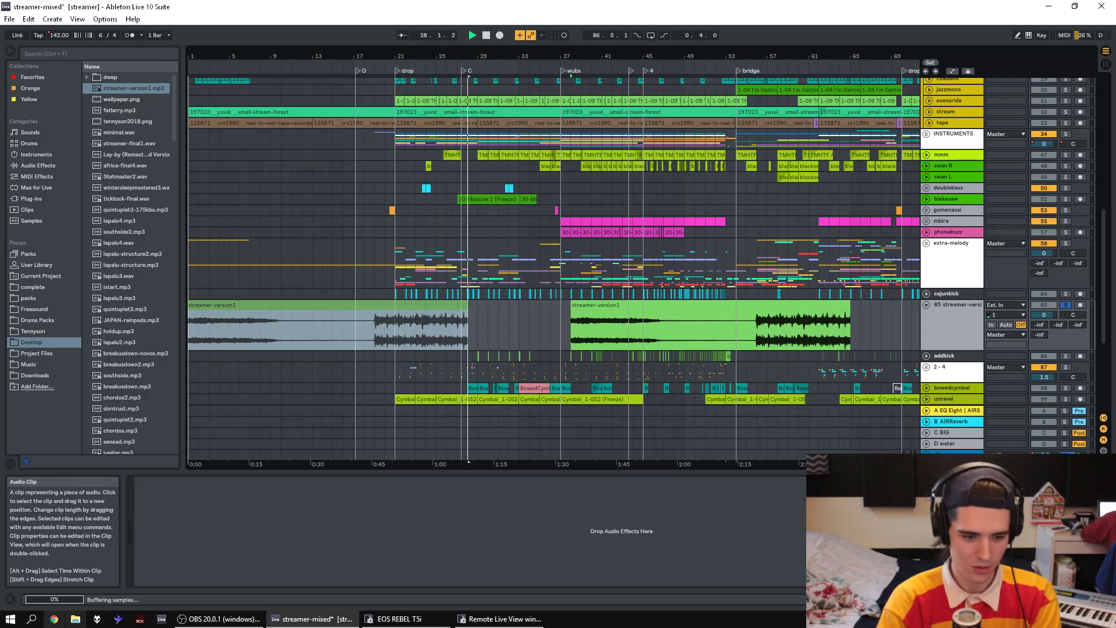
{"action": "left_click", "coordinate": [54, 619]}
{"action": "key", "text": "space"}
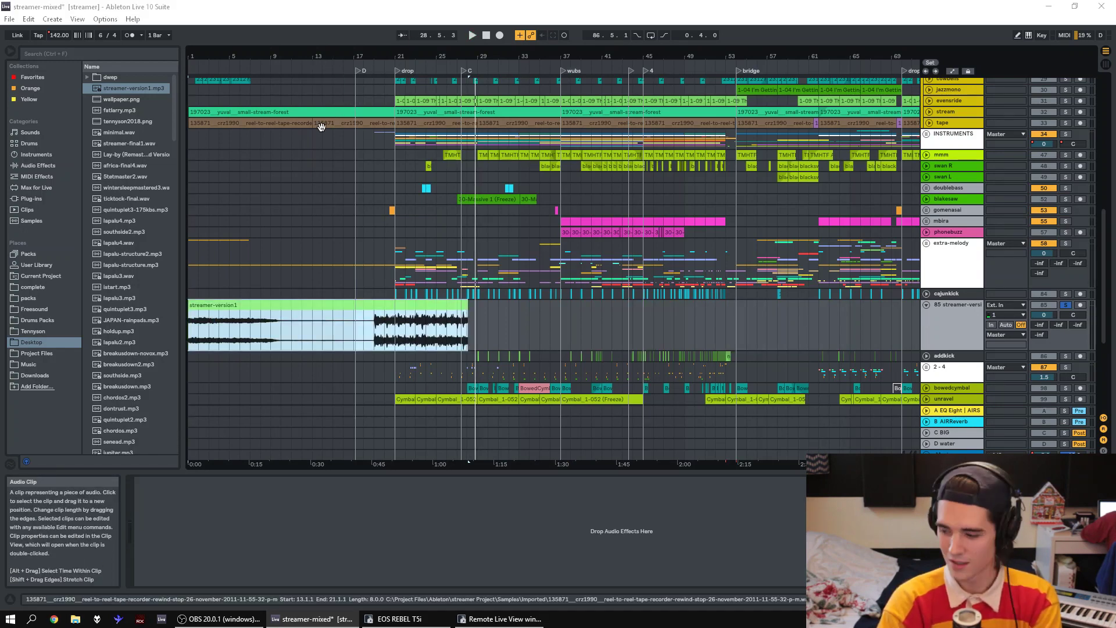
{"action": "left_click", "coordinate": [53, 618]}
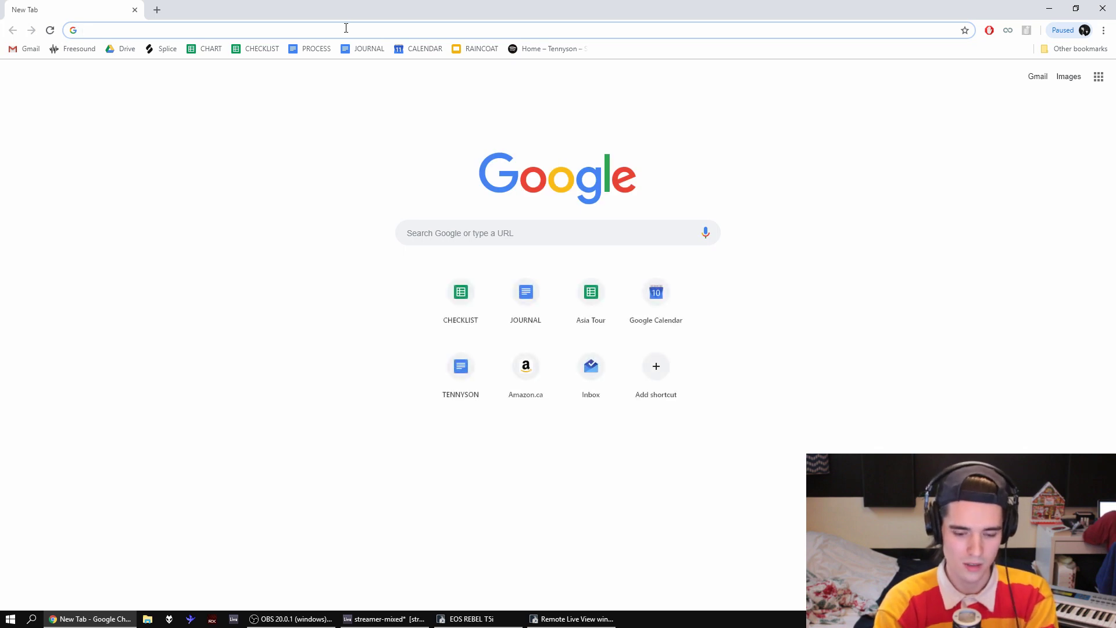
{"action": "type", "text": "fuji"}
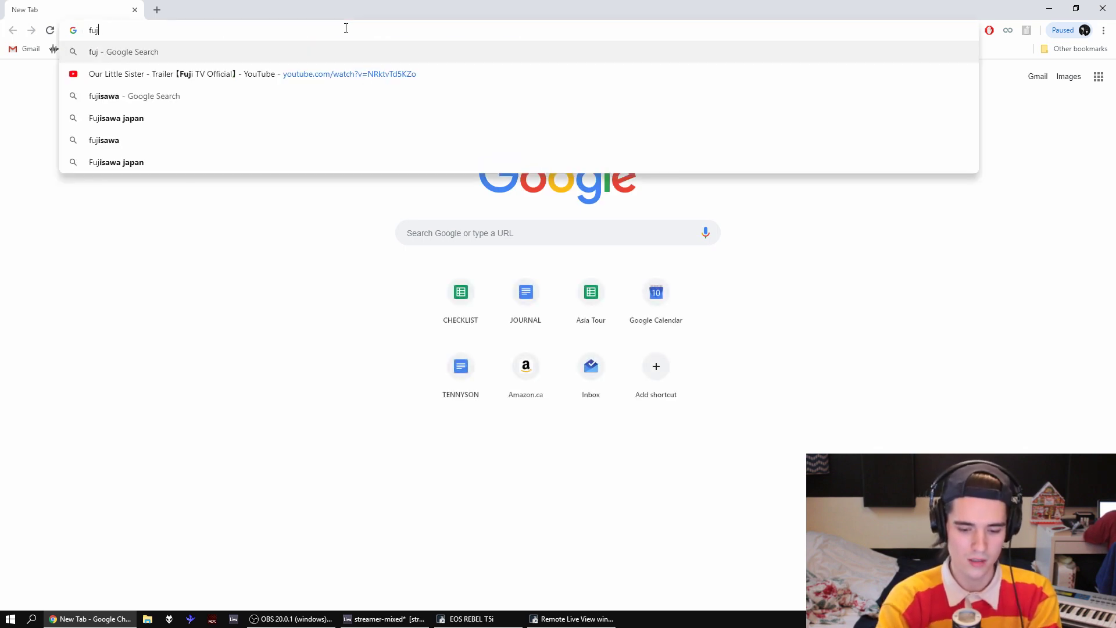
{"action": "key", "text": "BackSpace"}
{"action": "key", "text": "BackSpace"}
{"action": "key", "text": "BackSpace"}
{"action": "key", "text": "BackSpace"}
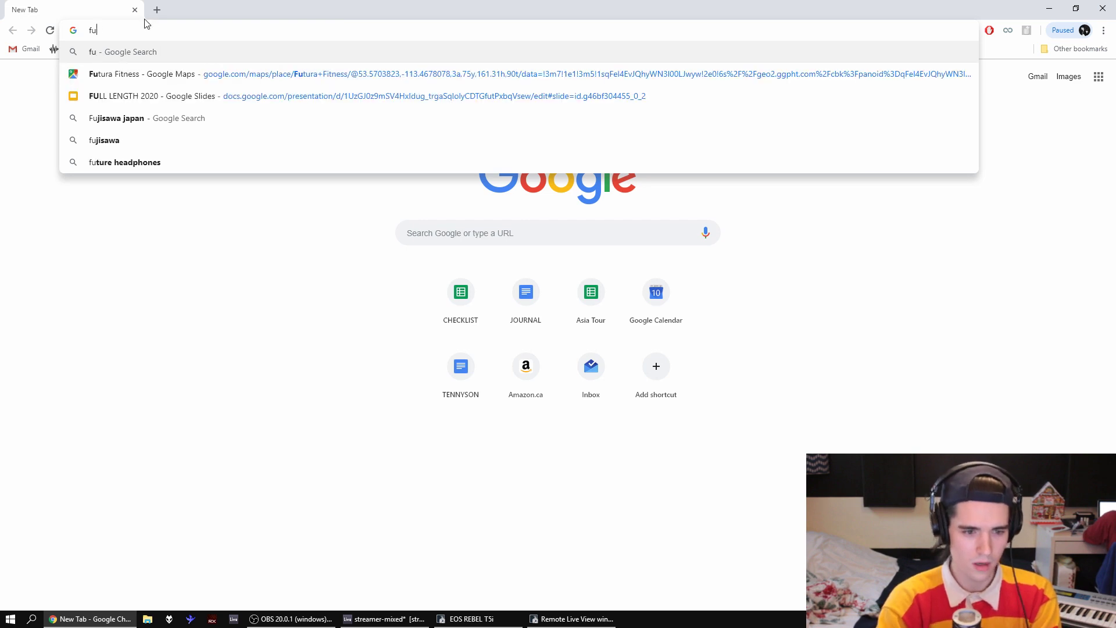
- Open the Downloads folder in File Explorer and look through its files
{"action": "left_click", "coordinate": [147, 619]}
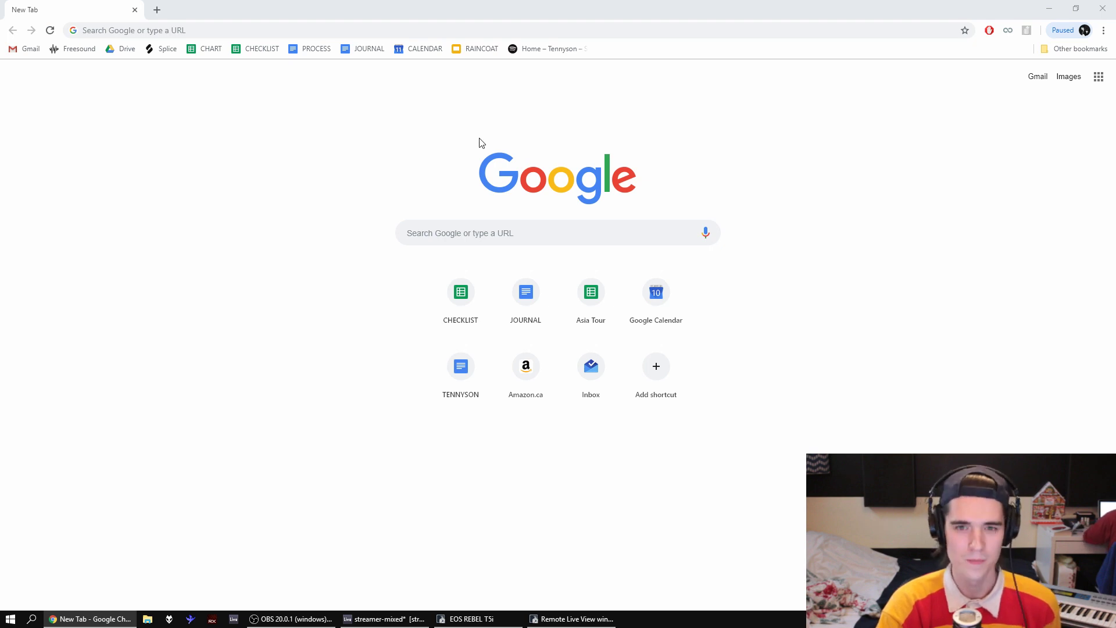
{"action": "key", "text": "super+e"}
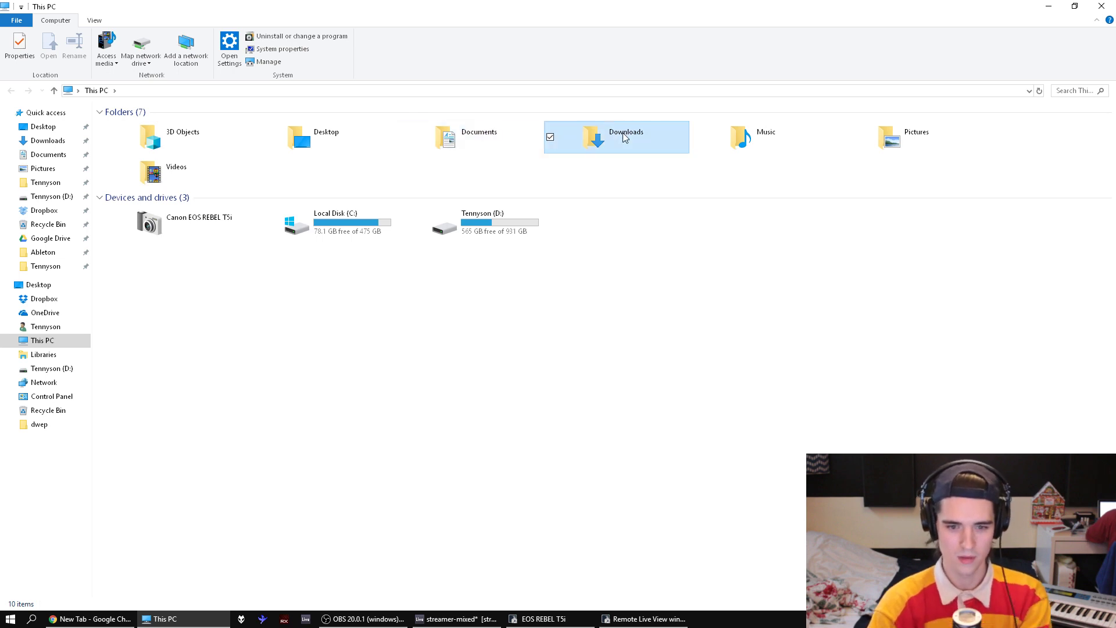
{"action": "double_click", "coordinate": [613, 145]}
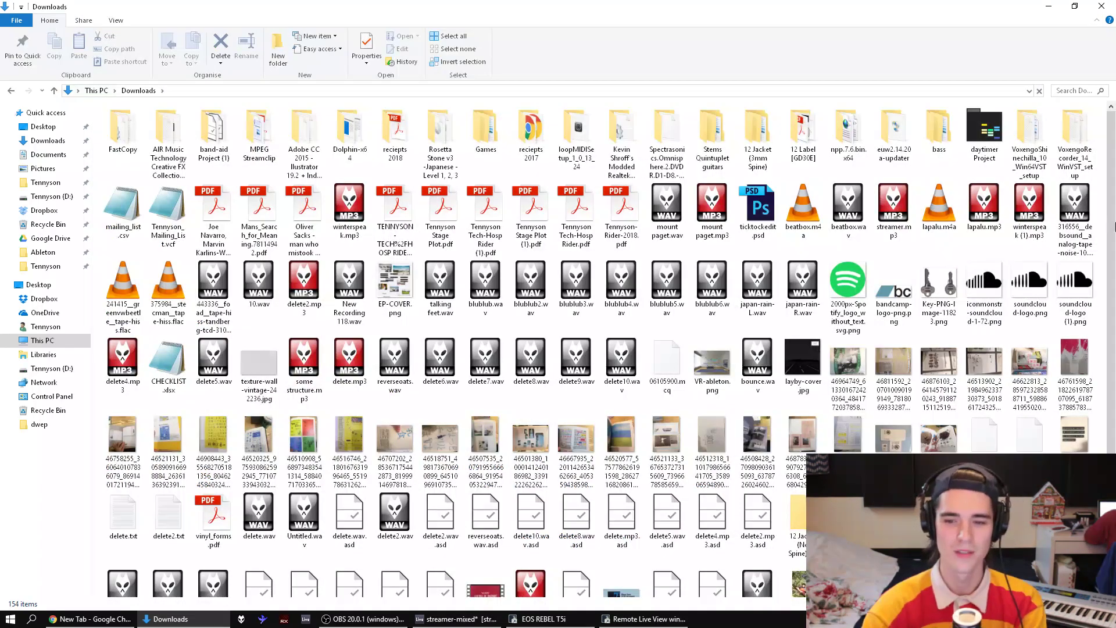
{"action": "left_click_drag", "start_coordinate": [1110, 283], "coordinate": [1110, 326]}
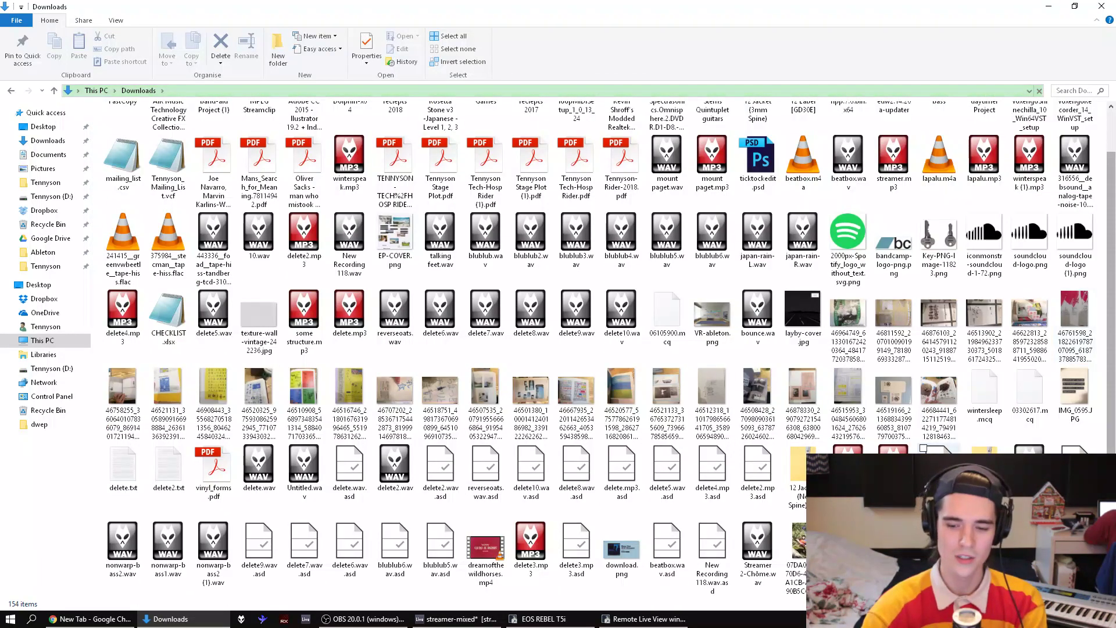
{"action": "left_click", "coordinate": [1074, 541]}
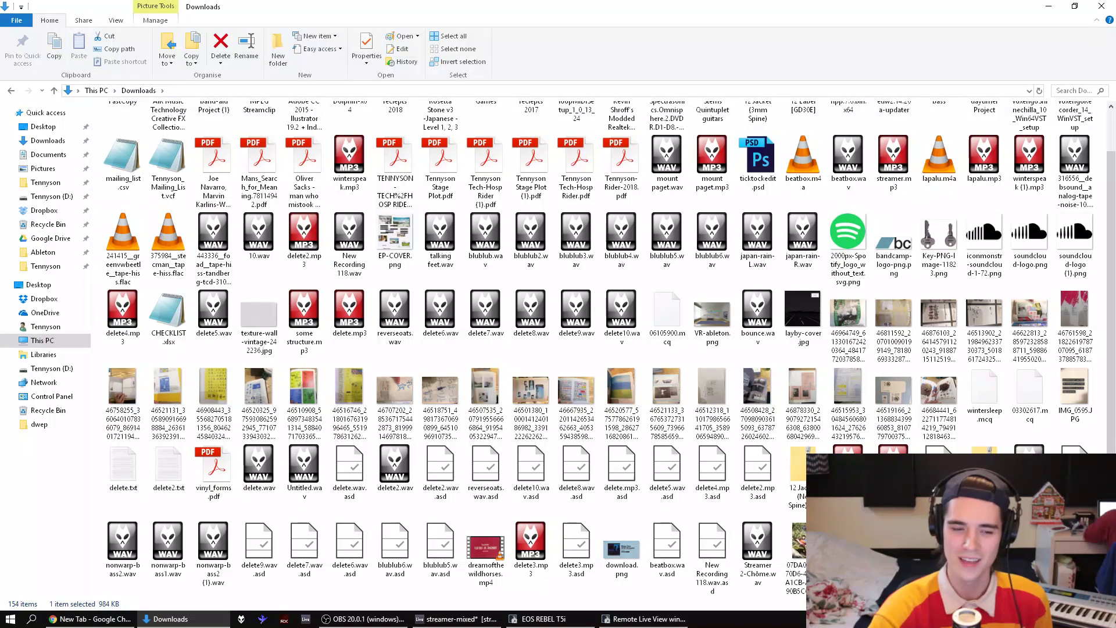
{"action": "right_click", "coordinate": [868, 538]}
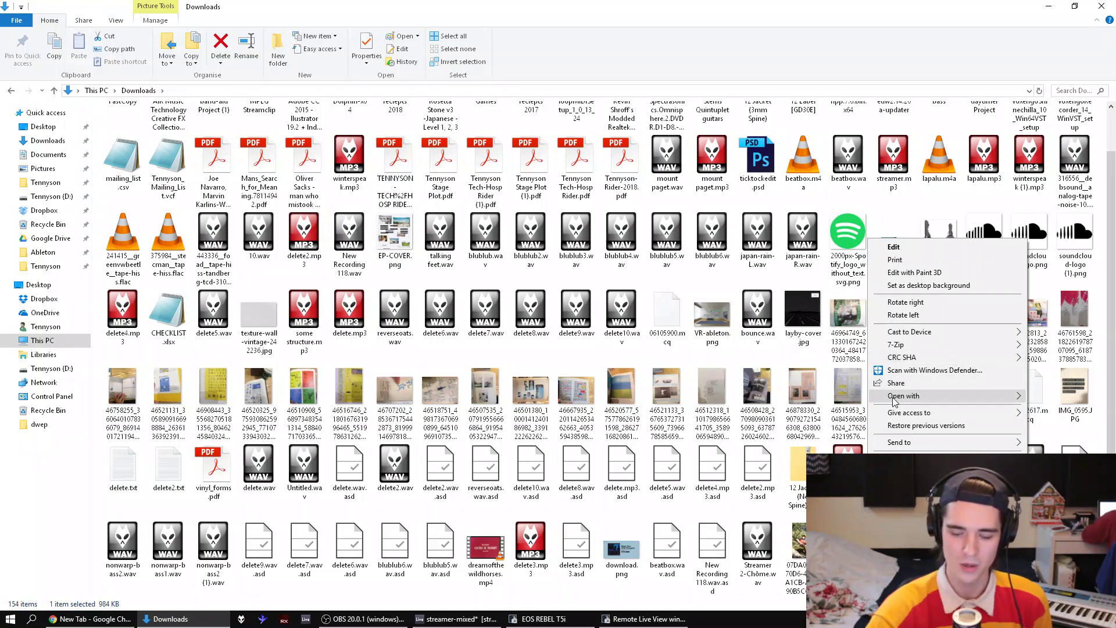
{"action": "mouse_move", "coordinate": [912, 397]}
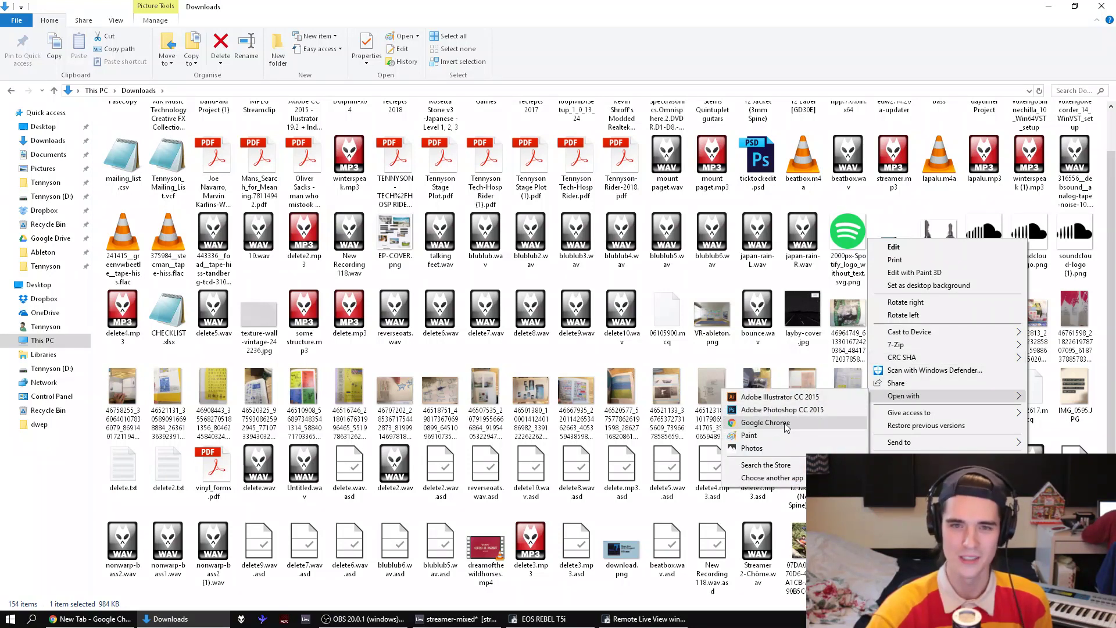
{"action": "left_click", "coordinate": [752, 449]}
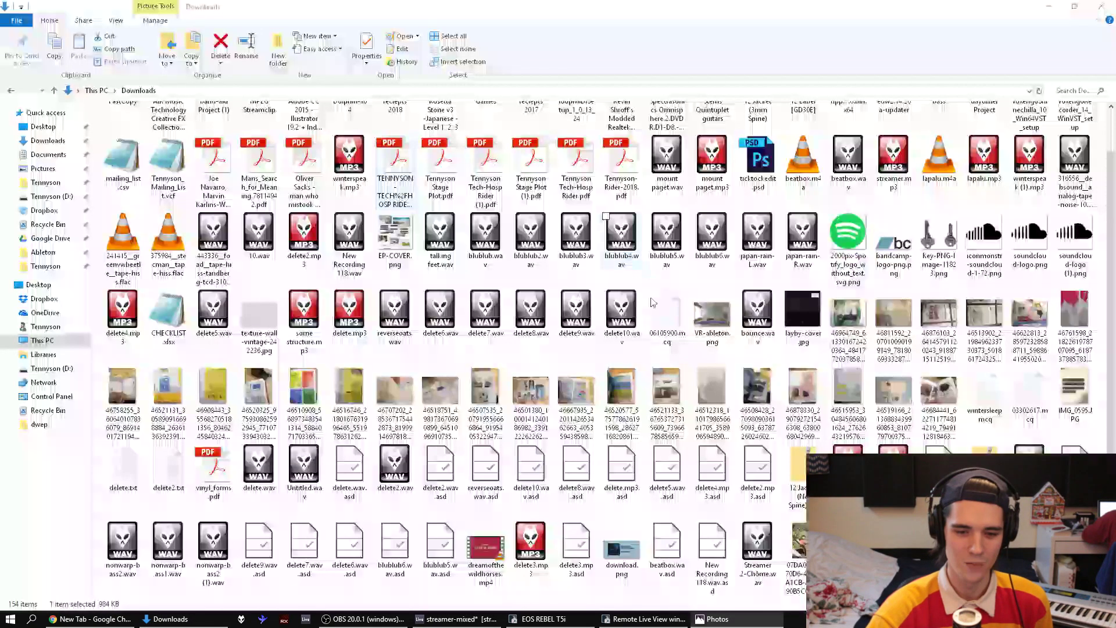
{"action": "left_click", "coordinate": [724, 618]}
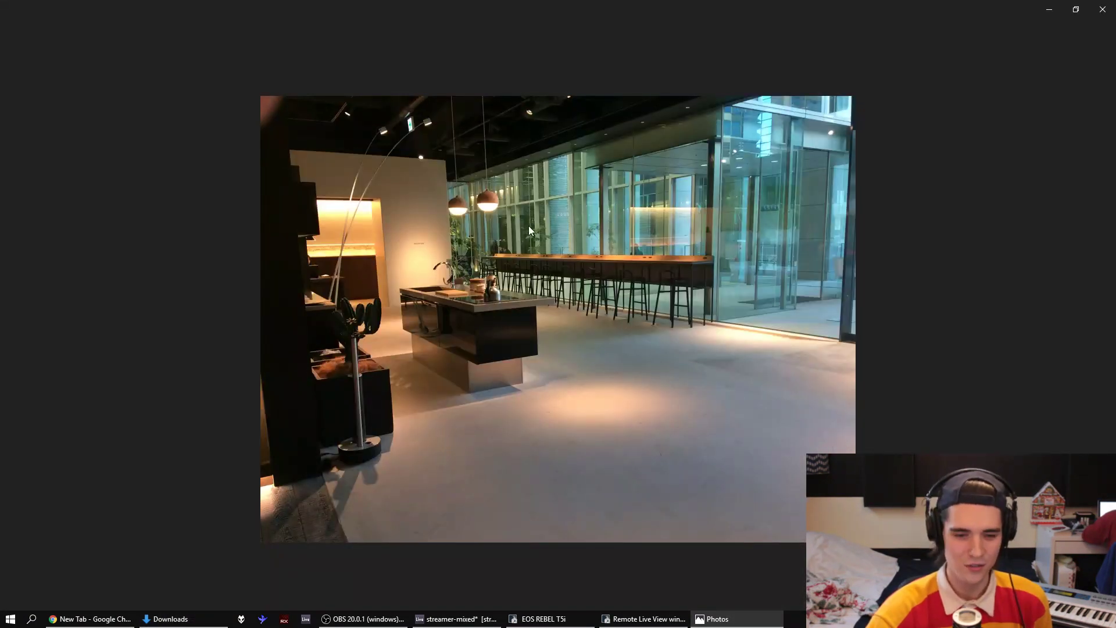
- Examine the long counter, stools and glass wall in the photo up close, and close it
{"action": "double_click", "coordinate": [617, 248]}
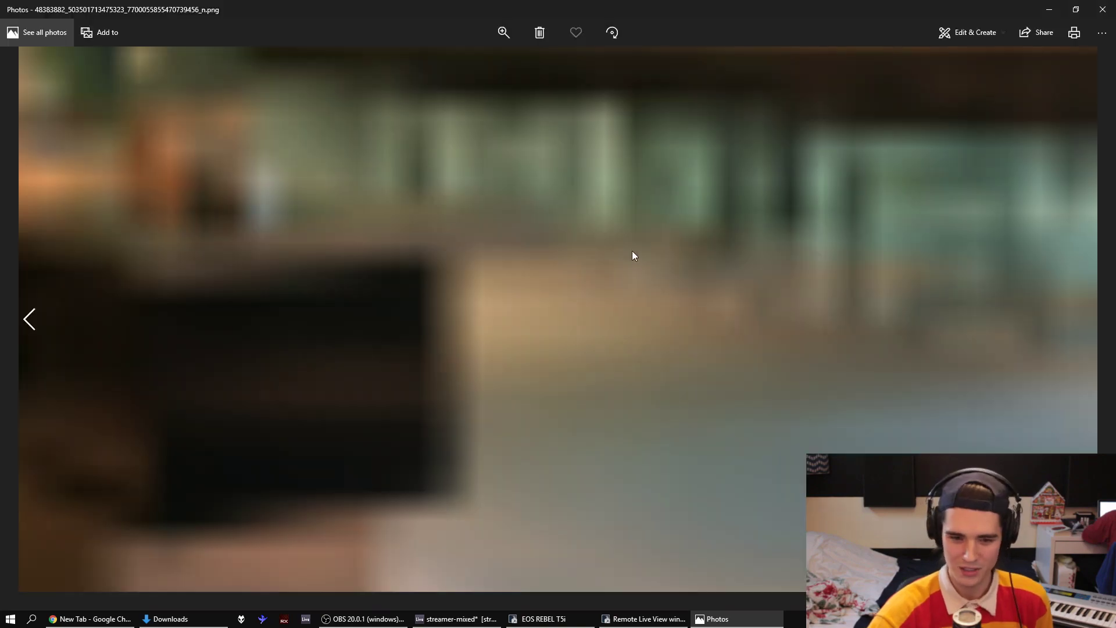
{"action": "left_click_drag", "start_coordinate": [901, 407], "coordinate": [290, 233]}
{"action": "left_click_drag", "start_coordinate": [872, 314], "coordinate": [411, 69]}
{"action": "left_click_drag", "start_coordinate": [226, 188], "coordinate": [541, 326]}
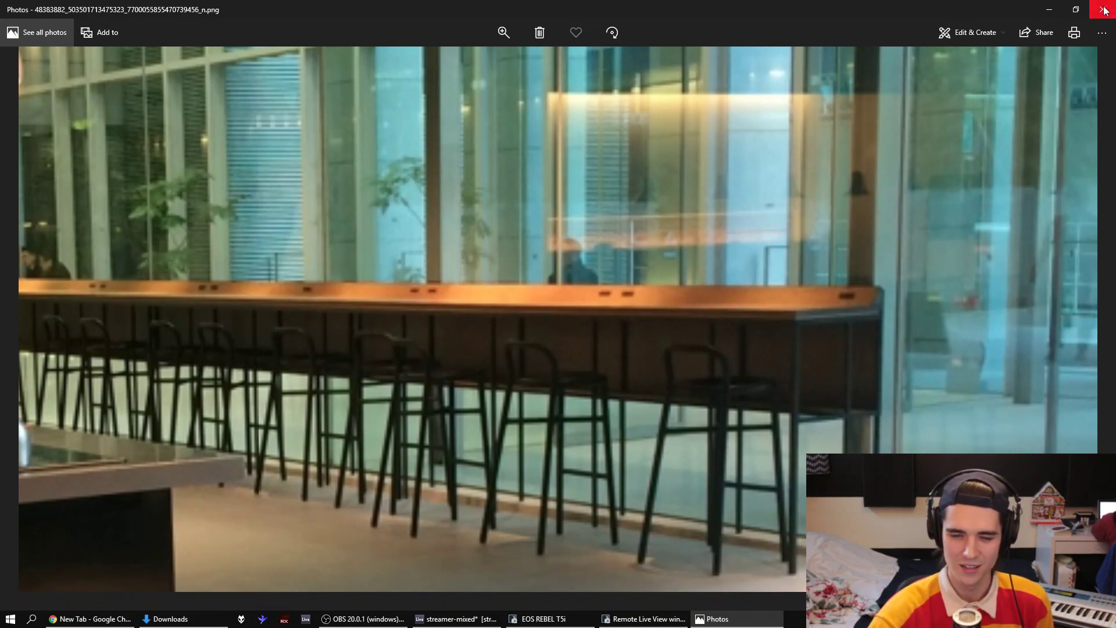
{"action": "left_click_drag", "start_coordinate": [905, 199], "coordinate": [331, 285]}
{"action": "left_click_drag", "start_coordinate": [579, 231], "coordinate": [868, 200]}
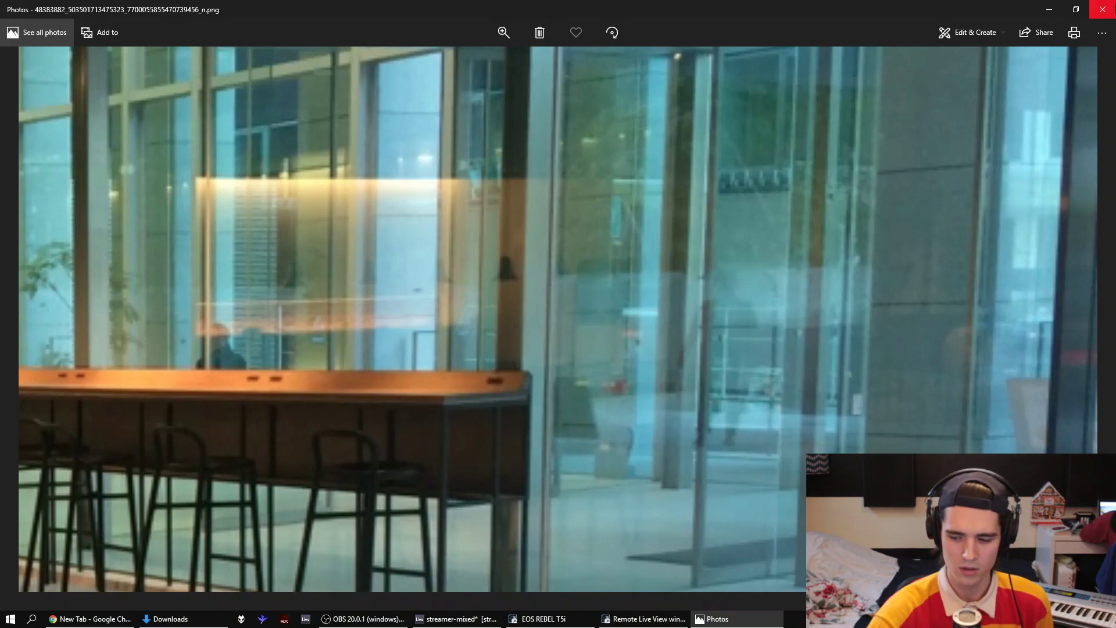
{"action": "left_click", "coordinate": [1102, 9]}
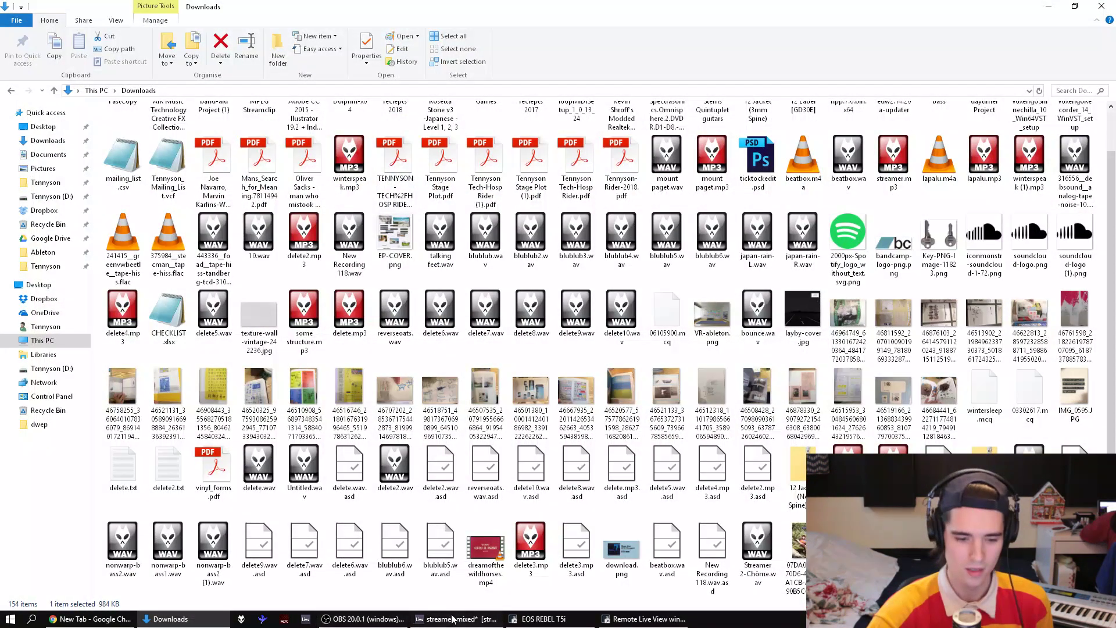
- Switch back to Ableton Live and audition the streamer-version1 clip from bar 2 and bar 5
{"action": "left_click", "coordinate": [457, 618]}
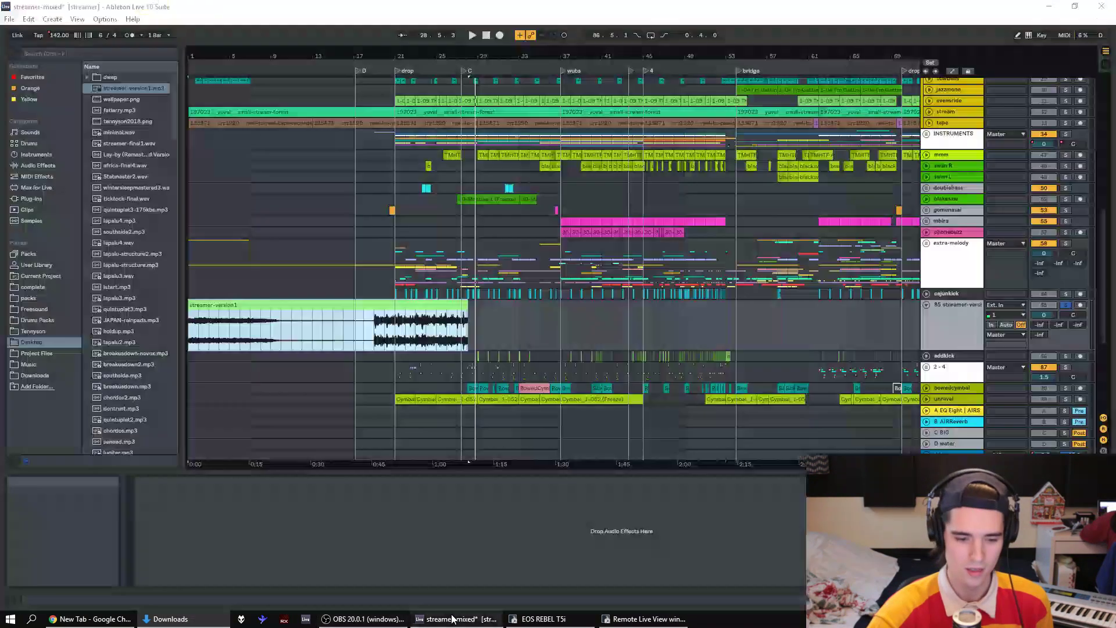
{"action": "left_click", "coordinate": [198, 327]}
{"action": "key", "text": "space"}
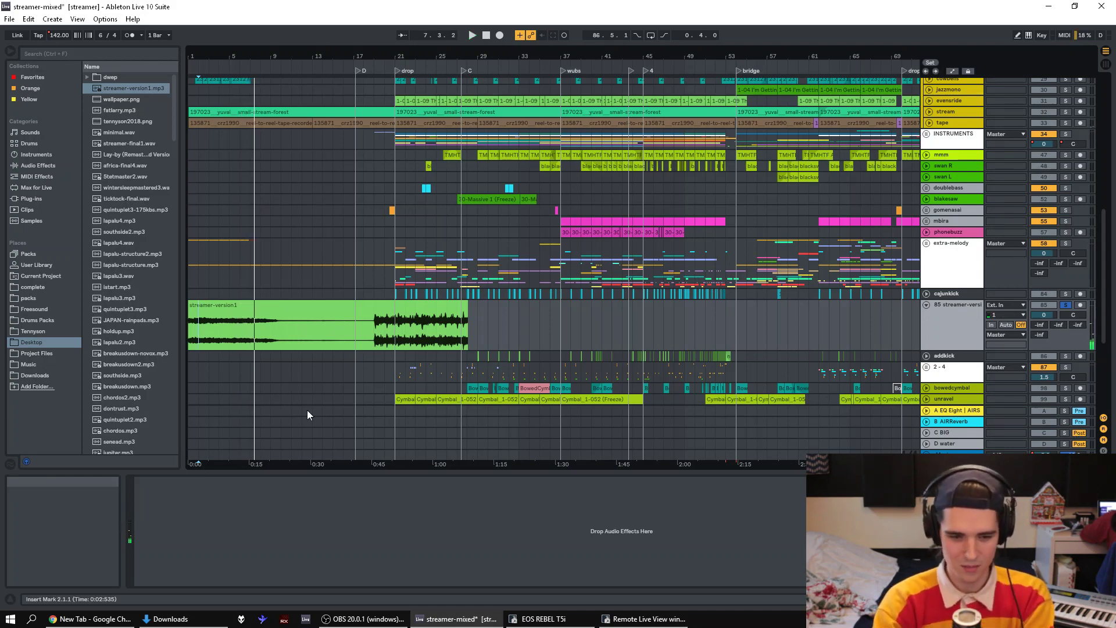
{"action": "left_click", "coordinate": [197, 337]}
{"action": "key", "text": "space"}
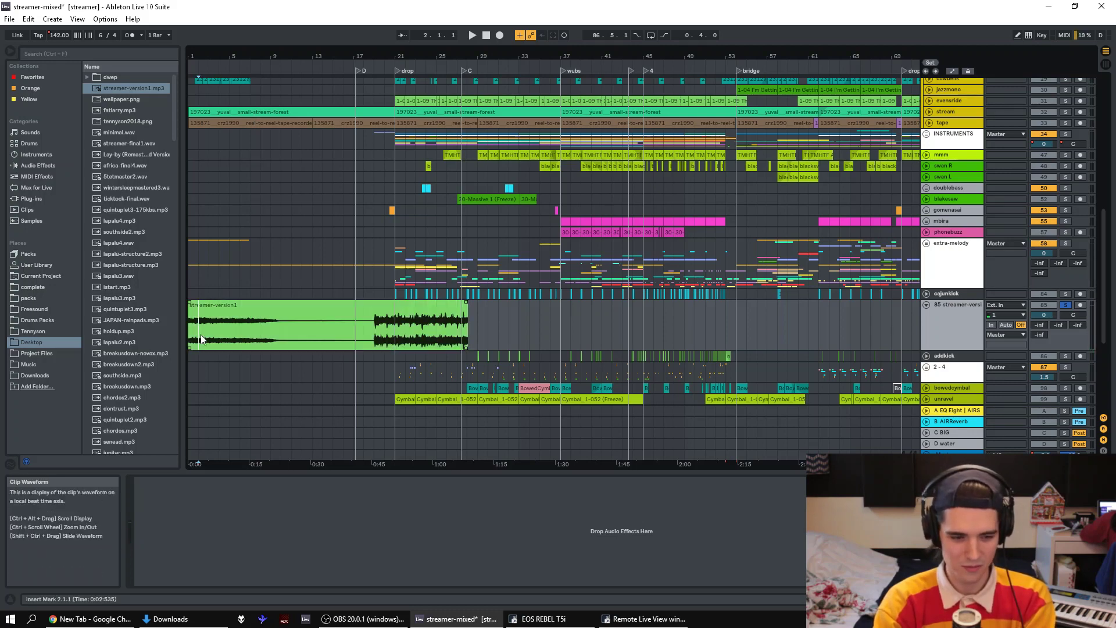
{"action": "left_click", "coordinate": [228, 330]}
{"action": "key", "text": "space"}
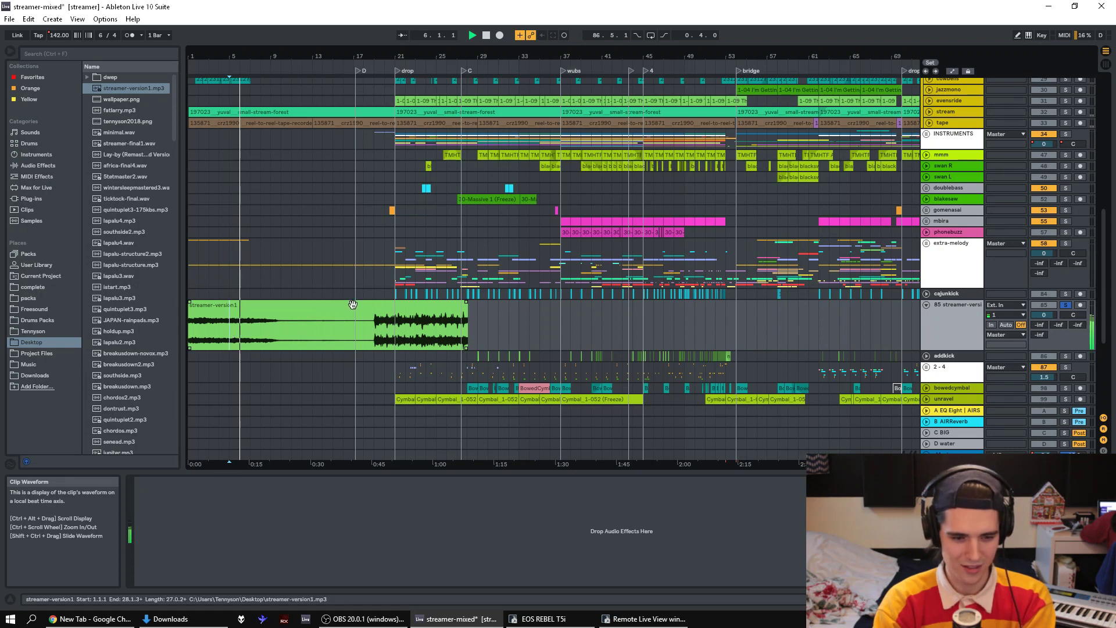
{"action": "left_click", "coordinate": [422, 306]}
{"action": "key", "text": "space"}
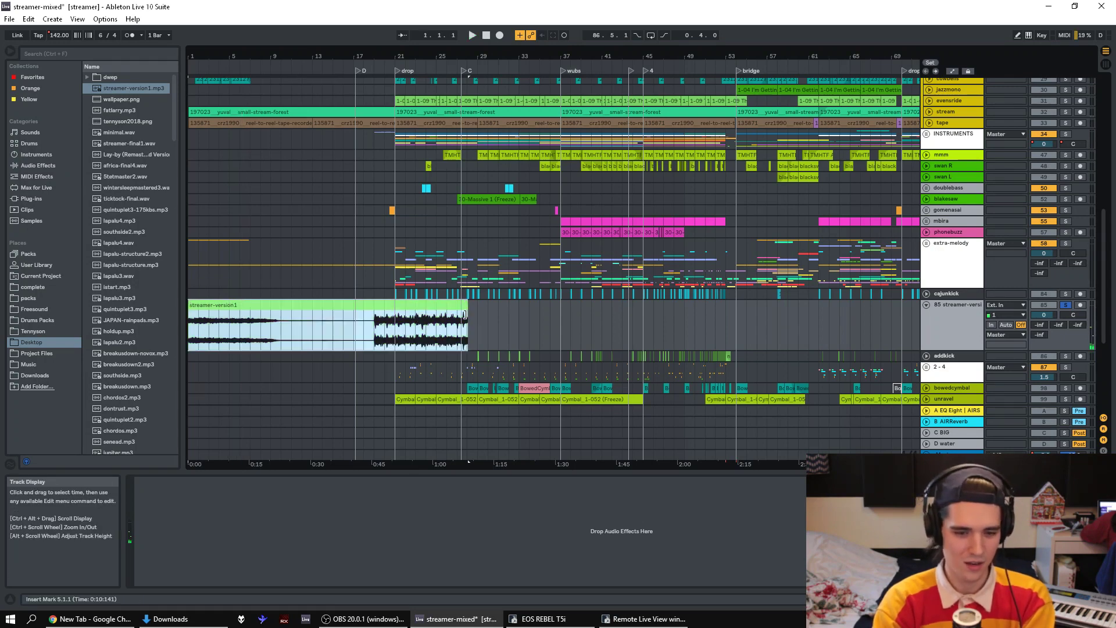
- Extend the end of the streamer-version1 clip as far as its sample allows and audition it from bar 19
{"action": "left_click_drag", "start_coordinate": [467, 320], "coordinate": [803, 332]}
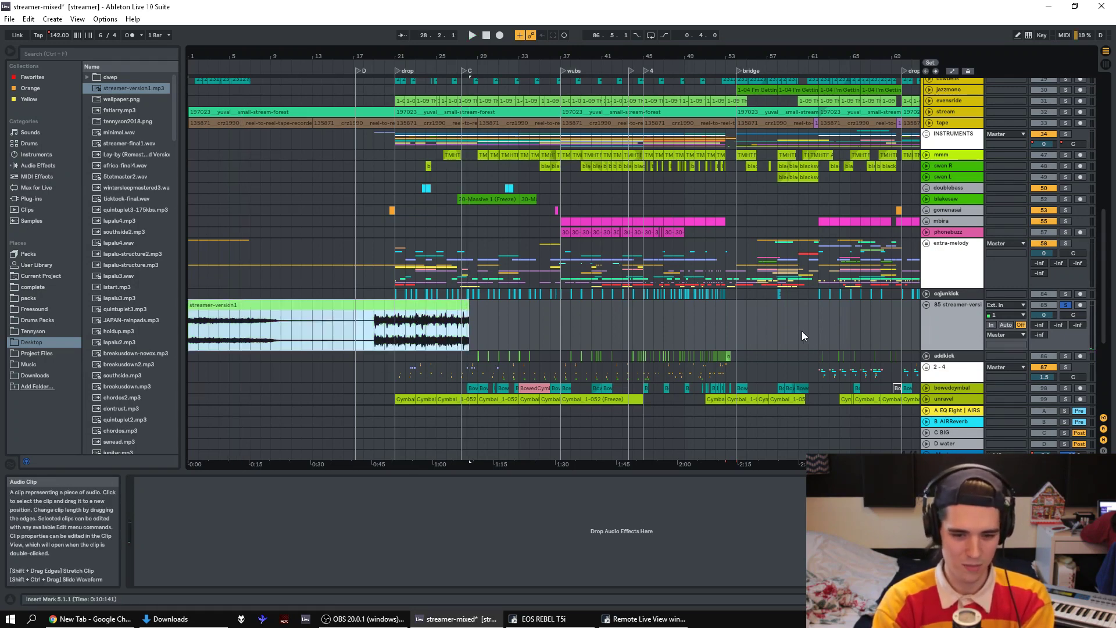
{"action": "left_click", "coordinate": [375, 340]}
{"action": "key", "text": "space"}
{"action": "key", "text": "space"}
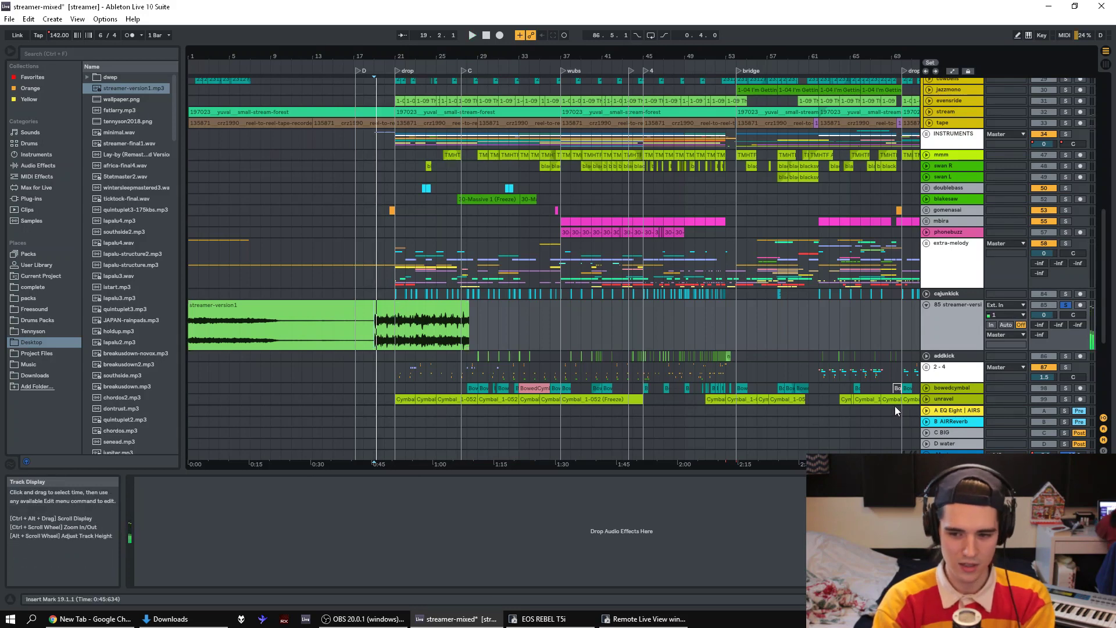
{"action": "key", "text": "space"}
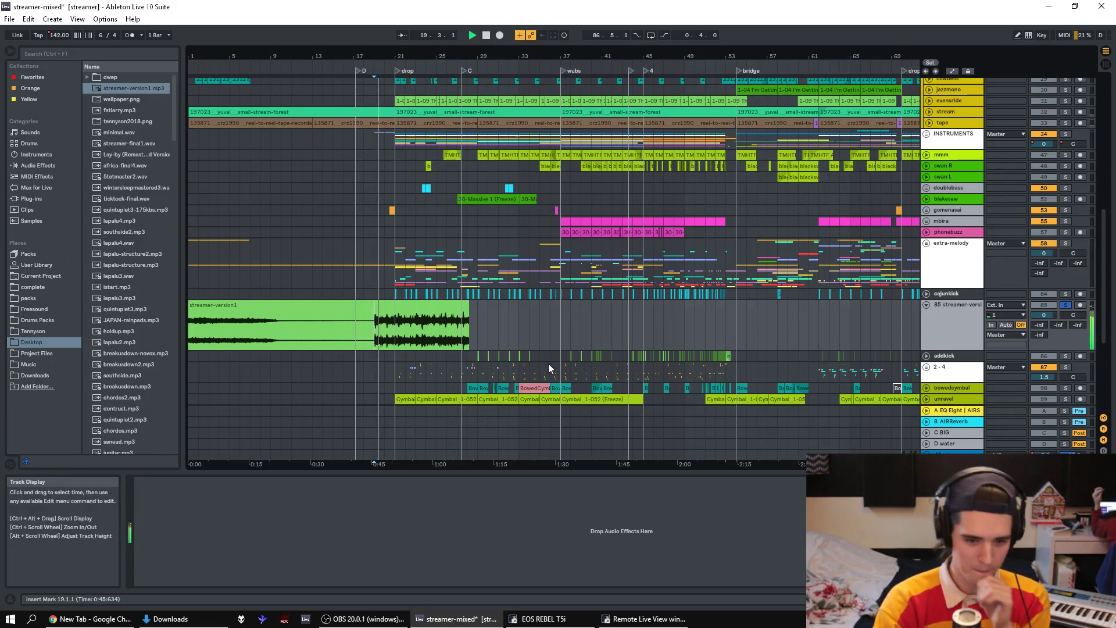
- Delete the first 18 bars of the streamer-version1 clip, move the remaining part to bar 1 and play it
{"action": "left_click", "coordinate": [371, 340]}
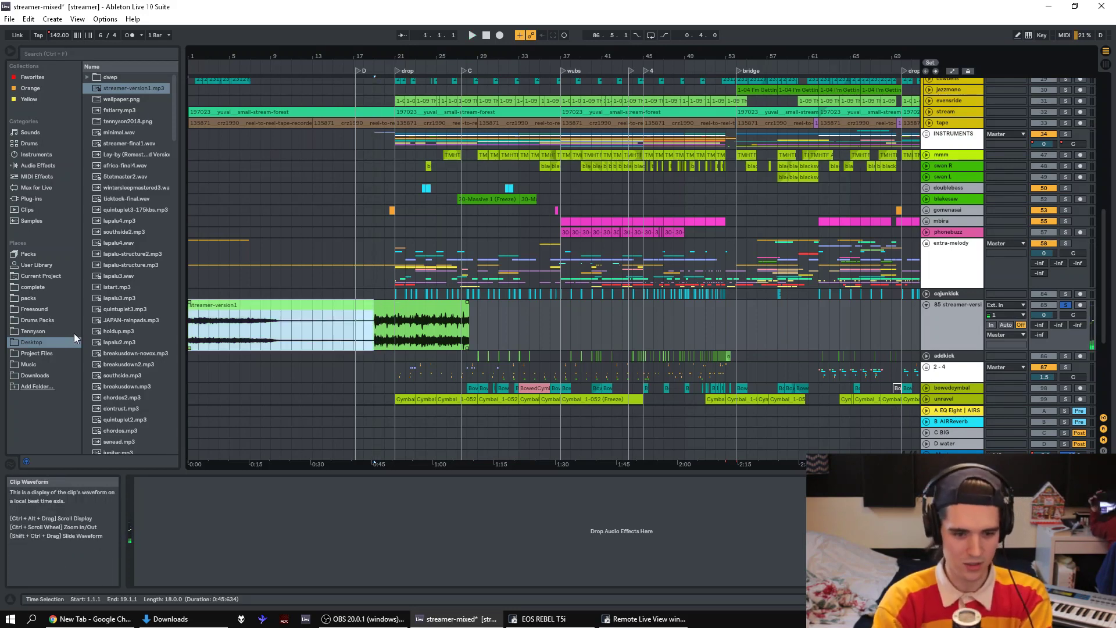
{"action": "key", "text": "Delete"}
{"action": "left_click_drag", "start_coordinate": [405, 306], "coordinate": [220, 307]}
{"action": "left_click", "coordinate": [221, 306]}
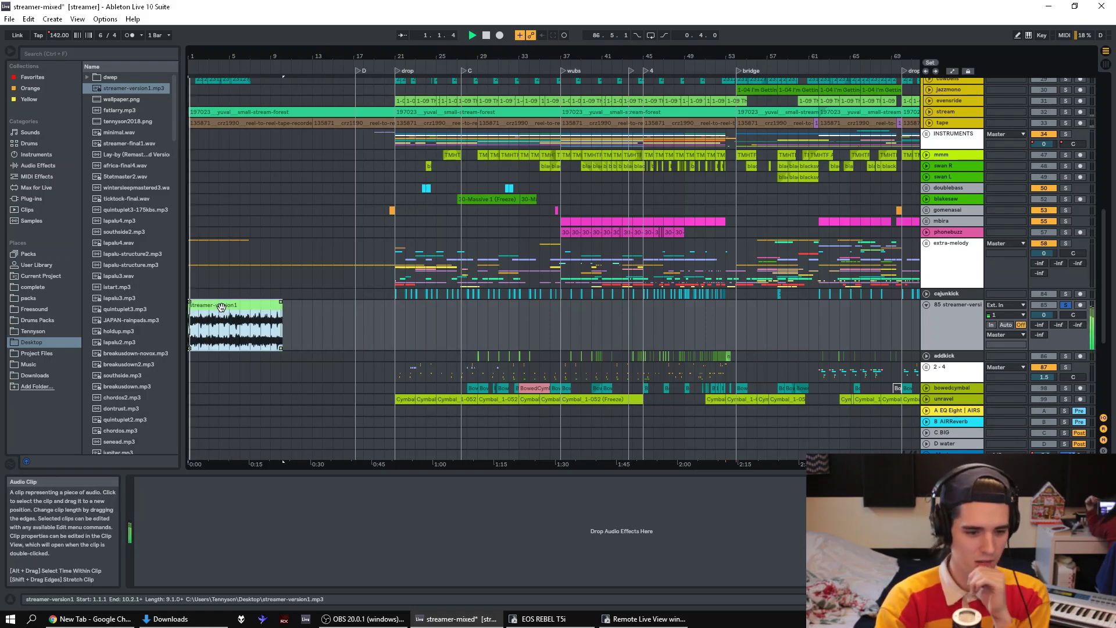
{"action": "key", "text": "space"}
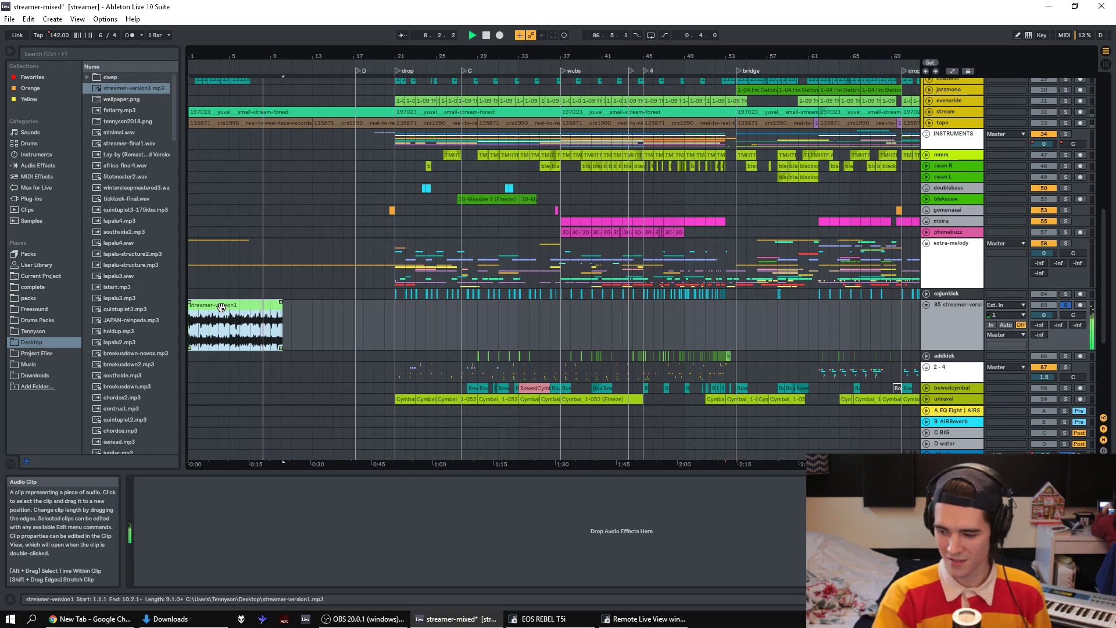
- Open the streamer-version1 clip's sample, move its start marker to about 1:20 and play the clip
{"action": "double_click", "coordinate": [210, 303]}
{"action": "mouse_move", "coordinate": [930, 532]}
{"action": "left_mouse_down"}
{"action": "mouse_move", "coordinate": [930, 482]}
{"action": "mouse_move", "coordinate": [648, 505]}
{"action": "mouse_move", "coordinate": [704, 508]}
{"action": "left_mouse_up"}
{"action": "key", "text": "space"}
{"action": "key", "text": "space"}
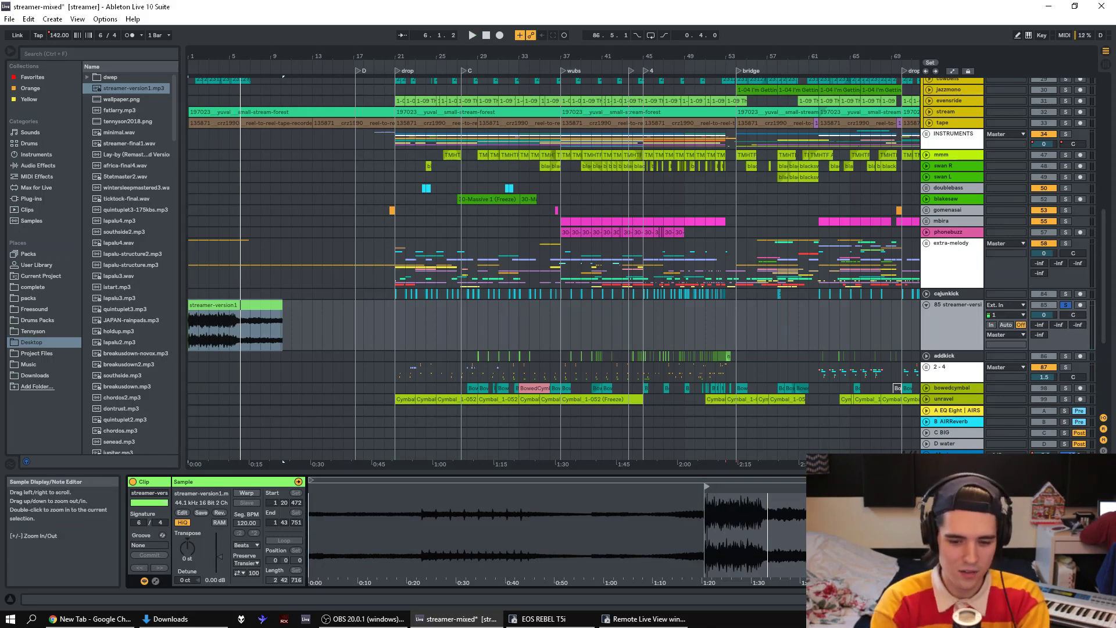
{"action": "mouse_move", "coordinate": [707, 490]}
{"action": "left_mouse_down"}
{"action": "mouse_move", "coordinate": [798, 487]}
{"action": "mouse_move", "coordinate": [690, 488]}
{"action": "mouse_move", "coordinate": [705, 489]}
{"action": "left_mouse_up"}
{"action": "key", "text": "space"}
{"action": "key", "text": "space"}
{"action": "key", "text": "space"}
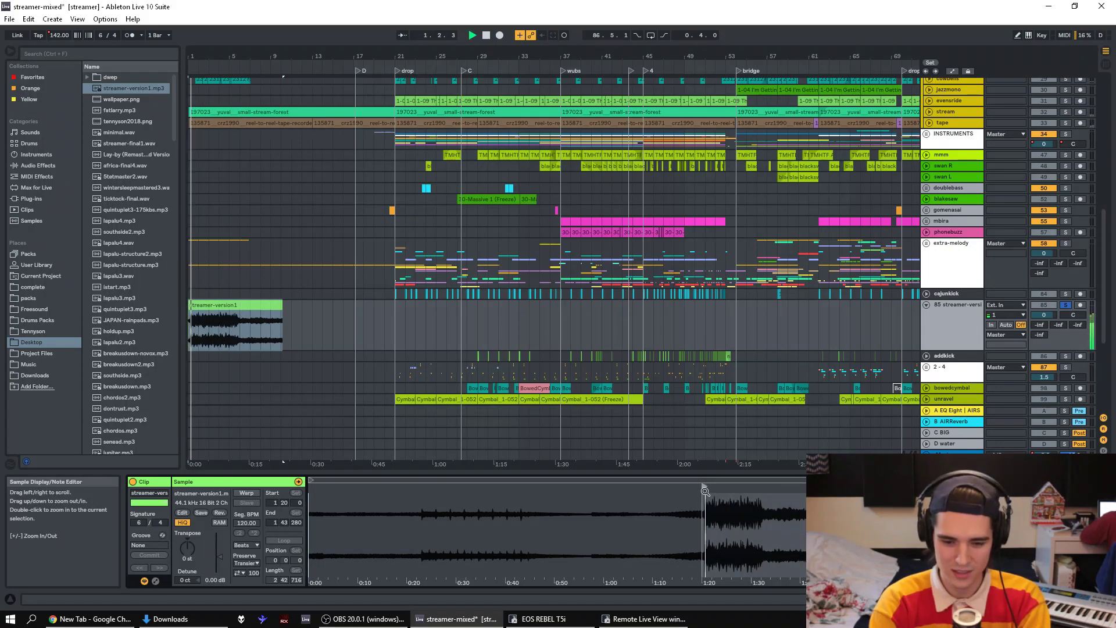
- Move the clip's start marker back to the earlier section at about 0:23 and audition it from there
{"action": "left_click_drag", "start_coordinate": [704, 489], "coordinate": [682, 489]}
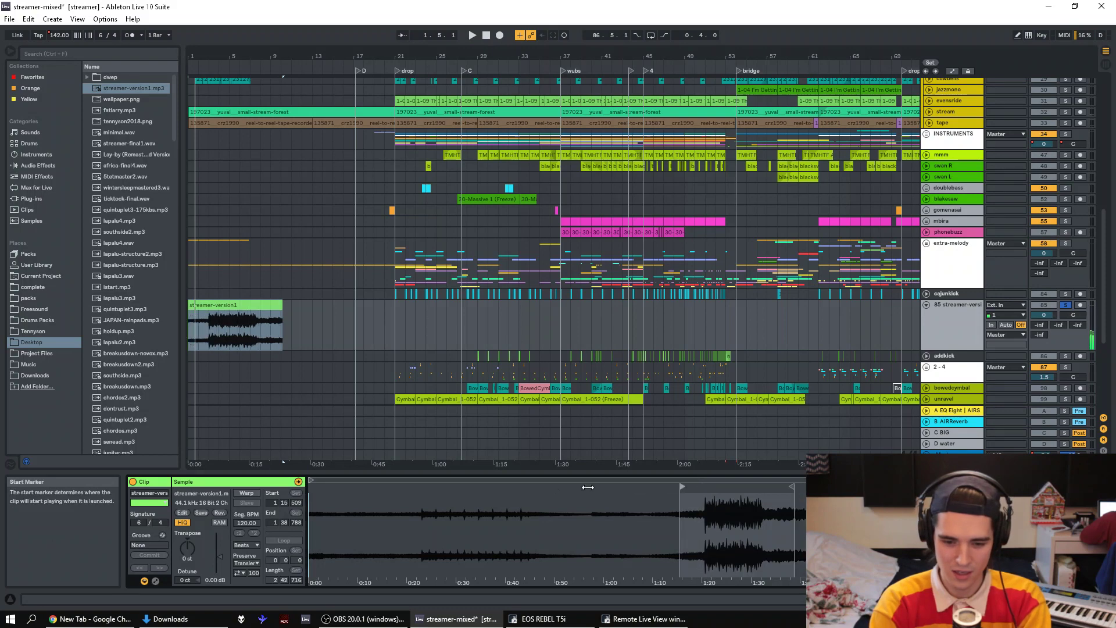
{"action": "left_click_drag", "start_coordinate": [428, 501], "coordinate": [413, 487]}
{"action": "key", "text": "space"}
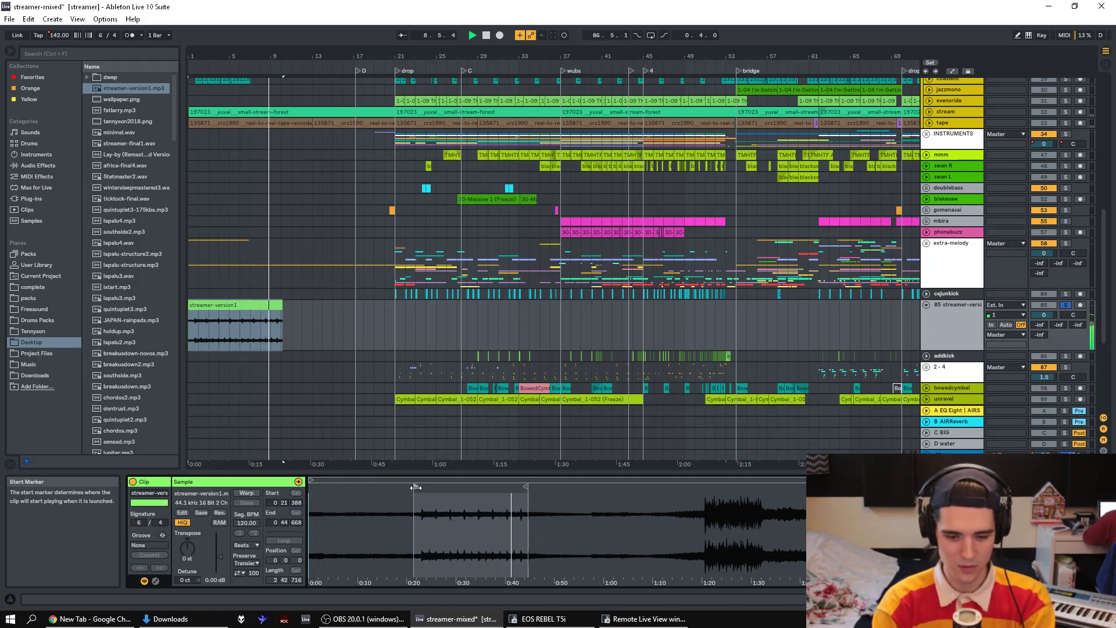
{"action": "left_click_drag", "start_coordinate": [415, 488], "coordinate": [421, 487]}
{"action": "key", "text": "space"}
{"action": "key", "text": "space"}
{"action": "key", "text": "space"}
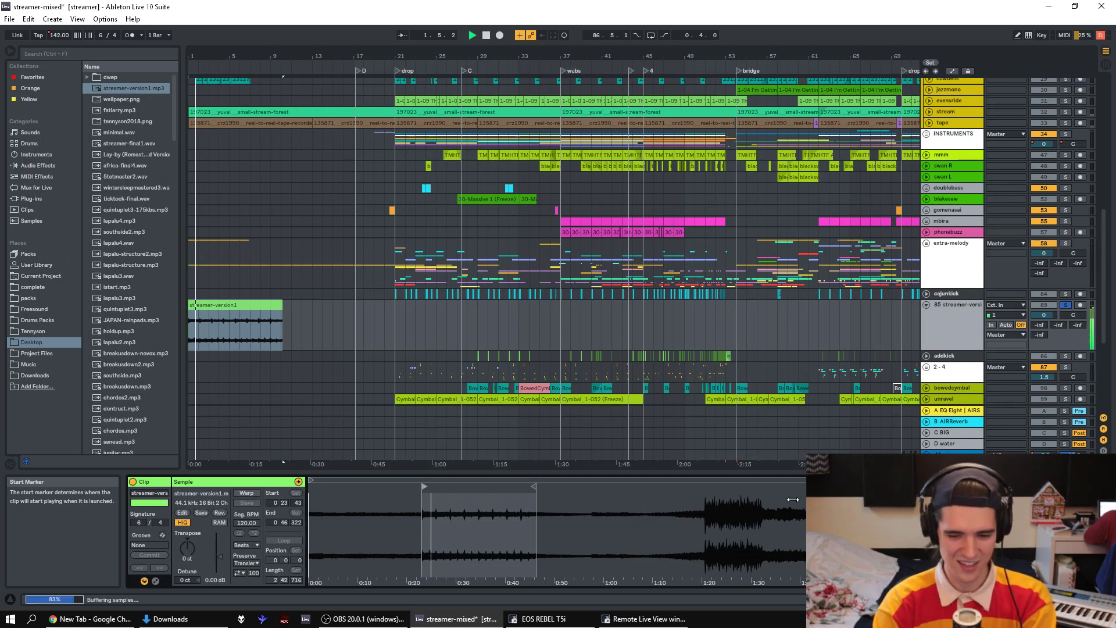
- Audition the clip with its start marker at about 1:42, and again with the marker at about 0:23
{"action": "left_click_drag", "start_coordinate": [424, 487], "coordinate": [806, 504]}
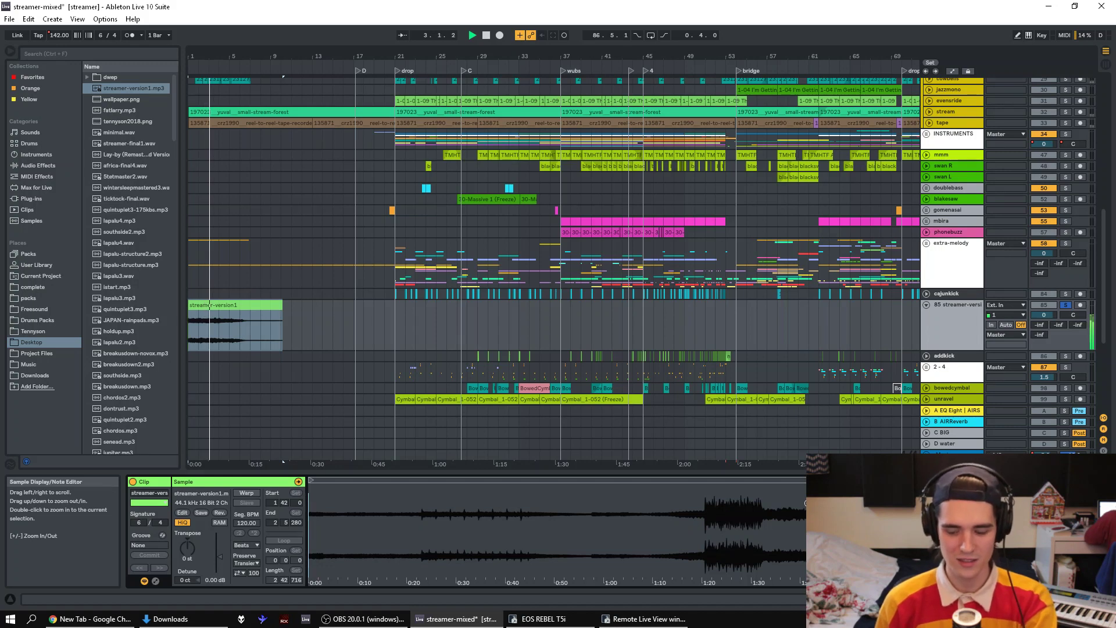
{"action": "key", "text": "space"}
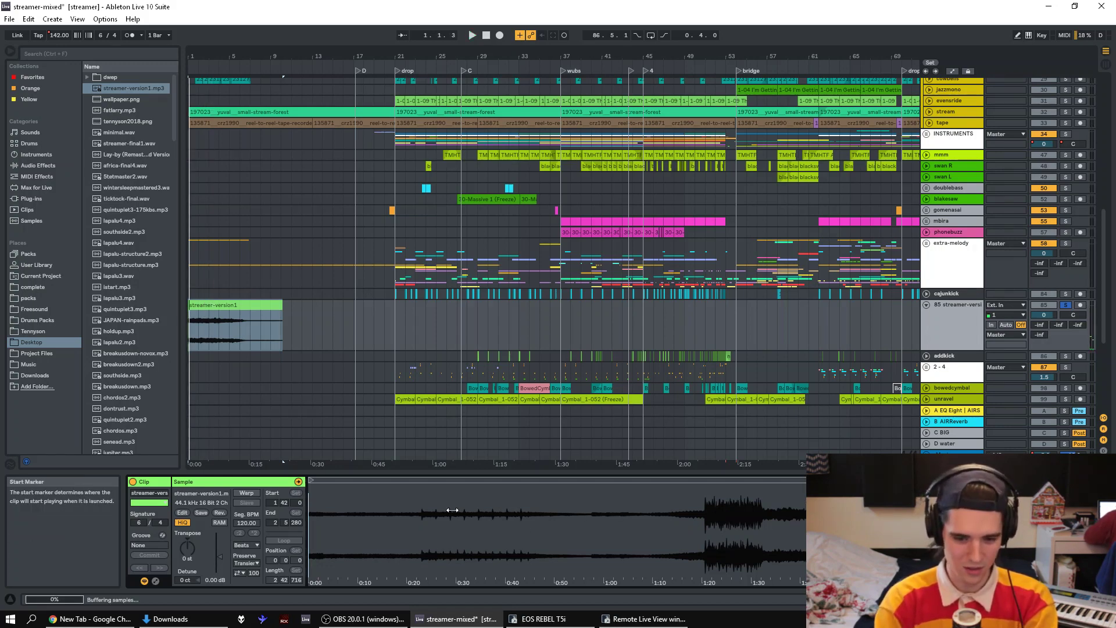
{"action": "left_click_drag", "start_coordinate": [452, 510], "coordinate": [419, 516]}
{"action": "key", "text": "space"}
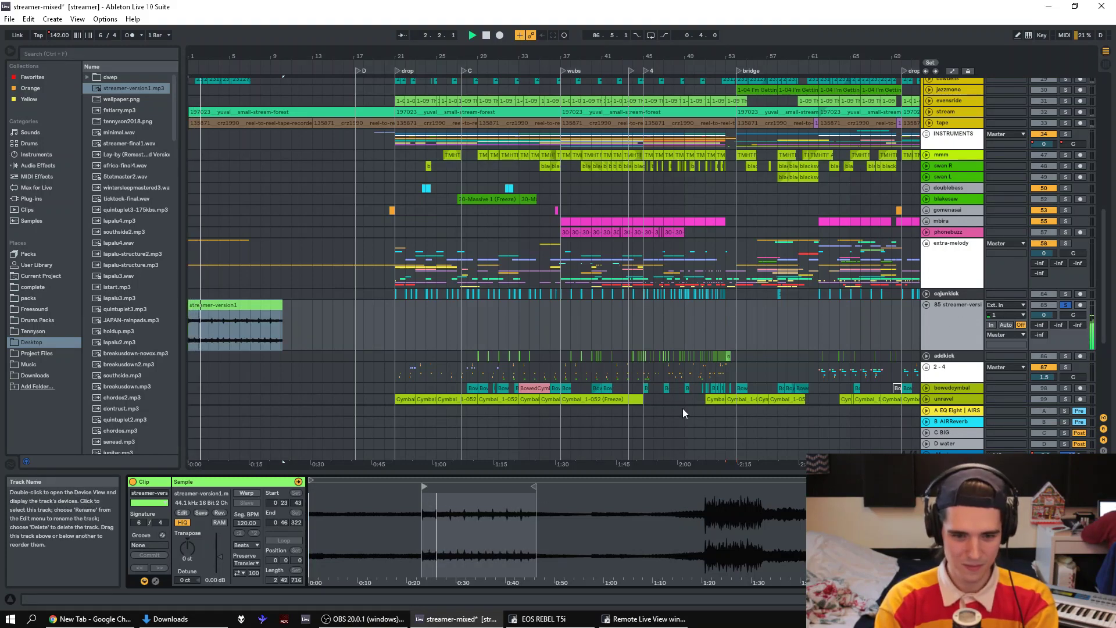
- Stop playback and delete the streamer-version1 track from the arrangement
{"action": "key", "text": "space"}
{"action": "left_click", "coordinate": [955, 315]}
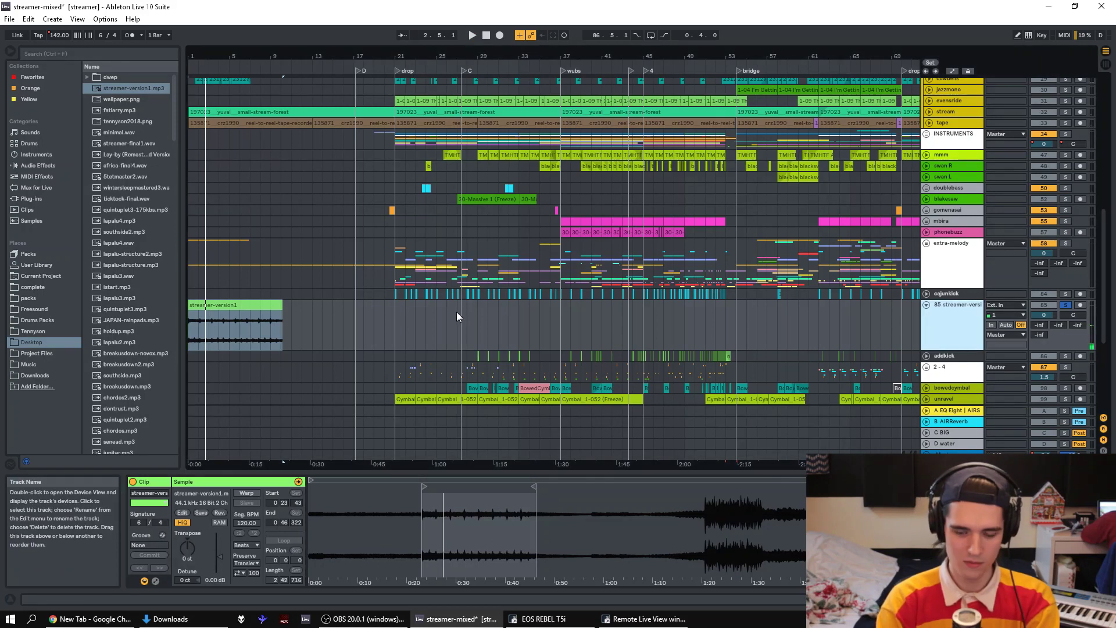
{"action": "key", "text": "Delete"}
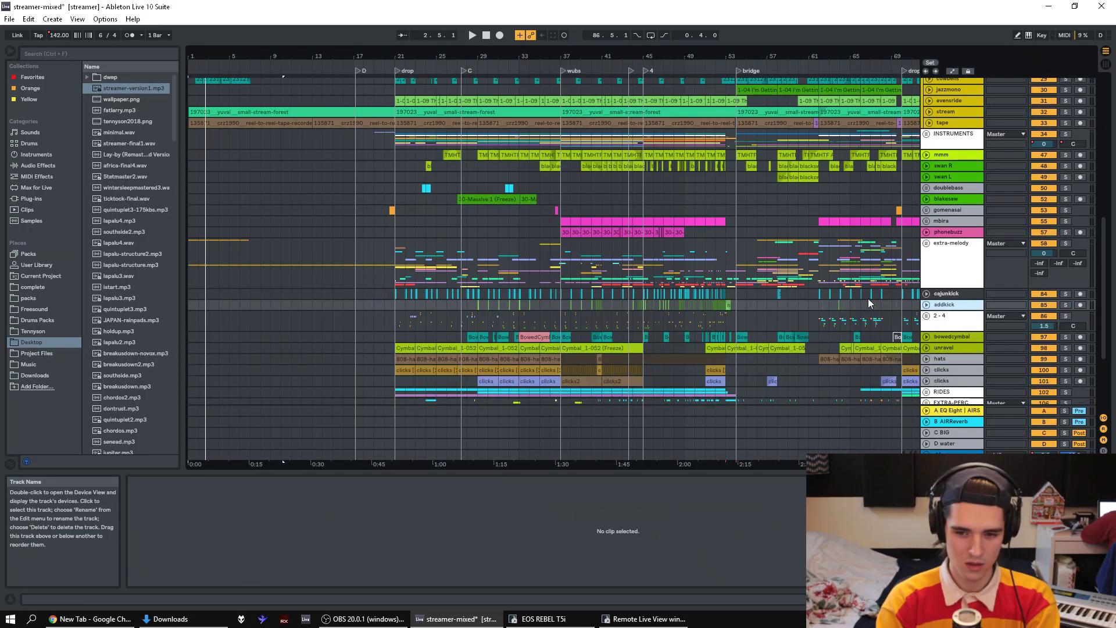
- Play the song from the drop at bar 21 and solo the Burkina Faso 1 track
{"action": "left_click", "coordinate": [396, 305]}
{"action": "scroll", "coordinate": [1095, 416], "scroll_direction": "down", "scroll_amount": 5}
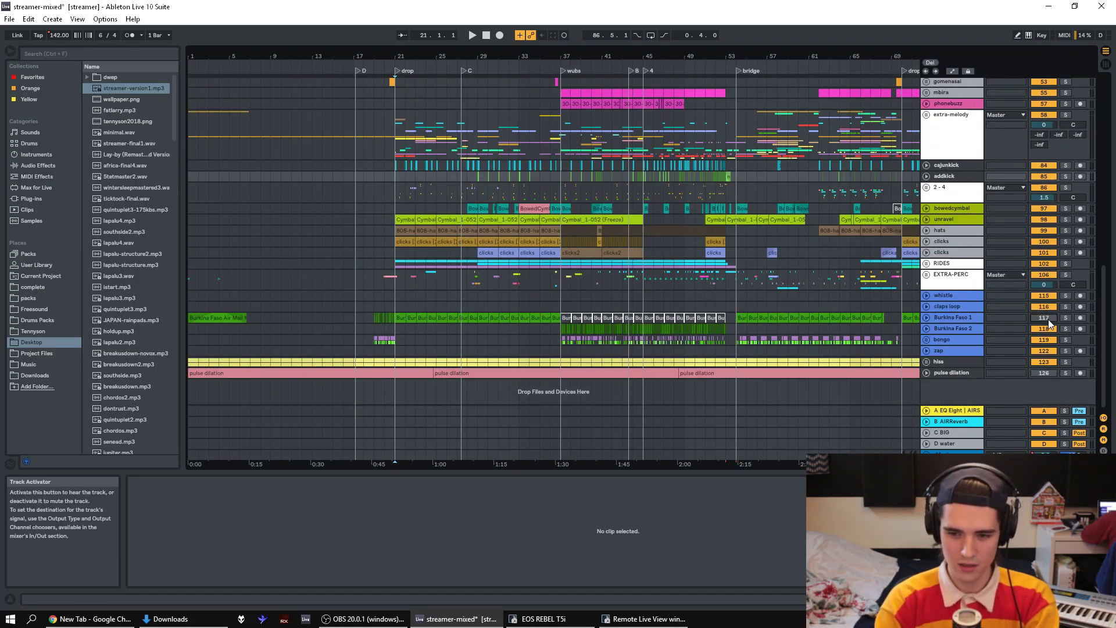
{"action": "key", "text": "space"}
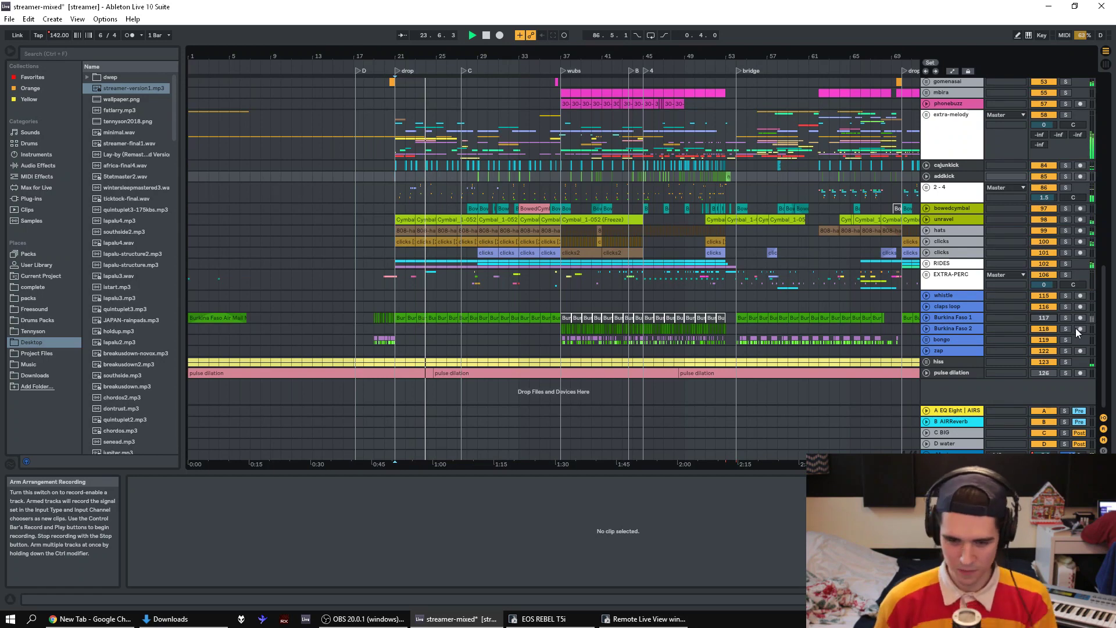
{"action": "left_click", "coordinate": [1065, 318]}
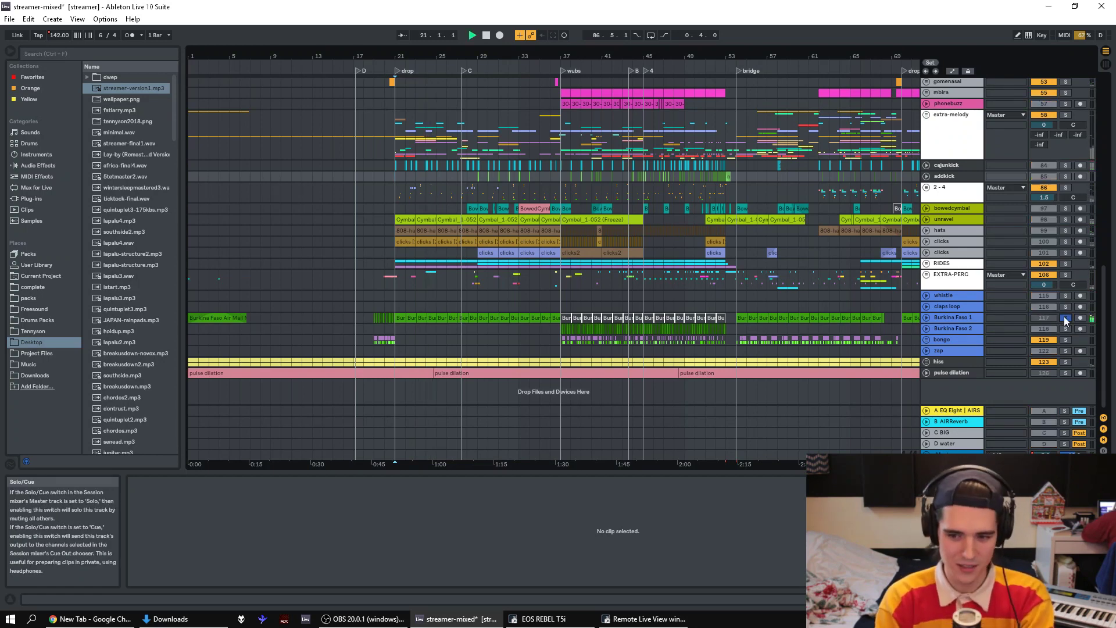
{"action": "left_click", "coordinate": [395, 70]}
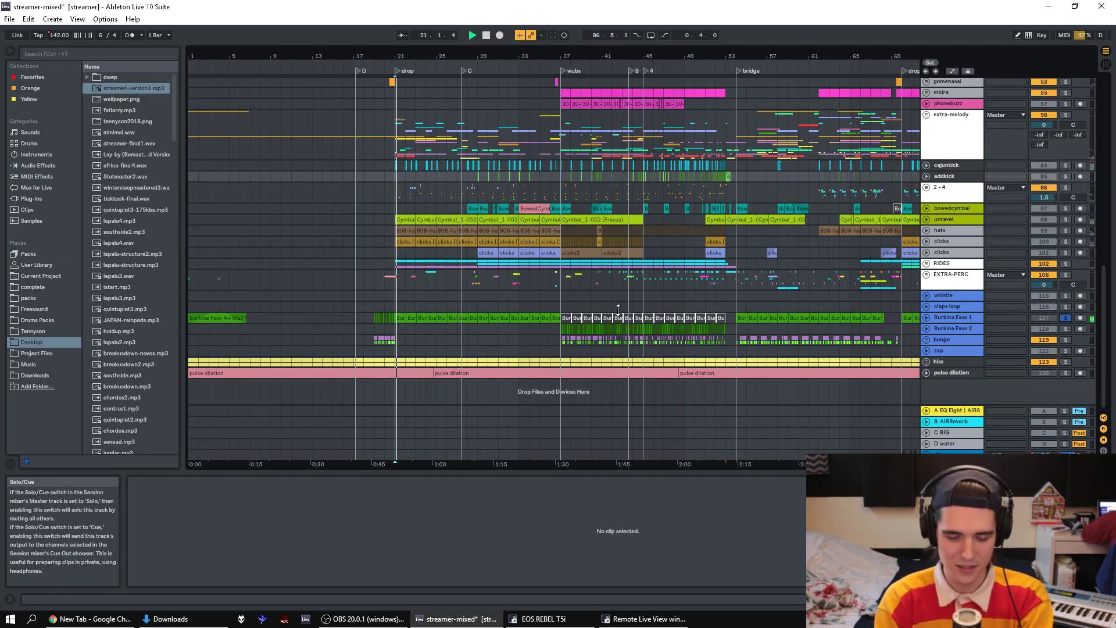
- Search the browser's Desktop folder for "streamer"
{"action": "left_click", "coordinate": [114, 51]}
{"action": "type", "text": "streamer"}
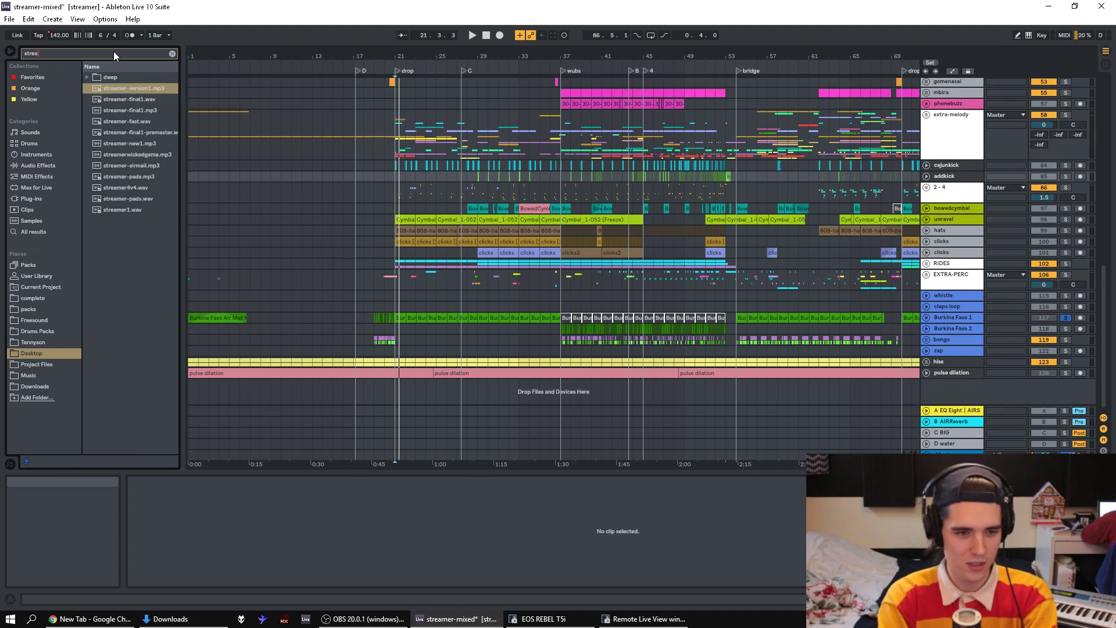
- Preview streamer-airmail.mp3, select bars 21 to 37 on Burkina Faso 2, and unsolo Burkina Faso 1 after playing it from the drop
{"action": "left_click", "coordinate": [145, 165]}
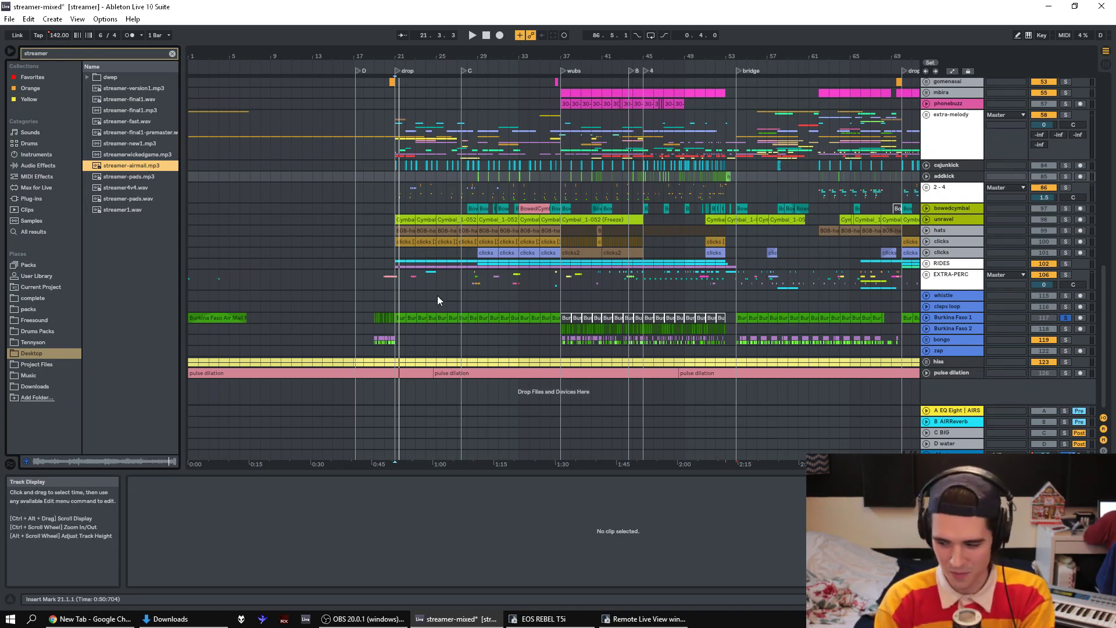
{"action": "left_click", "coordinate": [395, 327]}
{"action": "left_click", "coordinate": [395, 327]}
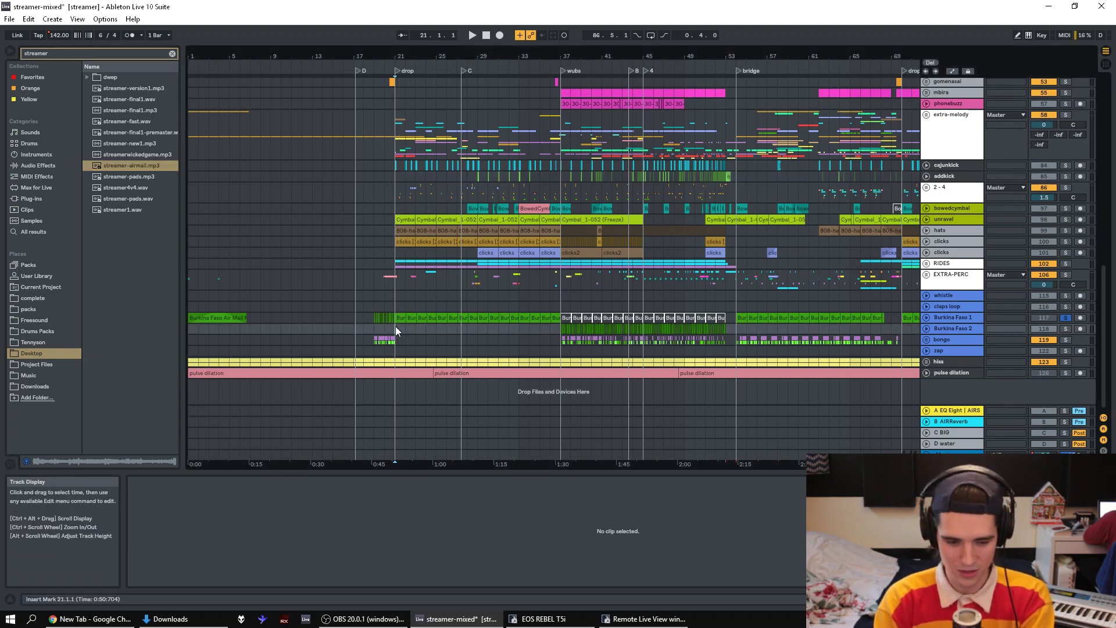
{"action": "left_click_drag", "start_coordinate": [396, 327], "coordinate": [457, 329]}
{"action": "left_click_drag", "start_coordinate": [556, 330], "coordinate": [562, 334]}
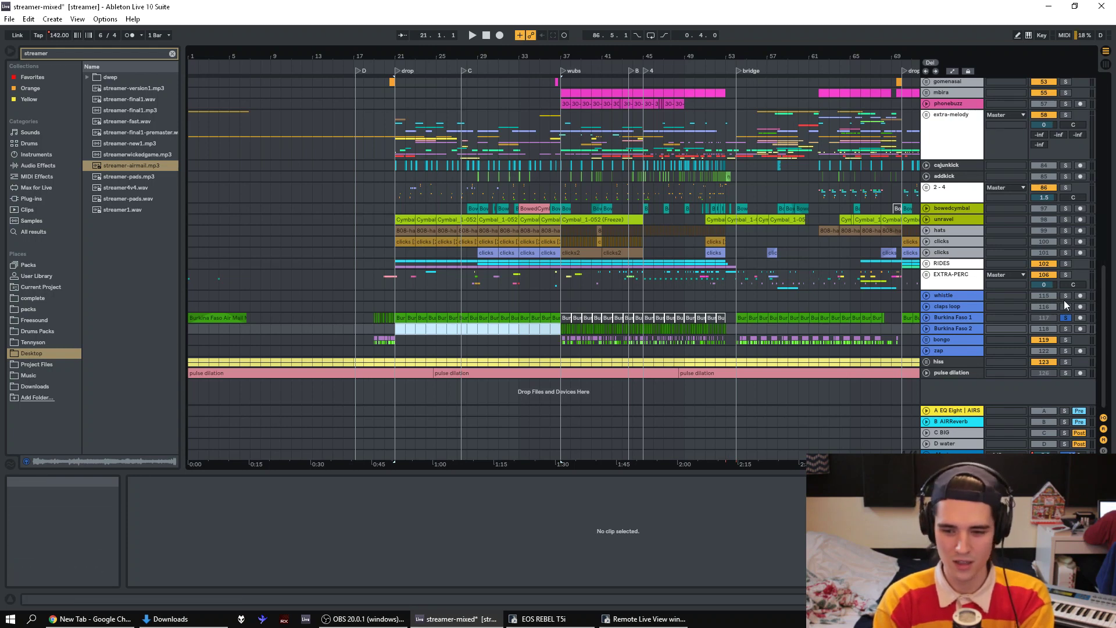
{"action": "key", "text": "space"}
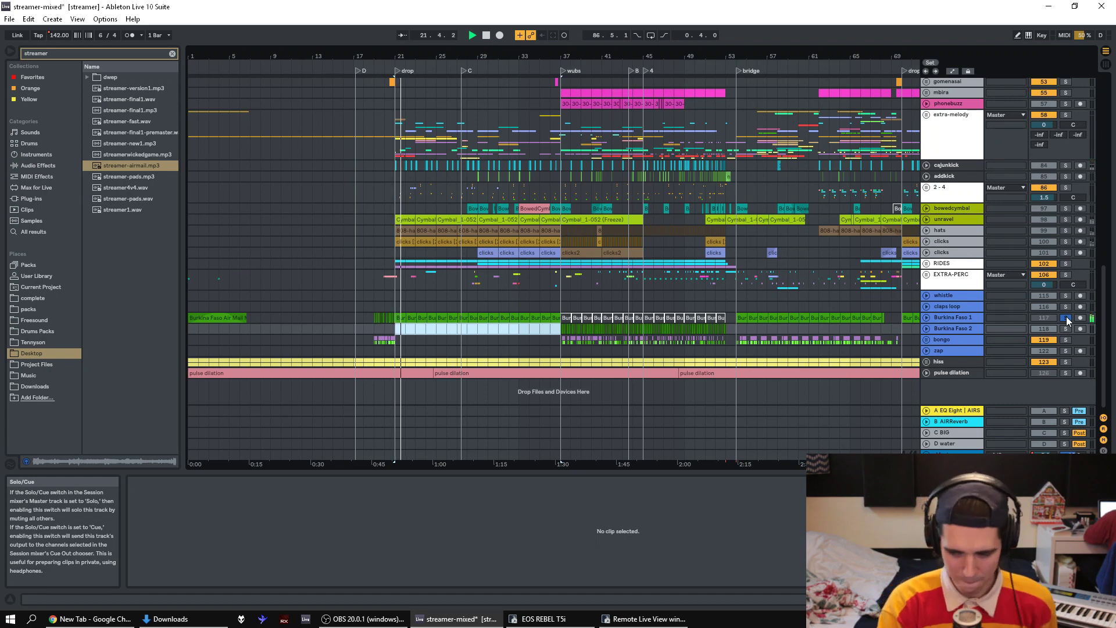
{"action": "left_click", "coordinate": [1066, 318]}
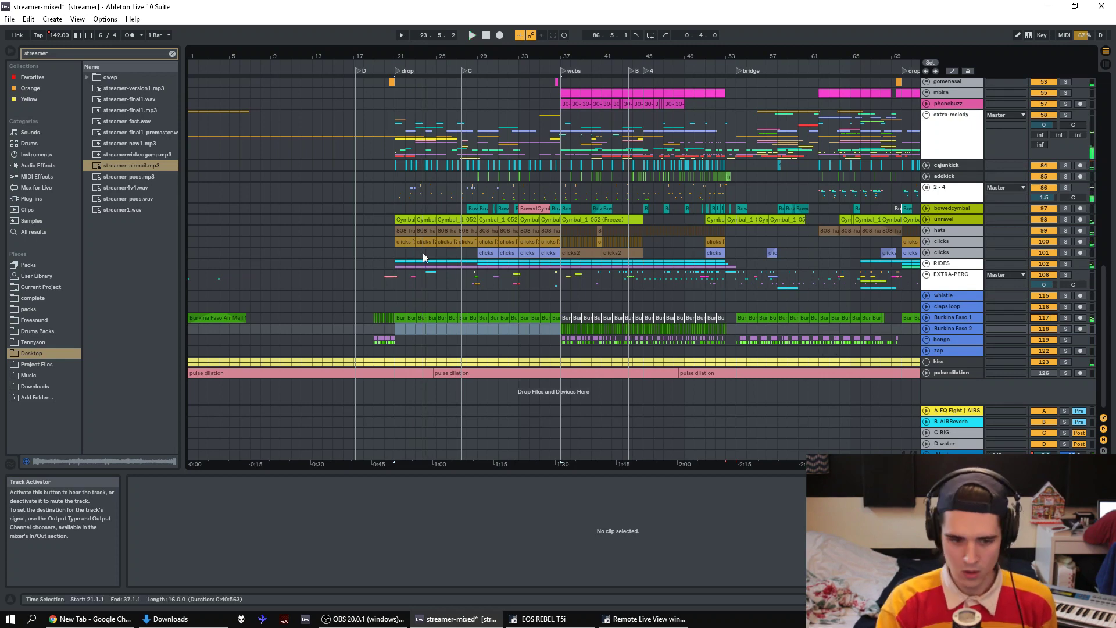
- Place streamer-airmail.mp3 on a new audio track at bar 2, solo that track and play it
{"action": "left_click_drag", "start_coordinate": [128, 166], "coordinate": [349, 297]}
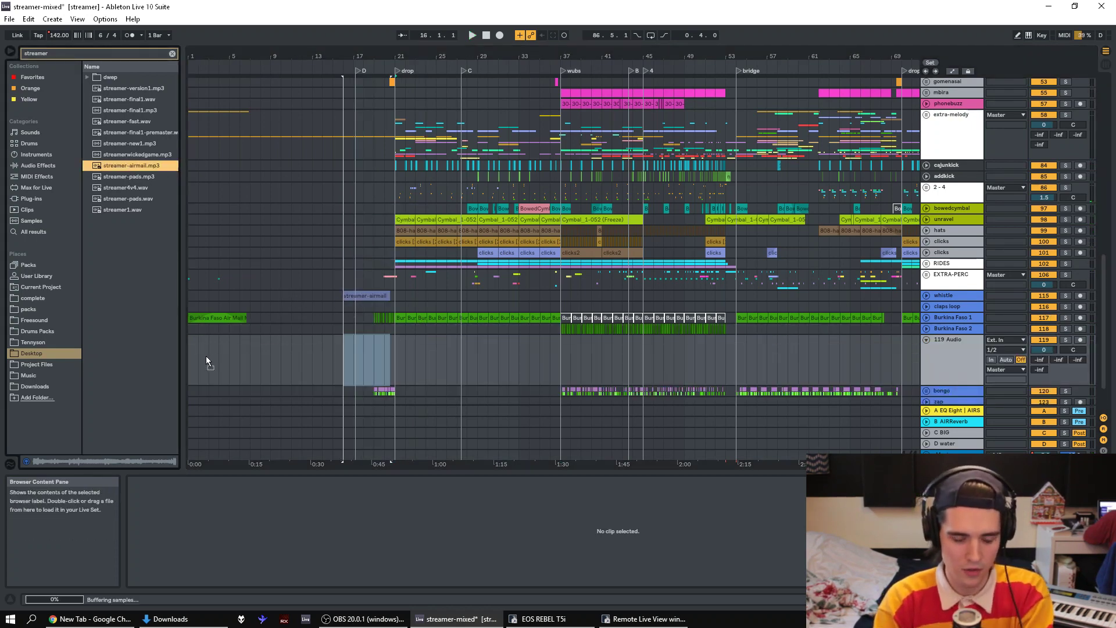
{"action": "left_click_drag", "start_coordinate": [199, 356], "coordinate": [201, 358]}
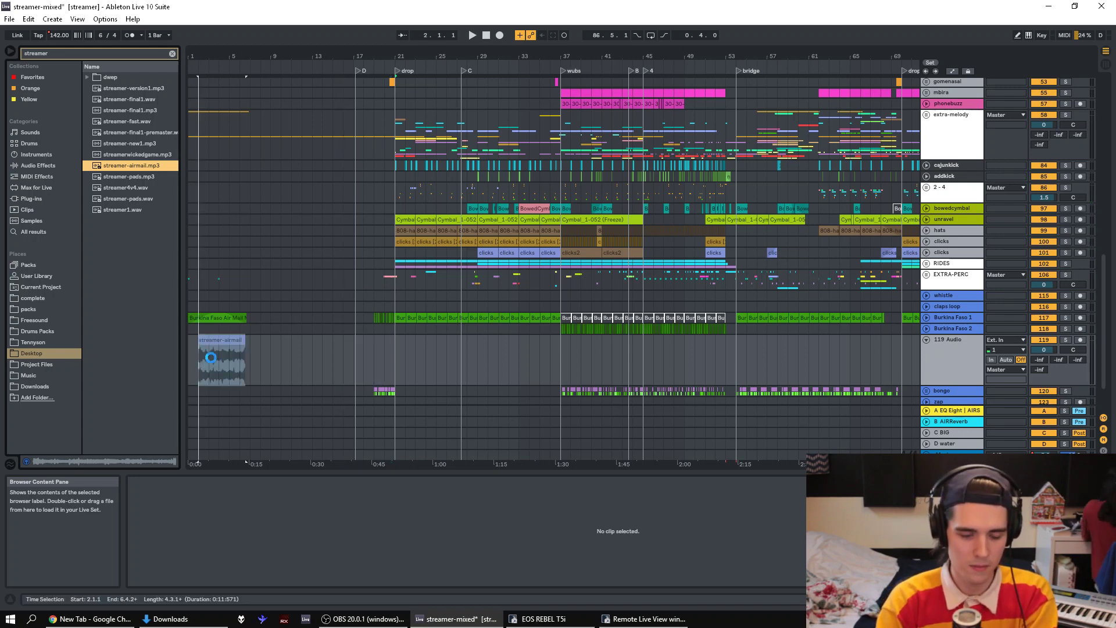
{"action": "left_click", "coordinate": [1066, 340]}
{"action": "key", "text": "space"}
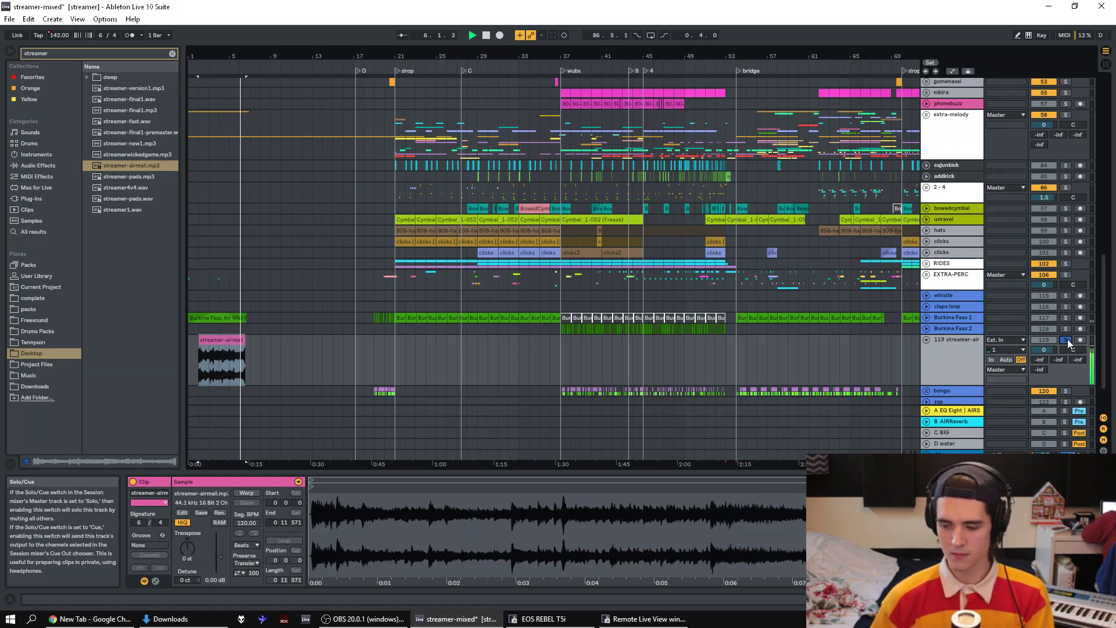
- Unsolo the streamer-airmail track and delete it from the arrangement
{"action": "left_click", "coordinate": [952, 343]}
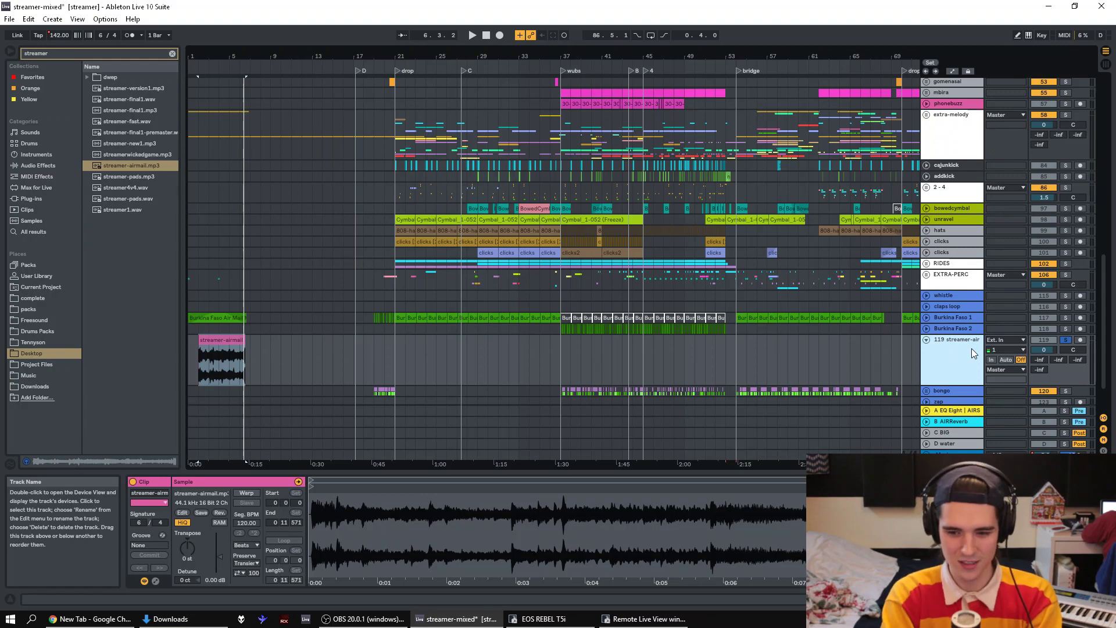
{"action": "left_click", "coordinate": [1066, 340]}
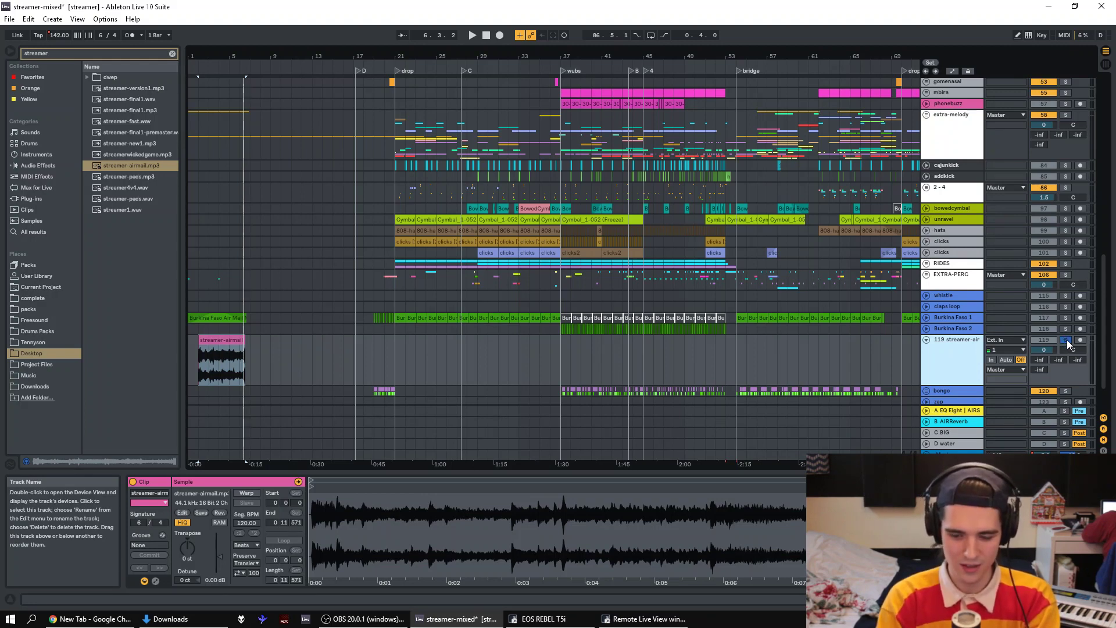
{"action": "key", "text": "Delete"}
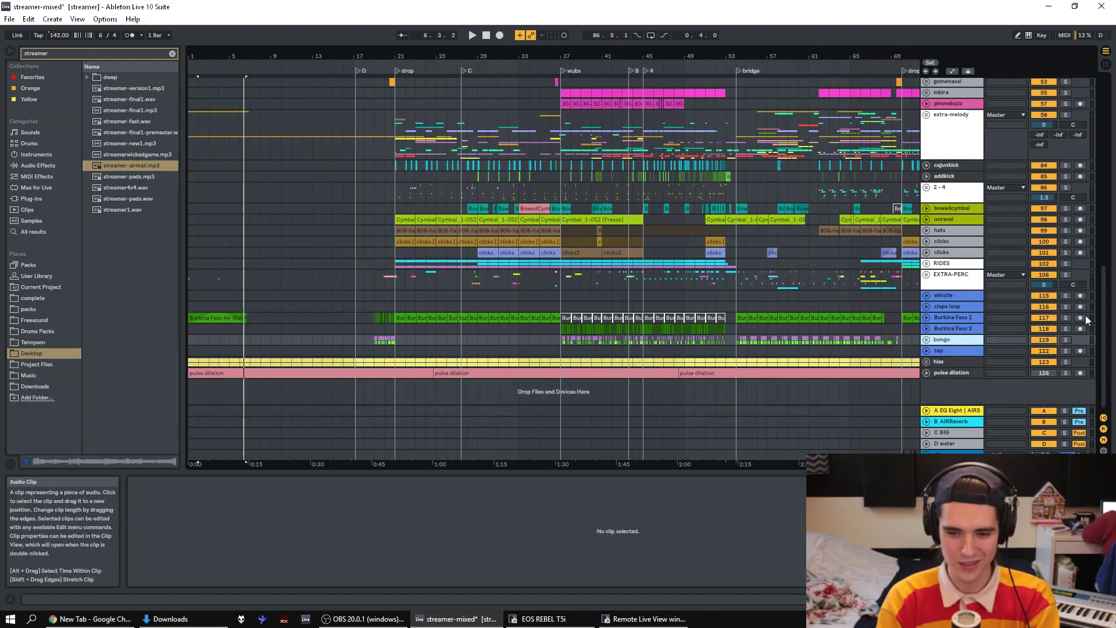
- Fold all the tracks in the arrangement, including ARP, flute and the AMBIENT group
{"action": "scroll", "coordinate": [1105, 326], "scroll_direction": "up", "scroll_amount": 10}
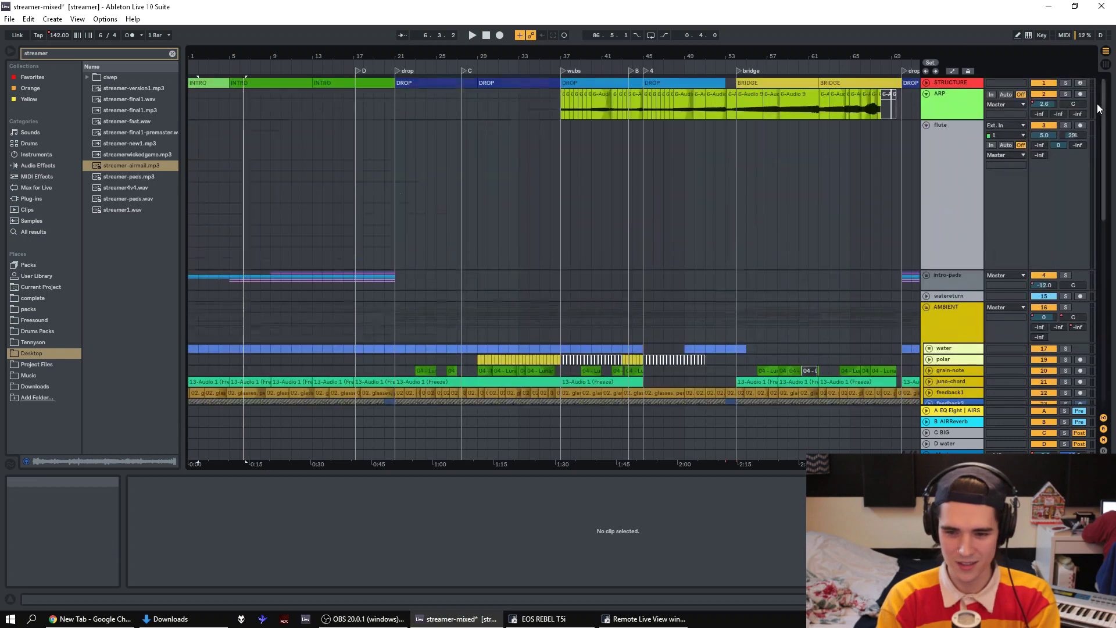
{"action": "left_click", "coordinate": [398, 100]}
{"action": "left_click_drag", "start_coordinate": [650, 52], "coordinate": [276, 51]}
{"action": "left_click", "coordinate": [270, 142]}
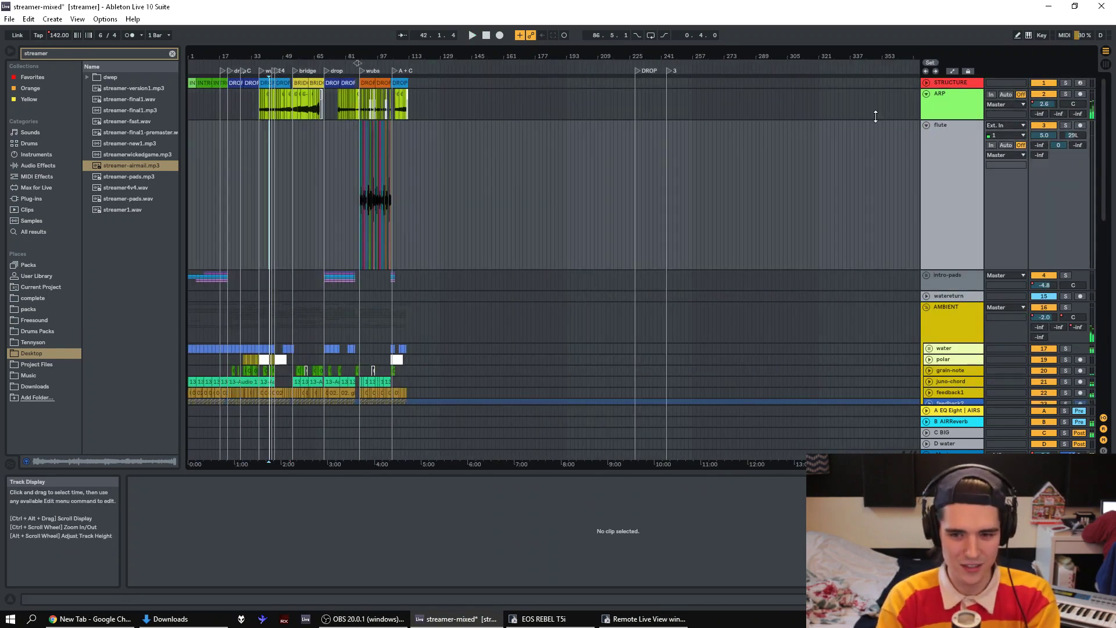
{"action": "left_click", "coordinate": [926, 126], "text": "alt"}
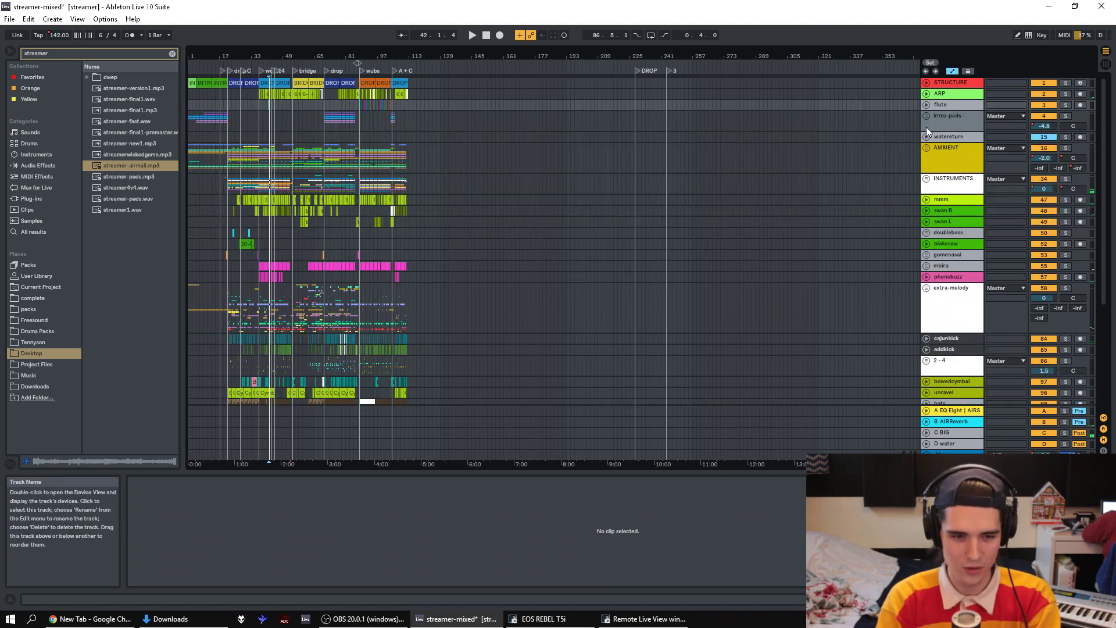
- Unfold the intro-pads group with its tracks and play it soloed from bar 9
{"action": "left_click_drag", "start_coordinate": [1105, 104], "coordinate": [1115, 52]}
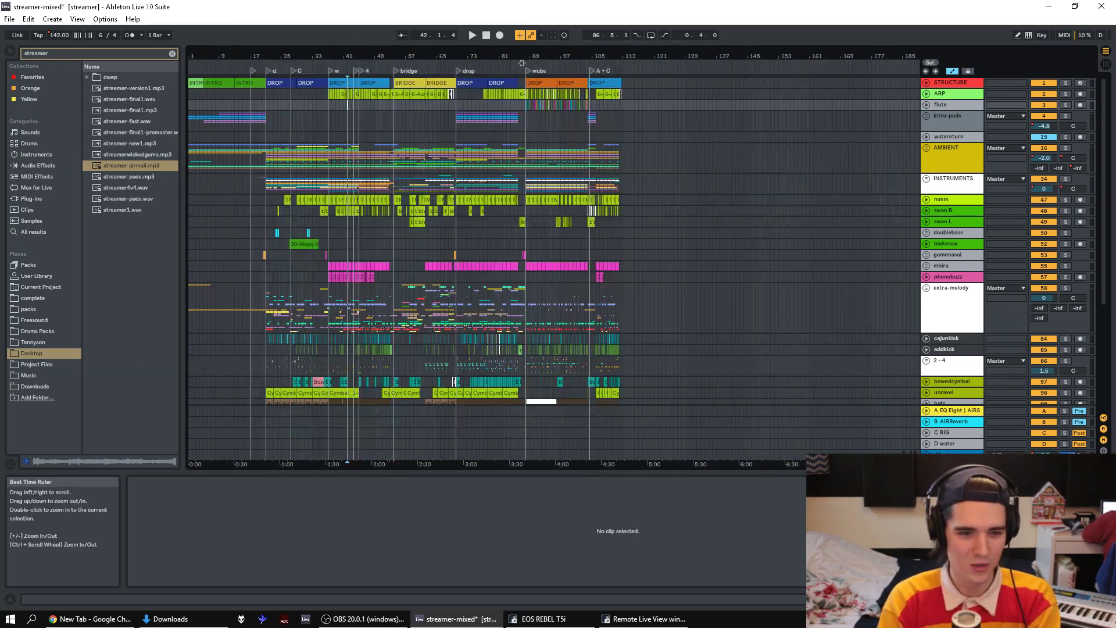
{"action": "left_click_drag", "start_coordinate": [522, 63], "coordinate": [741, 102]}
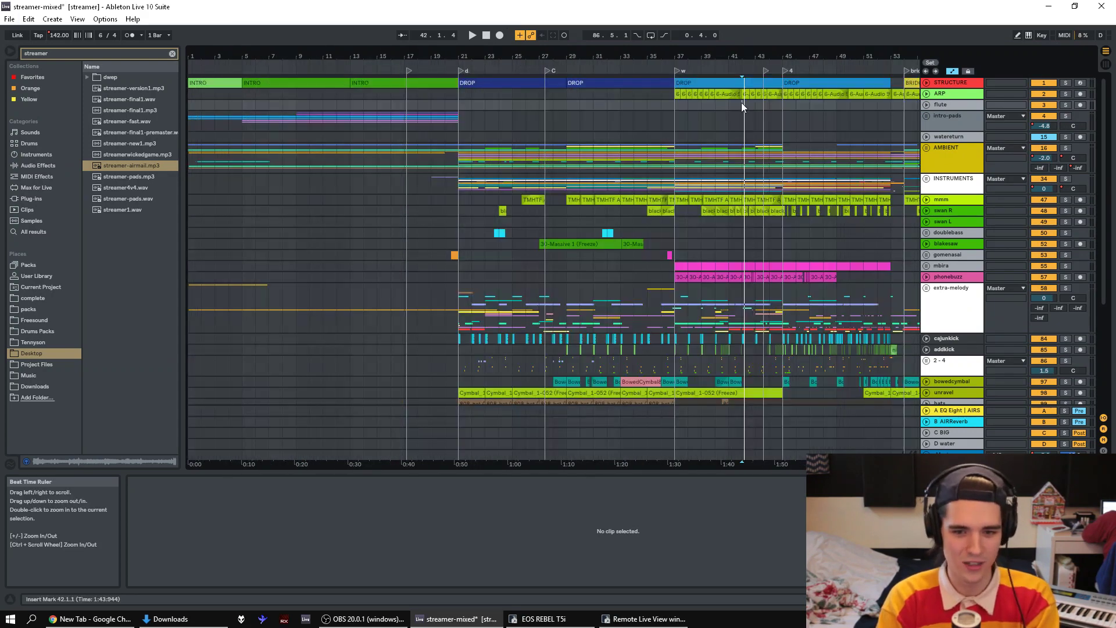
{"action": "left_click", "coordinate": [927, 116]}
{"action": "left_click", "coordinate": [296, 236]}
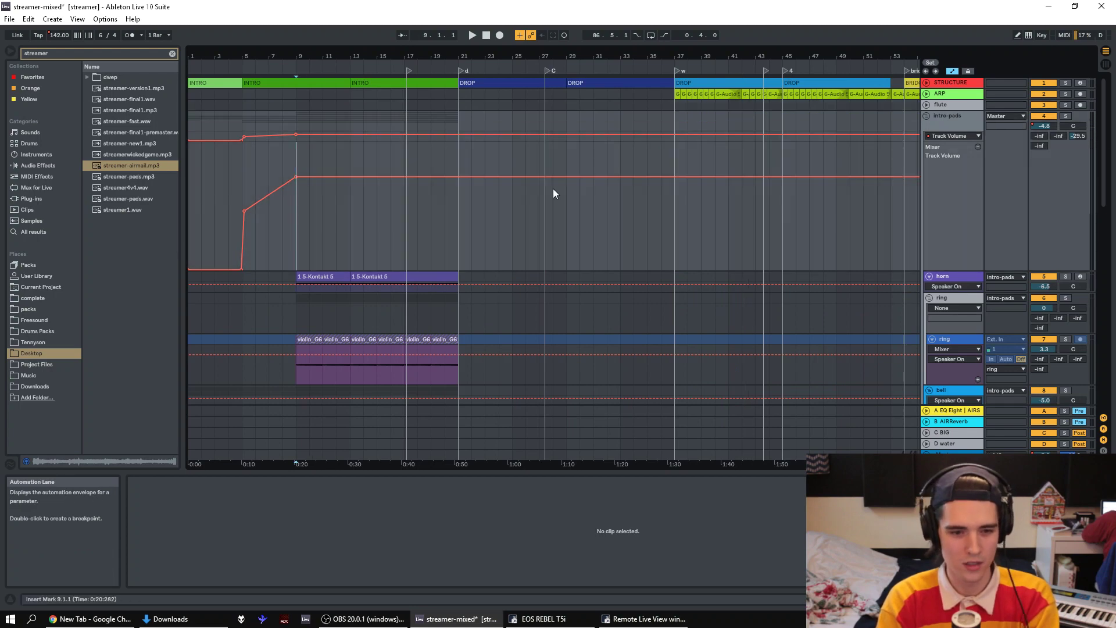
{"action": "left_click", "coordinate": [1065, 116]}
{"action": "key", "text": "space"}
- Solo the horn, ring, bell and strings tracks of the intro-pads group one after another, restarting playback from bar 9 for the strings
{"action": "left_click_drag", "start_coordinate": [1109, 139], "coordinate": [1111, 211]}
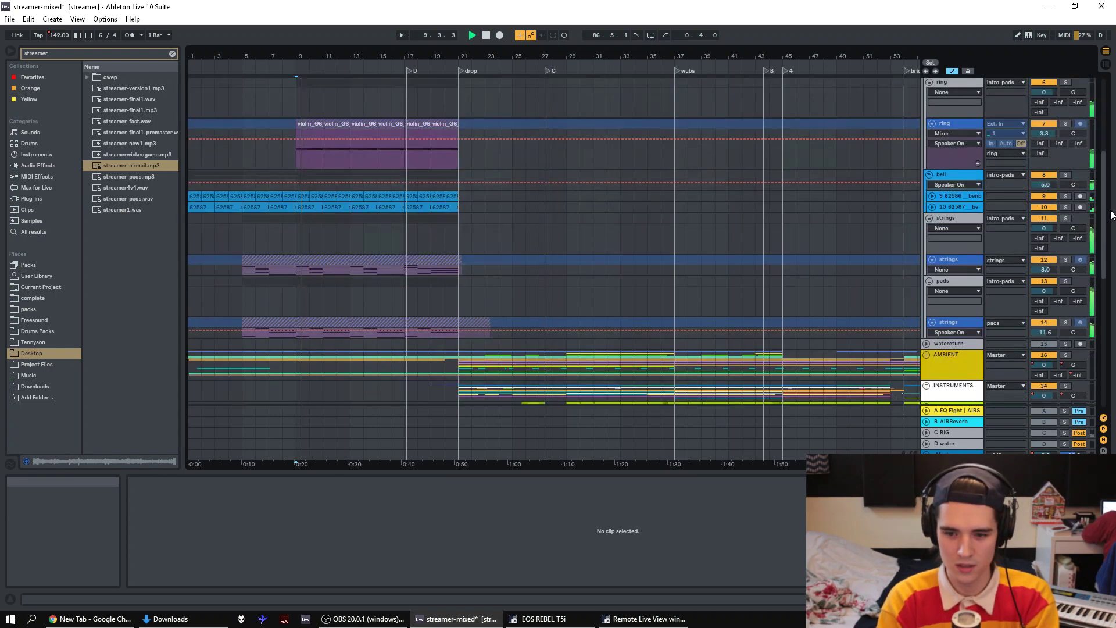
{"action": "scroll", "coordinate": [1071, 123], "scroll_direction": "up", "scroll_amount": 3}
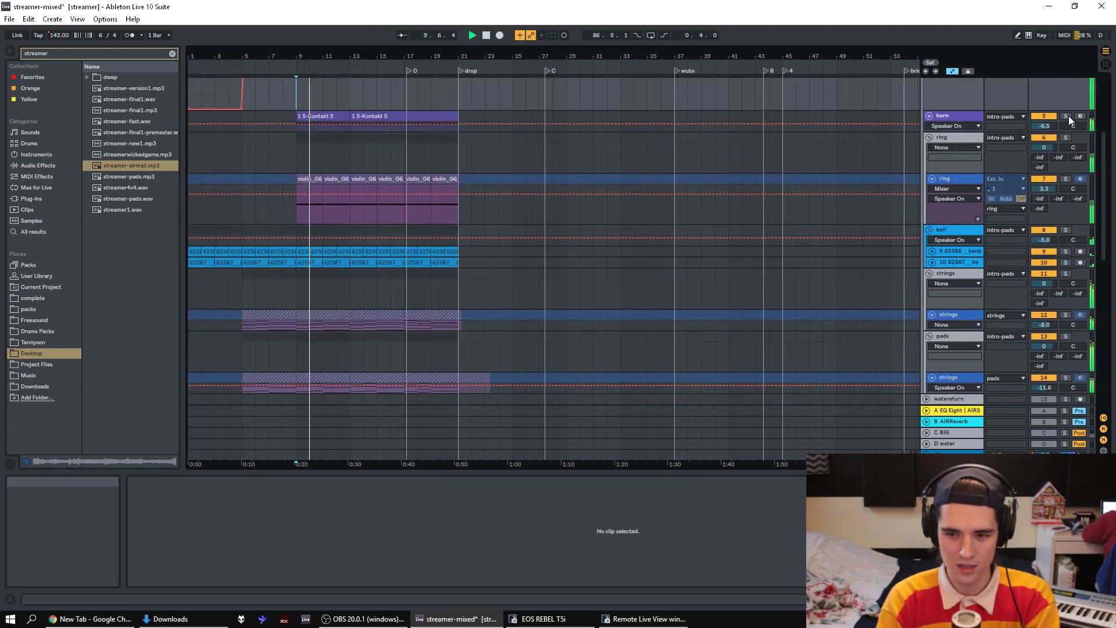
{"action": "left_click", "coordinate": [1069, 116]}
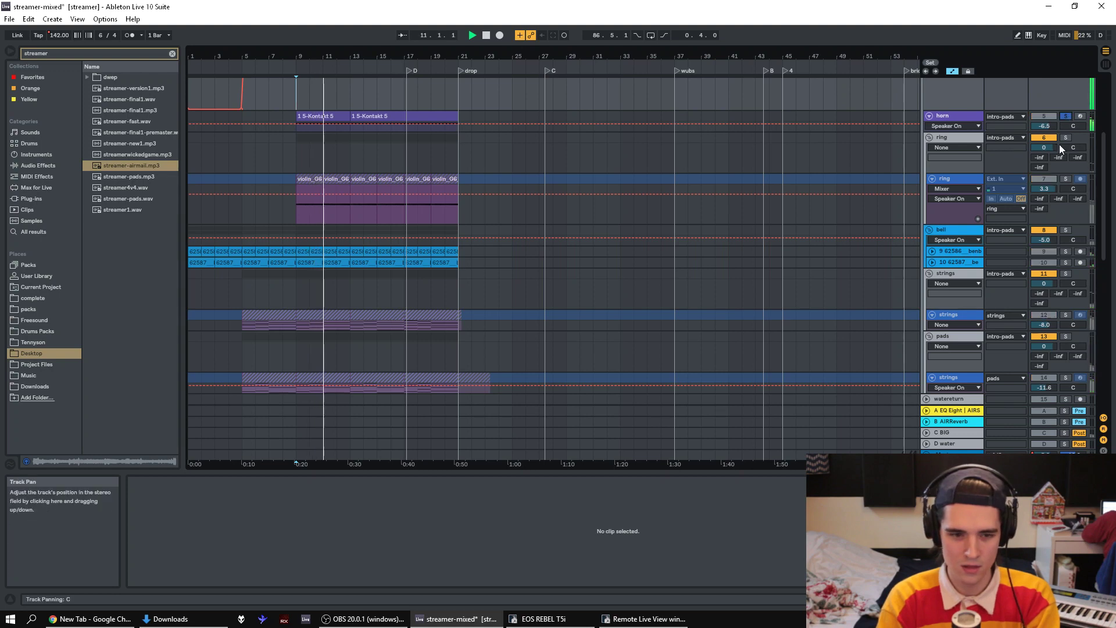
{"action": "left_click", "coordinate": [1063, 179], "text": "ctrl"}
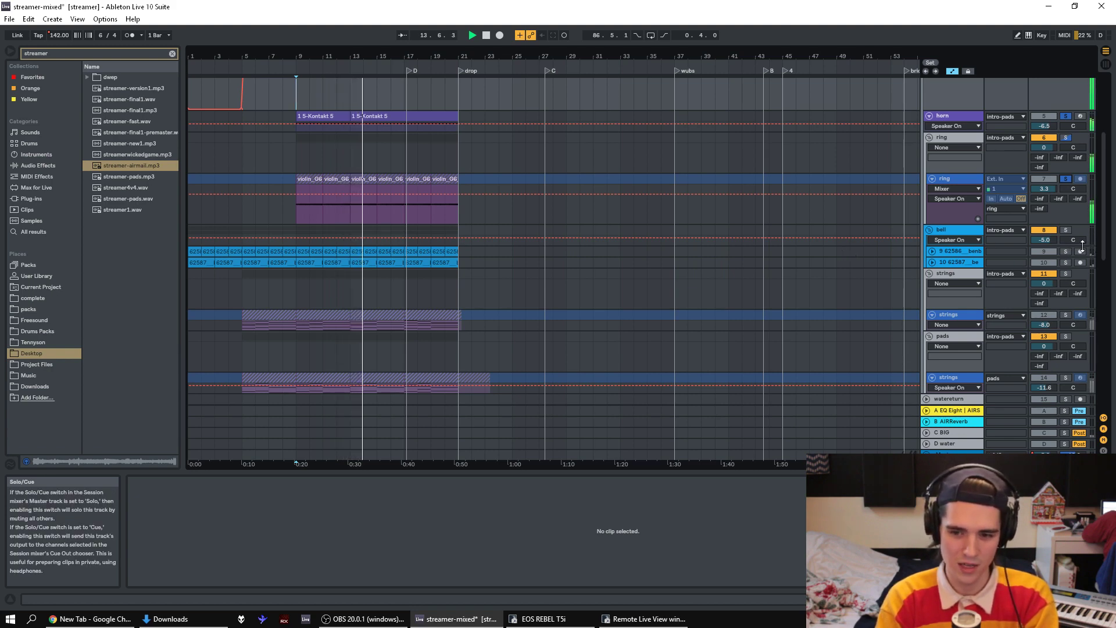
{"action": "left_click", "coordinate": [1065, 253]}
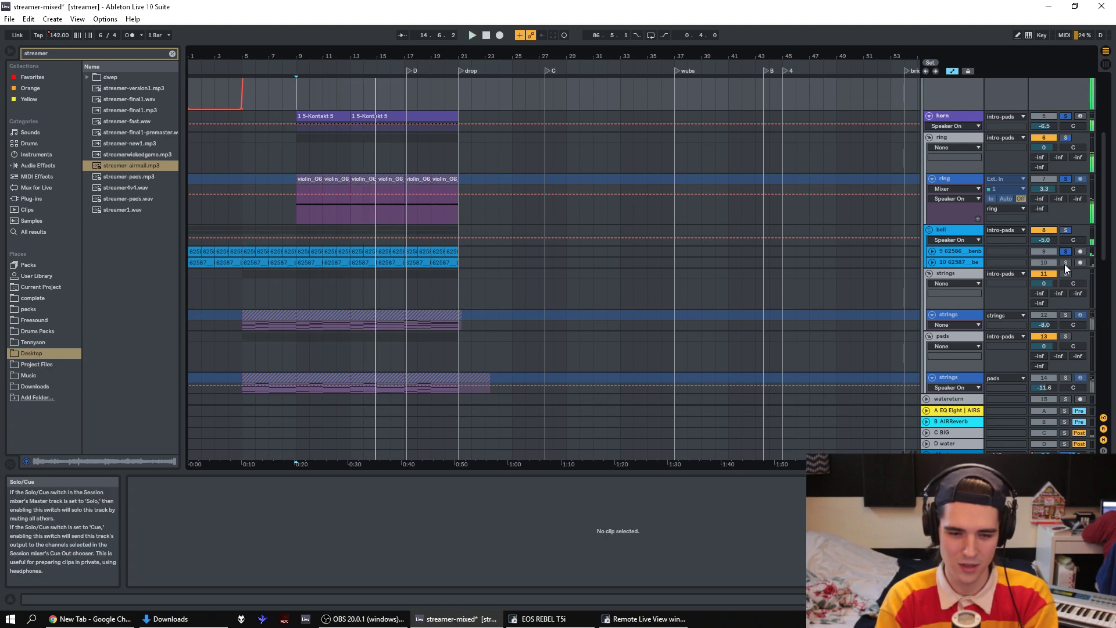
{"action": "left_click", "coordinate": [1066, 314]}
{"action": "key", "text": "space"}
{"action": "left_click", "coordinate": [1066, 274]}
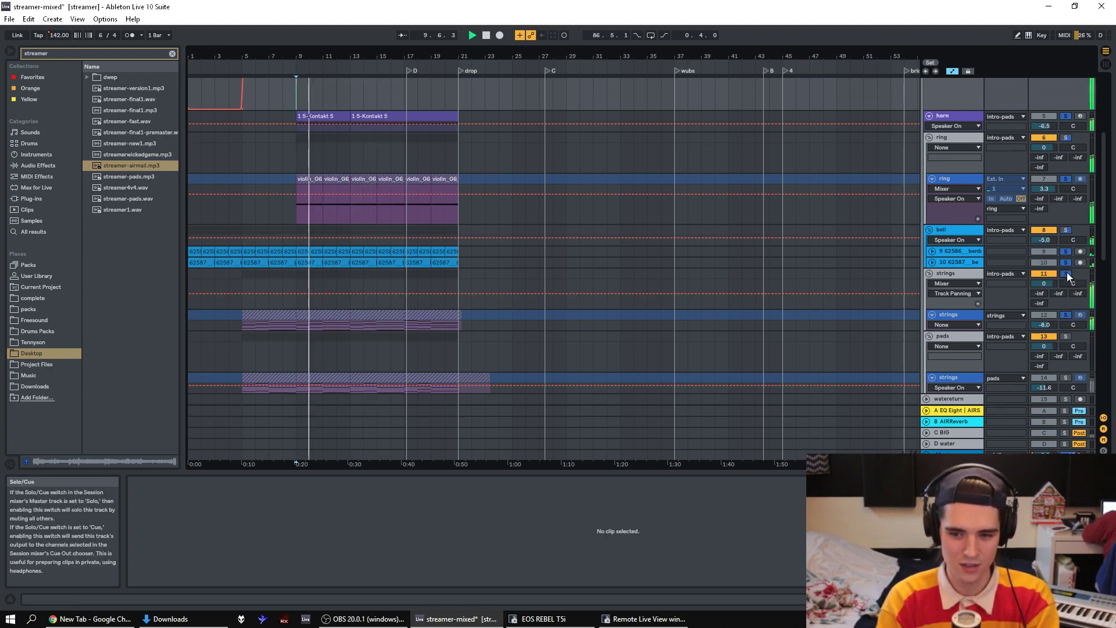
- Solo only the strings track inside the pads group and play it from bar 9
{"action": "left_click_drag", "start_coordinate": [1106, 227], "coordinate": [1107, 266]}
{"action": "left_click", "coordinate": [965, 276]}
{"action": "key", "text": "space"}
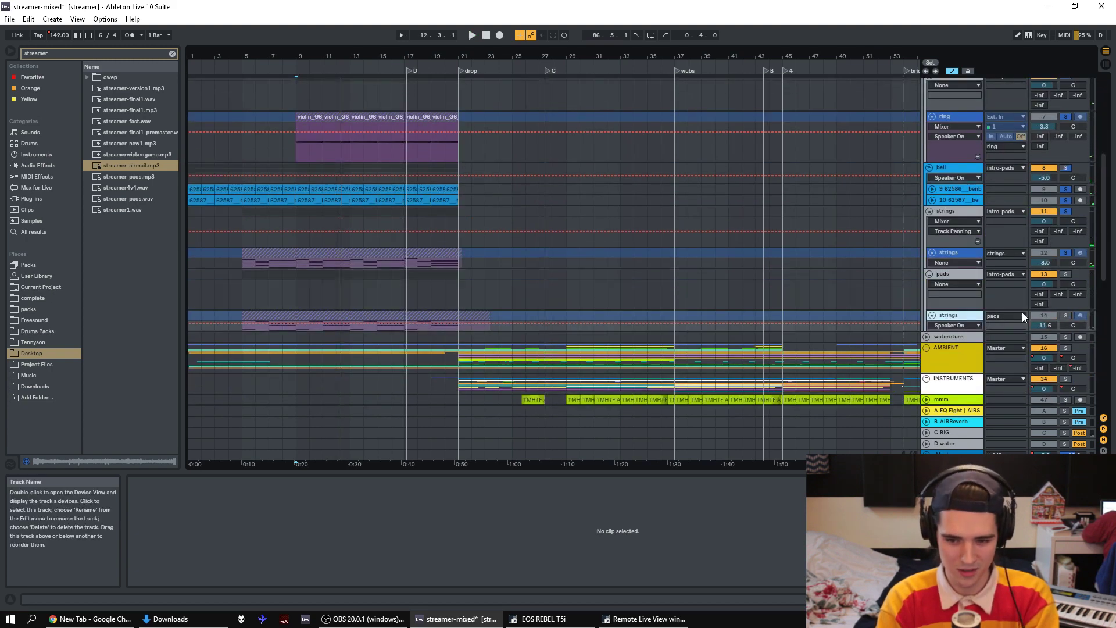
{"action": "left_click", "coordinate": [1066, 315]}
{"action": "key", "text": "space"}
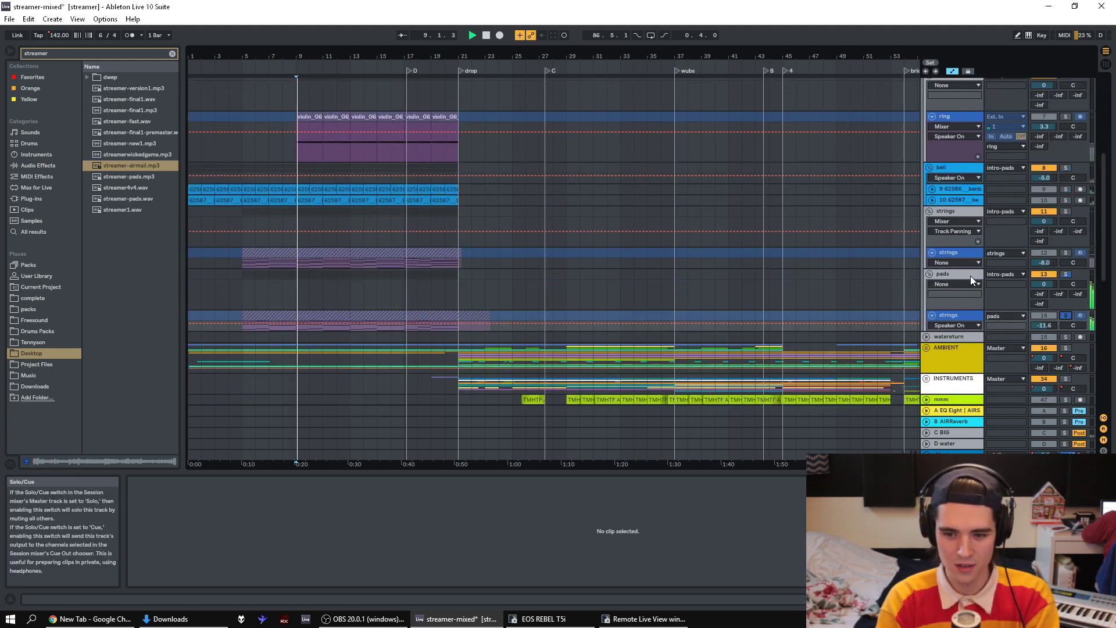
- Show the devices on the soloed strings track and on the pads group during playback, and stop playback
{"action": "left_click", "coordinate": [950, 315]}
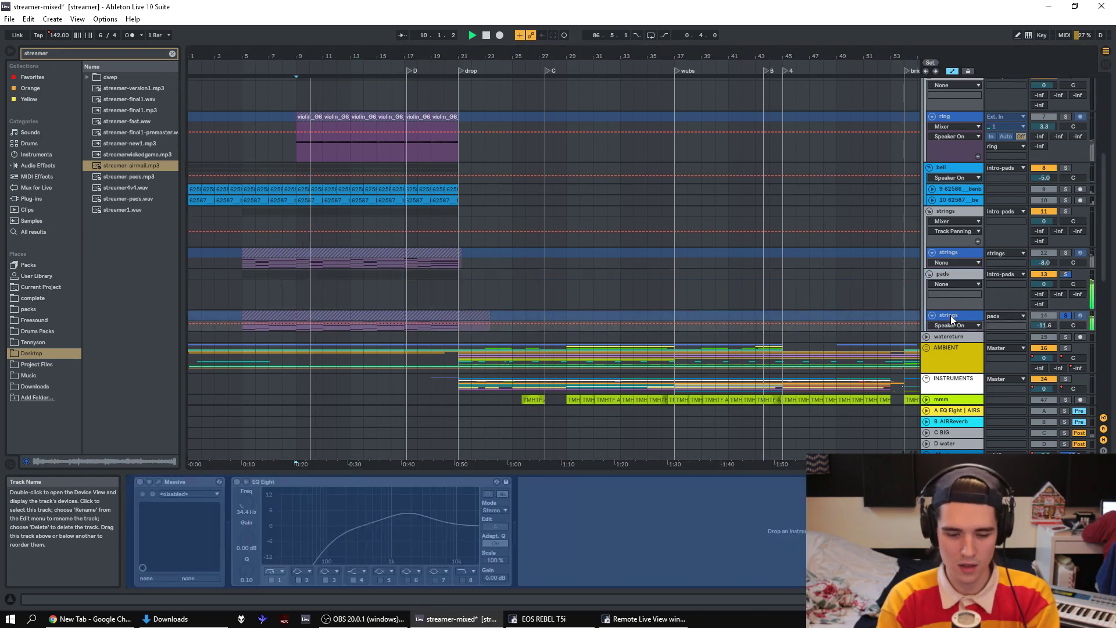
{"action": "left_click", "coordinate": [958, 274]}
{"action": "key", "text": "space"}
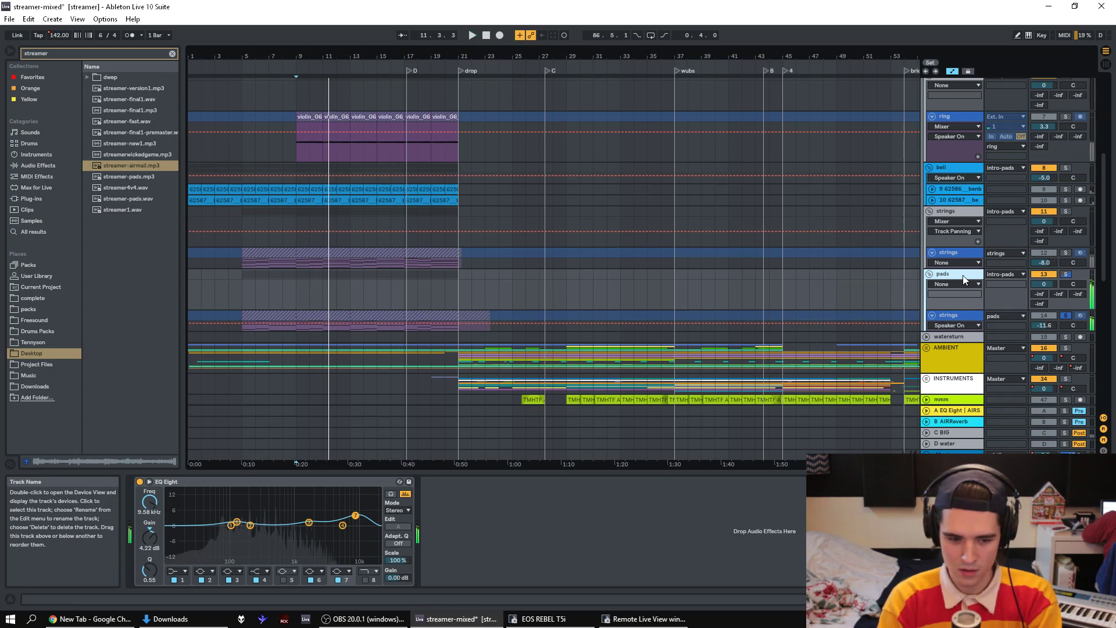
{"action": "key", "text": "space"}
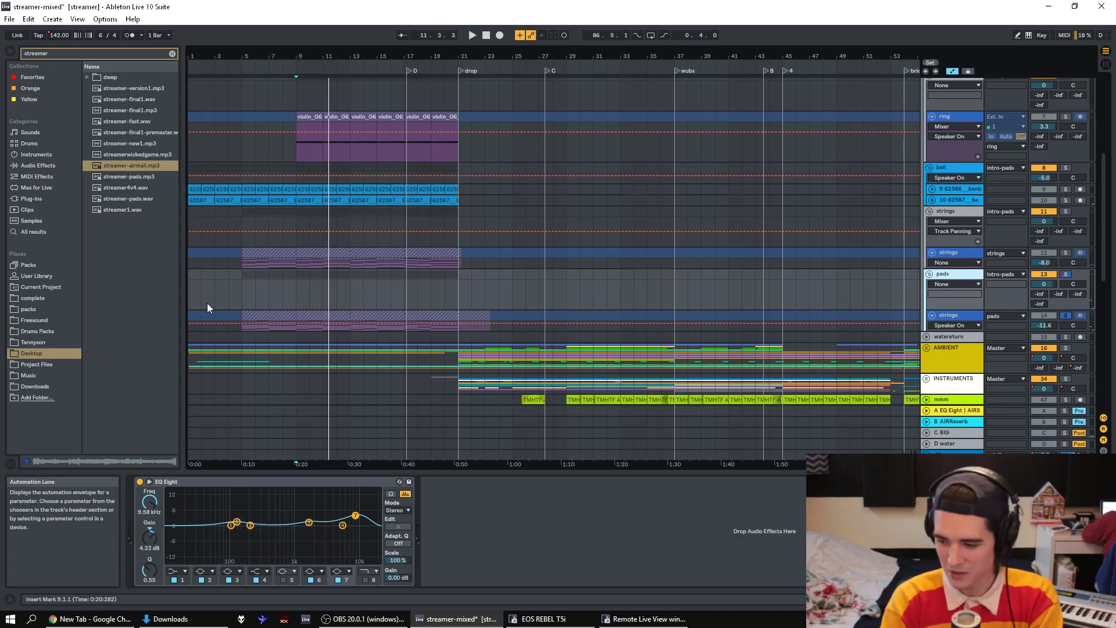
- Load the AIRReverb plug-in after EQ Eight on the pads group and play from bar 9
{"action": "left_click", "coordinate": [44, 199]}
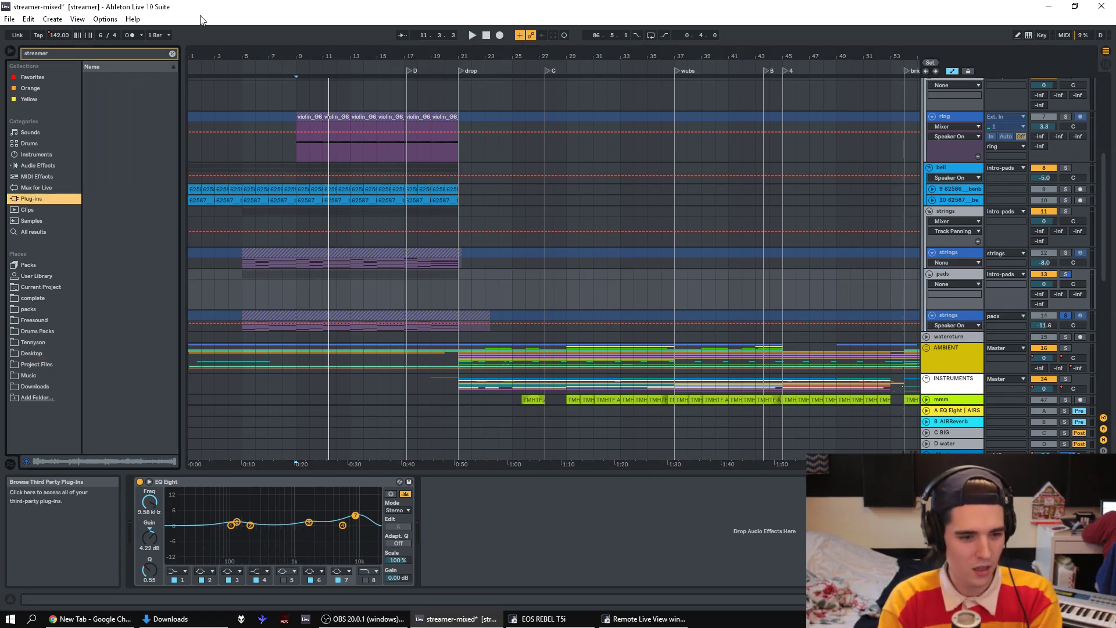
{"action": "left_click", "coordinate": [172, 54]}
{"action": "left_click", "coordinate": [45, 165]}
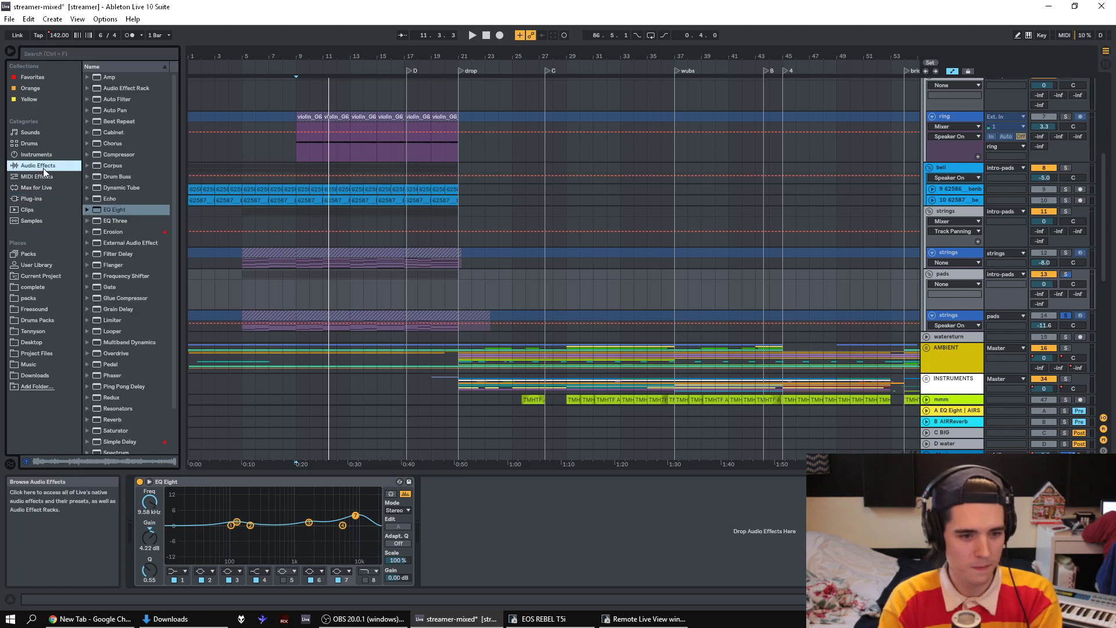
{"action": "left_click", "coordinate": [40, 198]}
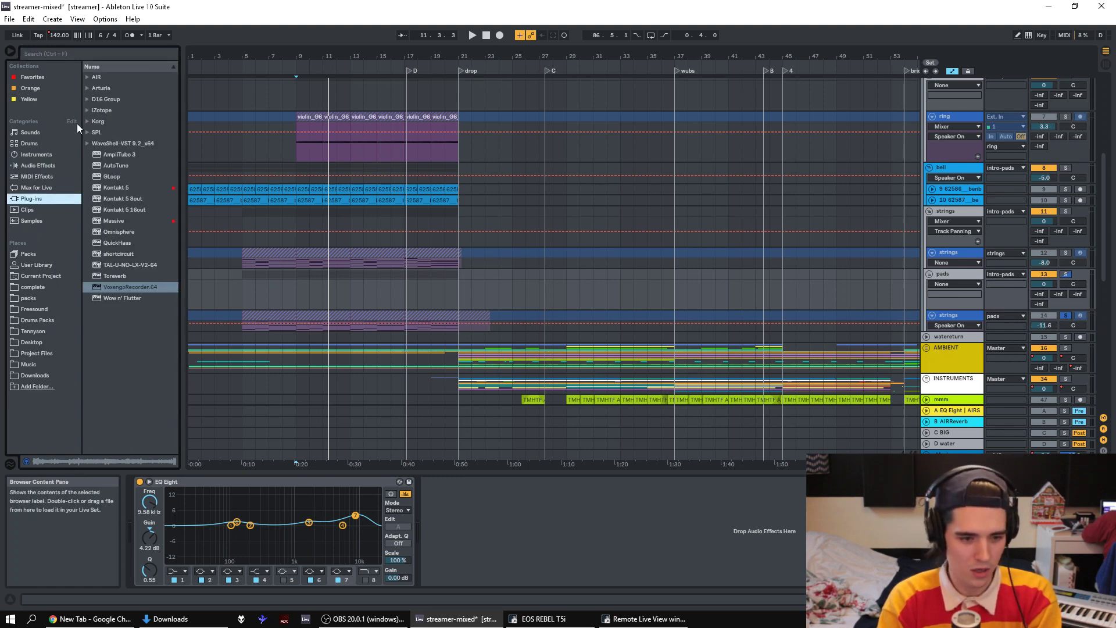
{"action": "left_click", "coordinate": [88, 77]}
{"action": "left_click_drag", "start_coordinate": [136, 310], "coordinate": [530, 516]}
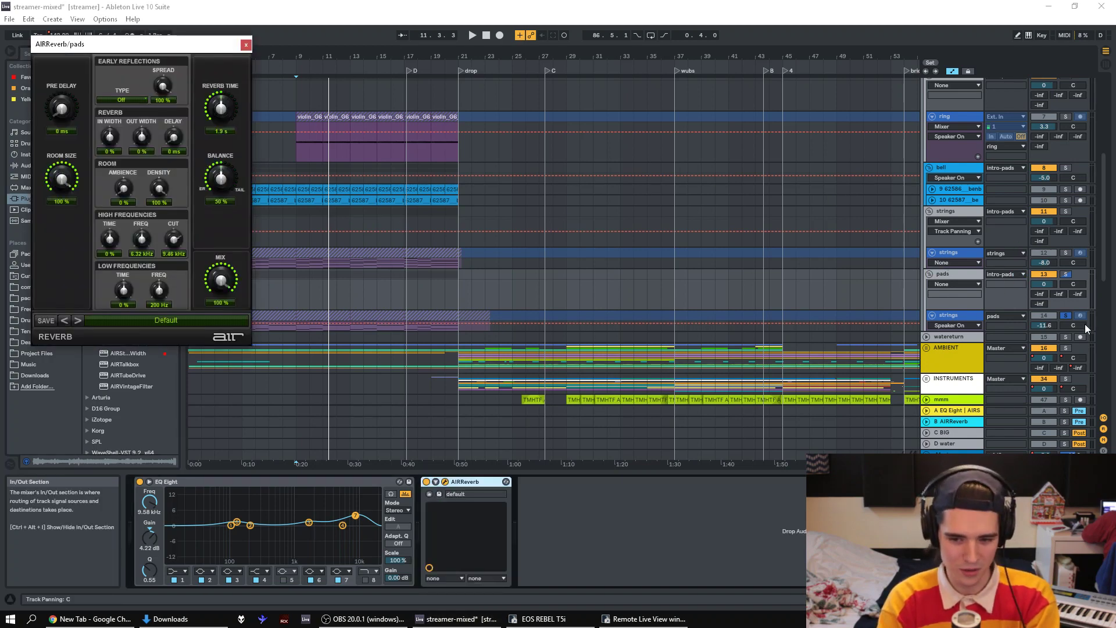
{"action": "key", "text": "space"}
- Paste the AIRReverb device from the pads group onto the strings group after its EQ Eight
{"action": "left_click_drag", "start_coordinate": [479, 485], "coordinate": [931, 260]}
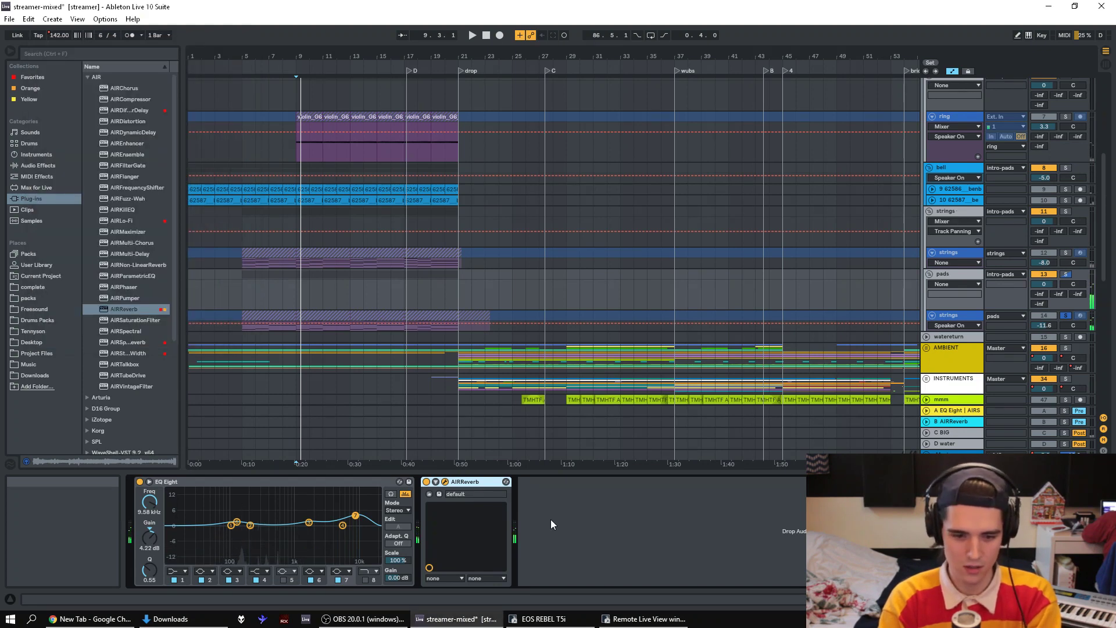
{"action": "left_click", "coordinate": [964, 214]}
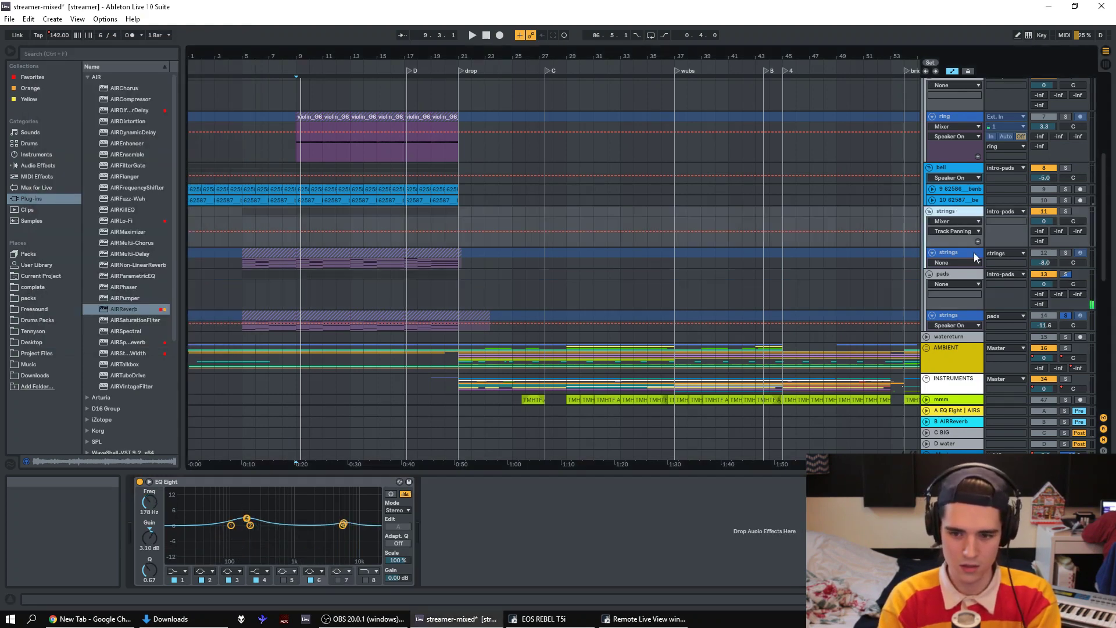
{"action": "left_click", "coordinate": [614, 547]}
{"action": "key", "text": "ctrl+v"}
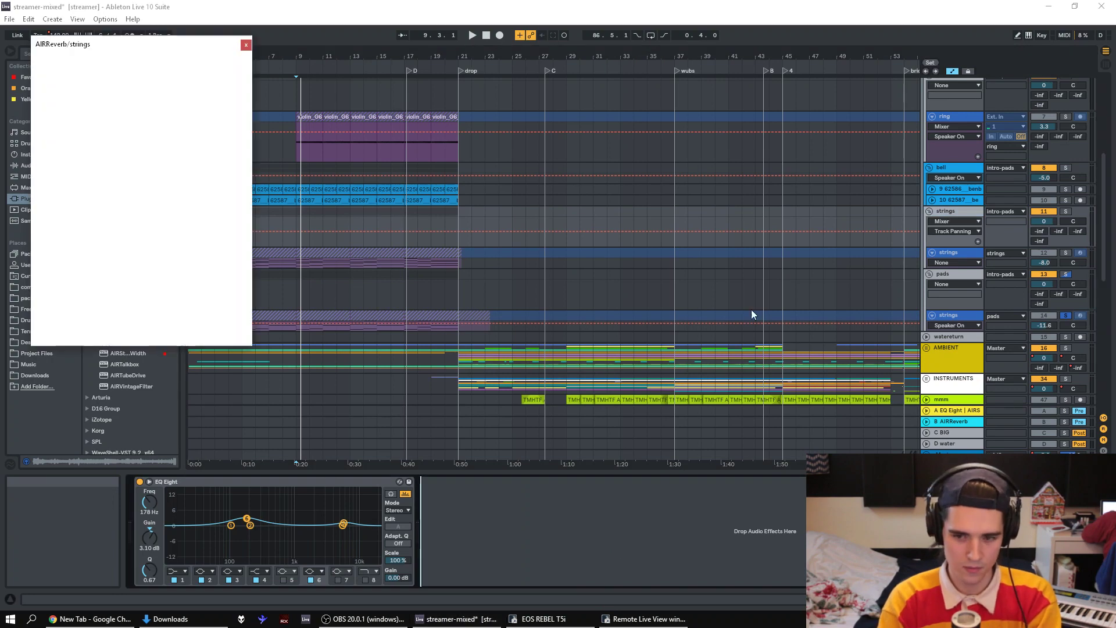
- Solo the strings group and play from bar 9 with AIRReverb's reverb time at +inf and room size at 2%
{"action": "left_click", "coordinate": [1065, 317]}
{"action": "key", "text": "space"}
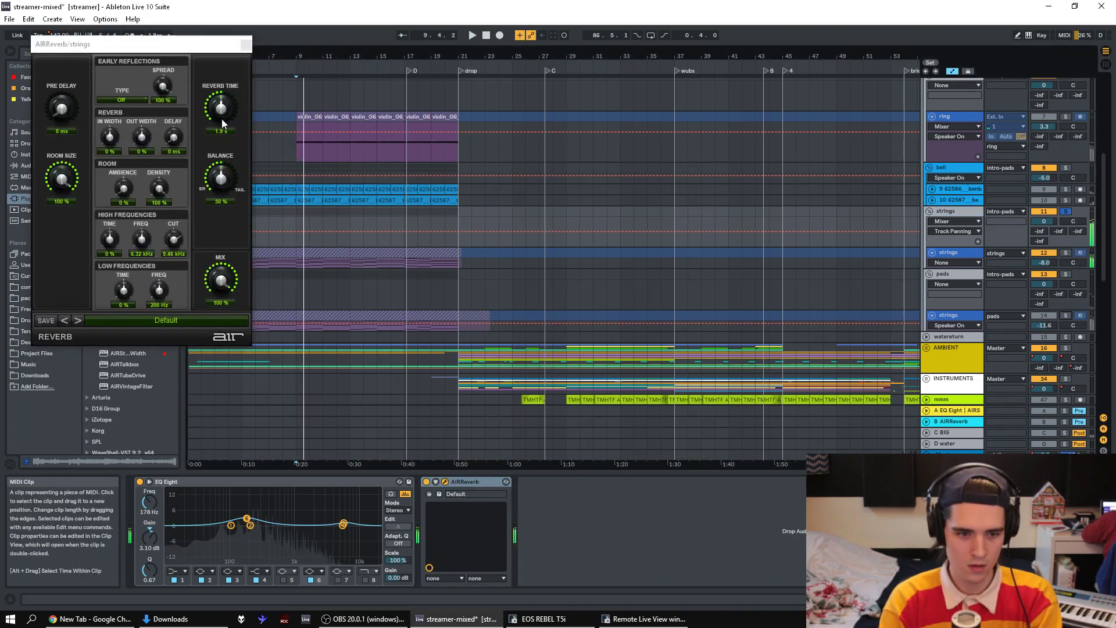
{"action": "left_click_drag", "start_coordinate": [222, 122], "coordinate": [222, 70]}
{"action": "left_click_drag", "start_coordinate": [62, 179], "coordinate": [72, 288]}
{"action": "key", "text": "space"}
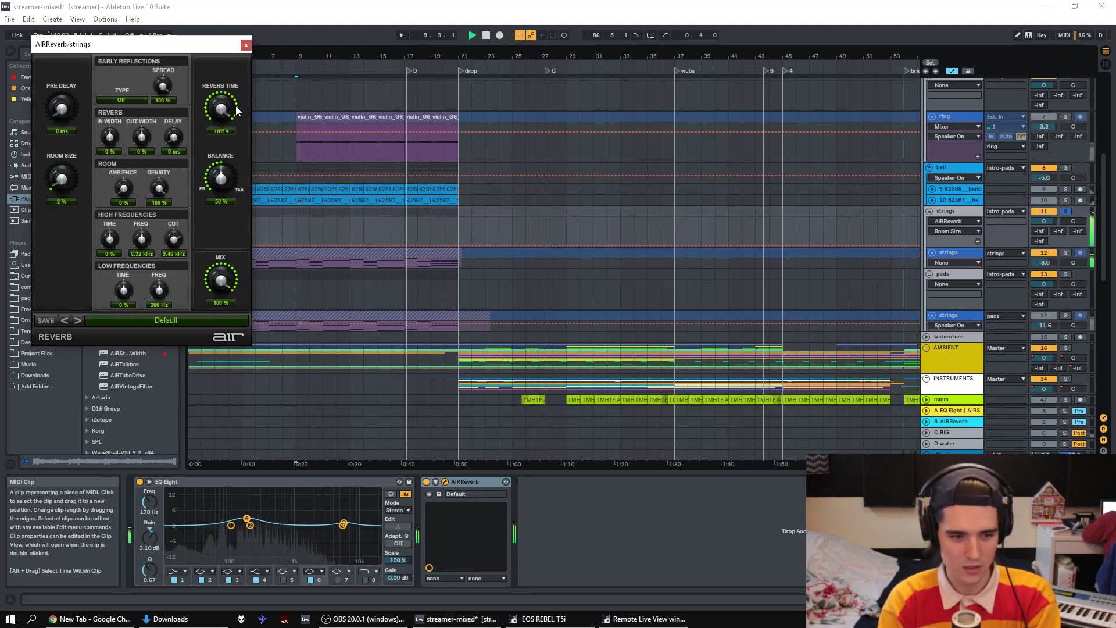
- Try room sizes of 3% and 4% in the strings group's AIRReverb during playback, and stop playback
{"action": "left_click", "coordinate": [69, 200]}
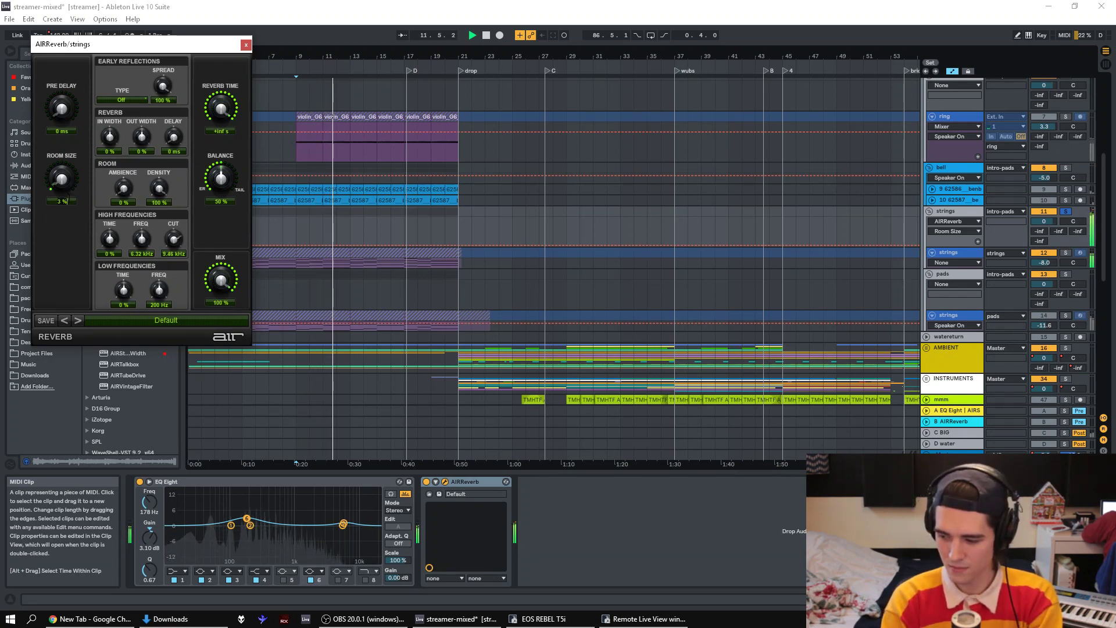
{"action": "scroll", "coordinate": [65, 202], "scroll_direction": "up", "scroll_amount": 1}
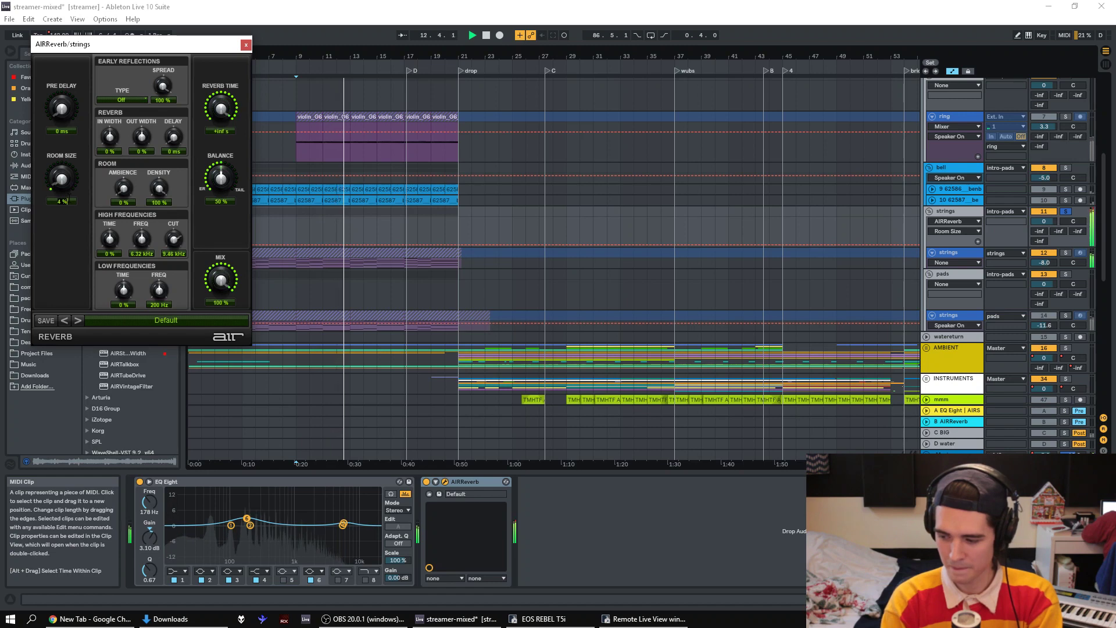
{"action": "key", "text": "BackSpace"}
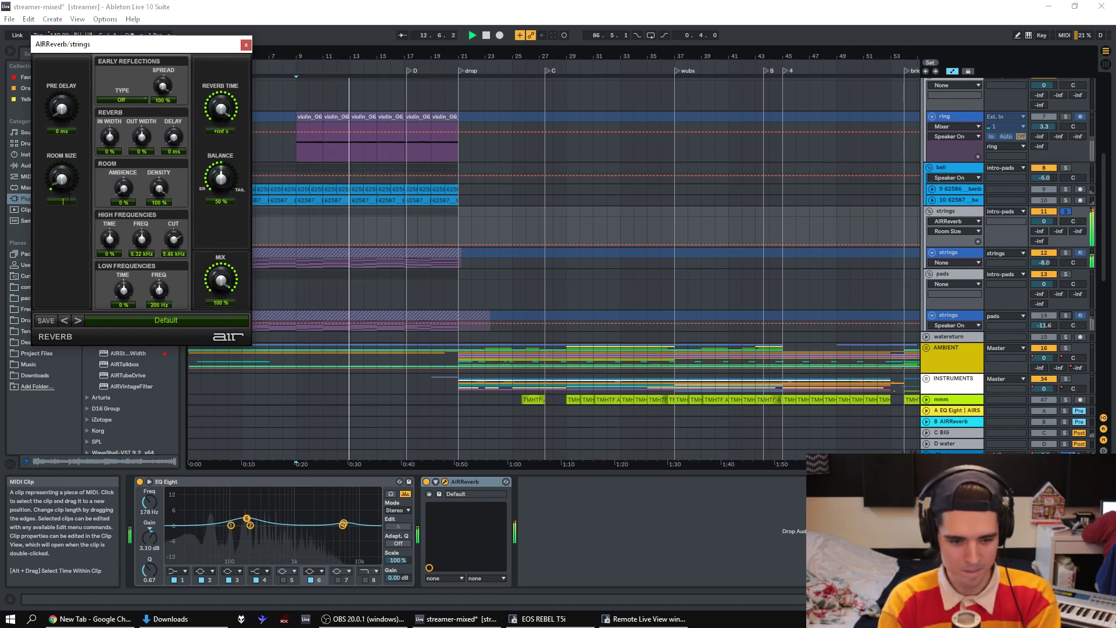
{"action": "left_click", "coordinate": [564, 554]}
{"action": "key", "text": "space"}
- Delete the AIRReverb device from the strings group and play the unsoloed intro from bar 9
{"action": "left_click", "coordinate": [485, 484]}
{"action": "key", "text": "Delete"}
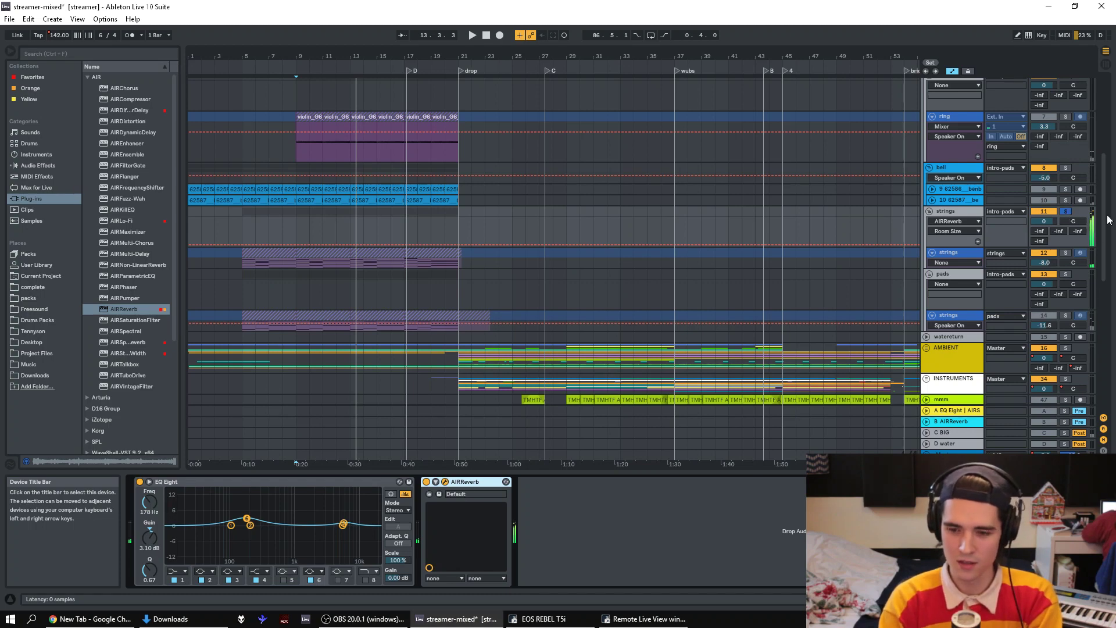
{"action": "key", "text": "Delete"}
{"action": "key", "text": "space"}
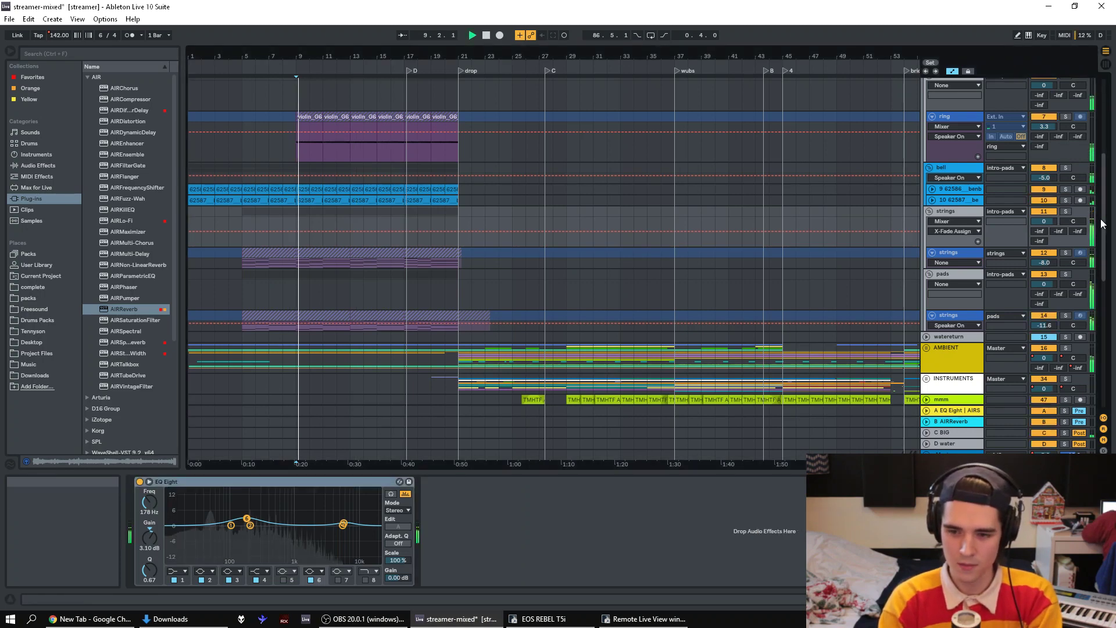
- Fold the intro-pads group and unfold the AMBIENT group
{"action": "left_click_drag", "start_coordinate": [1105, 220], "coordinate": [1110, 76]}
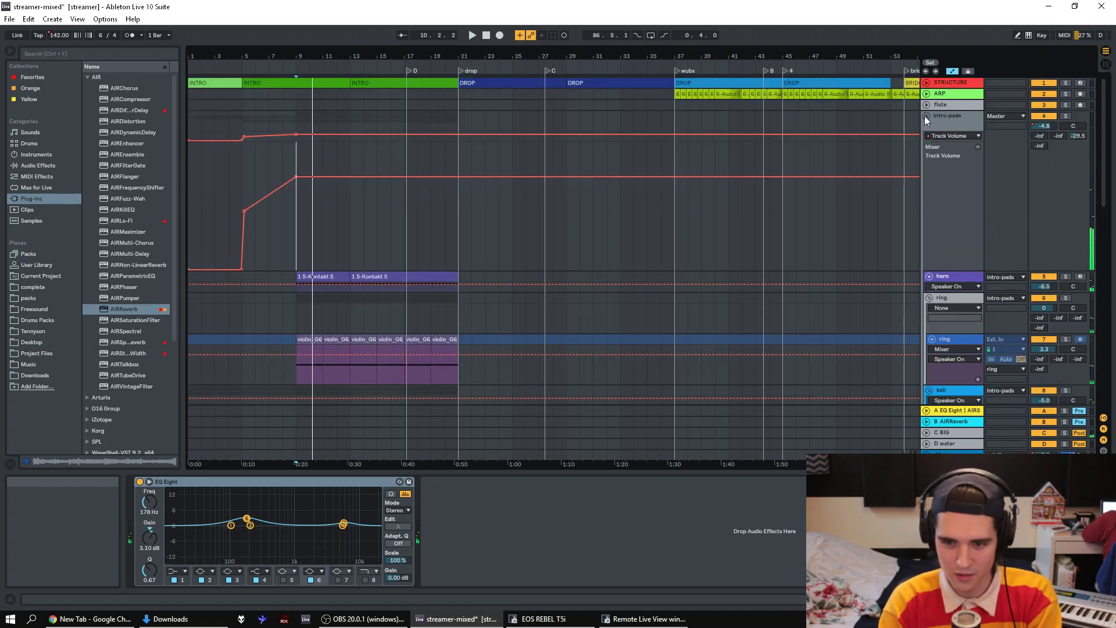
{"action": "left_click", "coordinate": [926, 117]}
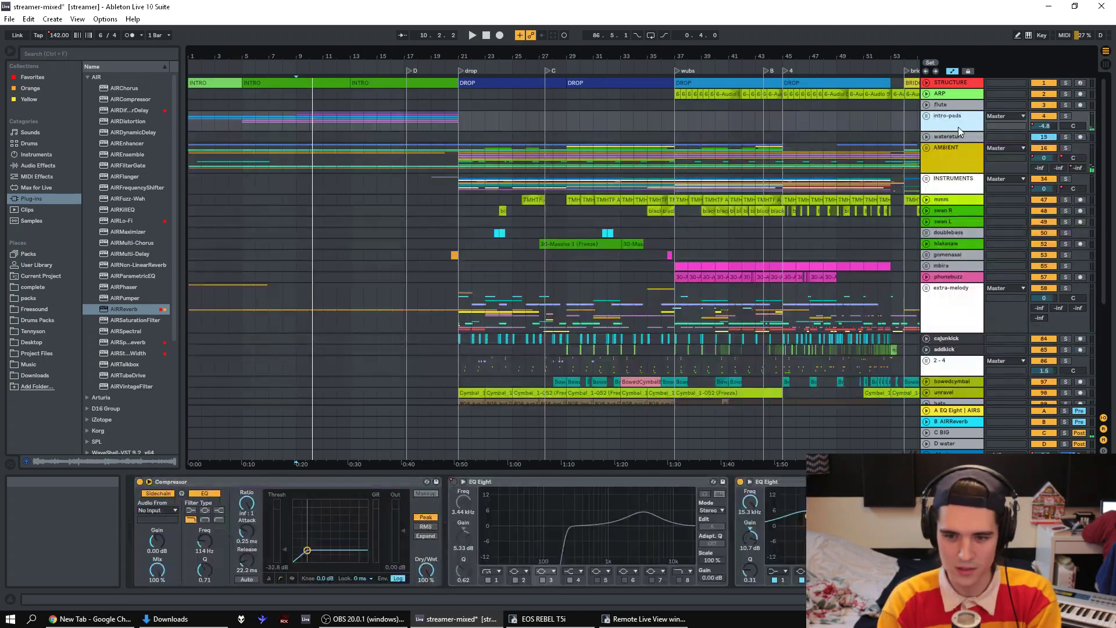
{"action": "left_click", "coordinate": [927, 148]}
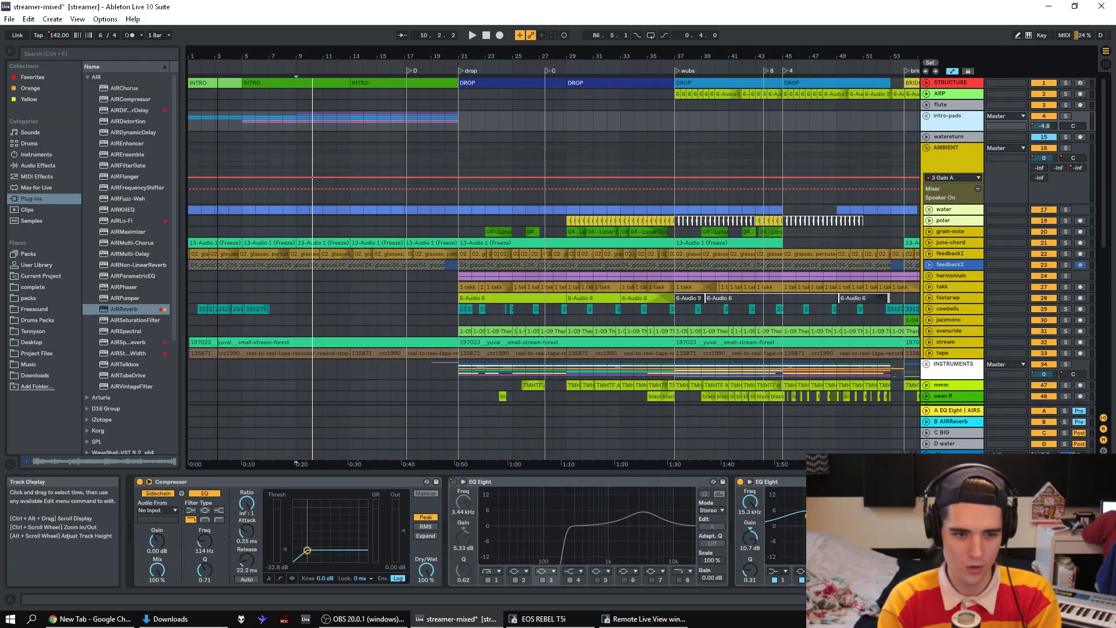
- Play from the drop at bar 21 and solo the AMBIENT and intro-pads groups
{"action": "left_click", "coordinate": [460, 321]}
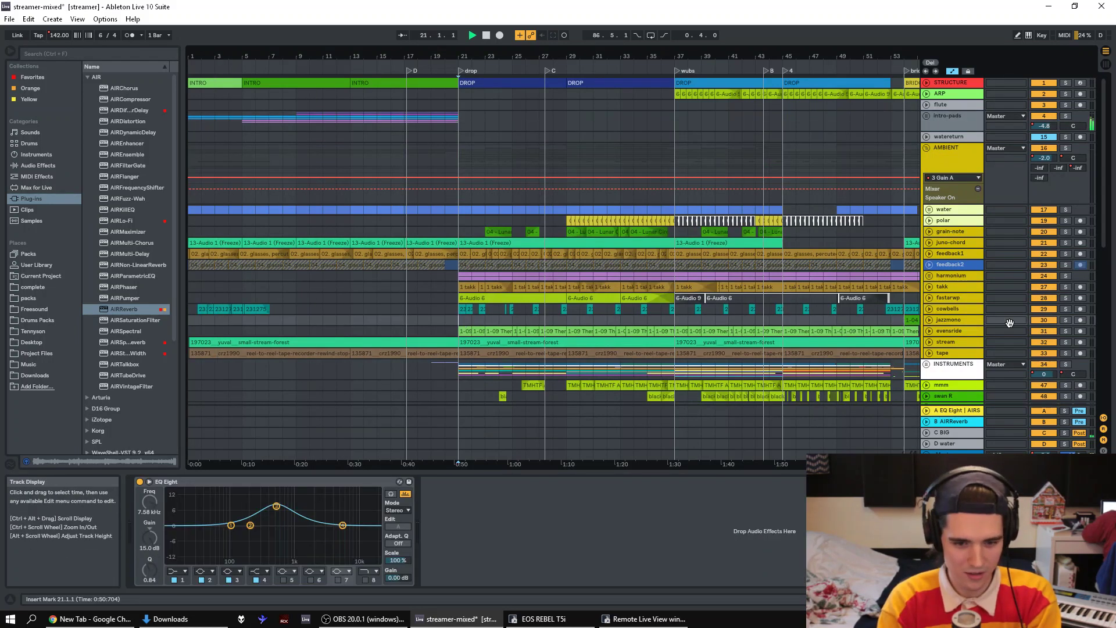
{"action": "left_click", "coordinate": [1066, 149]}
{"action": "left_click", "coordinate": [1068, 116], "text": "ctrl"}
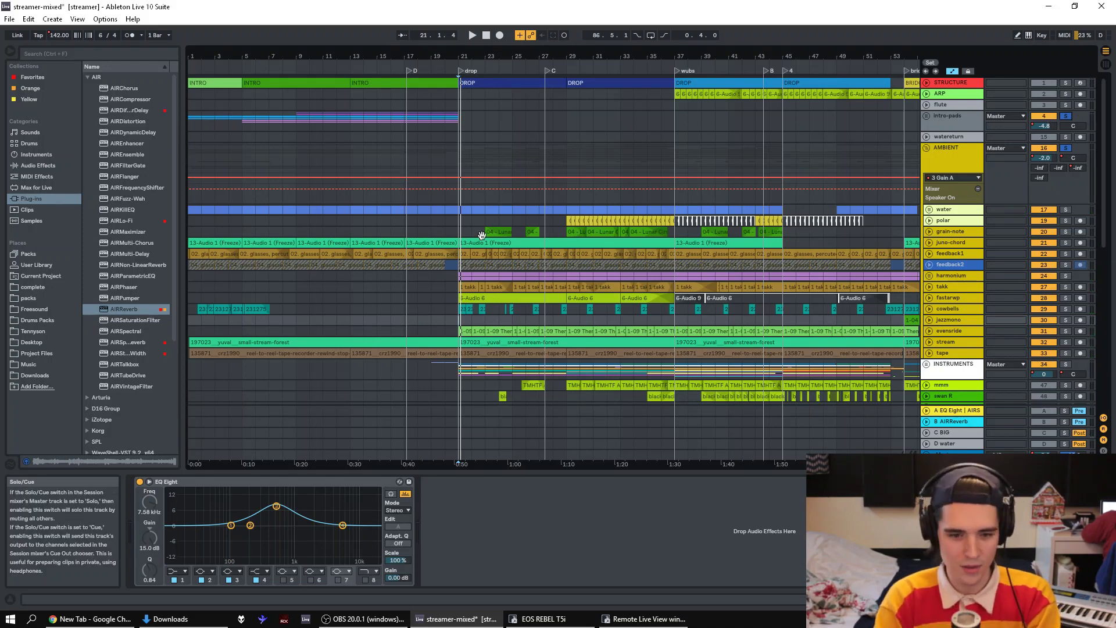
- Show the devices of the AMBIENT group and of the unfolded grain-note track, placing the insert marker at bar 4
{"action": "left_click", "coordinate": [950, 157]}
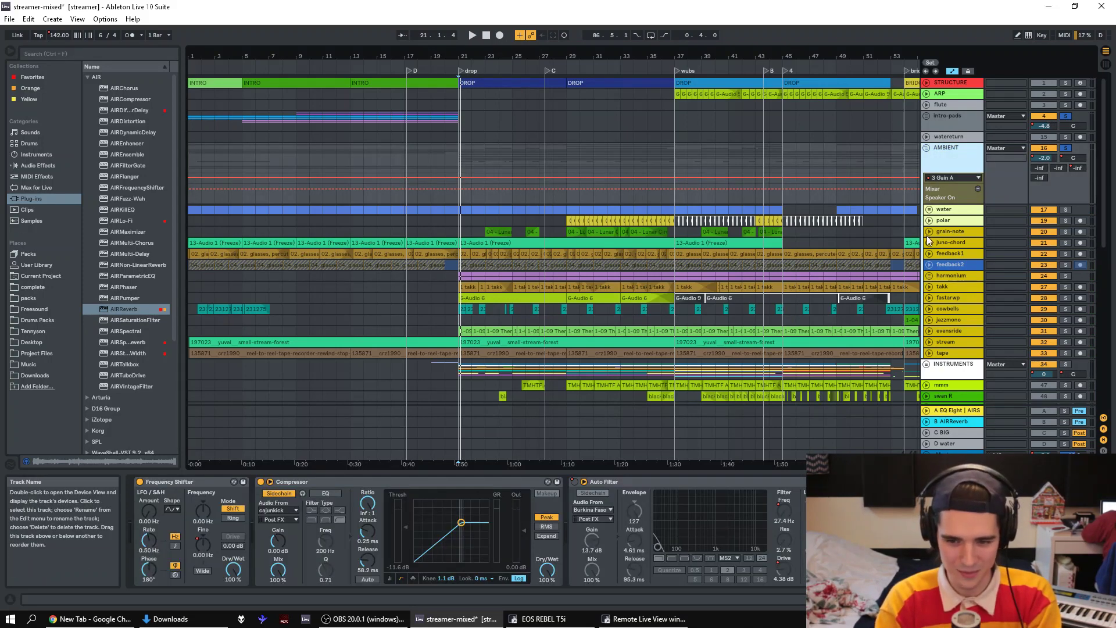
{"action": "left_click", "coordinate": [928, 232]}
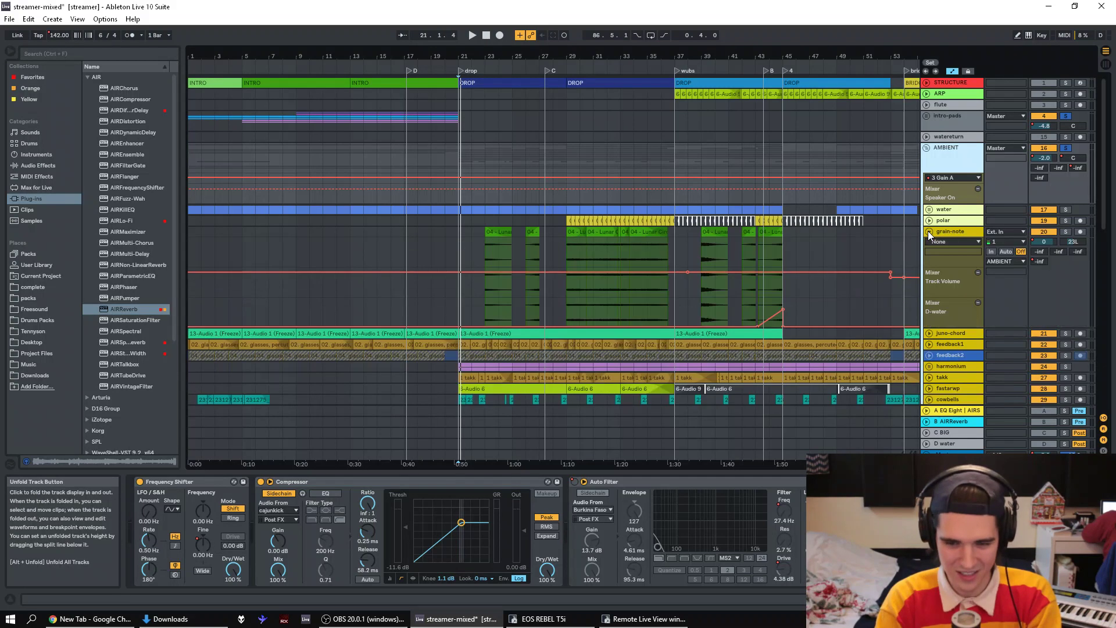
{"action": "left_click", "coordinate": [241, 267]}
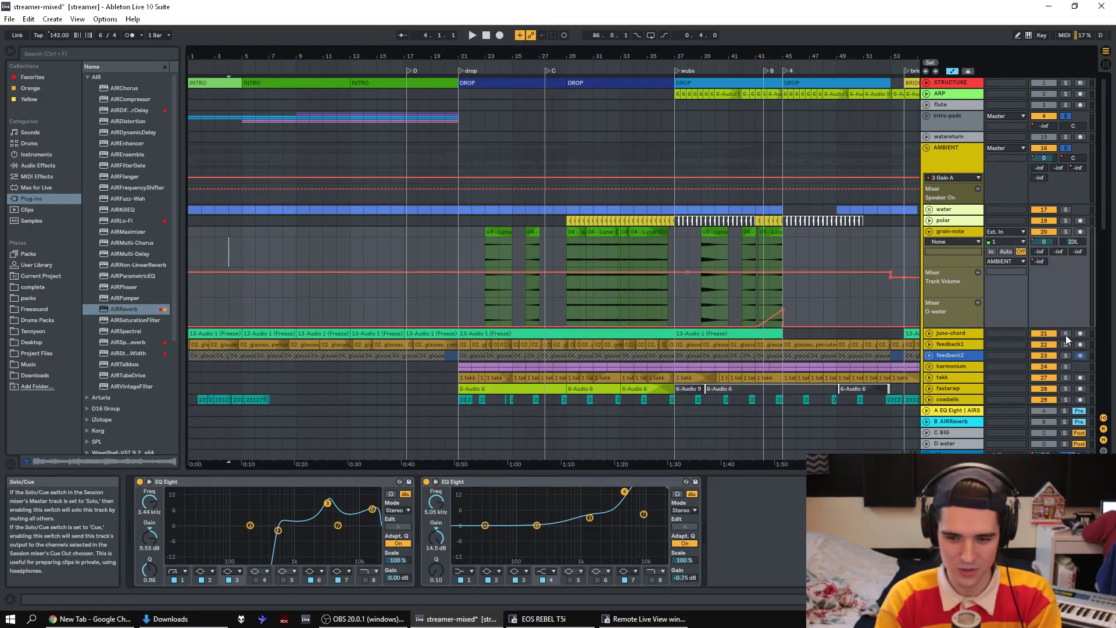
- Solo the juno-chord track, play it from bar 4, and remove its solo
{"action": "left_click", "coordinate": [1066, 334]}
{"action": "key", "text": "space"}
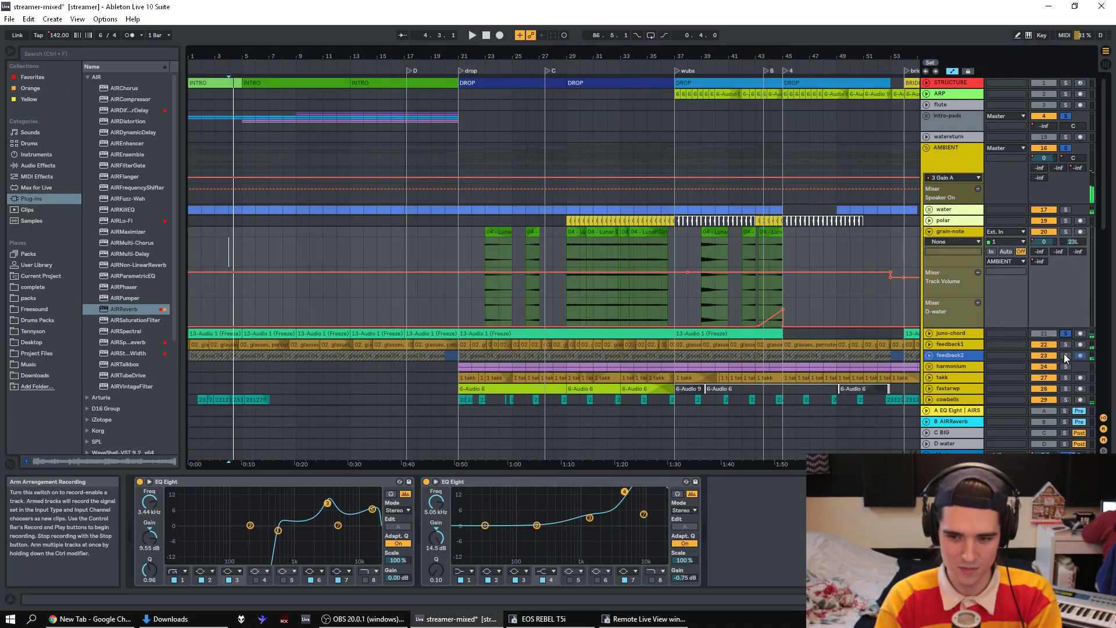
{"action": "left_click", "coordinate": [1069, 332]}
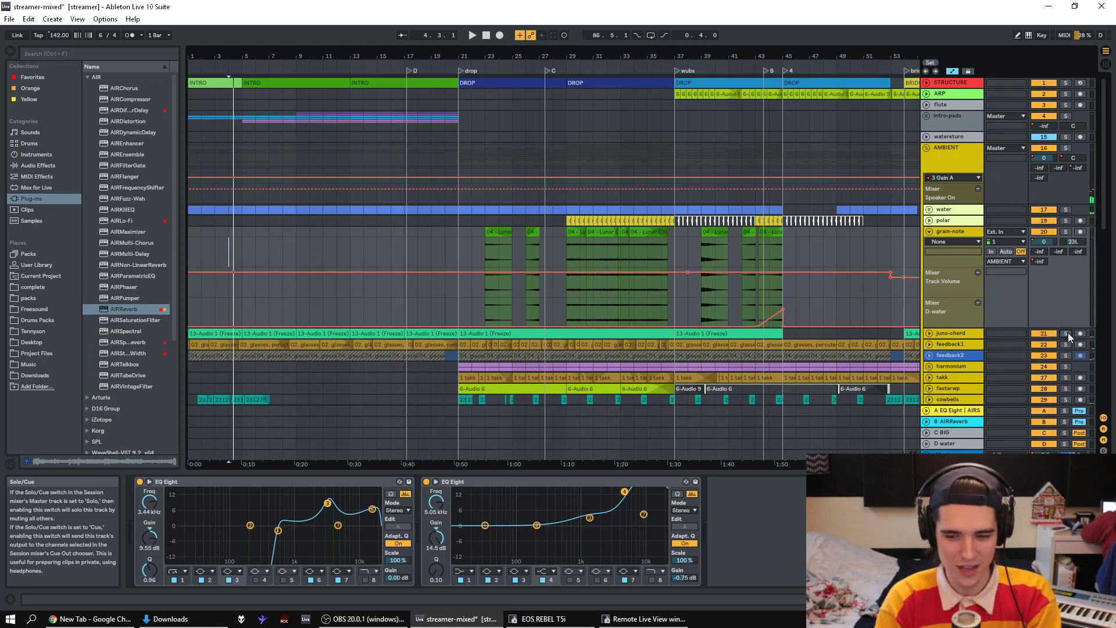
- Solo only the AMBIENT group and play it from bar 4 and from the drop at bar 21
{"action": "left_click", "coordinate": [1065, 149]}
{"action": "key", "text": "space"}
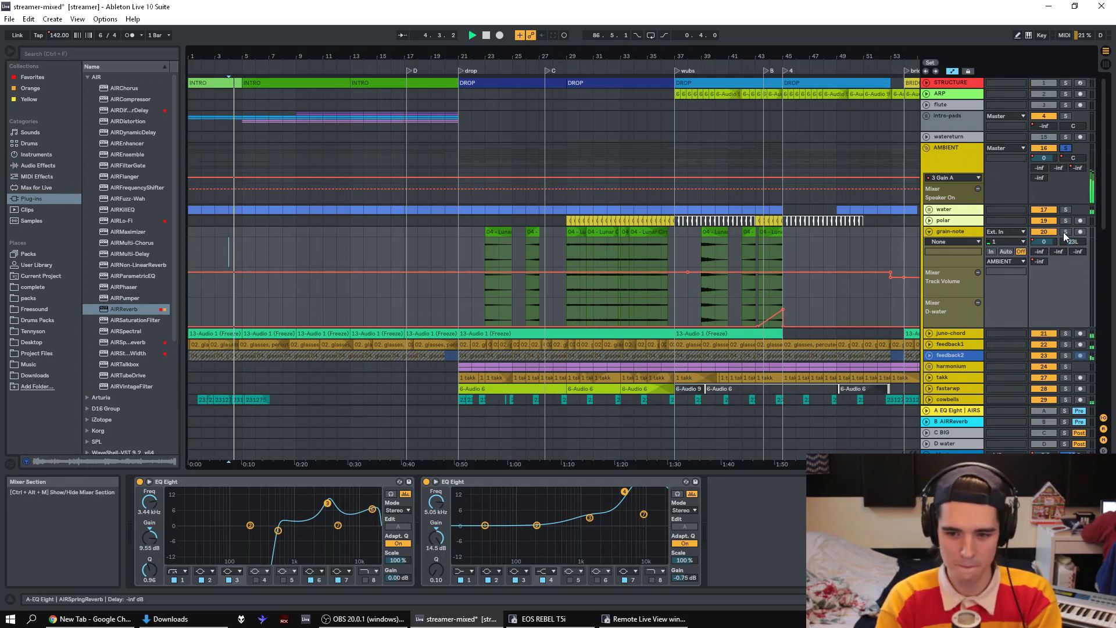
{"action": "left_click", "coordinate": [459, 301]}
{"action": "key", "text": "space"}
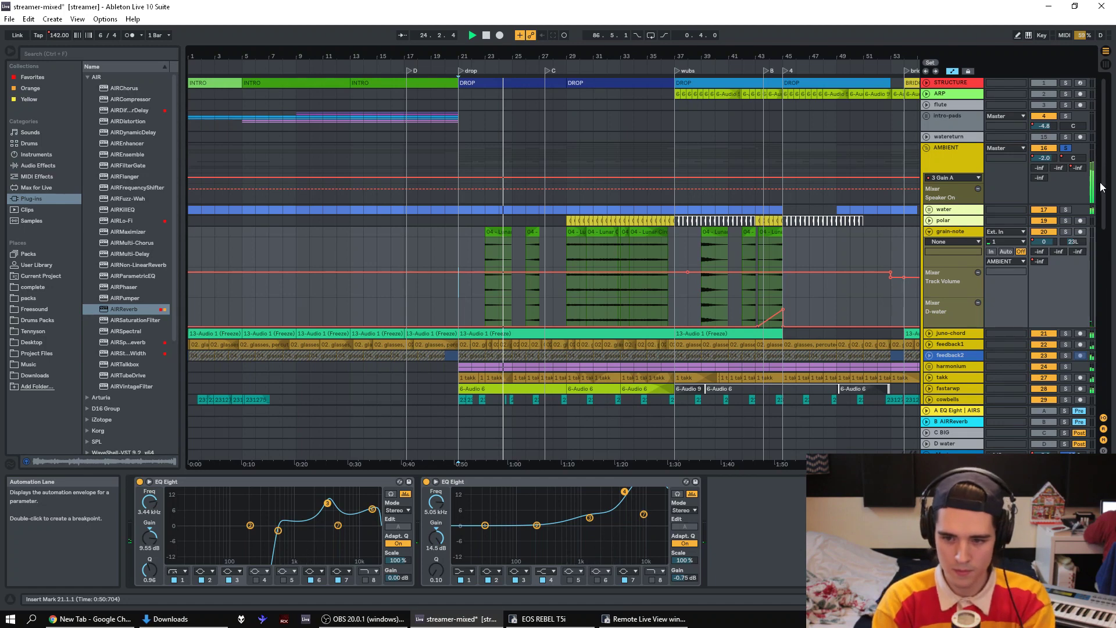
- Solo the water group inside AMBIENT during playback and unfold it
{"action": "scroll", "coordinate": [1101, 187], "scroll_direction": "down", "scroll_amount": 2}
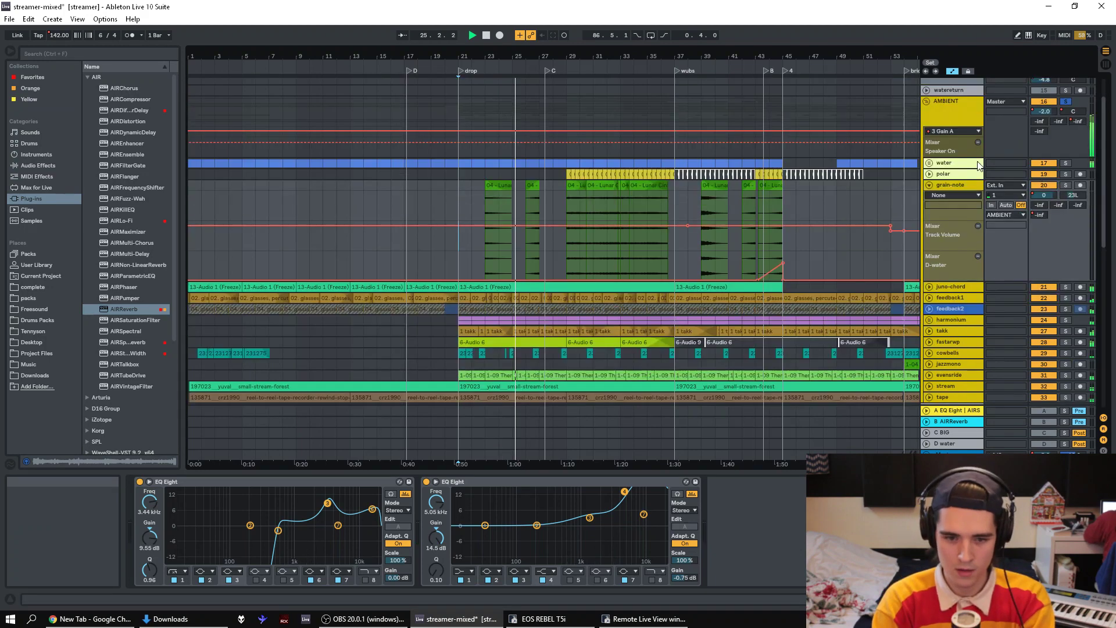
{"action": "left_click", "coordinate": [1066, 163]}
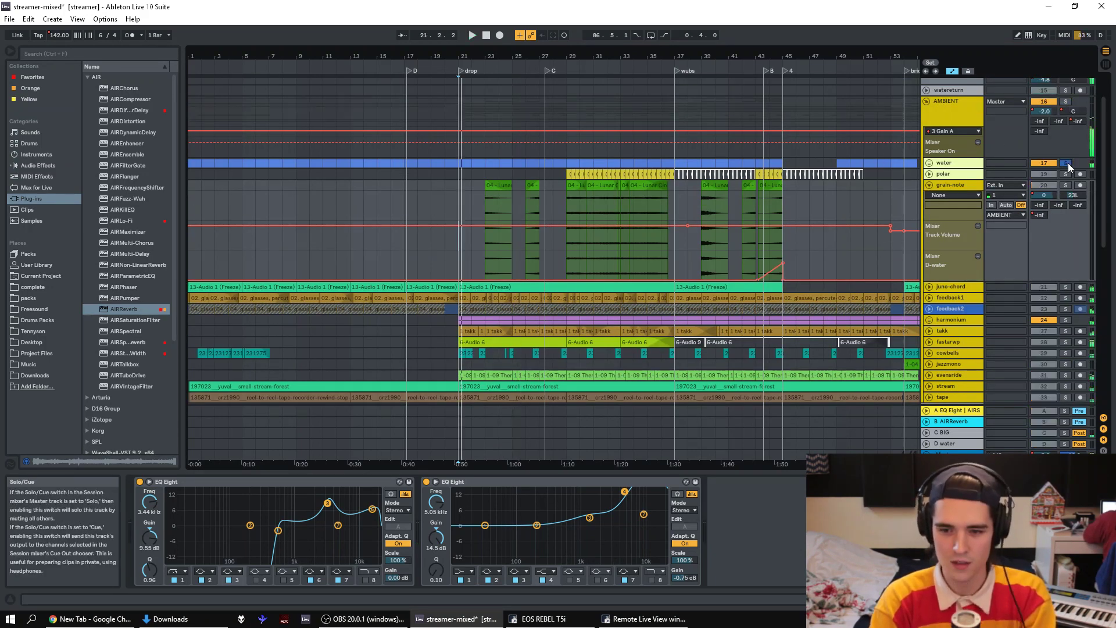
{"action": "left_click", "coordinate": [930, 163]}
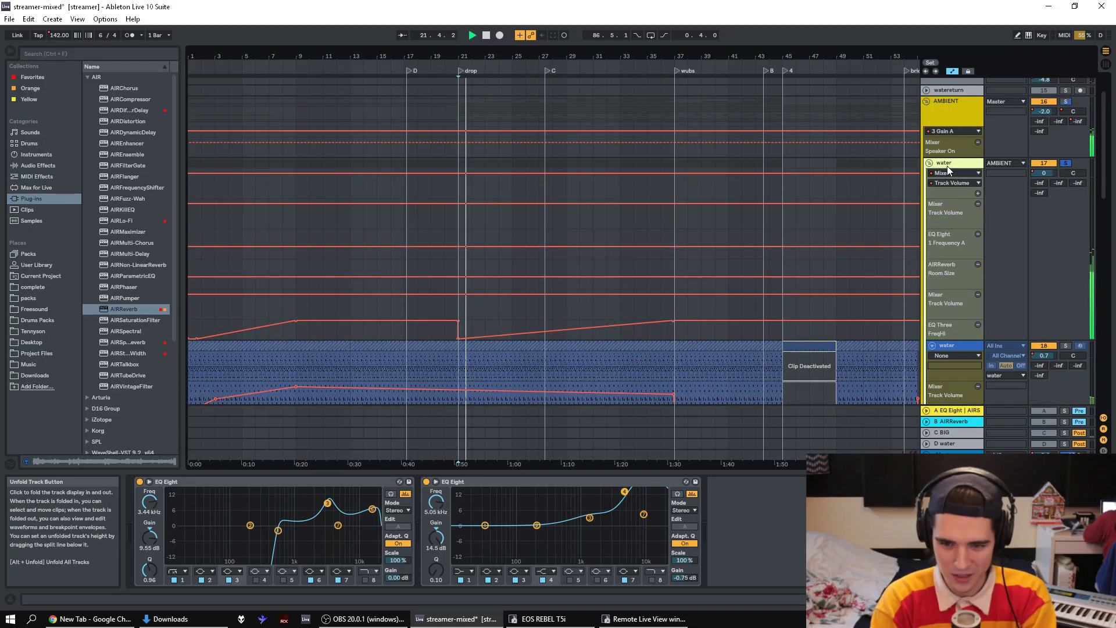
- Hide the automation lanes and play from bar 21 with the Massive device of the nested water track shown
{"action": "left_click", "coordinate": [947, 166]}
{"action": "key", "text": "ctrl+z"}
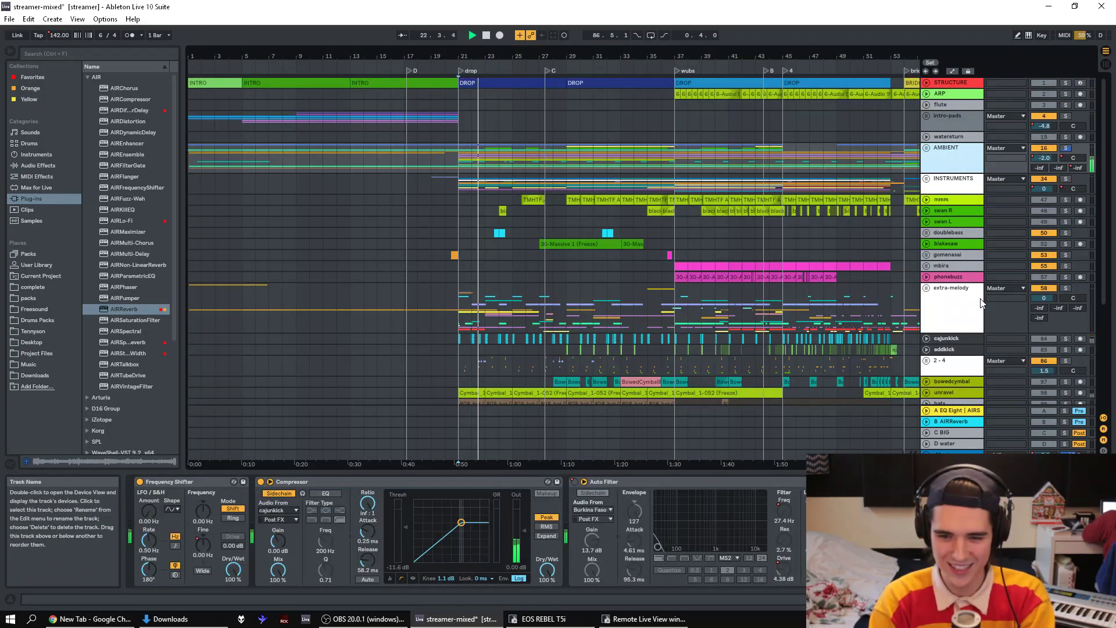
{"action": "left_click", "coordinate": [927, 147]}
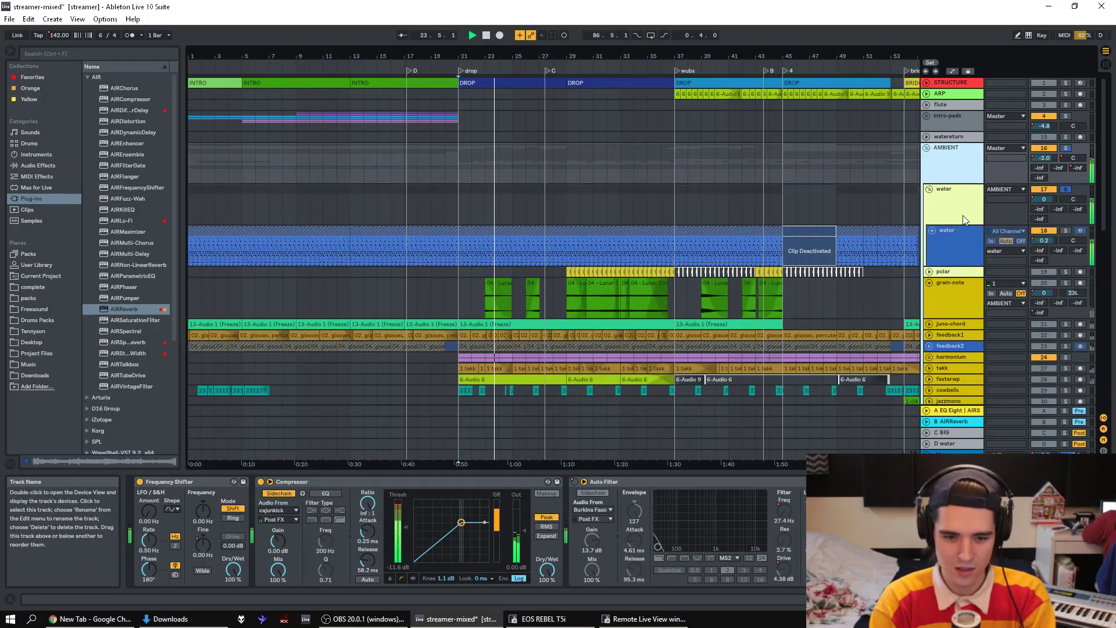
{"action": "left_click", "coordinate": [960, 242]}
{"action": "key", "text": "space"}
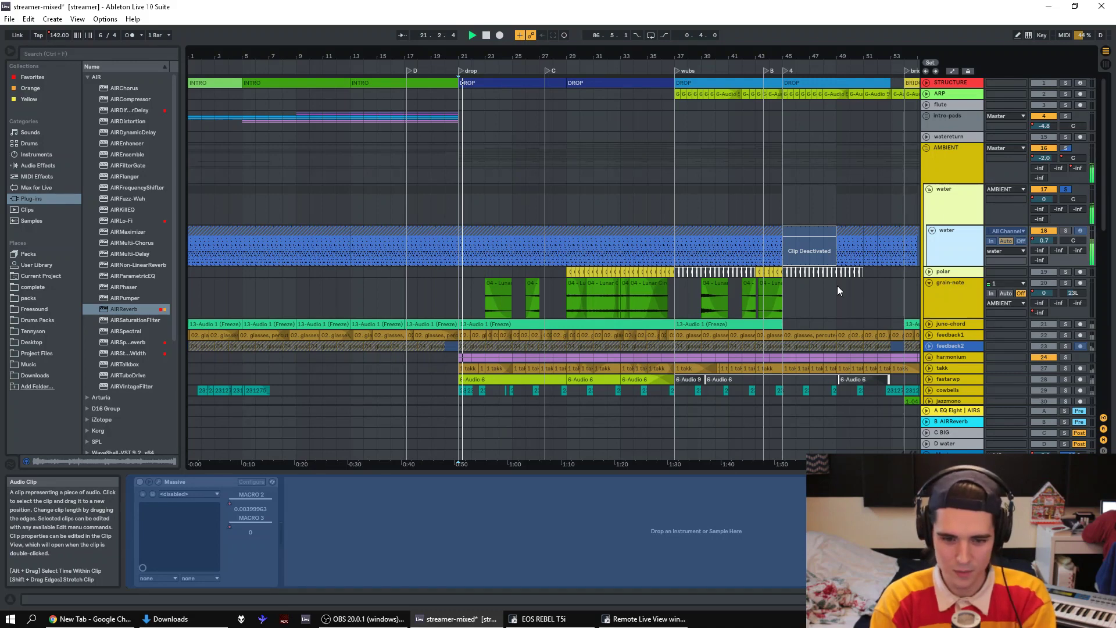
- Play the soloed water group from bar 28 with its note pattern enlarged in the arrangement, and stop playback
{"action": "left_click", "coordinate": [550, 253]}
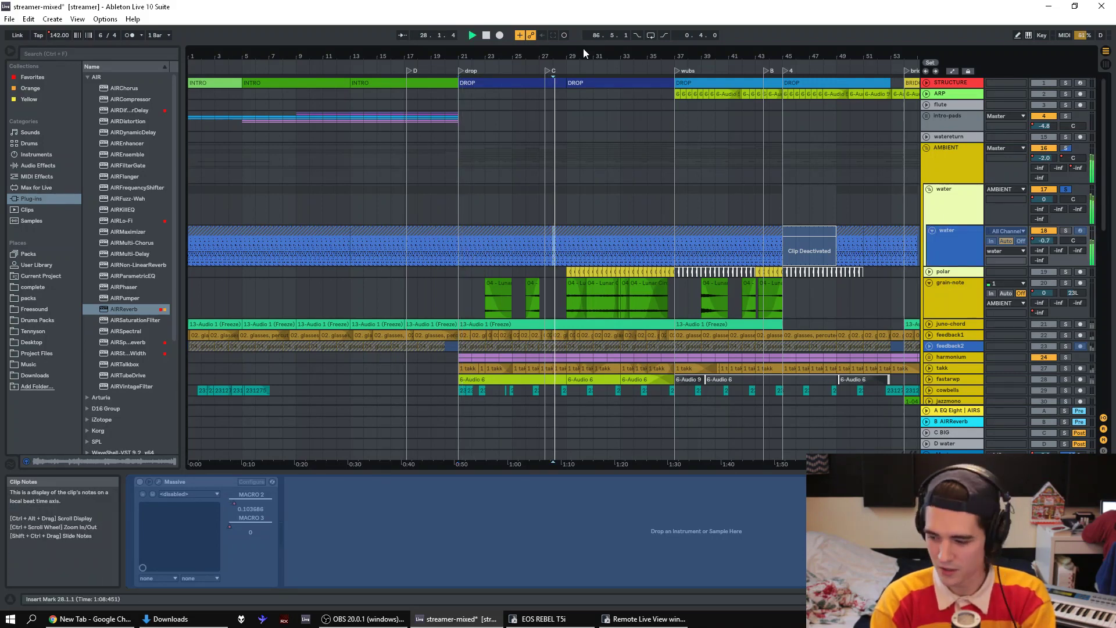
{"action": "left_click_drag", "start_coordinate": [572, 56], "coordinate": [572, 110]}
{"action": "key", "text": "space"}
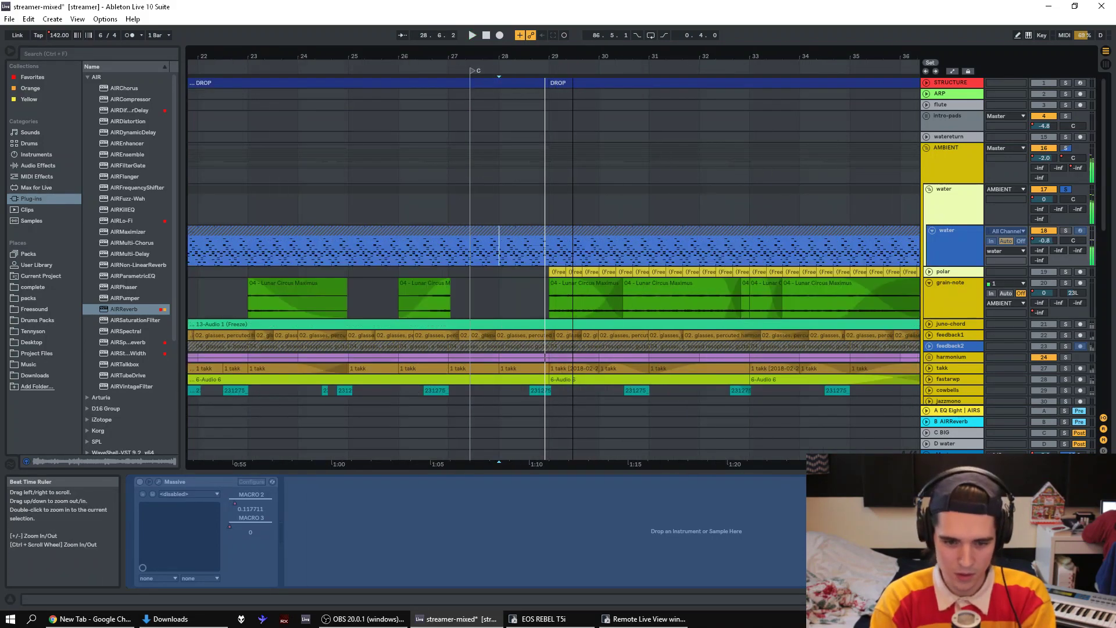
{"action": "key", "text": "plus"}
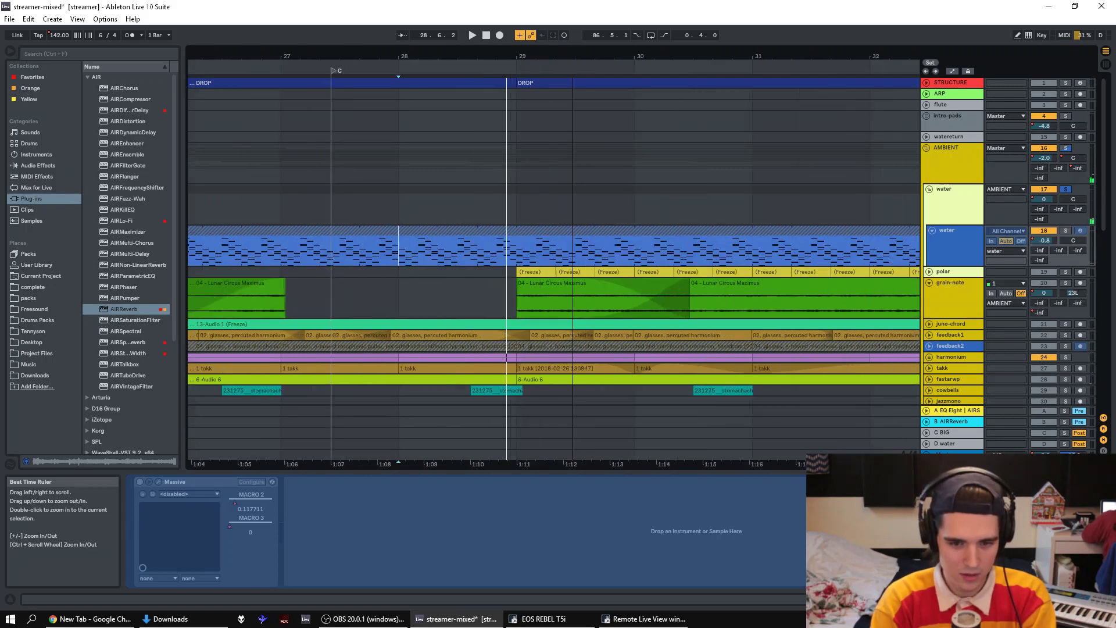
{"action": "key", "text": "plus"}
{"action": "key", "text": "space"}
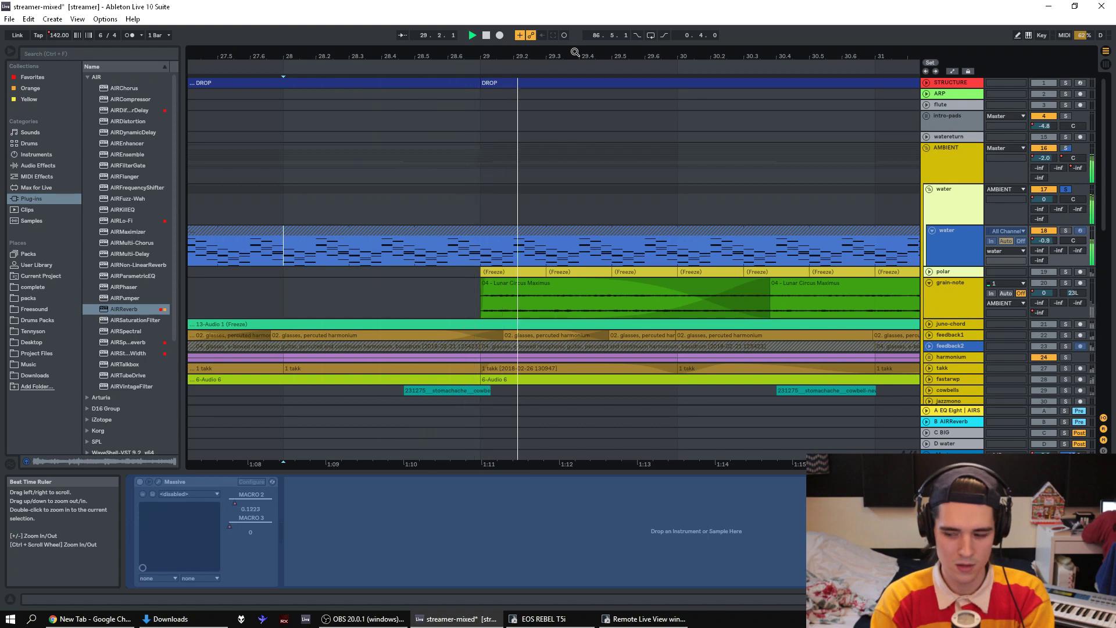
{"action": "key", "text": "space"}
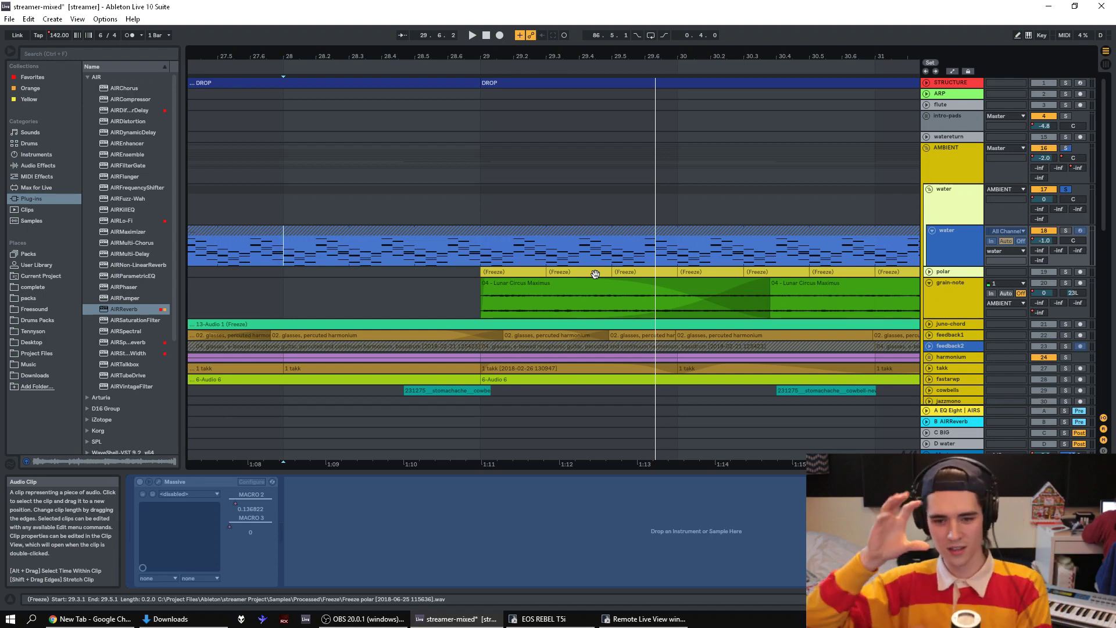
- Solo and unfold the polar track during playback, select its first frozen clip at bar 29, and unsolo the water group
{"action": "key", "text": "space"}
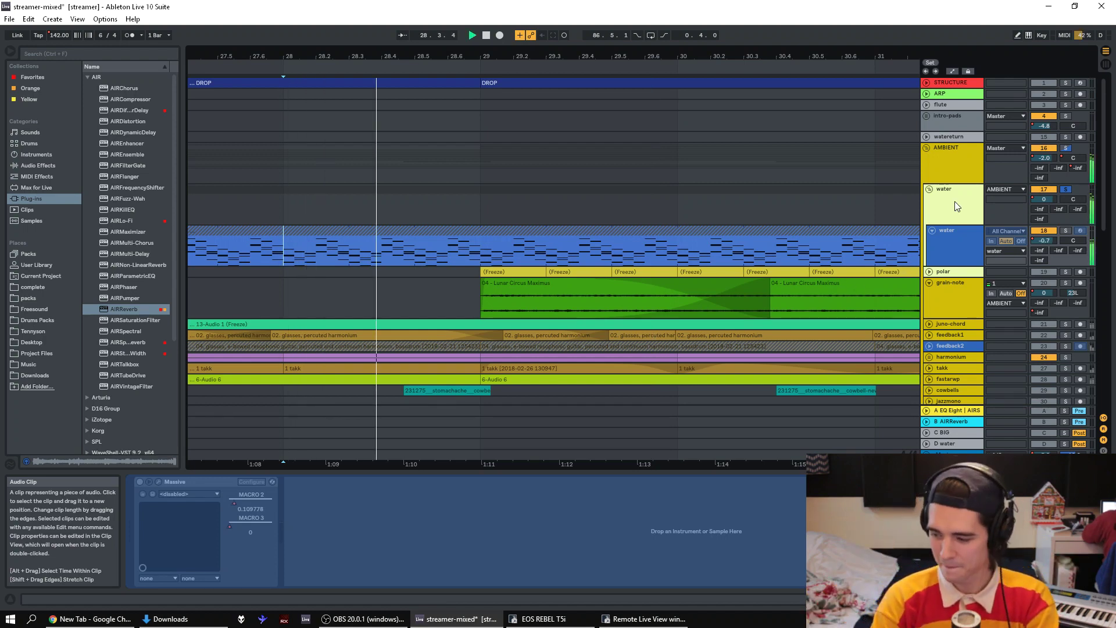
{"action": "left_click", "coordinate": [1065, 272]}
{"action": "left_click", "coordinate": [930, 272]}
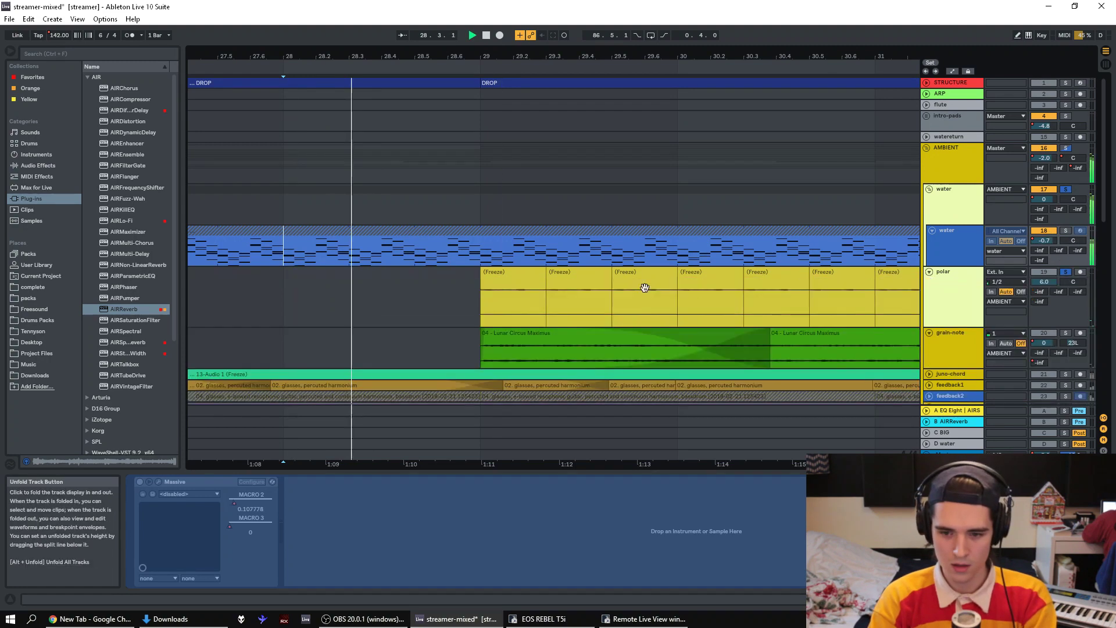
{"action": "left_click", "coordinate": [516, 283]}
{"action": "left_click", "coordinate": [1066, 189]}
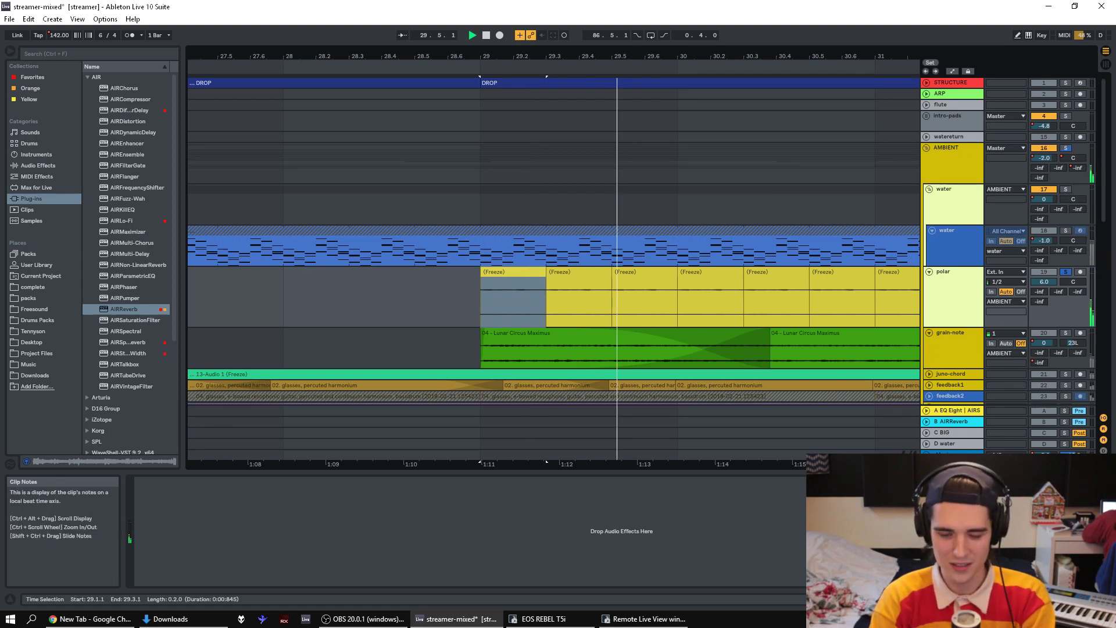
- Solo the grain-note track alongside polar and play from its second Lunar Circus Maximus clip in the drop starting at bar 29
{"action": "left_click_drag", "start_coordinate": [429, 55], "coordinate": [373, 26]}
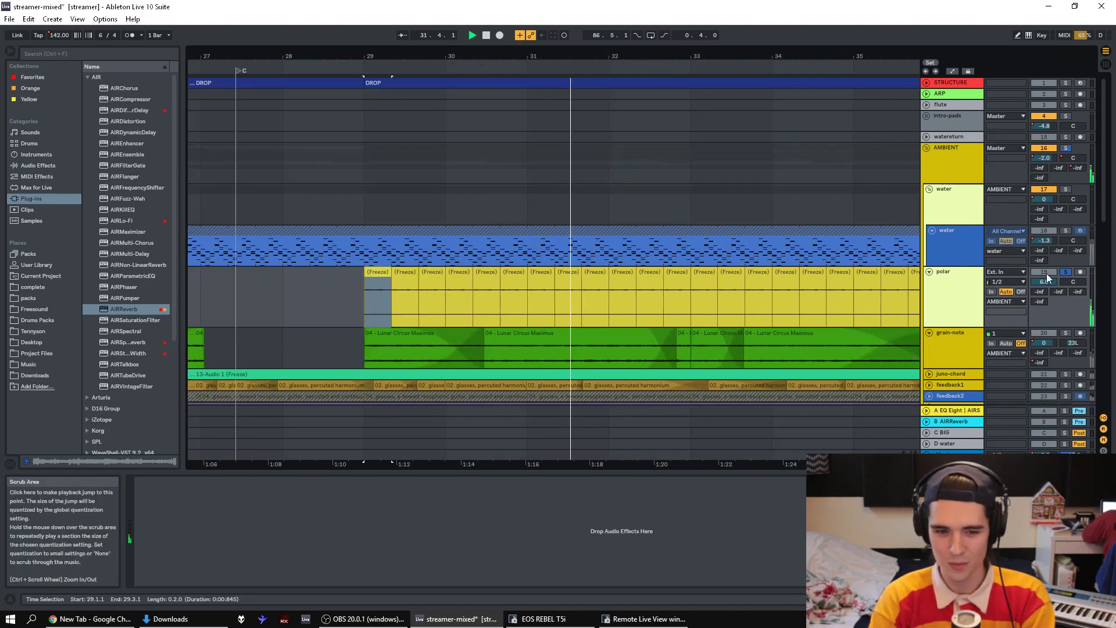
{"action": "left_click", "coordinate": [1066, 331]}
{"action": "left_click", "coordinate": [588, 339]}
{"action": "key", "text": "space"}
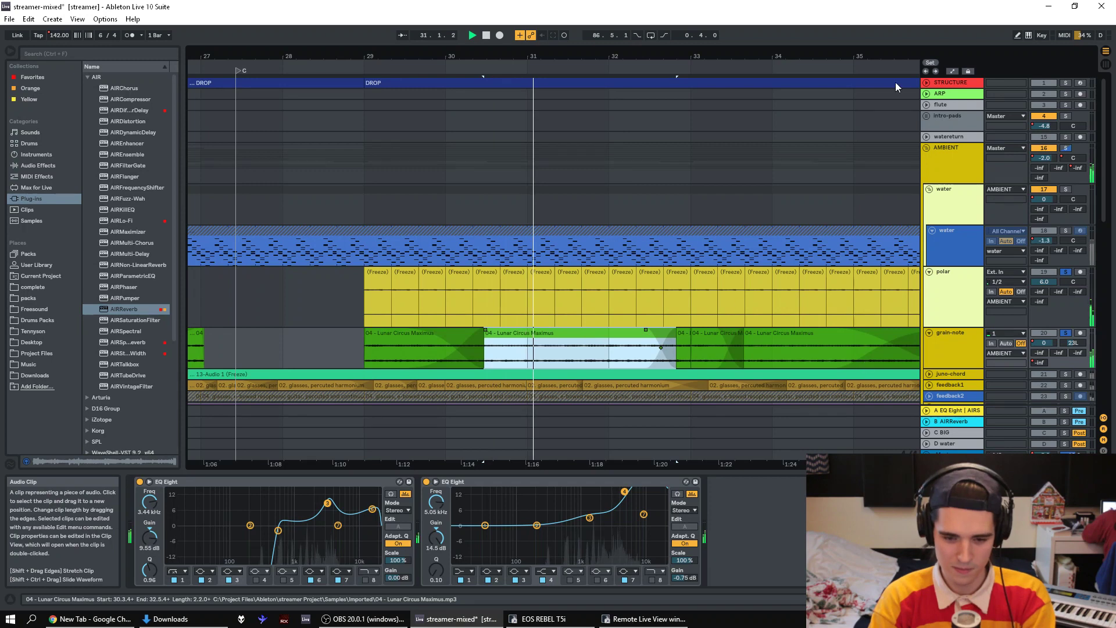
- Play the soloed grain-note track from its Lunar Circus Maximus clip starting in bar 33, and stop playback
{"action": "scroll", "coordinate": [1105, 169], "scroll_direction": "down", "scroll_amount": 3}
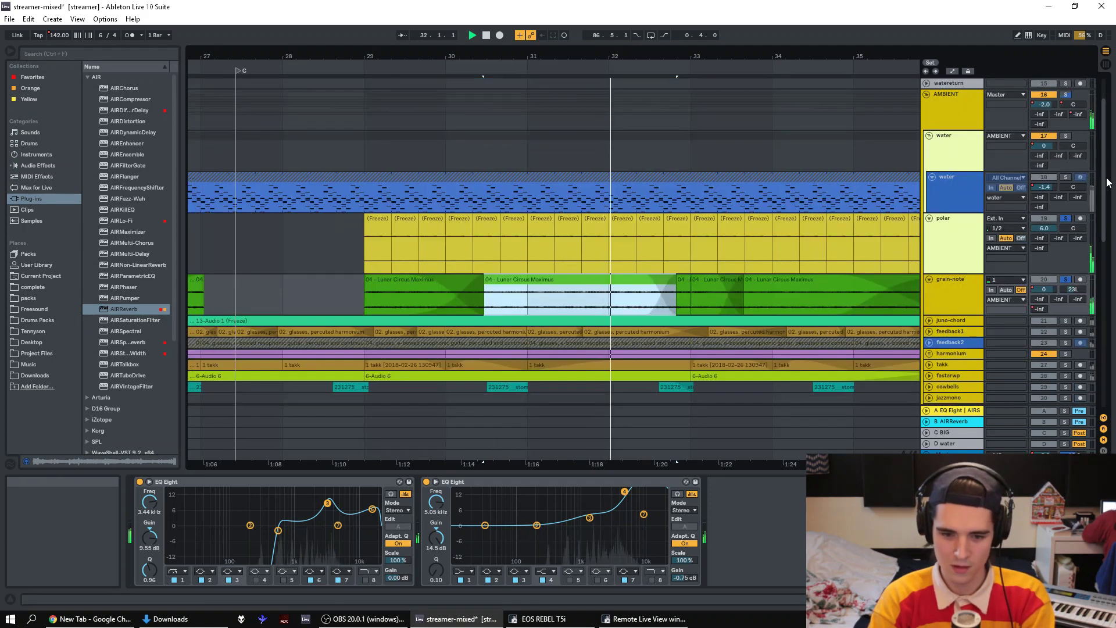
{"action": "left_click", "coordinate": [777, 269]}
{"action": "key", "text": "space"}
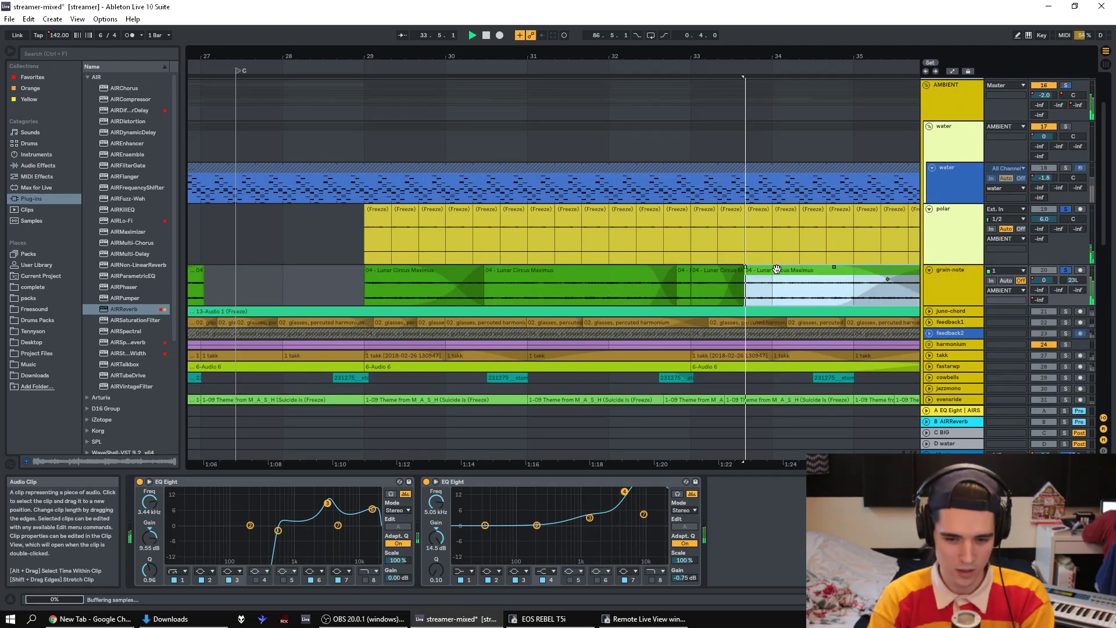
{"action": "key", "text": "space"}
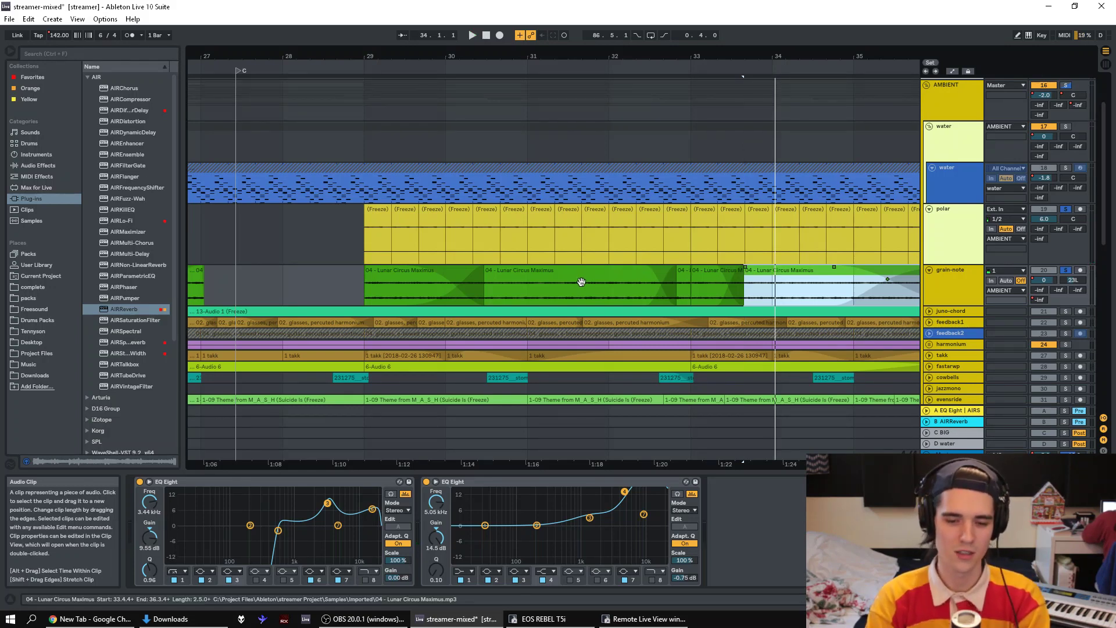
- Play grain-note from late in bar 30, and select its run of Lunar Circus Maximus clips from bar 29 for playback
{"action": "left_click", "coordinate": [625, 274]}
{"action": "left_click", "coordinate": [522, 293]}
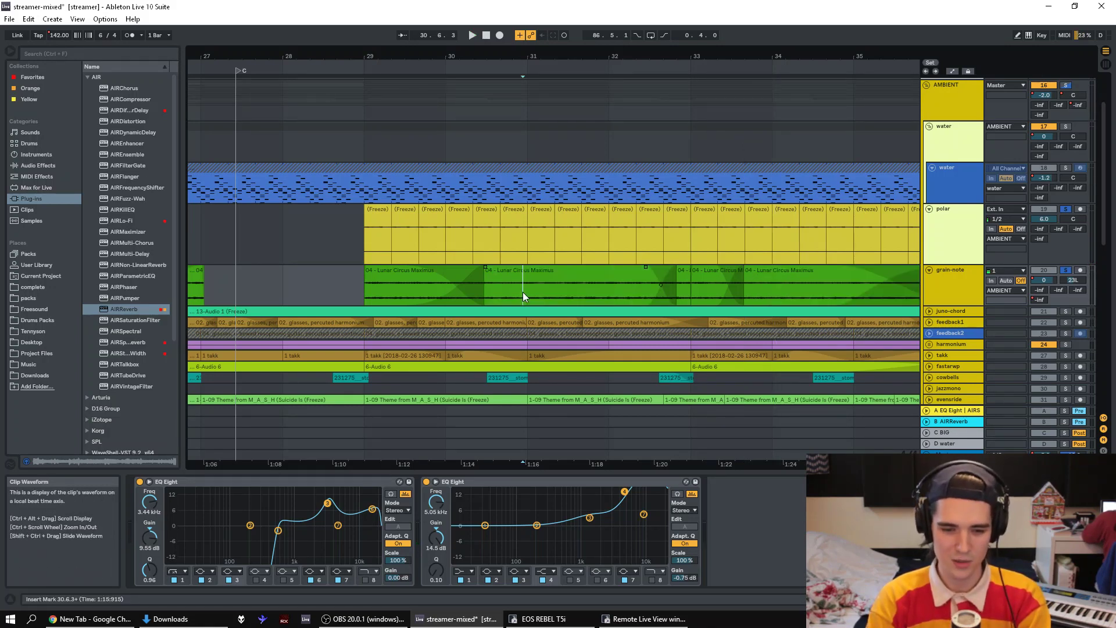
{"action": "key", "text": "space"}
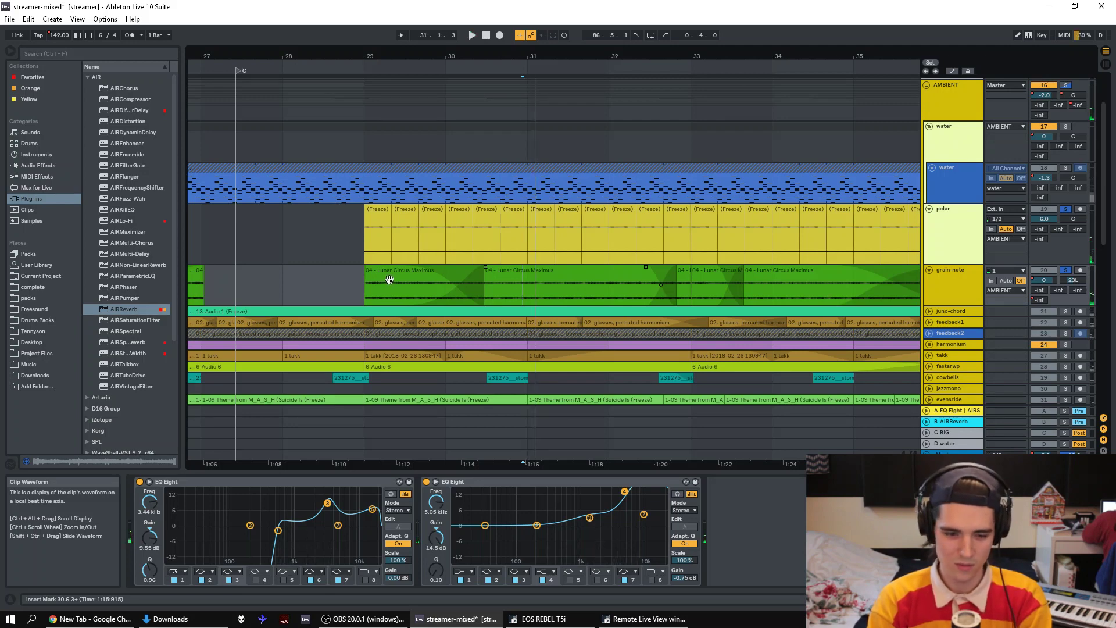
{"action": "left_click", "coordinate": [389, 279]}
{"action": "left_click", "coordinate": [782, 275], "text": "shift"}
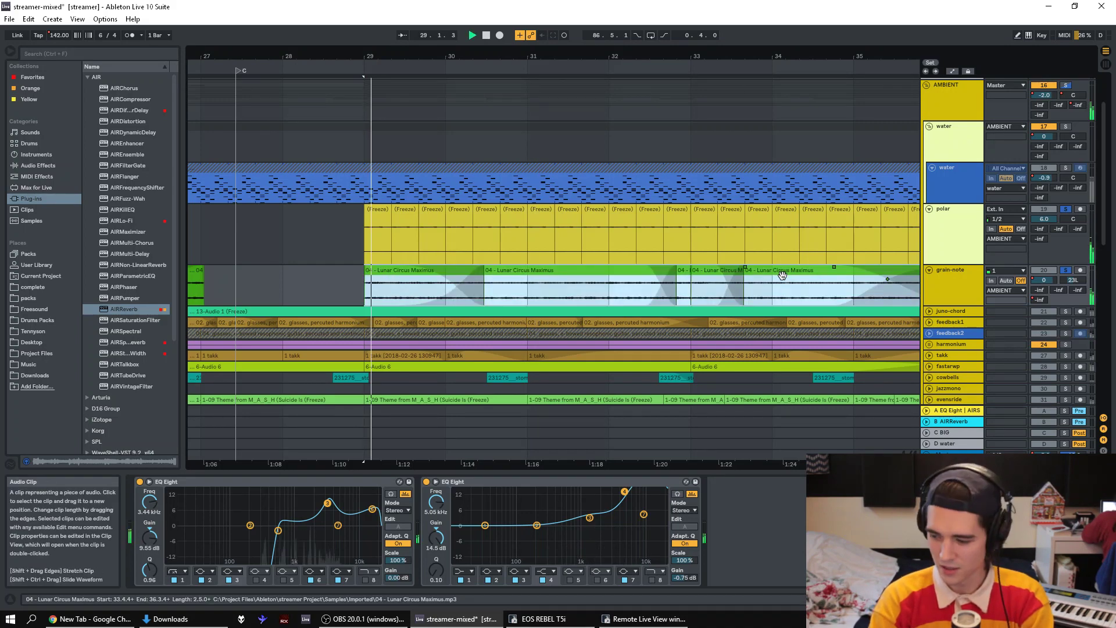
- Solo and unfold the juno-chord track, and play its frozen clip from the drop at bar 21
{"action": "left_click", "coordinate": [1066, 311]}
{"action": "left_click", "coordinate": [929, 311]}
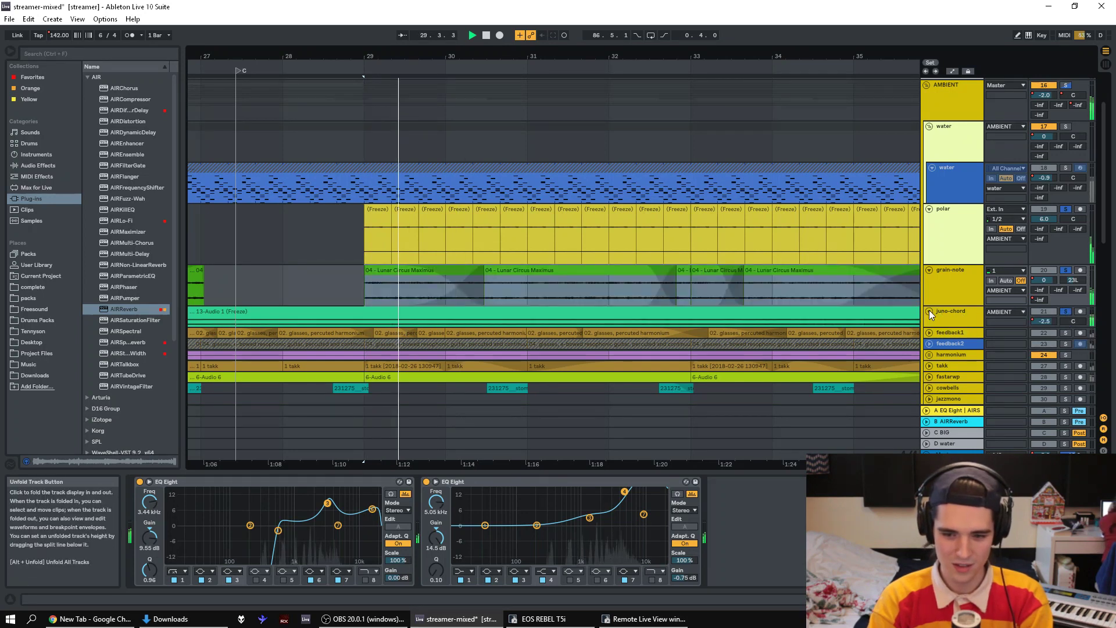
{"action": "left_click", "coordinate": [244, 309]}
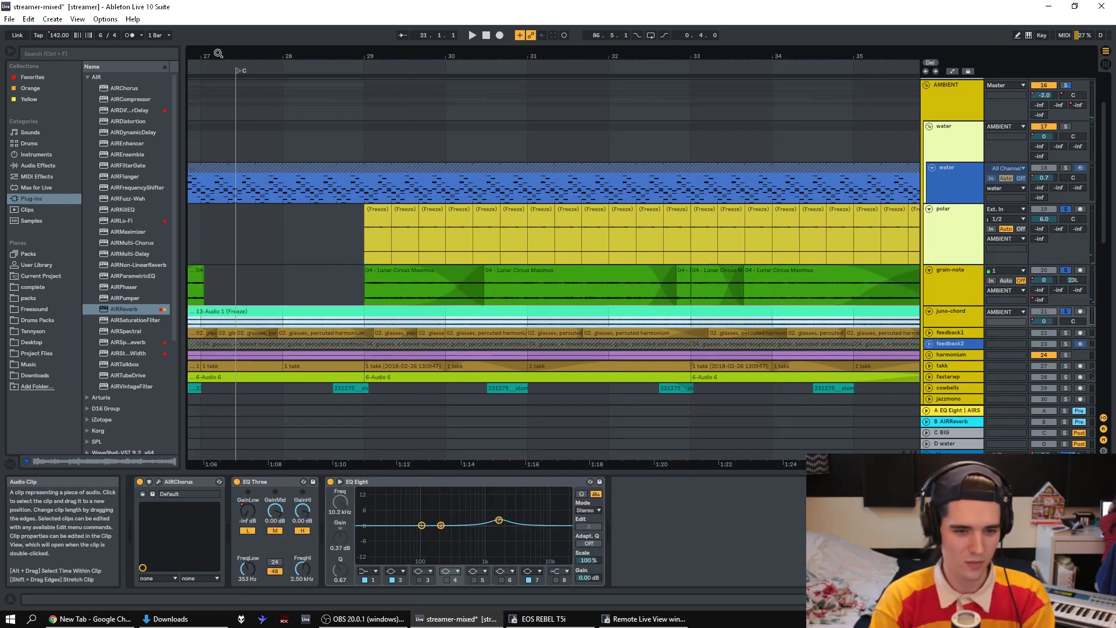
{"action": "left_click_drag", "start_coordinate": [218, 56], "coordinate": [447, 55]}
{"action": "key", "text": "space"}
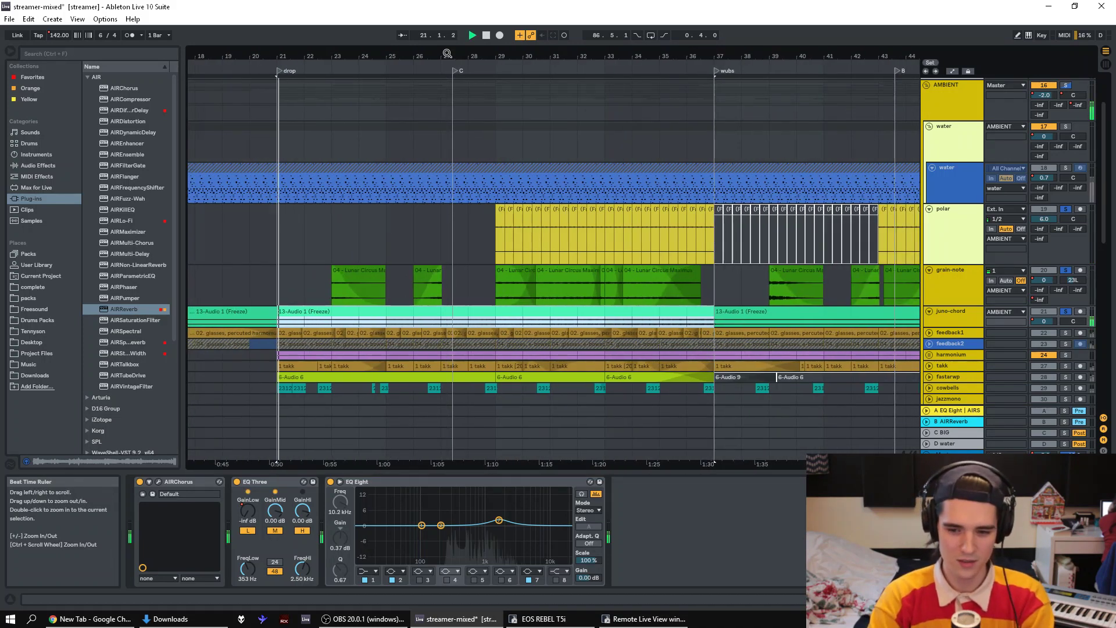
- Solo the feedback1 and feedback2 tracks during playback, and switch the solo over to the harmonium group
{"action": "left_click", "coordinate": [1065, 333]}
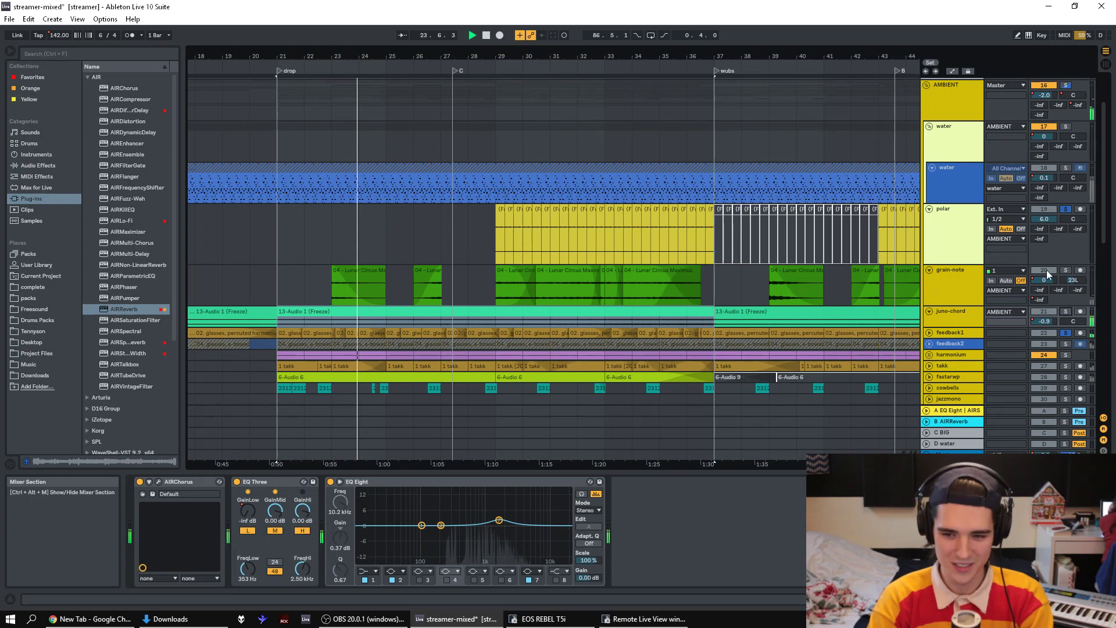
{"action": "left_click", "coordinate": [1066, 355]}
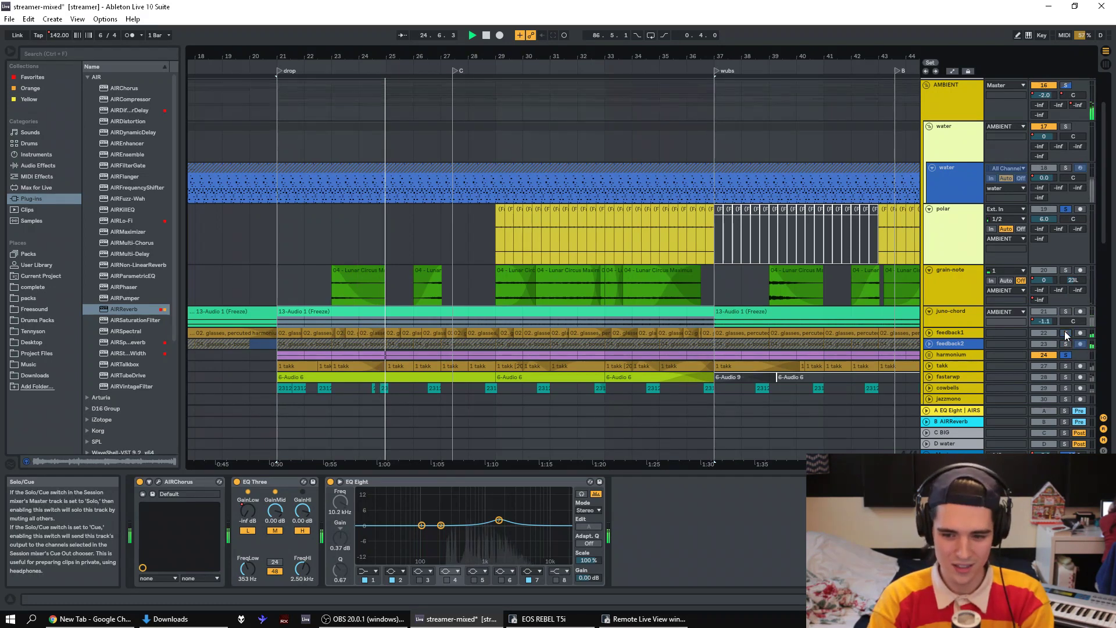
{"action": "key", "text": "space"}
- Unfold the harmonium group and audition its two panned sample tracks from bar 21 and bar 25
{"action": "left_click", "coordinate": [929, 355]}
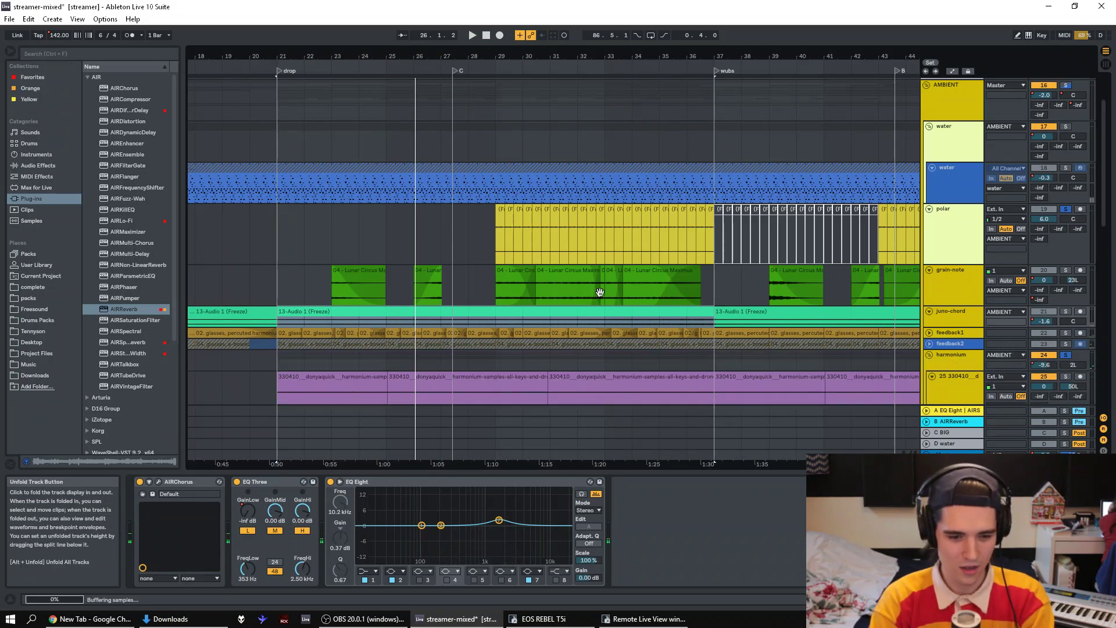
{"action": "left_click_drag", "start_coordinate": [1103, 135], "coordinate": [1106, 182]}
{"action": "key", "text": "space"}
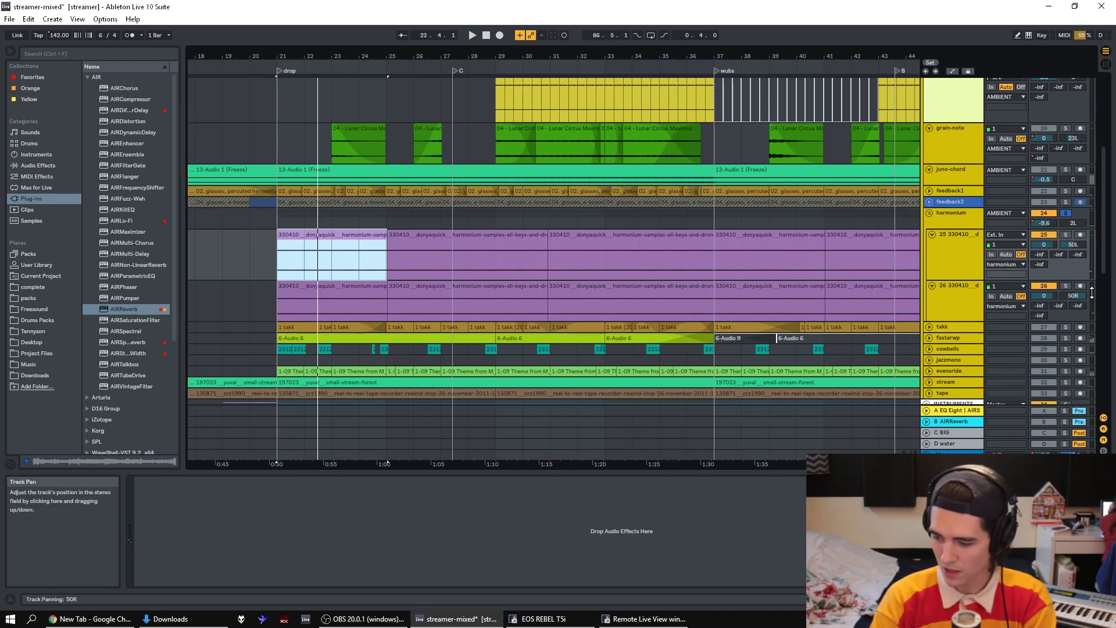
{"action": "key", "text": "space"}
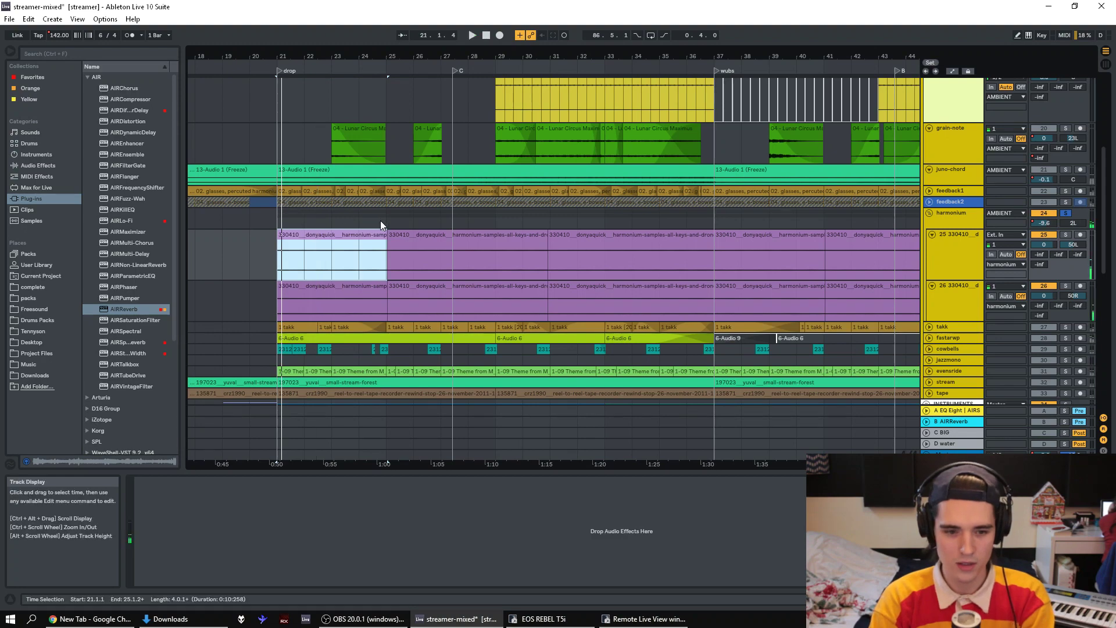
{"action": "key", "text": "space"}
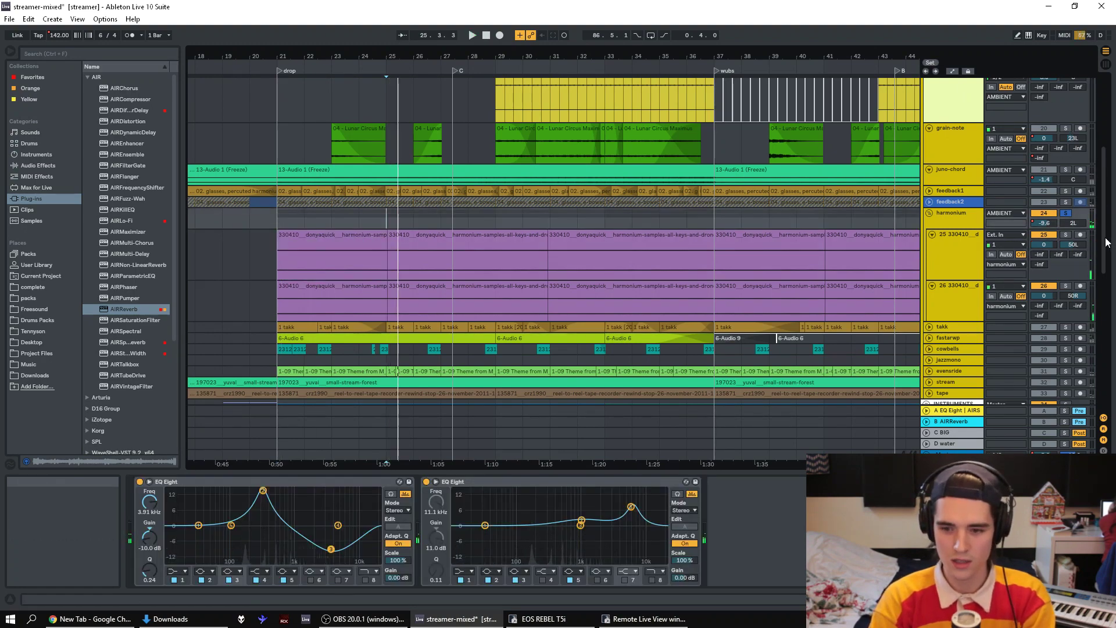
- Show the AMBIENT group's devices, try the Frequency Shifter's fine frequency, and solo the whole group from bar 25
{"action": "left_click_drag", "start_coordinate": [1108, 242], "coordinate": [1108, 206]}
{"action": "scroll", "coordinate": [1107, 205], "scroll_direction": "up", "scroll_amount": 1}
{"action": "scroll", "coordinate": [1107, 180], "scroll_direction": "up", "scroll_amount": 5}
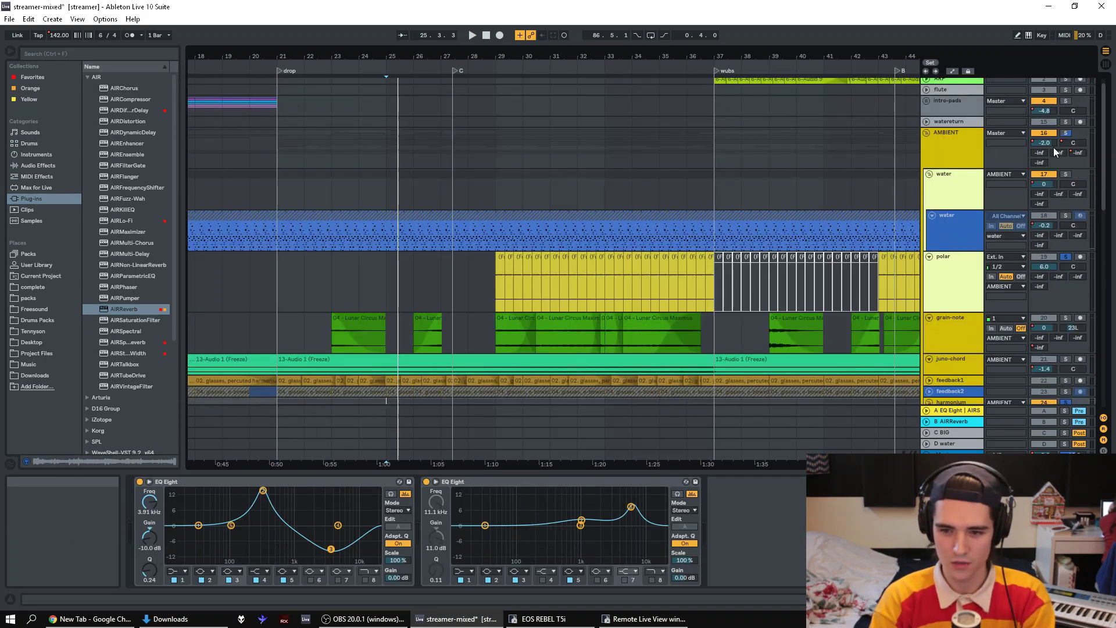
{"action": "left_click", "coordinate": [956, 148]}
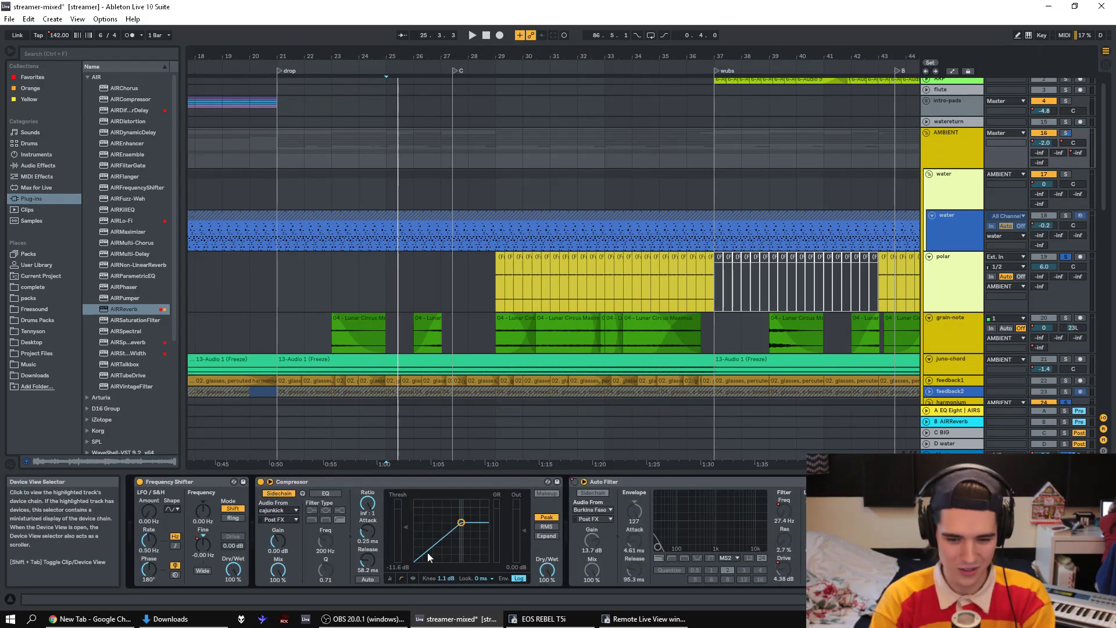
{"action": "left_click_drag", "start_coordinate": [203, 550], "coordinate": [204, 546]}
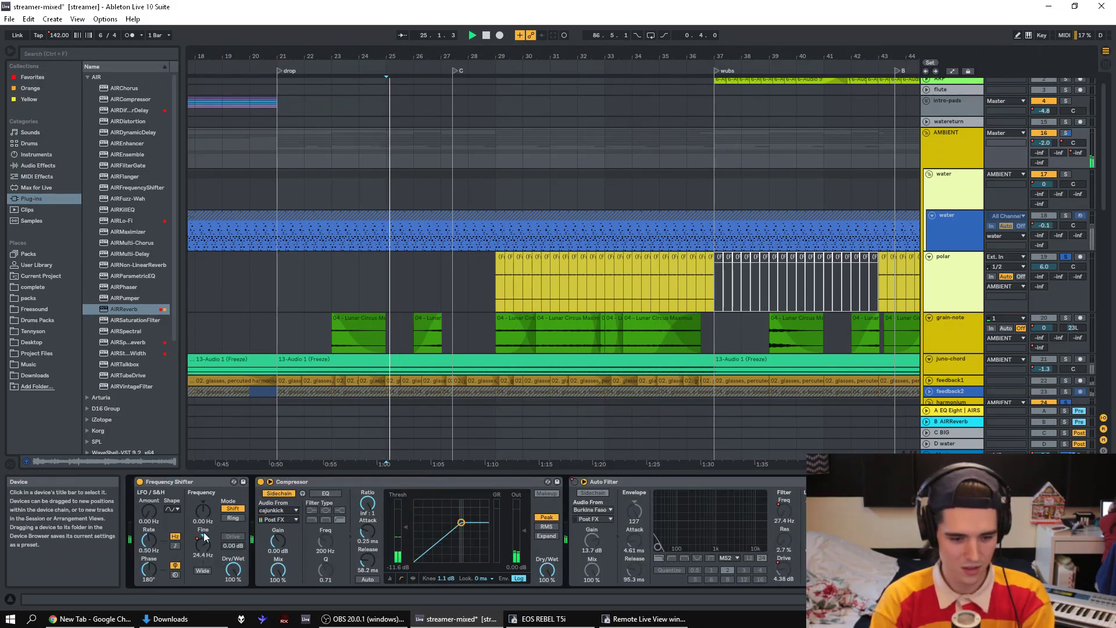
{"action": "left_click", "coordinate": [1066, 133]}
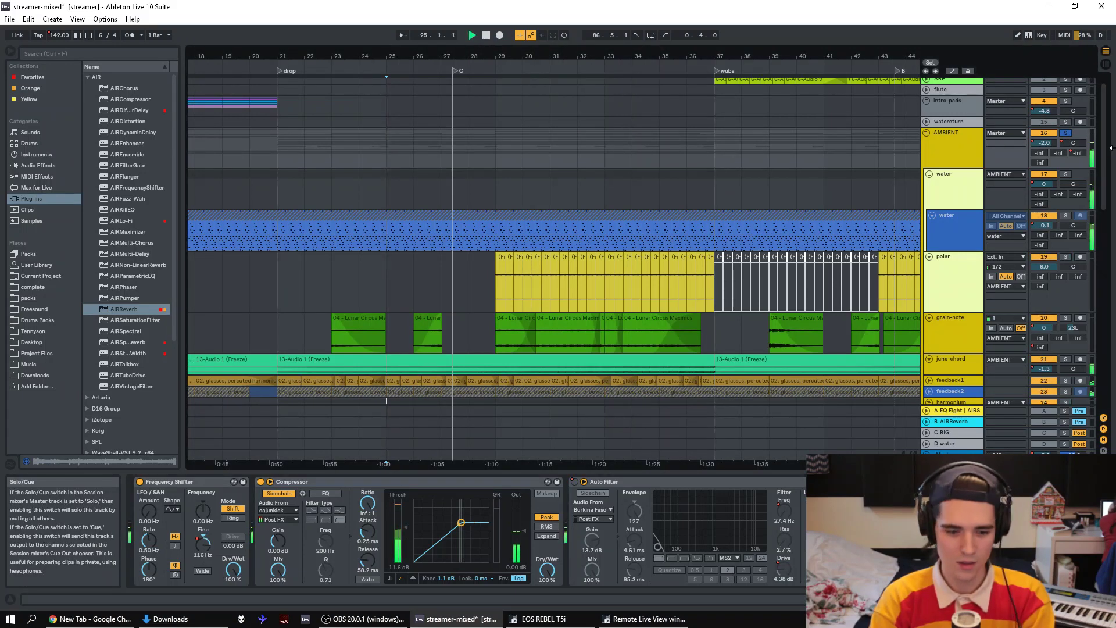
- Solo the evensride track during playback and show its EQ Eight and Erosion devices
{"action": "scroll", "coordinate": [1107, 236], "scroll_direction": "down", "scroll_amount": 5}
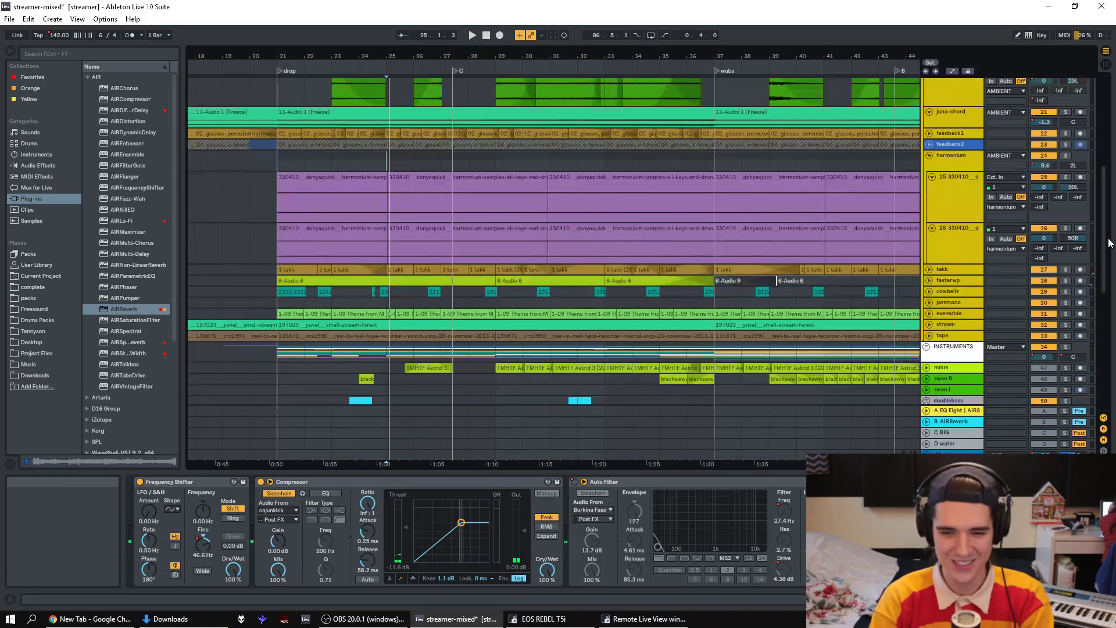
{"action": "left_click", "coordinate": [1065, 312]}
{"action": "left_click", "coordinate": [1065, 313]}
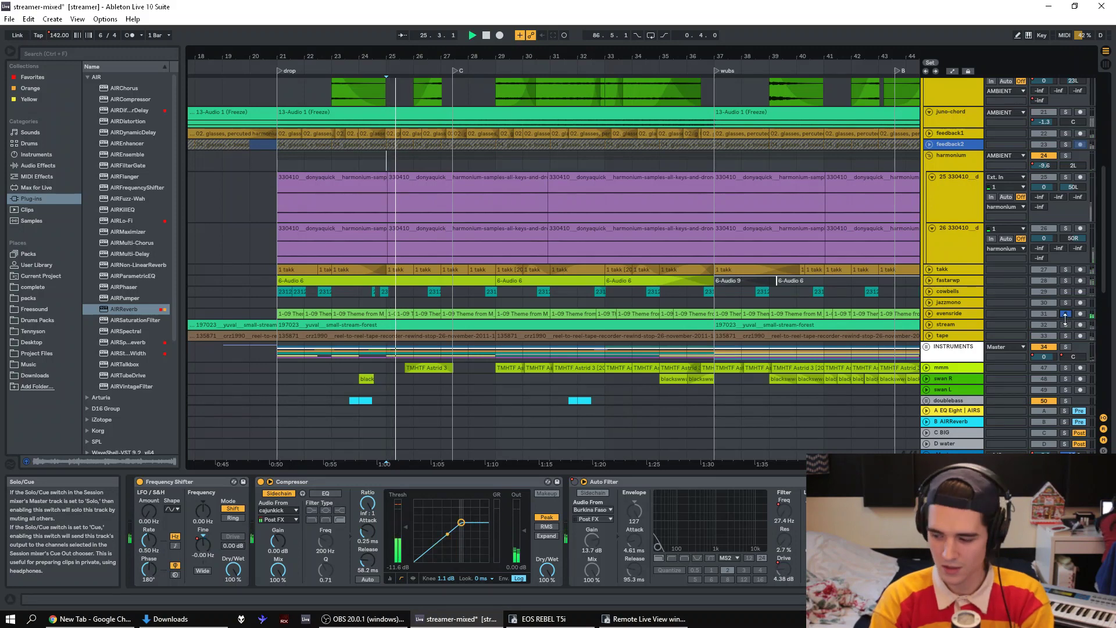
{"action": "left_click", "coordinate": [946, 313]}
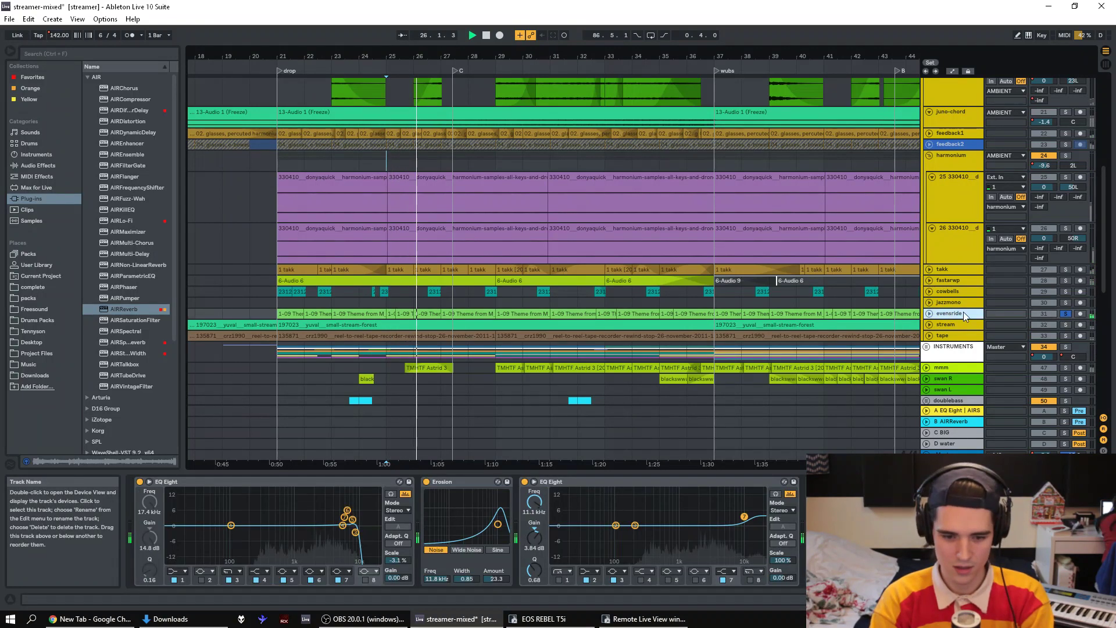
- Audition the stream, tape and jazzmono tracks by toggling their solos during playback, and unsolo evensride
{"action": "left_click", "coordinate": [1064, 325]}
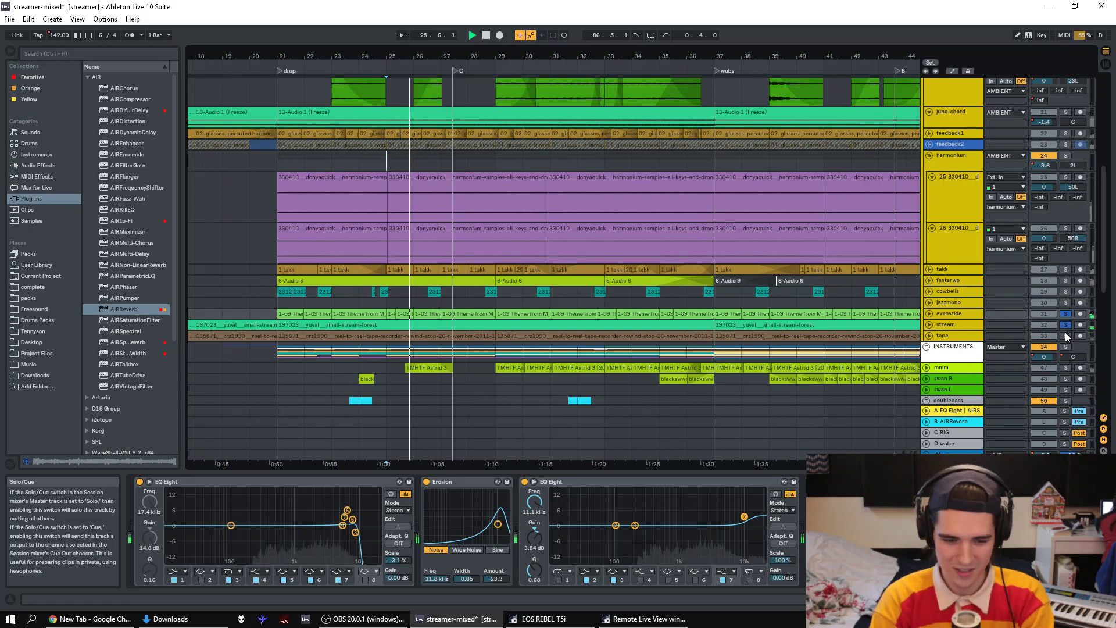
{"action": "left_click", "coordinate": [1065, 334]}
{"action": "left_click", "coordinate": [1066, 325]}
{"action": "left_click", "coordinate": [1065, 303]}
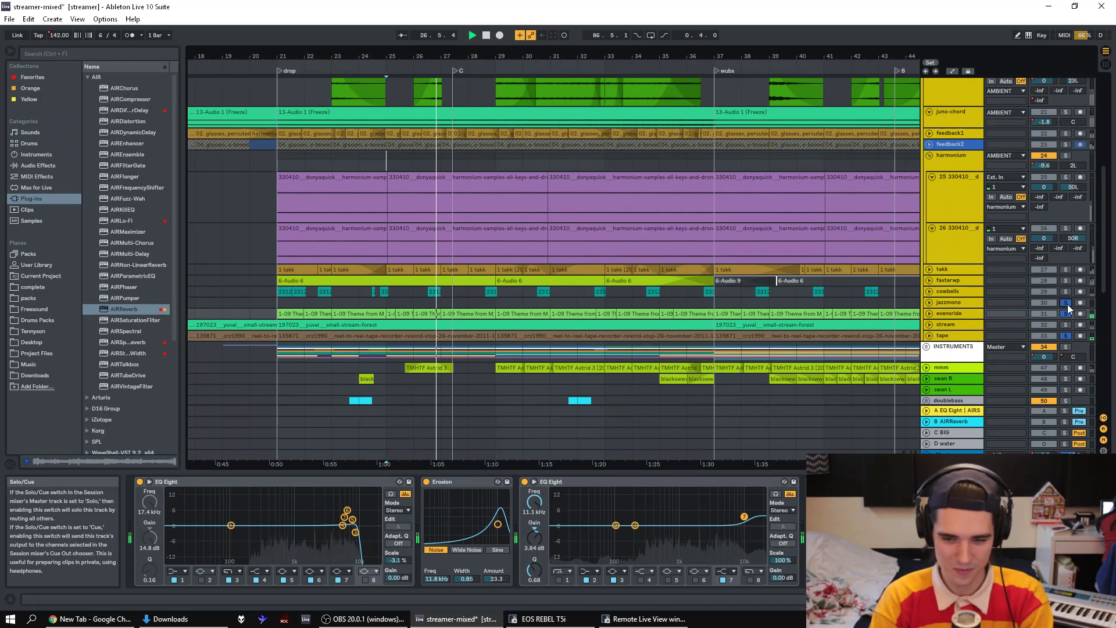
{"action": "left_click", "coordinate": [1067, 314]}
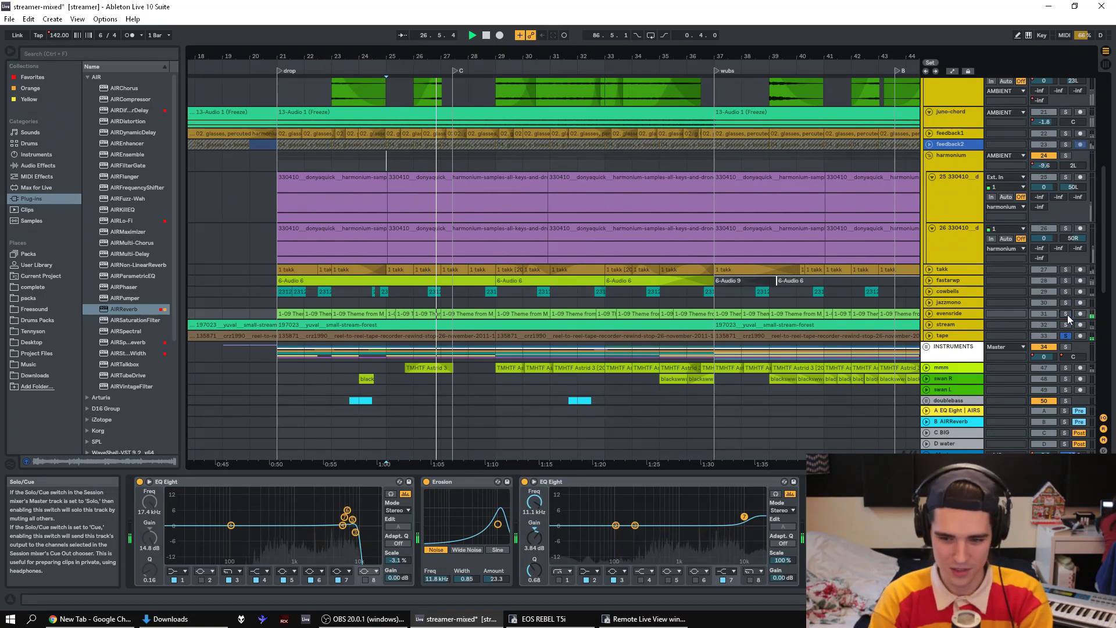
- Solo takk in place of tape, replace it with a solo of fastarwp, and unfold the fastarwp track
{"action": "left_click", "coordinate": [1066, 269]}
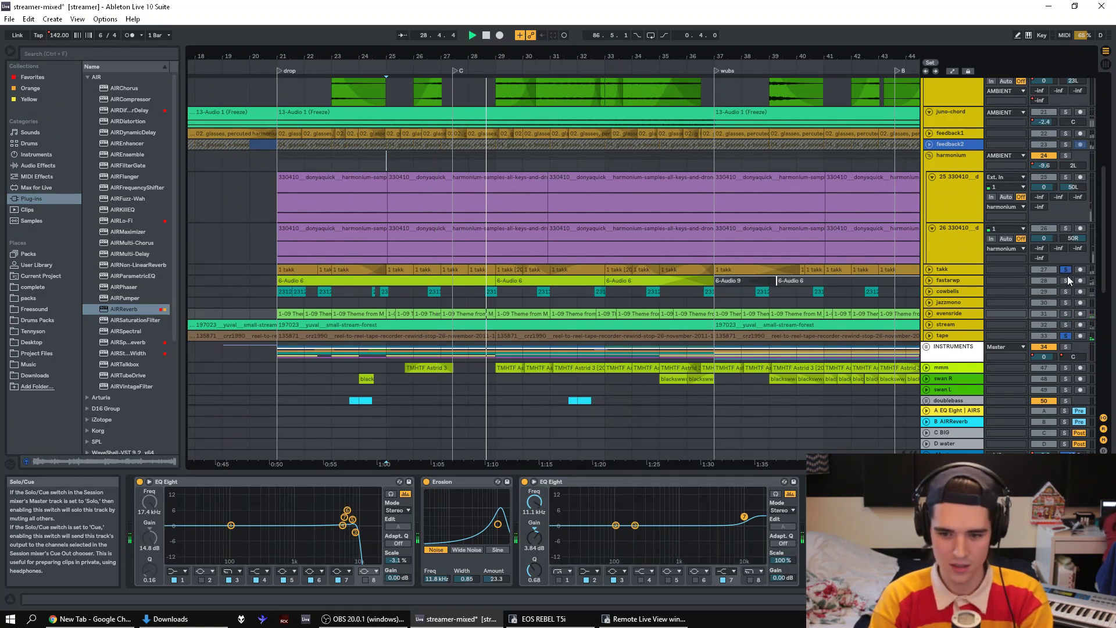
{"action": "left_click", "coordinate": [1066, 336]}
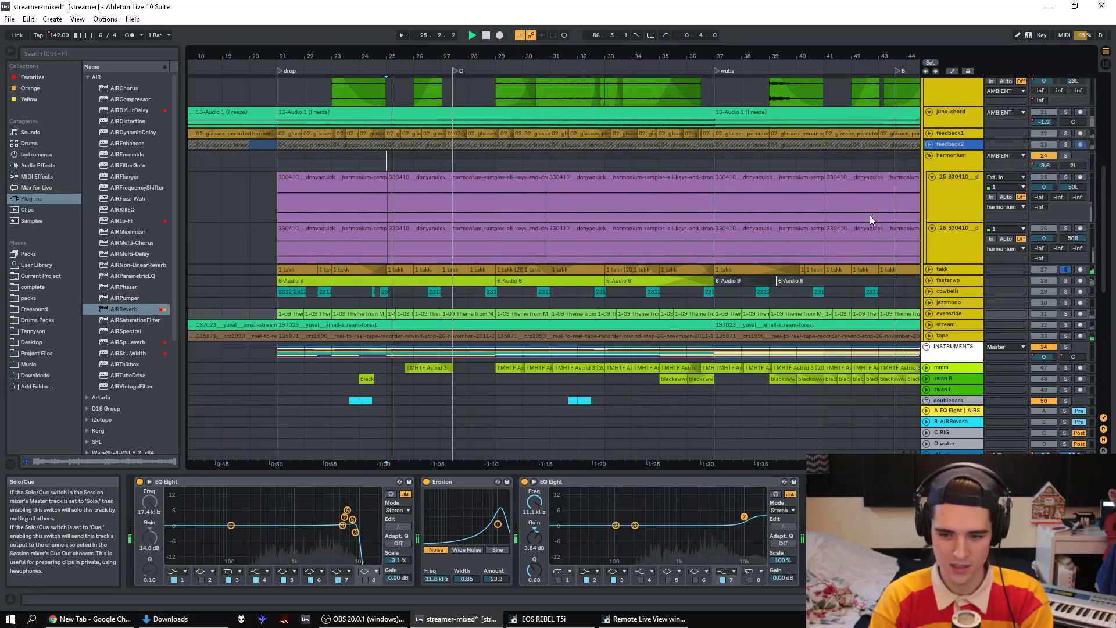
{"action": "left_click", "coordinate": [1064, 281]}
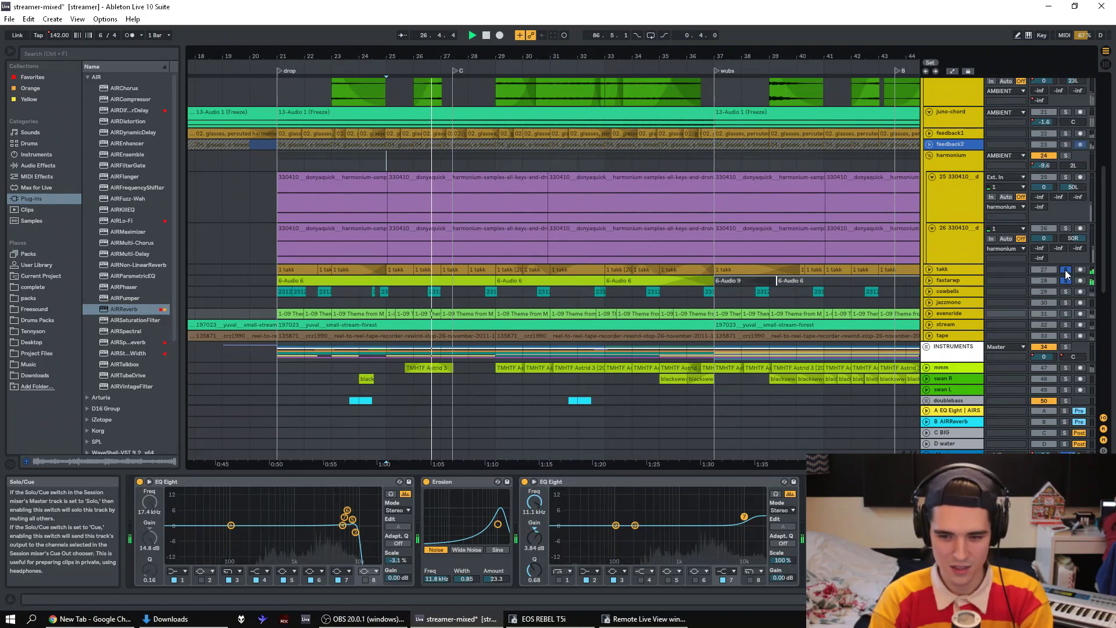
{"action": "left_click", "coordinate": [1065, 269]}
{"action": "left_click", "coordinate": [929, 280]}
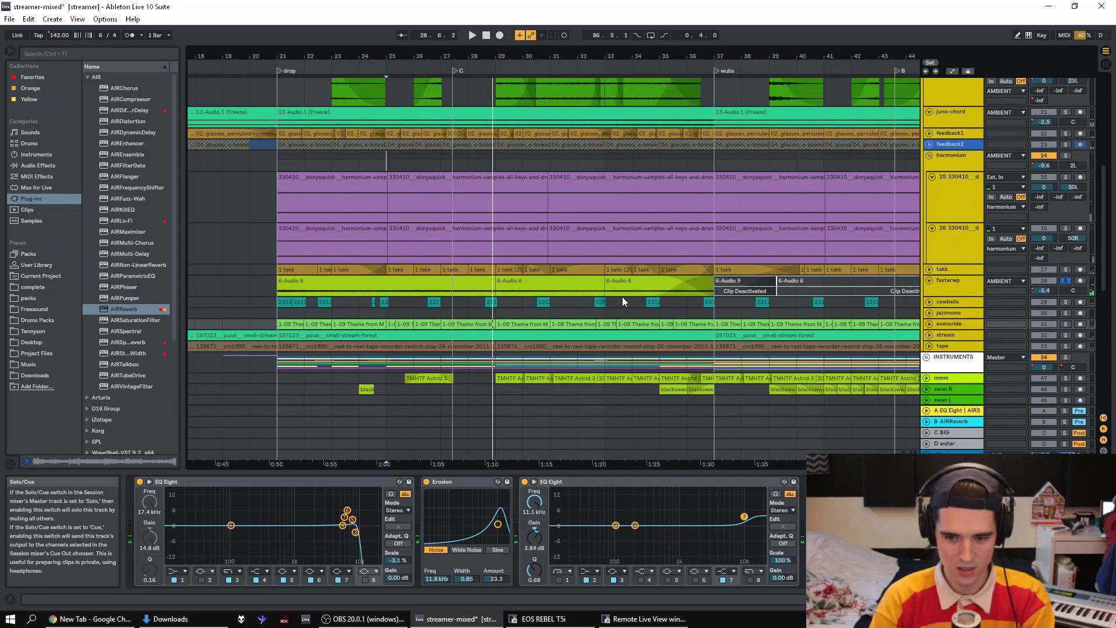
- Unsolo fastarwp and fold the whole AMBIENT group while the full mix plays from bar 25
{"action": "left_click", "coordinate": [1066, 282]}
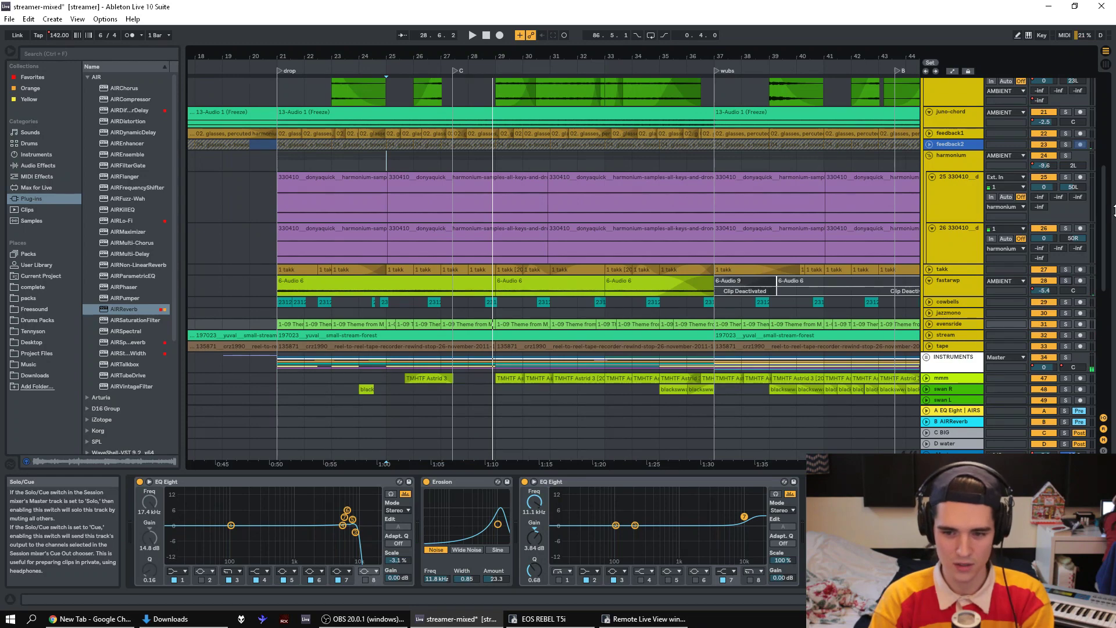
{"action": "scroll", "coordinate": [1102, 149], "scroll_direction": "up", "scroll_amount": 10}
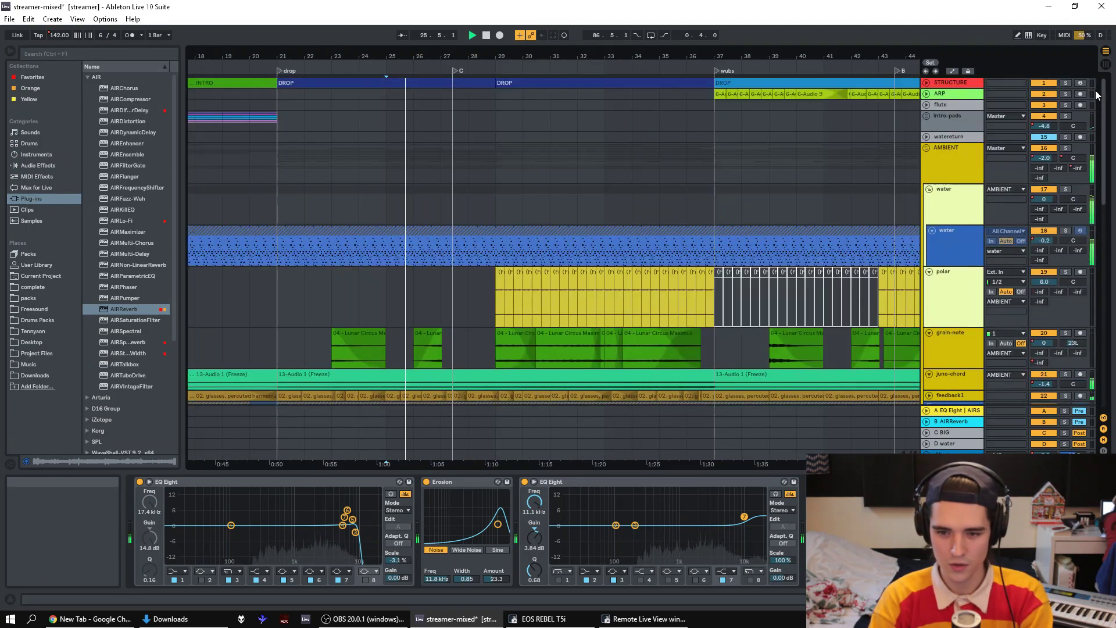
{"action": "left_click", "coordinate": [926, 148]}
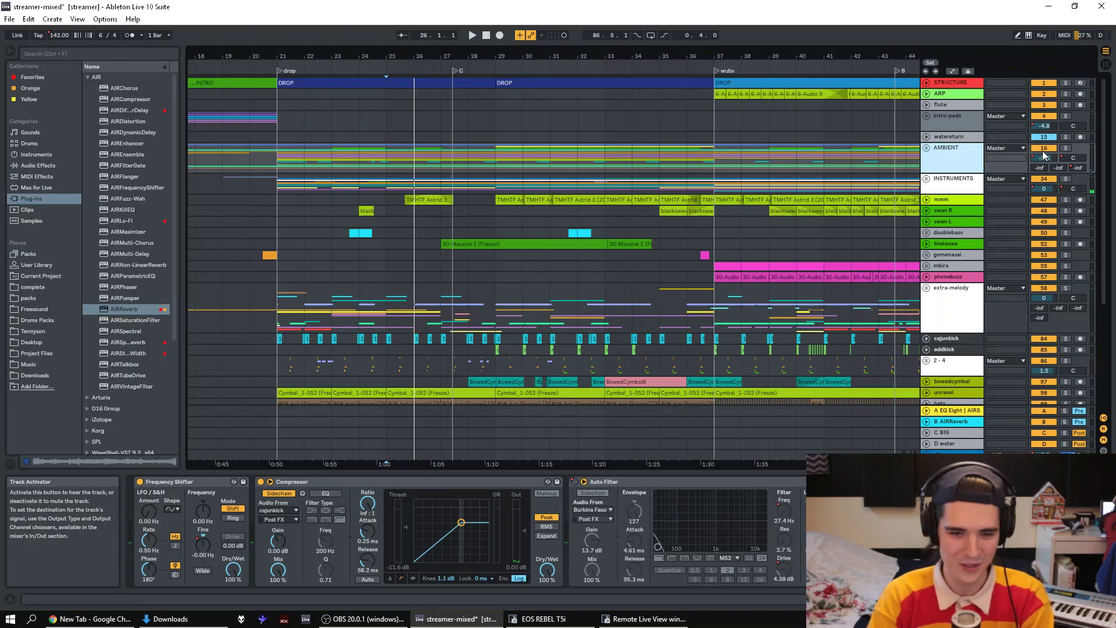
- Play the full mix from the second DROP section at bar 29, solo the AMBIENT group during playback, and stop
{"action": "left_click", "coordinate": [496, 163]}
{"action": "key", "text": "space"}
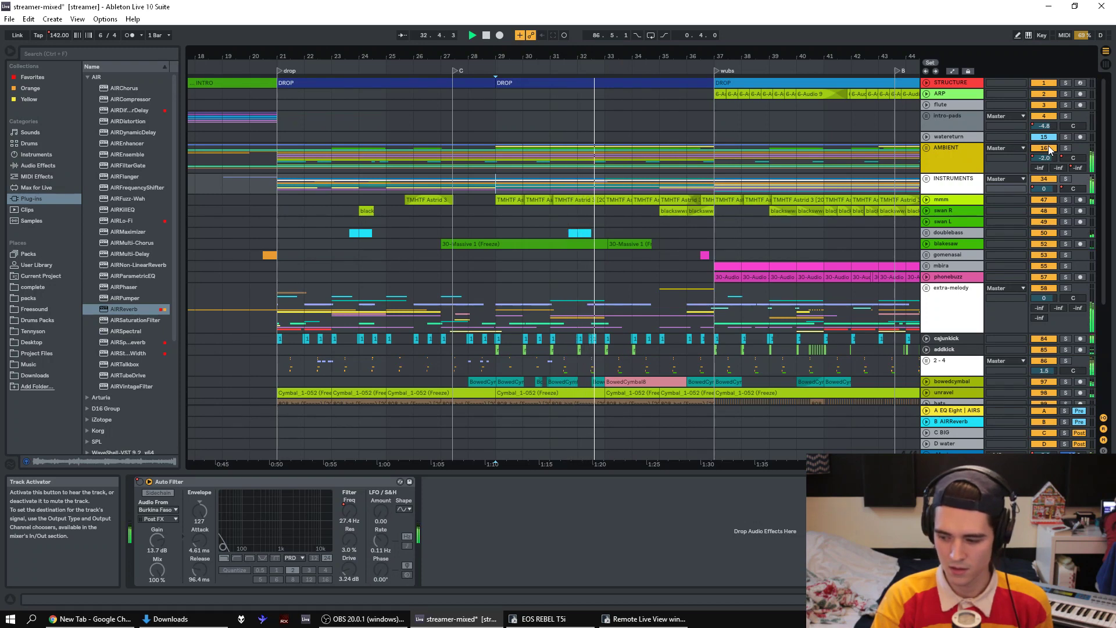
{"action": "left_click", "coordinate": [1066, 149]}
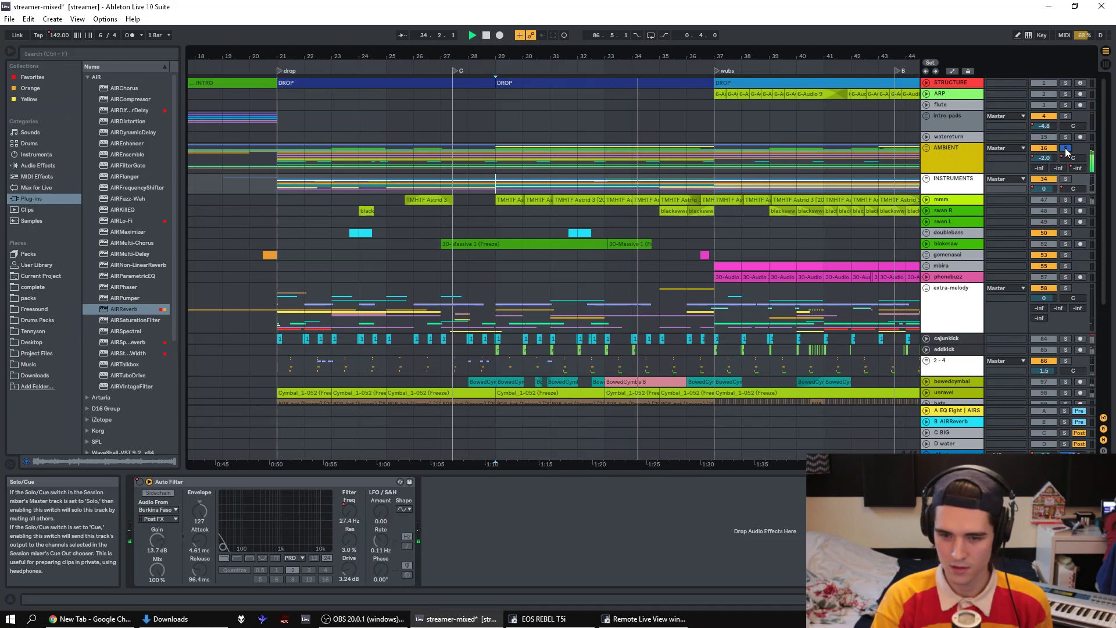
{"action": "key", "text": "space"}
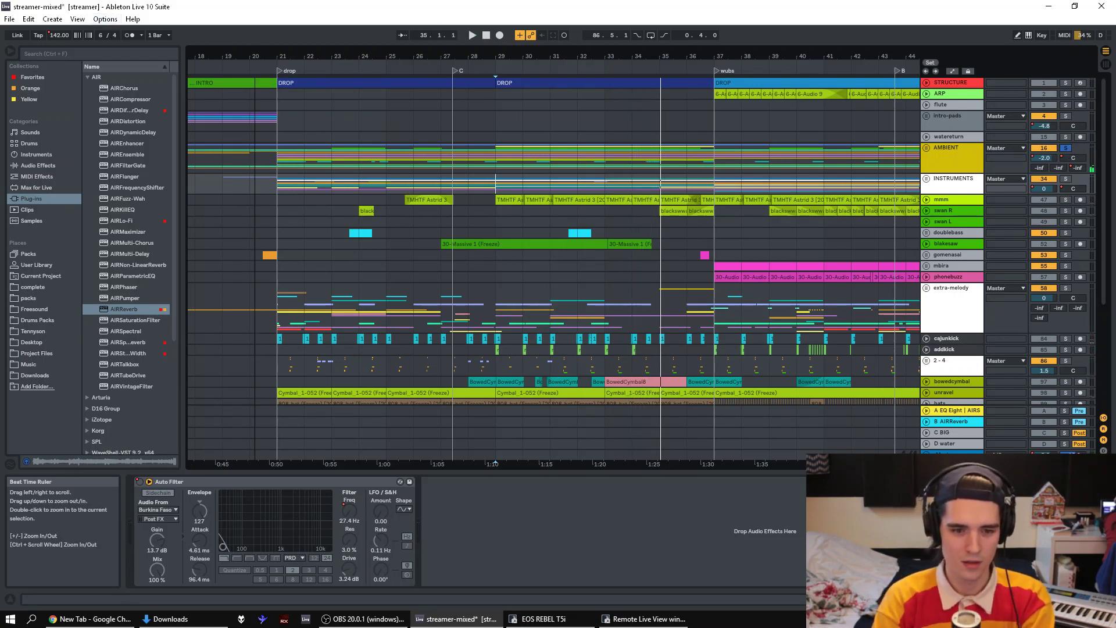
- Play the soloed AMBIENT group from the INTRO at bar 9 and audition the intro-pads group by toggling its solo
{"action": "left_click_drag", "start_coordinate": [583, 88], "coordinate": [583, 63]}
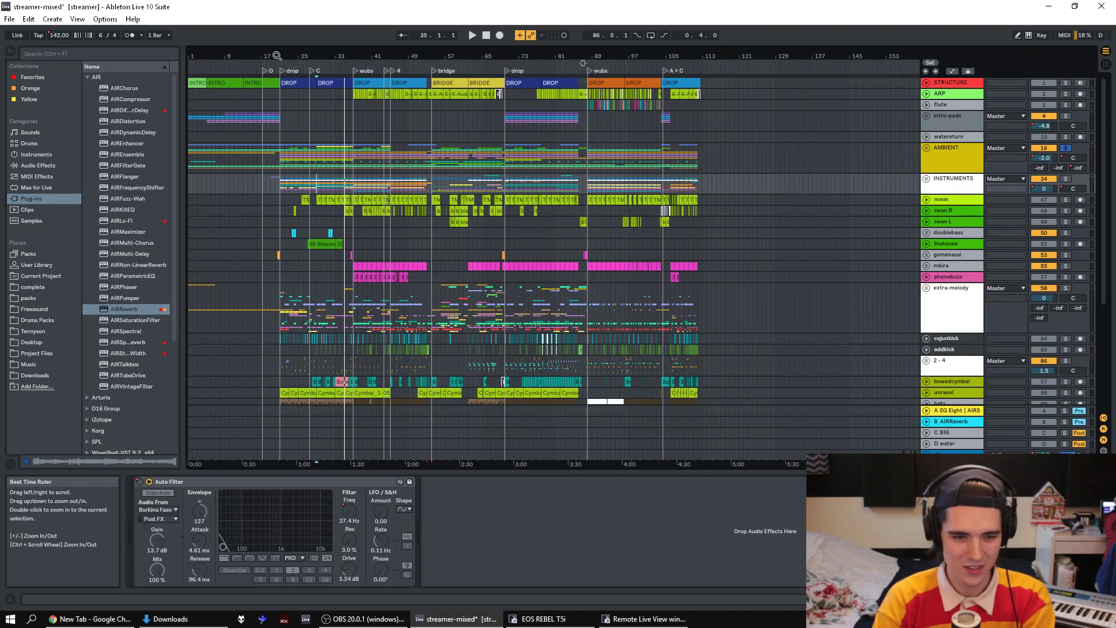
{"action": "left_click", "coordinate": [249, 154]}
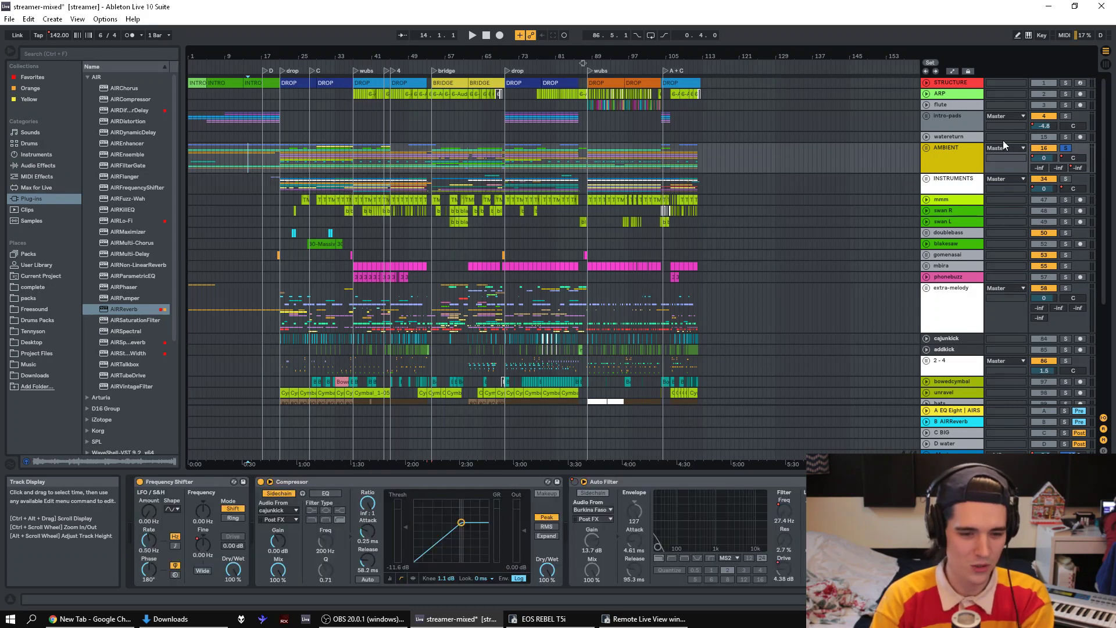
{"action": "left_click", "coordinate": [225, 156]}
{"action": "key", "text": "space"}
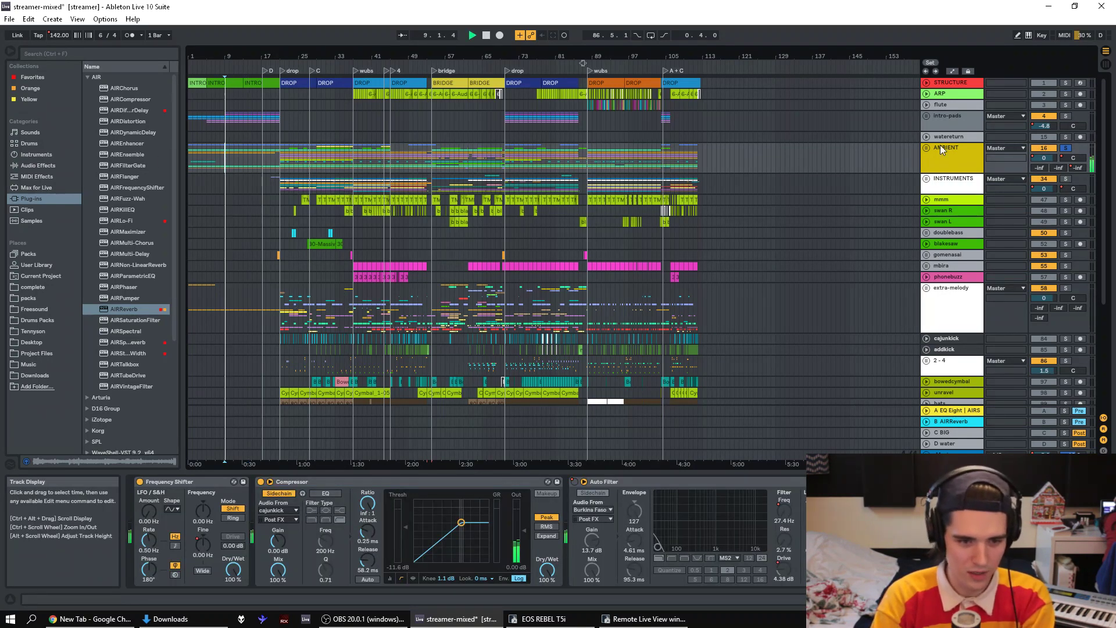
{"action": "left_click", "coordinate": [1068, 117]}
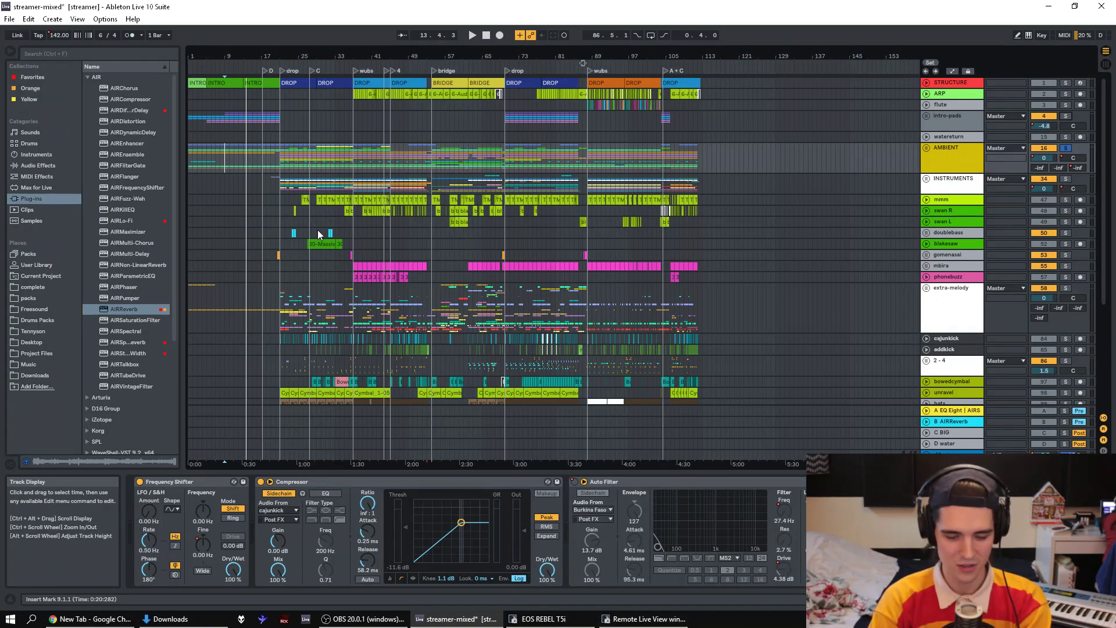
- Unsolo the AMBIENT group and briefly play the full mix from the drop at bar 21
{"action": "left_click", "coordinate": [283, 207]}
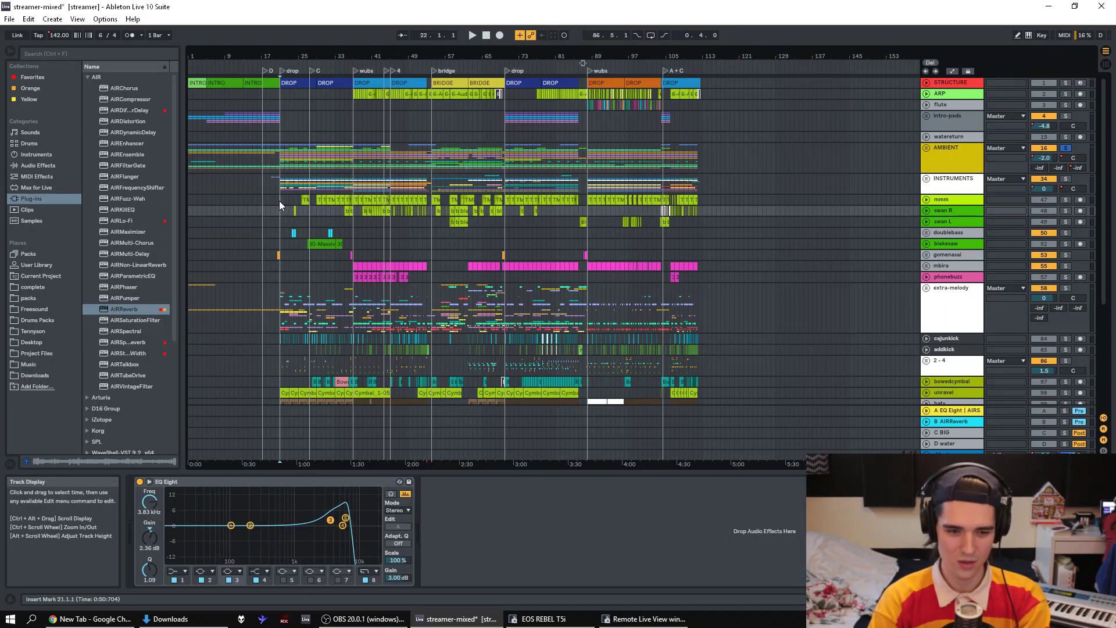
{"action": "left_click", "coordinate": [279, 201]}
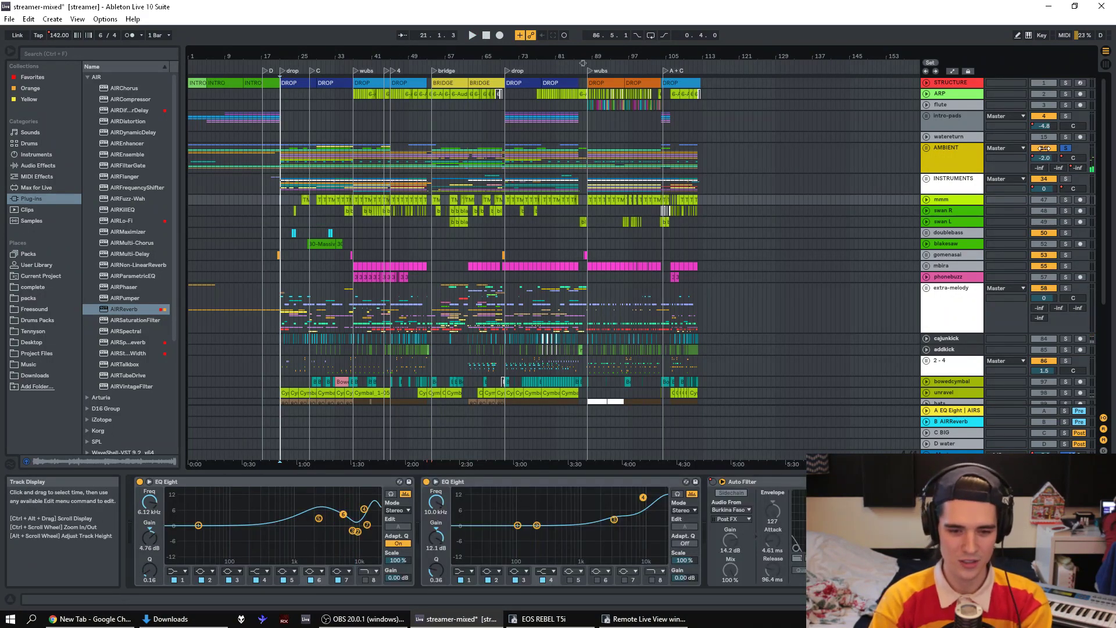
{"action": "left_click", "coordinate": [1066, 150]}
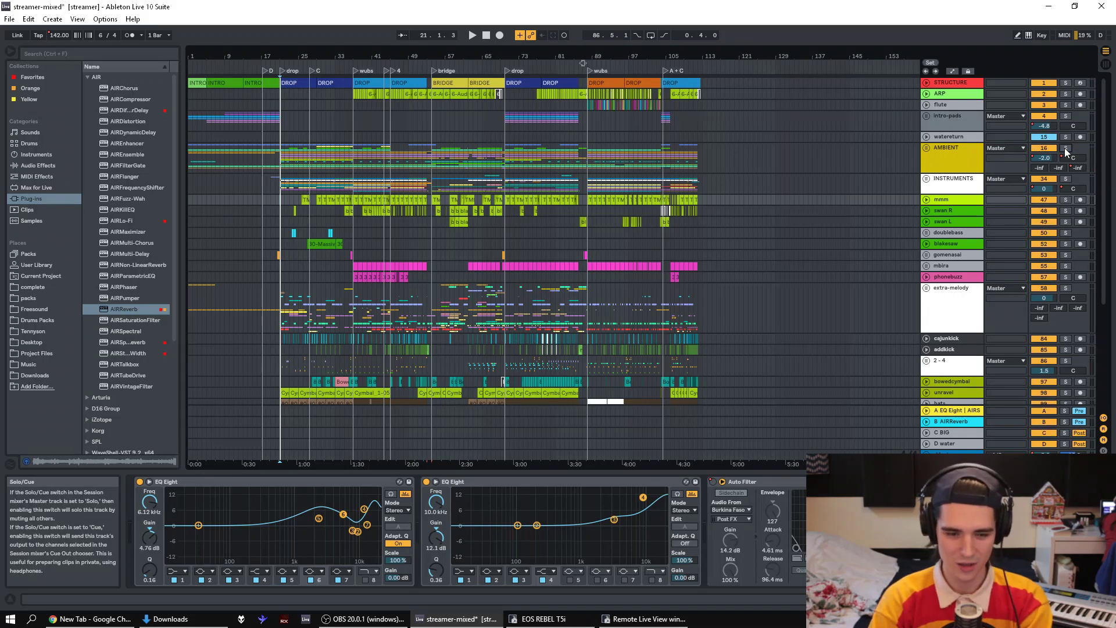
{"action": "key", "text": "space"}
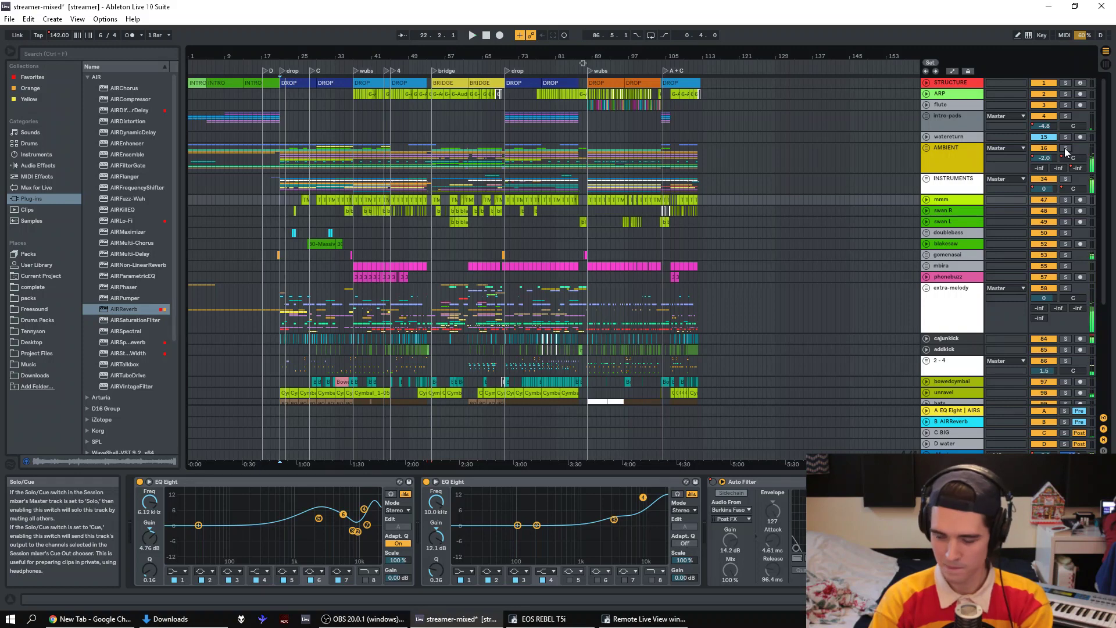
- Solo the ARP track and play it from the start of the wubs section at bar 37
{"action": "left_click", "coordinate": [354, 105]}
{"action": "left_click", "coordinate": [1066, 94]}
{"action": "key", "text": "space"}
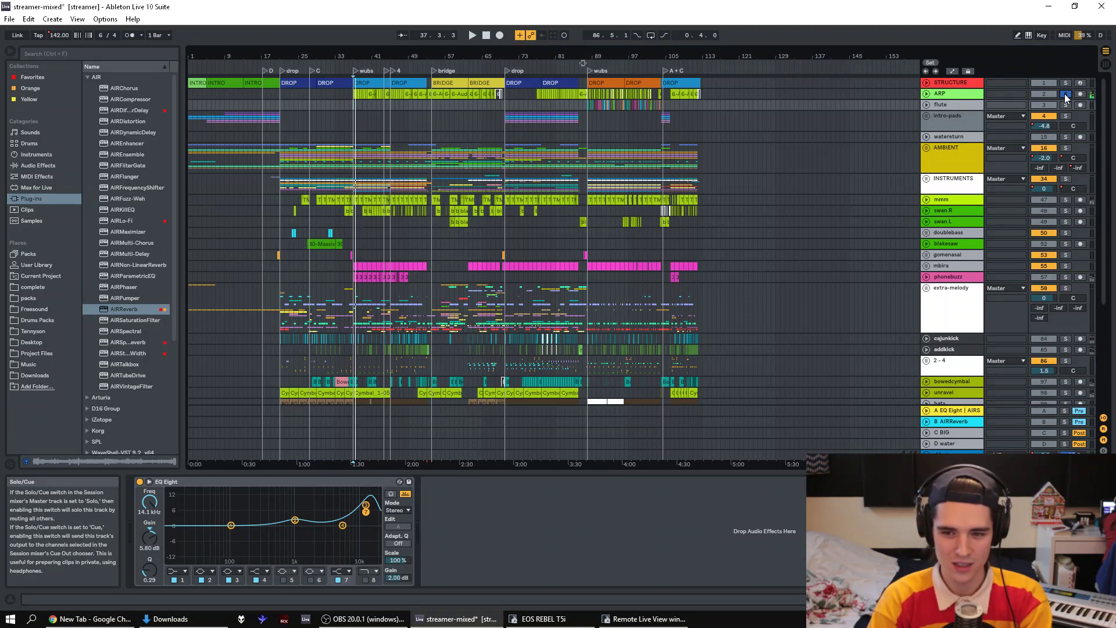
{"action": "left_click", "coordinate": [948, 93]}
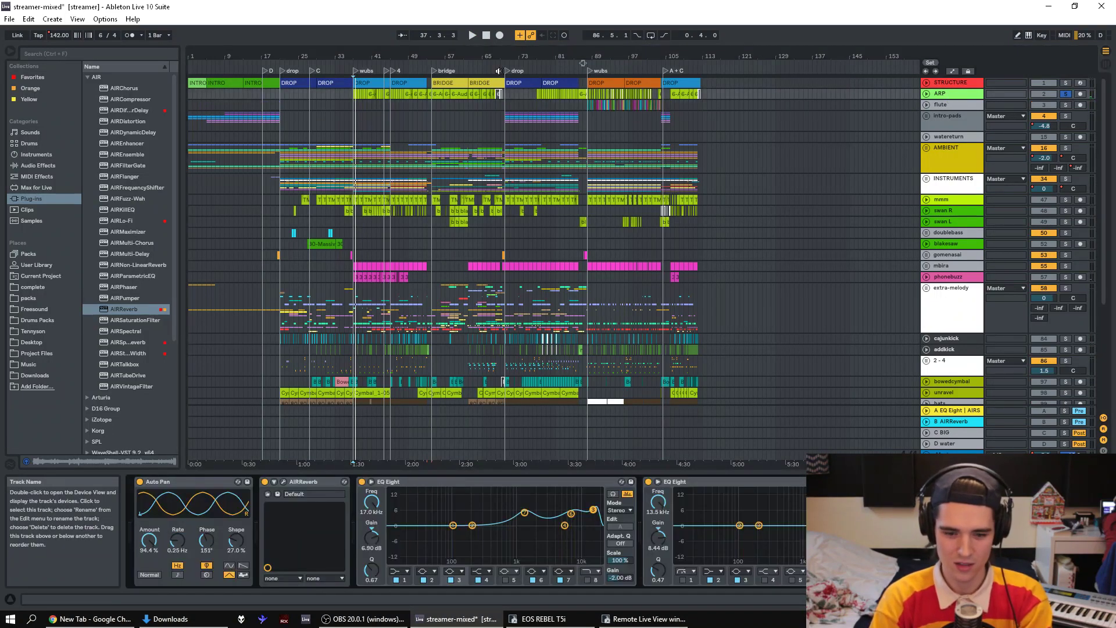
{"action": "left_click", "coordinate": [365, 107]}
{"action": "left_click_drag", "start_coordinate": [359, 54], "coordinate": [359, 60]}
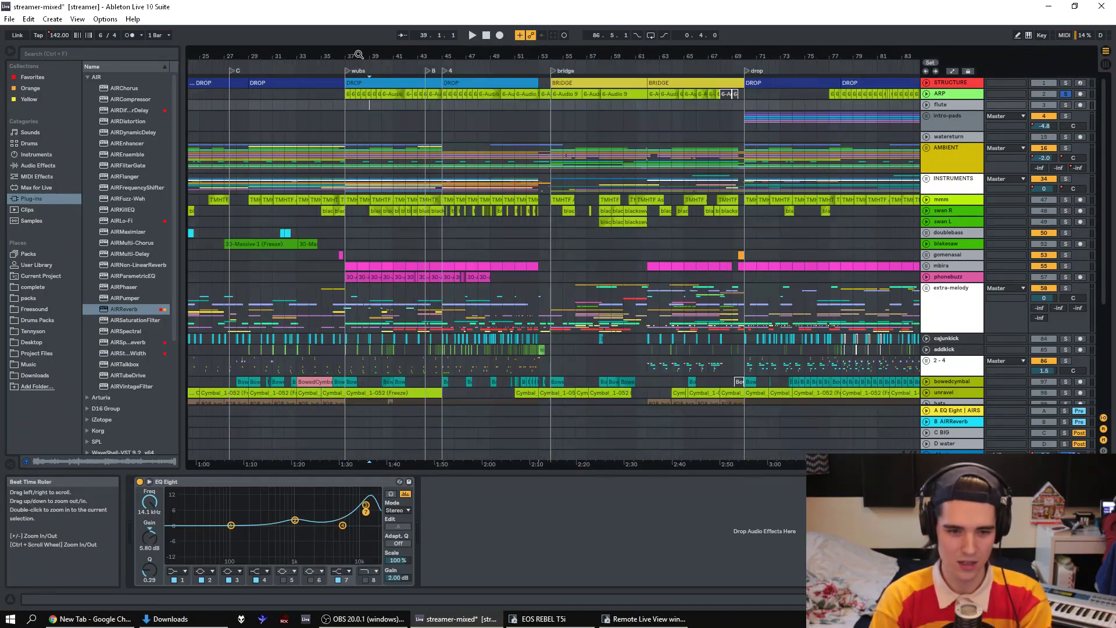
{"action": "left_click", "coordinate": [347, 103]}
{"action": "key", "text": "space"}
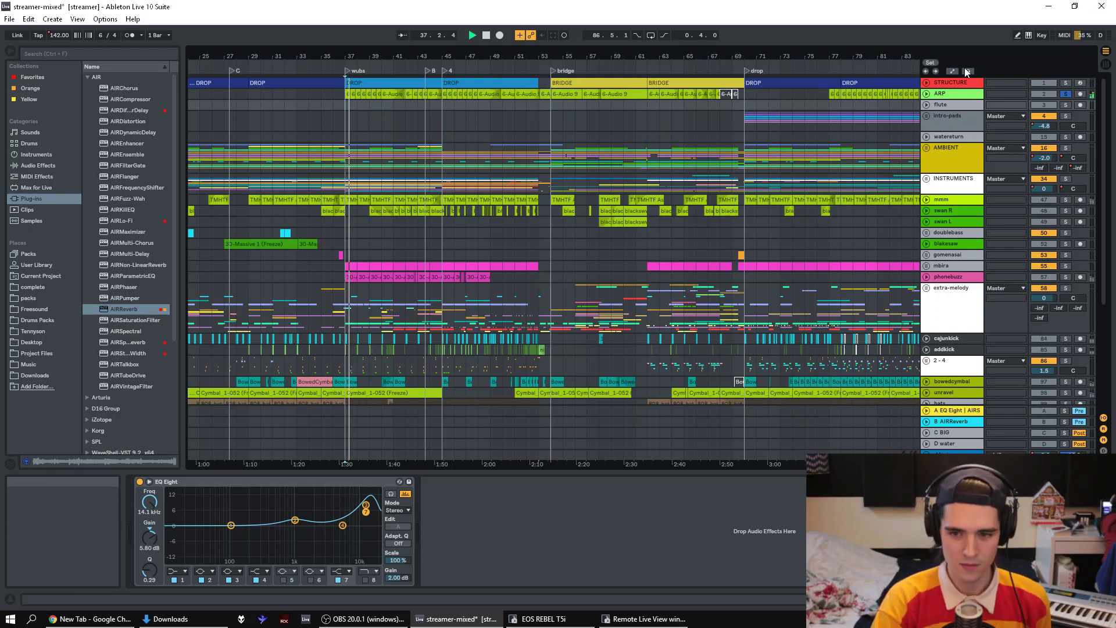
- Show the ARP track's devices, bypass and re-enable its AIRReverb during playback, and unsolo the track before stopping
{"action": "left_click", "coordinate": [960, 95]}
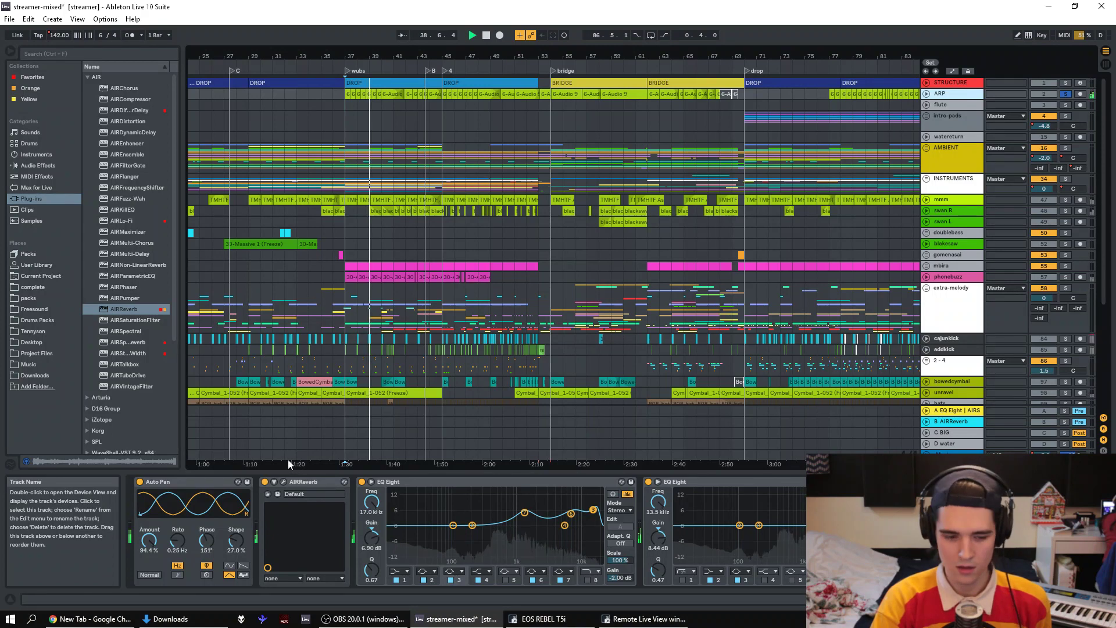
{"action": "left_click", "coordinate": [264, 482]}
{"action": "left_click", "coordinate": [264, 482]}
{"action": "left_click", "coordinate": [1069, 93]}
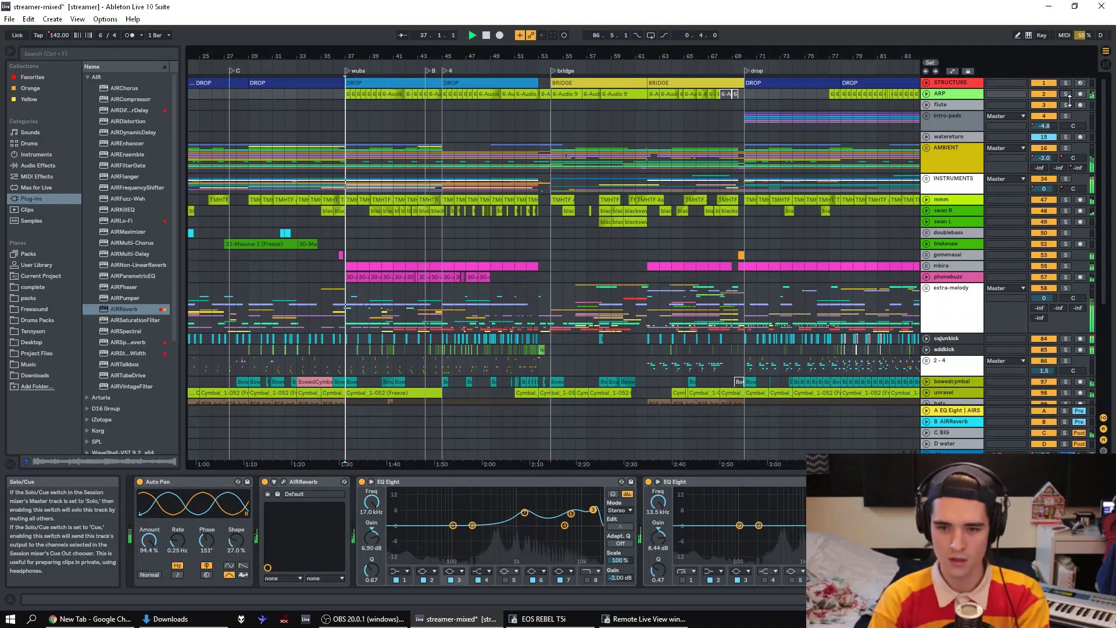
{"action": "key", "text": "space"}
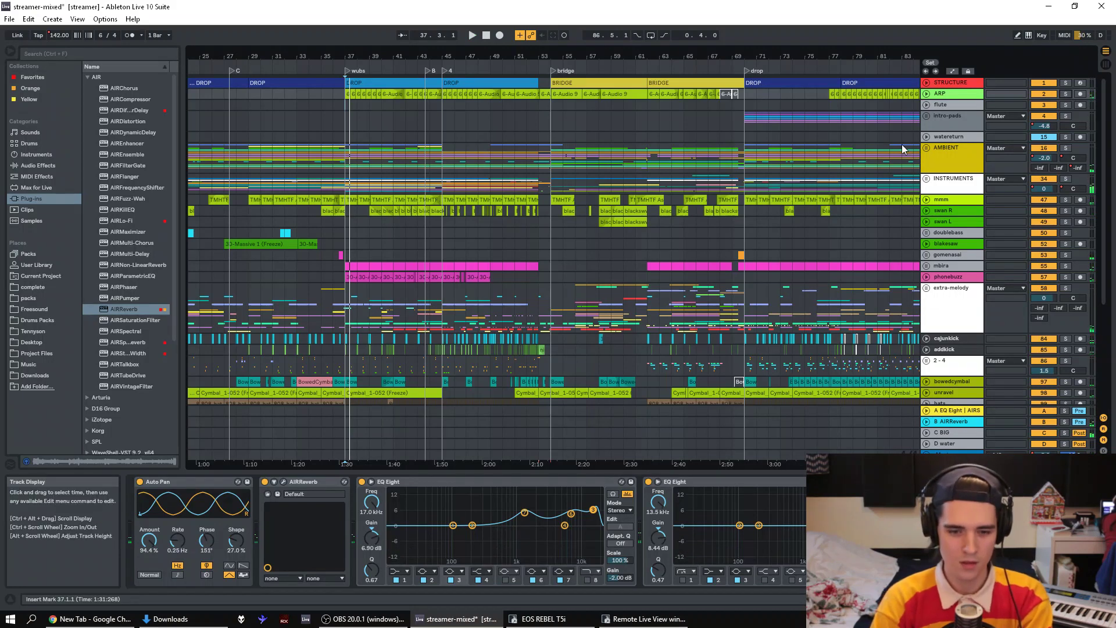
- Solo and unfold the INSTRUMENTS group, and play it from the drop at bar 21
{"action": "left_click", "coordinate": [1066, 180]}
{"action": "left_click", "coordinate": [926, 179]}
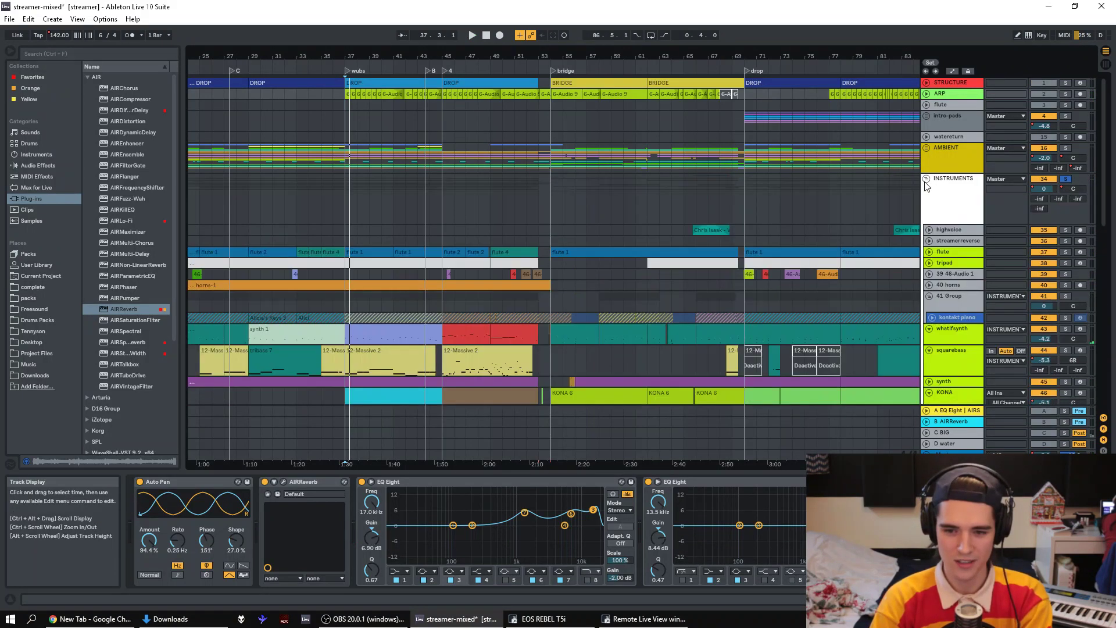
{"action": "left_click_drag", "start_coordinate": [301, 55], "coordinate": [503, 55]}
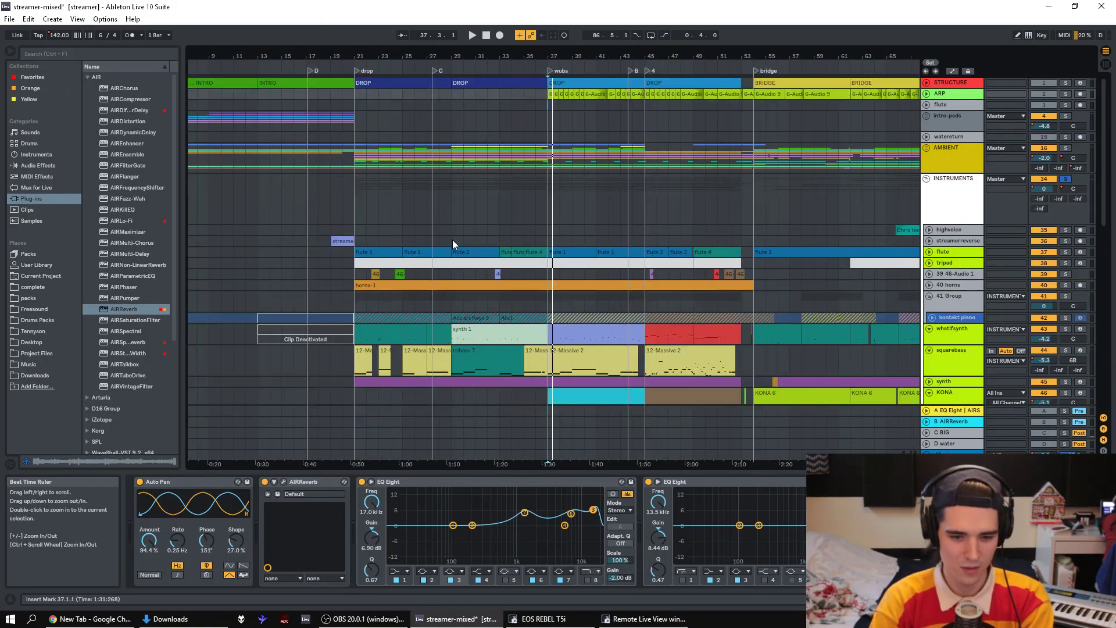
{"action": "left_click", "coordinate": [389, 326]}
{"action": "left_click", "coordinate": [717, 336], "text": "shift"}
{"action": "key", "text": "space"}
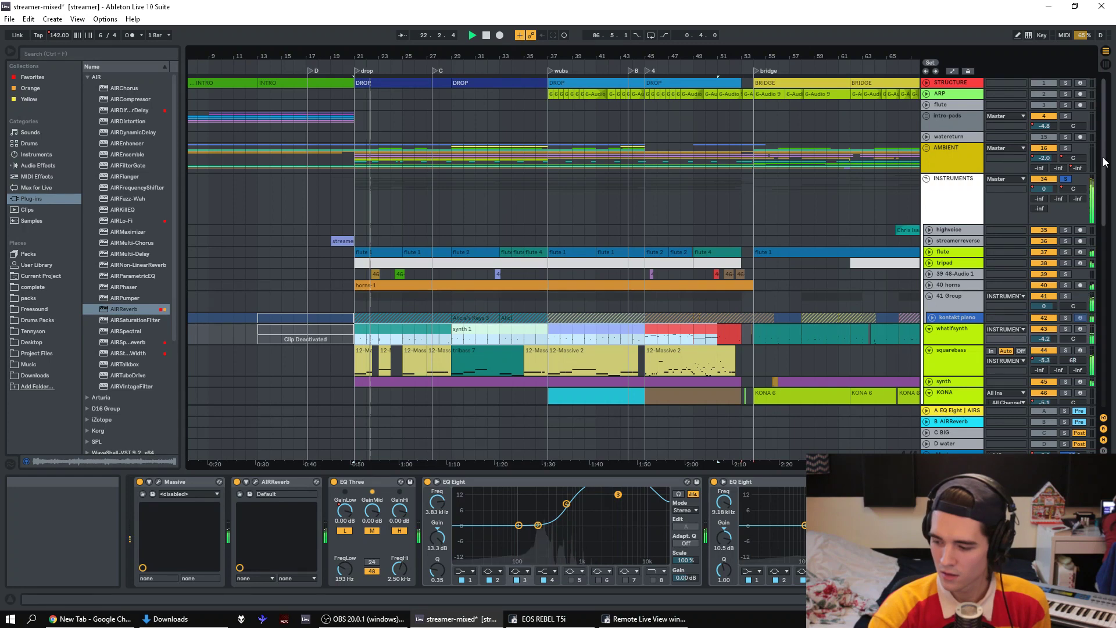
- Play the soloed INSTRUMENTS group from bar 22 and show the devices of the highvoice and flute tracks
{"action": "left_click_drag", "start_coordinate": [1104, 173], "coordinate": [1104, 176]}
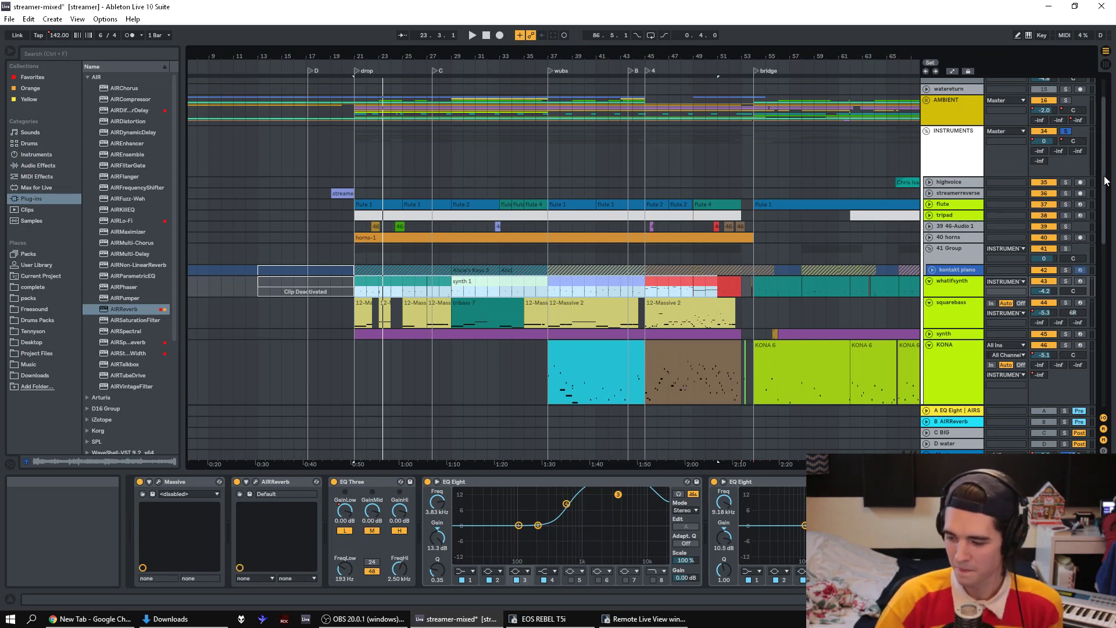
{"action": "key", "text": "space"}
{"action": "left_click", "coordinate": [365, 251]}
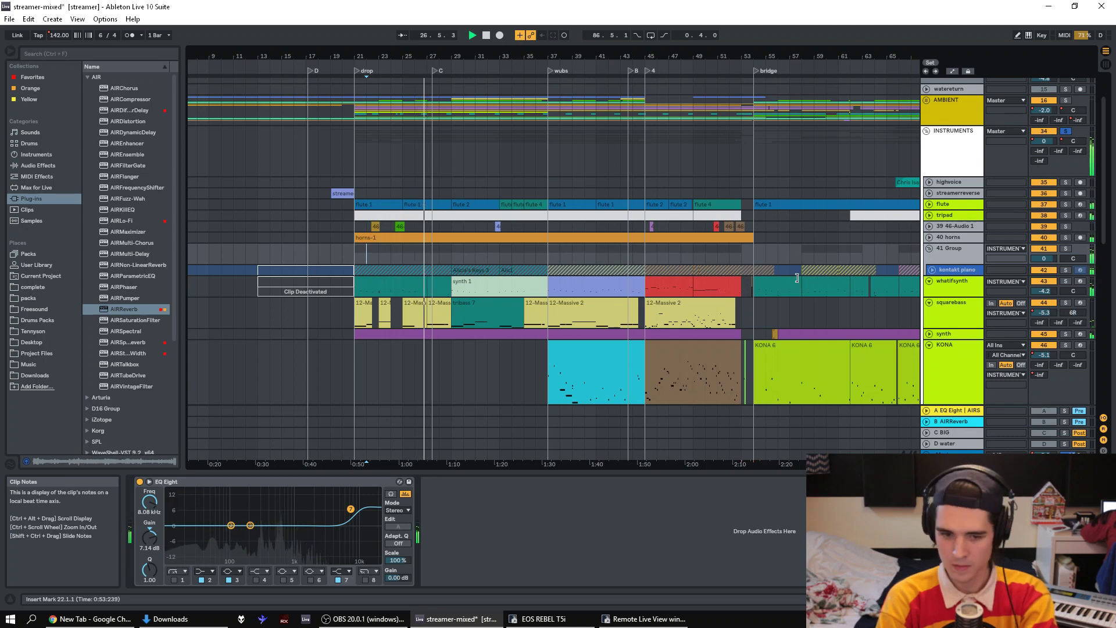
{"action": "left_click", "coordinate": [955, 178]}
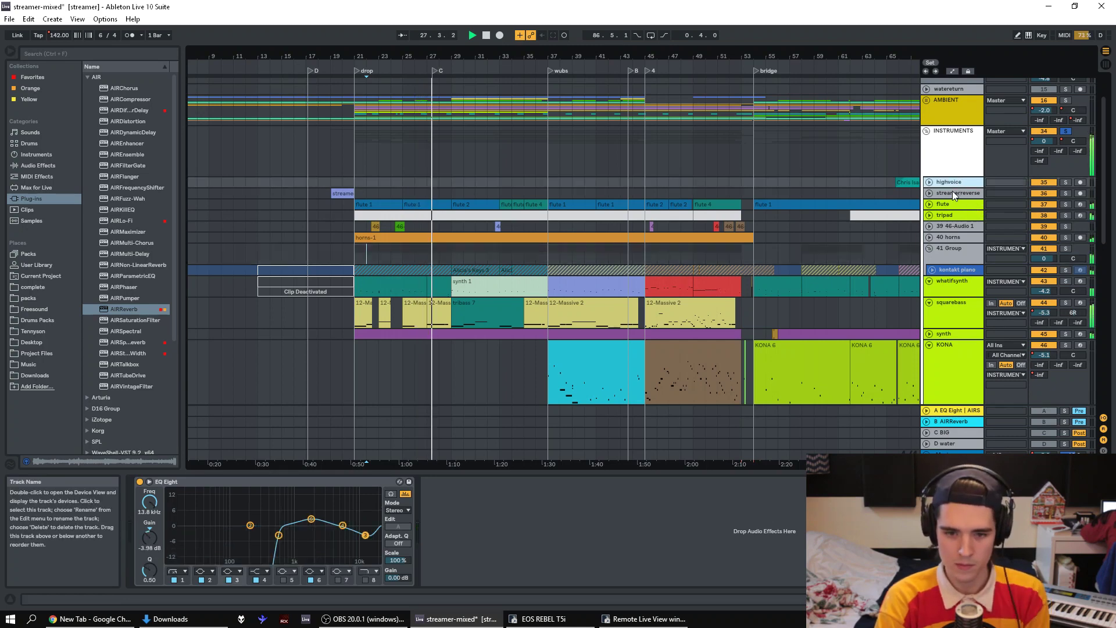
{"action": "left_click", "coordinate": [951, 205]}
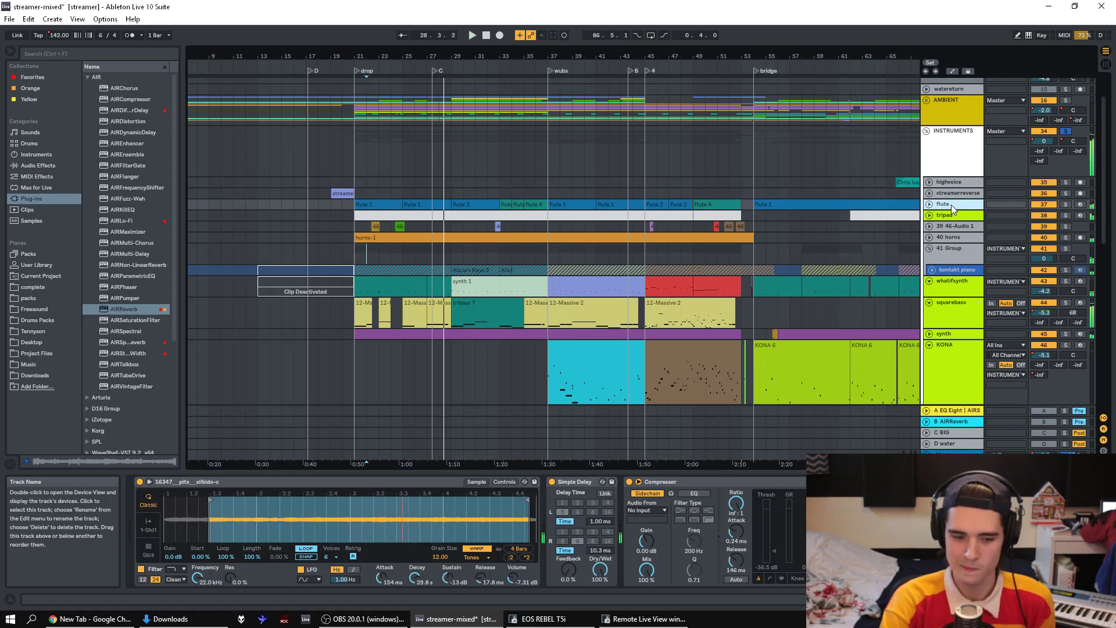
- Play the INSTRUMENTS group from the wubs section at bar 37, and show the Master track's devices between playbacks
{"action": "left_click", "coordinate": [549, 187]}
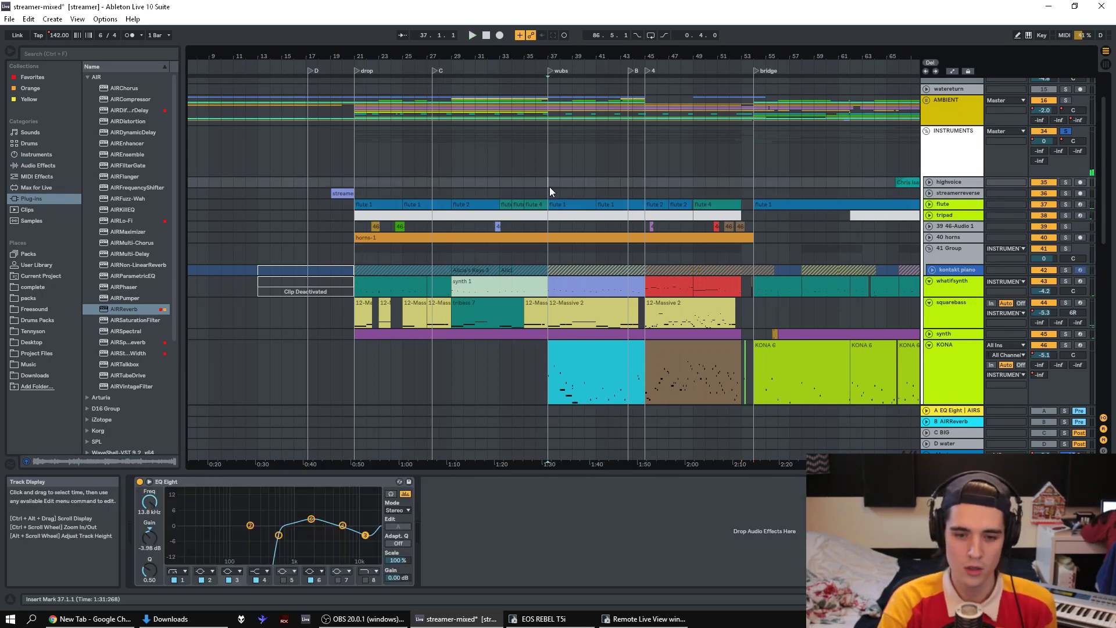
{"action": "key", "text": "space"}
{"action": "key", "text": "space"}
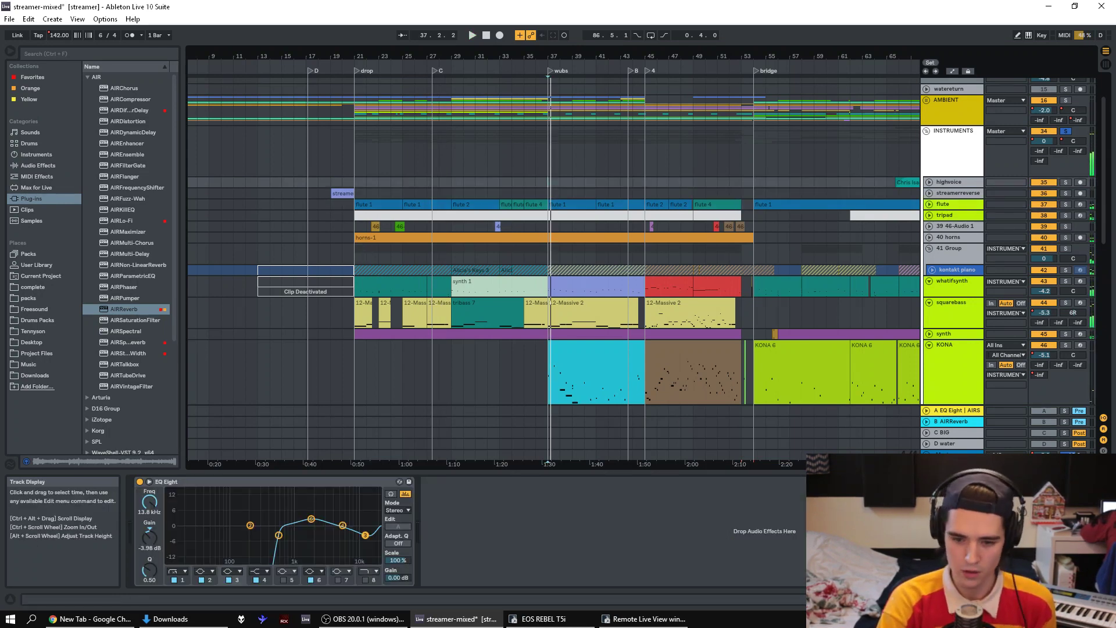
{"action": "left_click", "coordinate": [952, 456]}
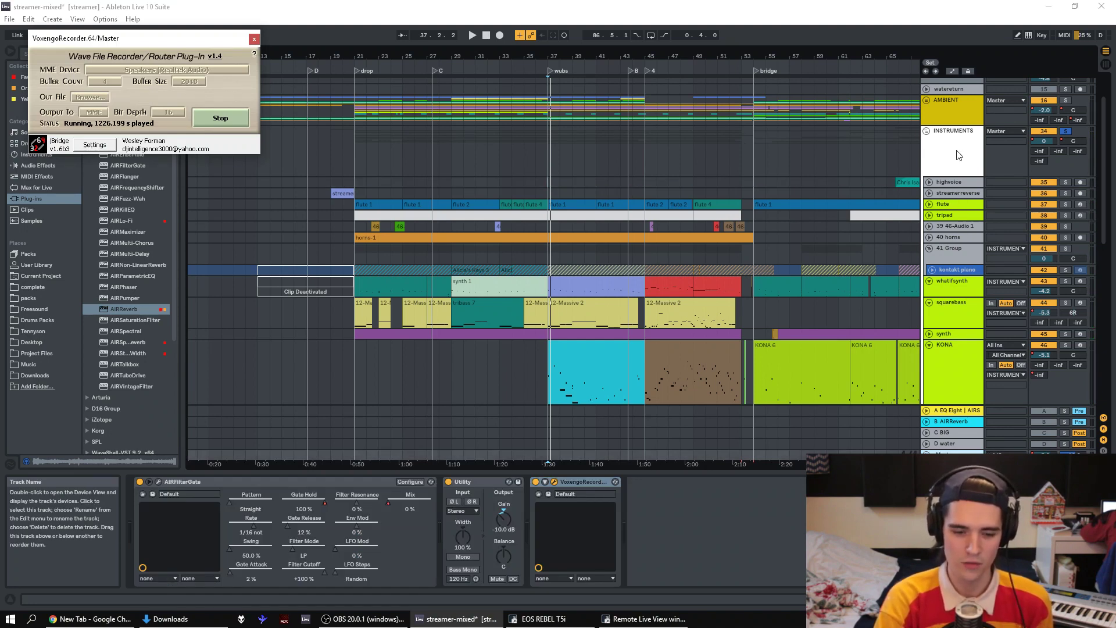
{"action": "key", "text": "space"}
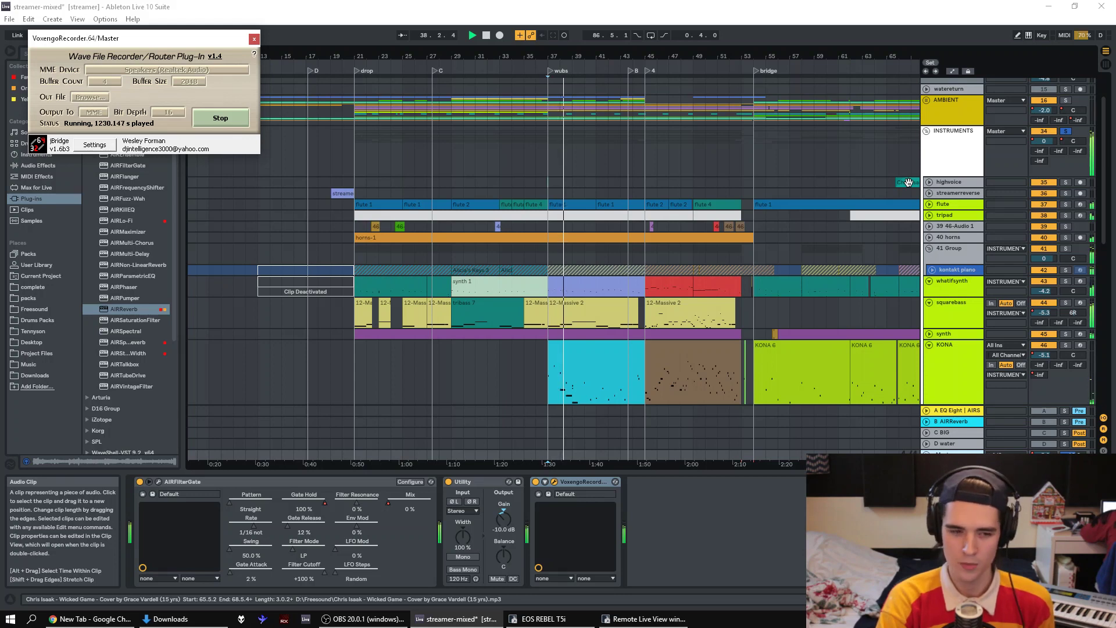
{"action": "key", "text": "space"}
- Restart the soloed INSTRUMENTS group from the drop at bar 21 for short listens
{"action": "left_click", "coordinate": [355, 180]}
{"action": "left_click", "coordinate": [356, 183]}
{"action": "key", "text": "space"}
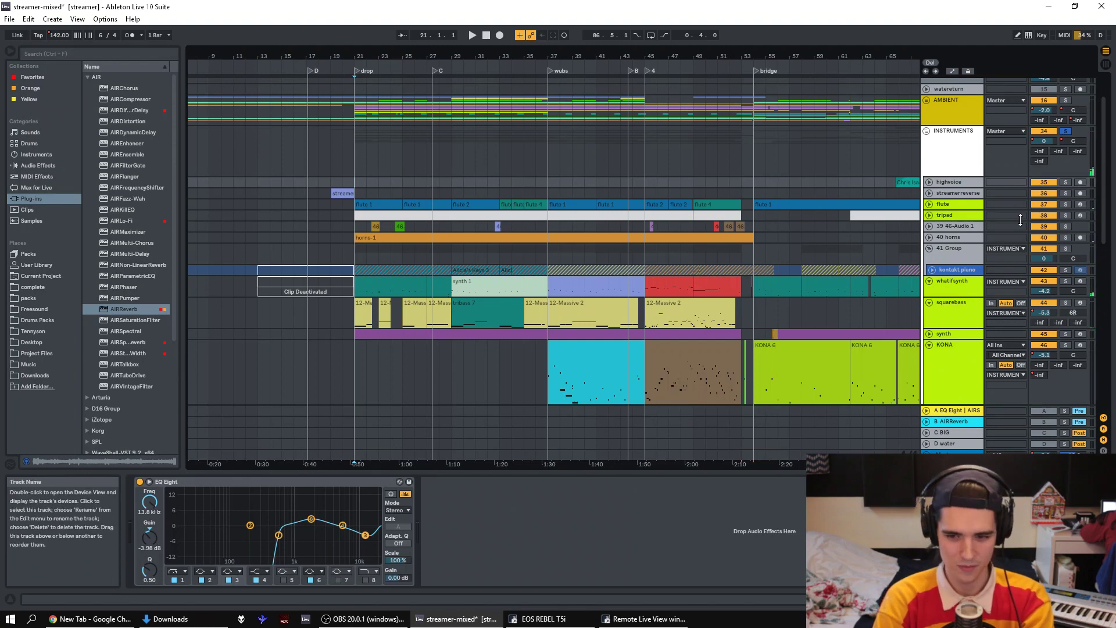
{"action": "key", "text": "space"}
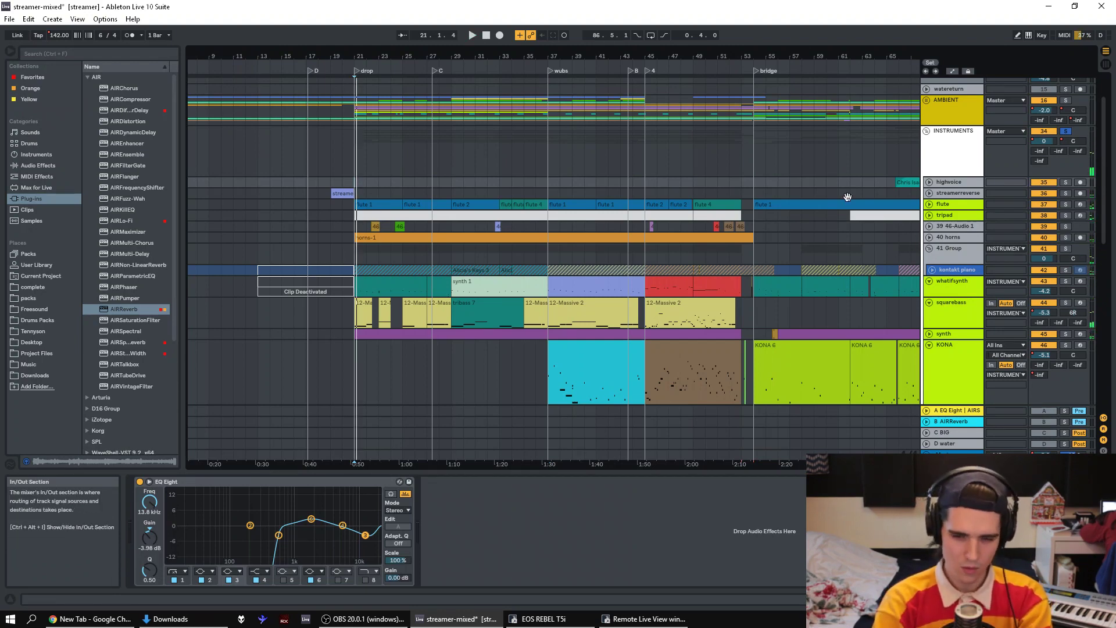
{"action": "key", "text": "space"}
- Select bars 37 to 53 on the highvoice track, move the selection down to tripad, and play from bar 37
{"action": "left_click", "coordinate": [541, 184]}
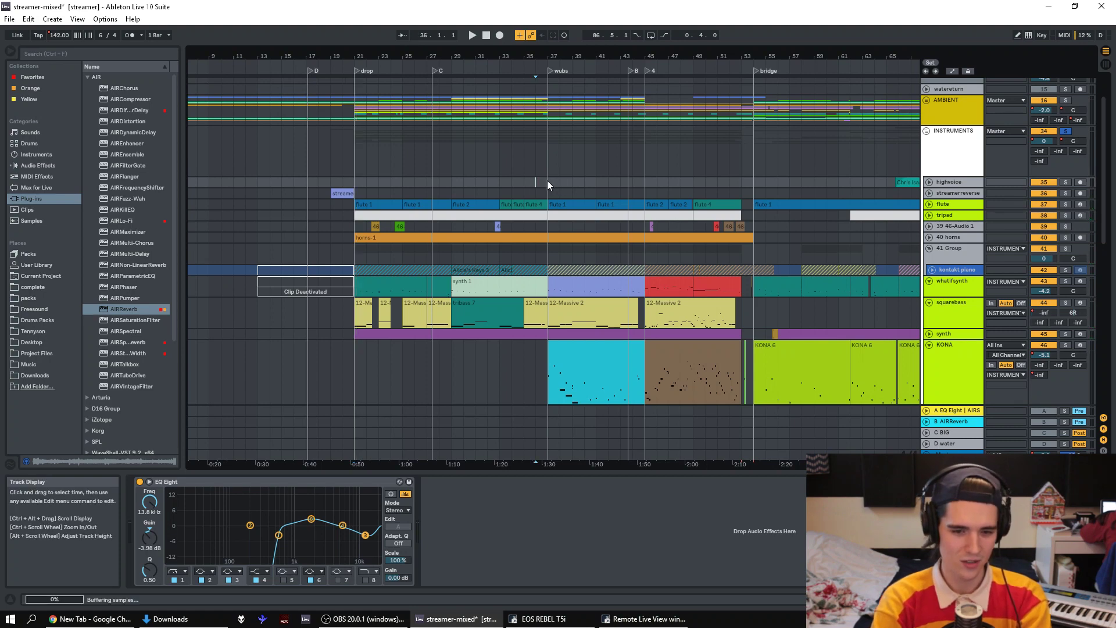
{"action": "left_click_drag", "start_coordinate": [548, 184], "coordinate": [753, 188]}
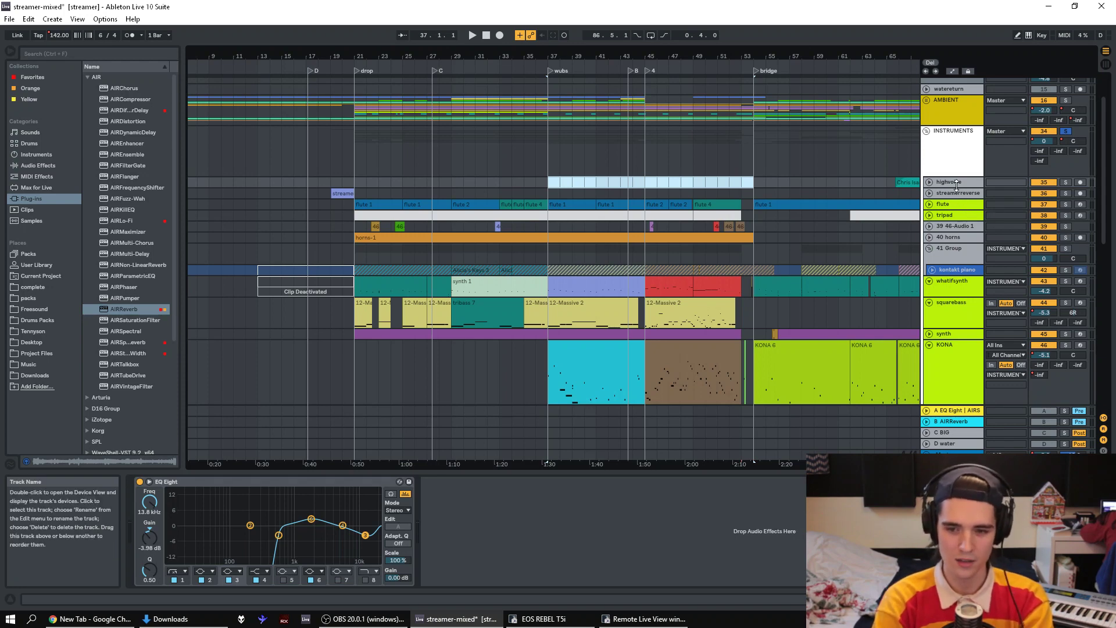
{"action": "key", "text": "Down"}
{"action": "key", "text": "Down"}
{"action": "key", "text": "Down"}
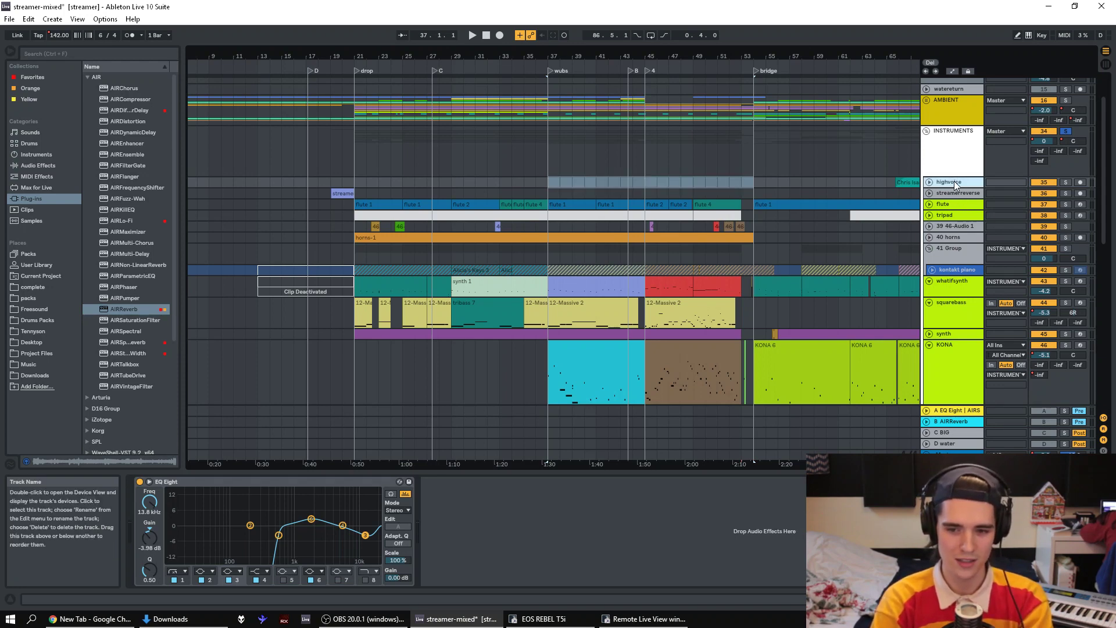
{"action": "key", "text": "space"}
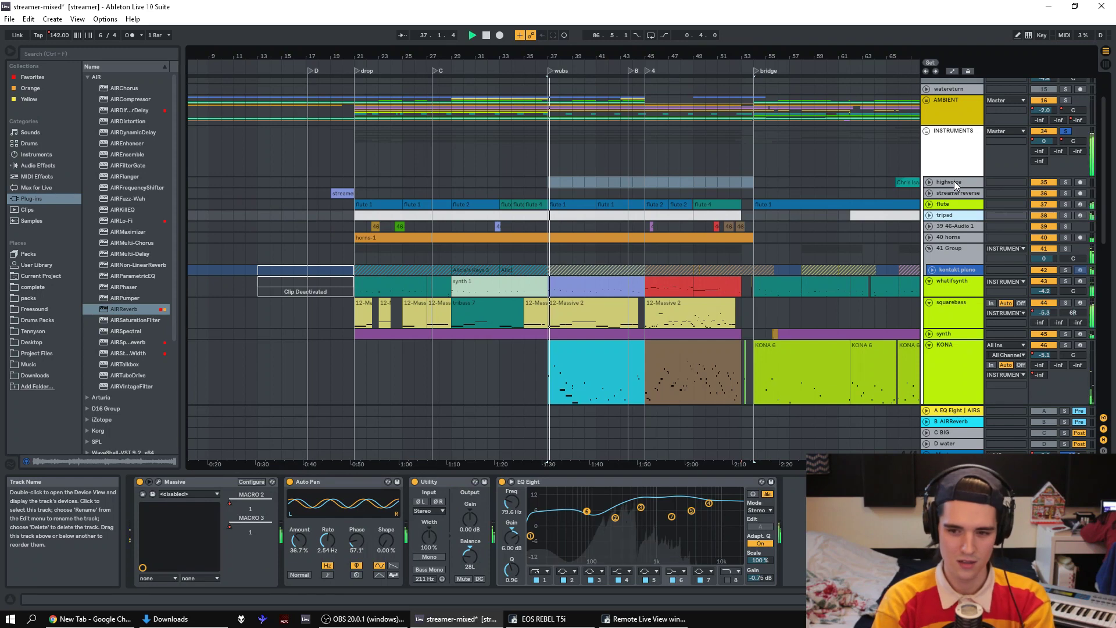
- Solo the flute track in place of the INSTRUMENTS group and play it from the drop at bar 21
{"action": "left_click", "coordinate": [357, 190]}
{"action": "key", "text": "space"}
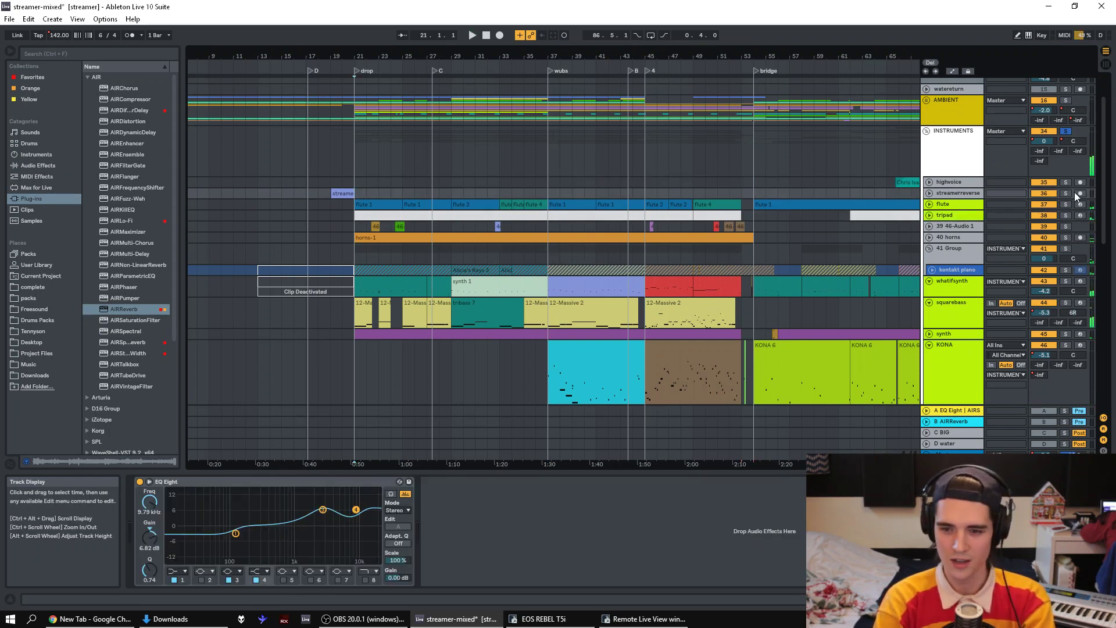
{"action": "left_click", "coordinate": [1066, 205]}
{"action": "key", "text": "space"}
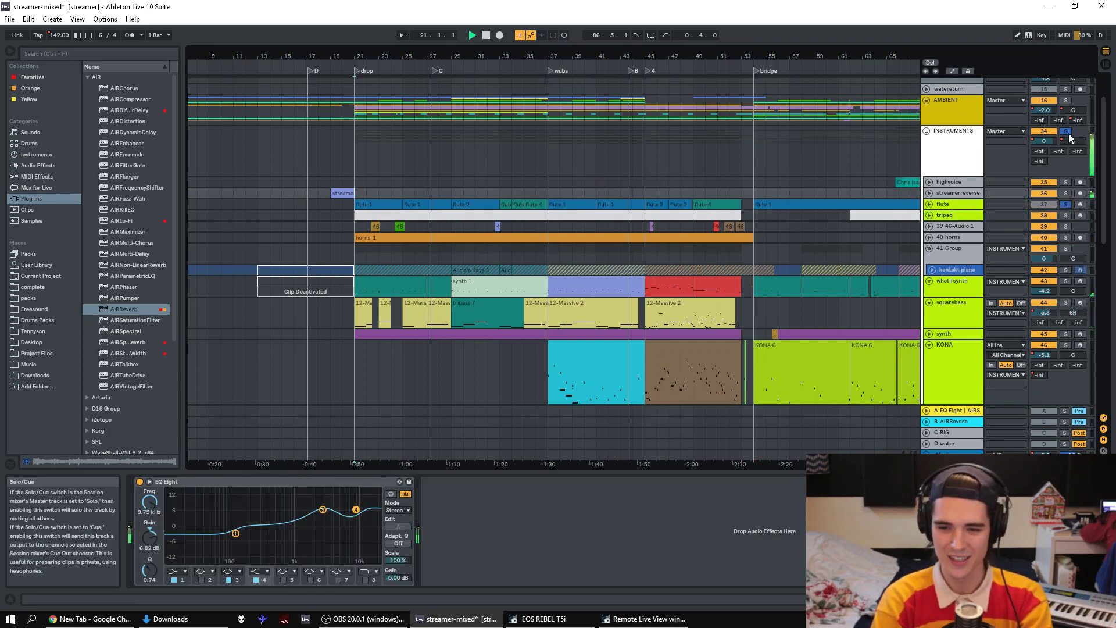
{"action": "left_click", "coordinate": [1066, 131], "text": "ctrl"}
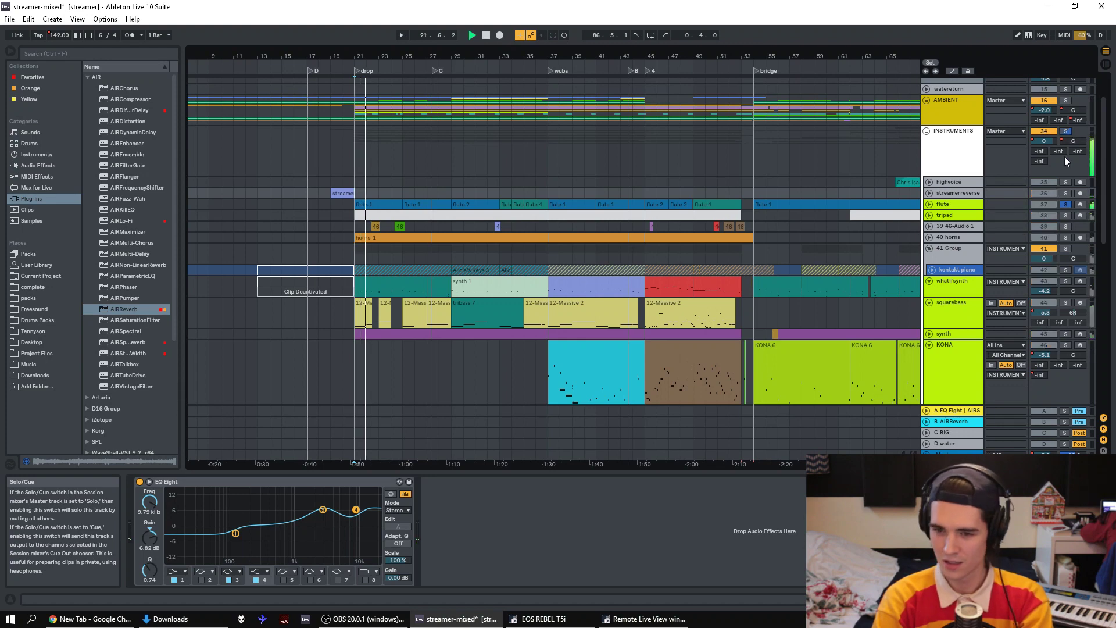
- Show the flute and tripad devices, and play both tracks soloed from the drop at bar 21, briefly unsoloing the flute
{"action": "left_click", "coordinate": [929, 206]}
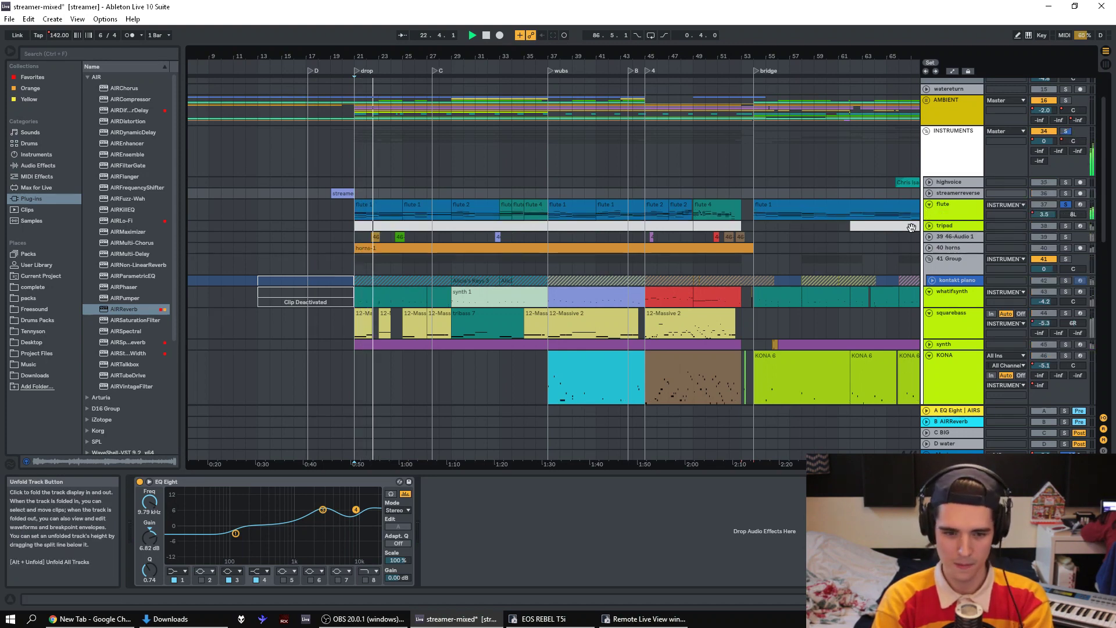
{"action": "left_click", "coordinate": [960, 225]}
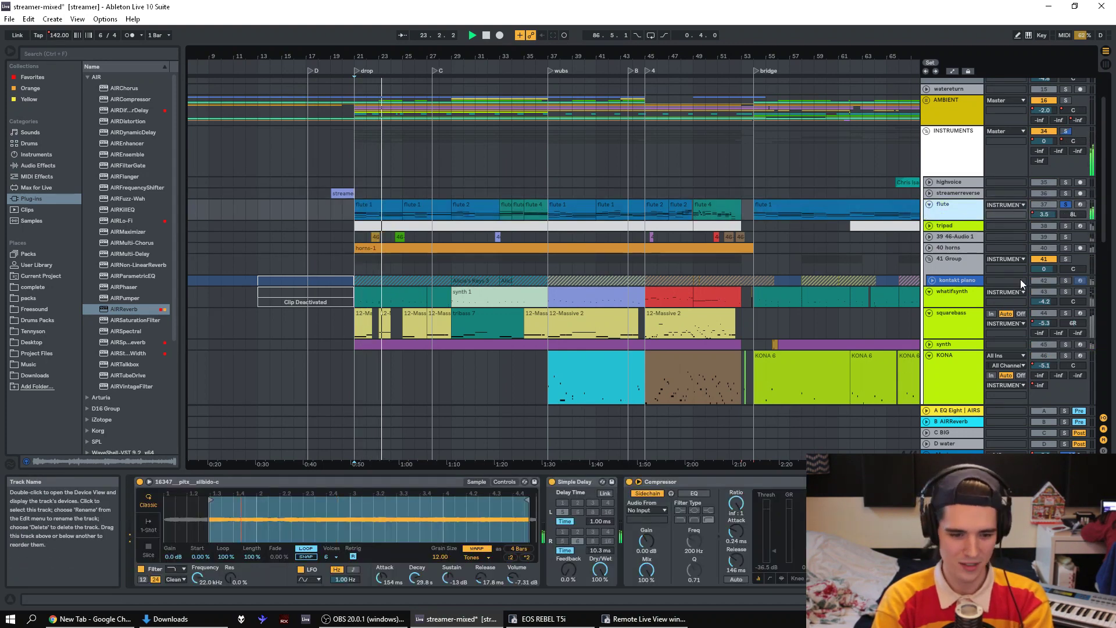
{"action": "left_click", "coordinate": [1065, 226]}
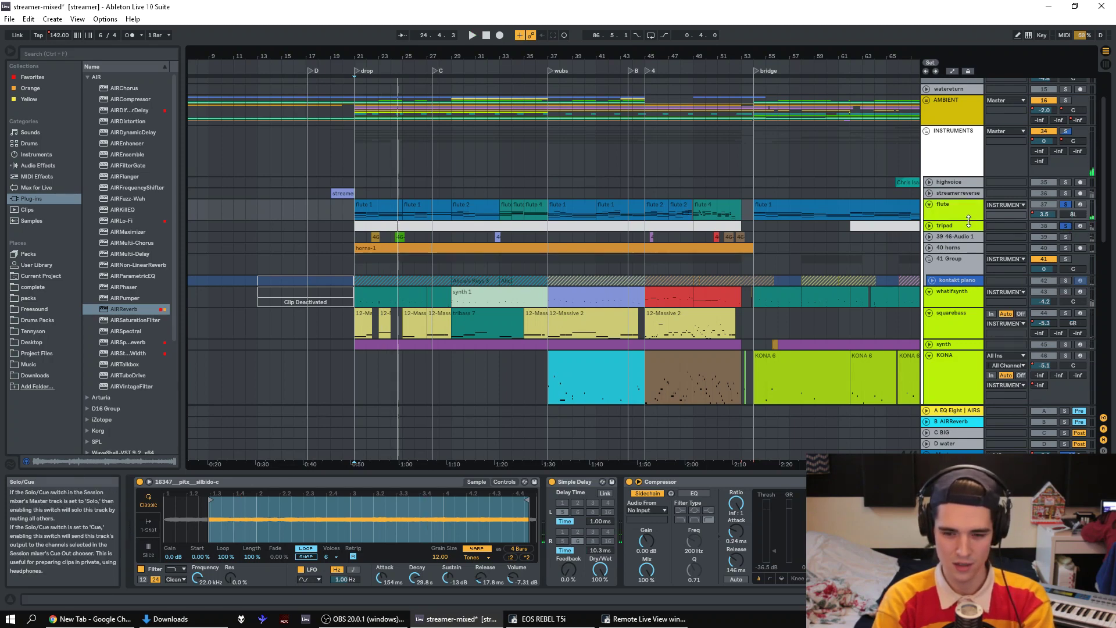
{"action": "left_click", "coordinate": [968, 224]}
{"action": "key", "text": "space"}
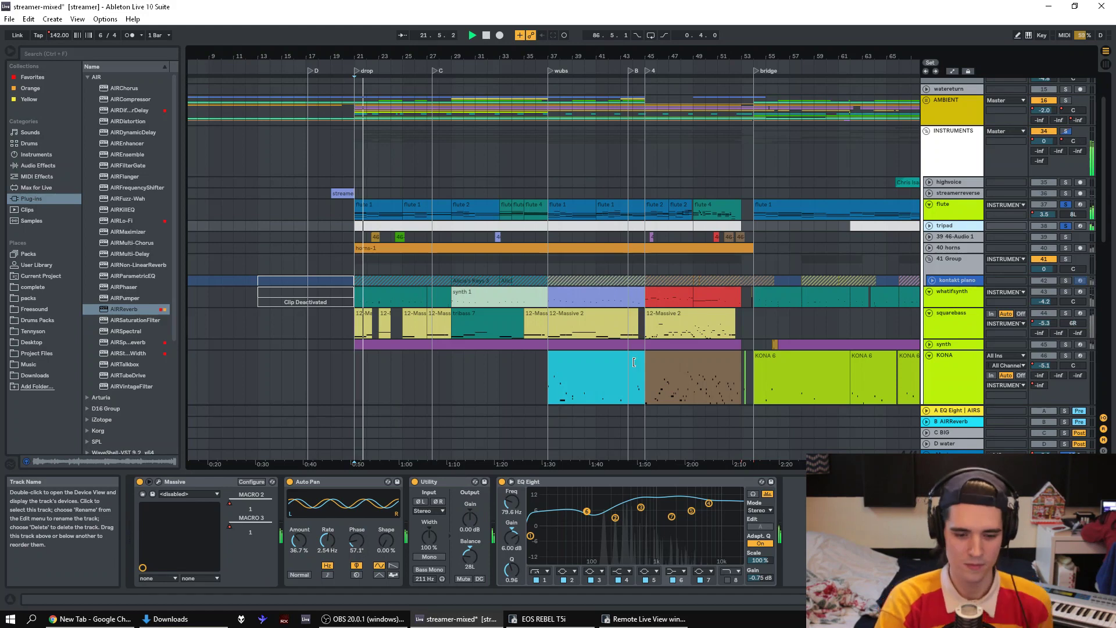
{"action": "left_click", "coordinate": [1067, 204]}
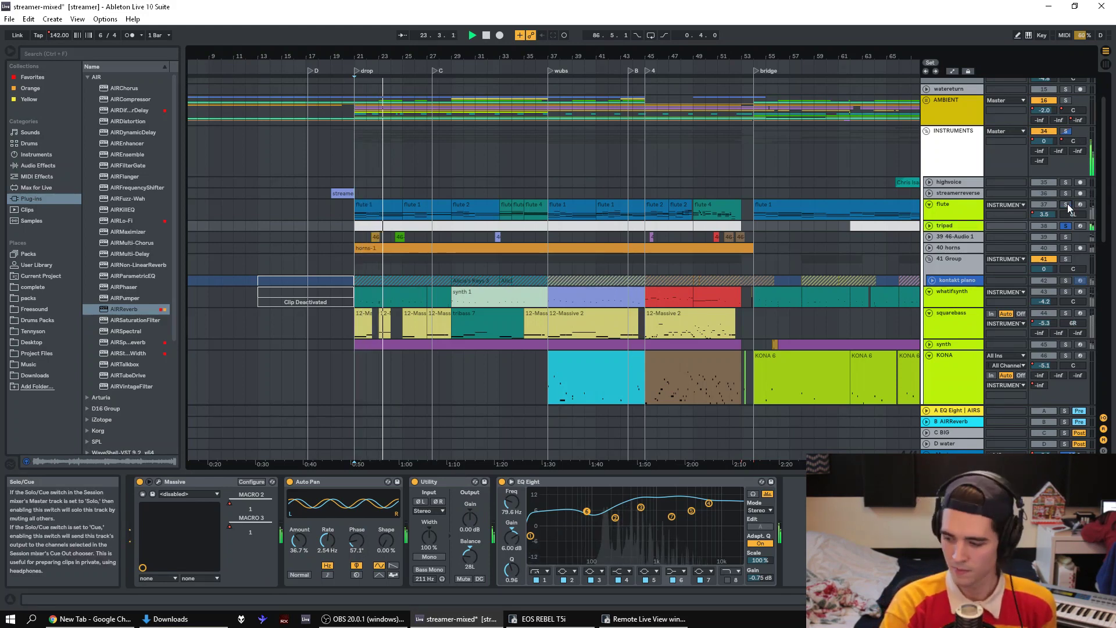
{"action": "left_click", "coordinate": [1067, 204]}
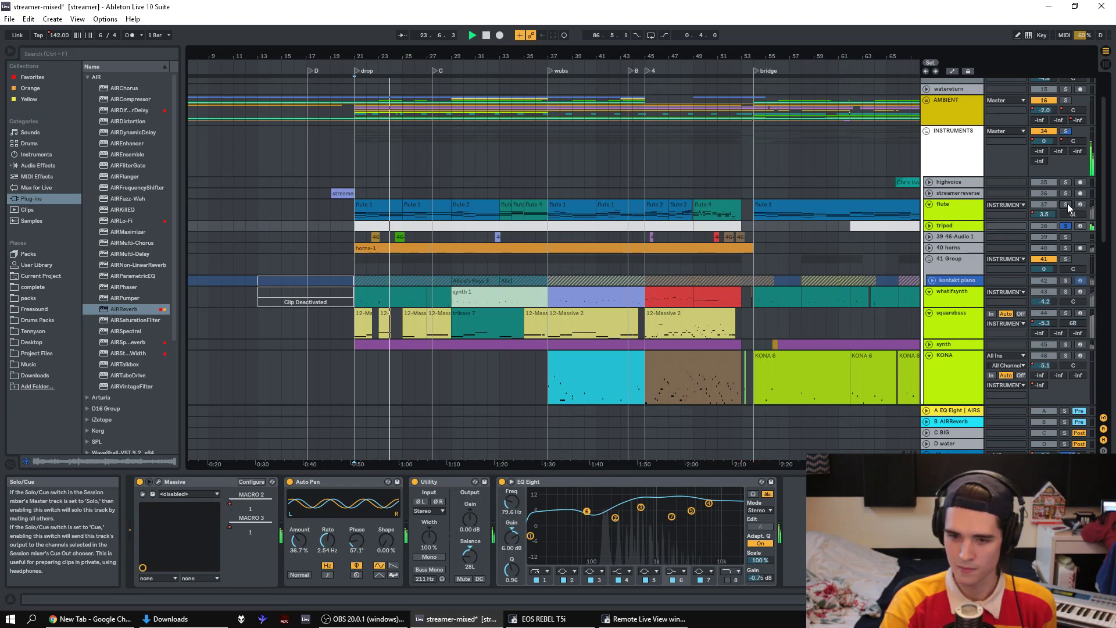
- Unfold the 40 horns track, solo it in place of flute and tripad, and play its horns-1 clip from bar 21
{"action": "left_click", "coordinate": [1066, 247]}
{"action": "left_click", "coordinate": [929, 248]}
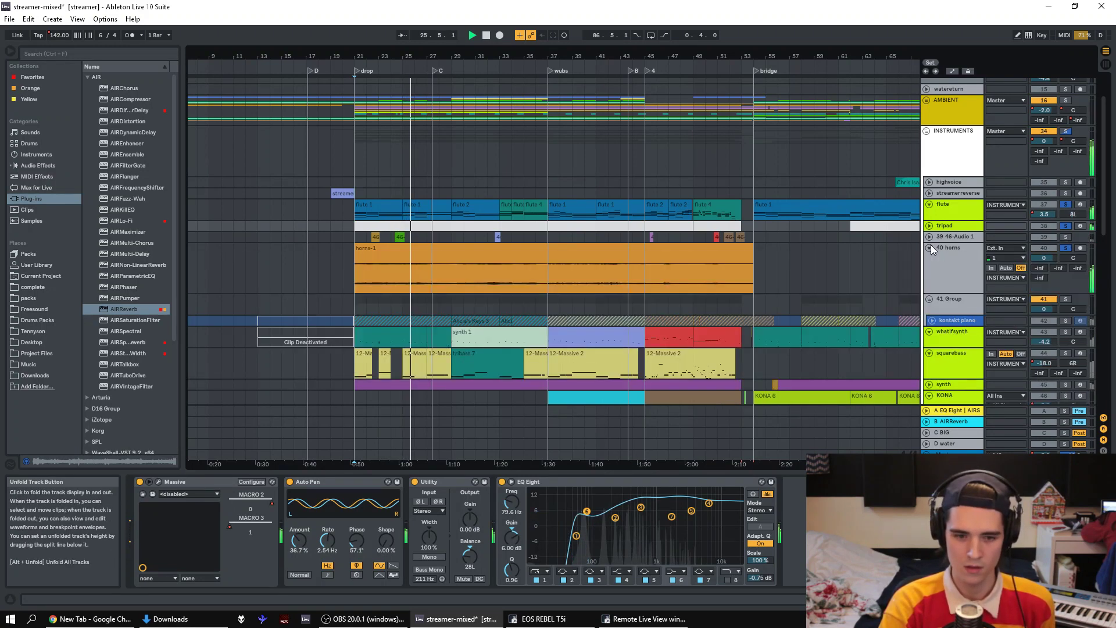
{"action": "left_click", "coordinate": [1066, 227]}
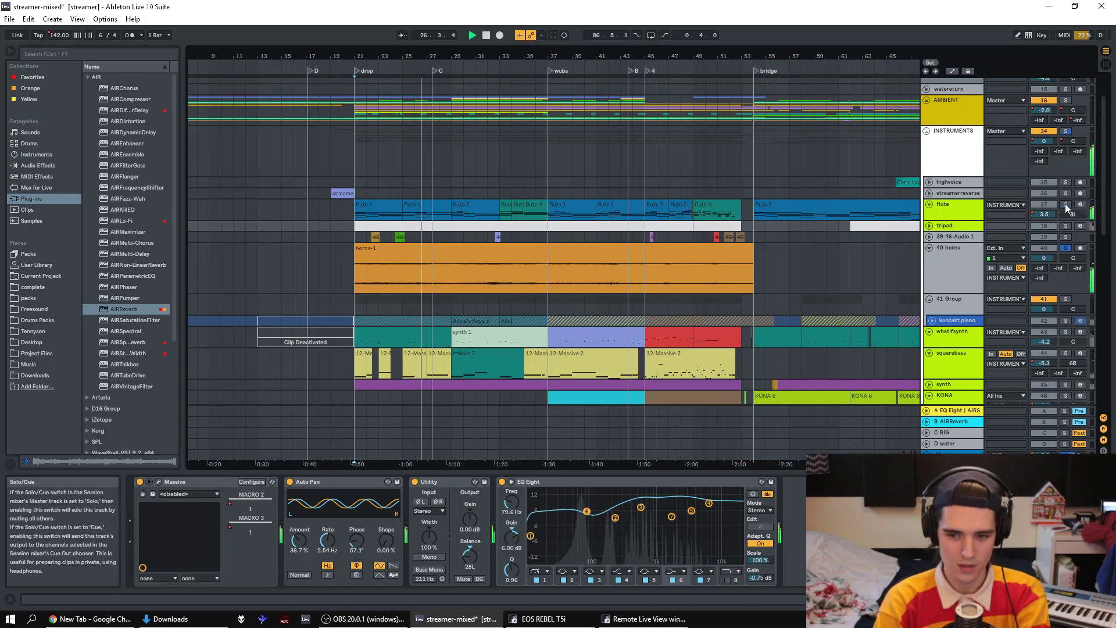
{"action": "left_click", "coordinate": [486, 239]}
{"action": "left_click", "coordinate": [488, 277]}
{"action": "key", "text": "space"}
- Add the 41 Group, tripad and flute tracks to the solo alongside the horns while playback continues
{"action": "left_click", "coordinate": [1065, 299]}
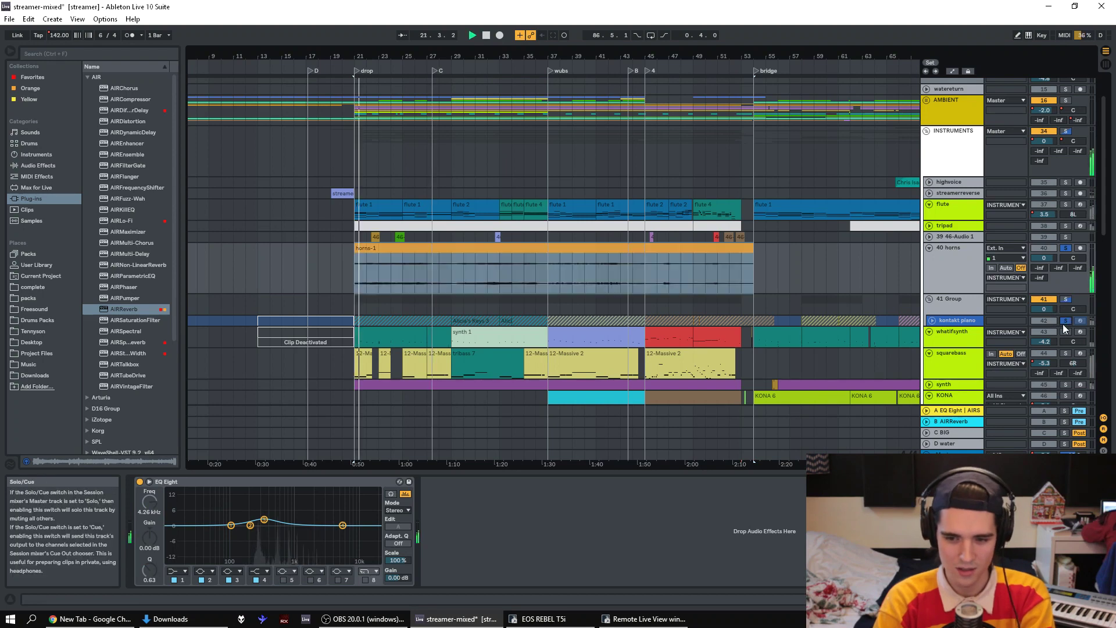
{"action": "left_click", "coordinate": [1067, 227]}
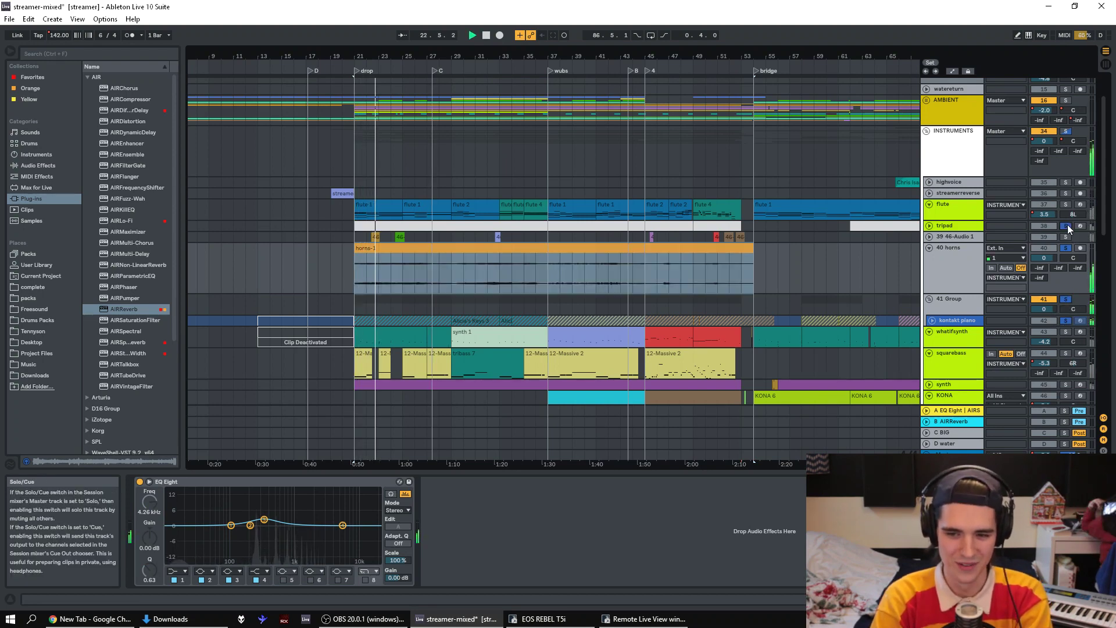
{"action": "left_click", "coordinate": [1068, 205]}
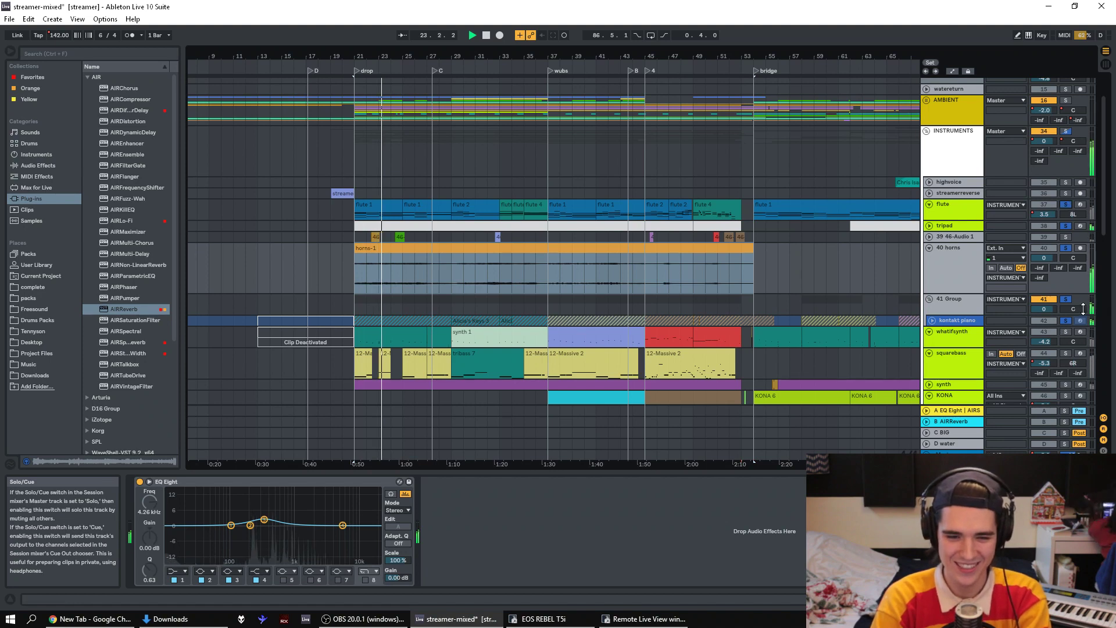
{"action": "left_click_drag", "start_coordinate": [1103, 218], "coordinate": [1105, 230]}
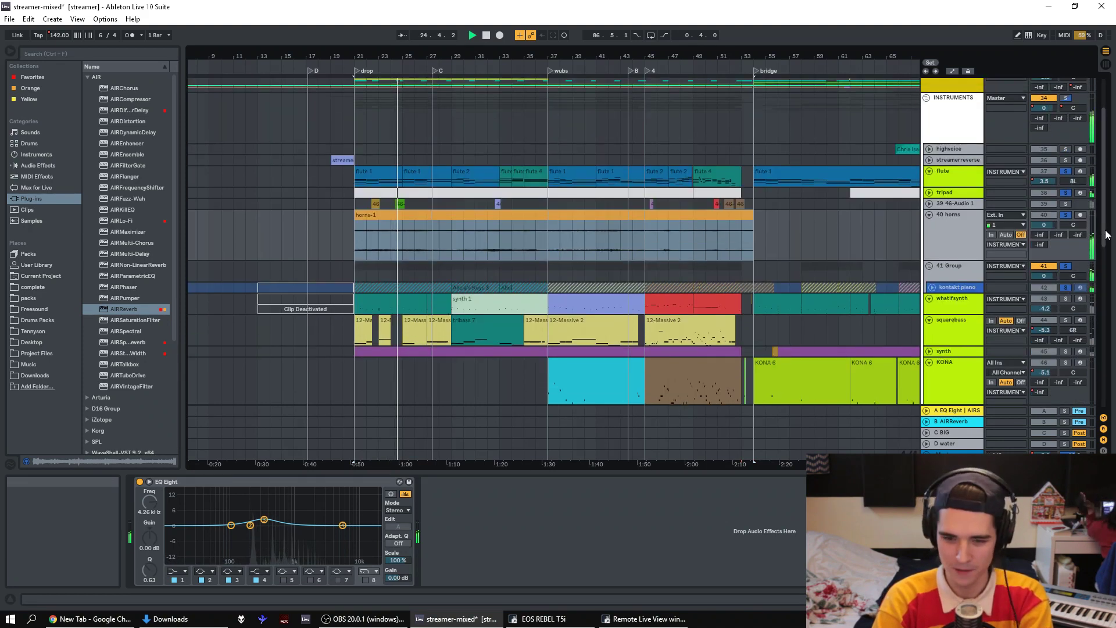
- Solo only the whatifsynth track, add squarebass to the solo, and restart playback from the drop at bar 21
{"action": "left_click", "coordinate": [1067, 298]}
{"action": "left_click", "coordinate": [1067, 298]}
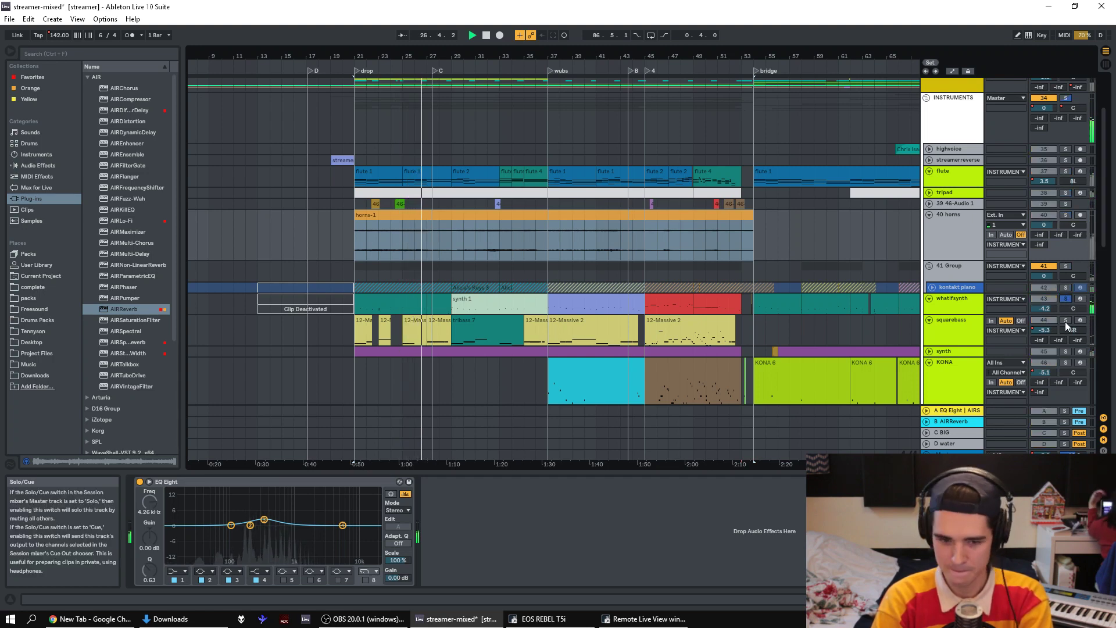
{"action": "left_click", "coordinate": [1066, 320], "text": "ctrl"}
{"action": "key", "text": "space"}
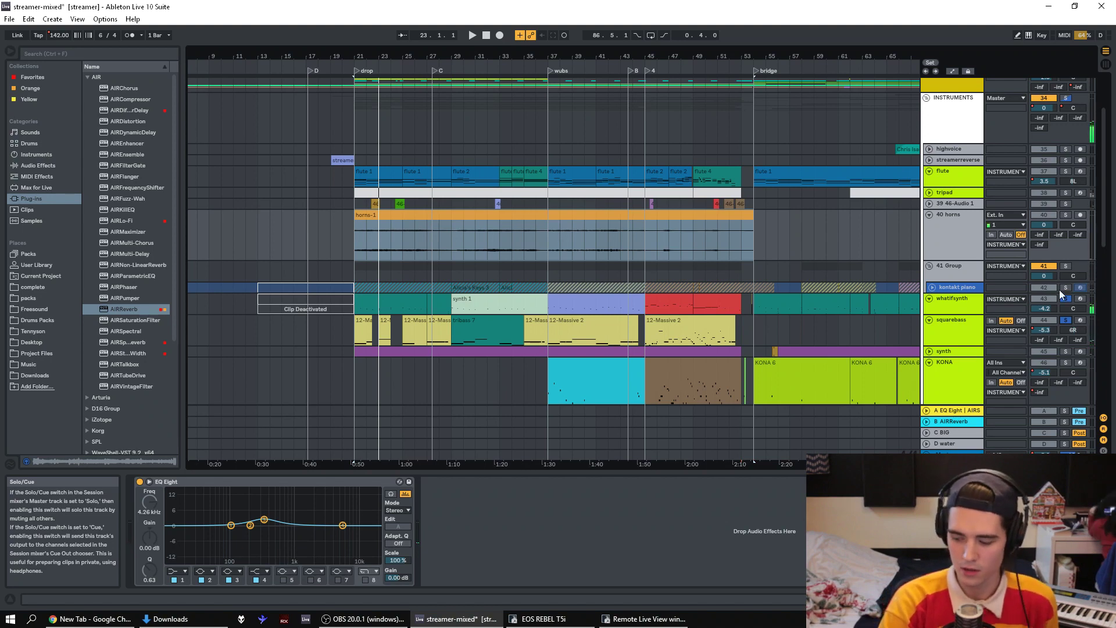
- Clear the solos and play the full mix briefly from bar 29
{"action": "left_click", "coordinate": [1066, 320]}
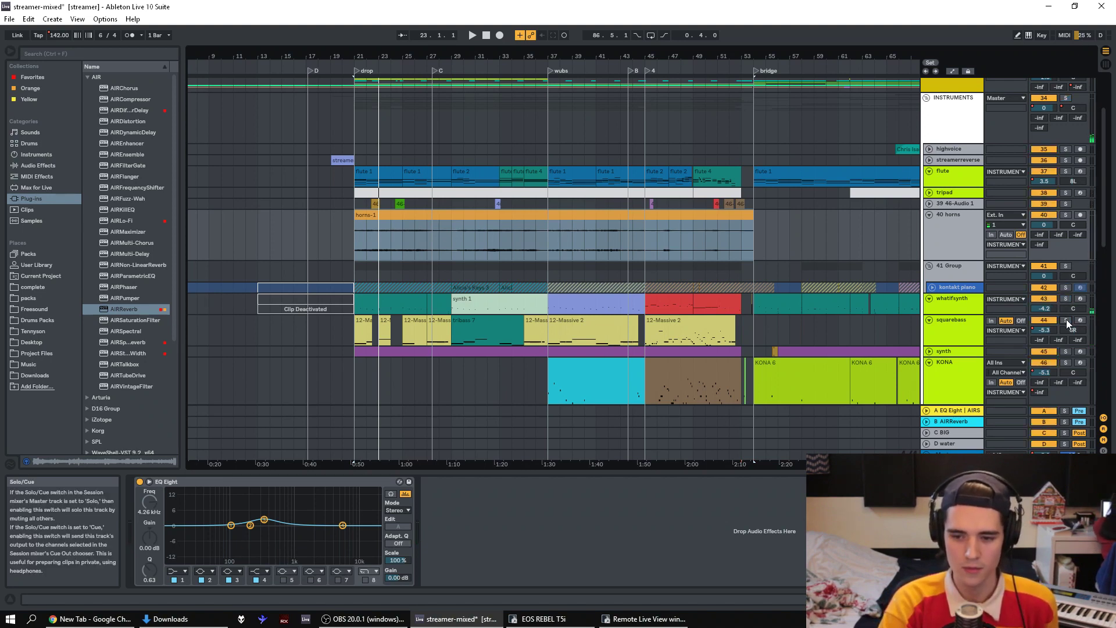
{"action": "left_click", "coordinate": [453, 373]}
{"action": "key", "text": "space"}
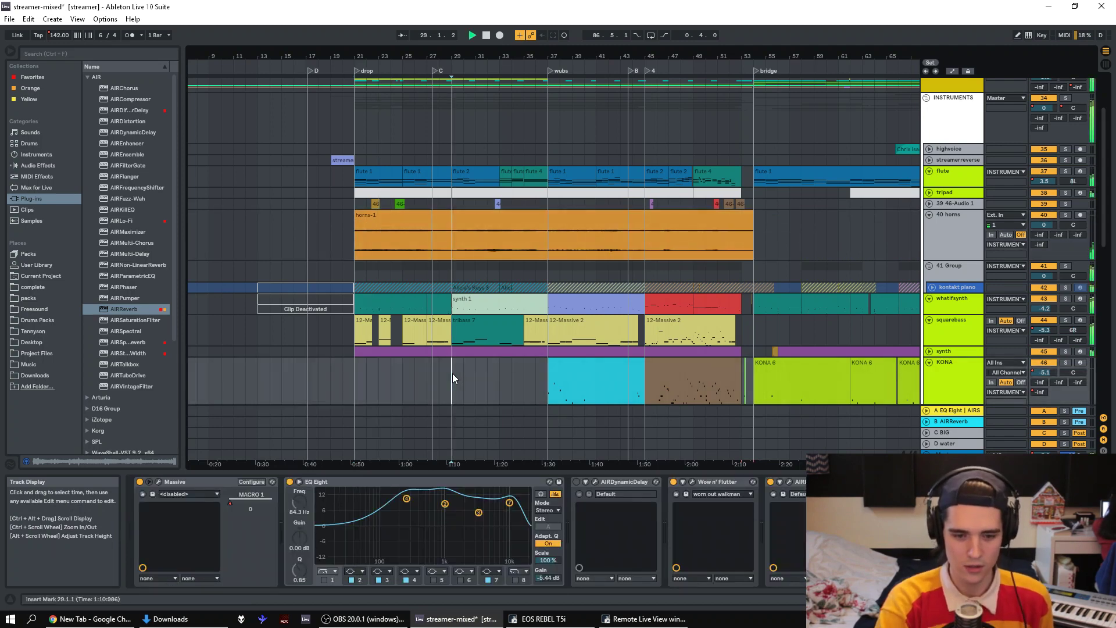
{"action": "key", "text": "space"}
- Insert an EQ Eight after Utility on the Master track and audition a high-shelf cut of -15.0 dB at about 1.6 kHz
{"action": "left_click", "coordinate": [952, 453]}
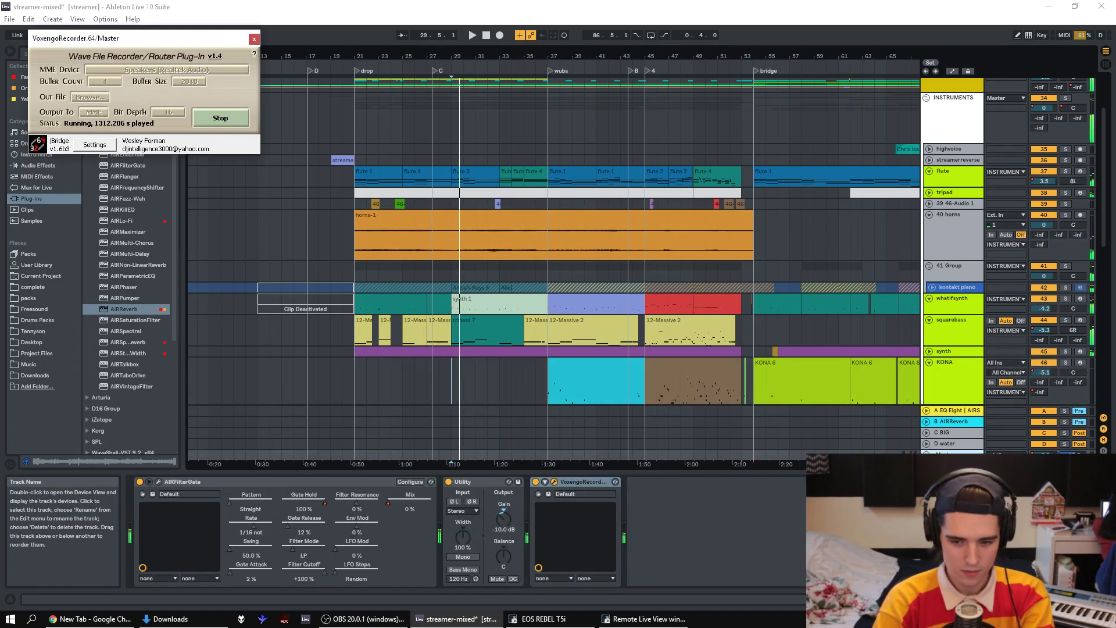
{"action": "left_click", "coordinate": [36, 165]}
{"action": "left_click_drag", "start_coordinate": [119, 213], "coordinate": [659, 493]}
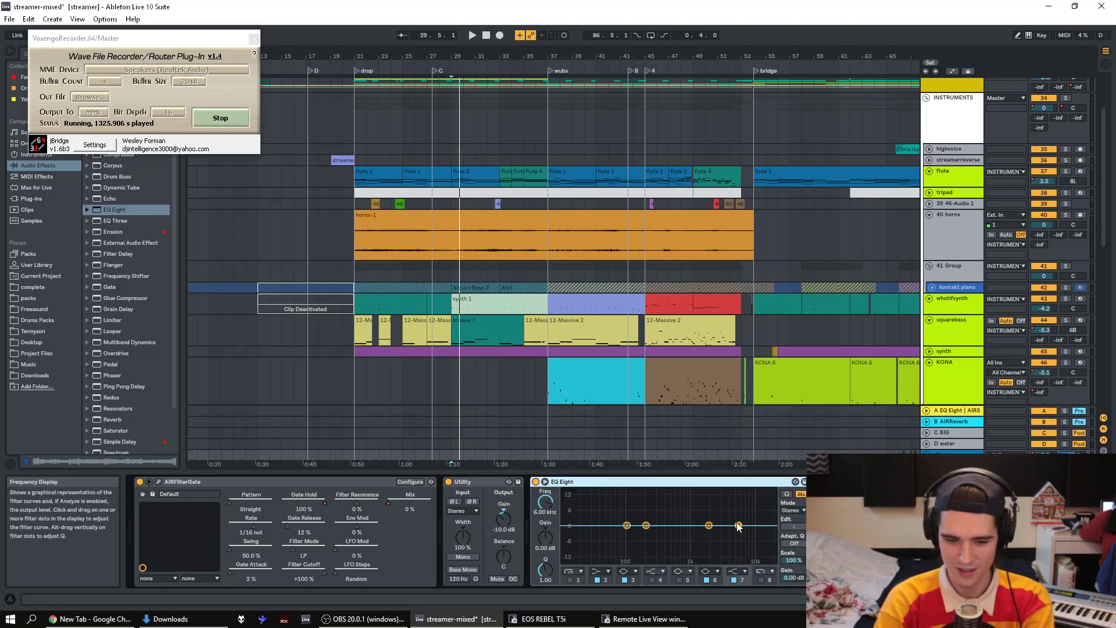
{"action": "left_click_drag", "start_coordinate": [739, 526], "coordinate": [702, 562]}
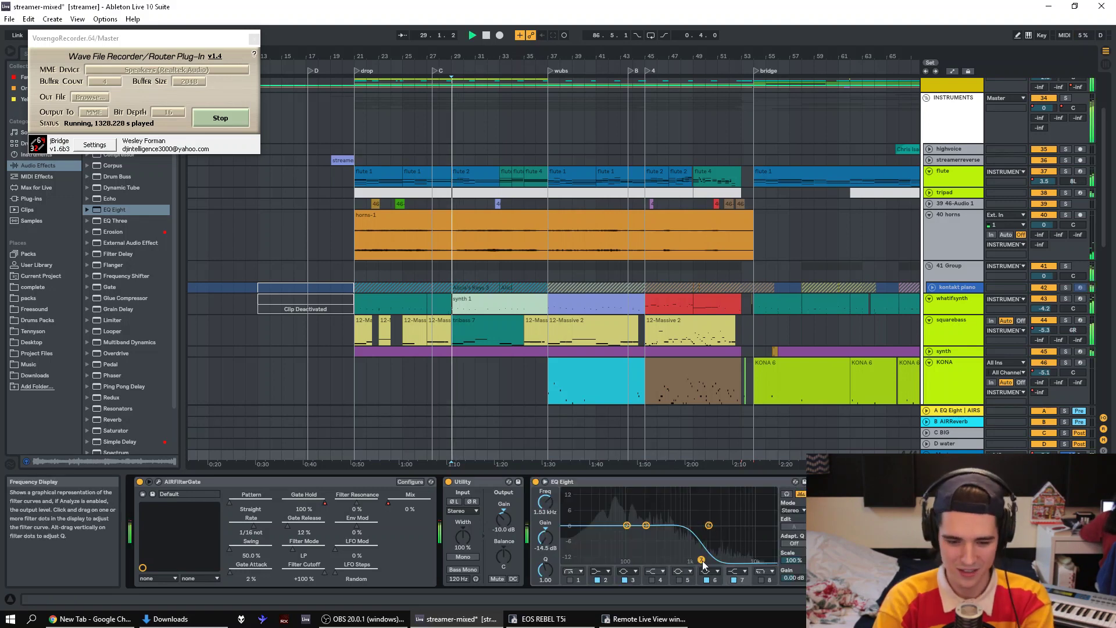
{"action": "key", "text": "space"}
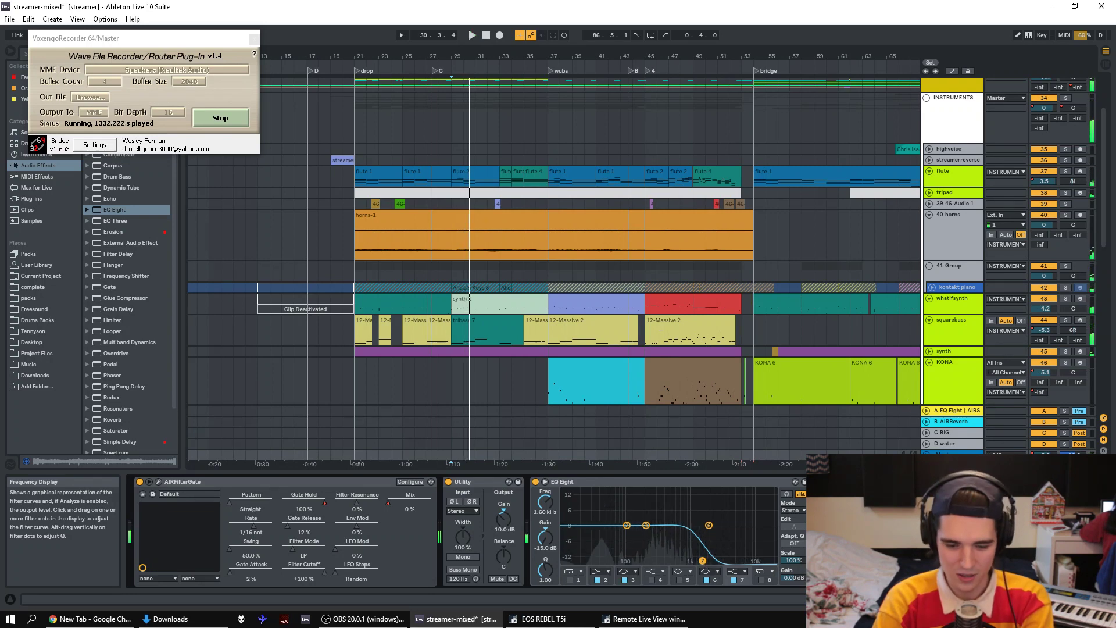
- Audition the Master EQ Eight's high shelf boosted to 7.81 dB at 1.82 kHz, and delete the EQ Eight
{"action": "left_click_drag", "start_coordinate": [702, 561], "coordinate": [706, 507]}
{"action": "key", "text": "space"}
{"action": "left_click", "coordinate": [707, 485]}
{"action": "key", "text": "space"}
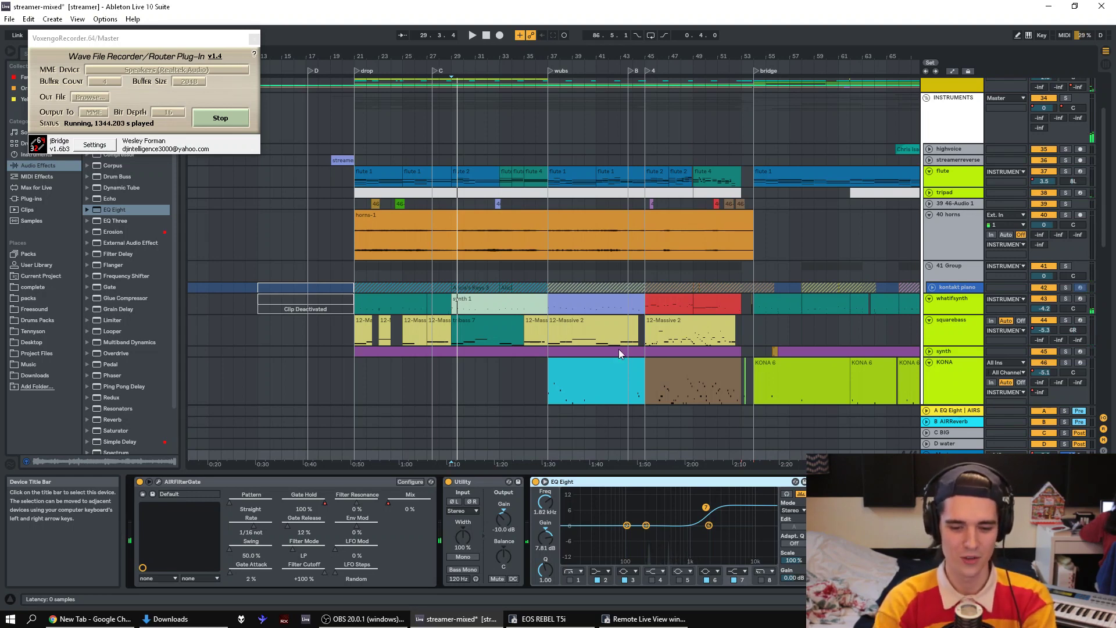
{"action": "key", "text": "Delete"}
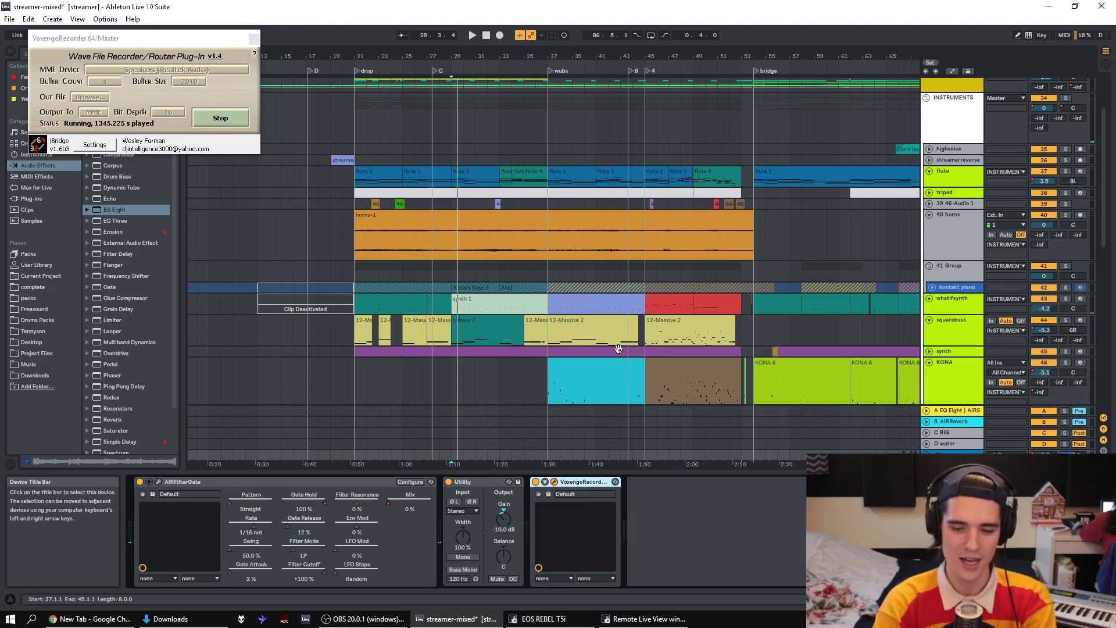
- Play from the wubs section at bar 37, solo the whatifsynth track, and restart it with its devices shown
{"action": "left_click", "coordinate": [550, 265]}
{"action": "key", "text": "space"}
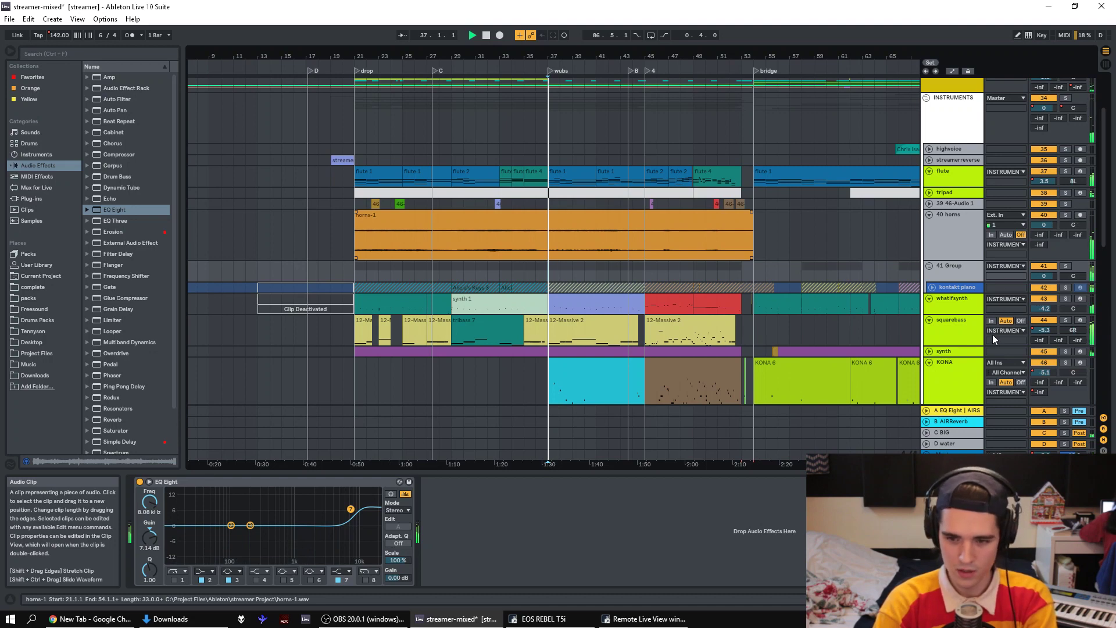
{"action": "left_click", "coordinate": [1066, 299]}
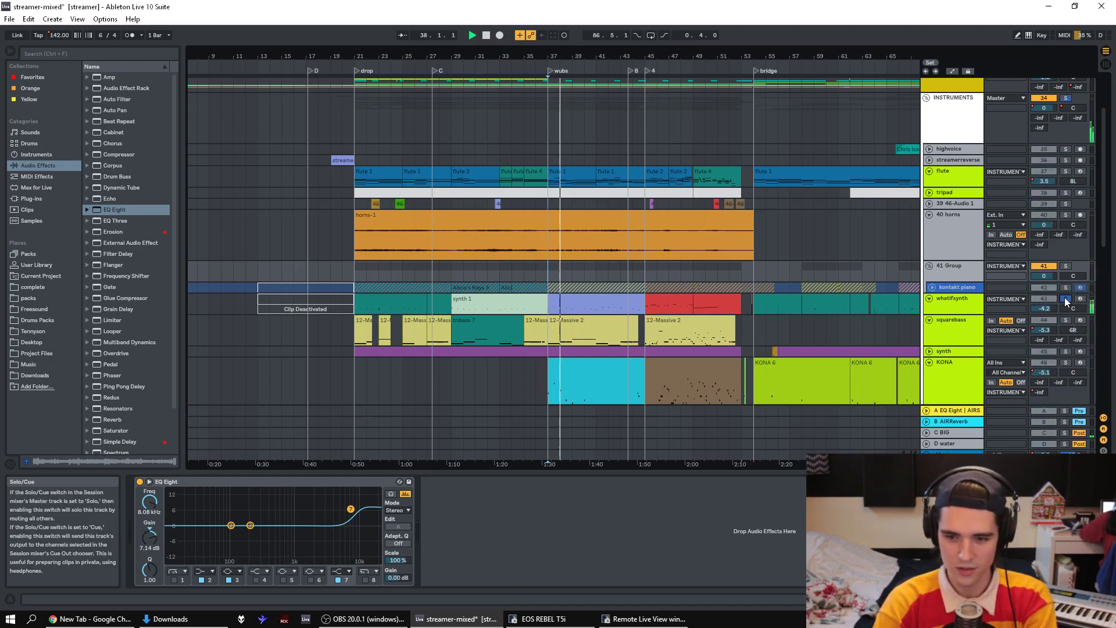
{"action": "key", "text": "space"}
{"action": "left_click", "coordinate": [967, 306]}
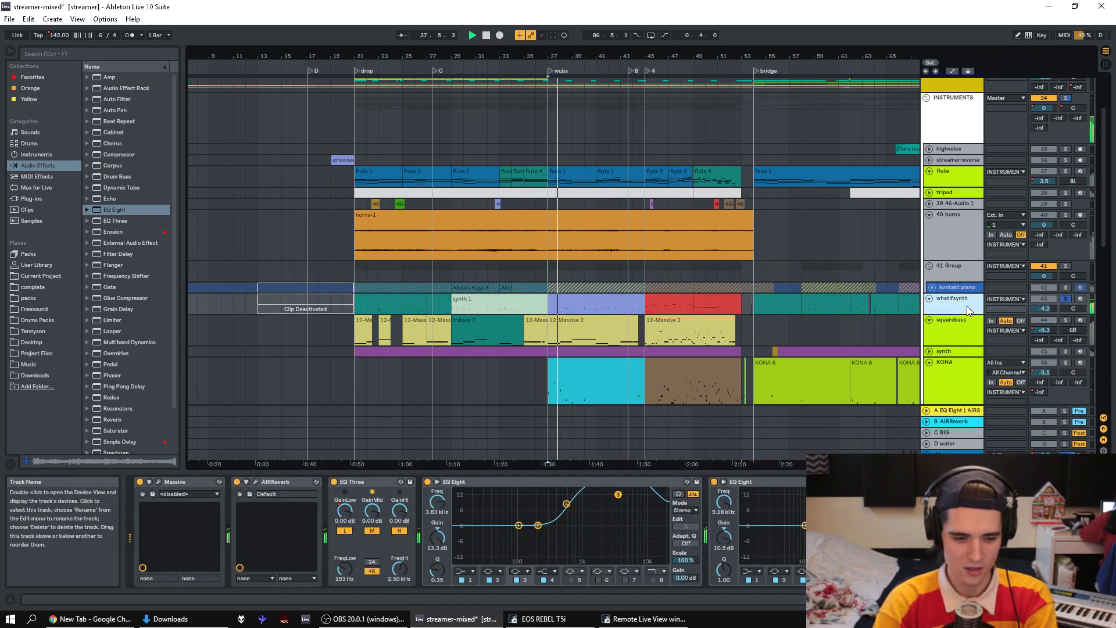
- Solo the KONA track in place of whatifsynth and bring its clips into view
{"action": "left_click", "coordinate": [1066, 362]}
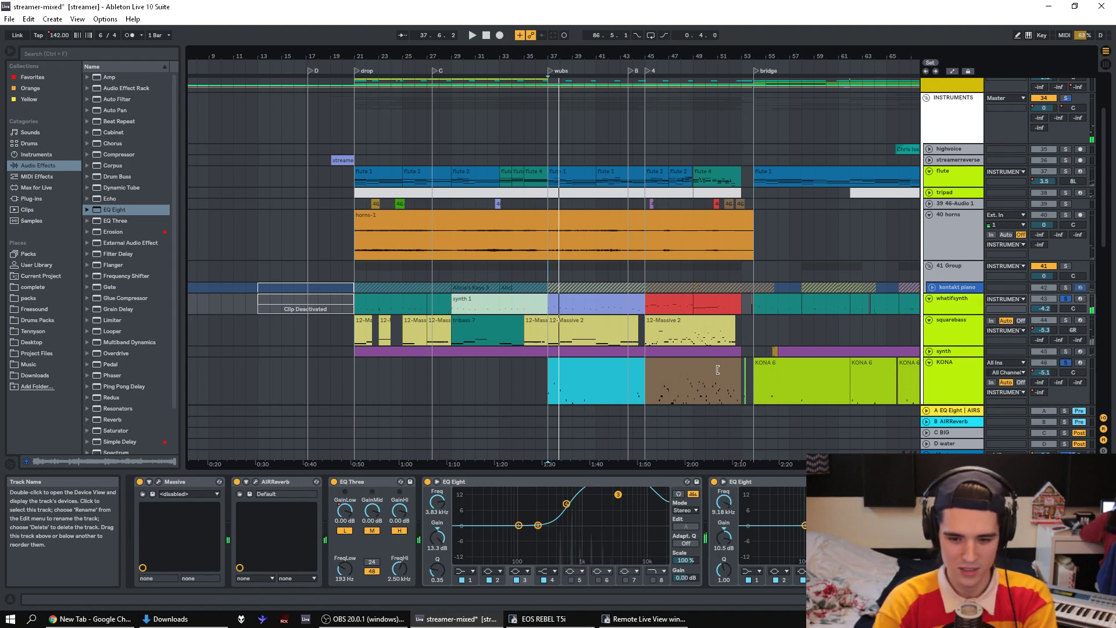
{"action": "left_click", "coordinate": [605, 369]}
{"action": "left_click", "coordinate": [680, 364]}
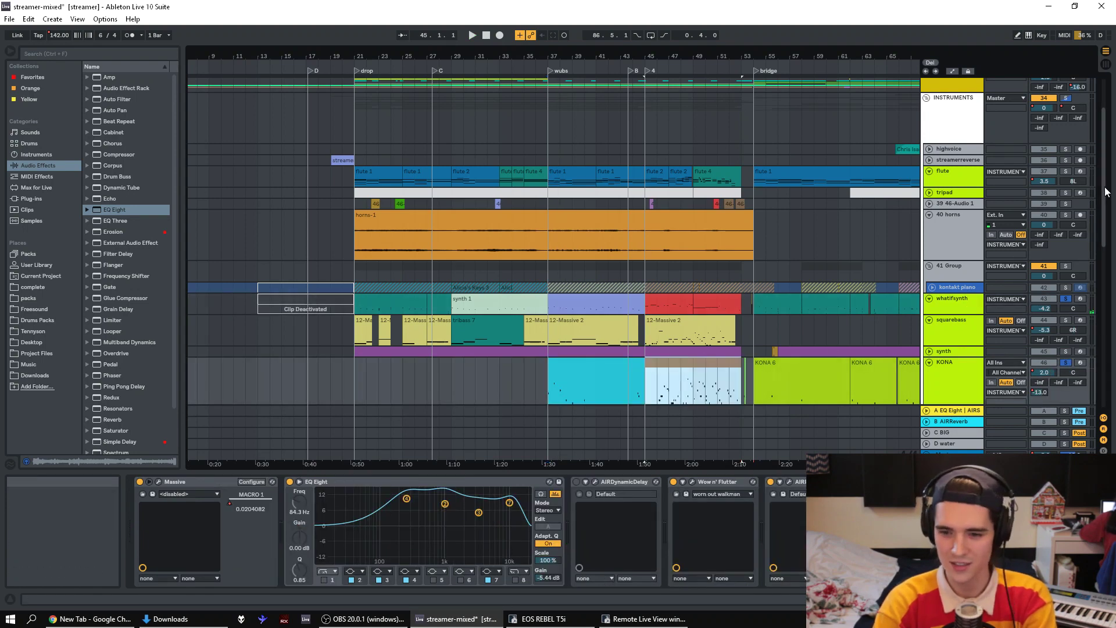
{"action": "left_click_drag", "start_coordinate": [1107, 192], "coordinate": [1107, 221]}
{"action": "left_click", "coordinate": [653, 330]}
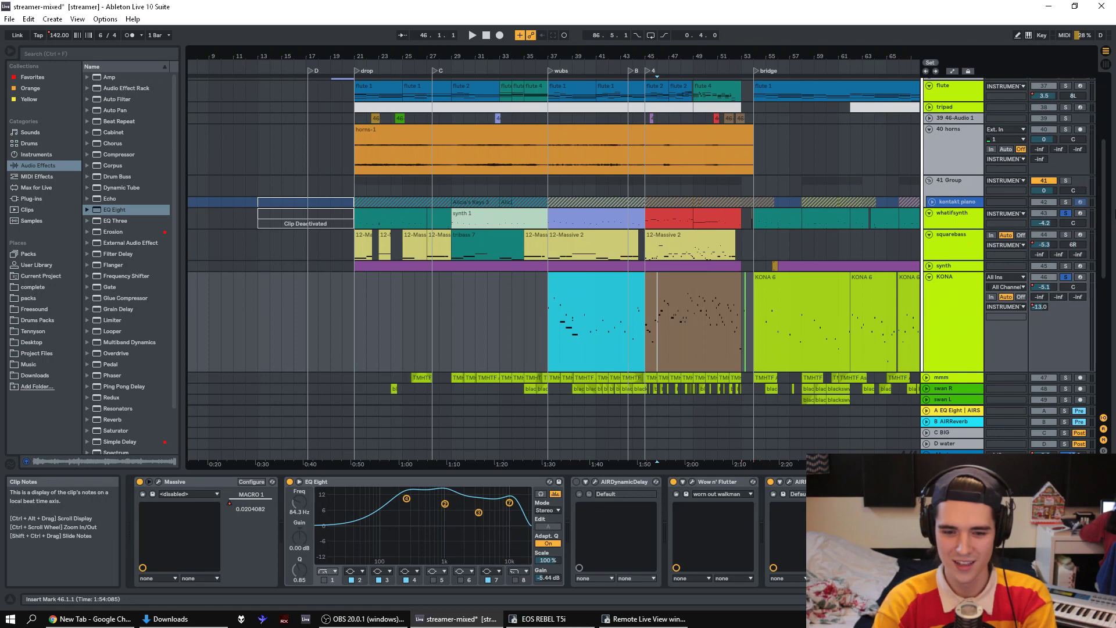
{"action": "left_click", "coordinate": [1066, 276]}
{"action": "left_click", "coordinate": [1066, 277]}
- Play the soloed KONA track from bar 49, from bar 37, and from the second KONA 6 clip at bar 62
{"action": "left_click", "coordinate": [692, 347]}
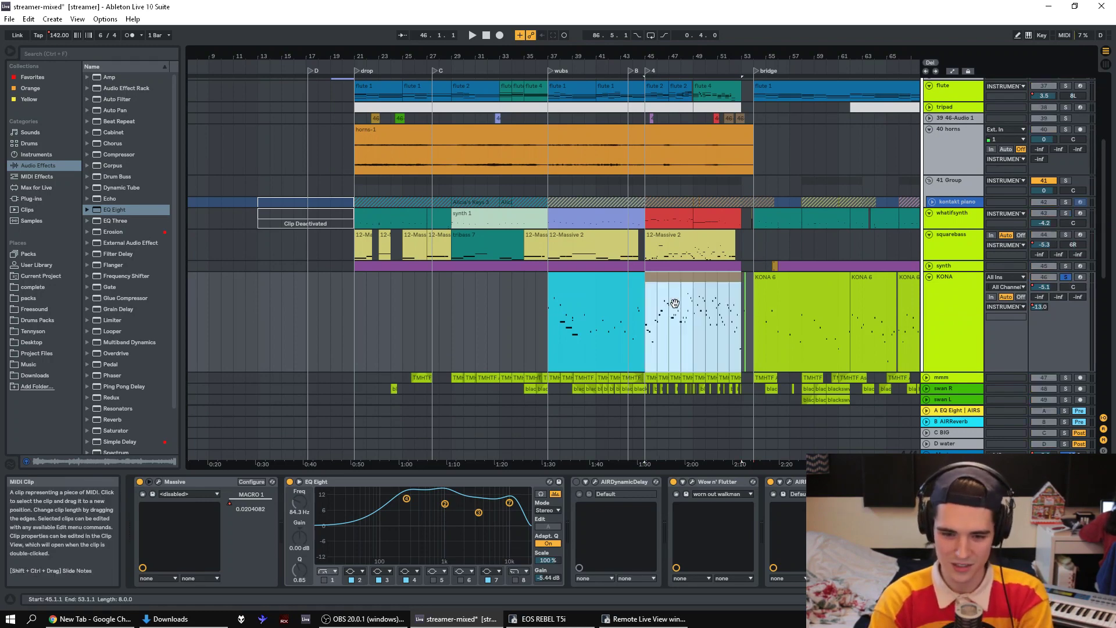
{"action": "left_click", "coordinate": [692, 347]}
{"action": "key", "text": "space"}
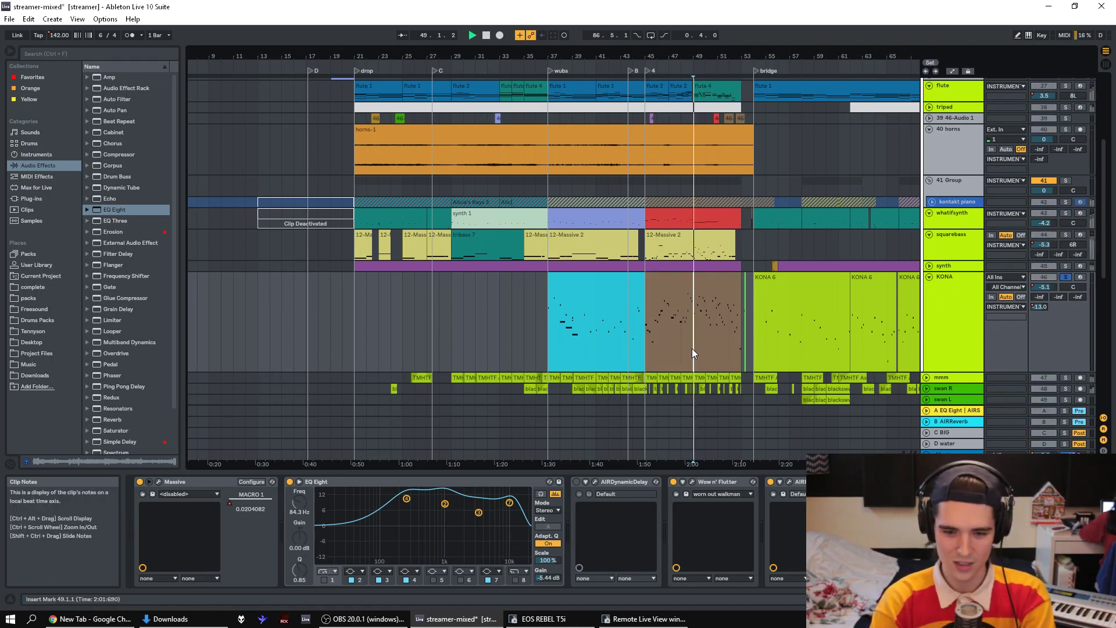
{"action": "left_click", "coordinate": [564, 282]}
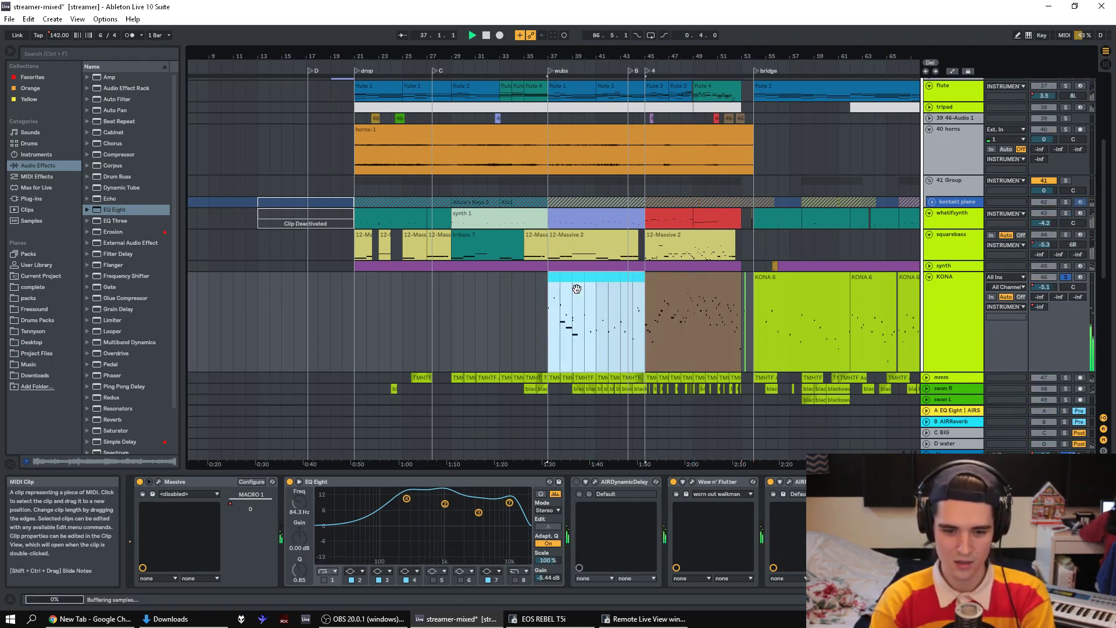
{"action": "left_click", "coordinate": [863, 286]}
{"action": "key", "text": "space"}
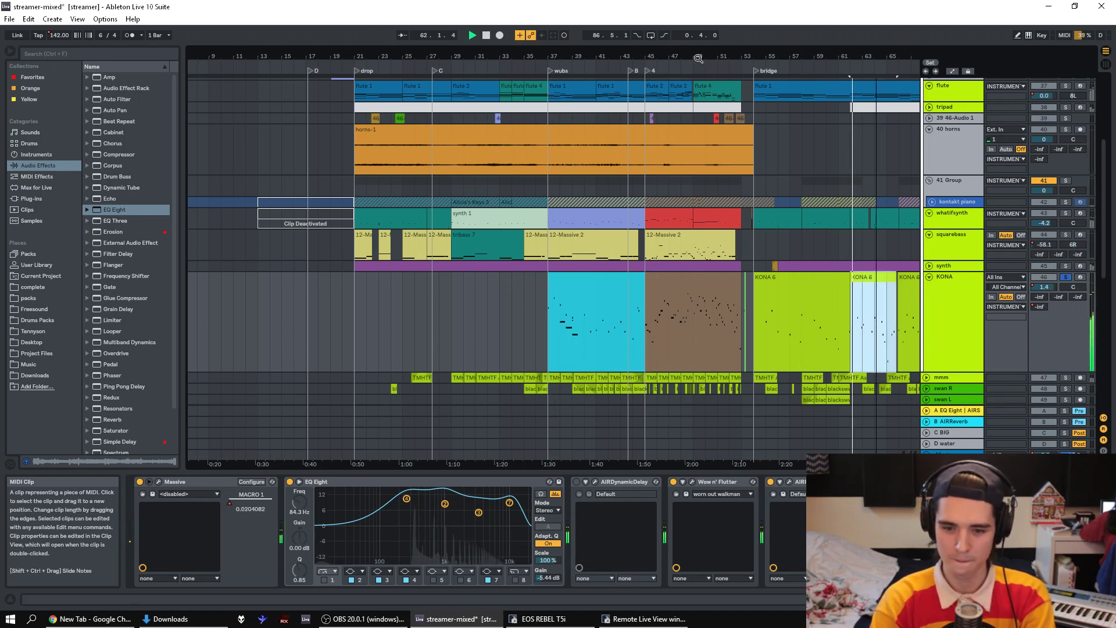
{"action": "left_click_drag", "start_coordinate": [877, 59], "coordinate": [698, 59]}
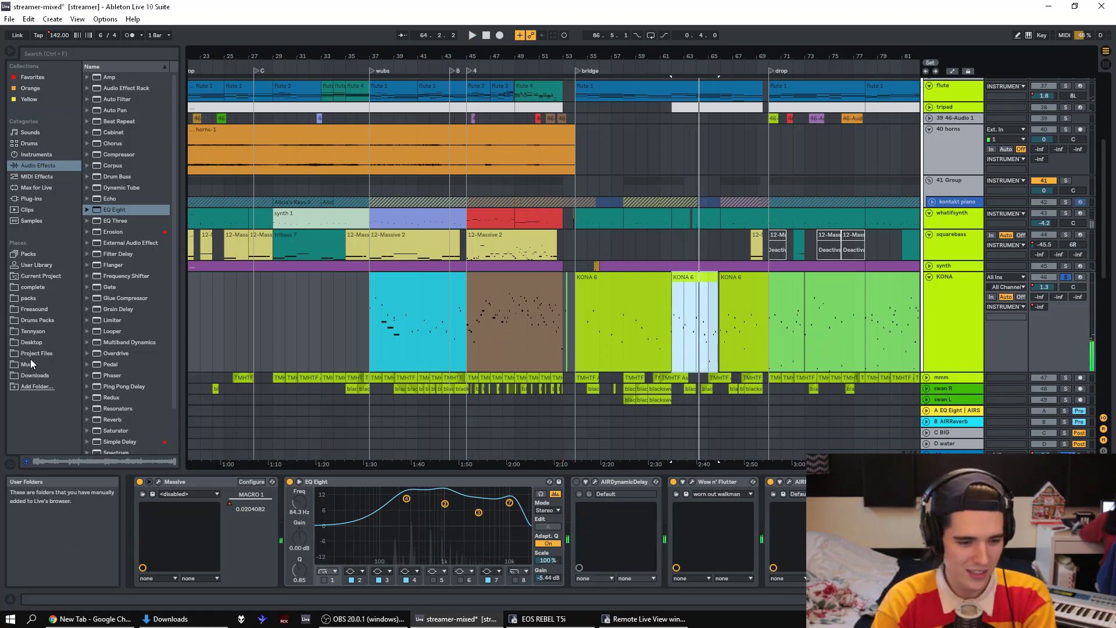
- Search the browser's Music folder for "kona triangle" and expand the Kona Triangle folder
{"action": "left_click", "coordinate": [57, 53]}
{"action": "type", "text": "kons tra"}
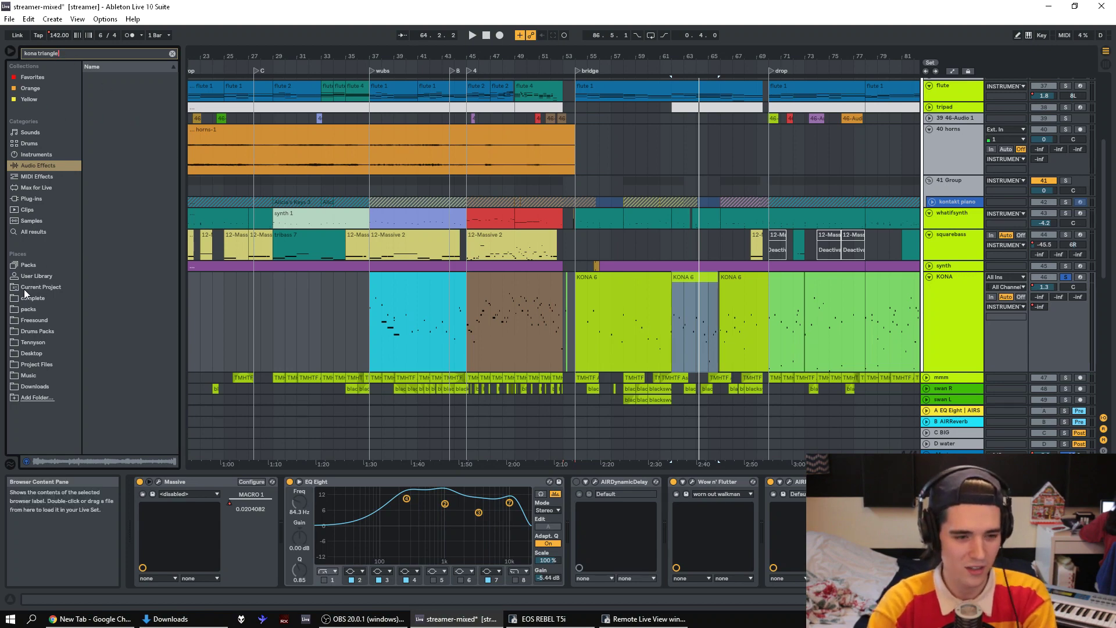
{"action": "left_click", "coordinate": [33, 376]}
{"action": "left_click", "coordinate": [86, 76]}
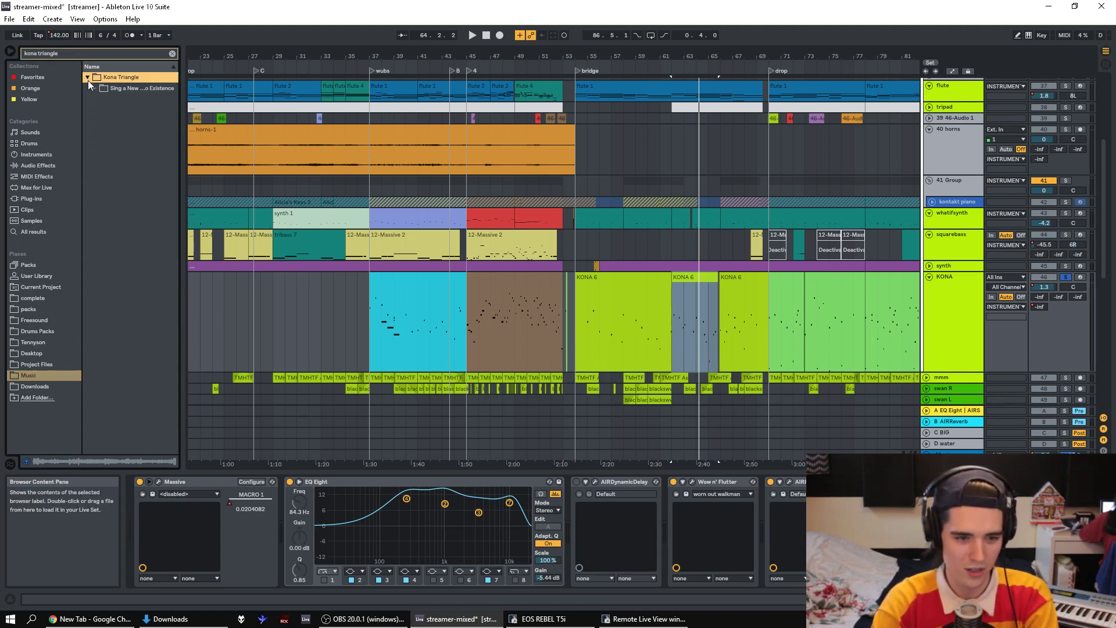
- Expand the album folder inside Kona Triangle and preview 01 Heavens Gate.mp3 and 02 Shine Alight.mp3
{"action": "left_click", "coordinate": [93, 87]}
{"action": "left_click", "coordinate": [135, 103]}
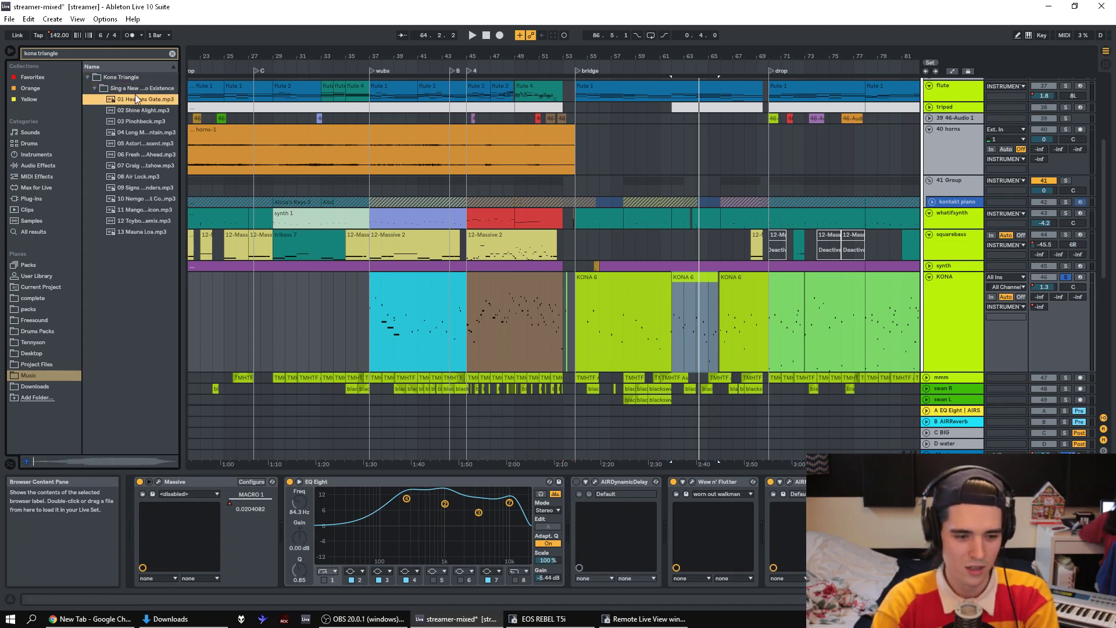
{"action": "left_click", "coordinate": [131, 110]}
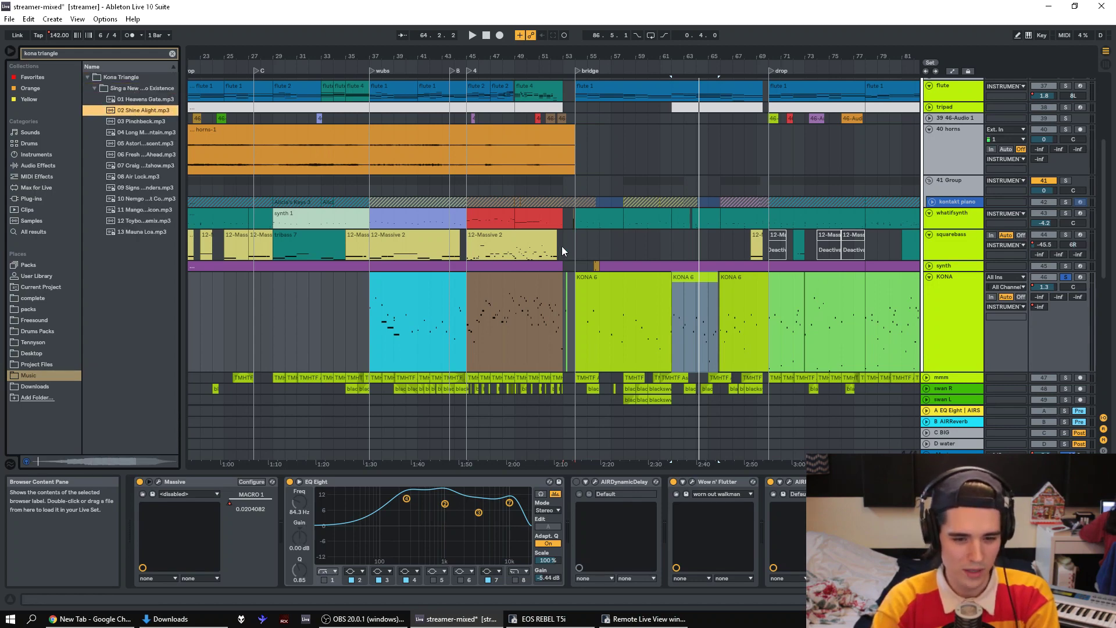
{"action": "left_click", "coordinate": [130, 88]}
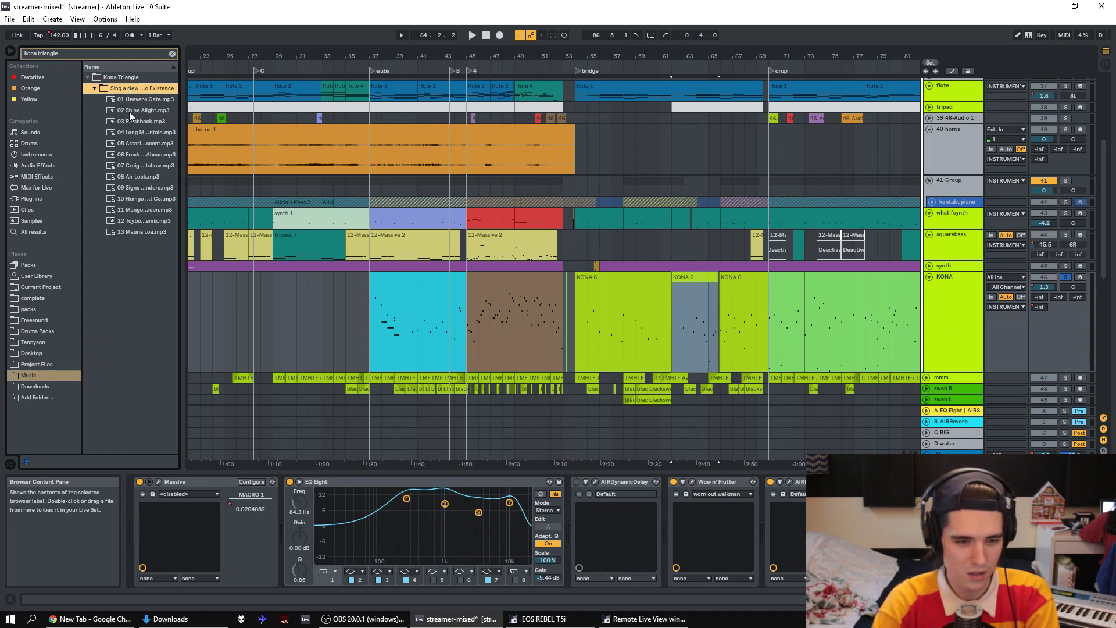
- Place 01 Heavens Gate.mp3 on a new audio track below KONA, with the clip starting at bar 32
{"action": "left_click", "coordinate": [116, 99]}
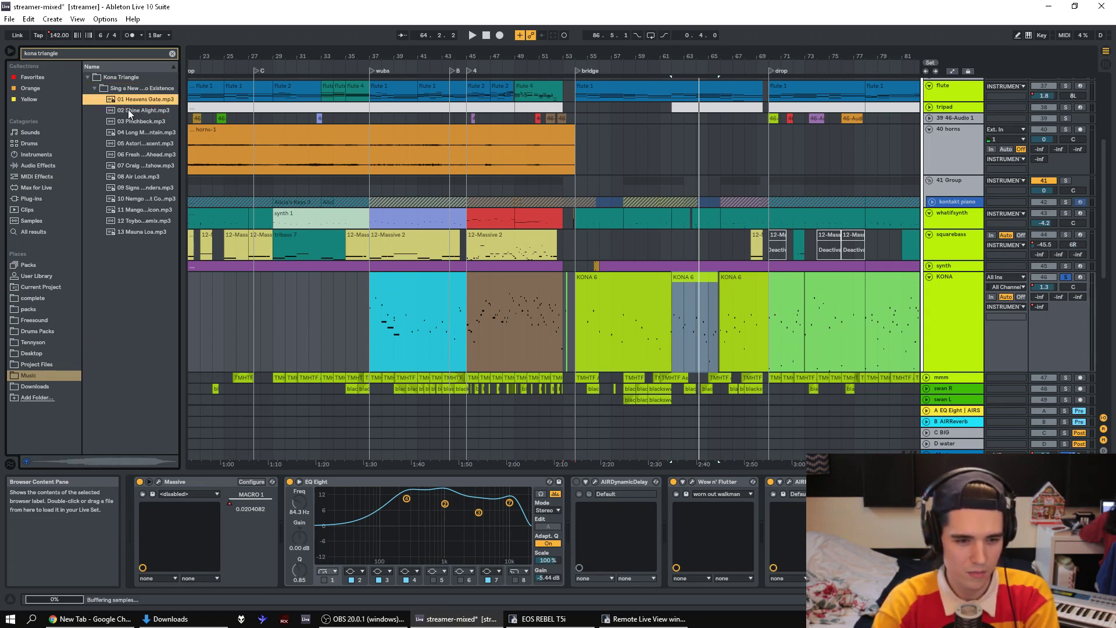
{"action": "left_click_drag", "start_coordinate": [111, 98], "coordinate": [448, 394]}
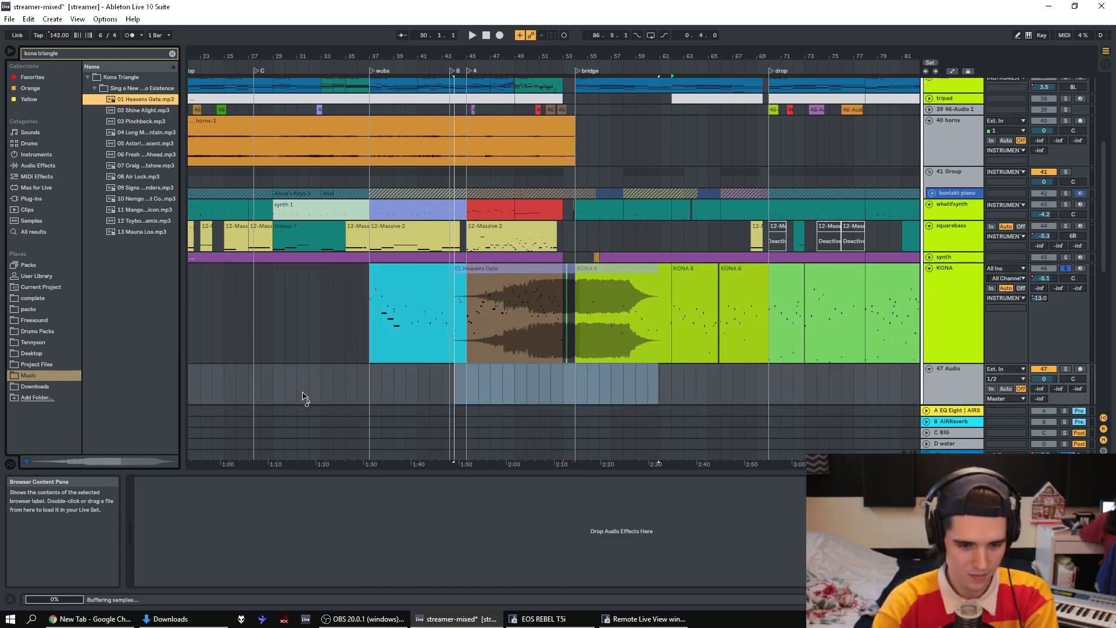
{"action": "left_click_drag", "start_coordinate": [302, 399], "coordinate": [310, 396]}
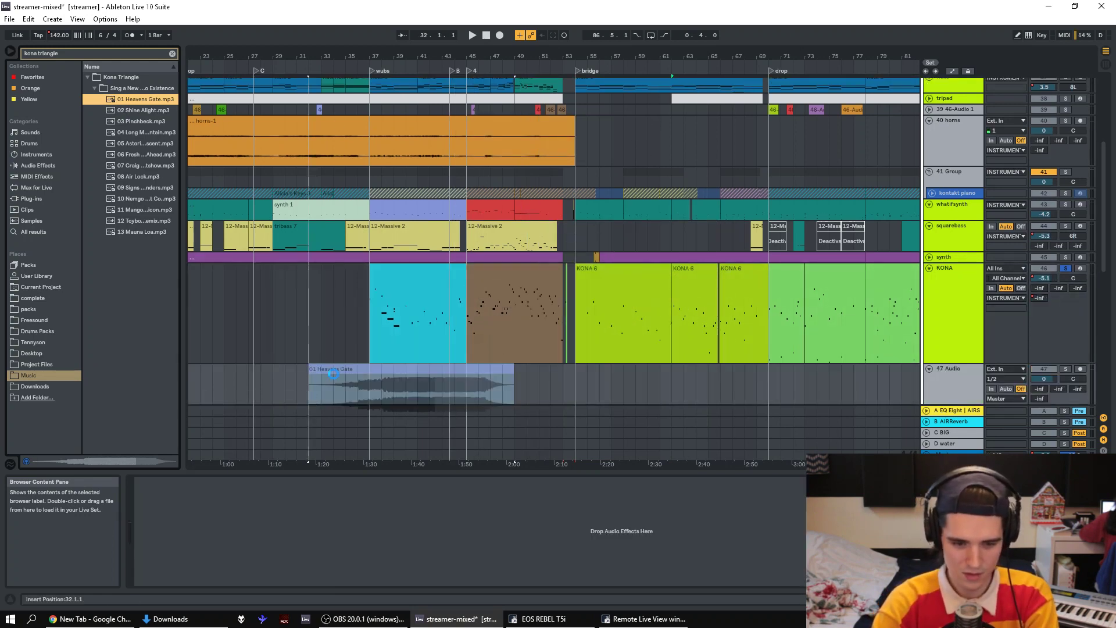
{"action": "left_click_drag", "start_coordinate": [326, 372], "coordinate": [326, 373]}
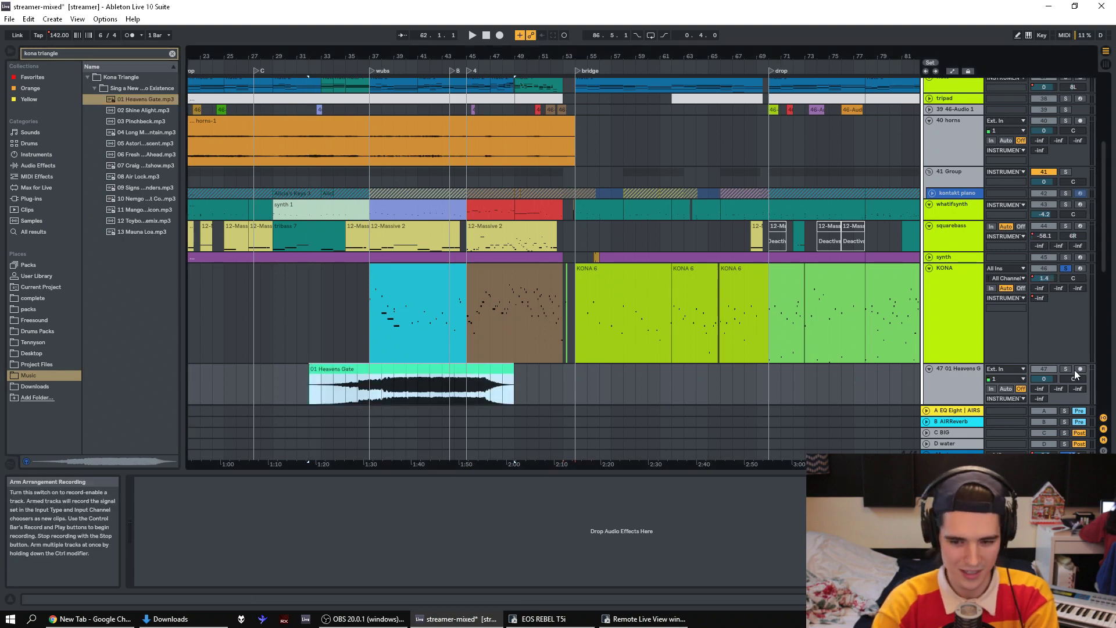
- Solo the Heavens Gate track in place of KONA and set its volume to -11.1 dB while playing from bars 37 and 38
{"action": "left_click", "coordinate": [1067, 269]}
{"action": "left_click", "coordinate": [373, 397]}
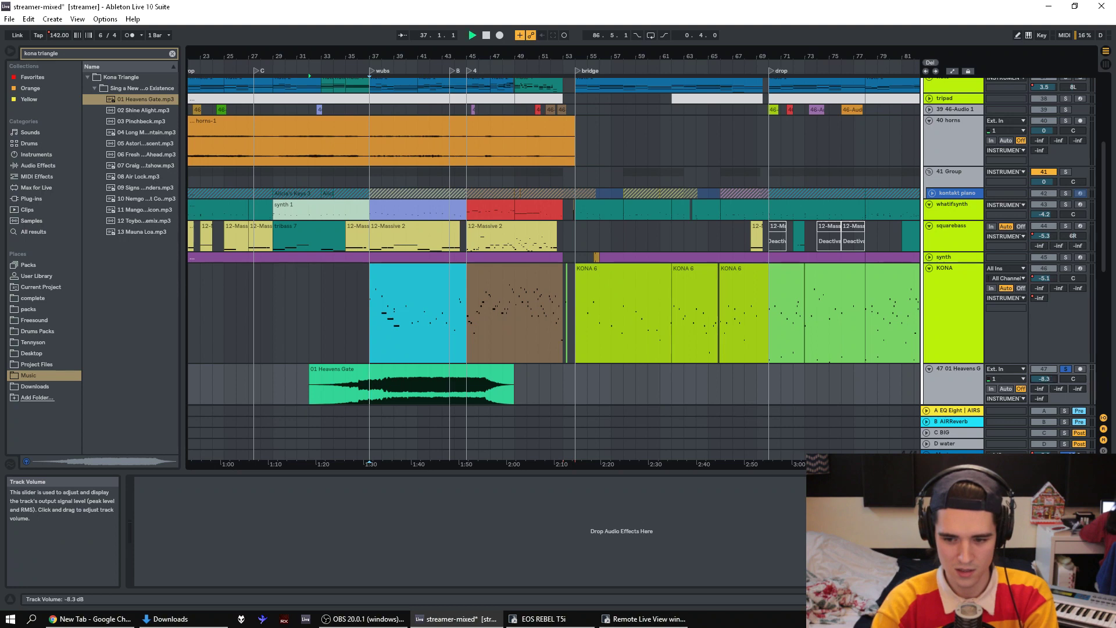
{"action": "left_click_drag", "start_coordinate": [1044, 379], "coordinate": [993, 381]}
{"action": "left_click", "coordinate": [382, 395]}
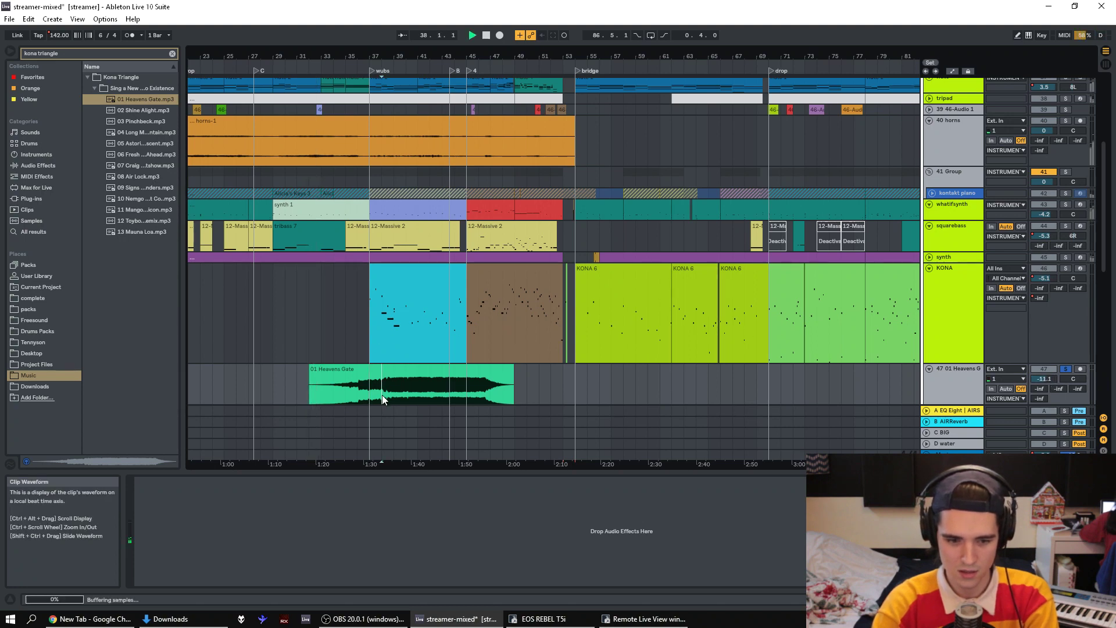
- Move the Heavens Gate clip earlier so it ends at about bar 33, and play it from bar 24
{"action": "mouse_move", "coordinate": [410, 374]}
{"action": "left_mouse_down"}
{"action": "mouse_move", "coordinate": [180, 386]}
{"action": "mouse_move", "coordinate": [214, 393]}
{"action": "left_mouse_up"}
{"action": "left_click", "coordinate": [215, 392]}
{"action": "key", "text": "space"}
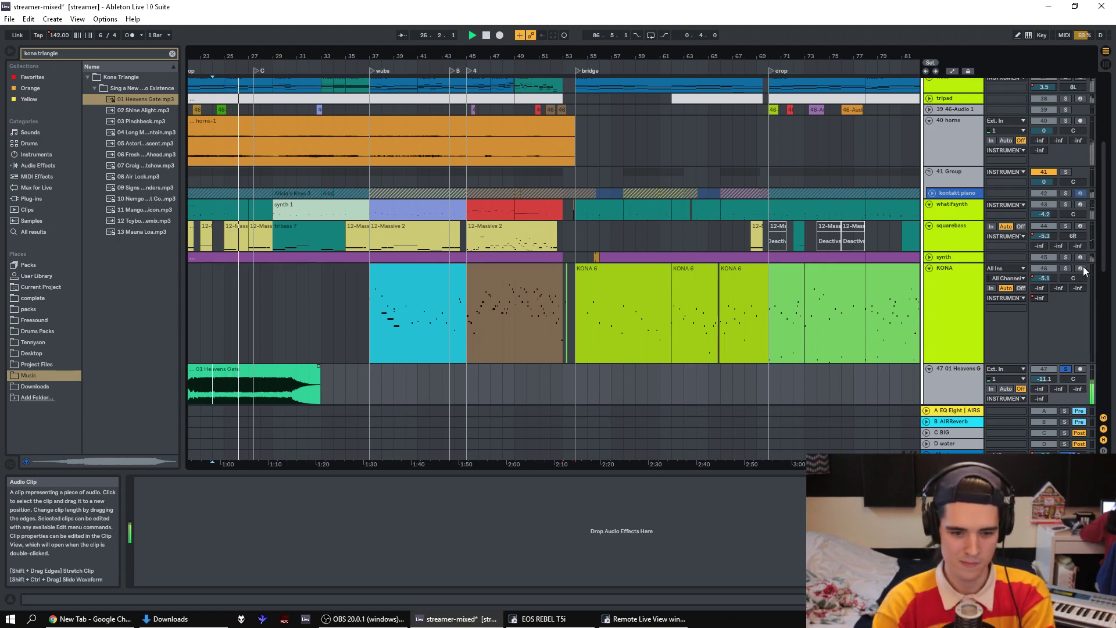
- Solo the record-armed KONA track alongside Heavens Gate and restart playback from bar 24 to play along
{"action": "left_click", "coordinate": [1066, 269]}
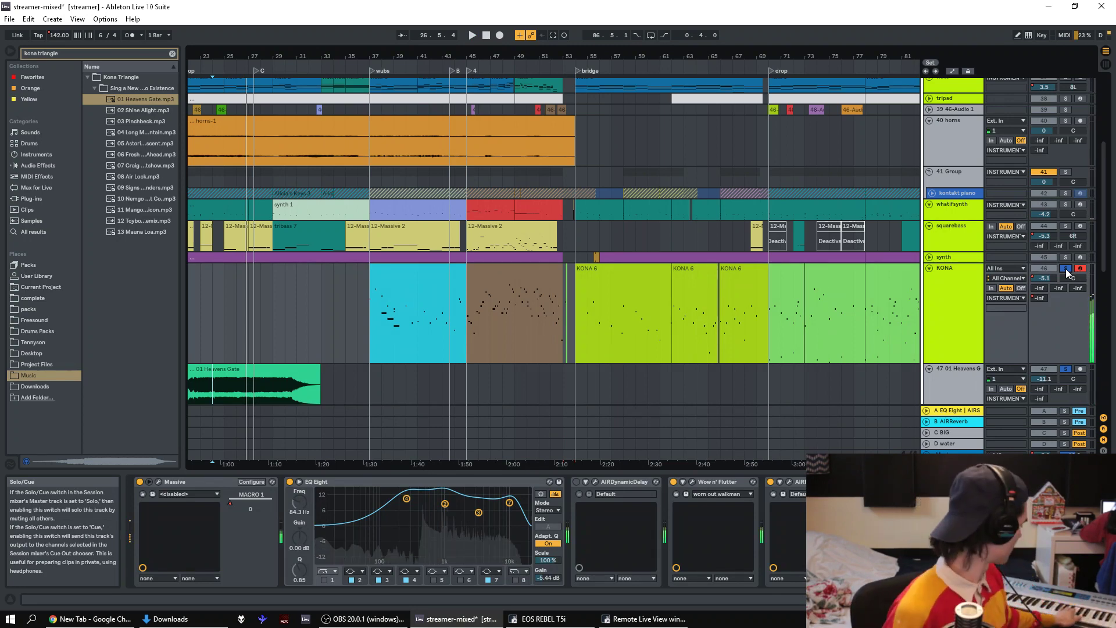
{"action": "key", "text": "space"}
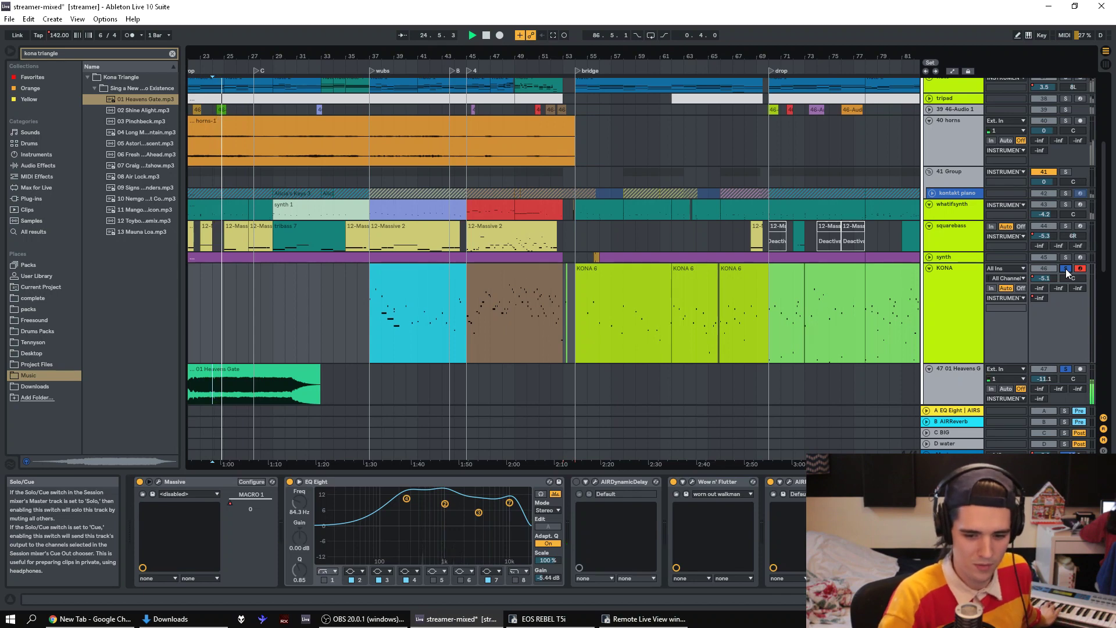
{"action": "key", "text": "space"}
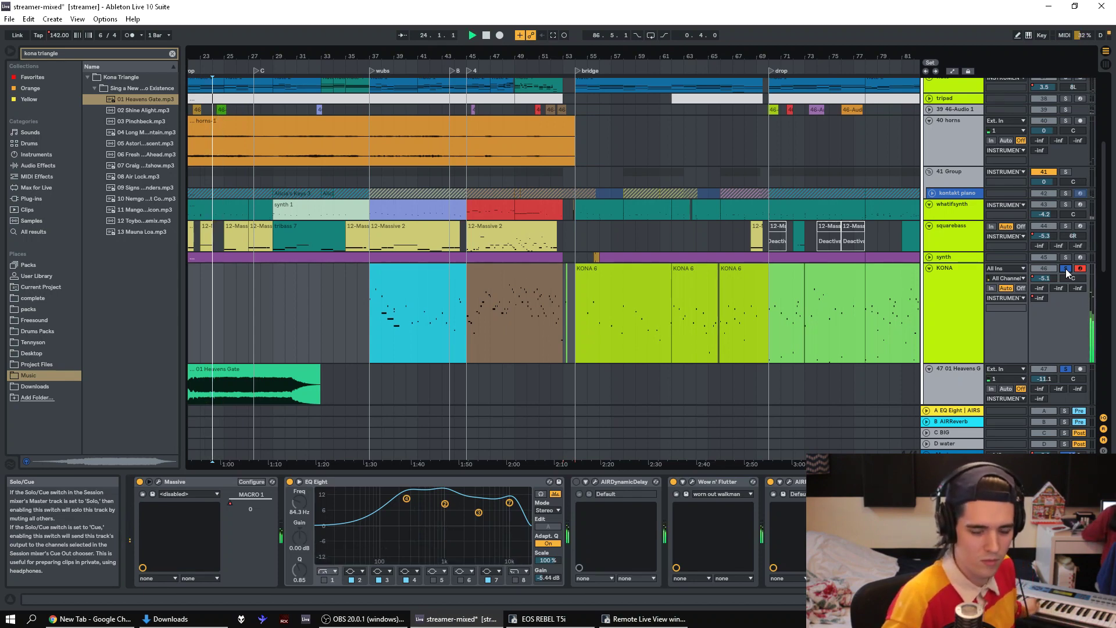
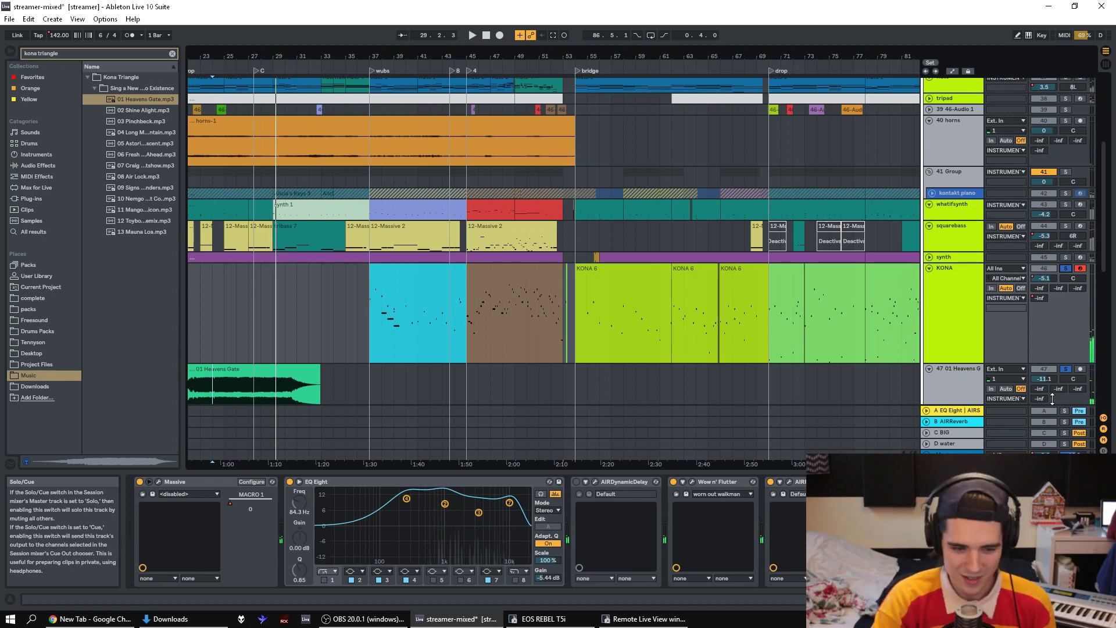
- Delete the Heavens Gate track, play from bars 48 and 37, and take KONA out of solo
{"action": "left_click", "coordinate": [951, 372]}
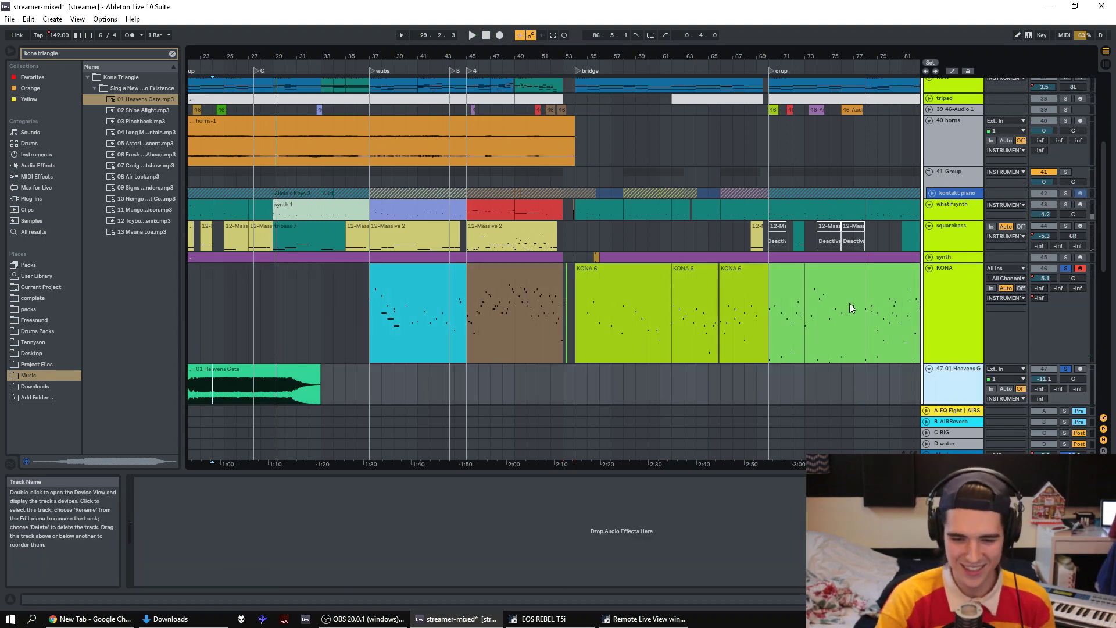
{"action": "scroll", "coordinate": [846, 299], "scroll_direction": "down", "scroll_amount": 3}
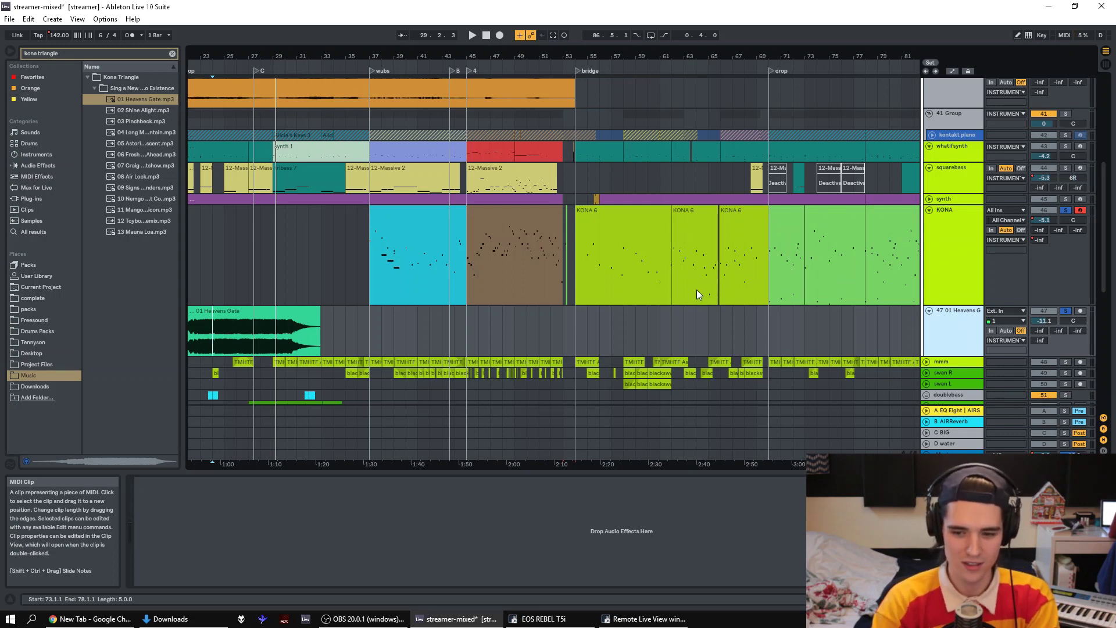
{"action": "left_click", "coordinate": [510, 273]}
{"action": "key", "text": "space"}
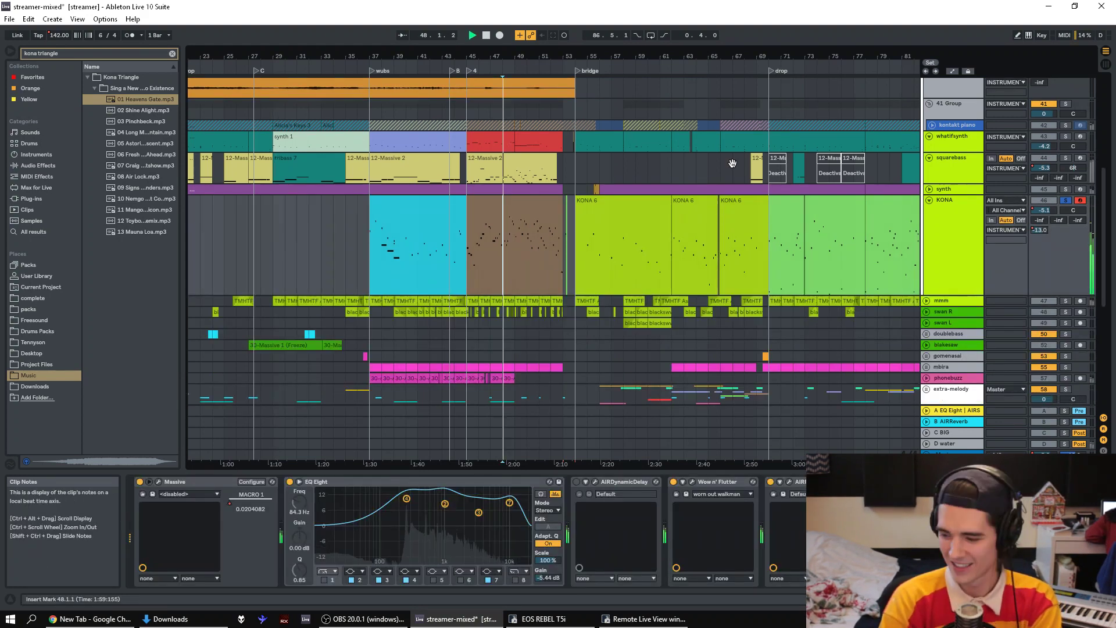
{"action": "left_click", "coordinate": [375, 263]}
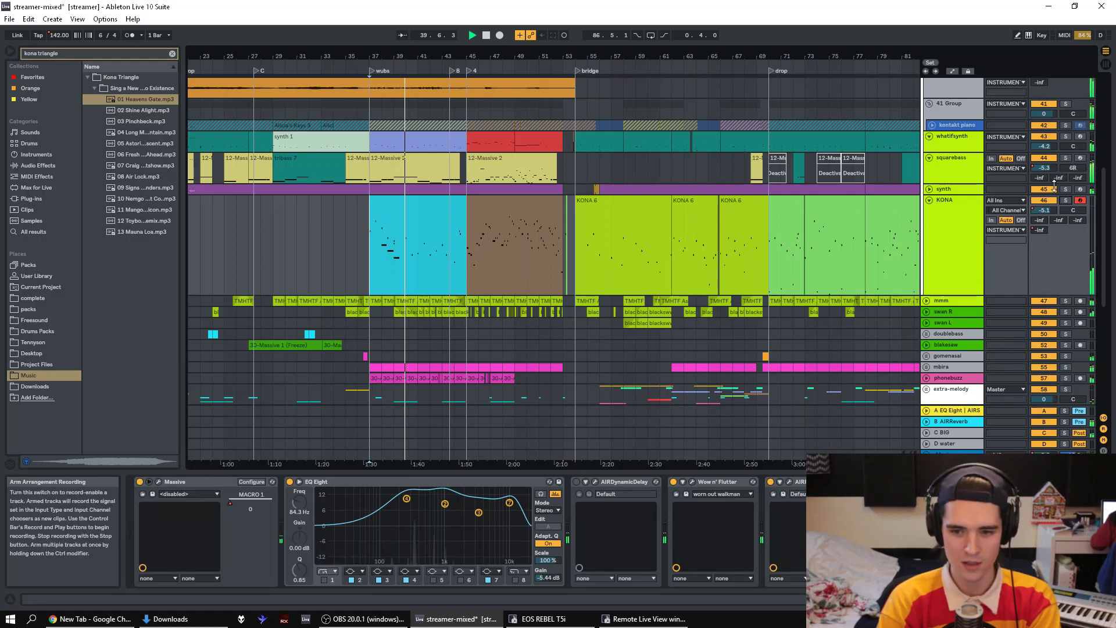
- Solo the squarebass track and play its 12-Massive 2 clip from bar 45
{"action": "scroll", "coordinate": [967, 116], "scroll_direction": "up", "scroll_amount": 8}
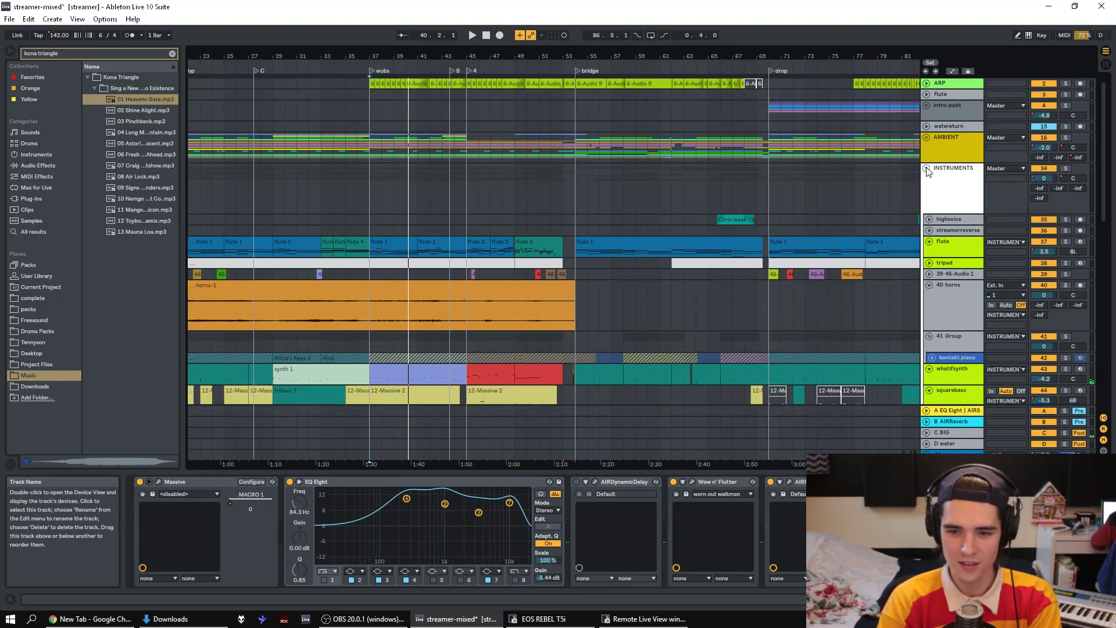
{"action": "left_click", "coordinate": [927, 170]}
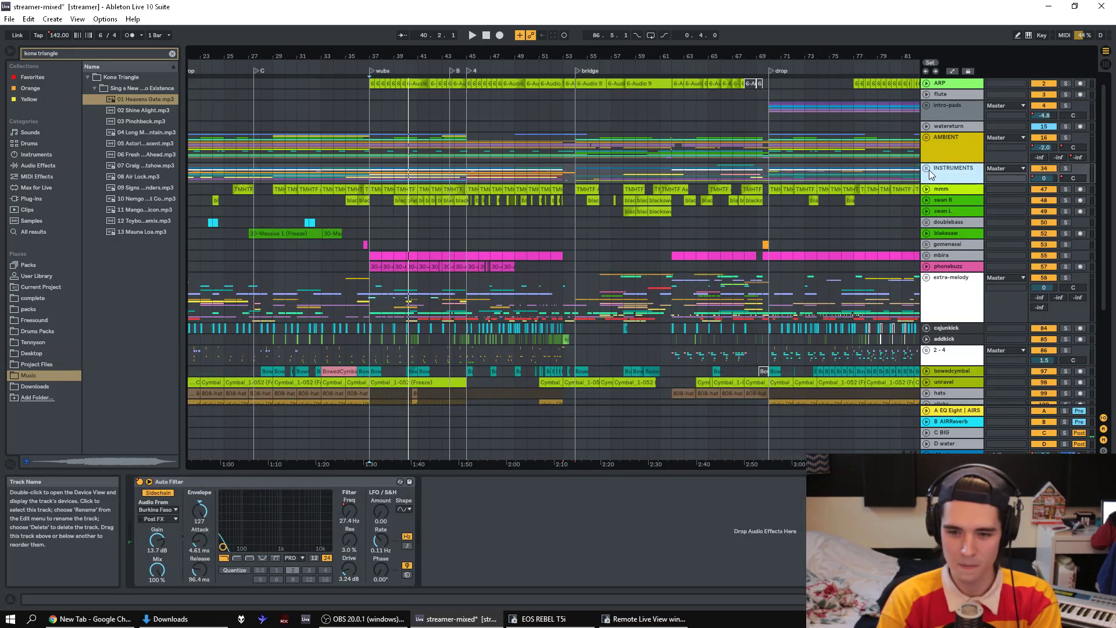
{"action": "left_click", "coordinate": [926, 169]}
{"action": "scroll", "coordinate": [1112, 220], "scroll_direction": "down", "scroll_amount": 4}
{"action": "scroll", "coordinate": [1111, 220], "scroll_direction": "down", "scroll_amount": 2}
{"action": "left_click", "coordinate": [517, 207]}
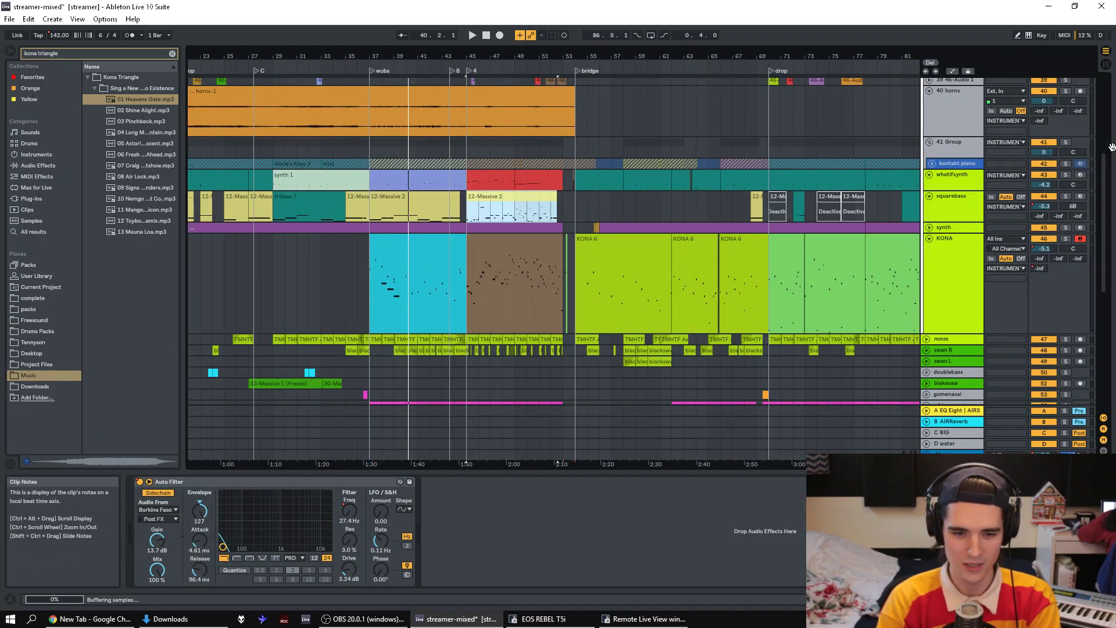
{"action": "left_click", "coordinate": [1065, 196]}
{"action": "key", "text": "space"}
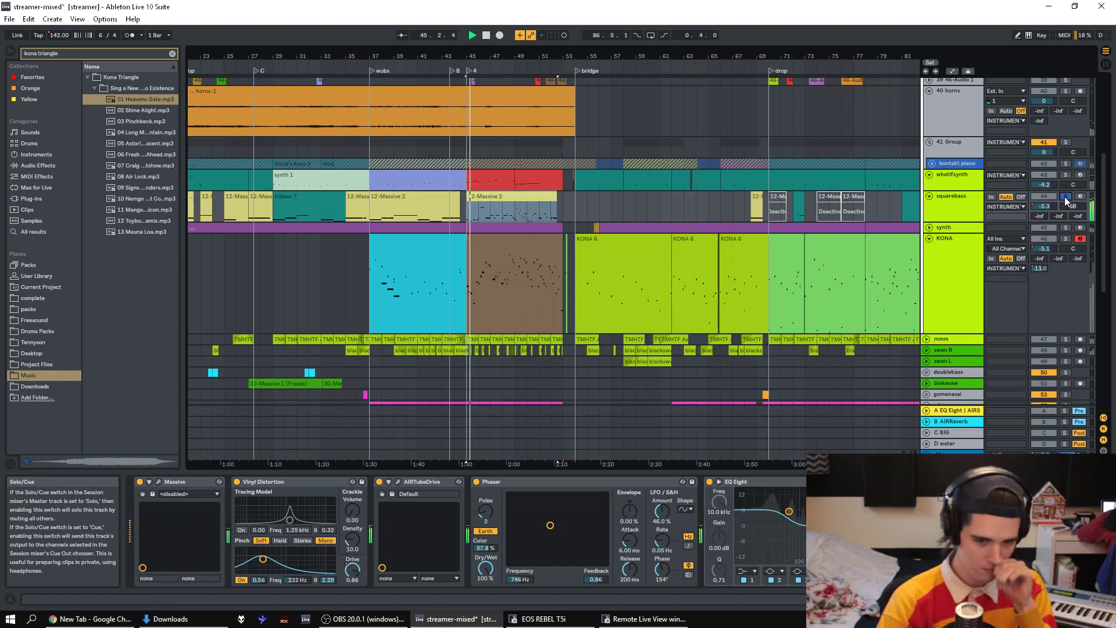
- Make the squarebass track taller and view its 12-Massive 2 notes from bar 45 up close
{"action": "left_click", "coordinate": [968, 220]}
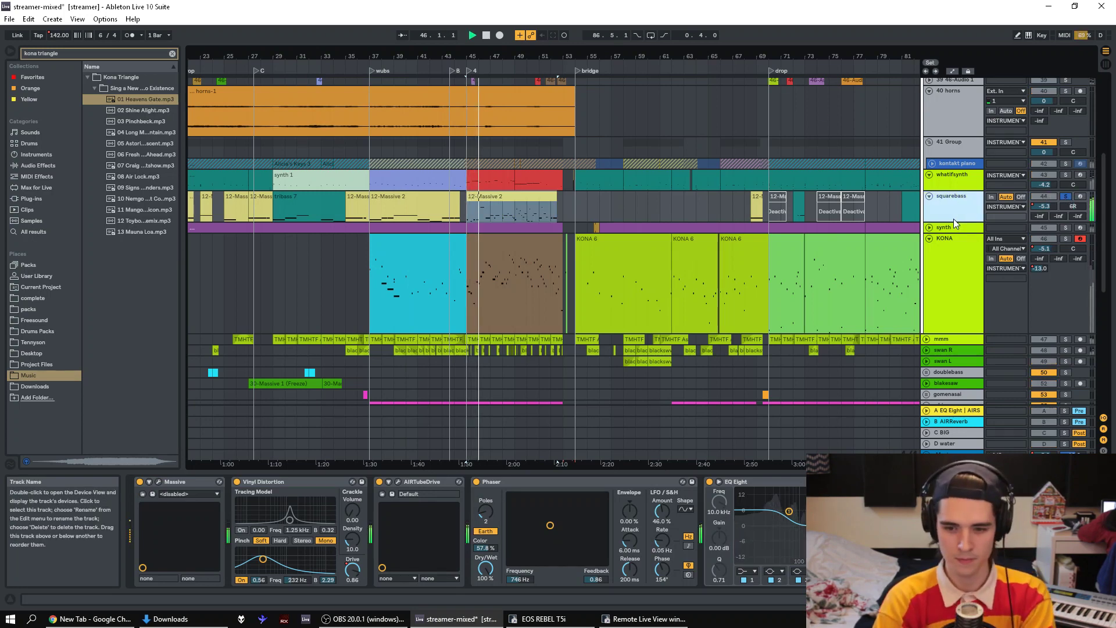
{"action": "left_click_drag", "start_coordinate": [953, 222], "coordinate": [953, 341]}
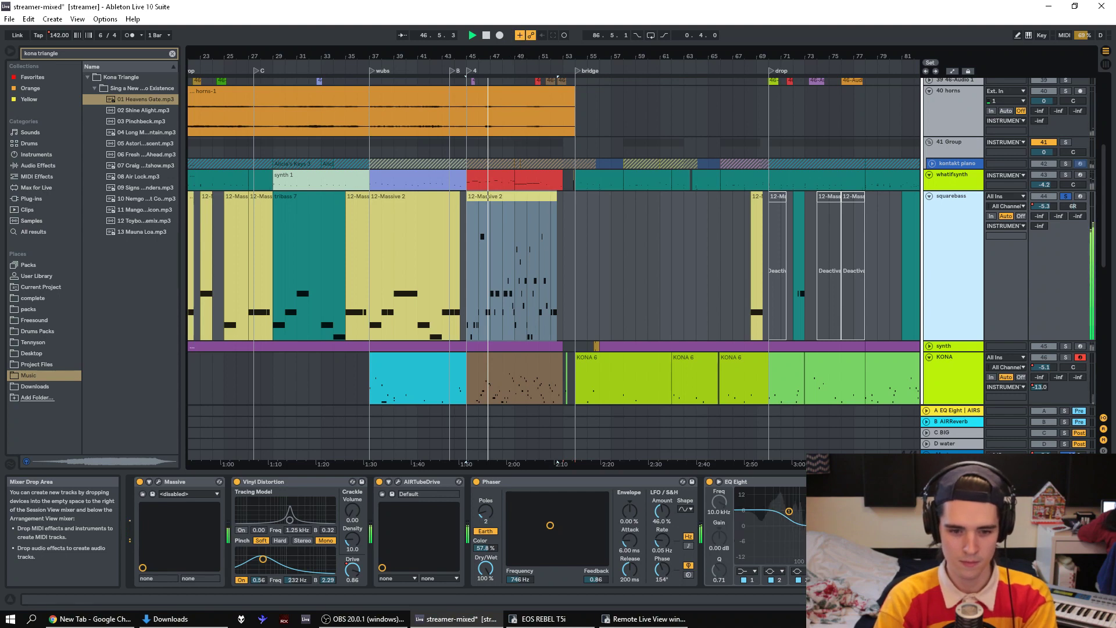
{"action": "left_click_drag", "start_coordinate": [513, 55], "coordinate": [514, 111]}
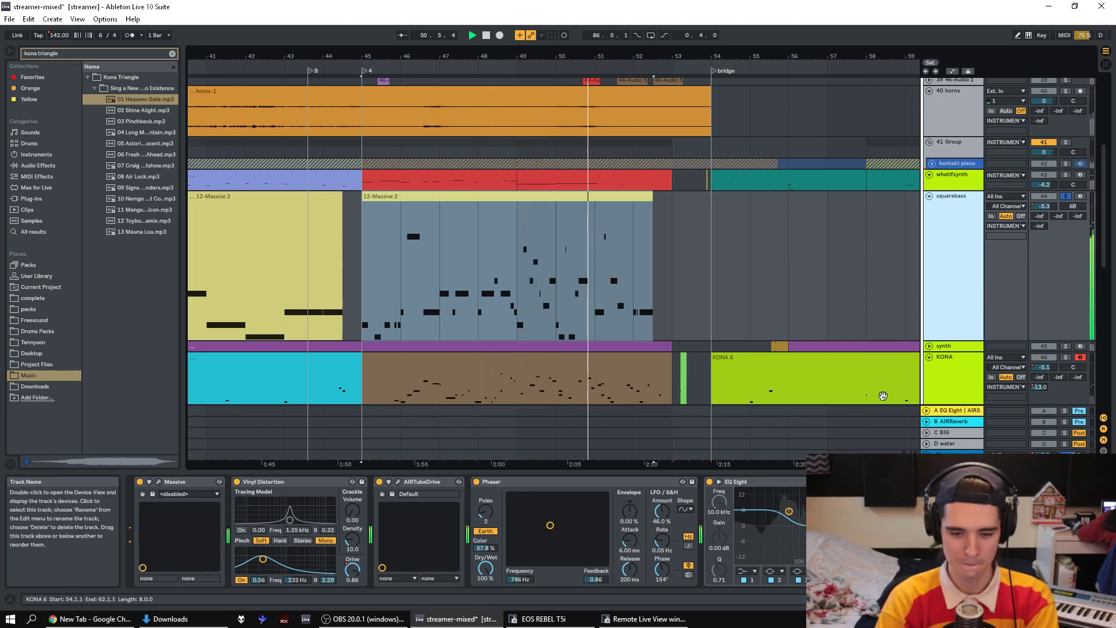
- Turn off the squarebass effects after Massive, from Vinyl Distortion through the last EQ Eight, and replay from bar 45
{"action": "left_click", "coordinate": [1046, 599]}
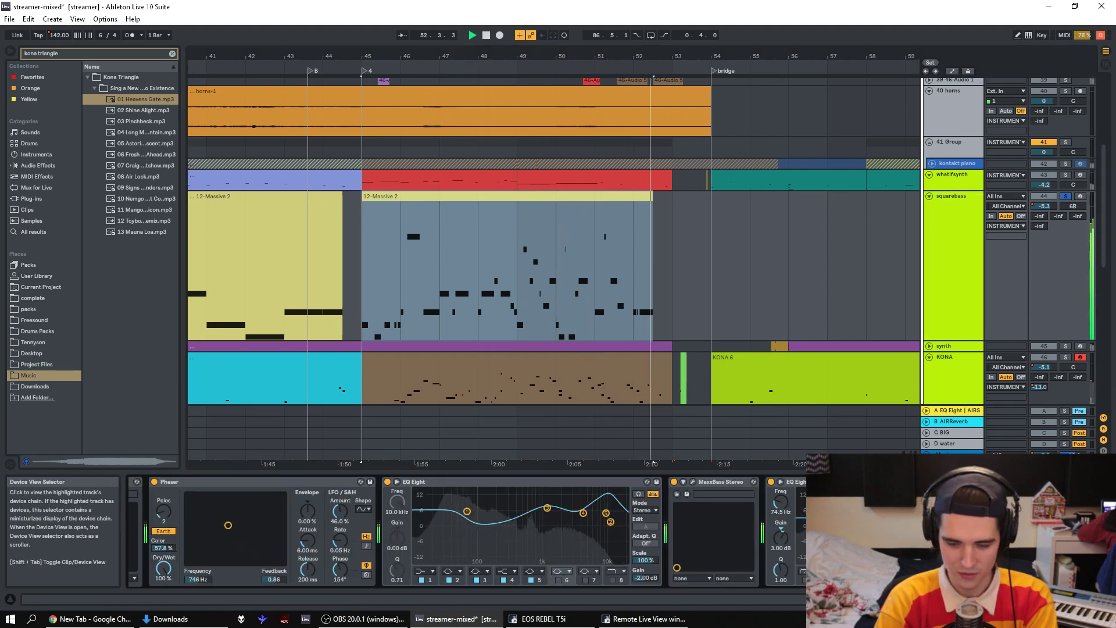
{"action": "scroll", "coordinate": [134, 535], "scroll_direction": "left", "scroll_amount": 3}
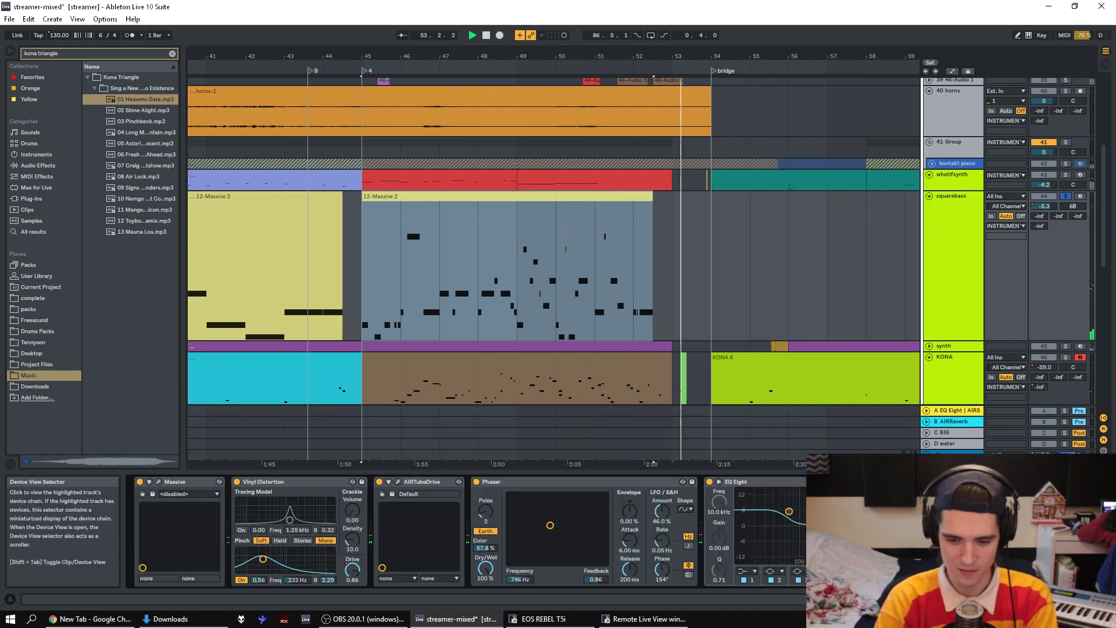
{"action": "left_click", "coordinate": [237, 482]}
{"action": "left_click", "coordinate": [379, 481]}
{"action": "left_click", "coordinate": [476, 482]}
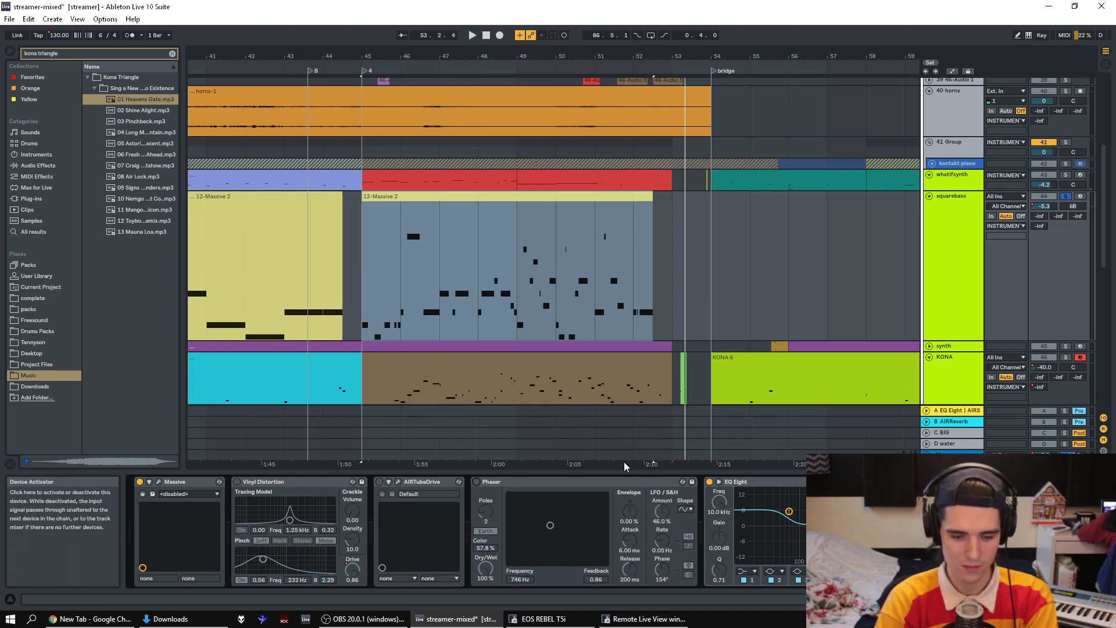
{"action": "key", "text": "space"}
{"action": "key", "text": "space"}
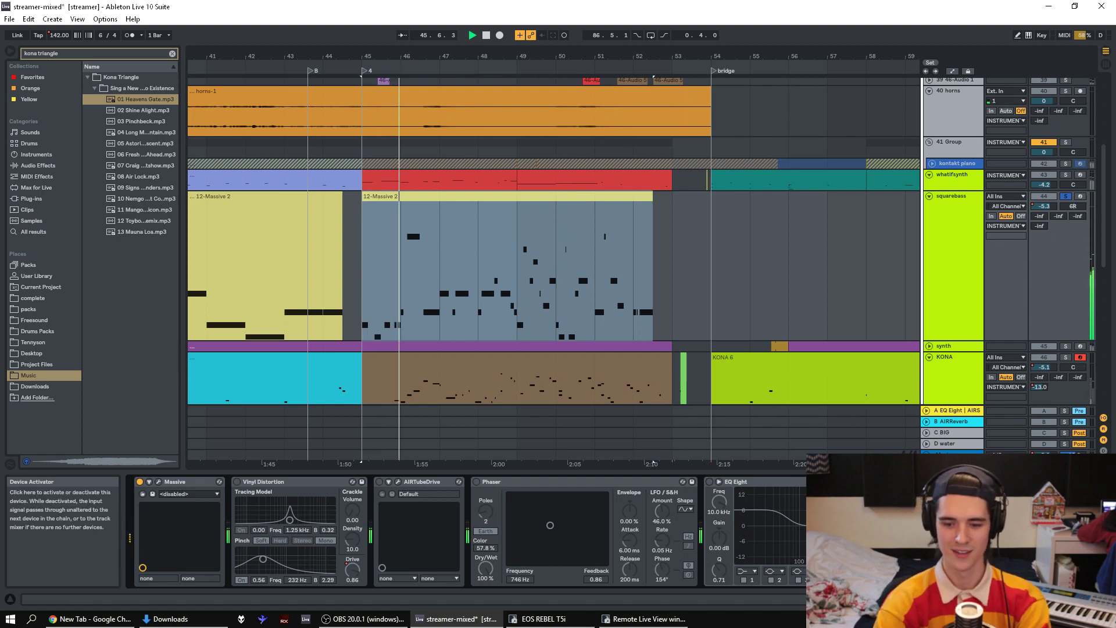
- Turn Vinyl Distortion, AIRTubeDrive, Phaser and the first EQ Eight back on in turn while squarebass plays
{"action": "left_click", "coordinate": [1051, 599]}
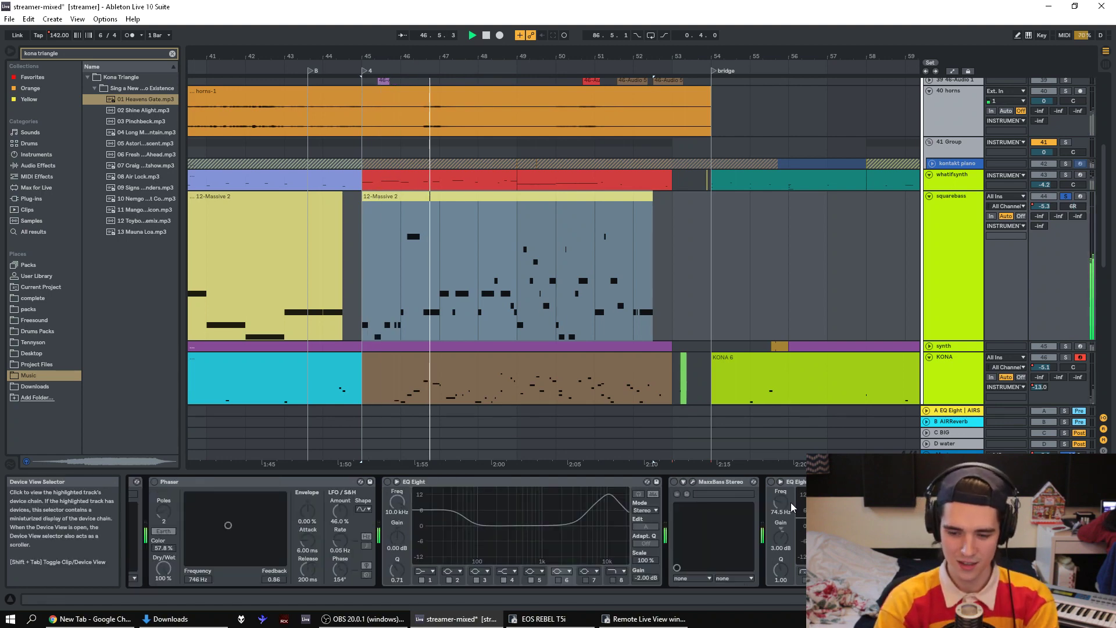
{"action": "scroll", "coordinate": [245, 491], "scroll_direction": "up", "scroll_amount": 5}
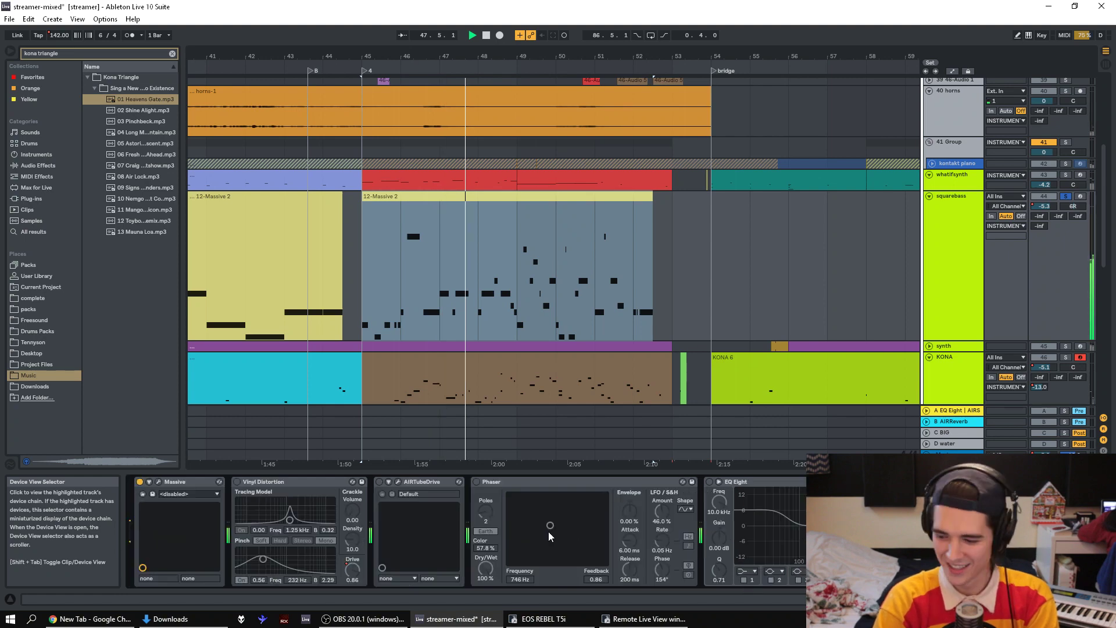
{"action": "left_click", "coordinate": [237, 482]}
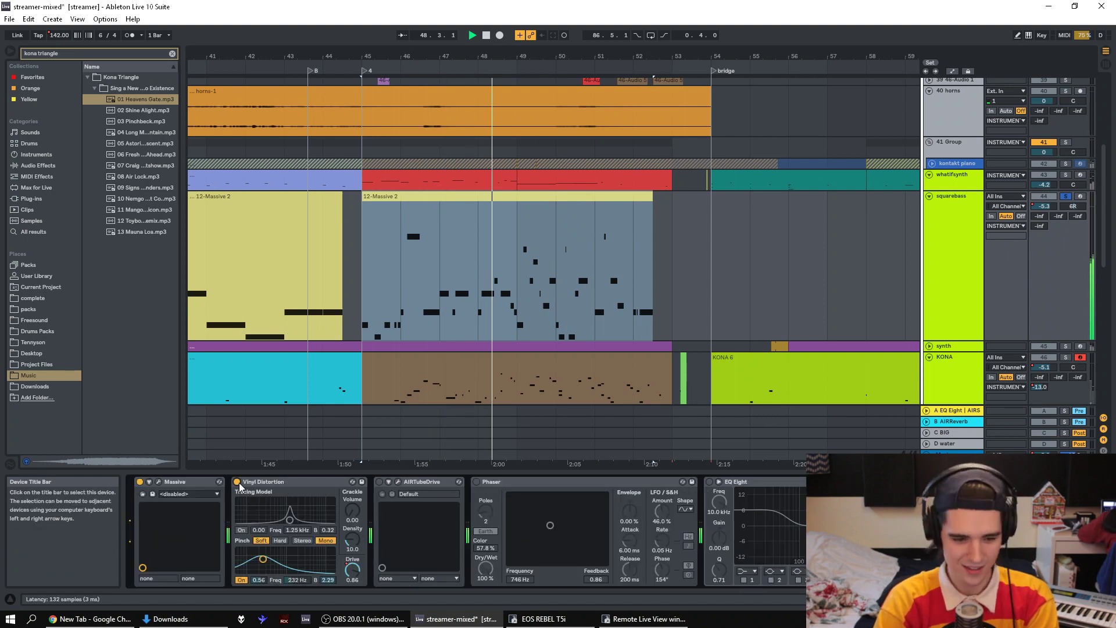
{"action": "left_click", "coordinate": [379, 481]}
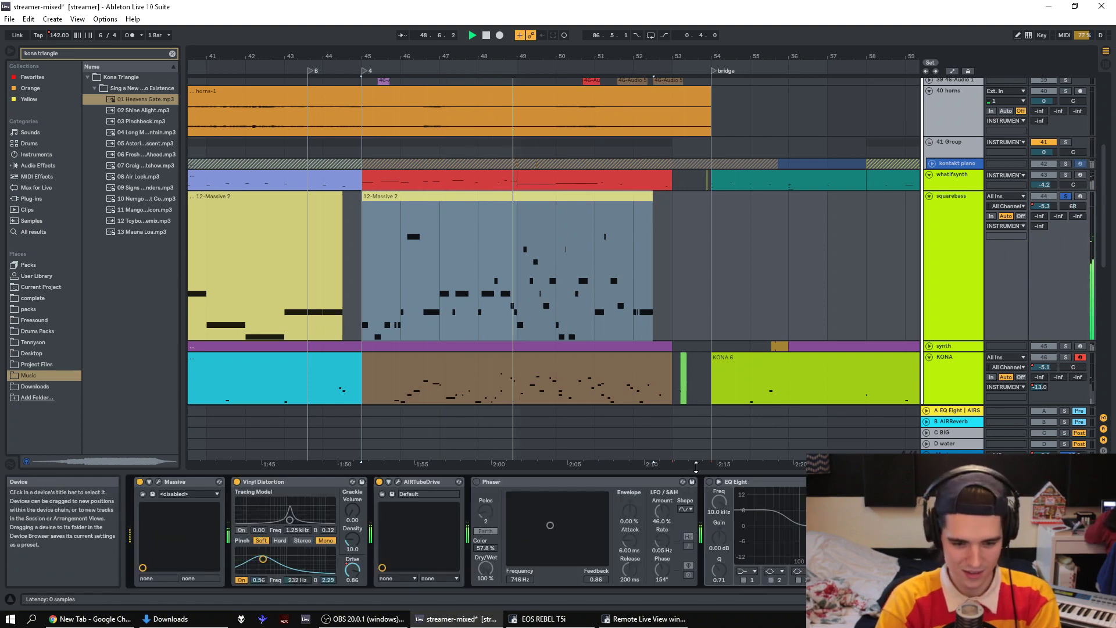
{"action": "left_click", "coordinate": [709, 481]}
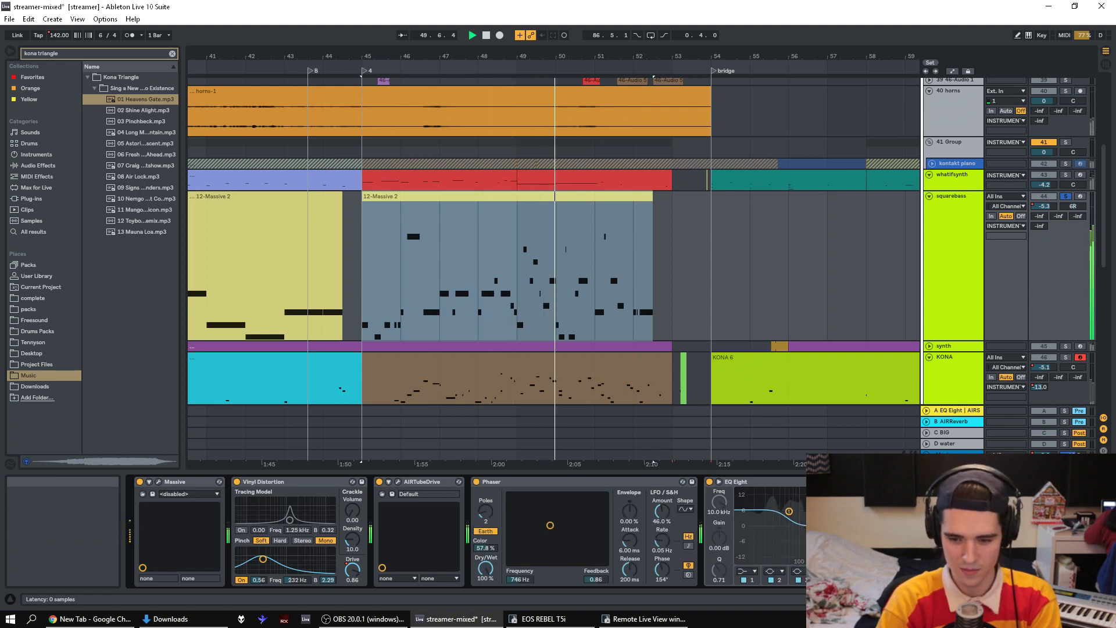
- Turn MaxxBass back on, open its plug-in window and replay the squarebass part from bar 45
{"action": "left_click", "coordinate": [1023, 599]}
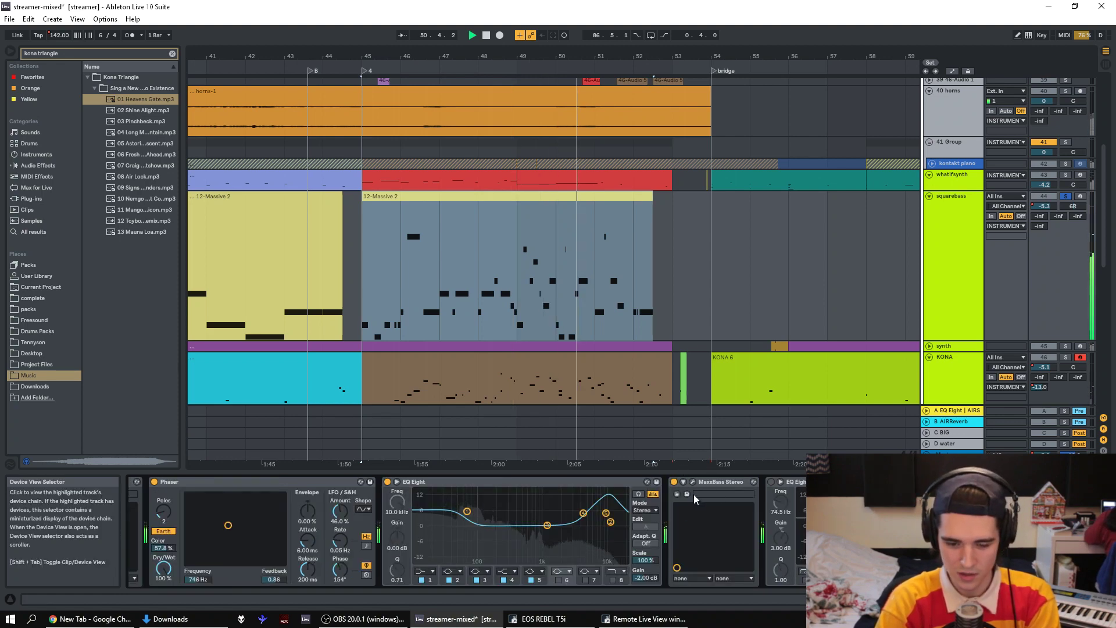
{"action": "left_click", "coordinate": [692, 482]}
{"action": "key", "text": "space"}
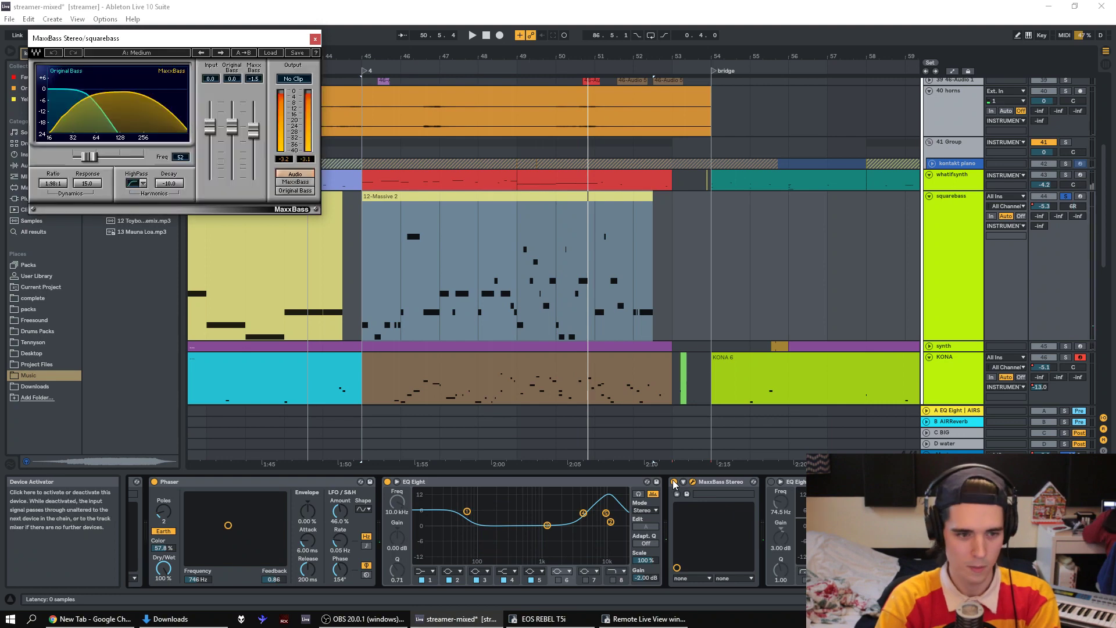
{"action": "key", "text": "space"}
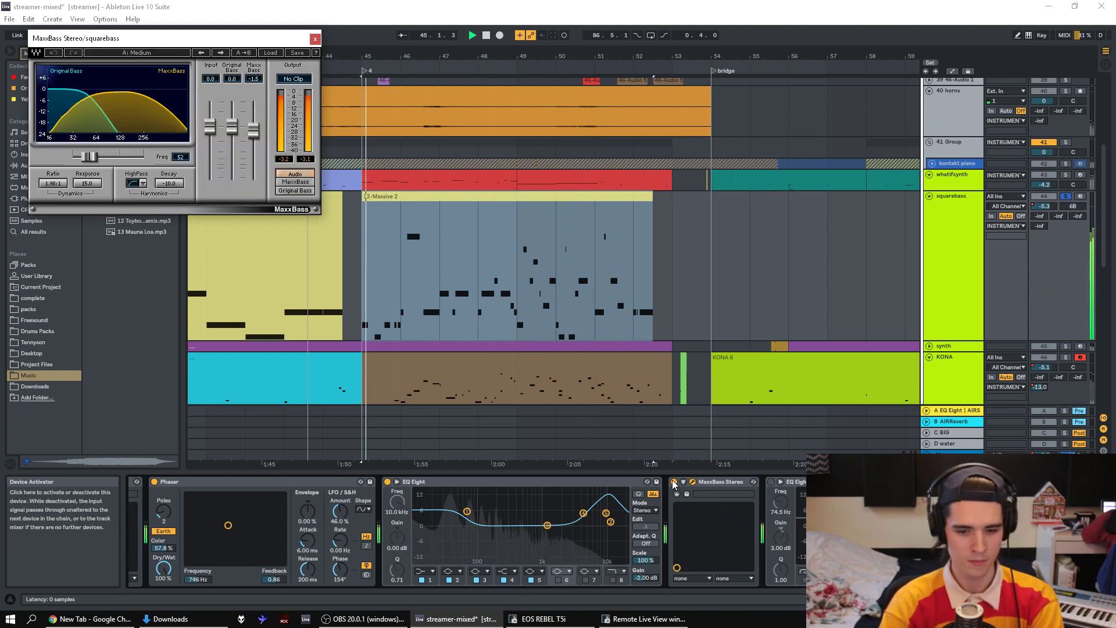
{"action": "key", "text": "space"}
{"action": "key", "text": "space"}
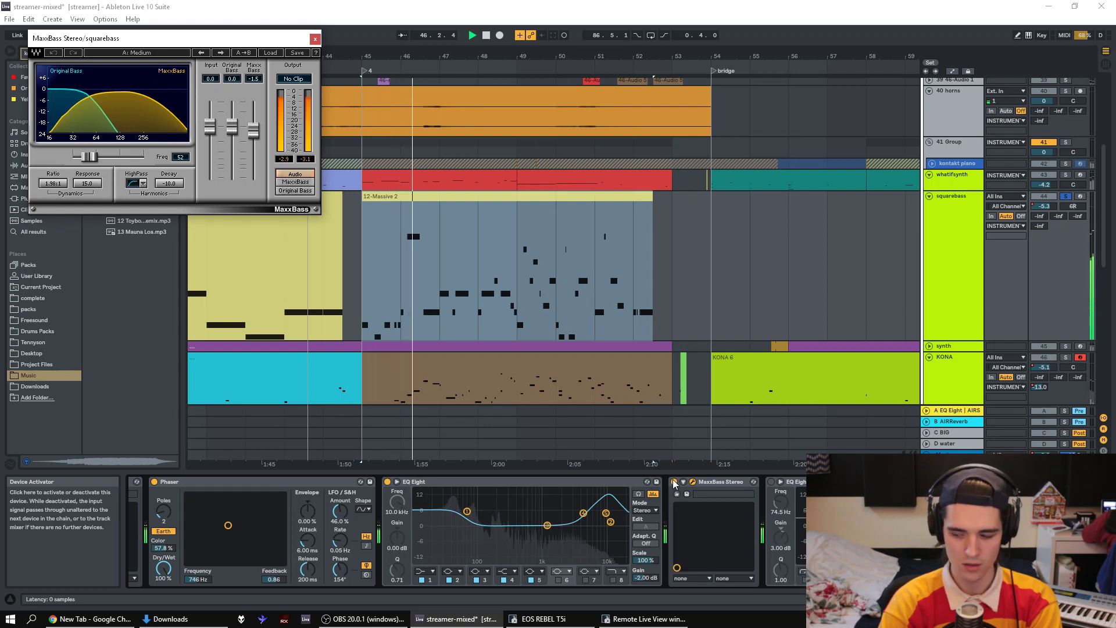
- Compare the squarebass with MaxxBass bypassed and active, and turn the EQ Eight after it back on
{"action": "left_click", "coordinate": [674, 483]}
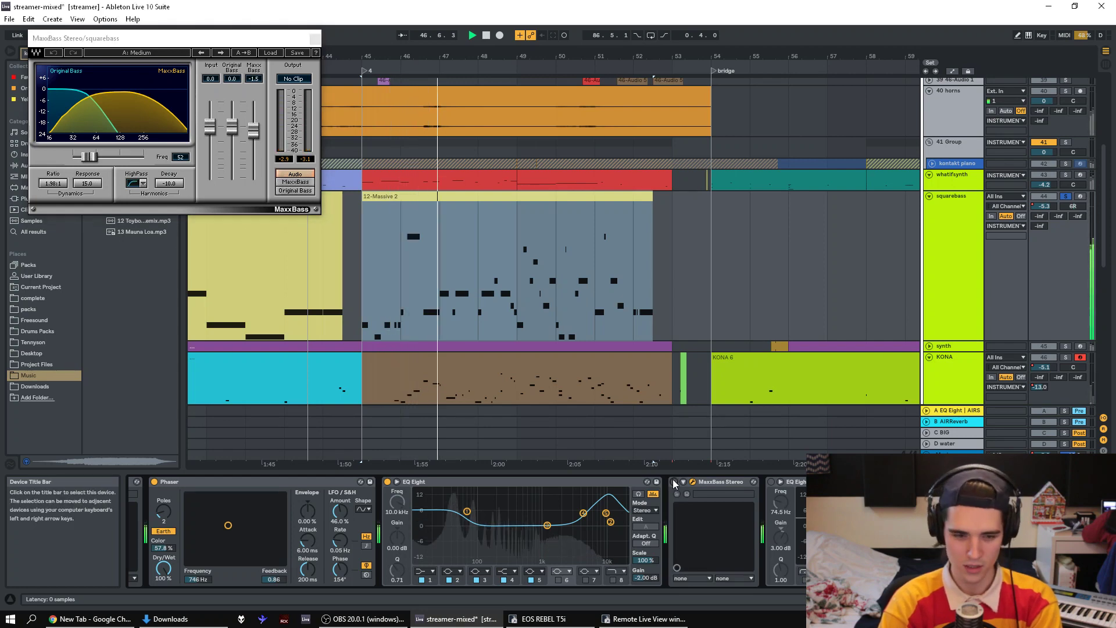
{"action": "left_click", "coordinate": [674, 483]}
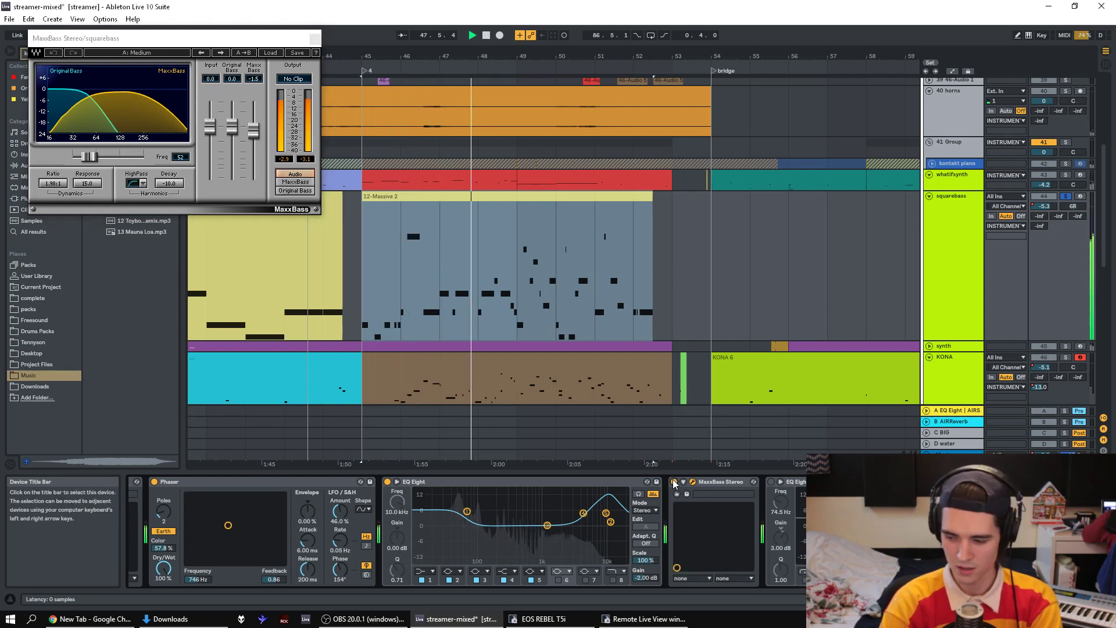
{"action": "left_click", "coordinate": [772, 482]}
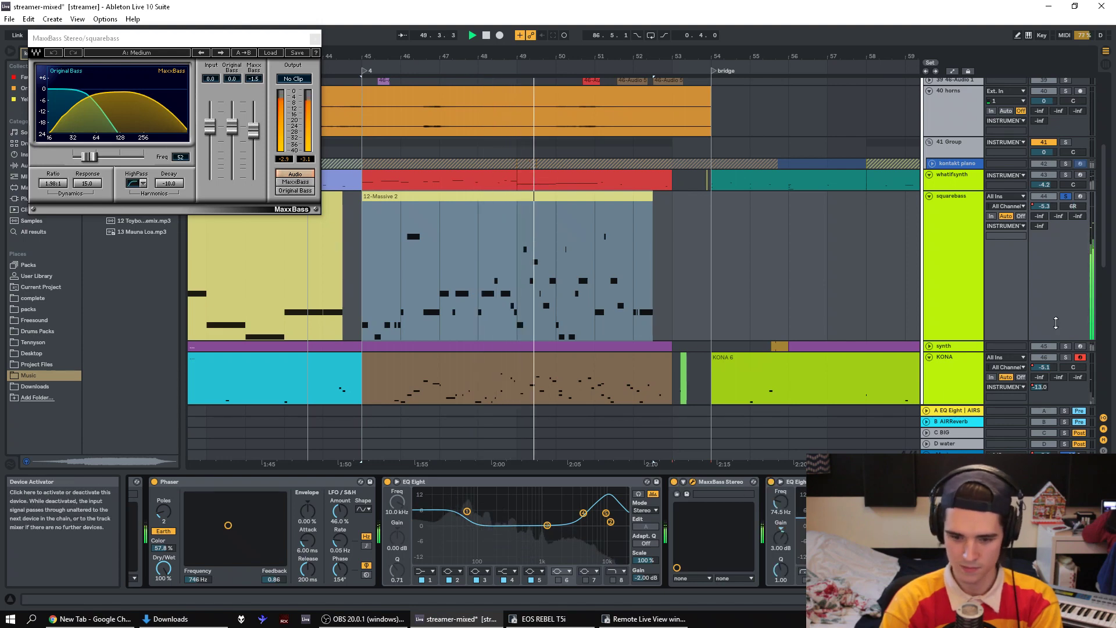
- Stop playback, take squarebass out of solo, and fold the squarebass and whatifsynth tracks
{"action": "key", "text": "space"}
{"action": "left_click", "coordinate": [1066, 197]}
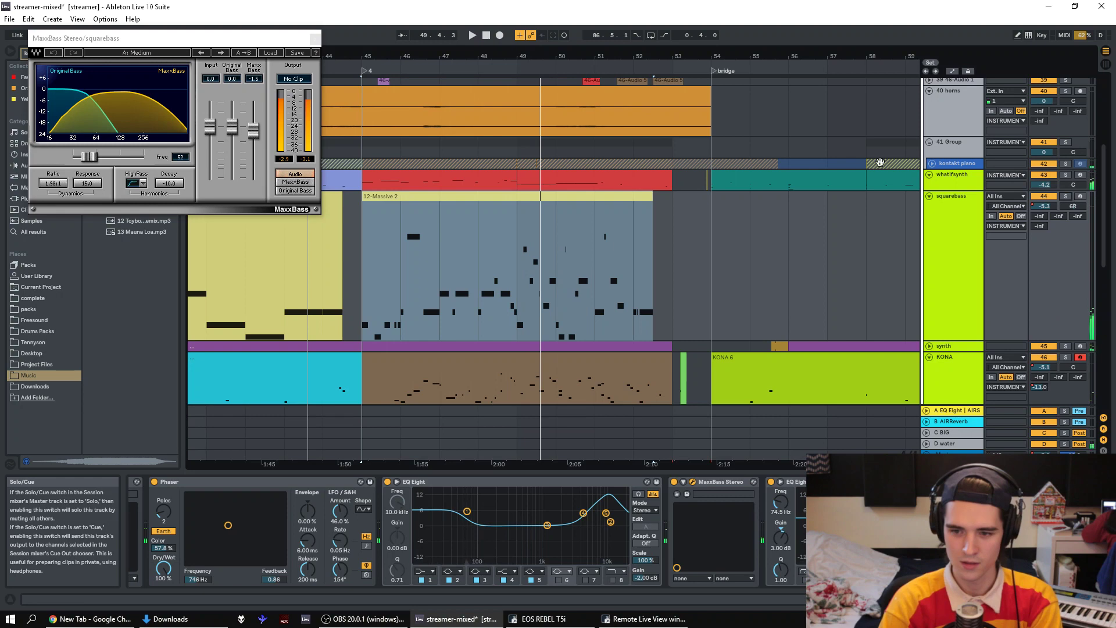
{"action": "left_click", "coordinate": [928, 196]}
{"action": "left_click", "coordinate": [930, 175]}
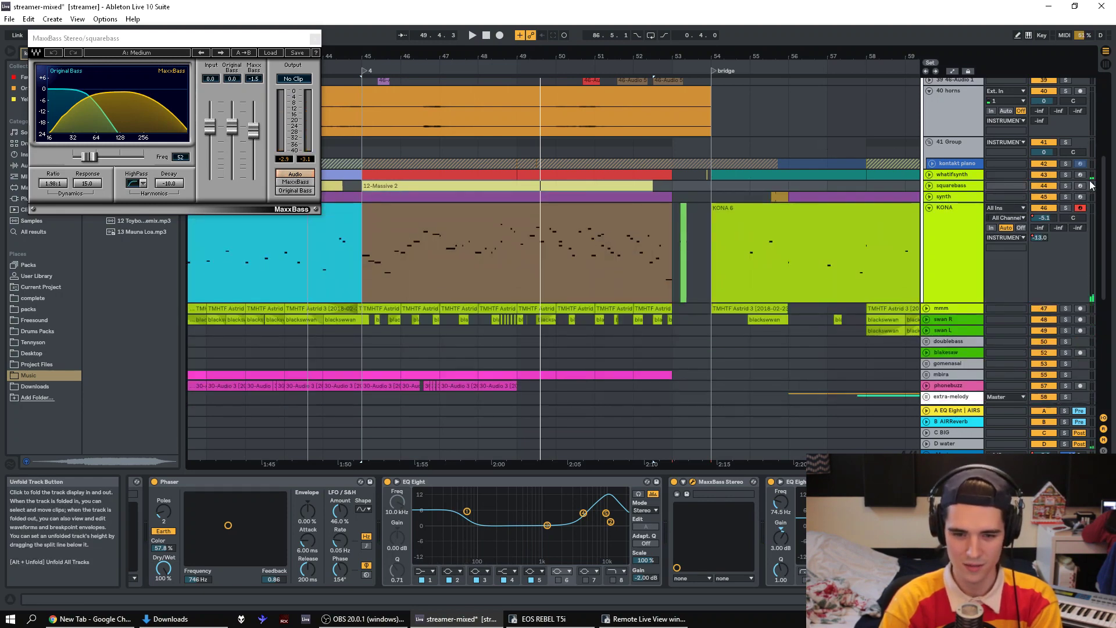
- Solo the kontakt piano track, play it from bar 45, and close the MaxxBass window
{"action": "left_click", "coordinate": [1066, 164]}
{"action": "key", "text": "space"}
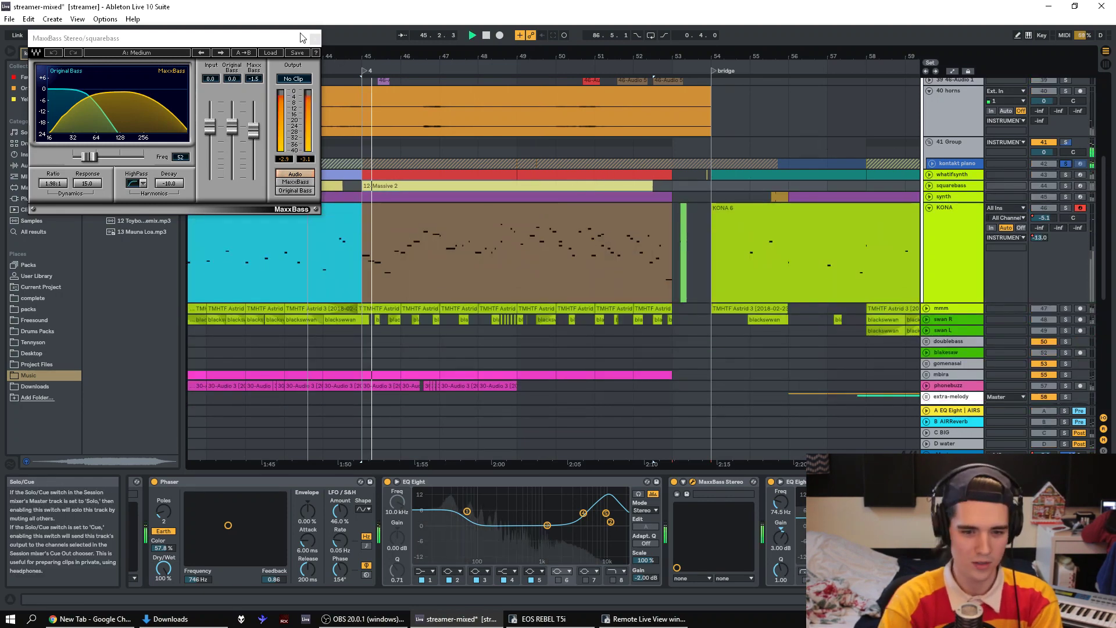
{"action": "left_click", "coordinate": [314, 39]}
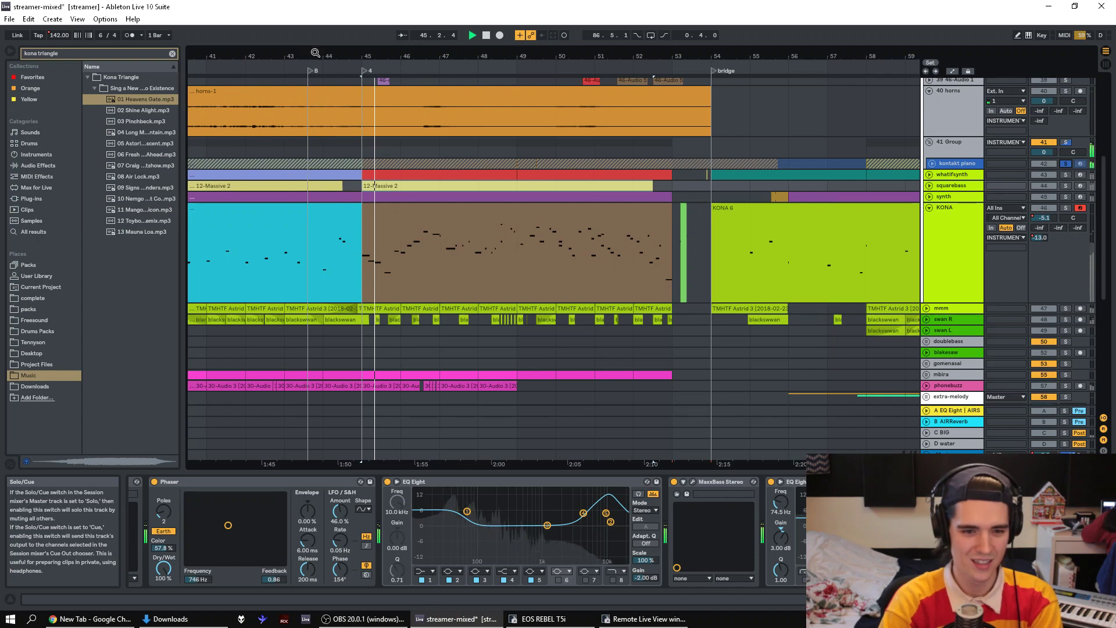
{"action": "left_click_drag", "start_coordinate": [315, 52], "coordinate": [661, 55]}
{"action": "key", "text": "space"}
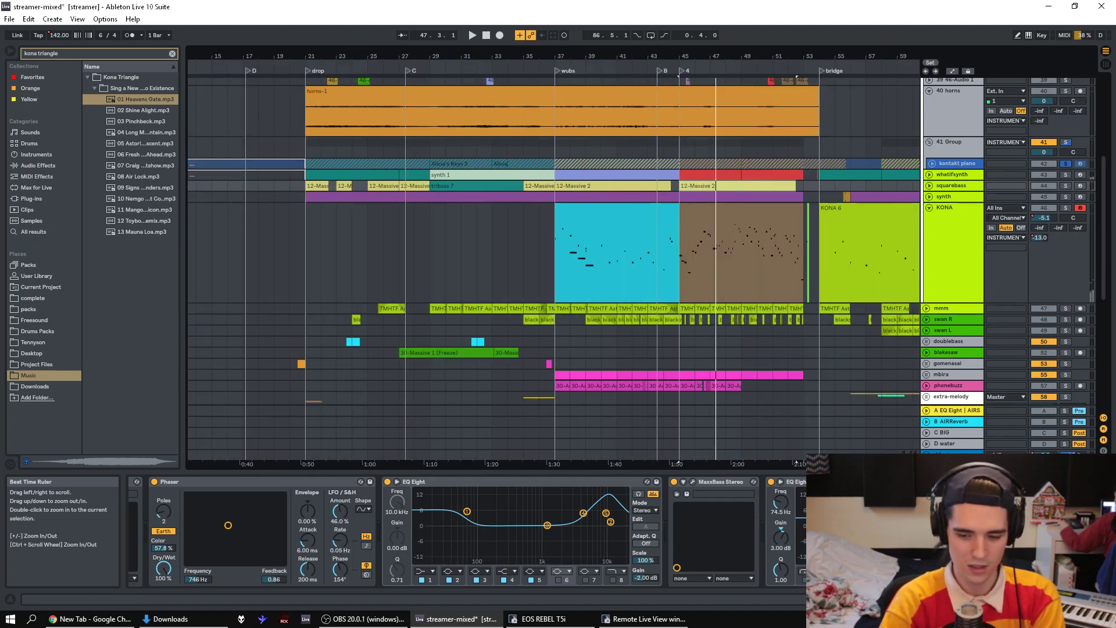
- Replay the soloed piano from bar 45 and show the kontakt piano track's device chain
{"action": "left_click_drag", "start_coordinate": [1038, 599], "coordinate": [1018, 599]}
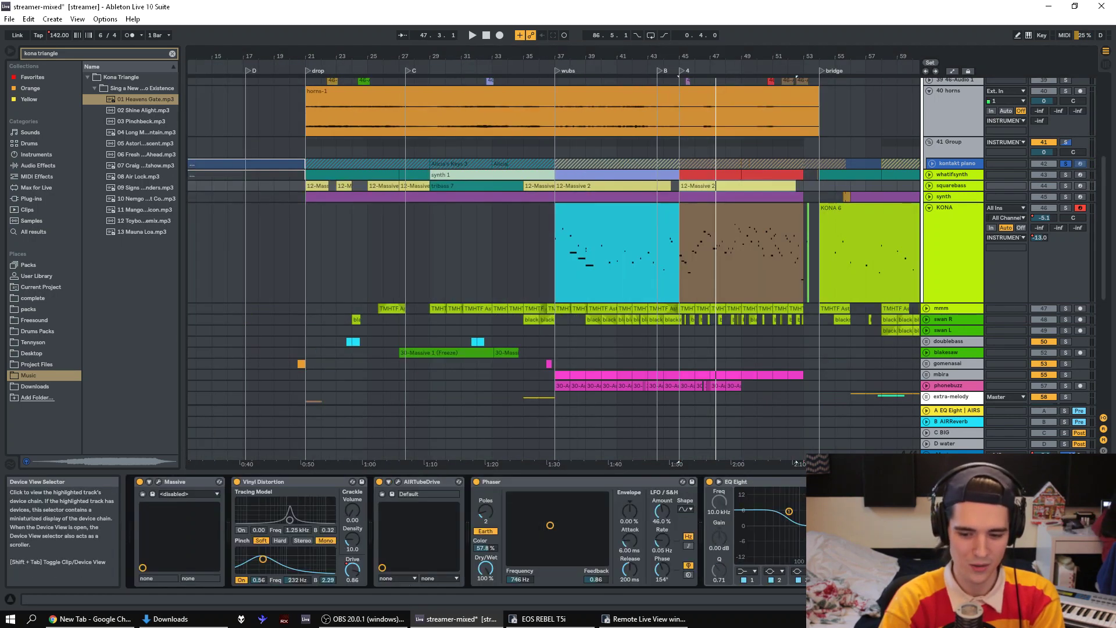
{"action": "left_click", "coordinate": [513, 312]}
{"action": "key", "text": "space"}
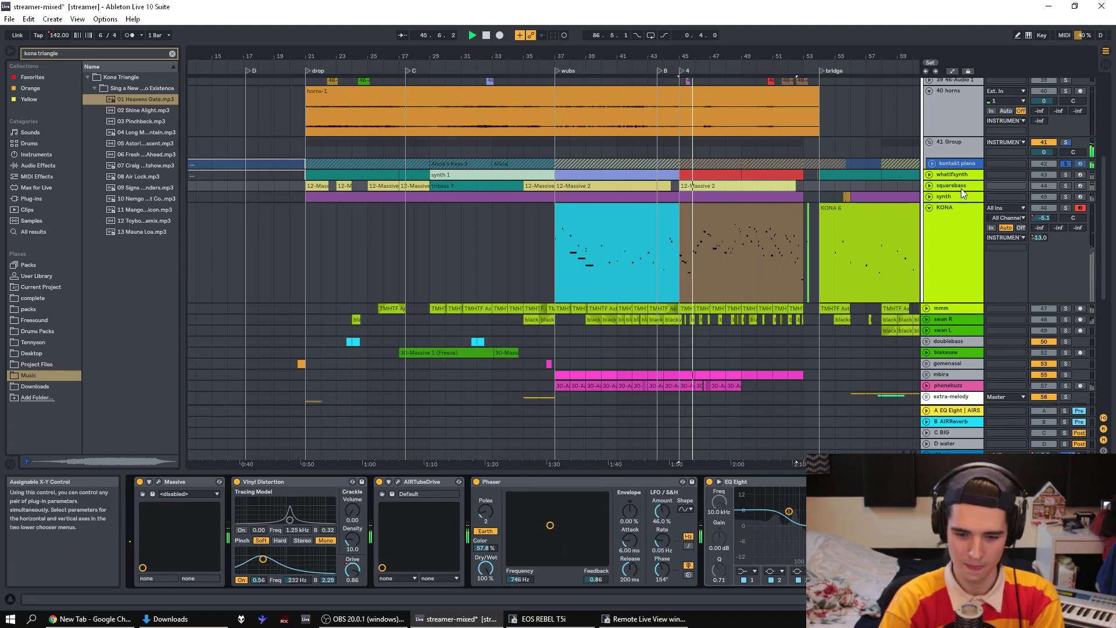
{"action": "left_click", "coordinate": [957, 165]}
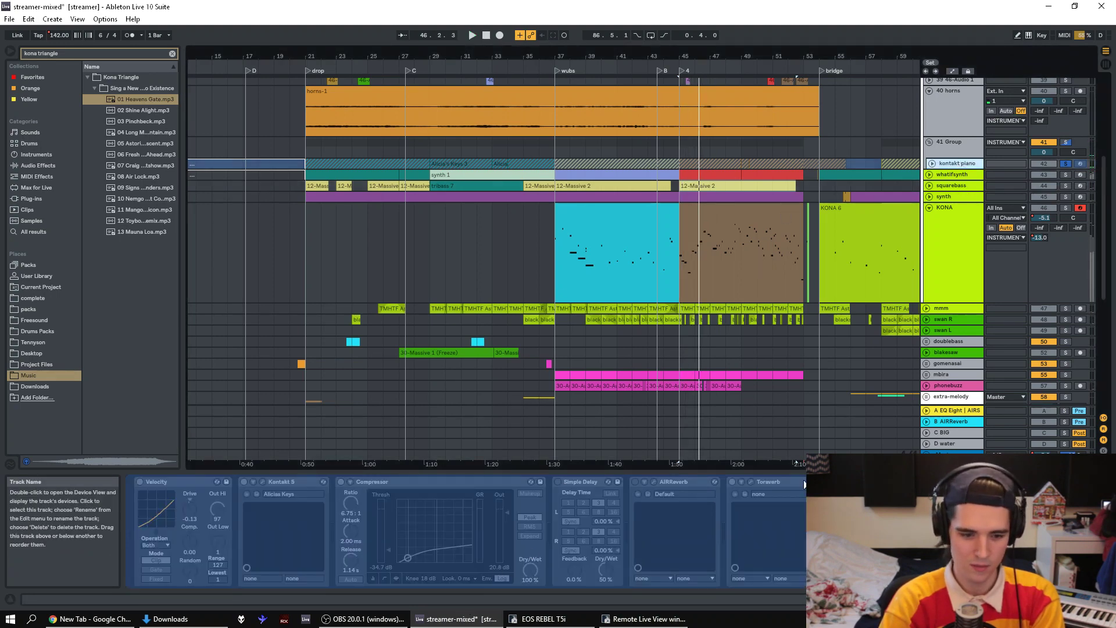
- Audition the soloed kontakt piano from bar 45 and the drop at bar 21, showing its clips and device chain
{"action": "key", "text": "space"}
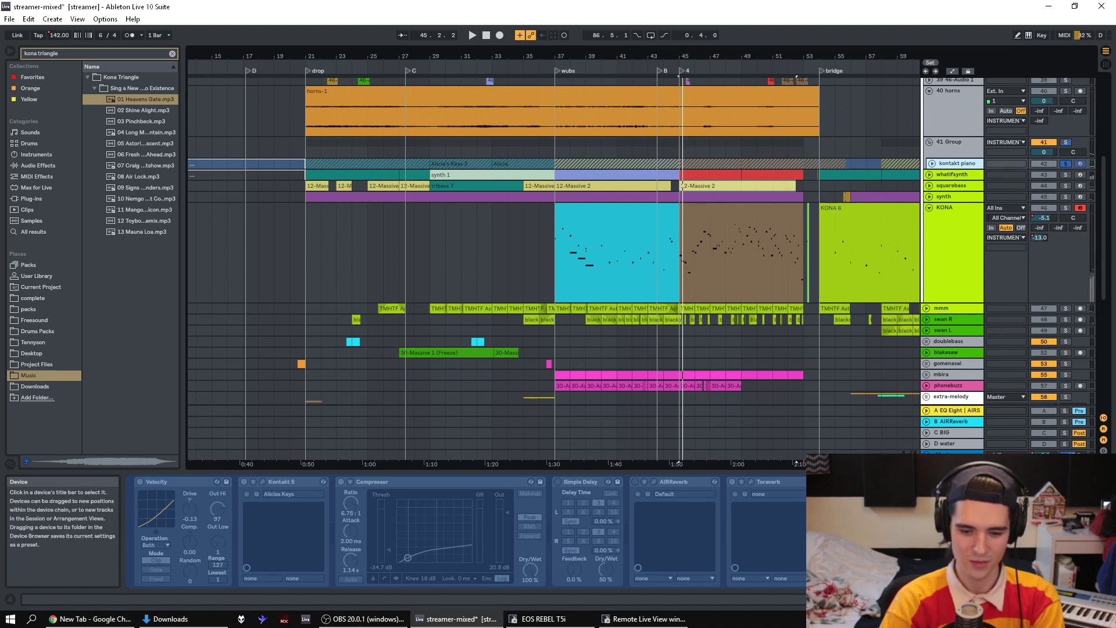
{"action": "left_click", "coordinate": [1059, 599]}
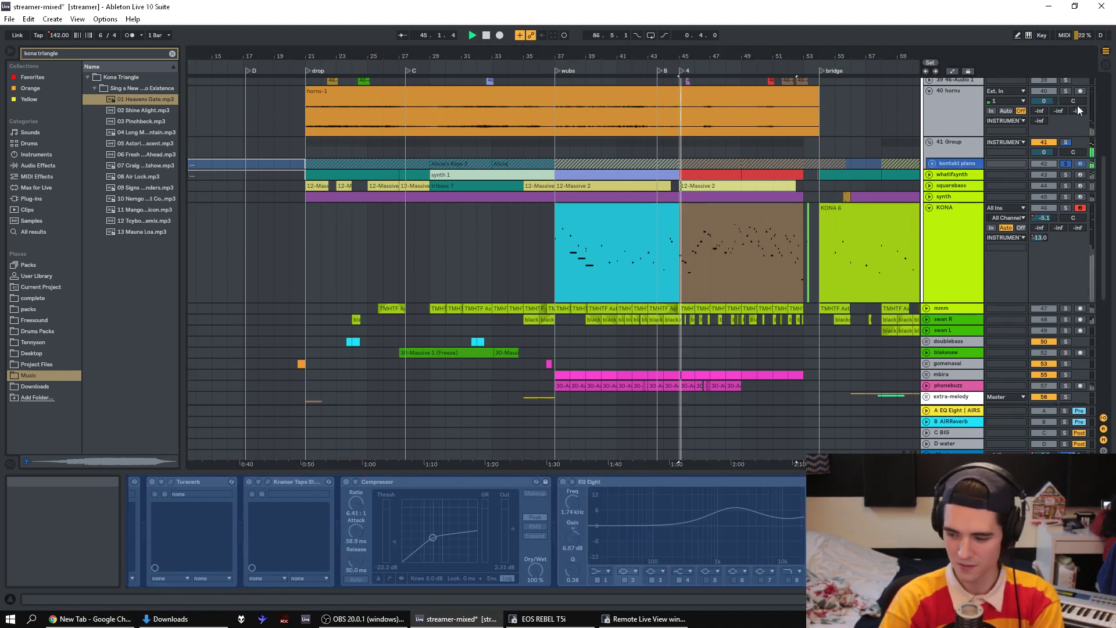
{"action": "left_click", "coordinate": [308, 151]}
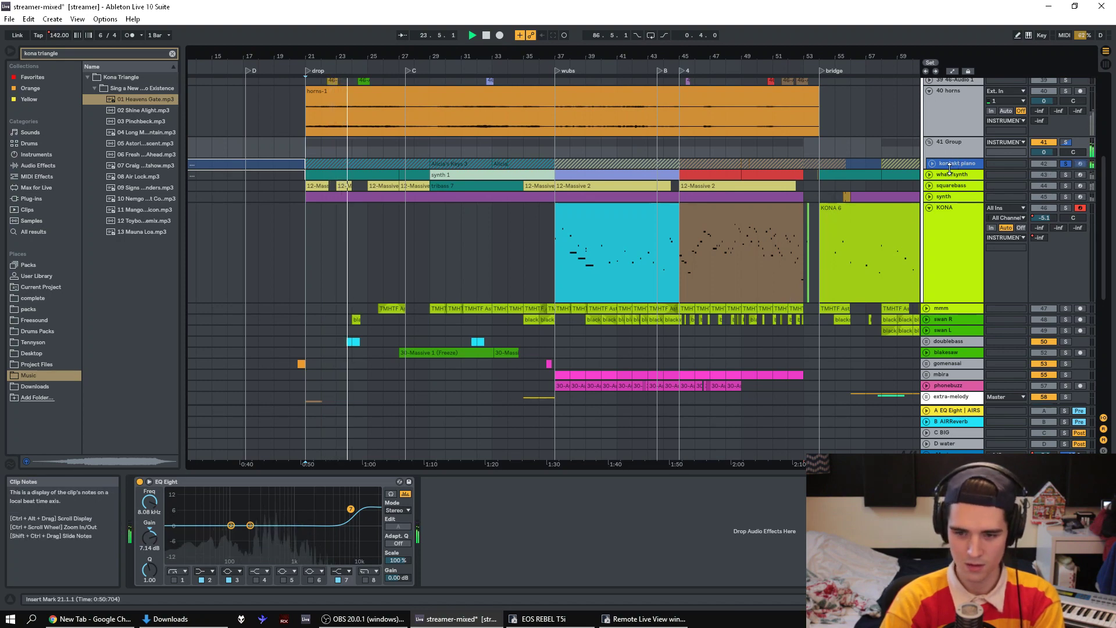
{"action": "left_click_drag", "start_coordinate": [948, 169], "coordinate": [947, 193]}
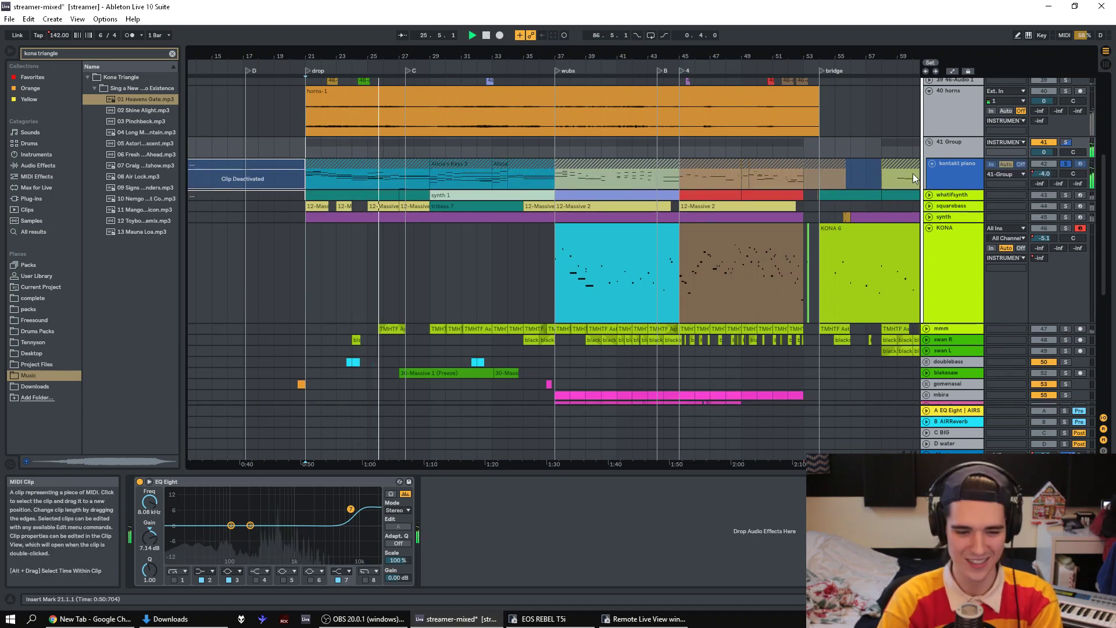
{"action": "left_click", "coordinate": [365, 365]}
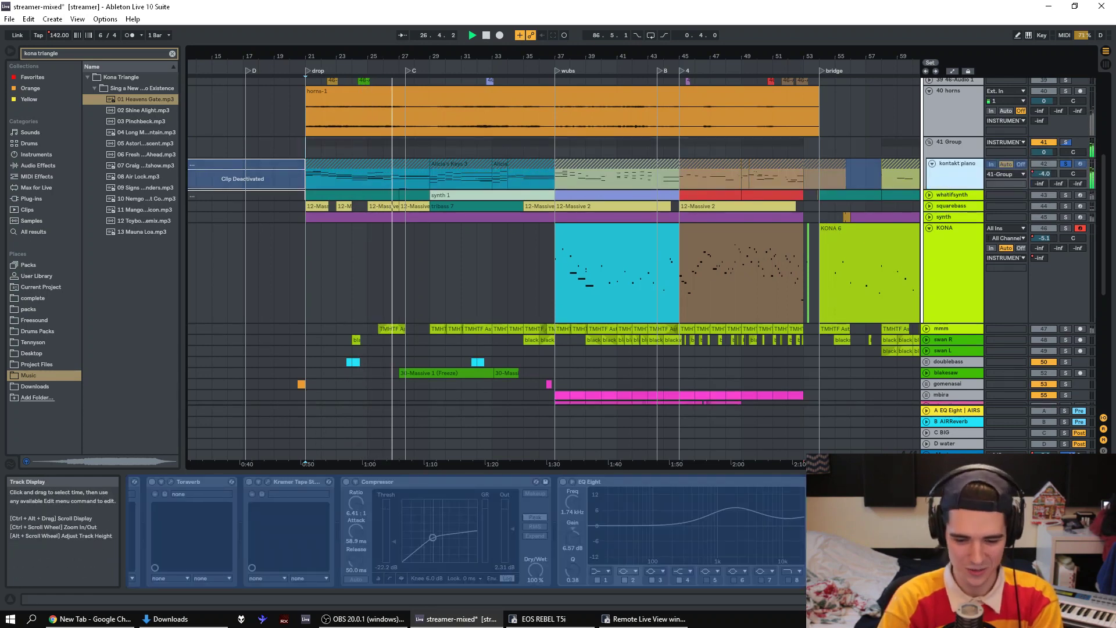
{"action": "left_click", "coordinate": [1006, 599]}
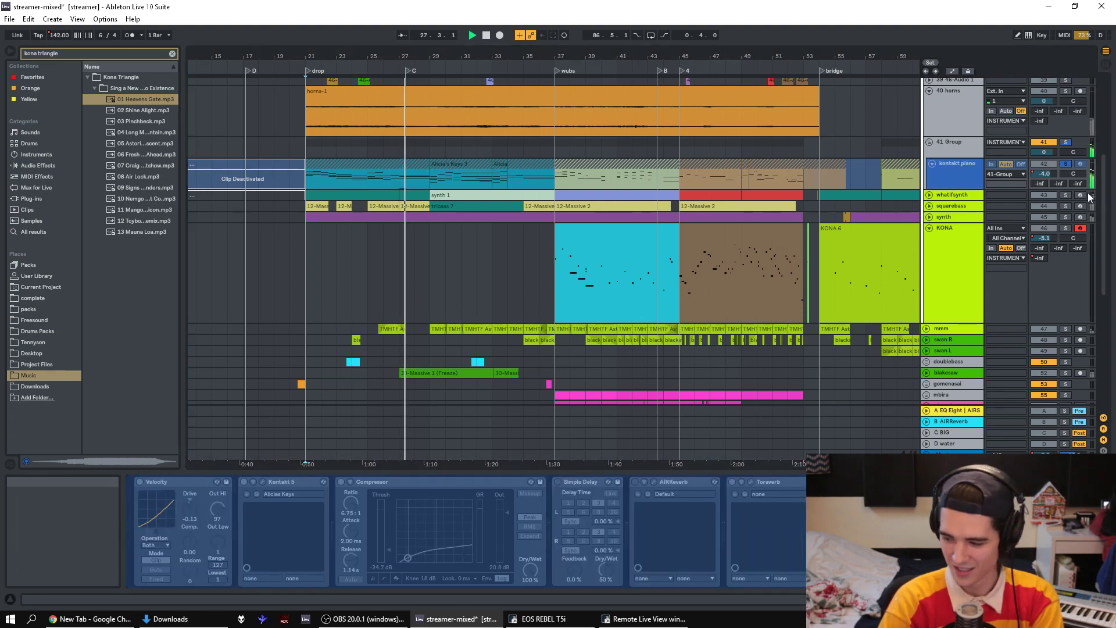
- Take kontakt piano out of solo, fold it and its 41 Group, and replay the full mix from the drop
{"action": "left_click", "coordinate": [1066, 164]}
{"action": "left_click", "coordinate": [931, 164]}
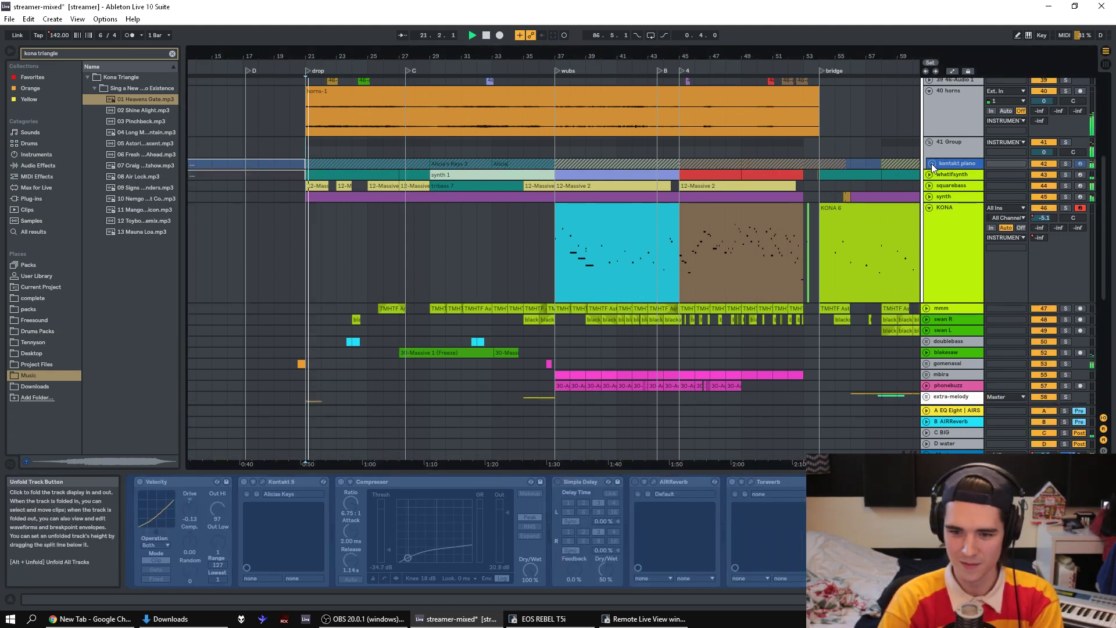
{"action": "key", "text": "space"}
{"action": "left_click", "coordinate": [929, 142]}
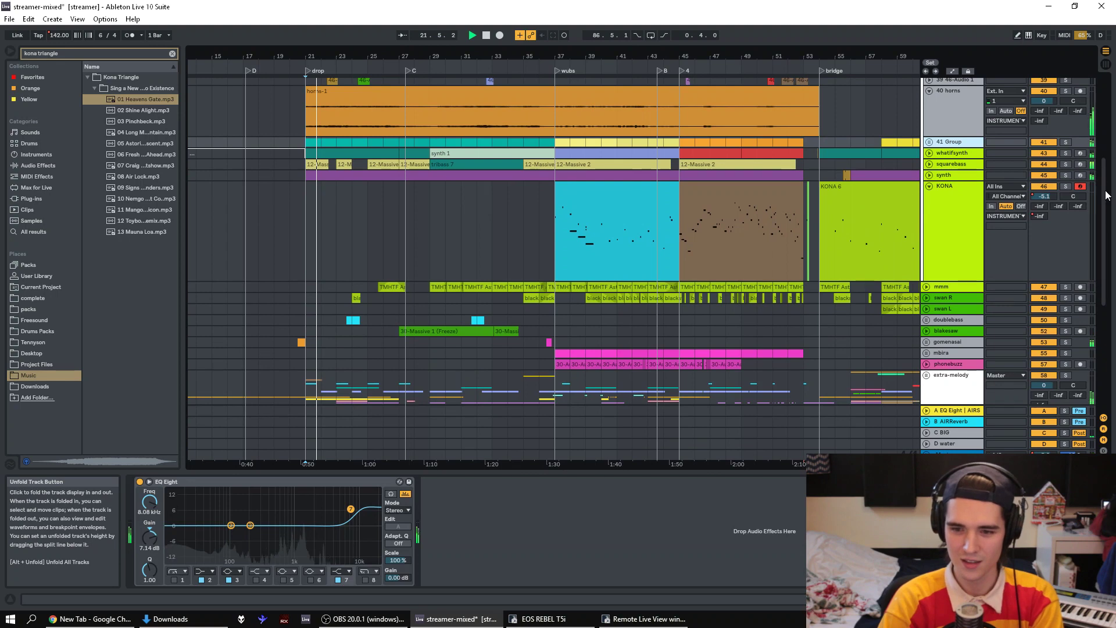
- Solo and unfold the blakesaw track, and play its 30-Massive 1 clip from around bar 27
{"action": "scroll", "coordinate": [1106, 195], "scroll_direction": "down", "scroll_amount": 5}
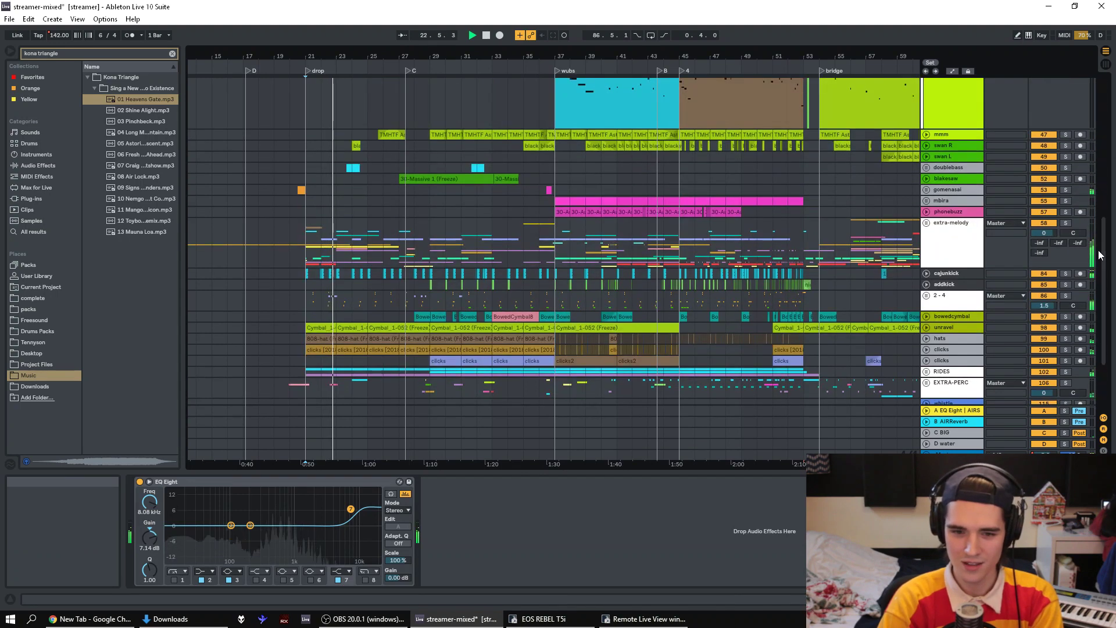
{"action": "left_click", "coordinate": [1068, 179]}
{"action": "left_click", "coordinate": [946, 181]}
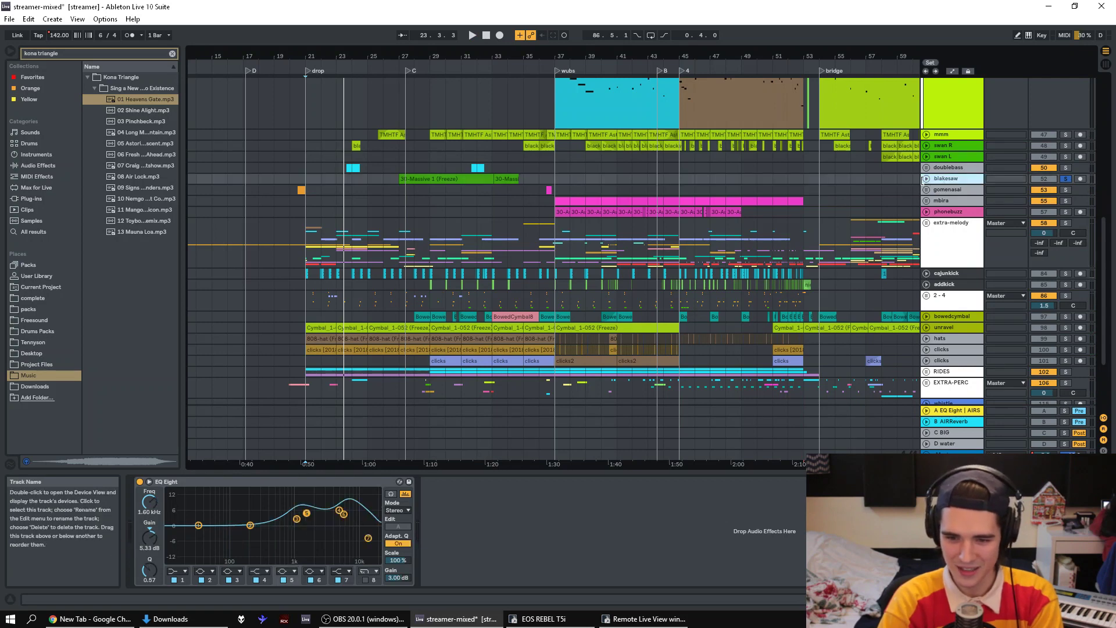
{"action": "left_click", "coordinate": [926, 179]}
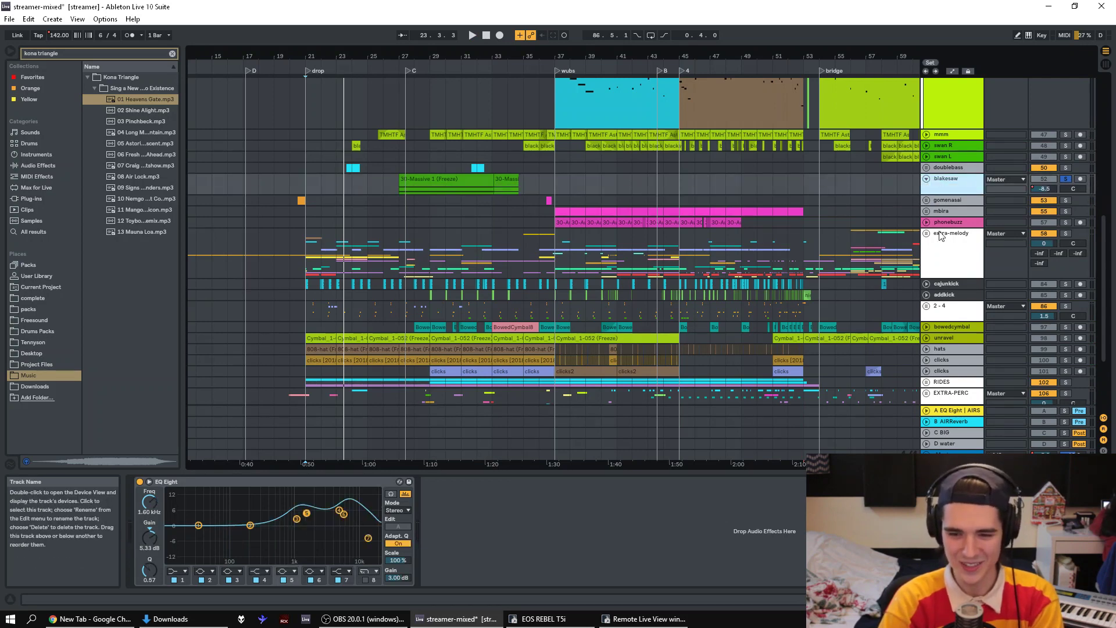
{"action": "left_click", "coordinate": [423, 179]}
{"action": "key", "text": "space"}
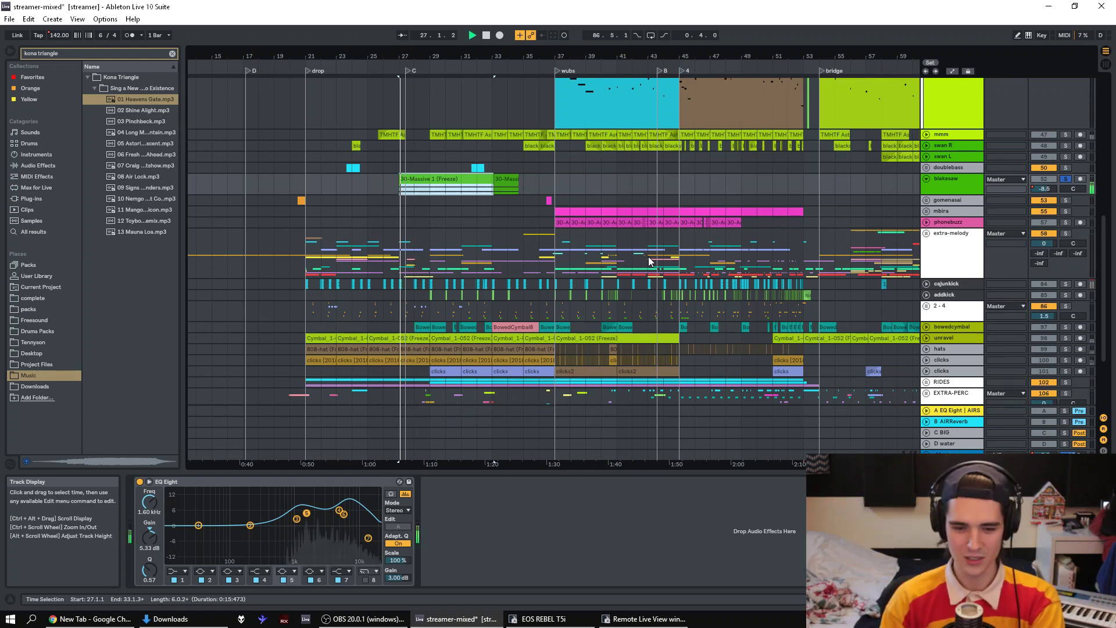
{"action": "left_click", "coordinate": [417, 200]}
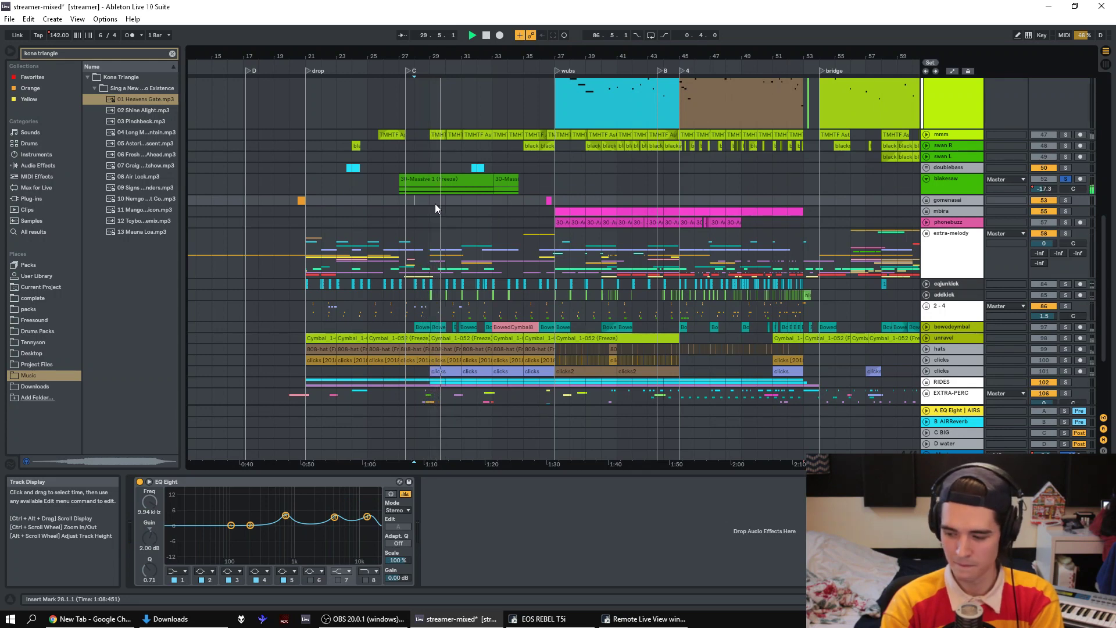
- Take blakesaw out of solo, unfold the mbira group, and solo it with the playback start at bar 37
{"action": "left_click", "coordinate": [1066, 178]}
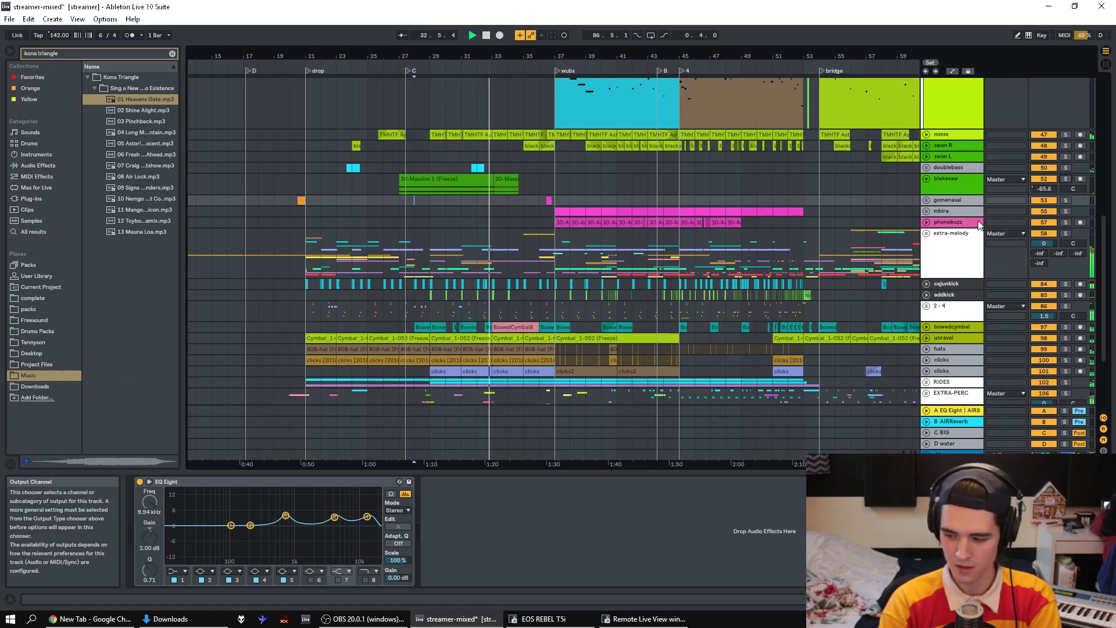
{"action": "left_click", "coordinate": [940, 209]}
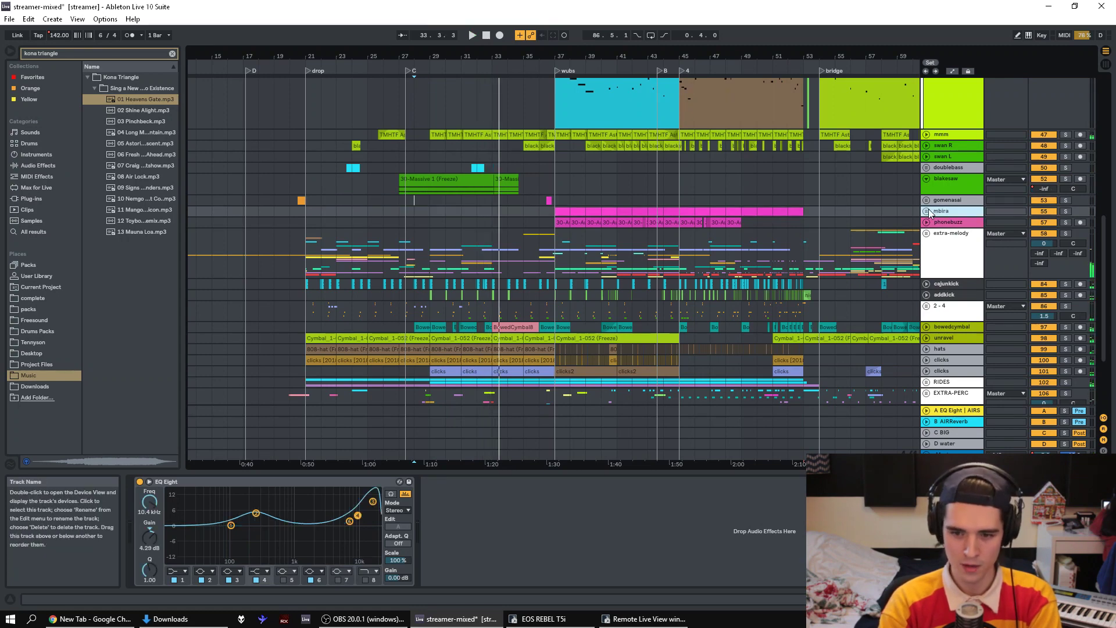
{"action": "left_click", "coordinate": [926, 211]}
{"action": "key", "text": "space"}
{"action": "left_click", "coordinate": [556, 223]}
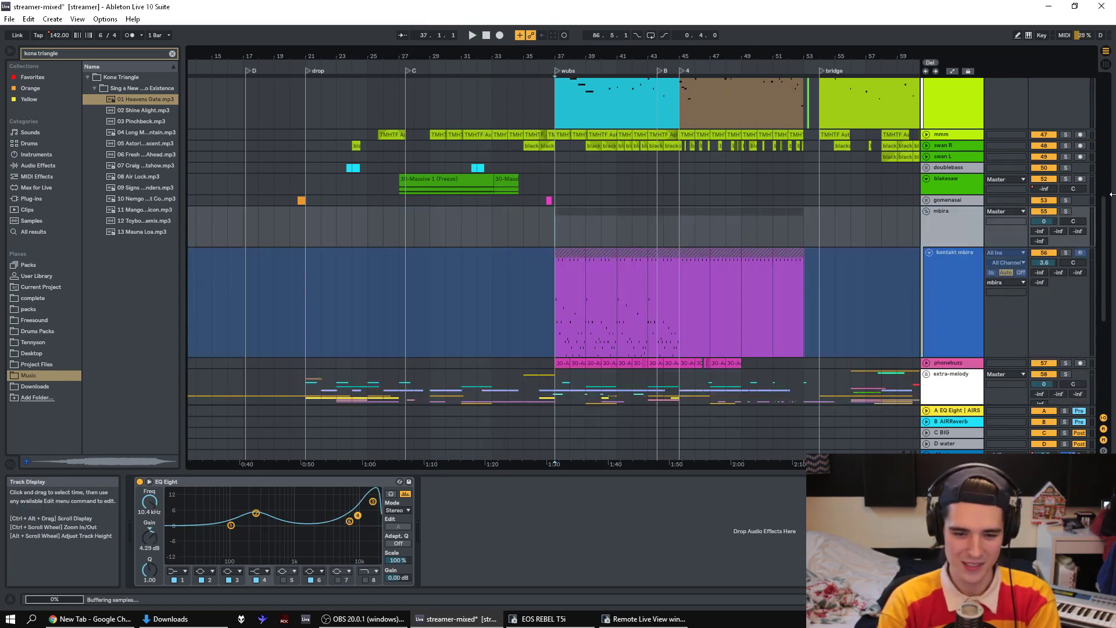
{"action": "left_click", "coordinate": [1064, 211]}
{"action": "left_click", "coordinate": [981, 212]}
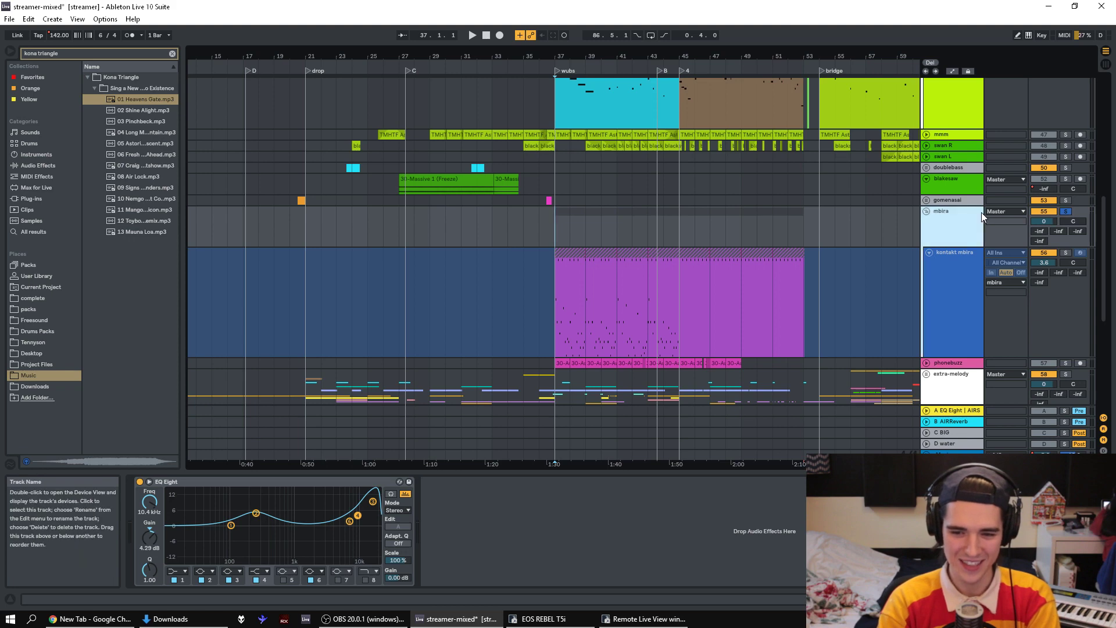
- Show the kontakt mbira device chain, reduce the track's height, and play it from bar 37 with the timeline zoomed in
{"action": "left_click", "coordinate": [954, 271]}
{"action": "scroll", "coordinate": [980, 261], "scroll_direction": "up", "scroll_amount": 1}
{"action": "scroll", "coordinate": [980, 260], "scroll_direction": "down", "scroll_amount": 2}
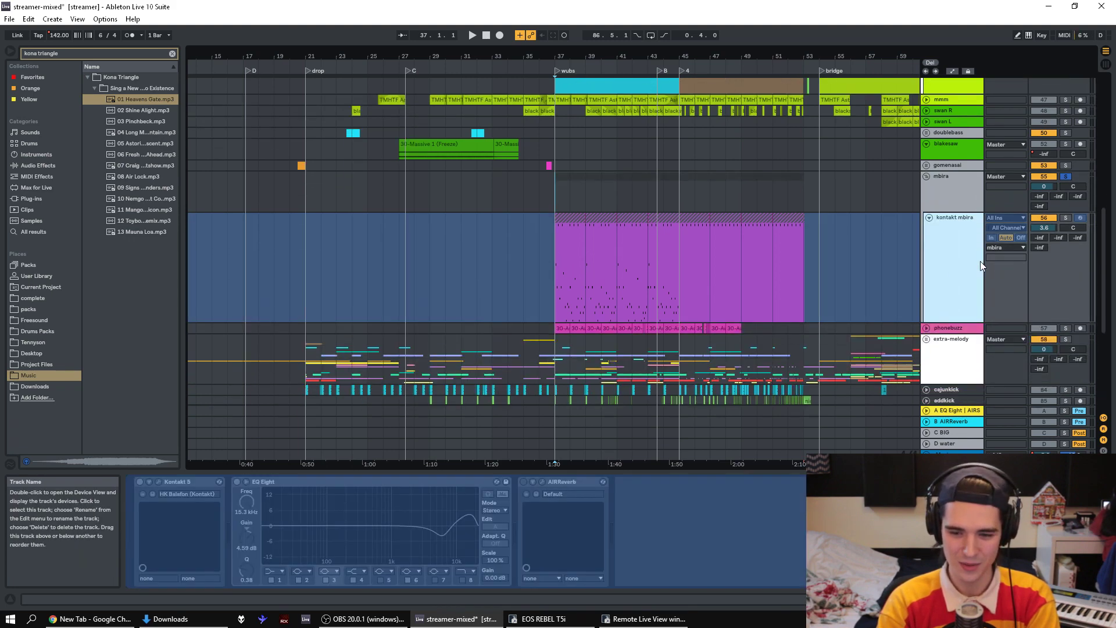
{"action": "left_click_drag", "start_coordinate": [950, 320], "coordinate": [950, 254]}
{"action": "key", "text": "space"}
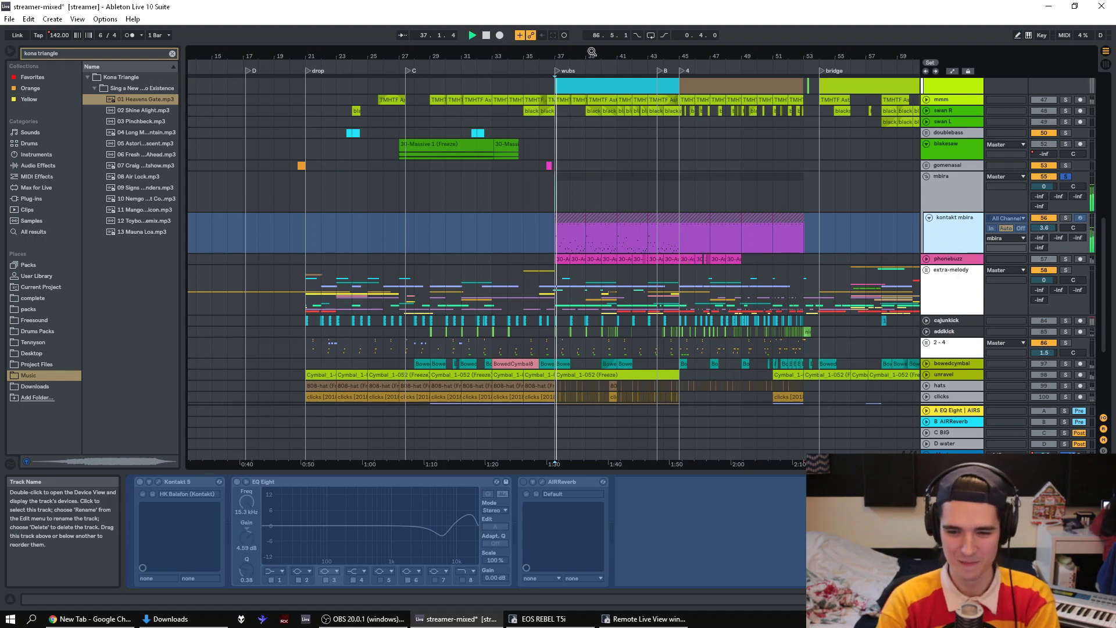
{"action": "left_click_drag", "start_coordinate": [592, 51], "coordinate": [589, 76]}
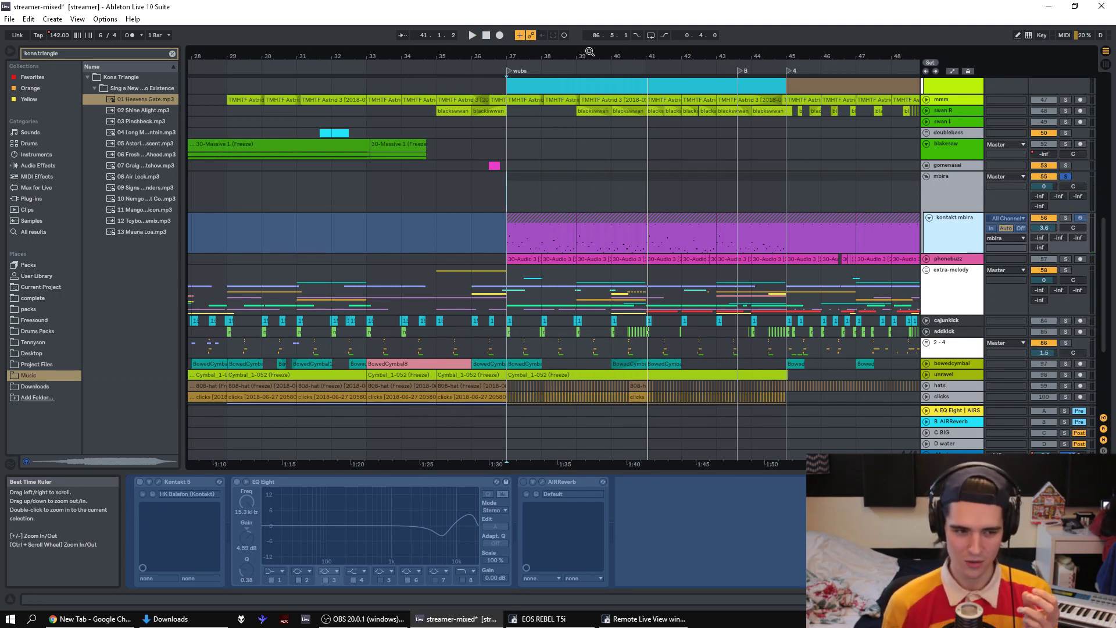
- Replay the soloed mbira from bar 37, stop playback, and select the first kontakt mbira clip
{"action": "key", "text": "space"}
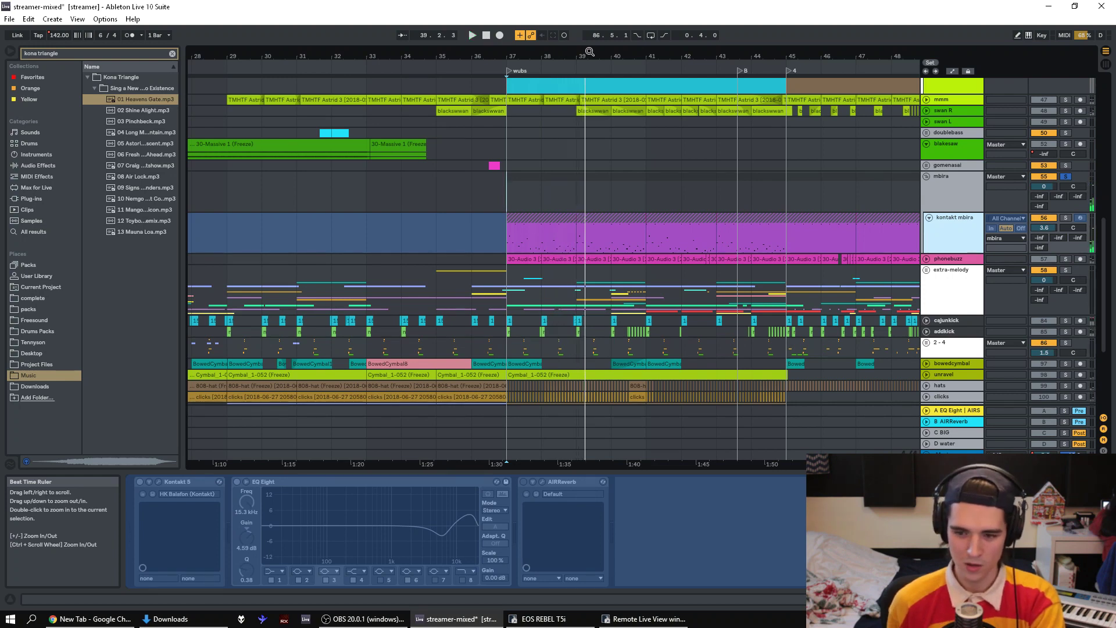
{"action": "key", "text": "space"}
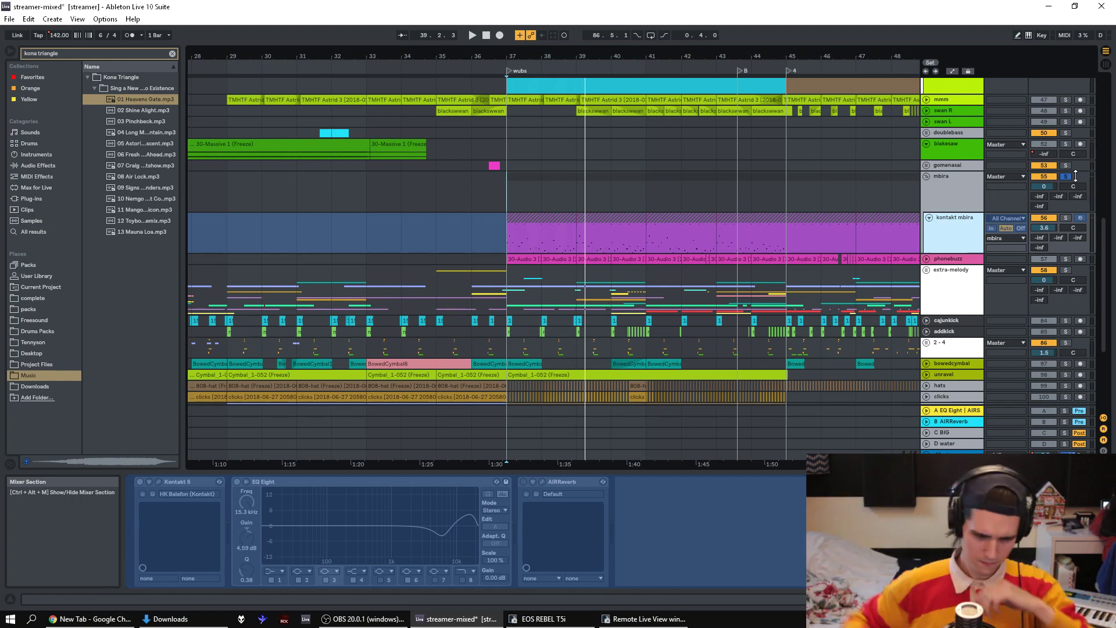
{"action": "left_click", "coordinate": [615, 219]}
{"action": "left_click", "coordinate": [544, 217]}
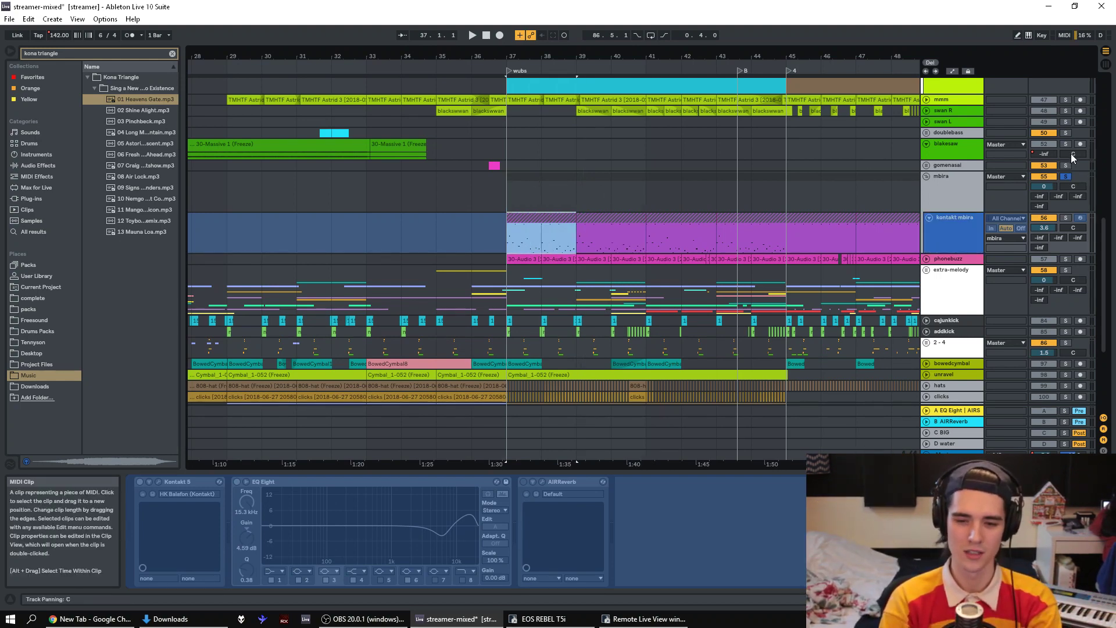
- Take mbira out of solo, select the kontakt mbira clips from bar 37 to 45, and play the full mix there
{"action": "left_click", "coordinate": [1066, 176]}
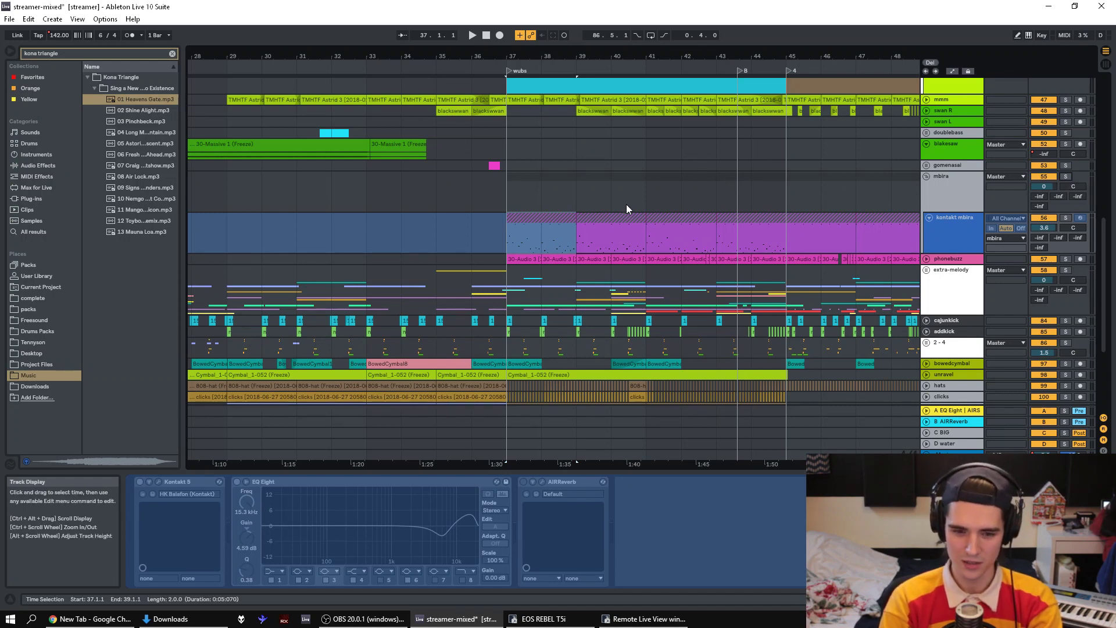
{"action": "left_click", "coordinate": [597, 217]}
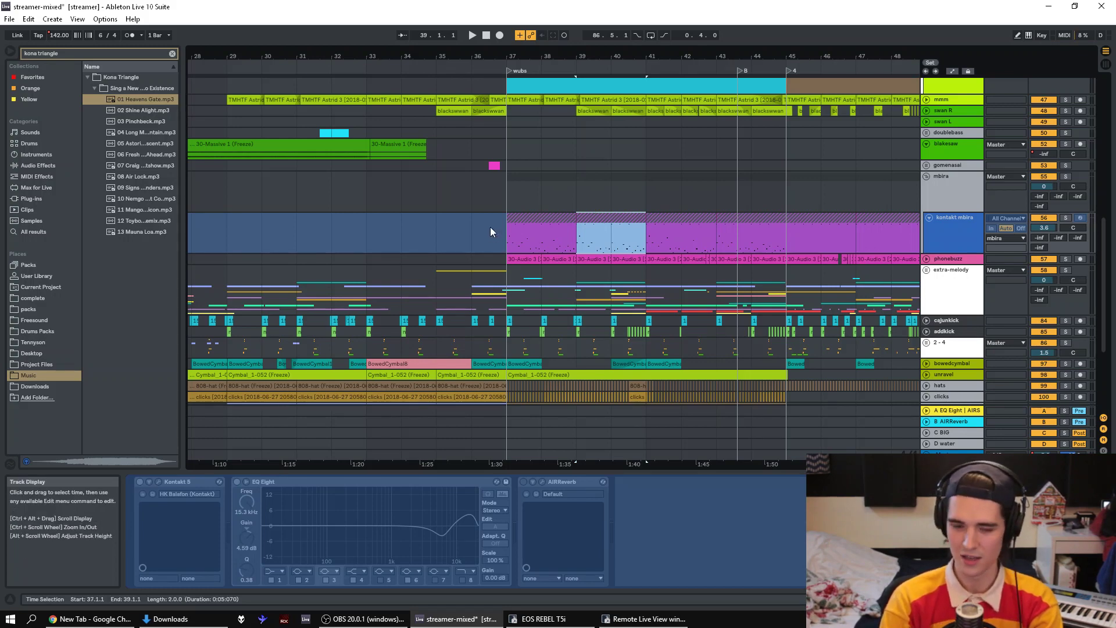
{"action": "left_click", "coordinate": [516, 217]}
{"action": "left_click", "coordinate": [757, 219], "text": "shift"}
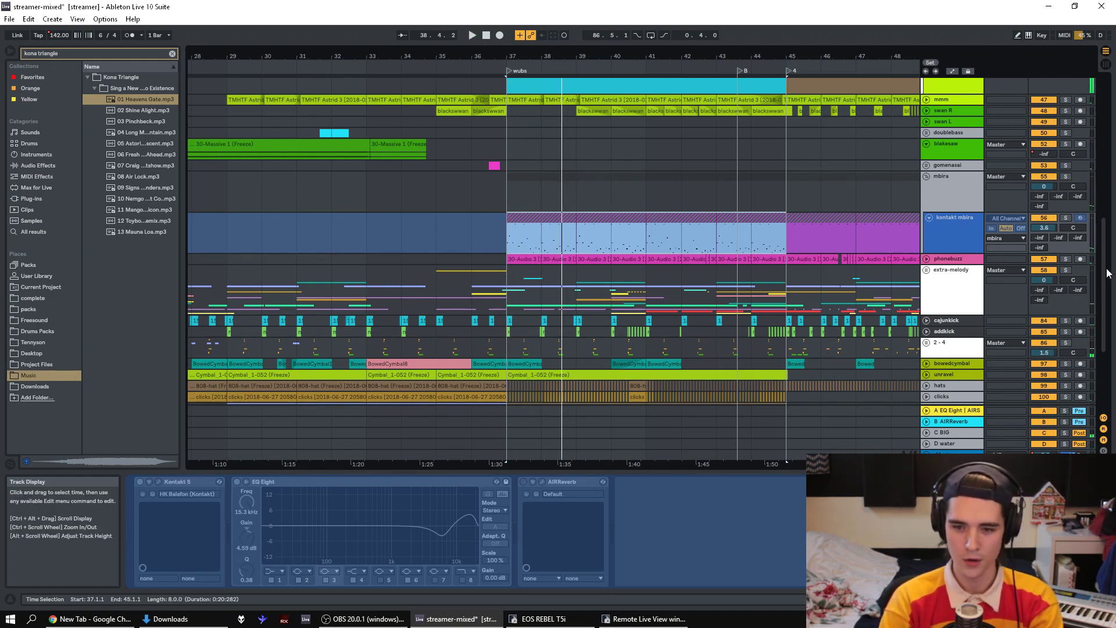
- Show the AMBIENT group's device chain, and solo and unfold the Burkina Faso 2 track
{"action": "left_click_drag", "start_coordinate": [1104, 261], "coordinate": [1097, 95]}
{"action": "left_click", "coordinate": [944, 156]}
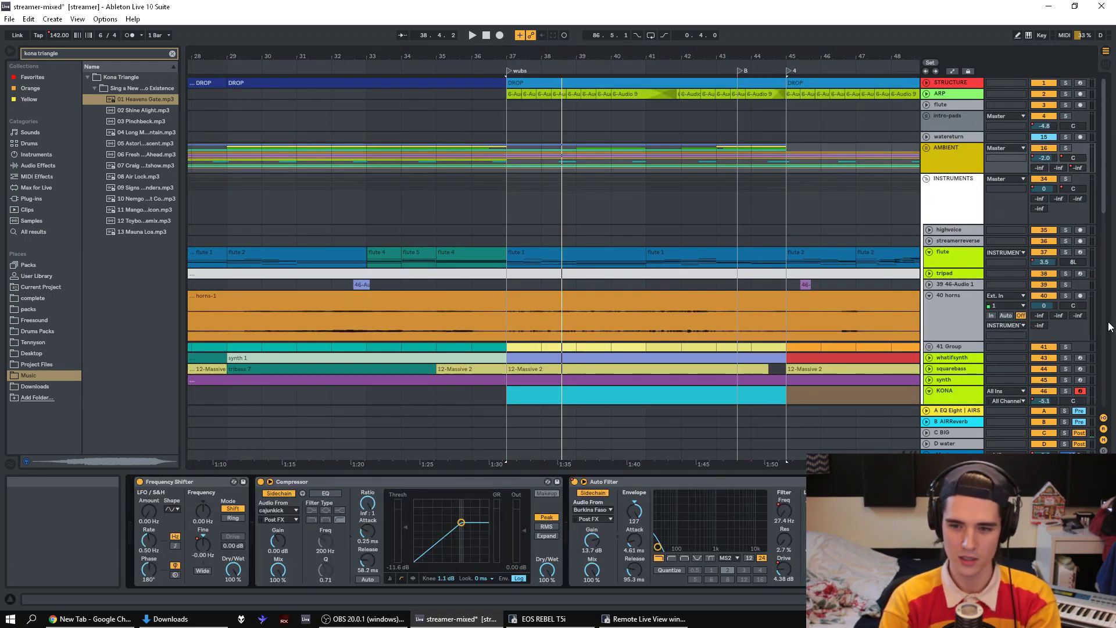
{"action": "left_click", "coordinate": [1110, 398]}
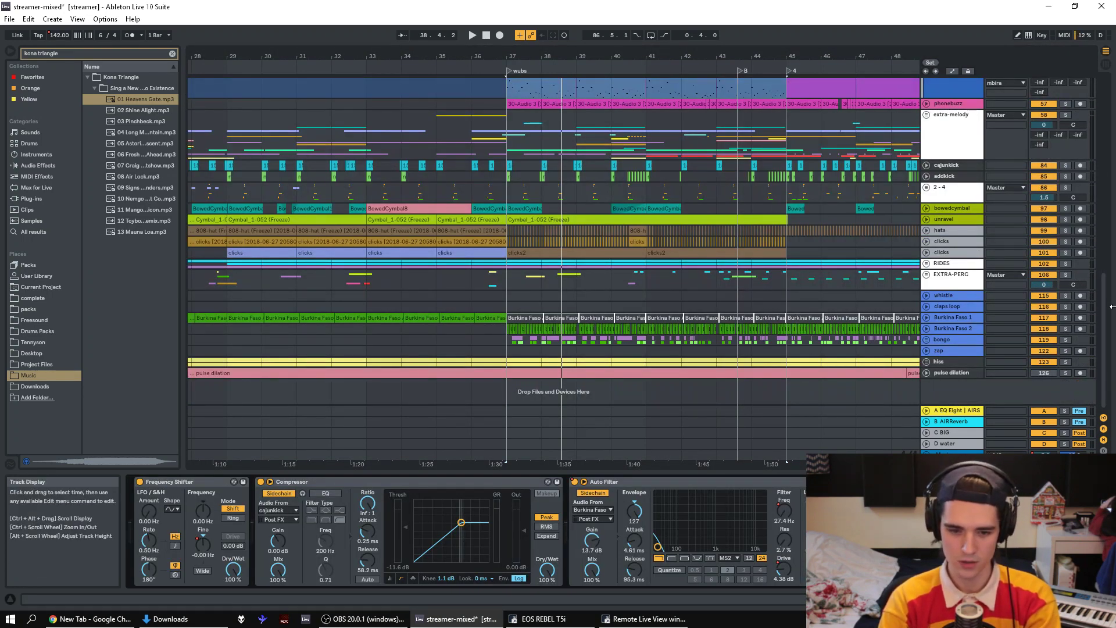
{"action": "left_click", "coordinate": [1067, 329]}
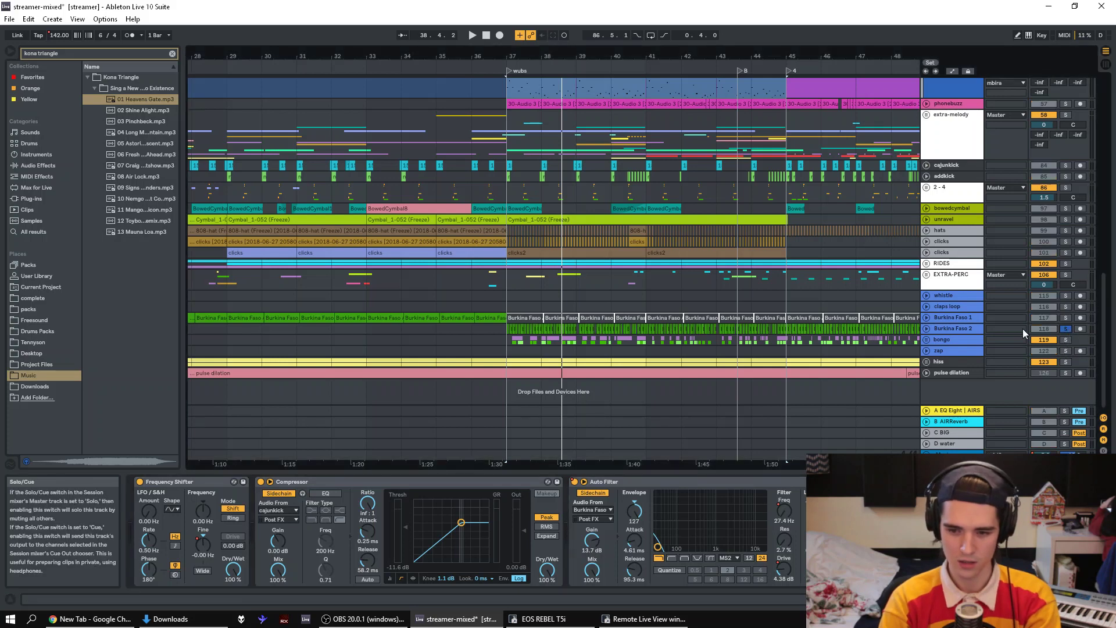
{"action": "left_click", "coordinate": [927, 328]}
{"action": "left_click", "coordinate": [444, 334]}
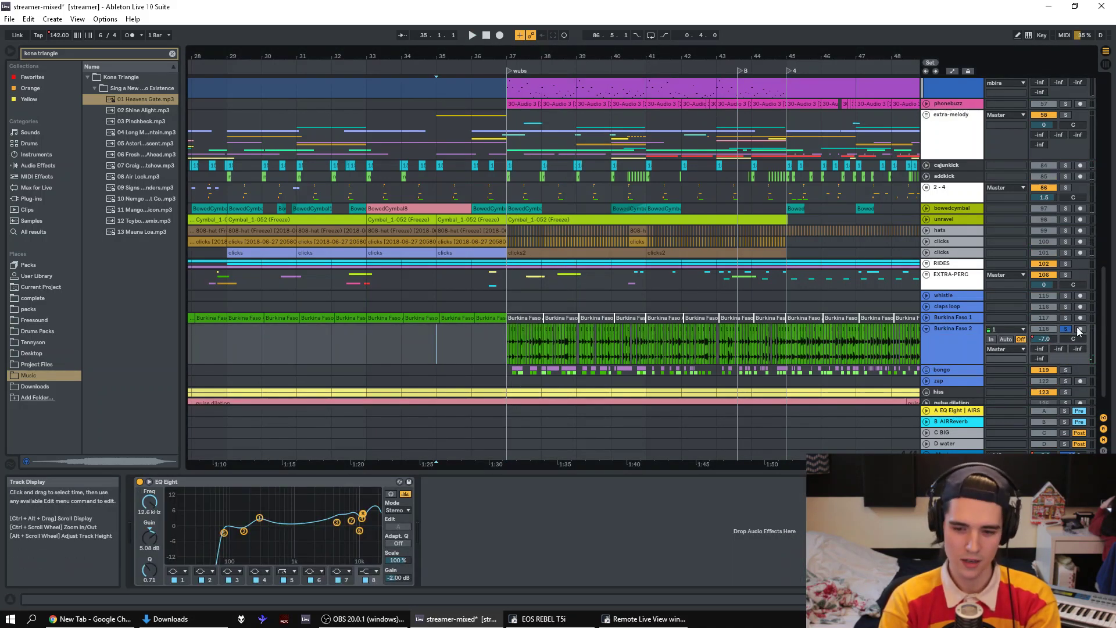
- Solo Burkina Faso 1 and play the two Burkina Faso tracks from bar 37
{"action": "left_click", "coordinate": [1065, 318]}
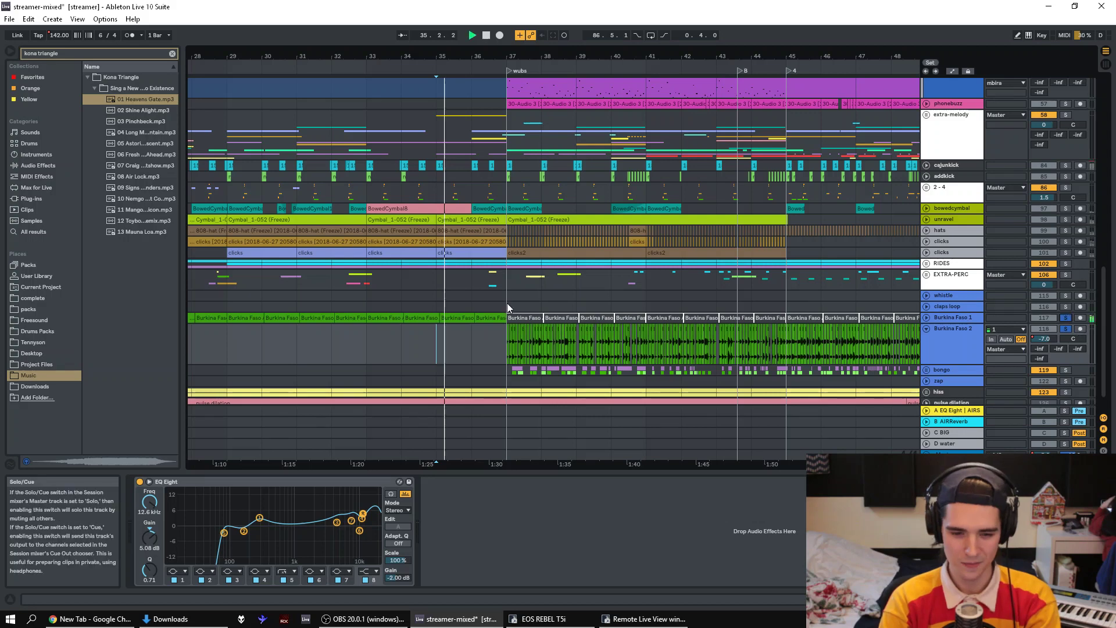
{"action": "left_click", "coordinate": [507, 303]}
{"action": "key", "text": "space"}
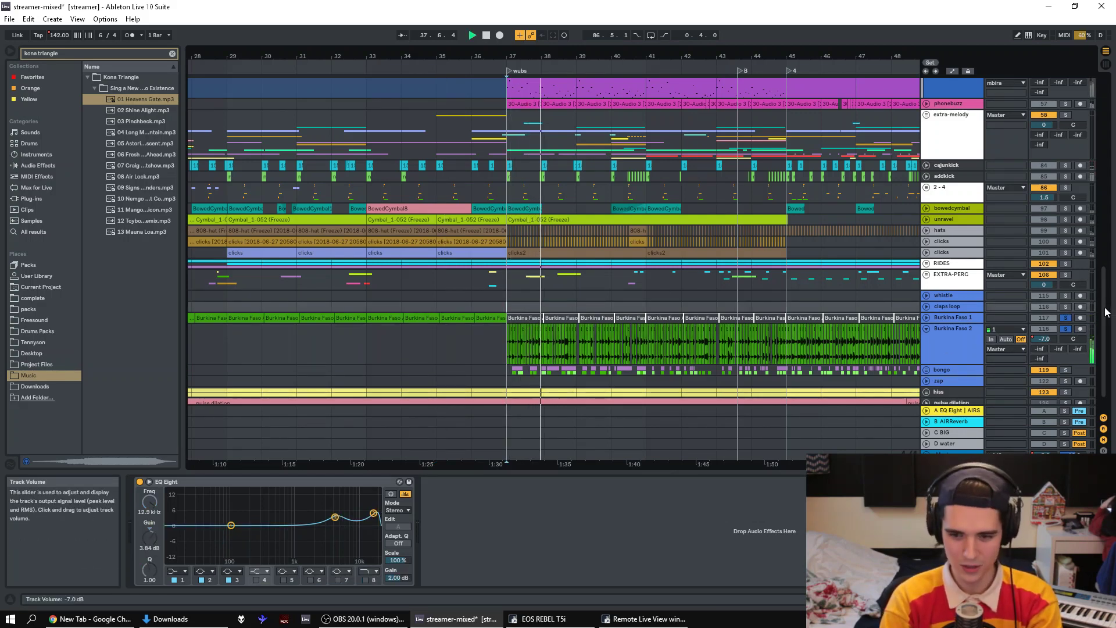
- Solo the AMBIENT group, show its device chain, and play it from bar 37
{"action": "left_click_drag", "start_coordinate": [1110, 307], "coordinate": [1110, 95]}
{"action": "left_click", "coordinate": [954, 156]}
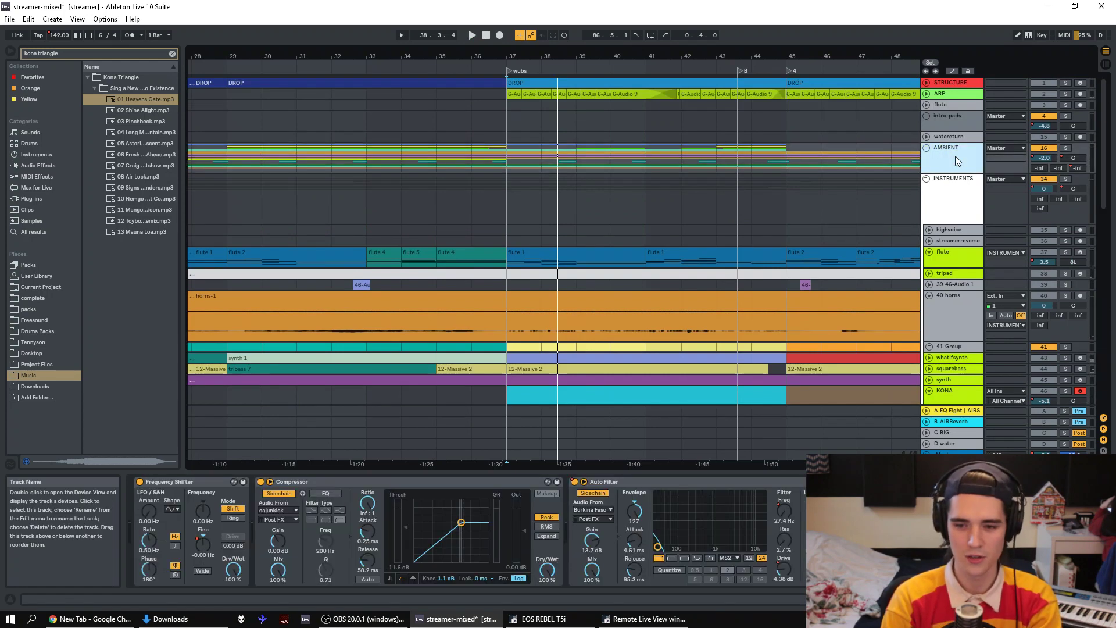
{"action": "left_click", "coordinate": [1068, 149]}
{"action": "key", "text": "space"}
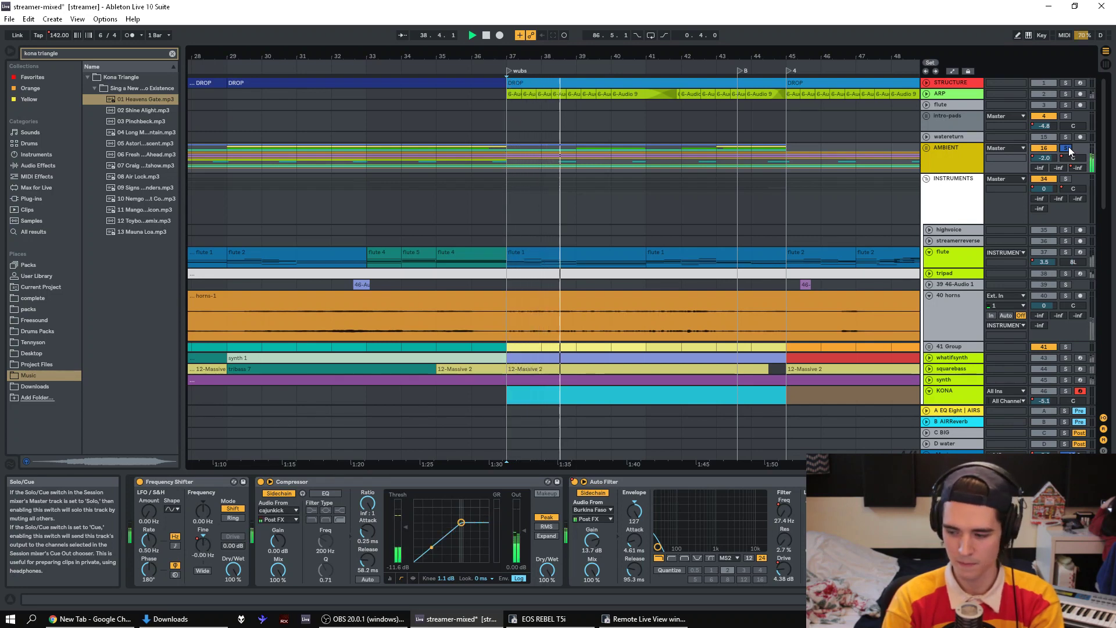
- Toggle the sidechained Auto Filter on the AMBIENT group and replay the soloed group from bar 37 to compare
{"action": "left_click", "coordinate": [574, 482]}
{"action": "key", "text": "space"}
{"action": "key", "text": "space"}
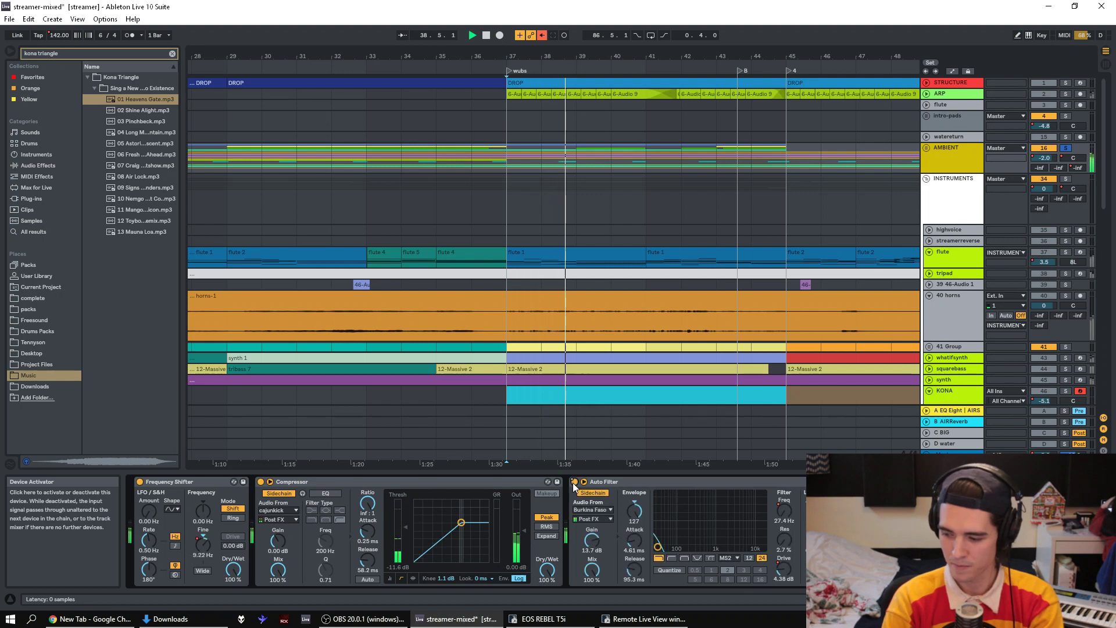
- Switch the AMBIENT group's Auto Filter back on, and play INSTRUMENTS soloed alongside AMBIENT from bar 37 with the INSTRUMENTS device chain shown
{"action": "left_click", "coordinate": [574, 482]}
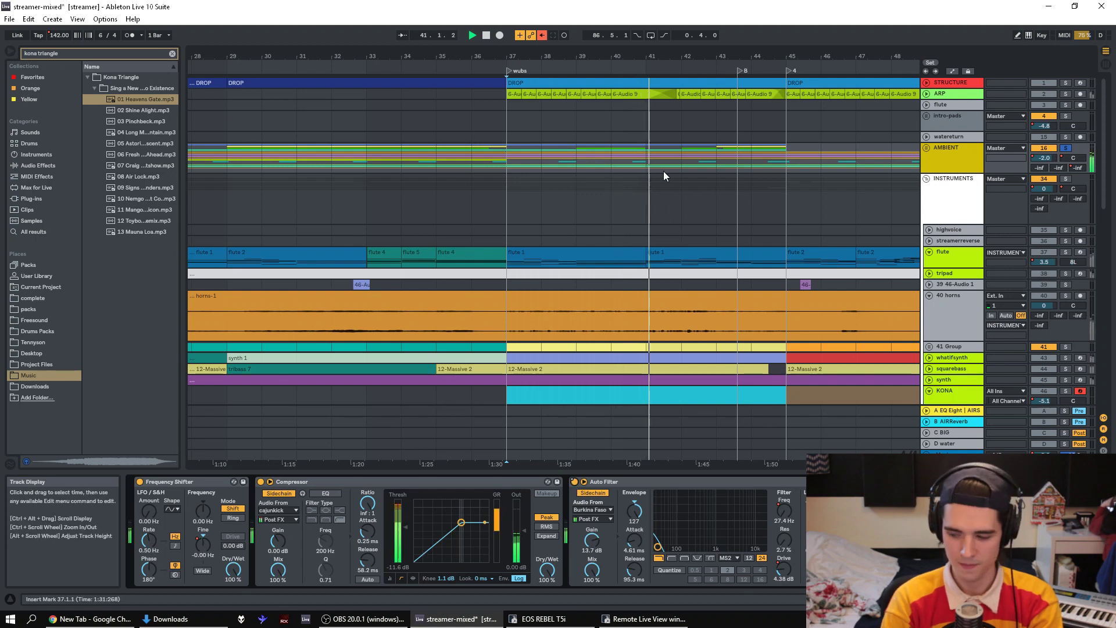
{"action": "key", "text": "space"}
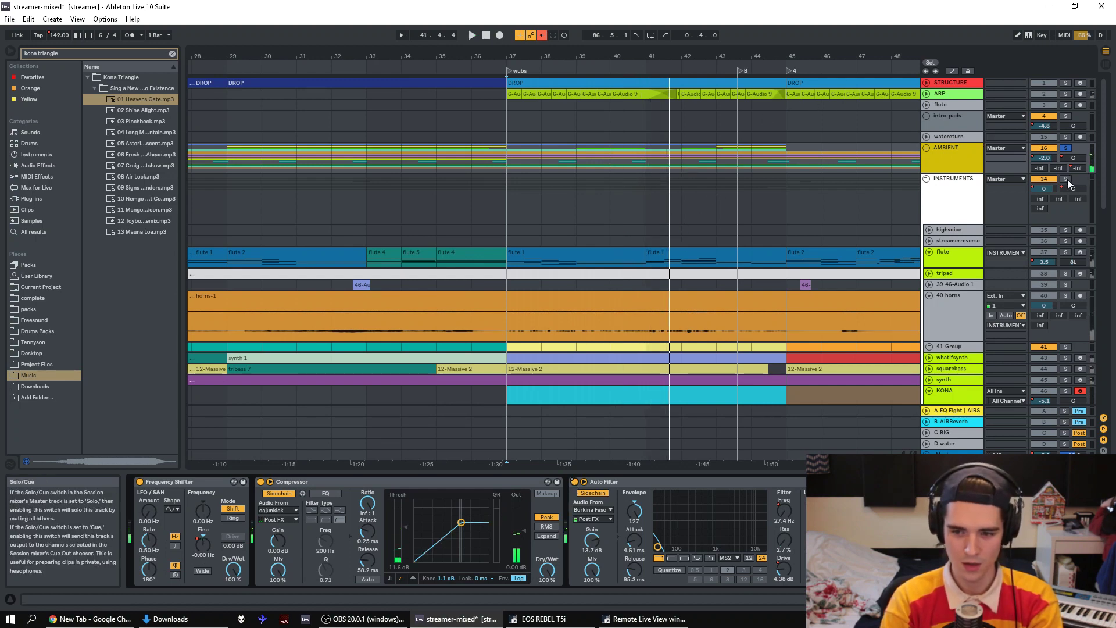
{"action": "left_click", "coordinate": [1067, 179]}
{"action": "key", "text": "space"}
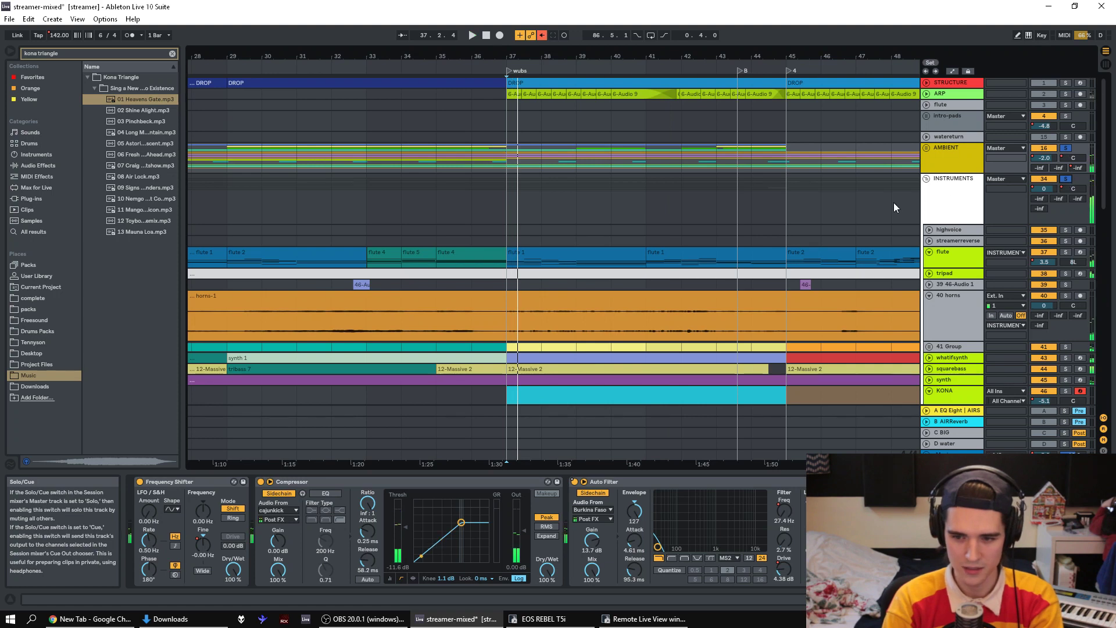
{"action": "left_click", "coordinate": [937, 189]}
{"action": "key", "text": "space"}
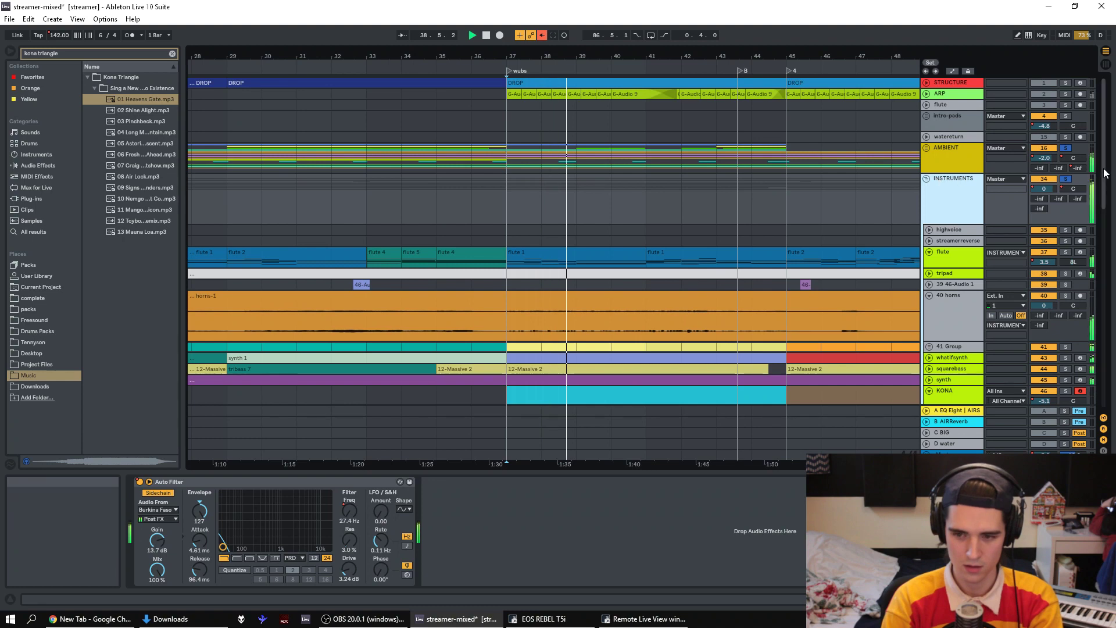
- Audition the two soloed Burkina Faso tracks from bar 37 with a close view of the chopped clips, and clear their solos
{"action": "left_click_drag", "start_coordinate": [1104, 171], "coordinate": [1093, 405]}
{"action": "key", "text": "space"}
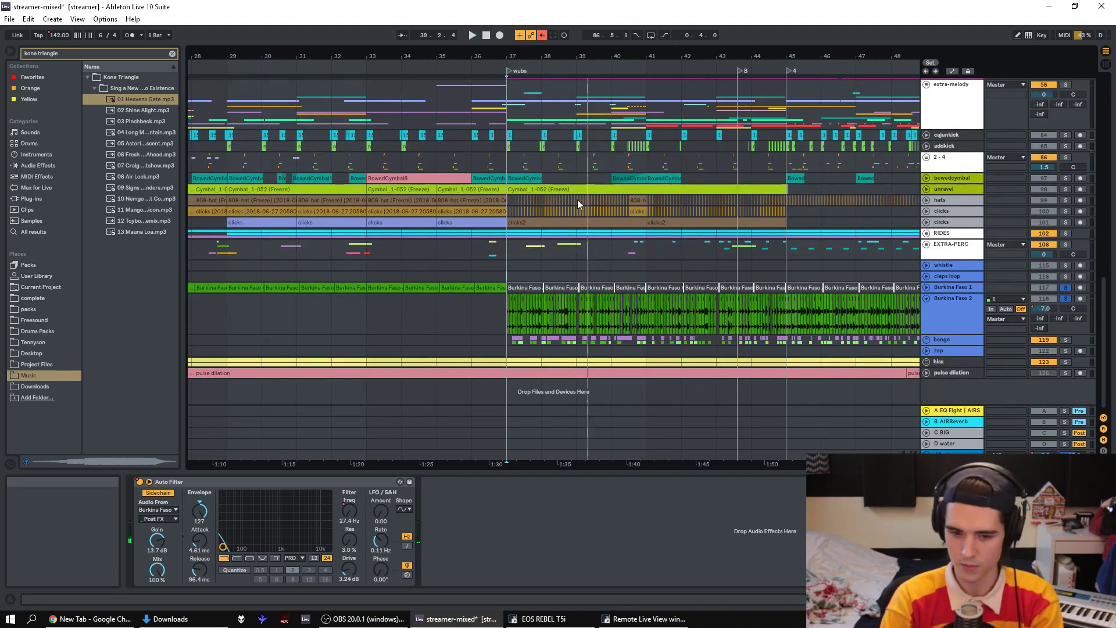
{"action": "left_click", "coordinate": [560, 78]}
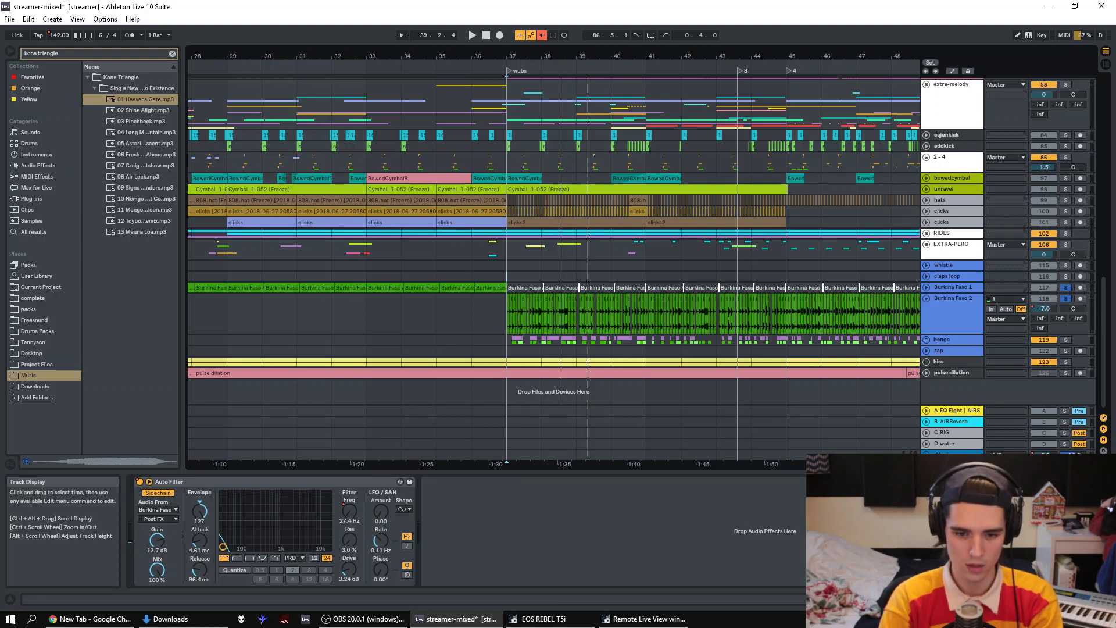
{"action": "left_click_drag", "start_coordinate": [562, 56], "coordinate": [561, 114]}
{"action": "left_click", "coordinate": [461, 301]}
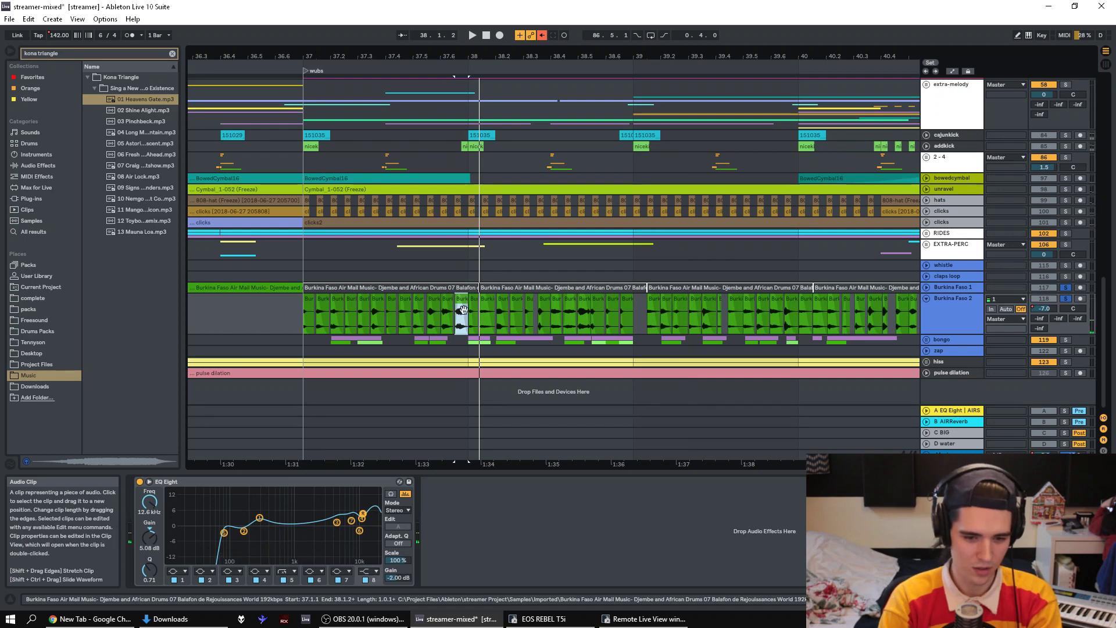
{"action": "left_click", "coordinate": [298, 320]}
{"action": "key", "text": "space"}
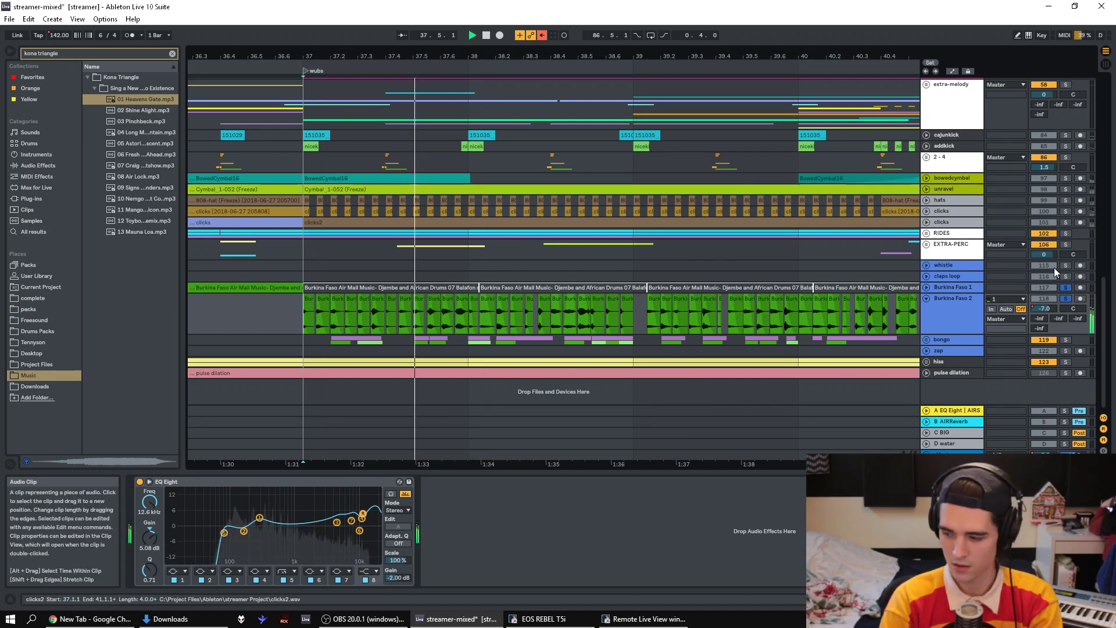
{"action": "key", "text": "space"}
{"action": "left_click", "coordinate": [1069, 295]}
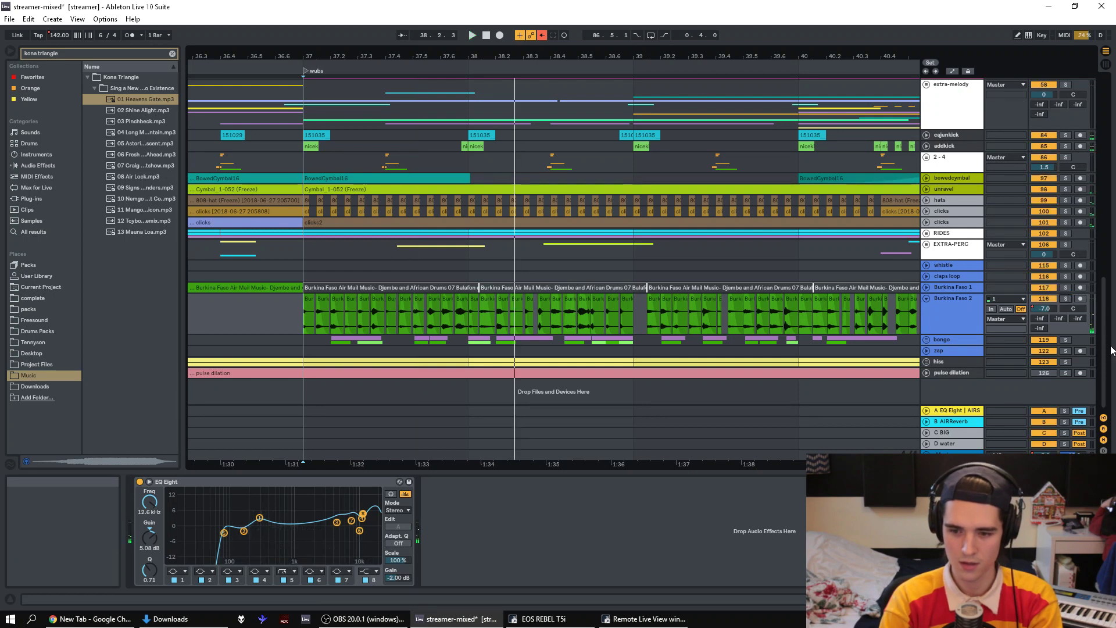
- Re-enable the overridden automation, fold the INSTRUMENTS group, and play the full arrangement from bar 37
{"action": "left_click_drag", "start_coordinate": [1109, 345], "coordinate": [1112, 45]}
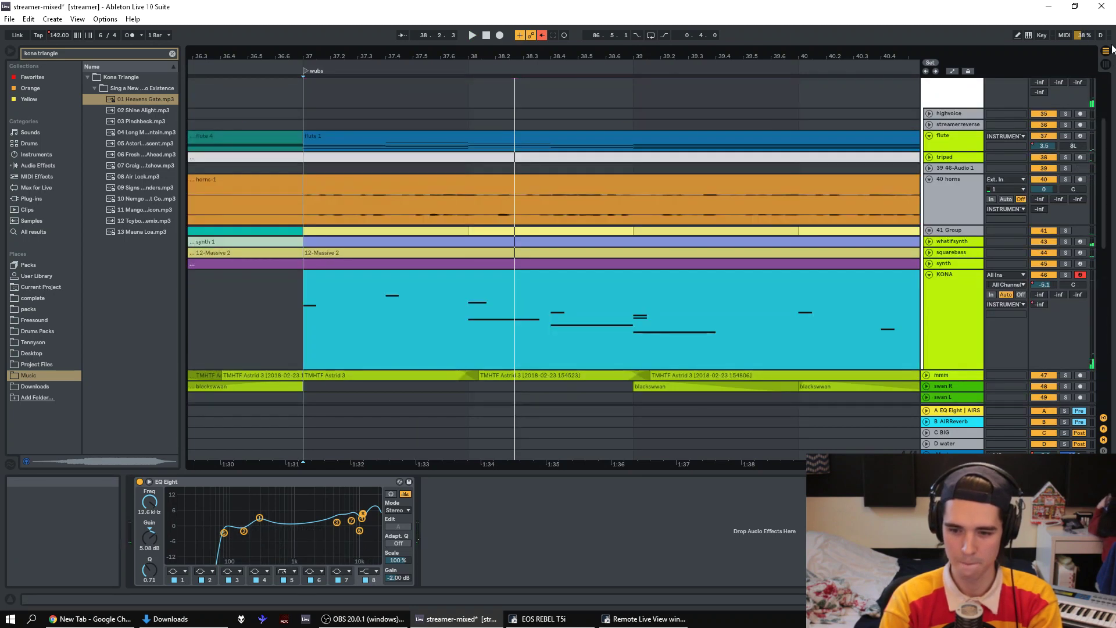
{"action": "left_click", "coordinate": [541, 36]}
{"action": "left_click_drag", "start_coordinate": [696, 54], "coordinate": [695, 12]}
{"action": "scroll", "coordinate": [1107, 168], "scroll_direction": "up", "scroll_amount": 10}
{"action": "left_click", "coordinate": [928, 182]}
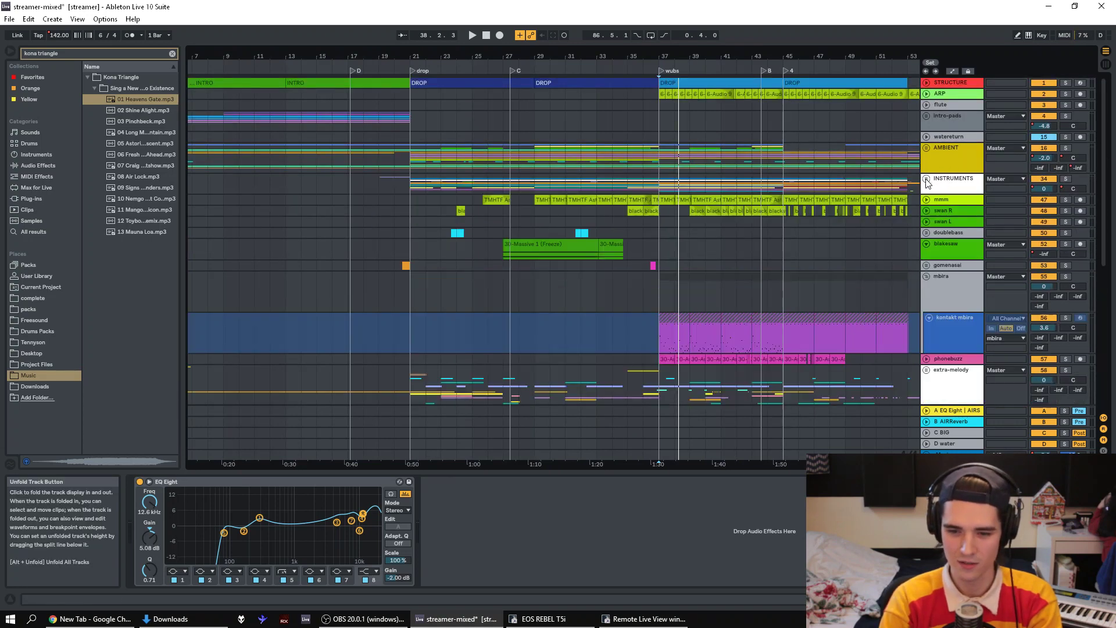
{"action": "key", "text": "space"}
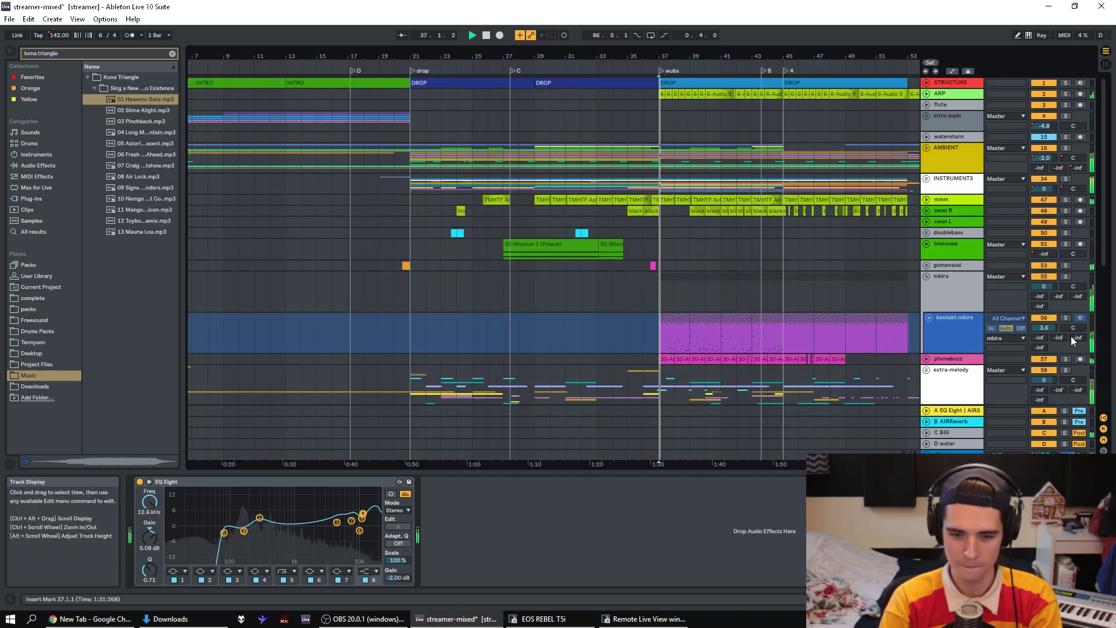
- Solo the mmm track, show its device chain, play it from bar 38, and clear the solo
{"action": "left_click", "coordinate": [1066, 199]}
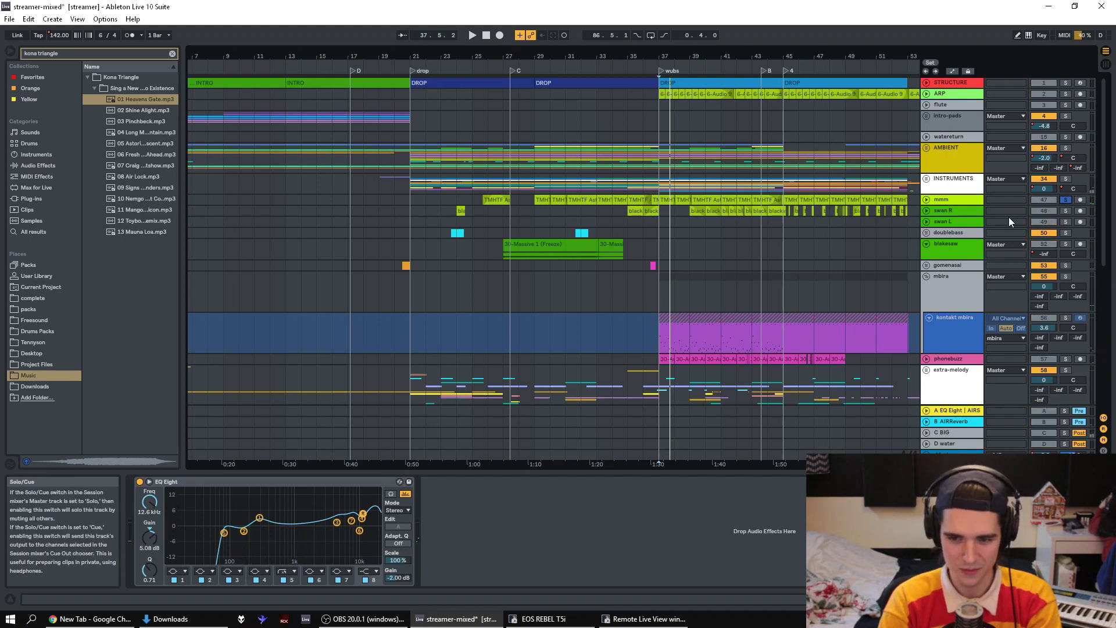
{"action": "left_click", "coordinate": [943, 202]}
{"action": "left_click", "coordinate": [668, 211]}
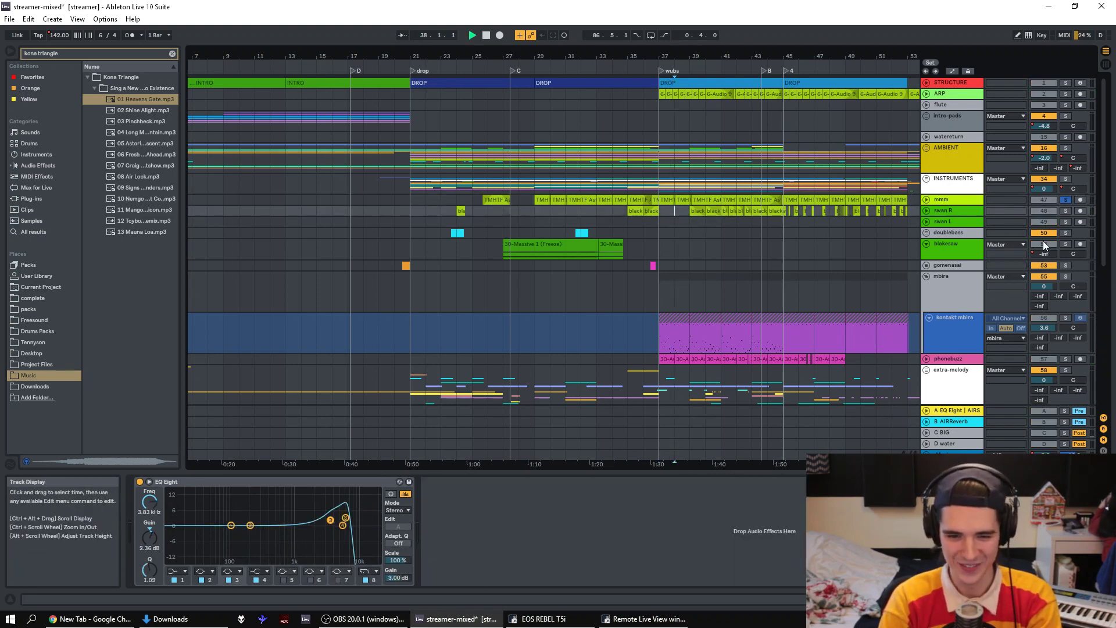
{"action": "left_click", "coordinate": [1066, 200]}
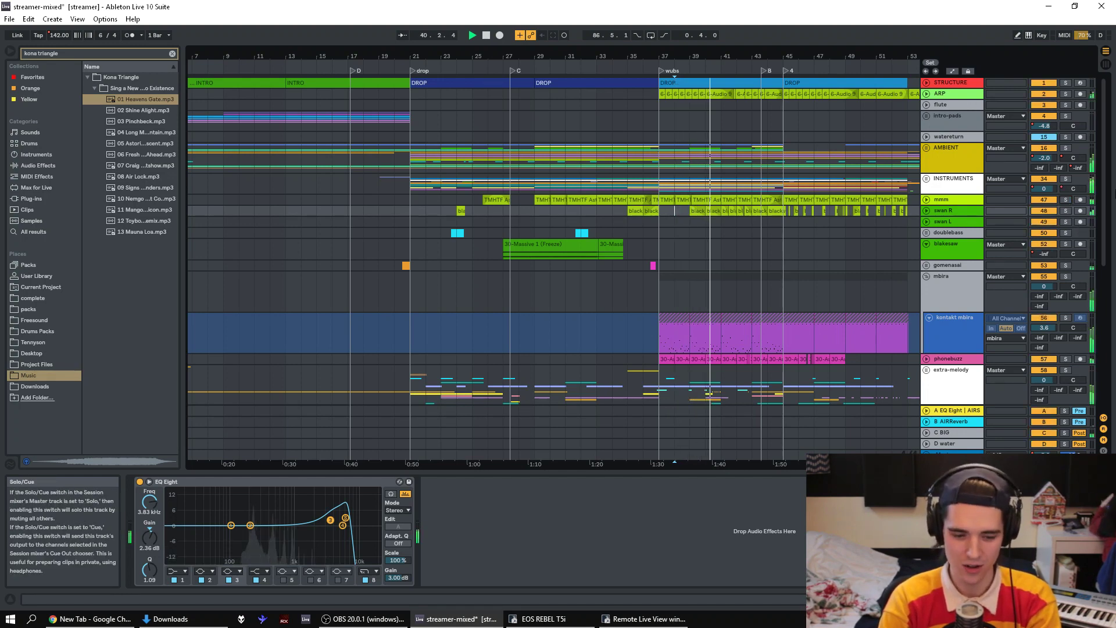
- Briefly solo Burkina Faso 2, clear the solo, and play the full arrangement from bar 22
{"action": "scroll", "coordinate": [1104, 179], "scroll_direction": "down", "scroll_amount": 3}
{"action": "scroll", "coordinate": [1104, 179], "scroll_direction": "up", "scroll_amount": 3}
{"action": "scroll", "coordinate": [1090, 329], "scroll_direction": "down", "scroll_amount": 12}
{"action": "left_click", "coordinate": [1064, 299]}
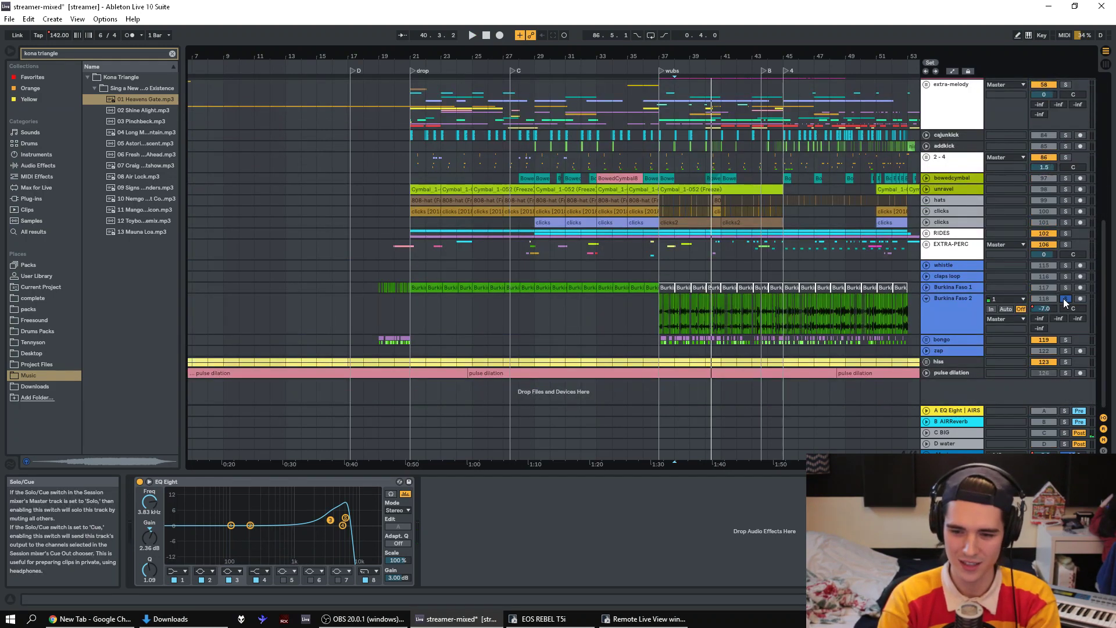
{"action": "left_click", "coordinate": [1064, 298]}
{"action": "key", "text": "space"}
{"action": "left_click", "coordinate": [425, 264]}
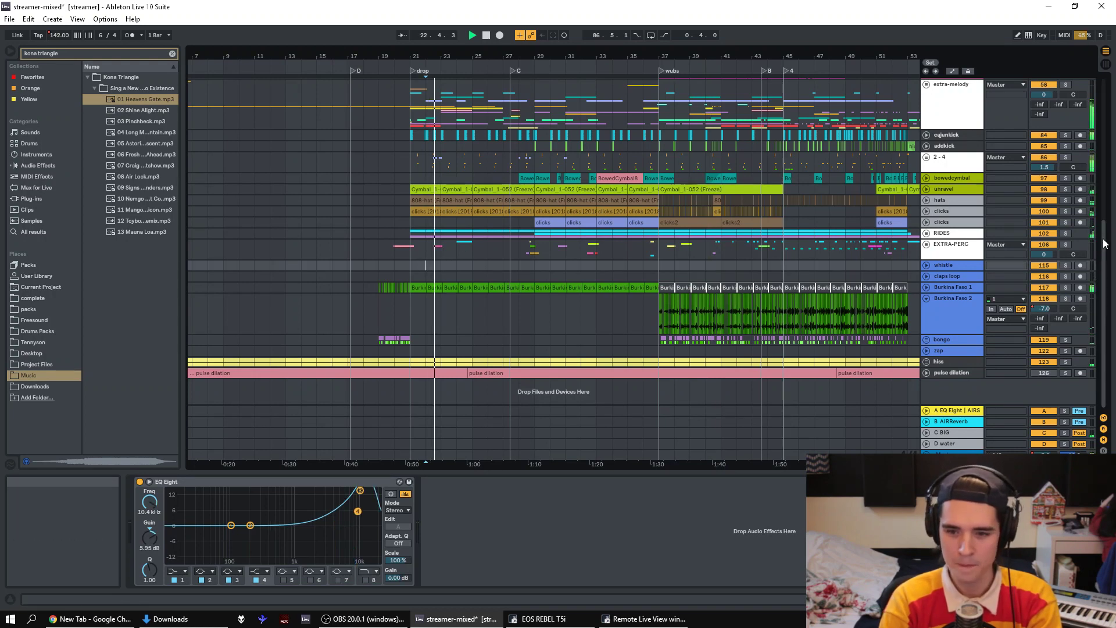
- Fold the mbira group, and solo and play the phonebuzz track from bar 37
{"action": "scroll", "coordinate": [1104, 242], "scroll_direction": "up", "scroll_amount": 5}
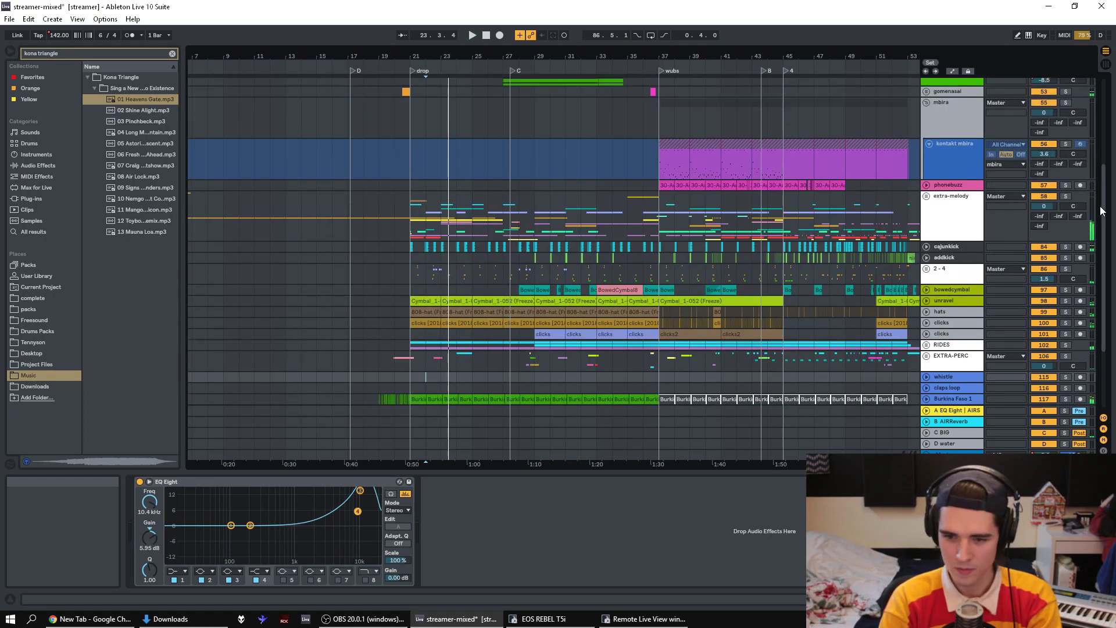
{"action": "scroll", "coordinate": [1103, 210], "scroll_direction": "up", "scroll_amount": 3}
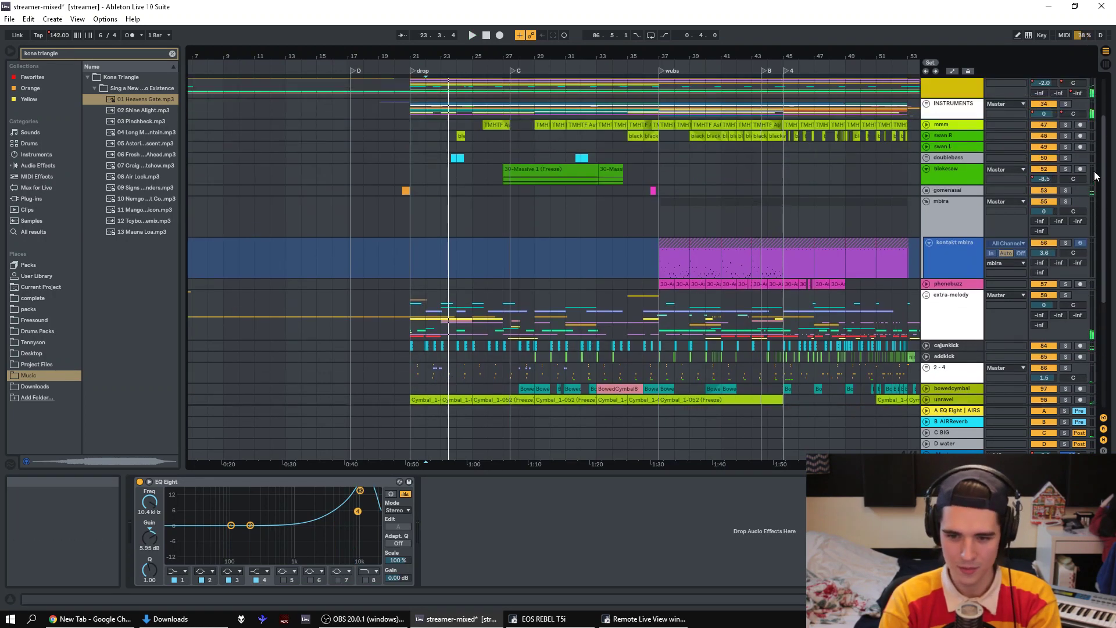
{"action": "left_click", "coordinate": [927, 201]}
{"action": "left_click", "coordinate": [666, 228]}
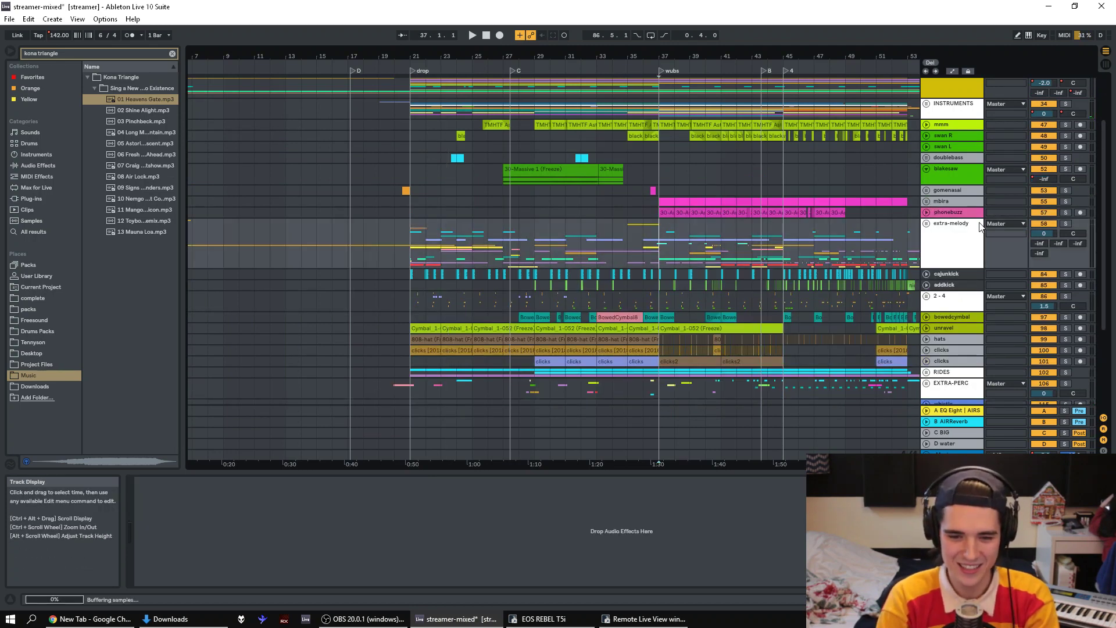
{"action": "left_click", "coordinate": [1066, 212]}
{"action": "key", "text": "space"}
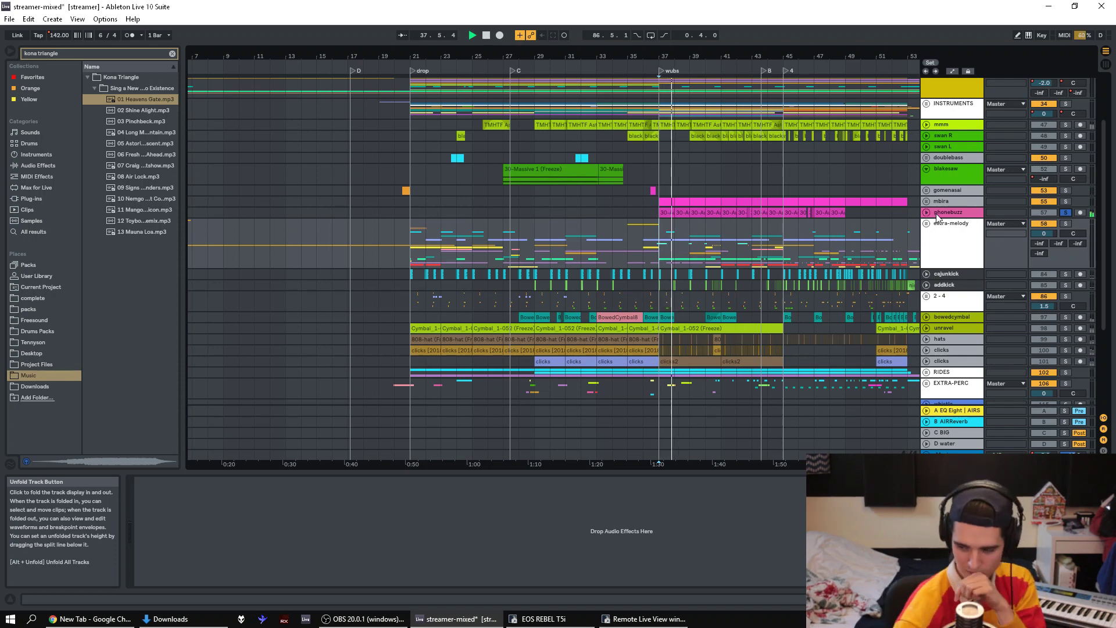
{"action": "key", "text": "space"}
- Replay the full mix from bar 37, switching the phonebuzz solo on and off to compare
{"action": "left_click", "coordinate": [1066, 212]}
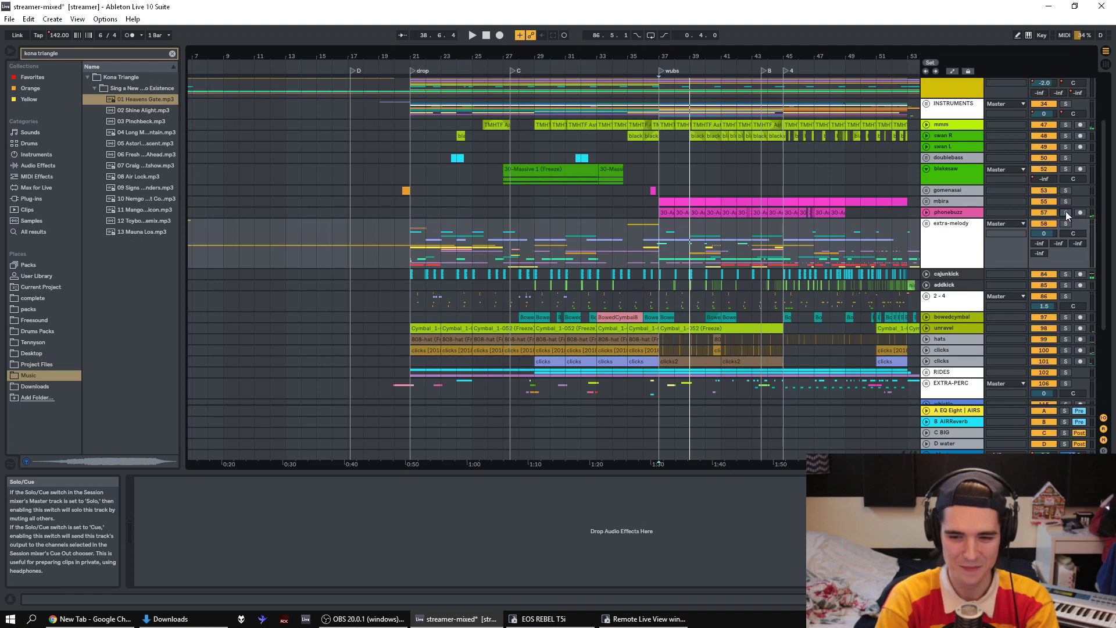
{"action": "key", "text": "space"}
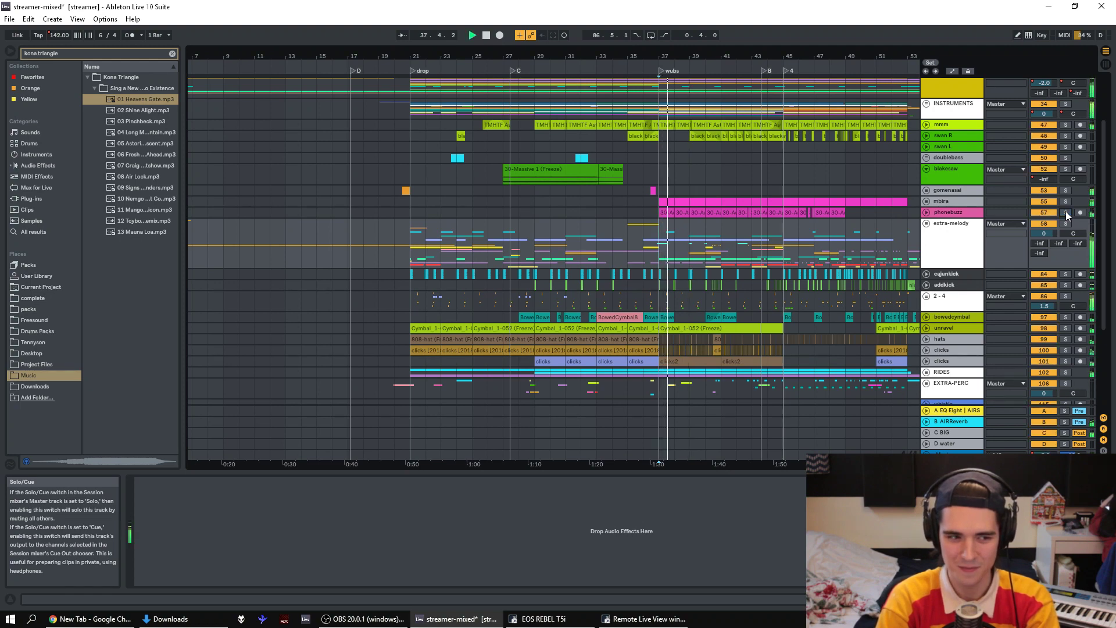
{"action": "left_click", "coordinate": [1066, 212]}
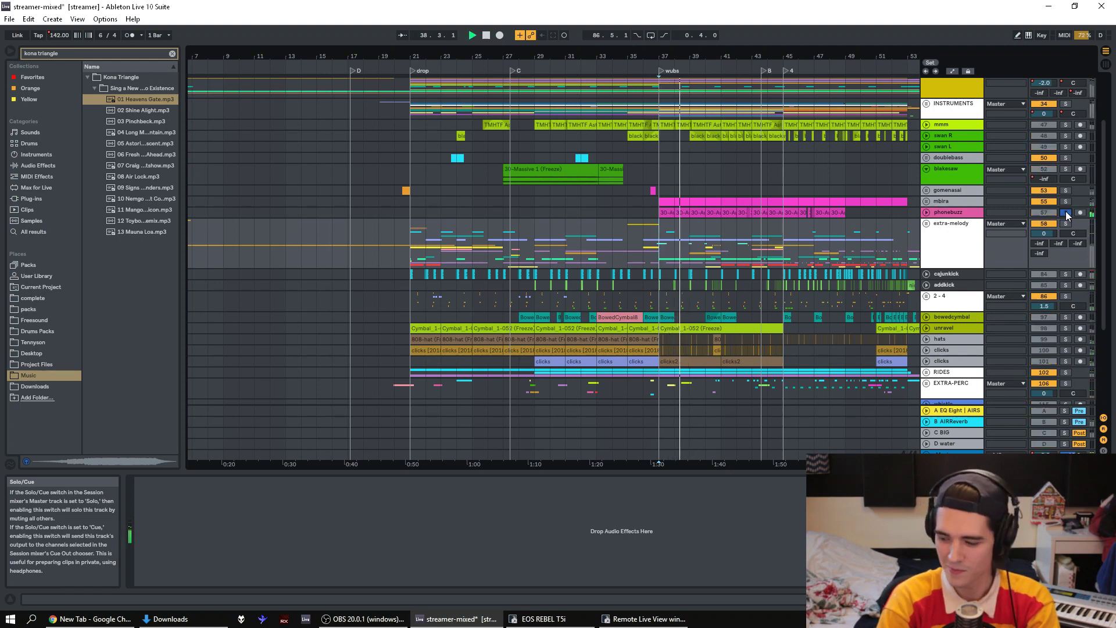
{"action": "left_click", "coordinate": [1065, 212]}
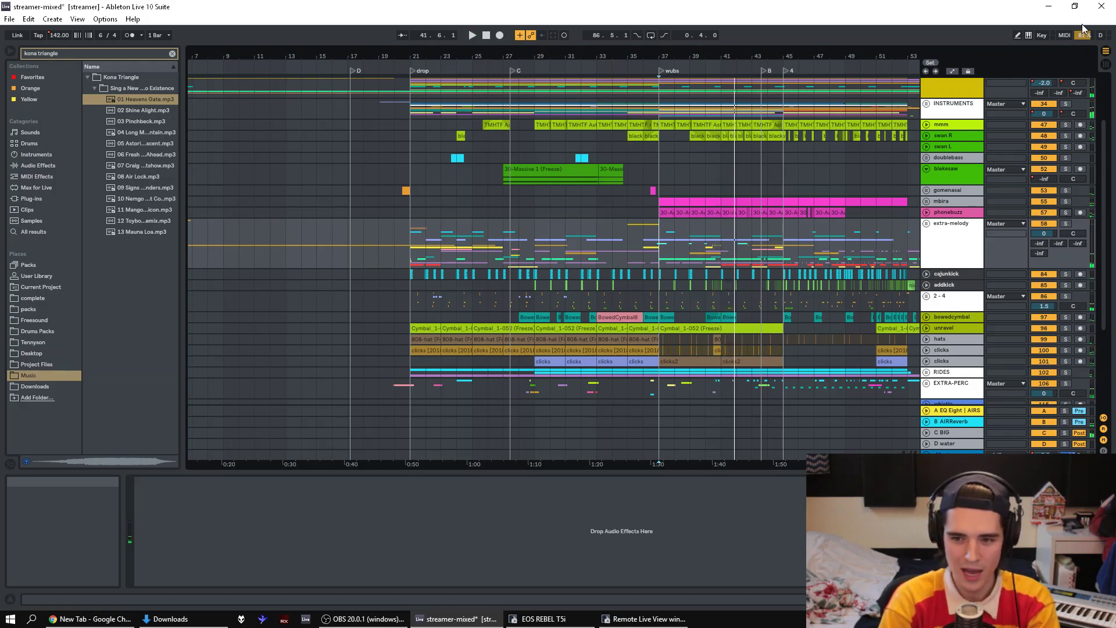
- Show the Master track's device chain with the VoxengoRecorder plug-in, and play the full mix from bar 21
{"action": "left_click", "coordinate": [983, 618]}
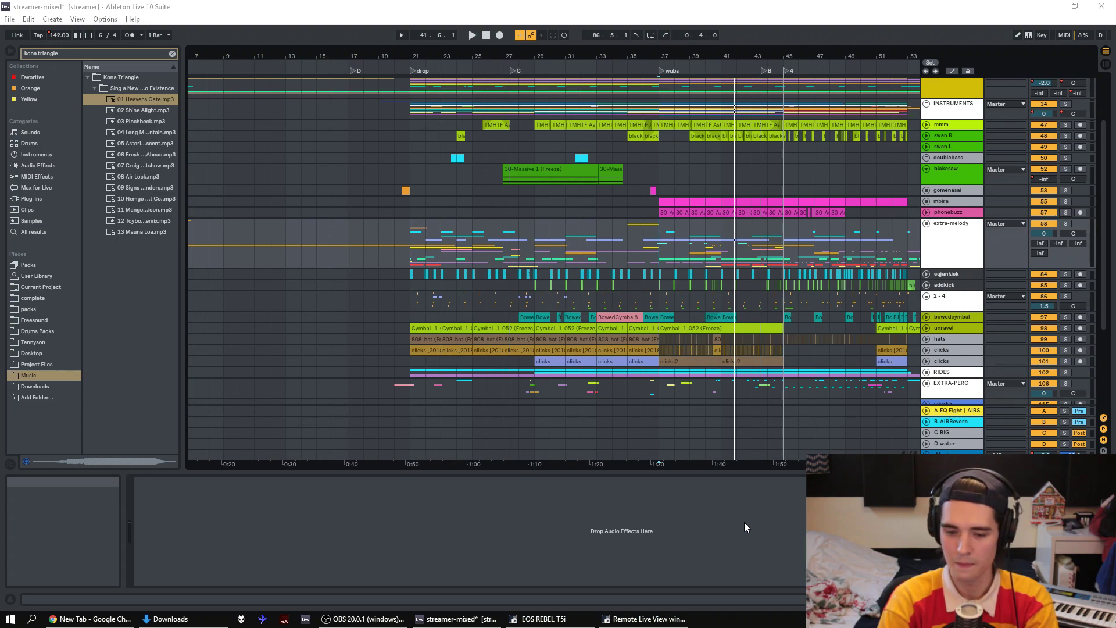
{"action": "left_click", "coordinate": [952, 455]}
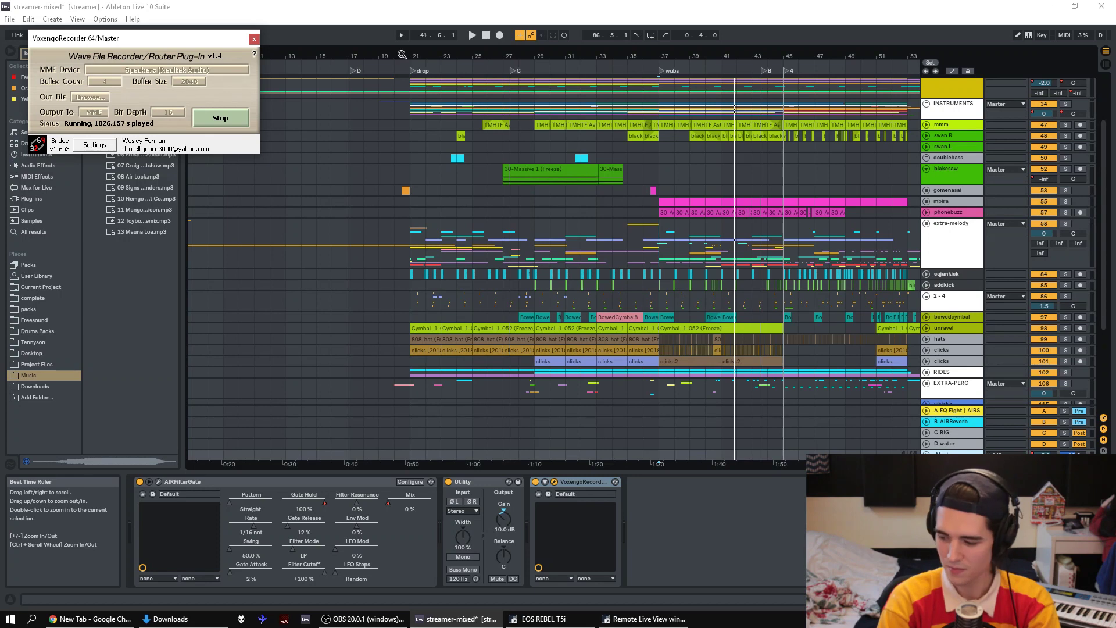
{"action": "left_click", "coordinate": [412, 198]}
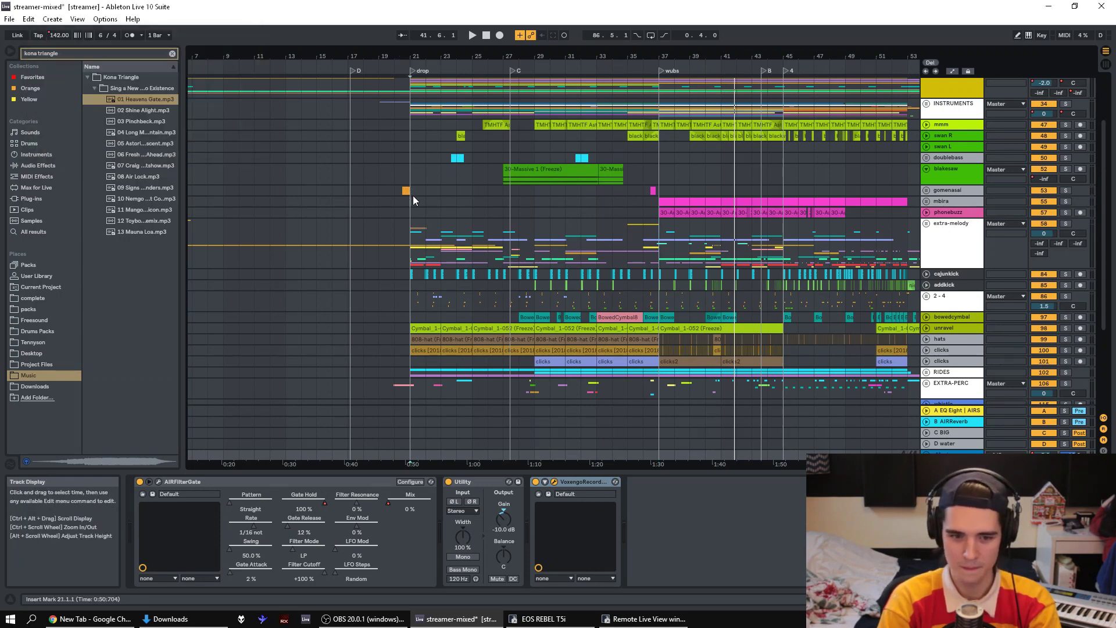
{"action": "key", "text": "space"}
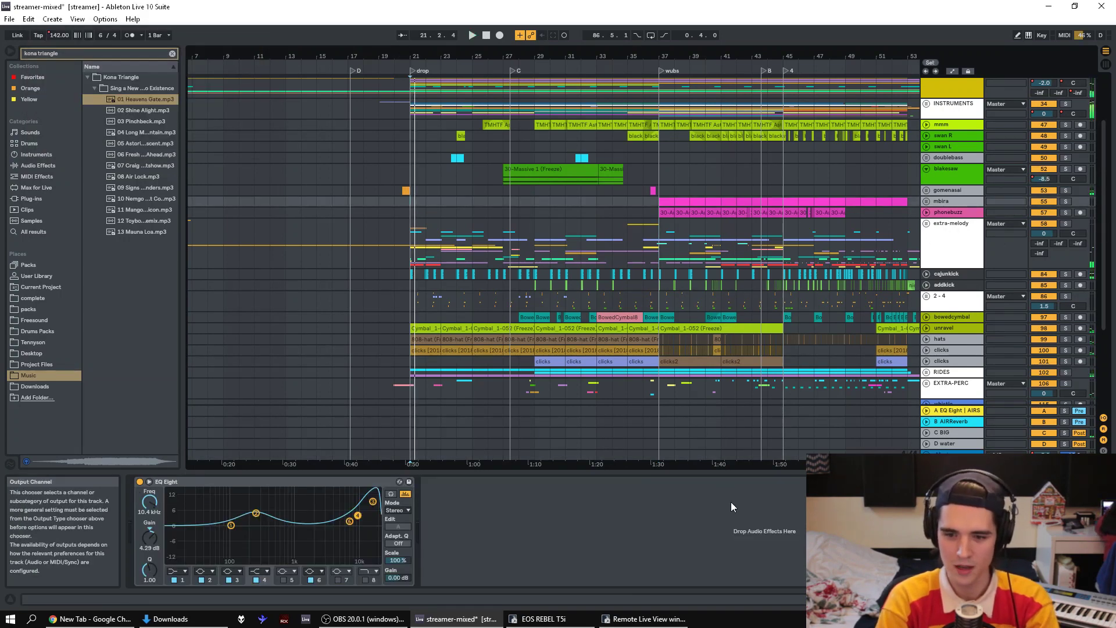
- Solo and unfold the gomenasai group, and play it from bar 20 just before the drop marker
{"action": "left_click", "coordinate": [395, 204]}
{"action": "key", "text": "space"}
{"action": "left_click", "coordinate": [927, 191]}
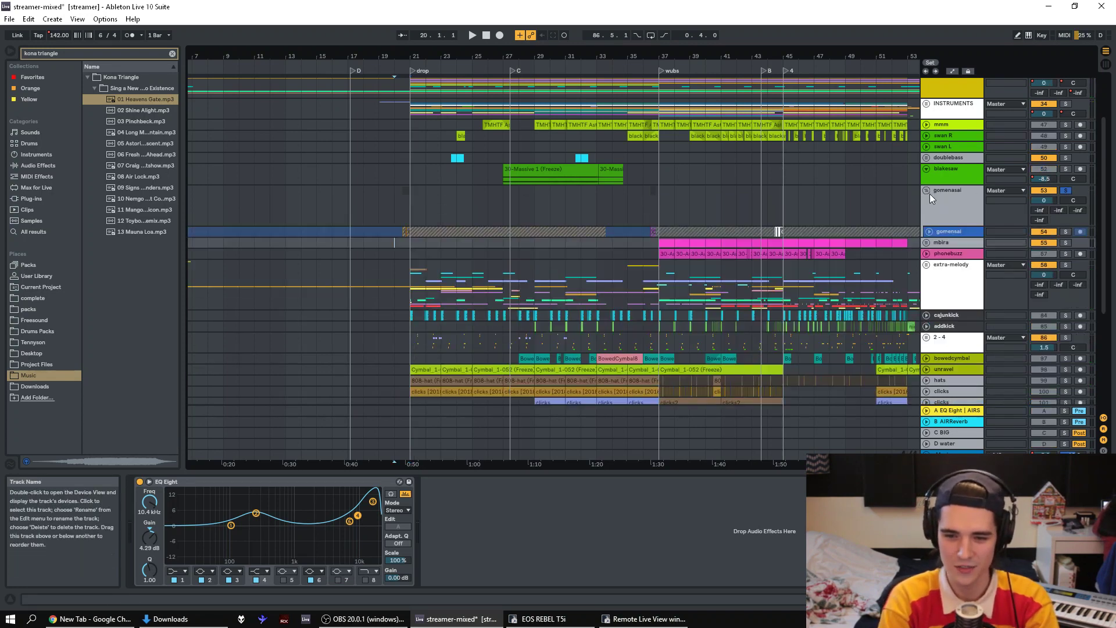
{"action": "left_click", "coordinate": [399, 217]}
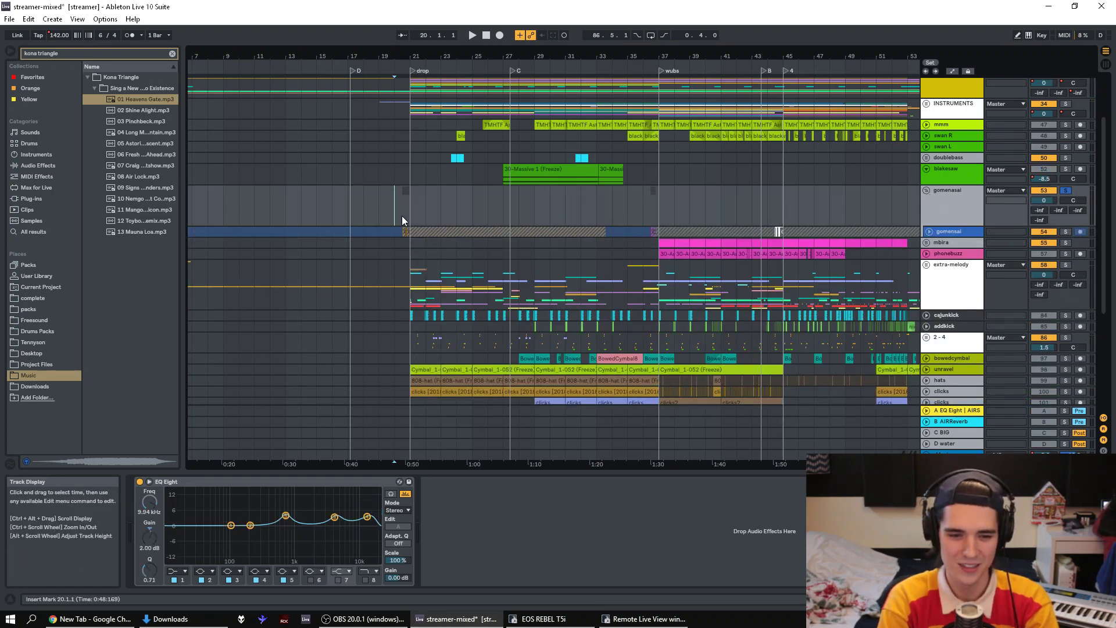
{"action": "left_click", "coordinate": [402, 215]}
{"action": "key", "text": "space"}
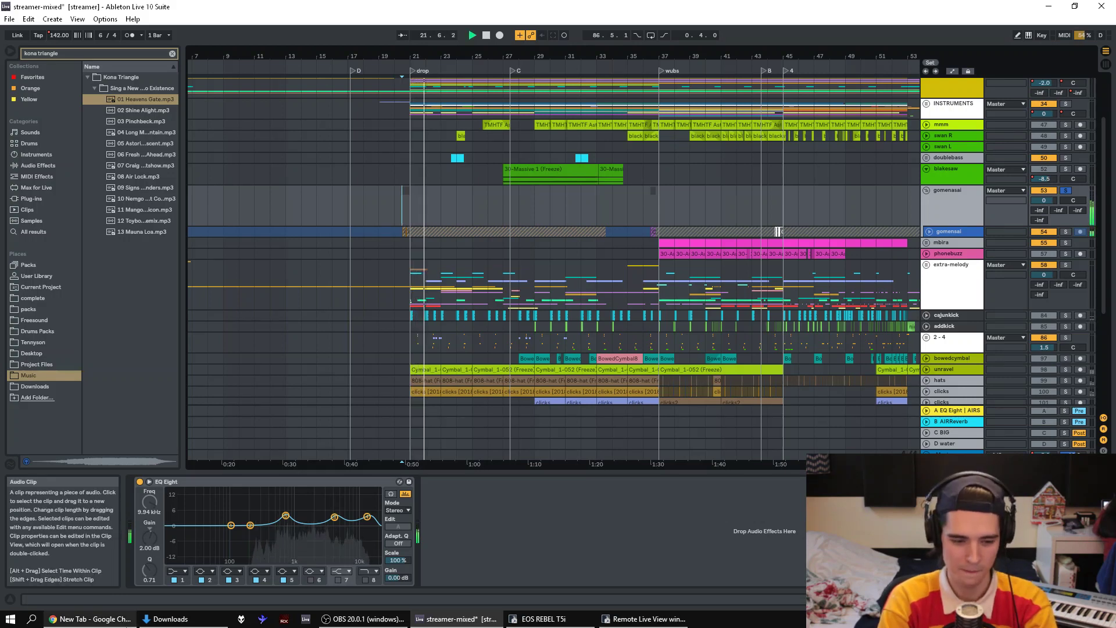
- Play the soloed gomenasai group from its second phrase in bar 36, just before the wubs marker
{"action": "mouse_move", "coordinate": [87, 618]}
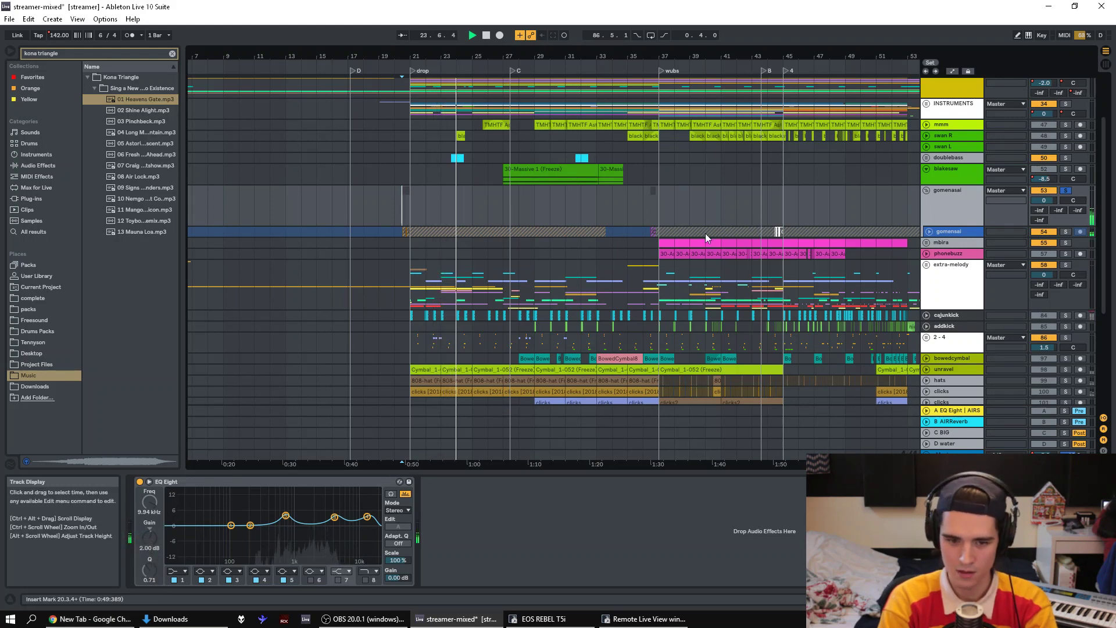
{"action": "key", "text": "space"}
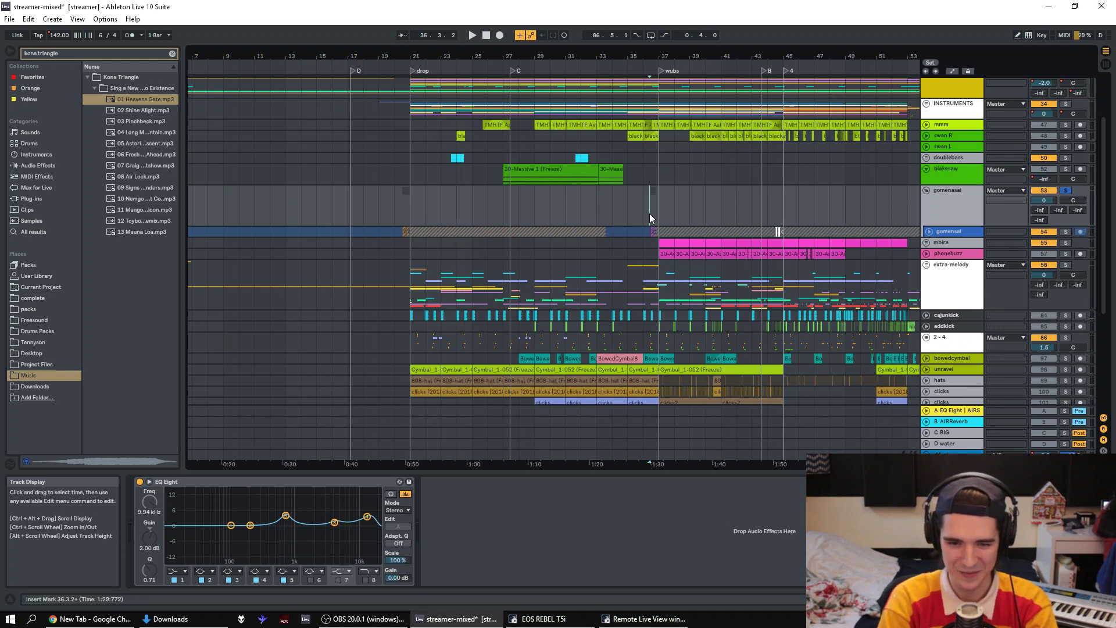
{"action": "key", "text": "space"}
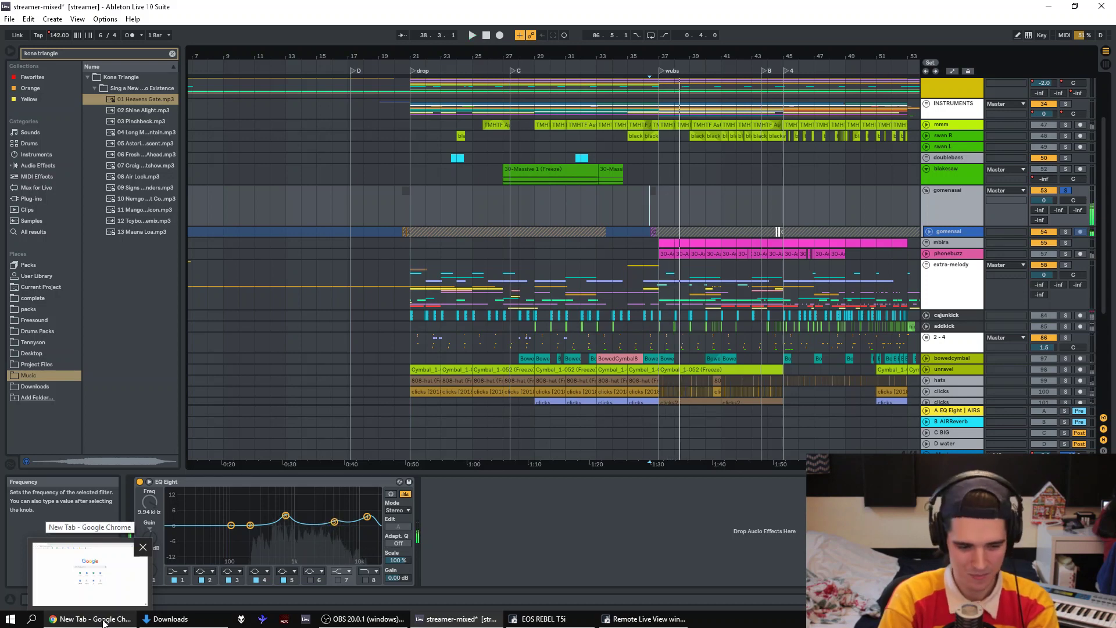
- Switch to Chrome, open the YouTube trailer for Our Little Sister, skip about a third of the way in, and pause it at 0:37
{"action": "left_click", "coordinate": [99, 620]}
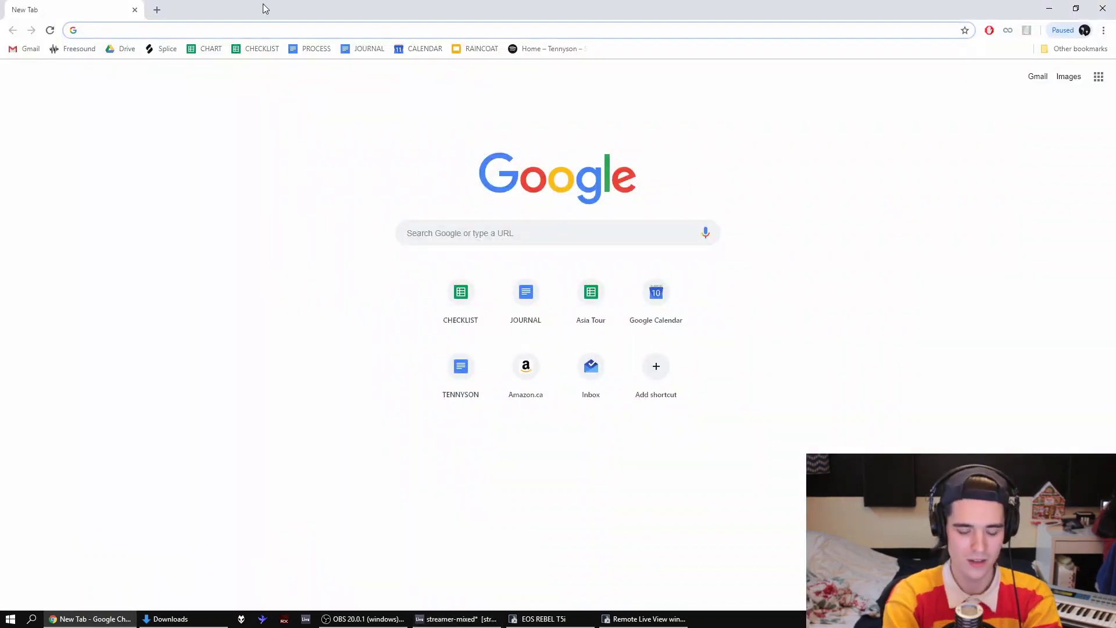
{"action": "type", "text": "fuji"}
{"action": "key", "text": "Down"}
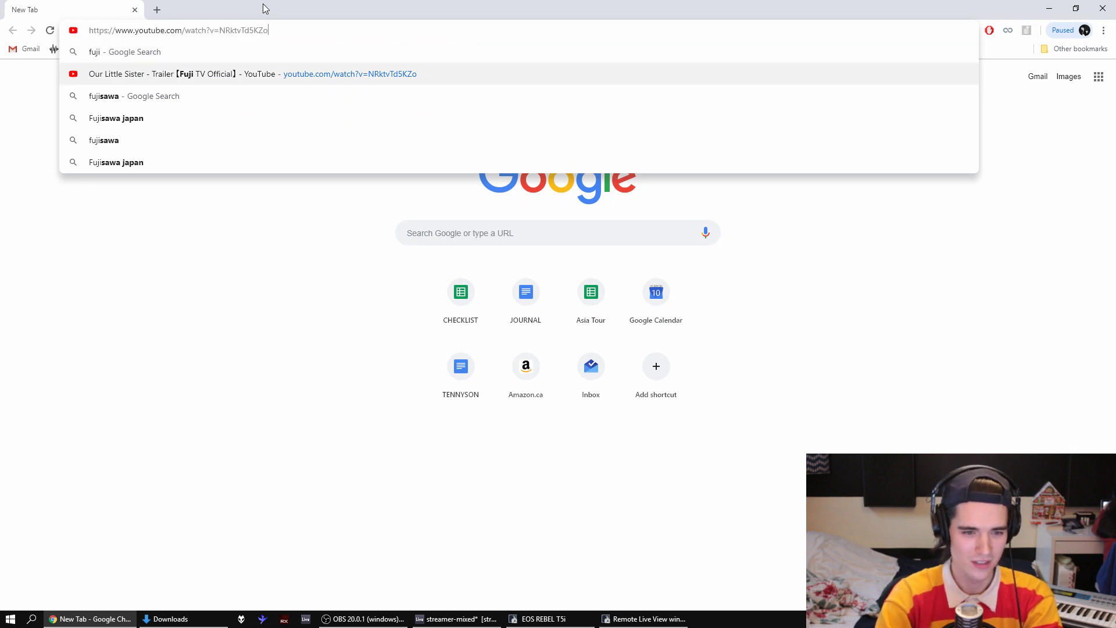
{"action": "key", "text": "Return"}
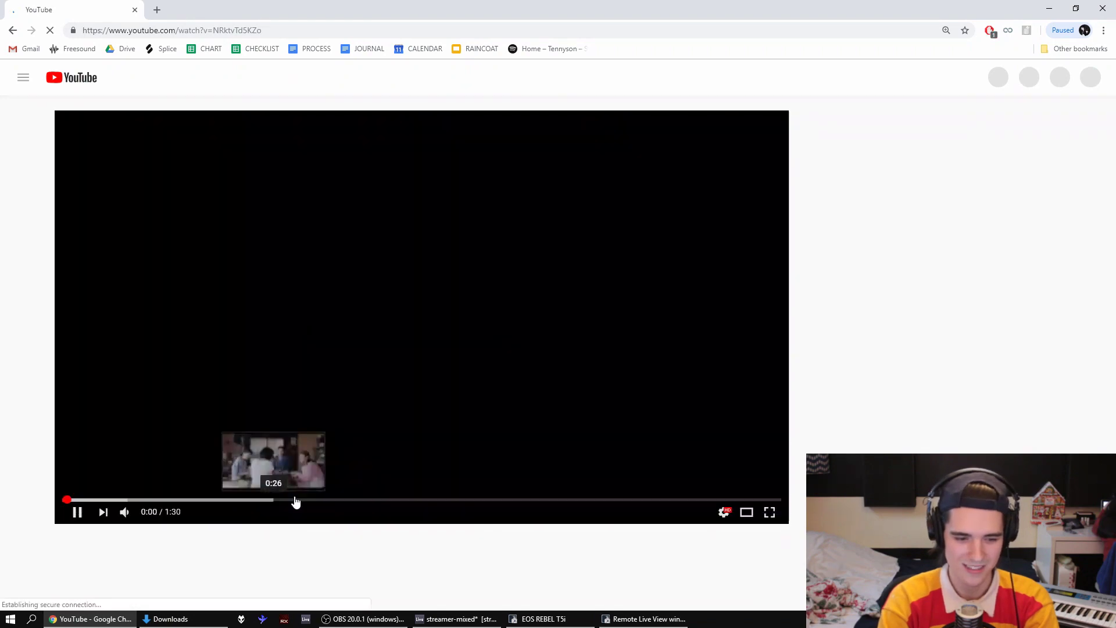
{"action": "left_click", "coordinate": [333, 501]}
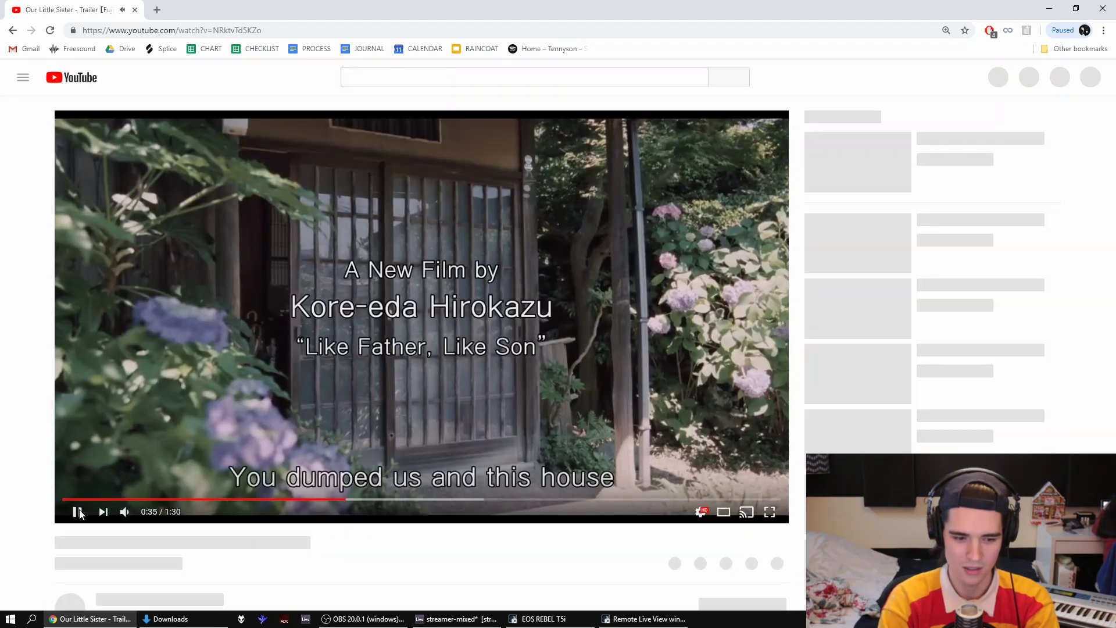
{"action": "left_click", "coordinate": [78, 513]}
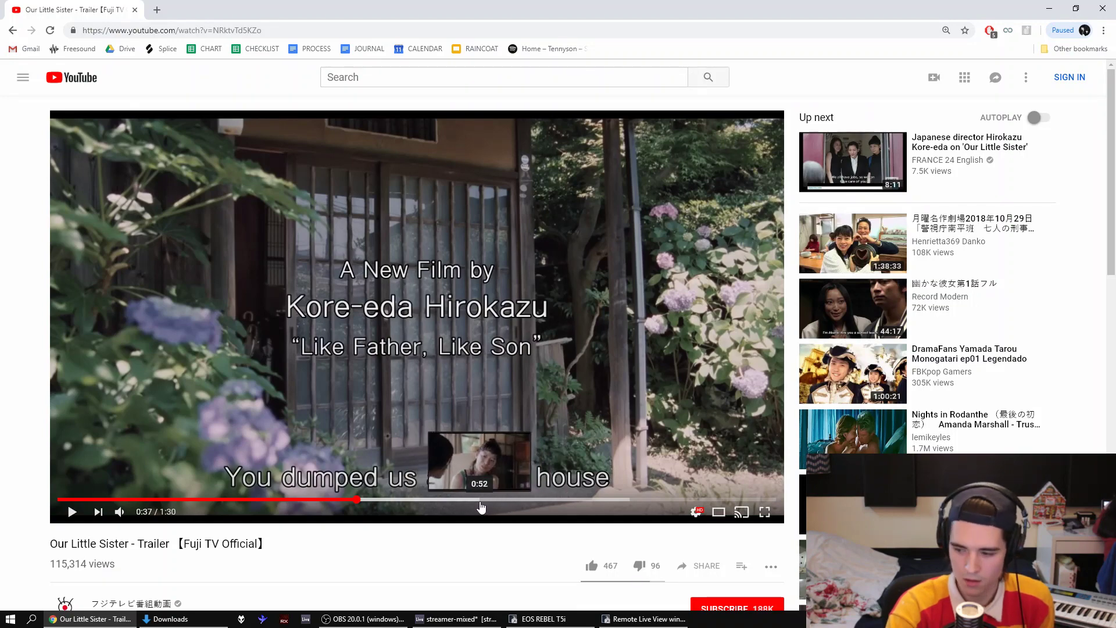
- Watch the trailer from about 0:53 to just past 1:03, and close the browser to return to Ableton Live
{"action": "left_click", "coordinate": [479, 500]}
{"action": "left_click", "coordinate": [492, 443]}
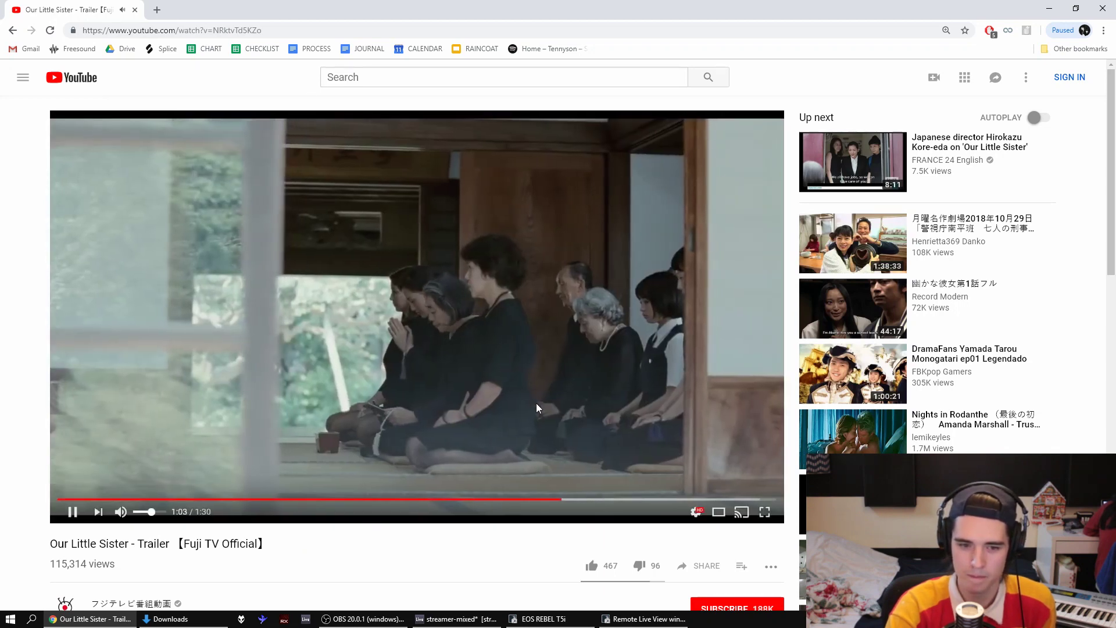
{"action": "left_click", "coordinate": [544, 408]}
{"action": "left_click", "coordinate": [1112, 8]}
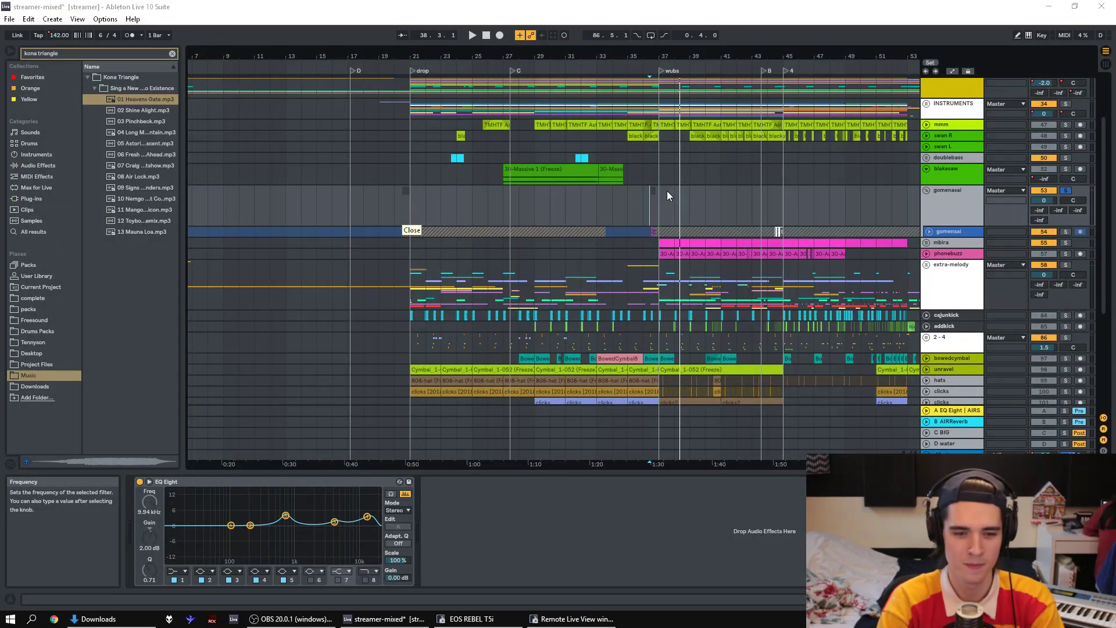
- Turn off the gomenasai group's solo and play the full mix from bar 36, just before the wubs marker
{"action": "key", "text": "space"}
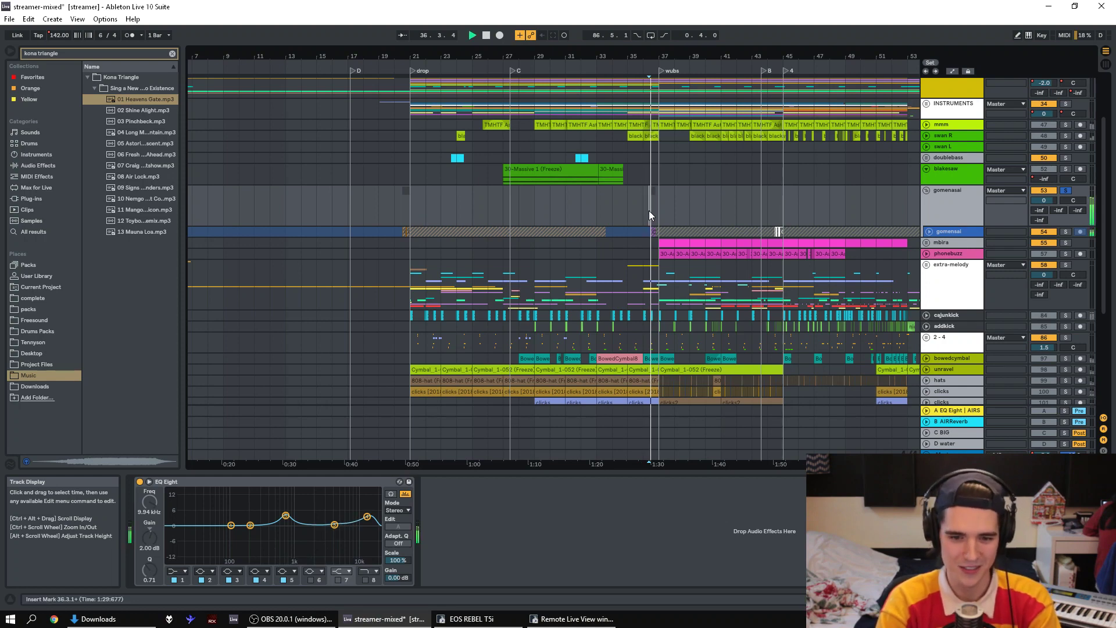
{"action": "left_click", "coordinate": [1066, 191]}
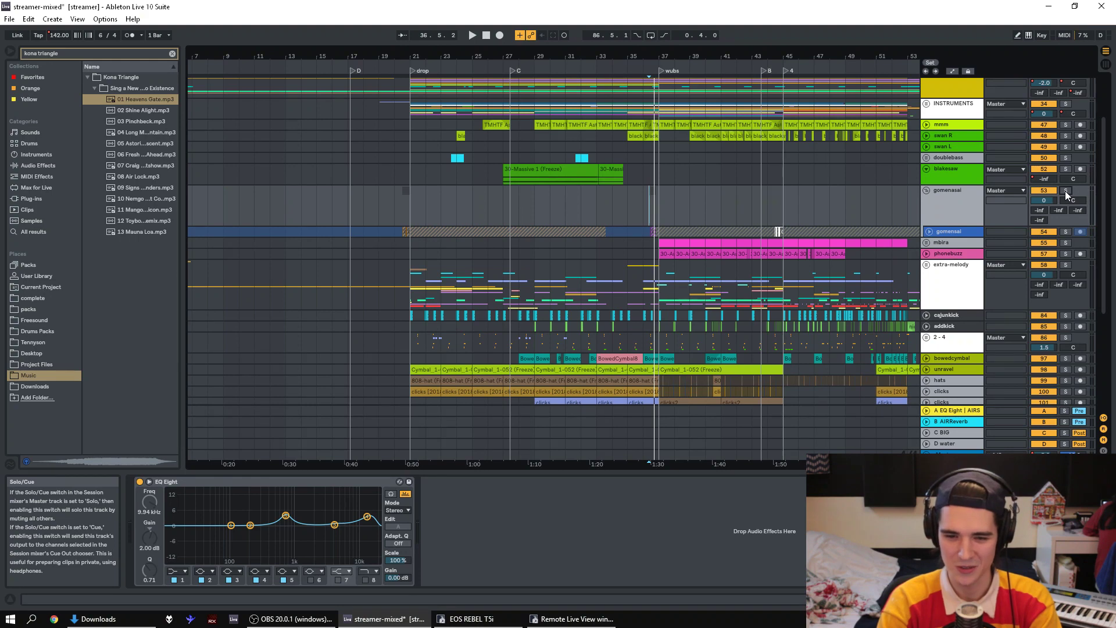
{"action": "key", "text": "space"}
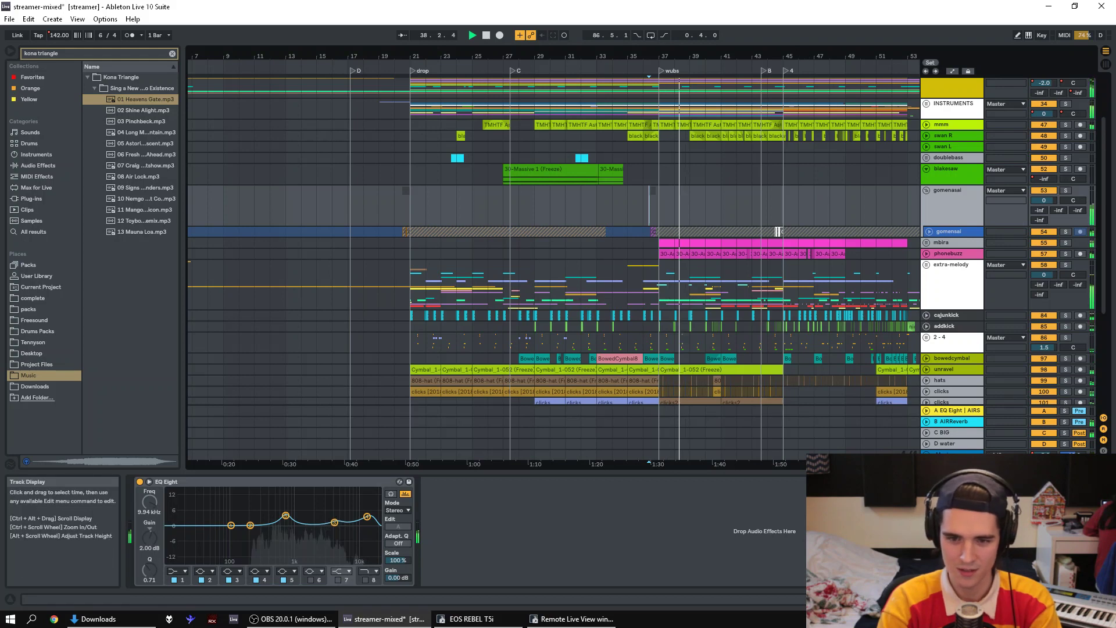
{"action": "key", "text": "space"}
- Play the full mix from the second beat of bar 20, leading into the first drop marker
{"action": "left_click_drag", "start_coordinate": [799, 57], "coordinate": [604, 53]}
{"action": "left_click", "coordinate": [368, 247]}
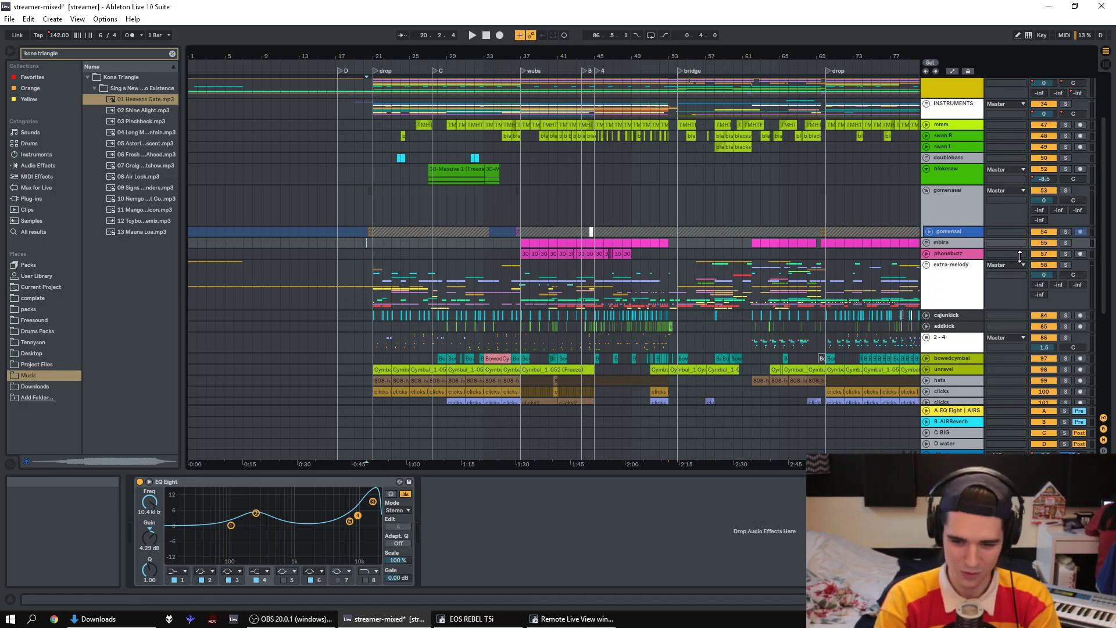
{"action": "left_click_drag", "start_coordinate": [1106, 251], "coordinate": [1107, 114]}
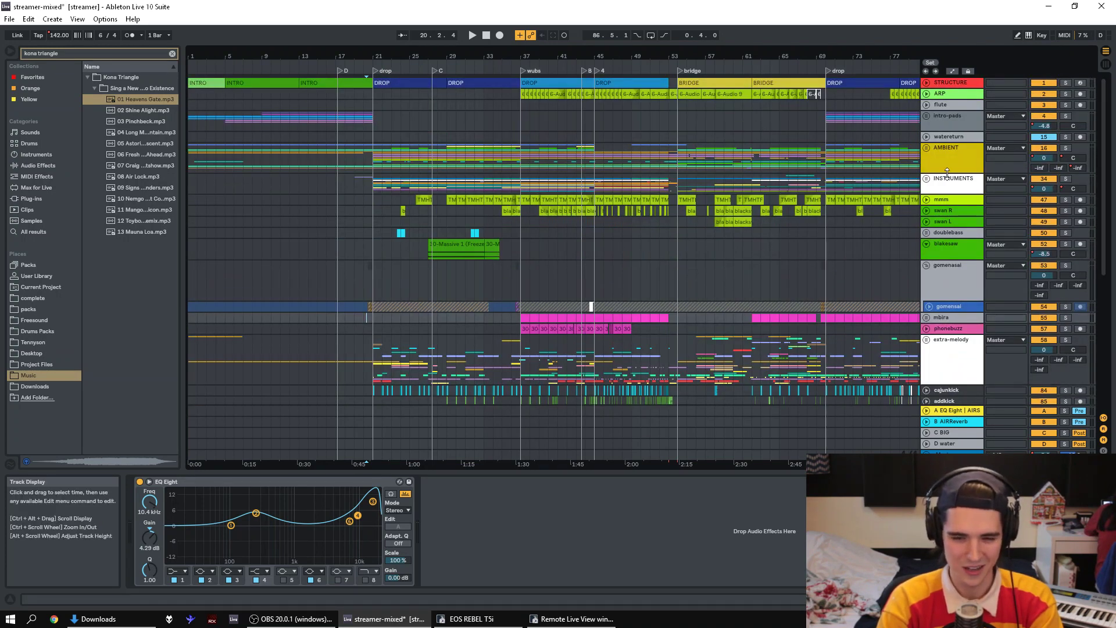
{"action": "key", "text": "space"}
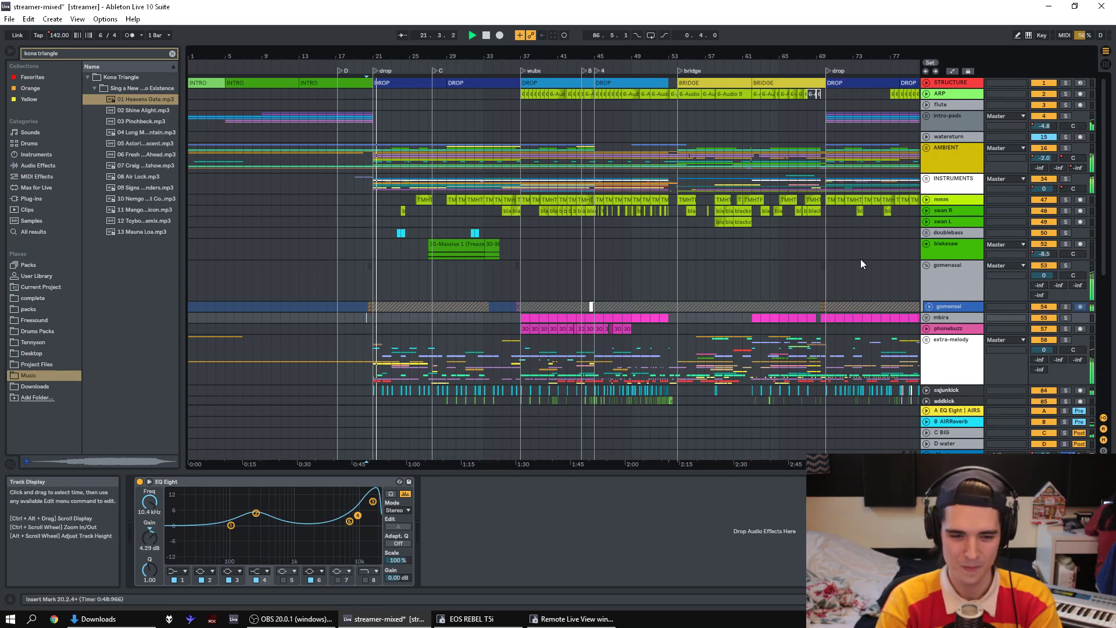
{"action": "key", "text": "space"}
- Bring up the nested gomensai track's effects and replay the full mix from 20.3.2 into the drop
{"action": "left_click", "coordinate": [368, 308]}
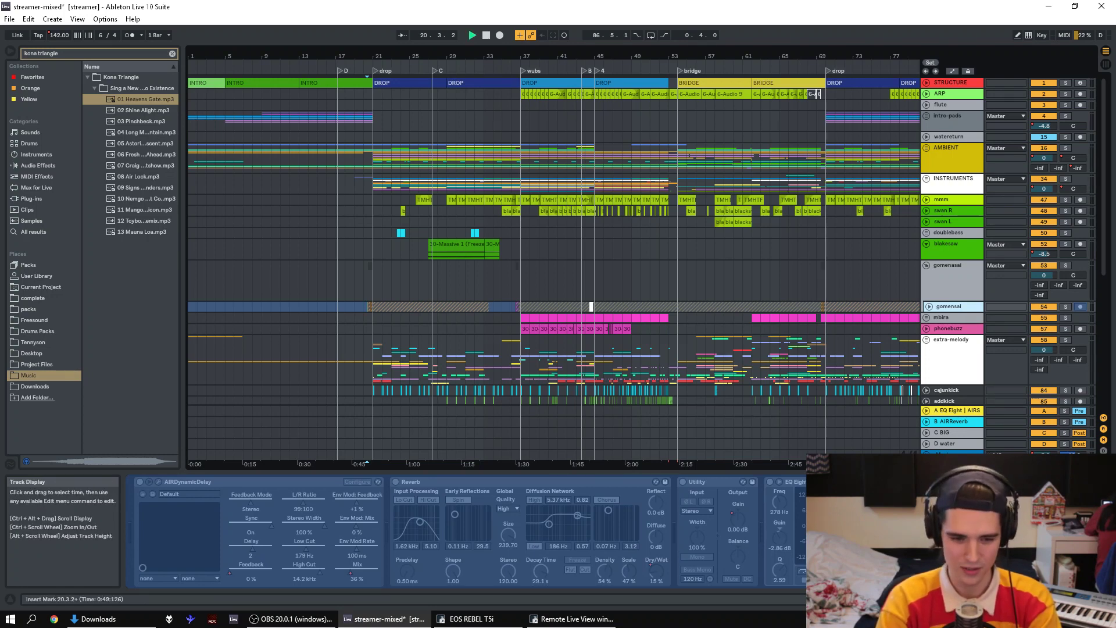
{"action": "key", "text": "space"}
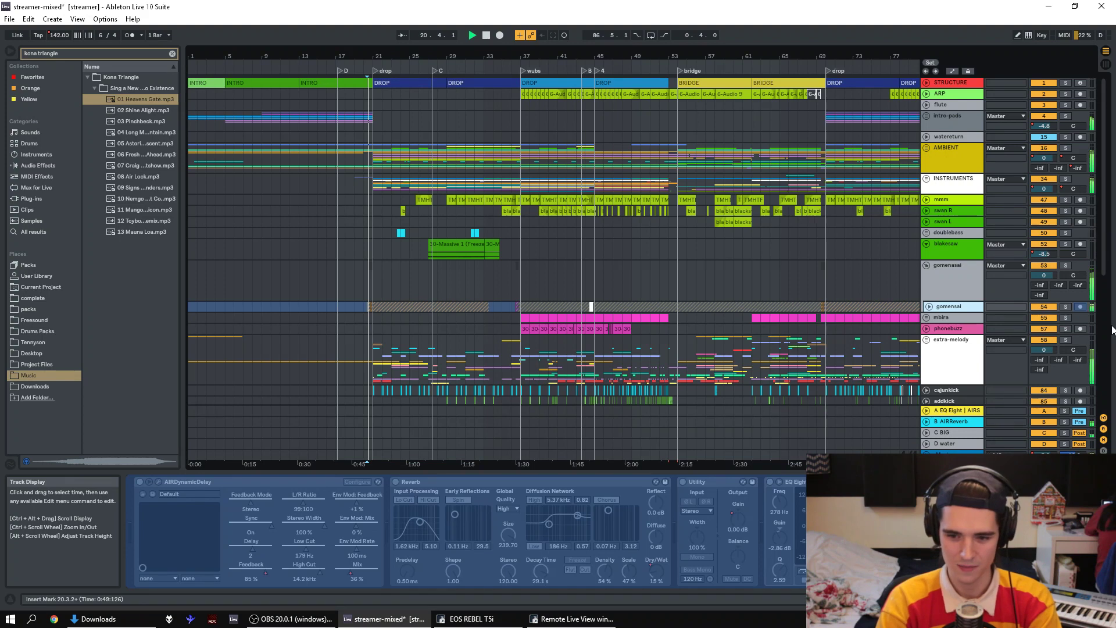
{"action": "scroll", "coordinate": [1110, 329], "scroll_direction": "down", "scroll_amount": 5}
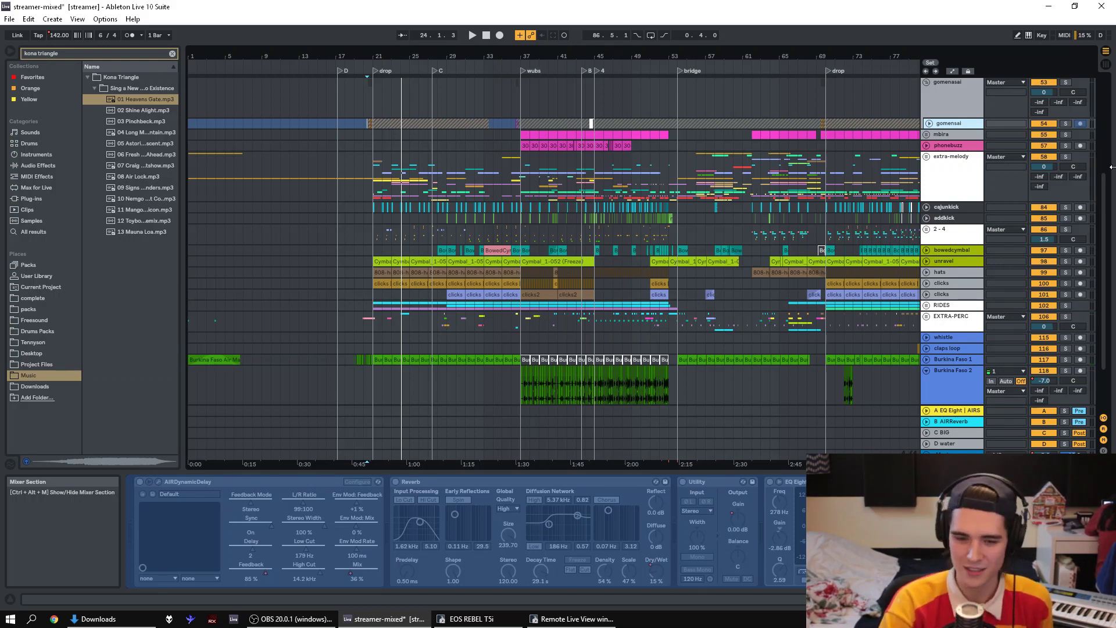
{"action": "scroll", "coordinate": [947, 148], "scroll_direction": "up", "scroll_amount": 10}
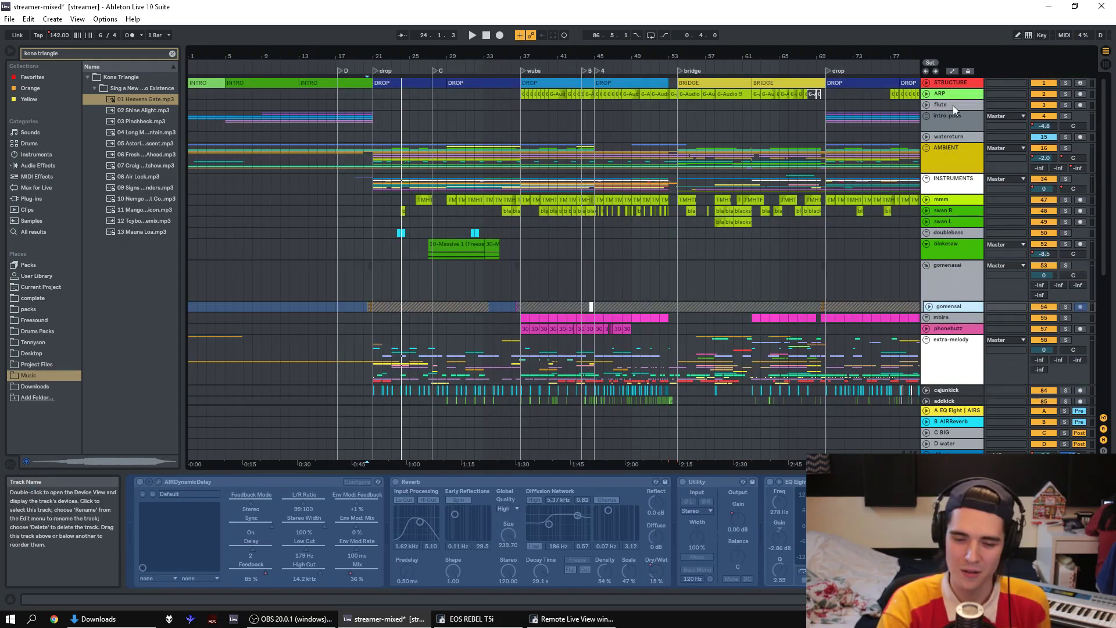
- Show the device chains of the AMBIENT group, the INSTRUMENTS group and the blakesaw track in turn
{"action": "left_click", "coordinate": [954, 163]}
{"action": "left_click", "coordinate": [1041, 598]}
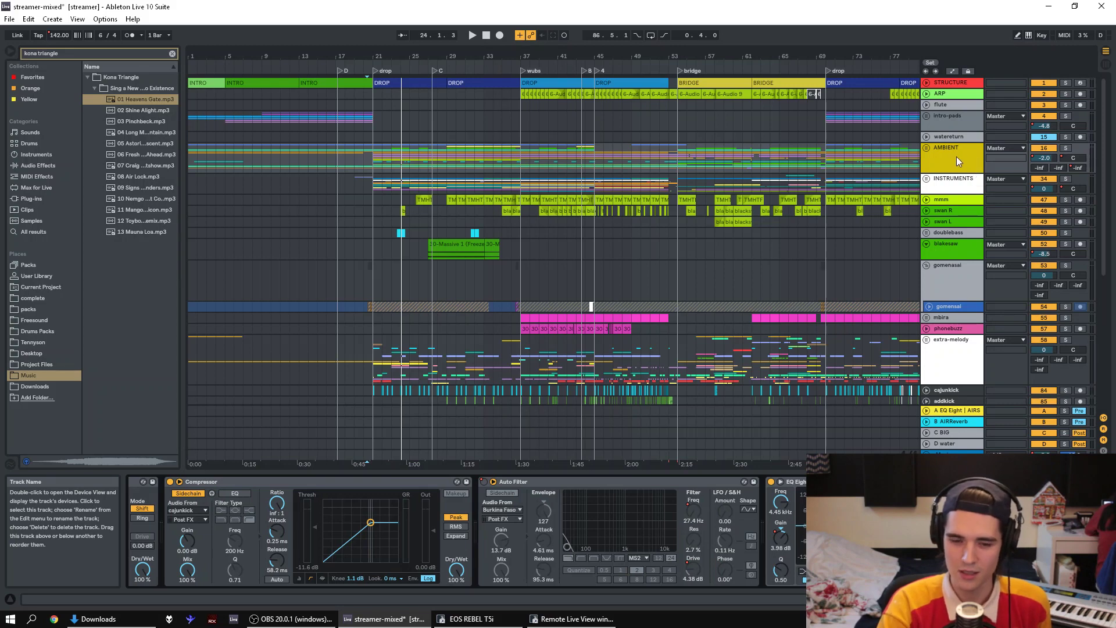
{"action": "left_click", "coordinate": [957, 186]}
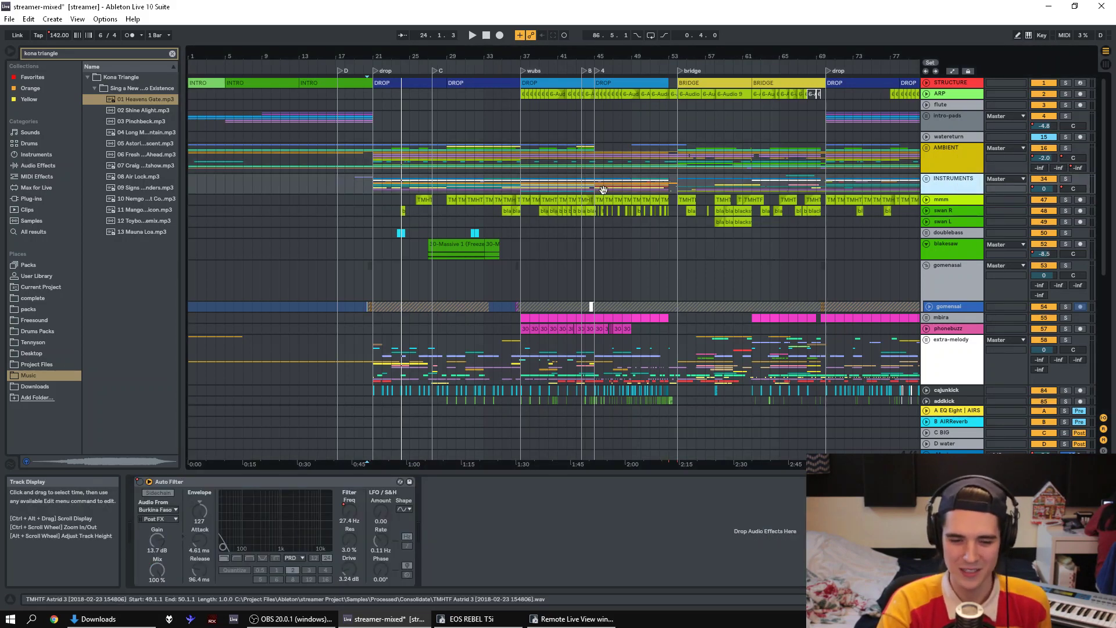
{"action": "left_click", "coordinate": [954, 244]}
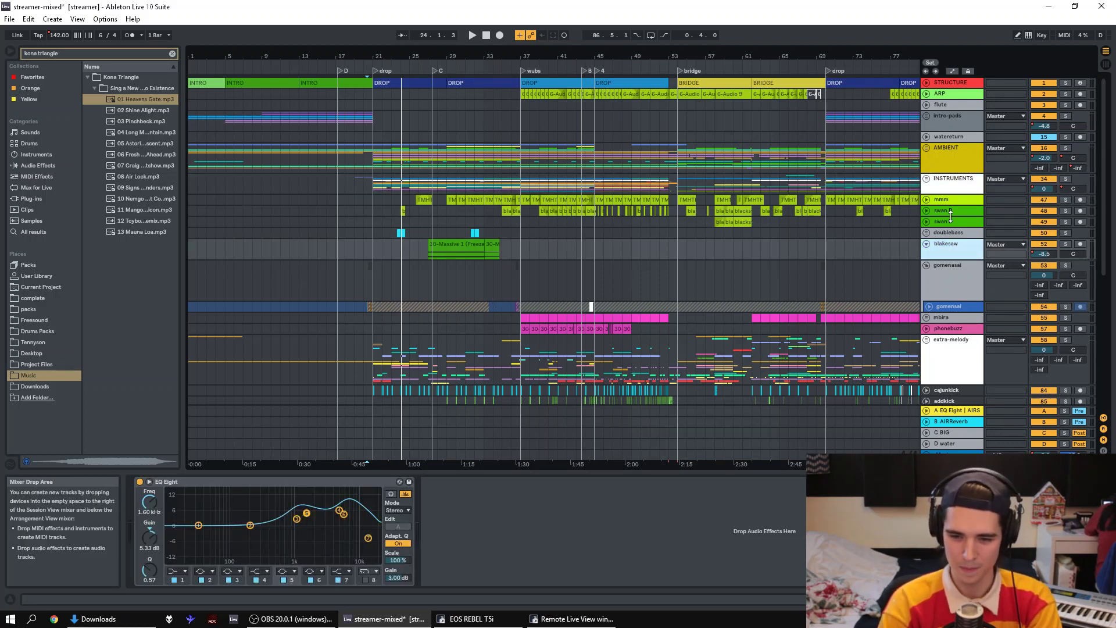
- Solo the AMBIENT group and play it from just before the drop and again from bar 30
{"action": "left_click", "coordinate": [962, 156]}
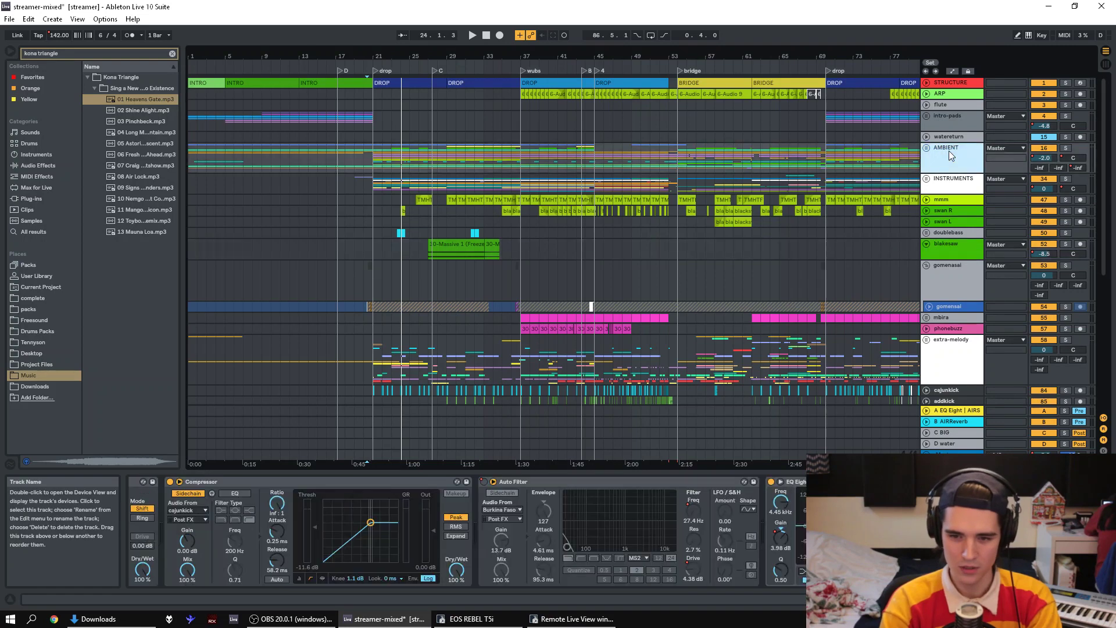
{"action": "left_click", "coordinate": [1067, 148]}
{"action": "key", "text": "space"}
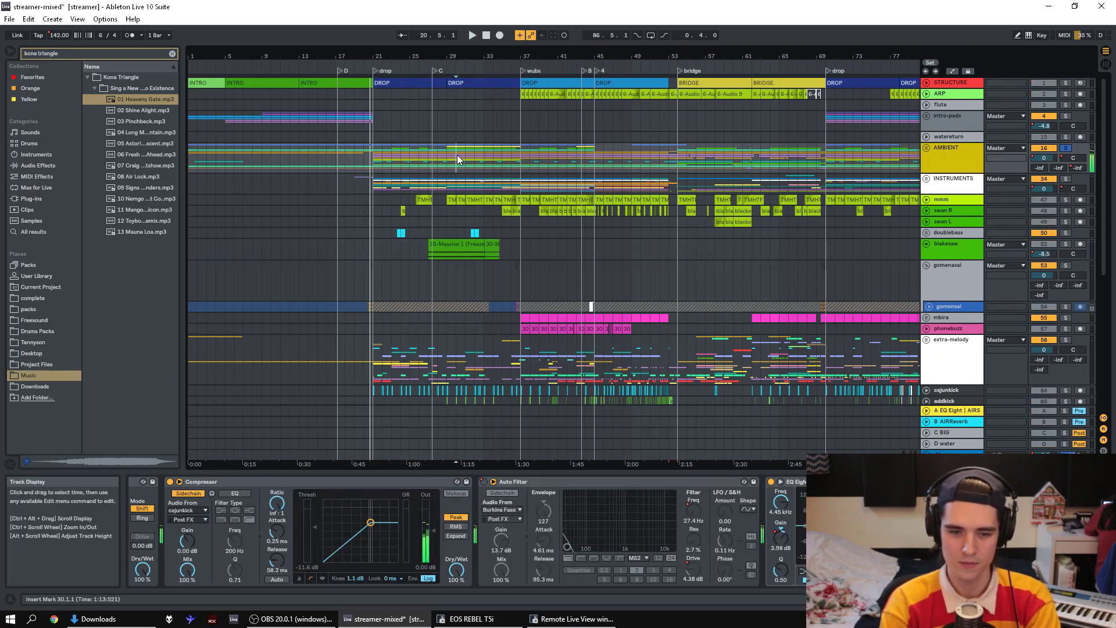
- Unfold the AMBIENT group, look through its tracks from water down to tape, and fold it again
{"action": "left_click", "coordinate": [926, 149]}
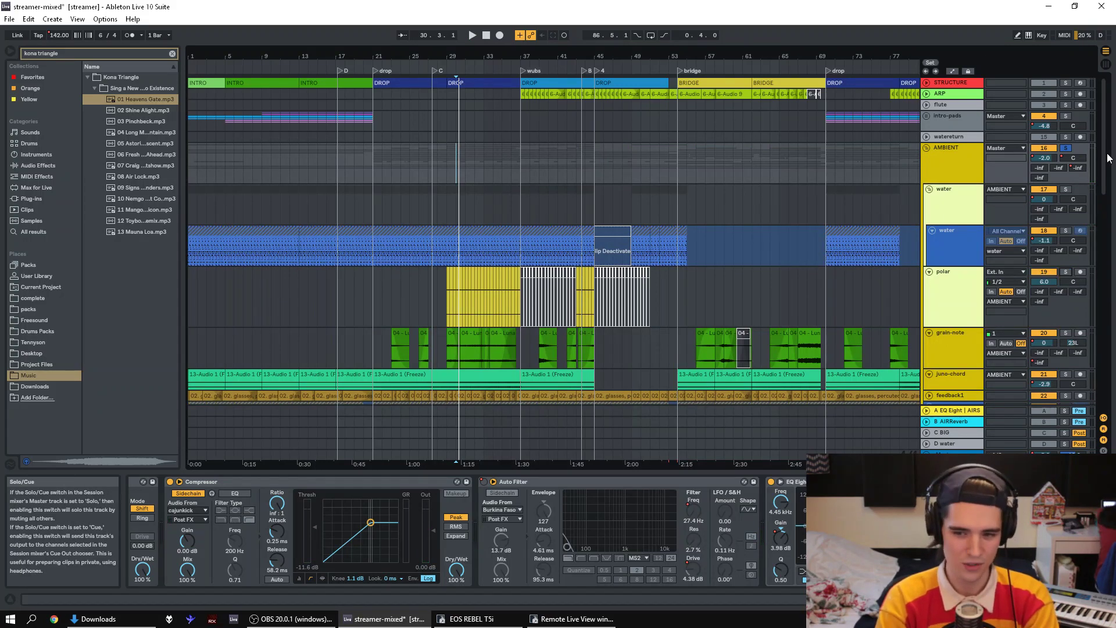
{"action": "scroll", "coordinate": [1109, 220], "scroll_direction": "down", "scroll_amount": 6}
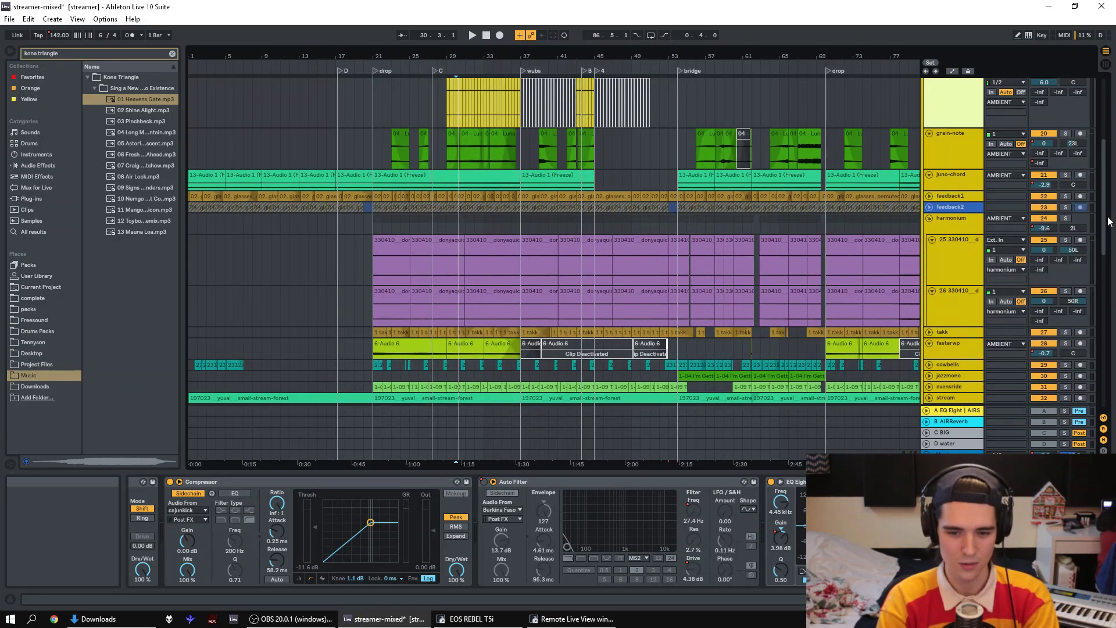
{"action": "scroll", "coordinate": [1107, 223], "scroll_direction": "down", "scroll_amount": 5}
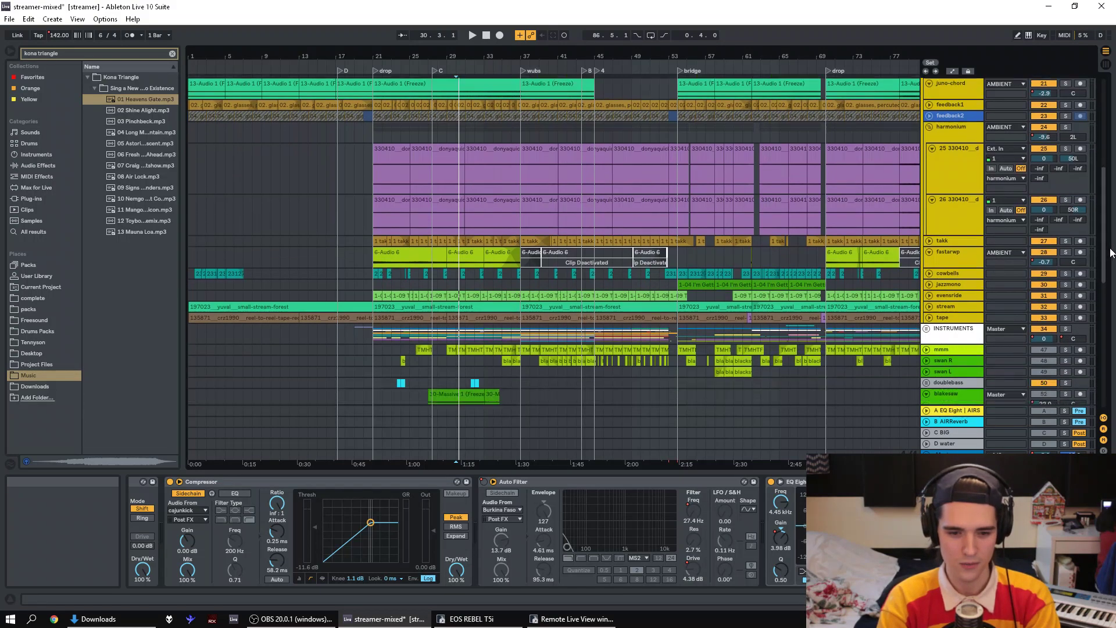
{"action": "left_click_drag", "start_coordinate": [1110, 250], "coordinate": [1111, 112]}
{"action": "left_click", "coordinate": [927, 147]}
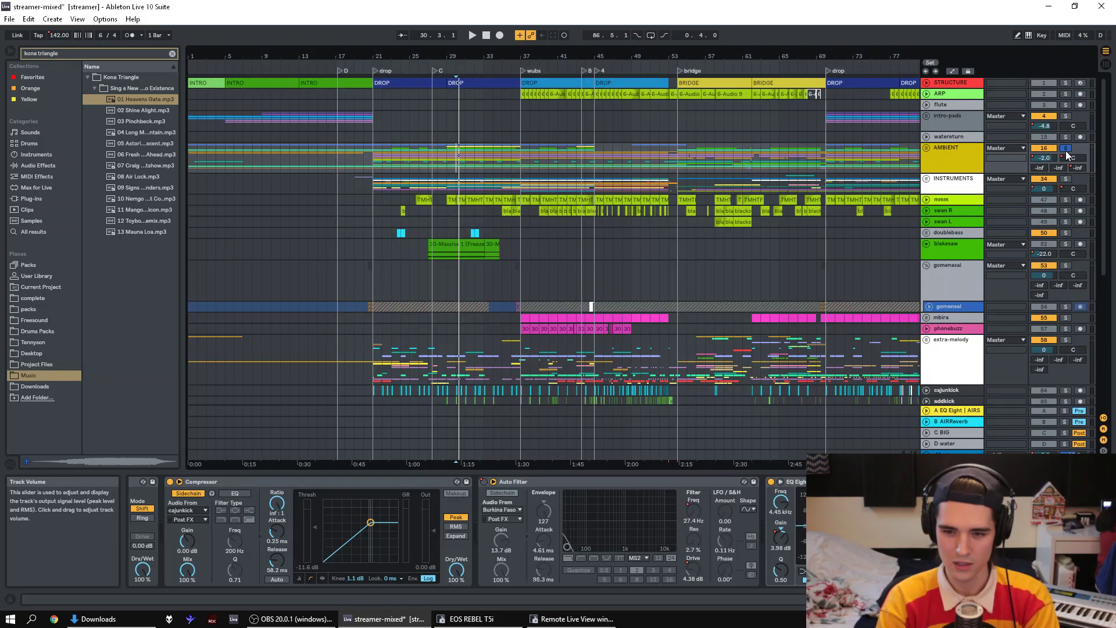
- Place the insert marker at bar 41 in the gomenasai group, and inspect the grain-note track's EQs inside the AMBIENT group
{"action": "left_click", "coordinate": [555, 286]}
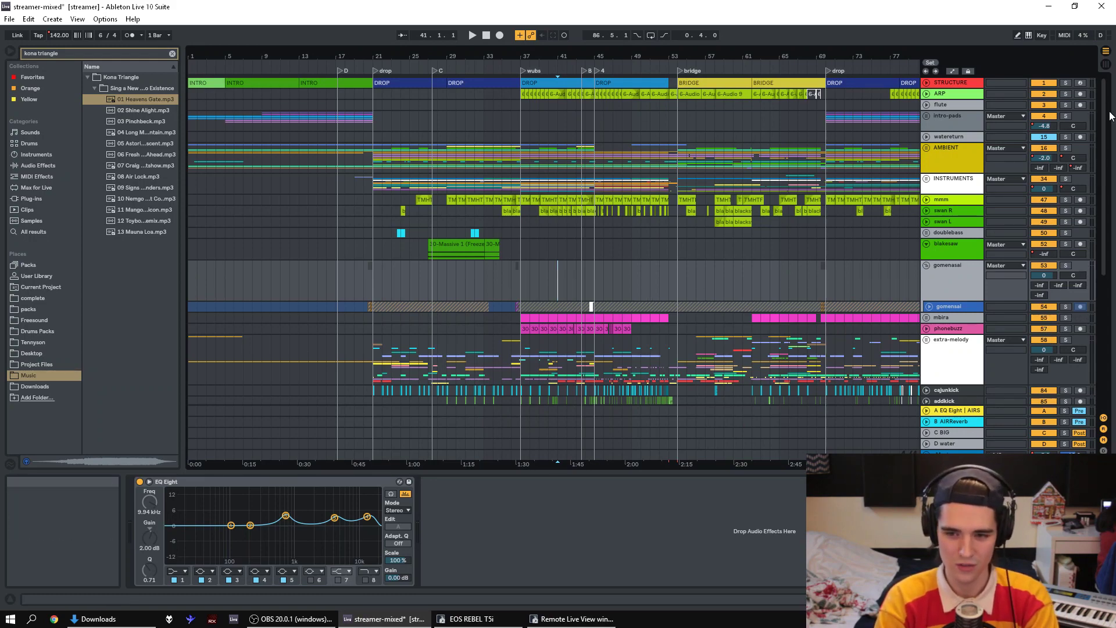
{"action": "left_click_drag", "start_coordinate": [1108, 116], "coordinate": [1105, 81]}
{"action": "left_click", "coordinate": [926, 147]}
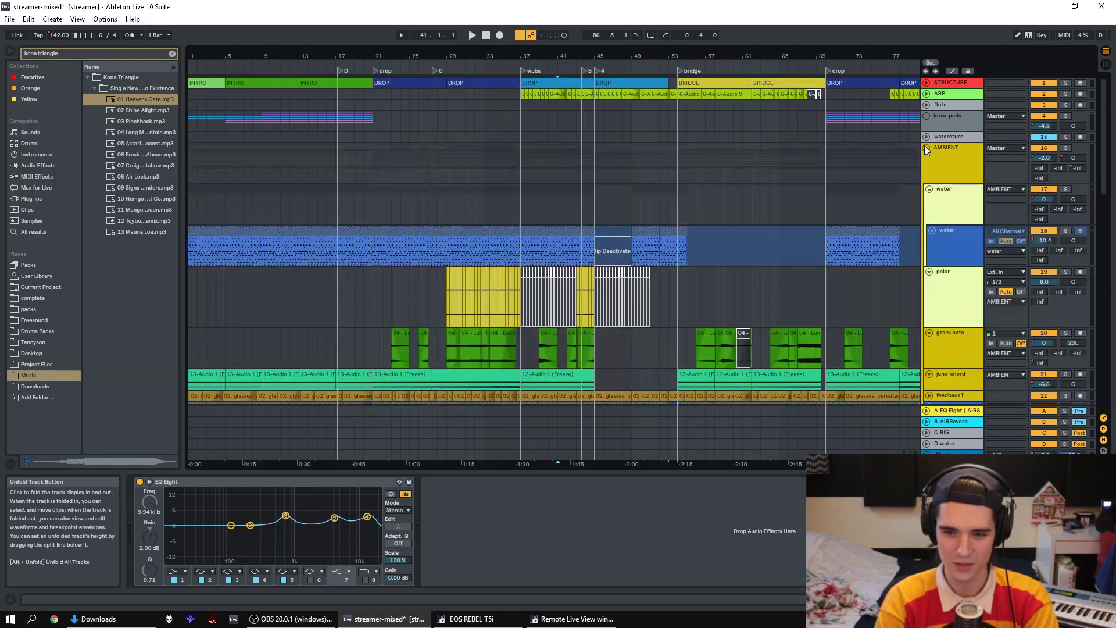
{"action": "left_click", "coordinate": [964, 334]}
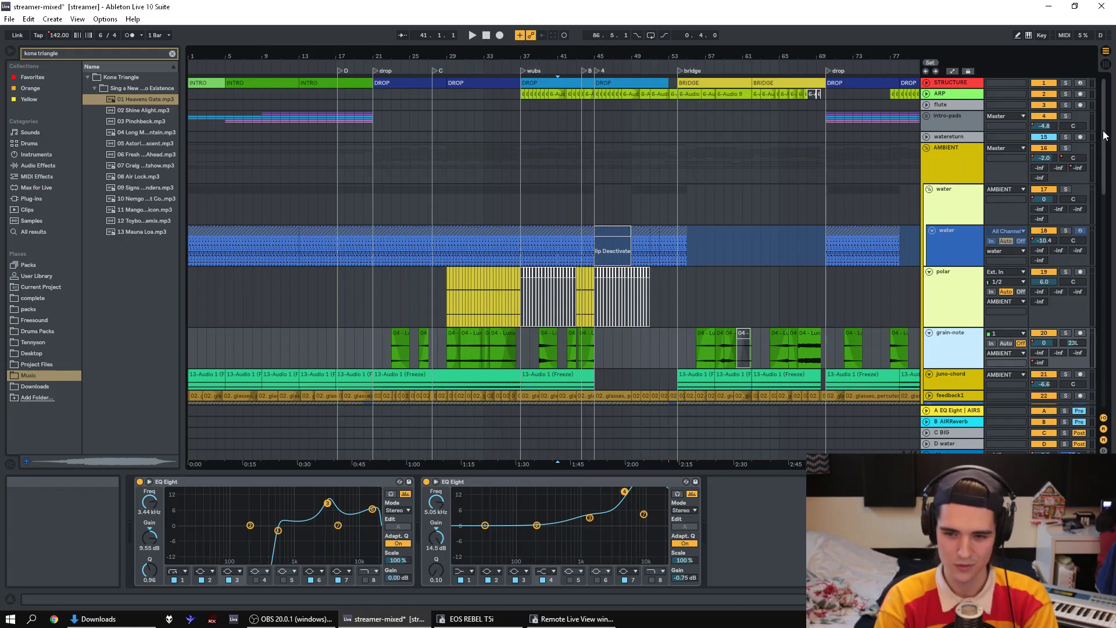
{"action": "left_click_drag", "start_coordinate": [1104, 136], "coordinate": [1090, 83]}
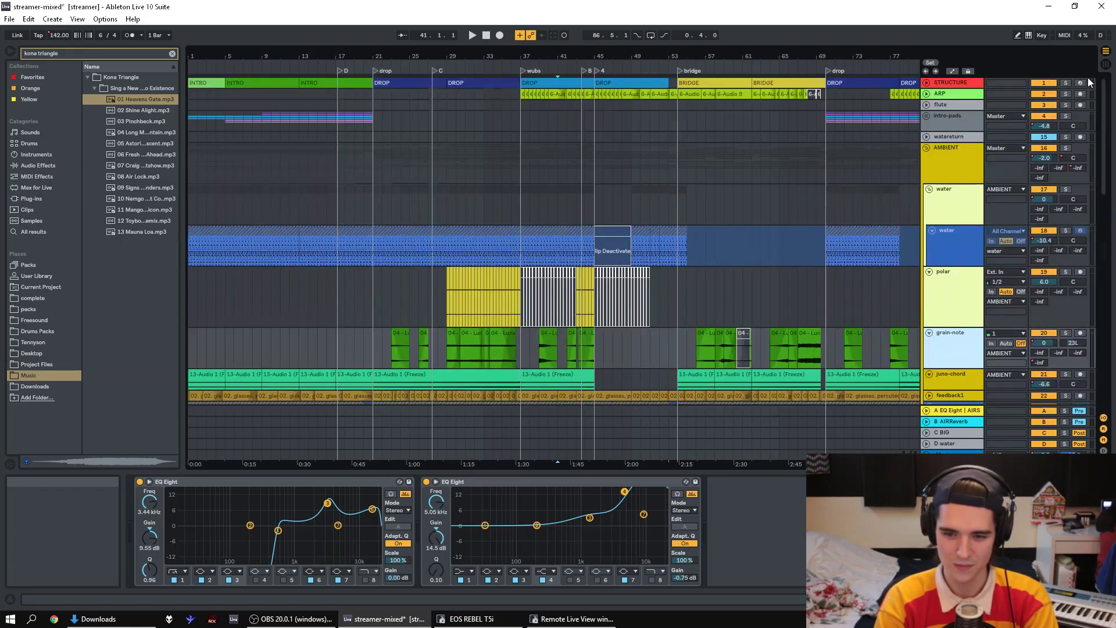
{"action": "left_click", "coordinate": [926, 149]}
- Unfold the cajunkick track and play the full mix from bar 21 at the first drop marker
{"action": "scroll", "coordinate": [1106, 176], "scroll_direction": "down", "scroll_amount": 5}
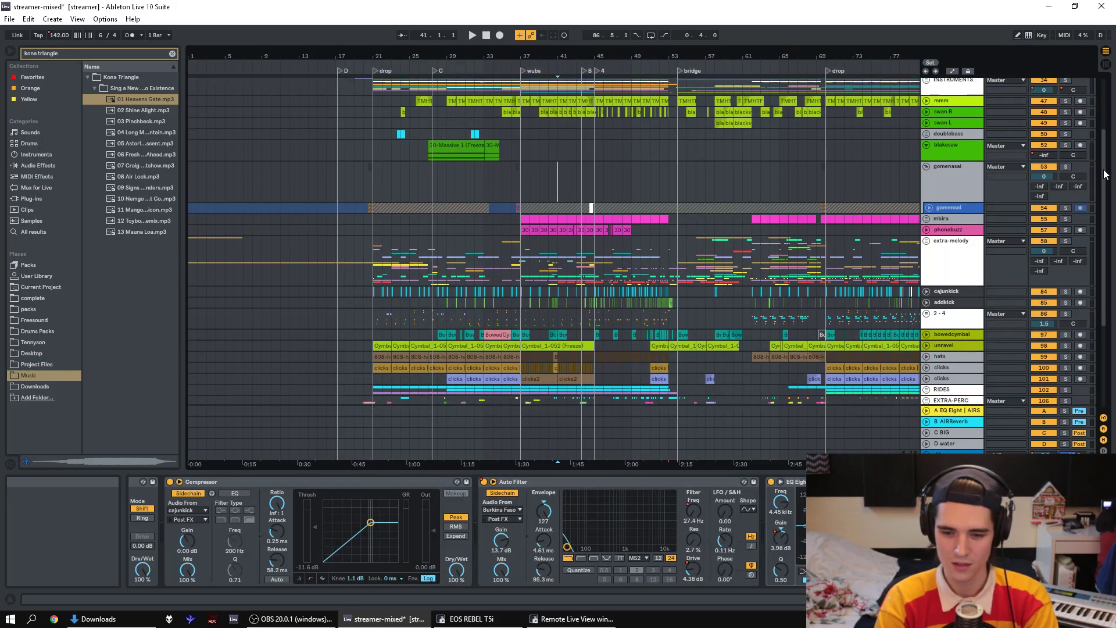
{"action": "scroll", "coordinate": [1106, 176], "scroll_direction": "down", "scroll_amount": 1}
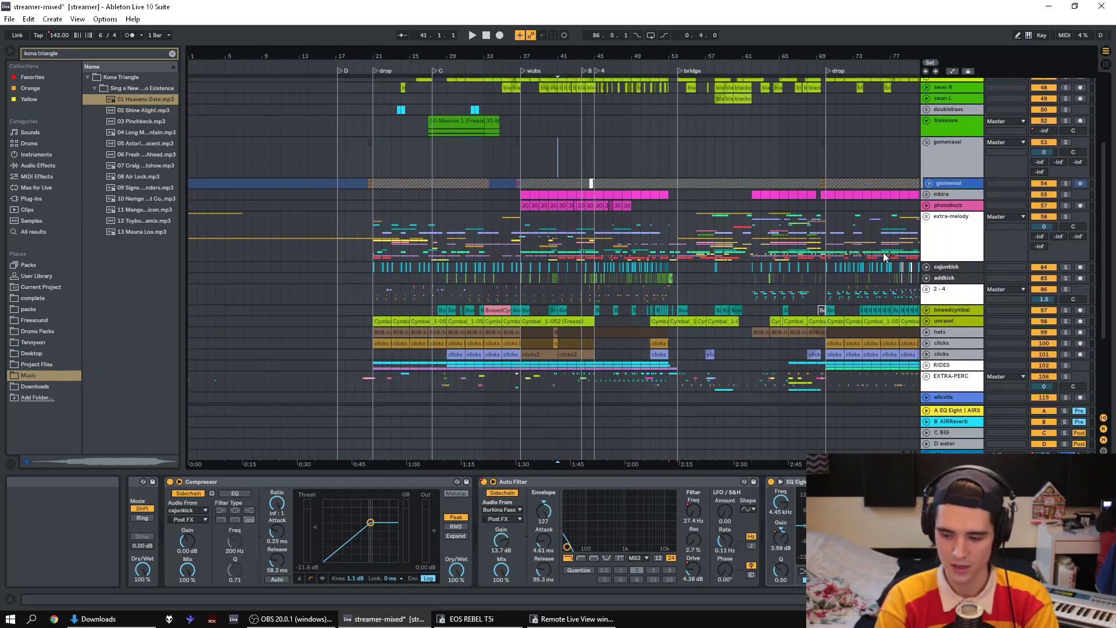
{"action": "left_click", "coordinate": [378, 281]}
{"action": "scroll", "coordinate": [1101, 316], "scroll_direction": "down", "scroll_amount": 6}
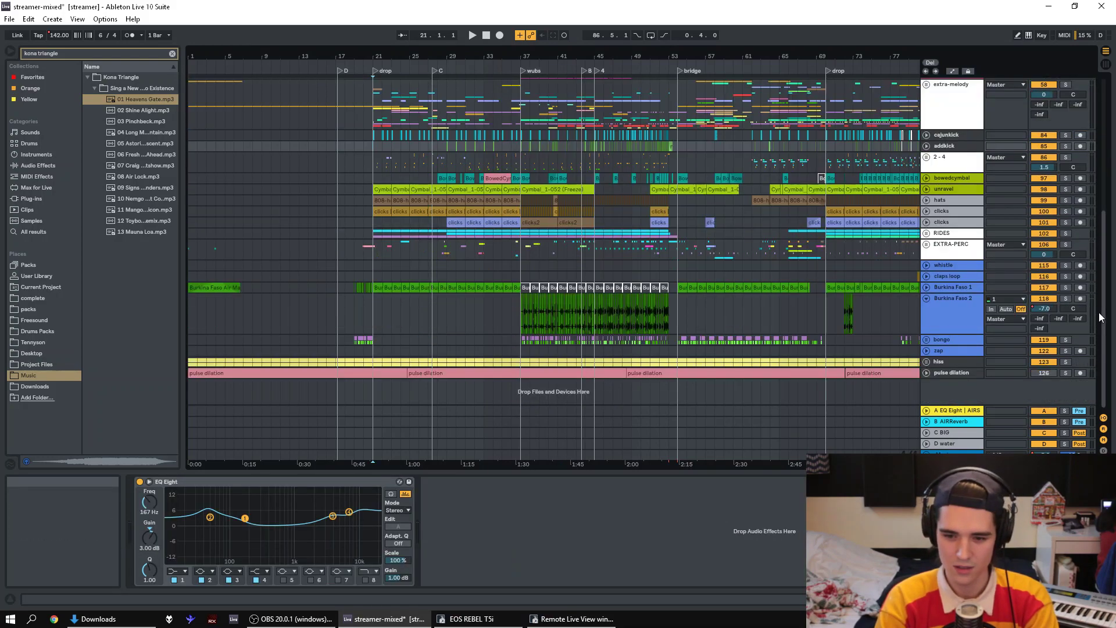
{"action": "scroll", "coordinate": [1100, 316], "scroll_direction": "up", "scroll_amount": 5}
{"action": "scroll", "coordinate": [1100, 316], "scroll_direction": "down", "scroll_amount": 2}
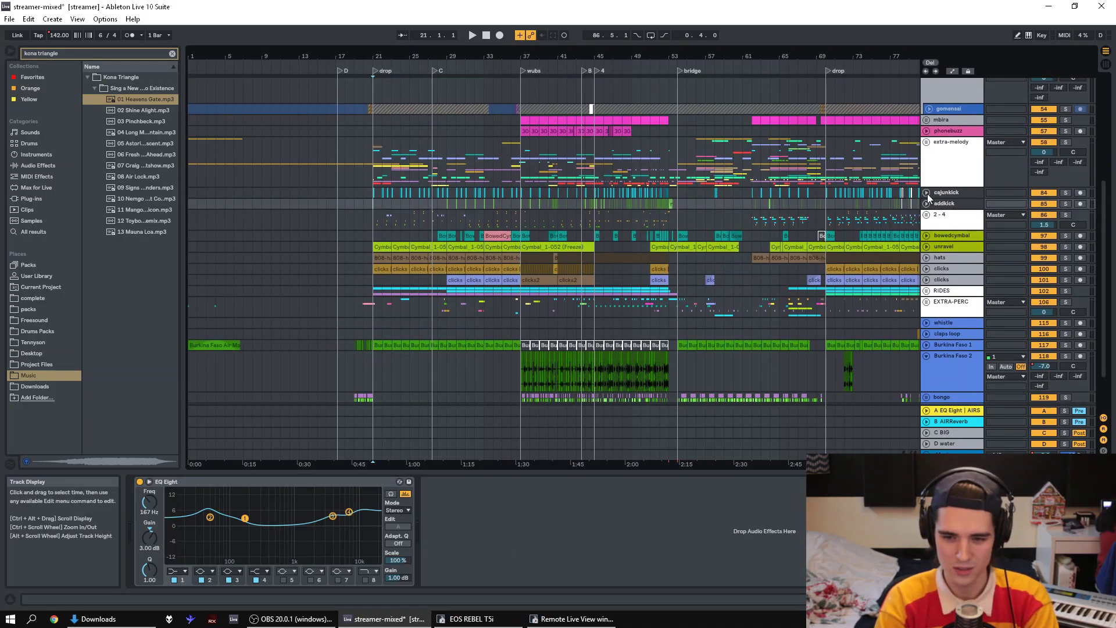
{"action": "left_click", "coordinate": [927, 193]}
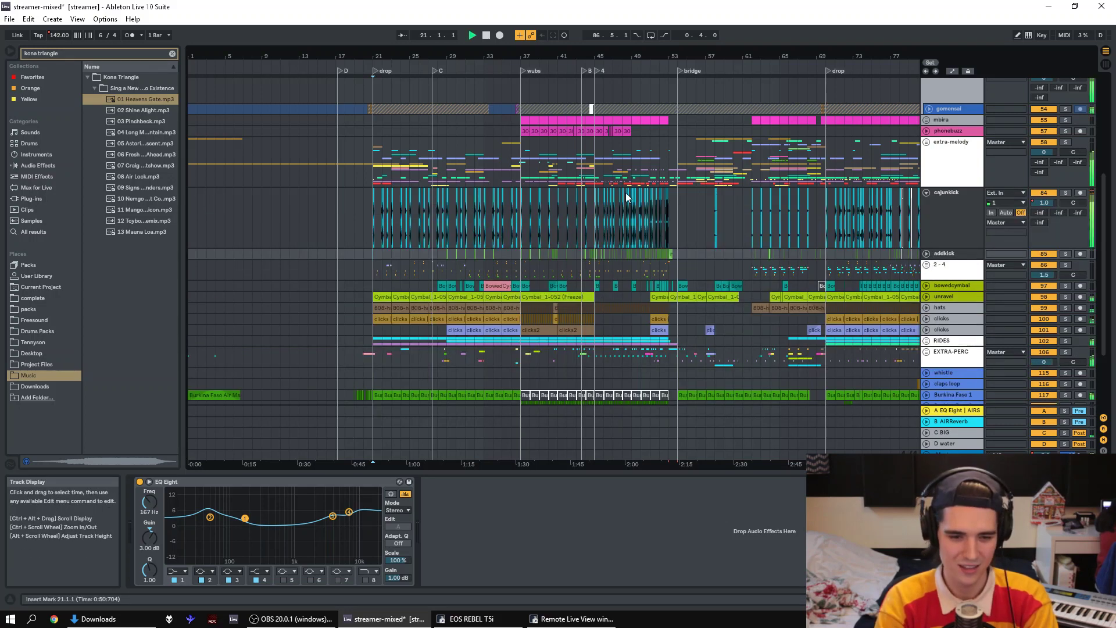
- Solo all the tracks from cajunkick down to zap together and play them from bar 21
{"action": "left_click", "coordinate": [902, 190]}
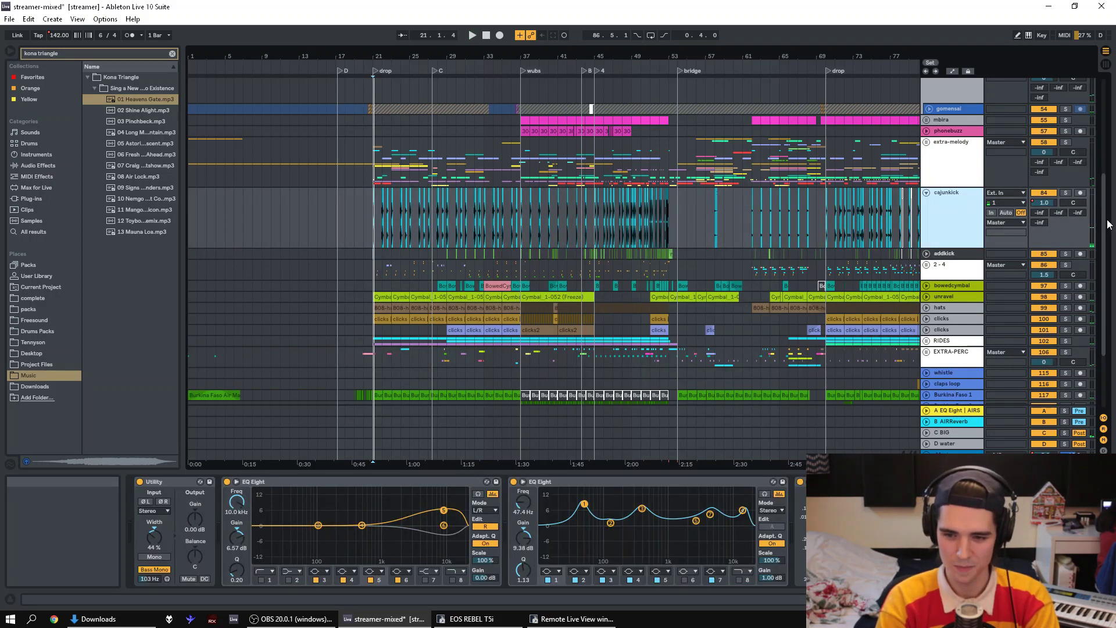
{"action": "scroll", "coordinate": [1109, 238], "scroll_direction": "down", "scroll_amount": 4}
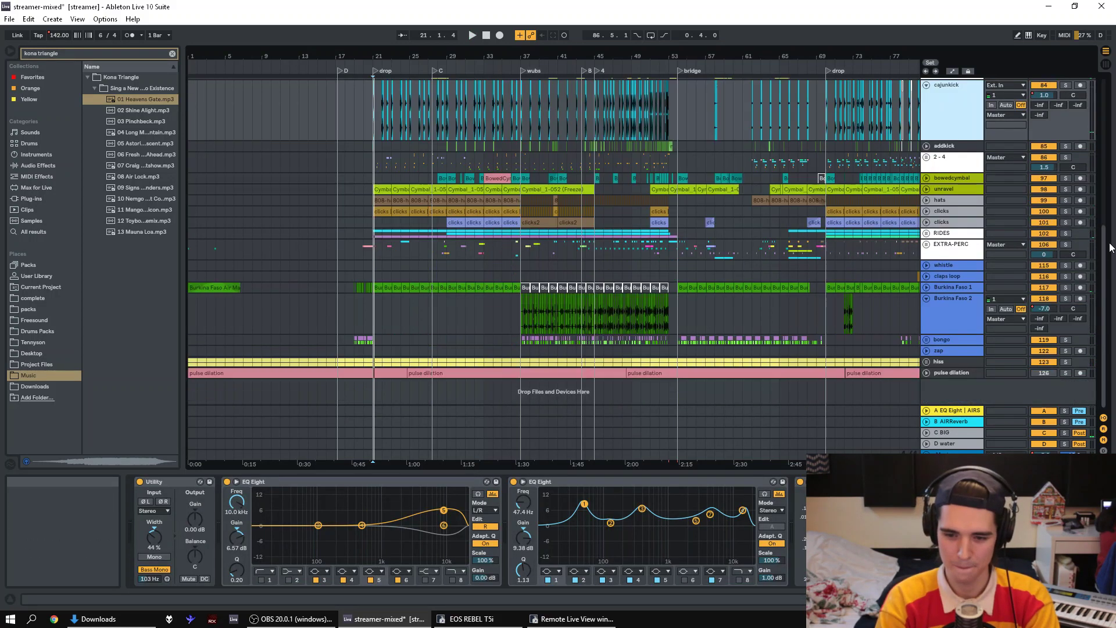
{"action": "left_click", "coordinate": [948, 353], "text": "shift"}
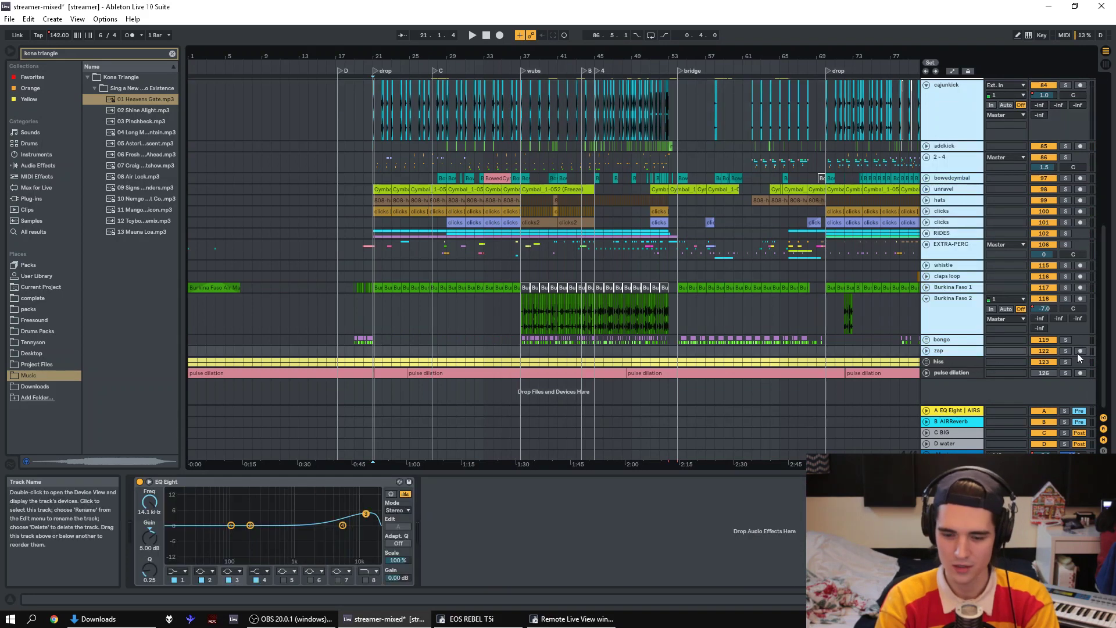
{"action": "left_click", "coordinate": [1065, 352]}
{"action": "key", "text": "space"}
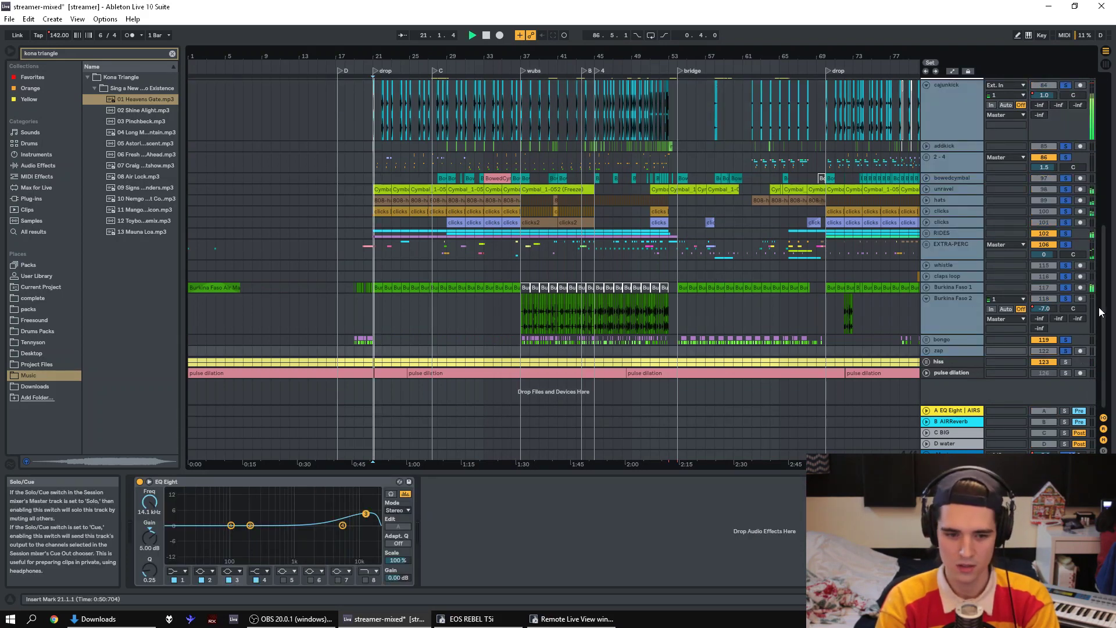
- Play the soloed drum and percussion tracks from bar 28
{"action": "scroll", "coordinate": [924, 261], "scroll_direction": "up", "scroll_amount": 2}
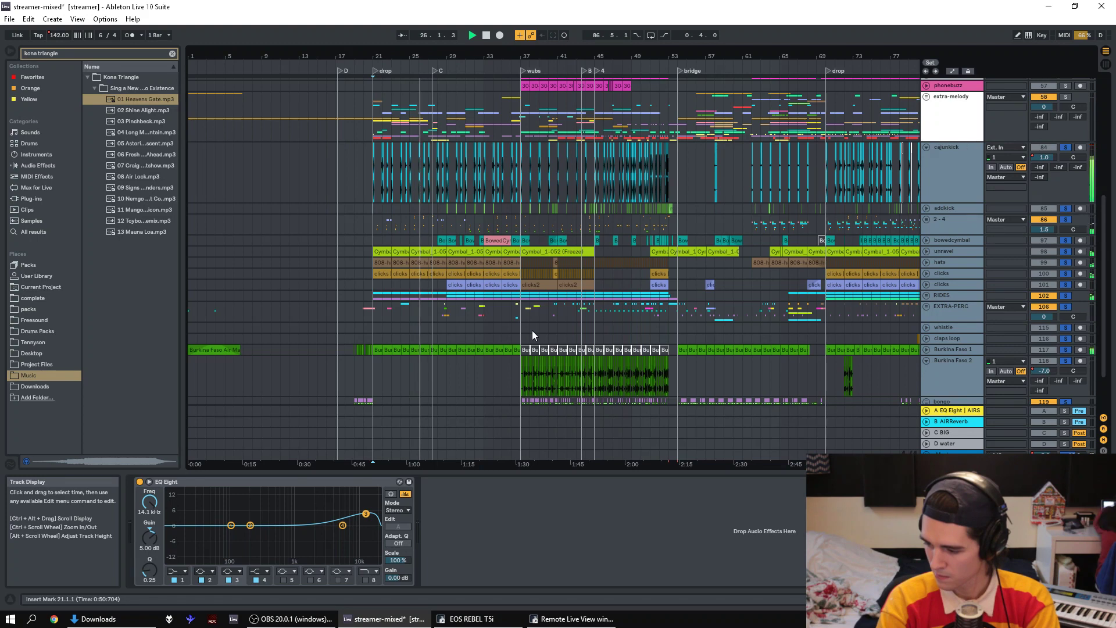
{"action": "key", "text": "space"}
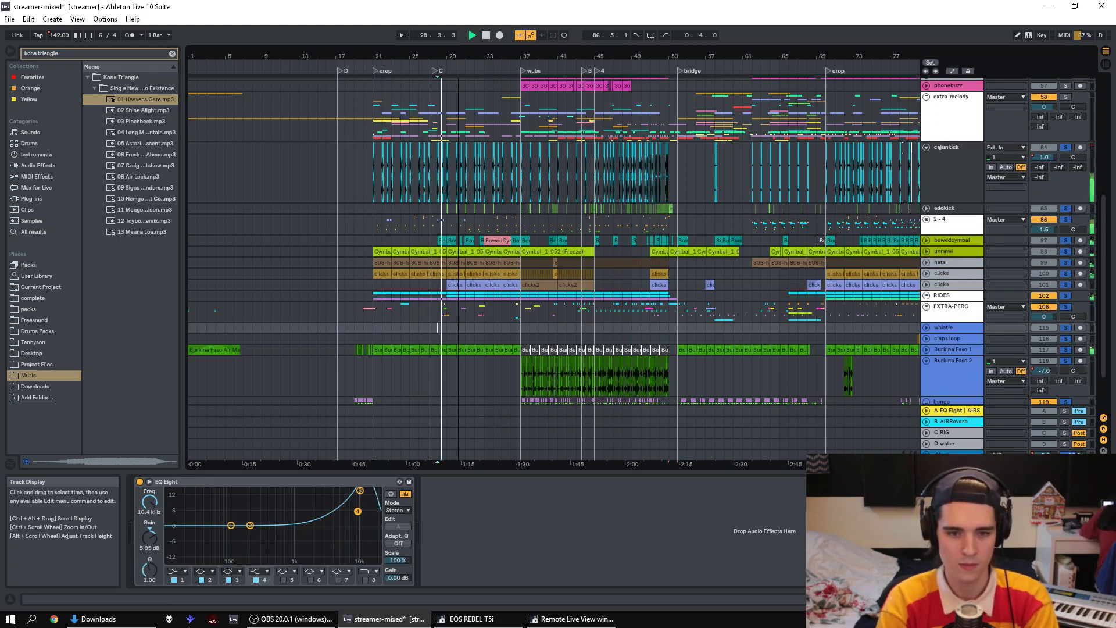
{"action": "left_click_drag", "start_coordinate": [459, 57], "coordinate": [459, 98]}
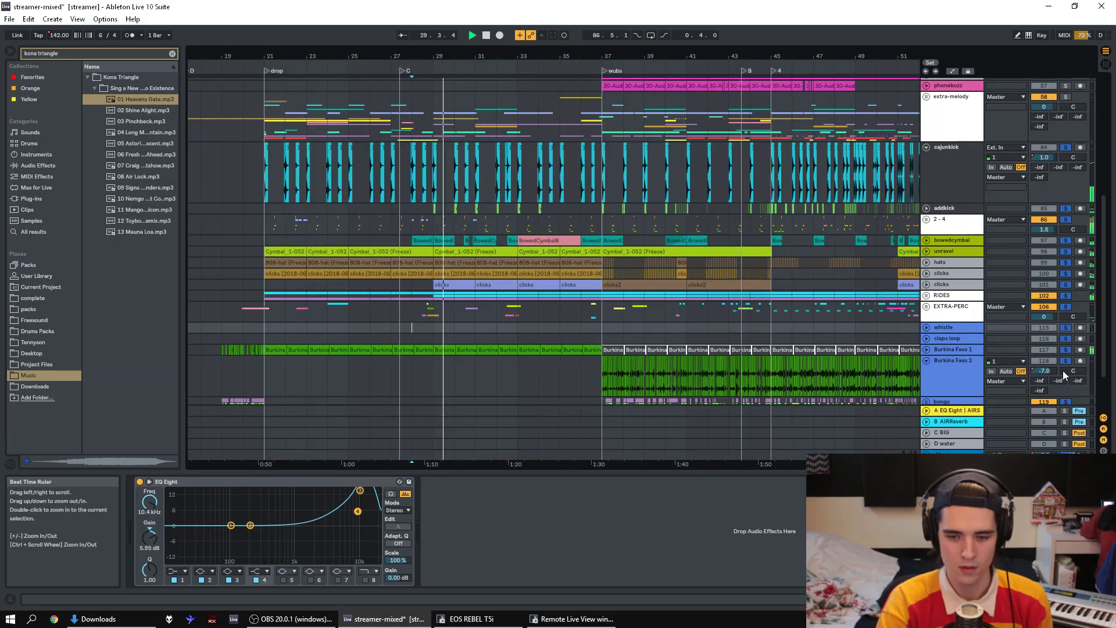
{"action": "left_click", "coordinate": [1065, 351]}
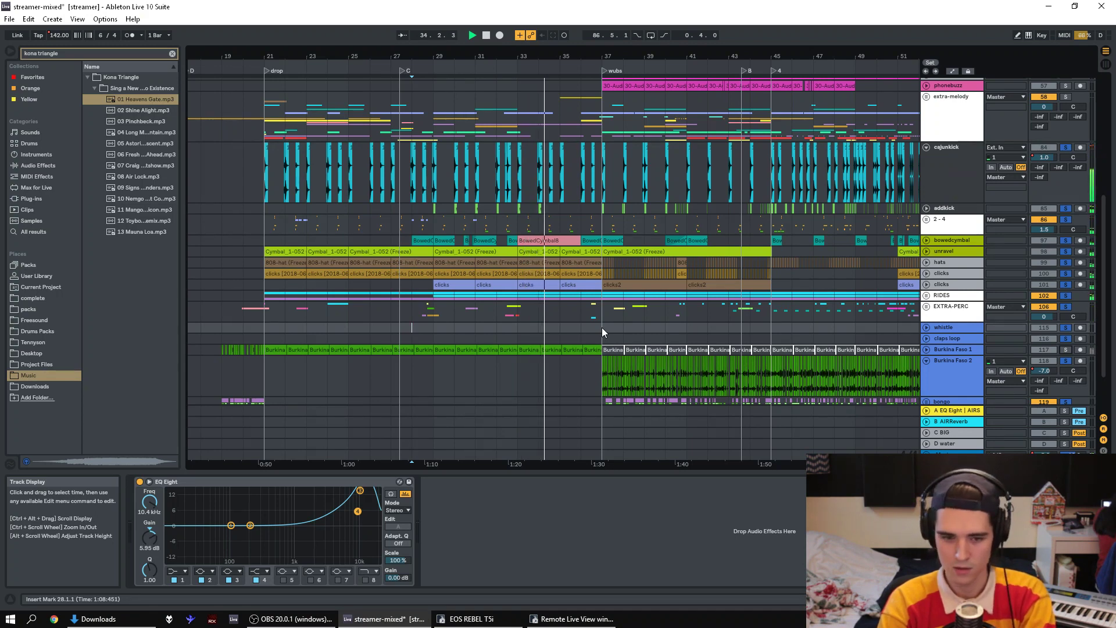
- Play the soloed drum and percussion tracks from bar 45 at marker 4, up to the bridge
{"action": "key", "text": "space"}
{"action": "left_click", "coordinate": [775, 334]}
{"action": "key", "text": "space"}
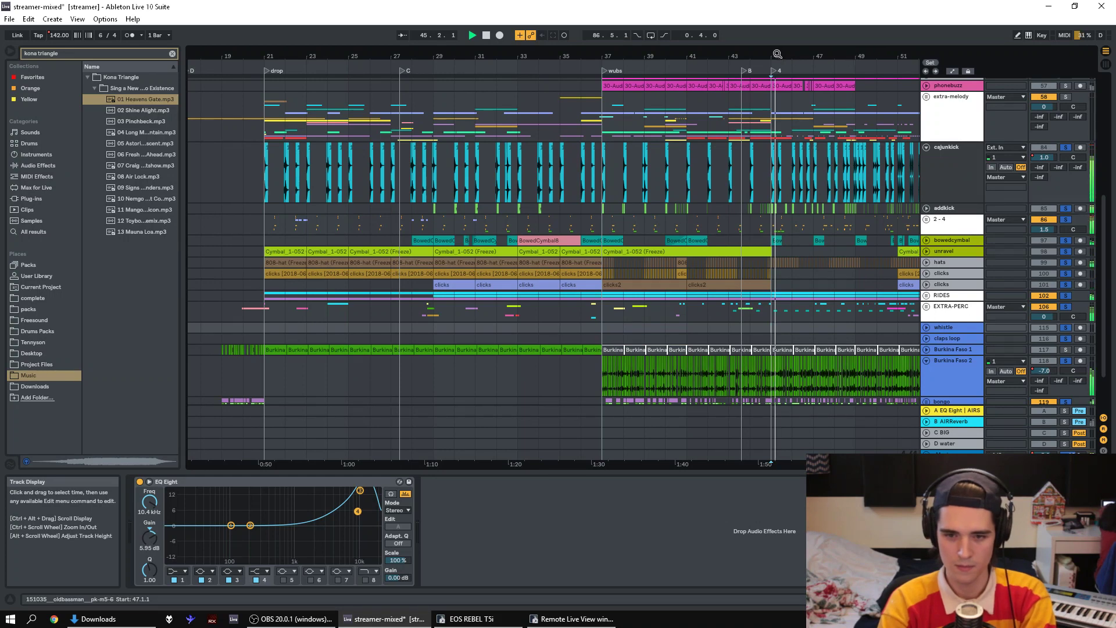
{"action": "left_click_drag", "start_coordinate": [813, 56], "coordinate": [608, 58]}
{"action": "left_click", "coordinate": [1067, 360]}
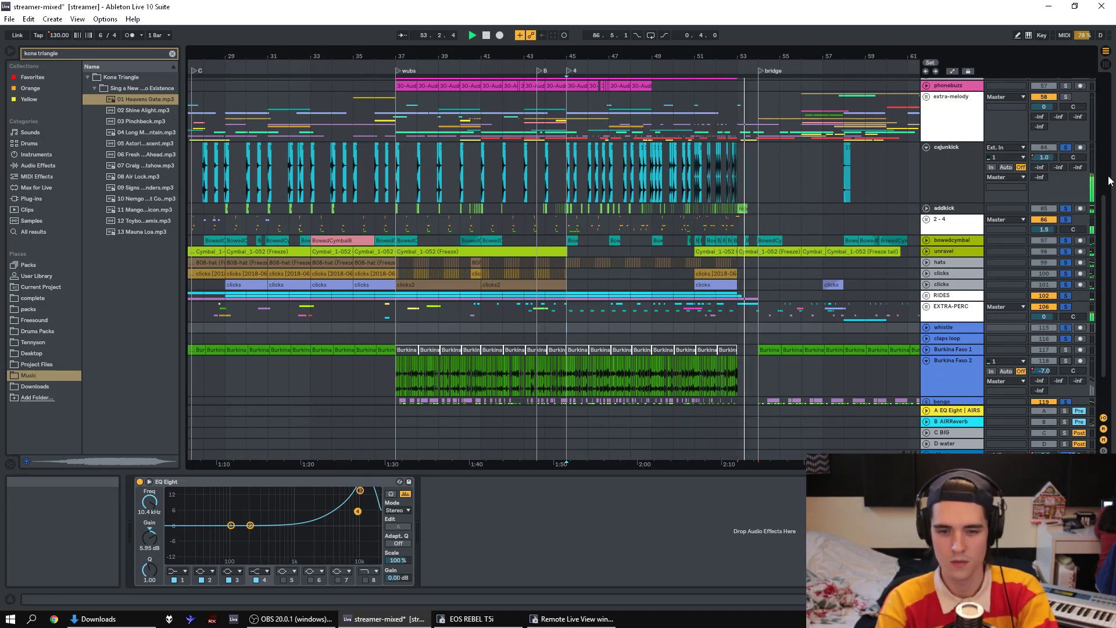
- Solo the extra-melody group and unfold it to show its tracks from oldwave down to misterystrings
{"action": "left_click", "coordinate": [1065, 96]}
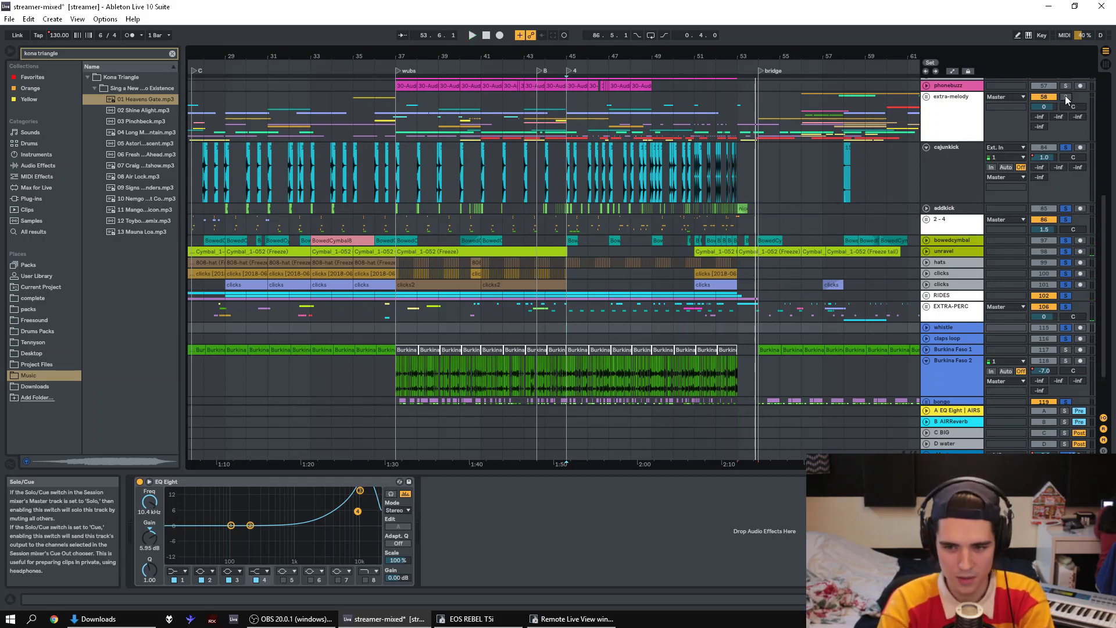
{"action": "left_click", "coordinate": [927, 98]}
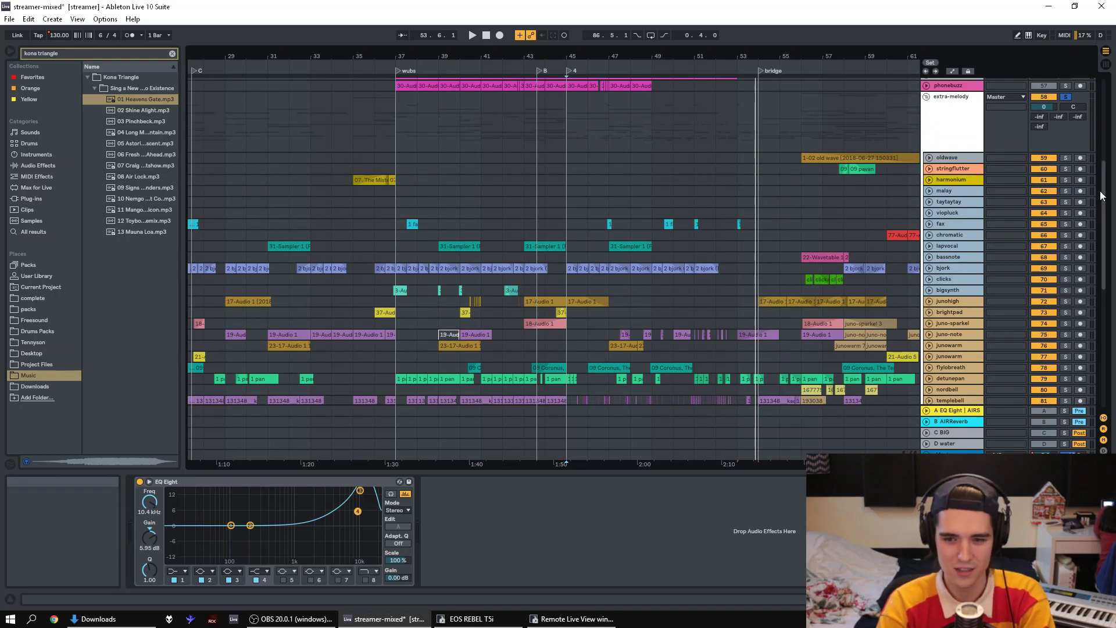
{"action": "mouse_move", "coordinate": [1100, 192]}
{"action": "left_mouse_down"}
{"action": "mouse_move", "coordinate": [1102, 229]}
{"action": "mouse_move", "coordinate": [1100, 209]}
{"action": "left_mouse_up"}
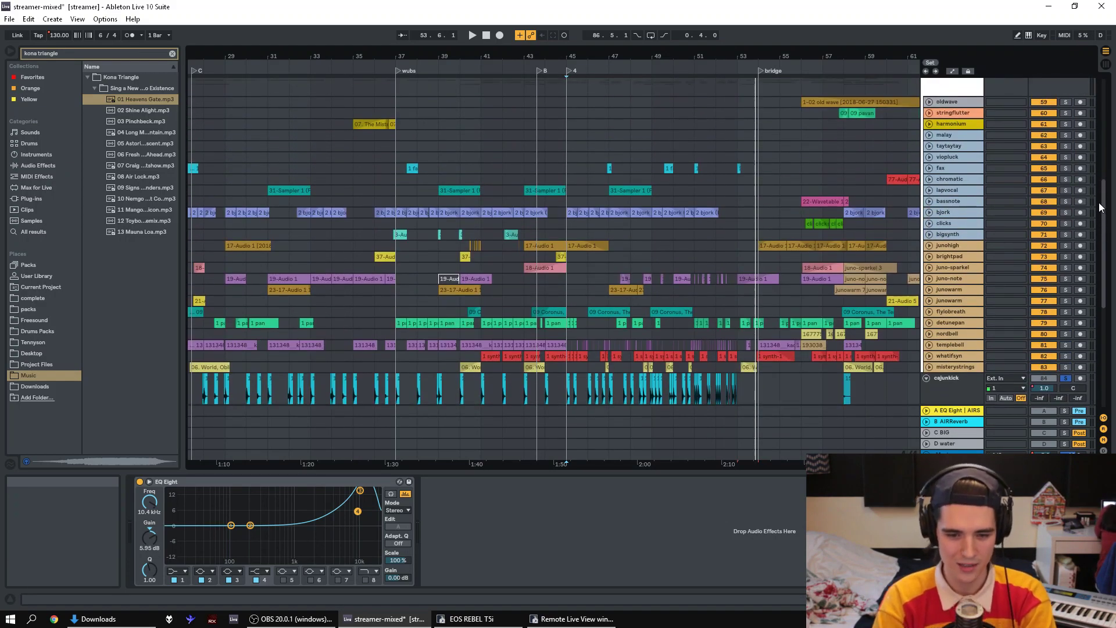
{"action": "left_click_drag", "start_coordinate": [398, 55], "coordinate": [398, 75]}
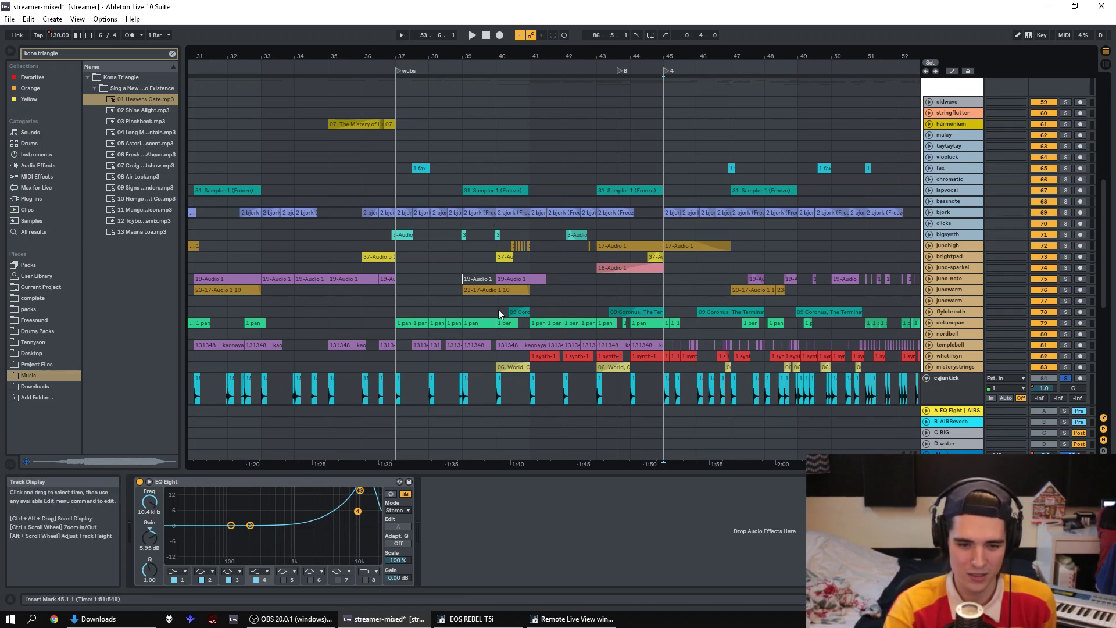
- Play the soloed extra-melody tracks from bar 37 at the wubs marker and follow their clips towards the bridge
{"action": "left_click", "coordinate": [398, 302]}
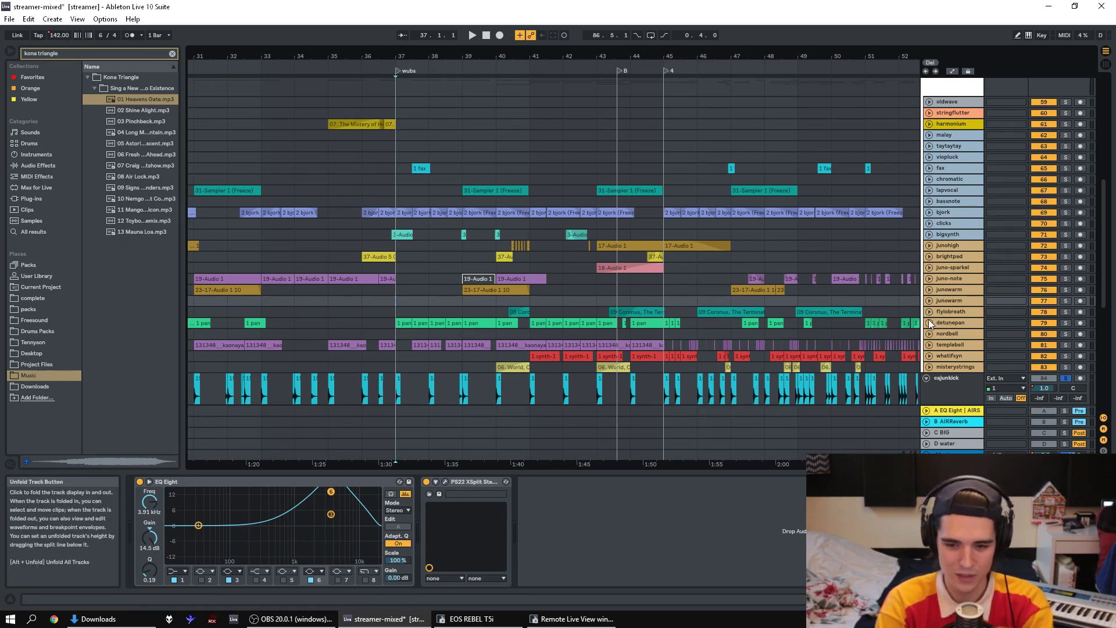
{"action": "left_click_drag", "start_coordinate": [1102, 192], "coordinate": [1103, 178]}
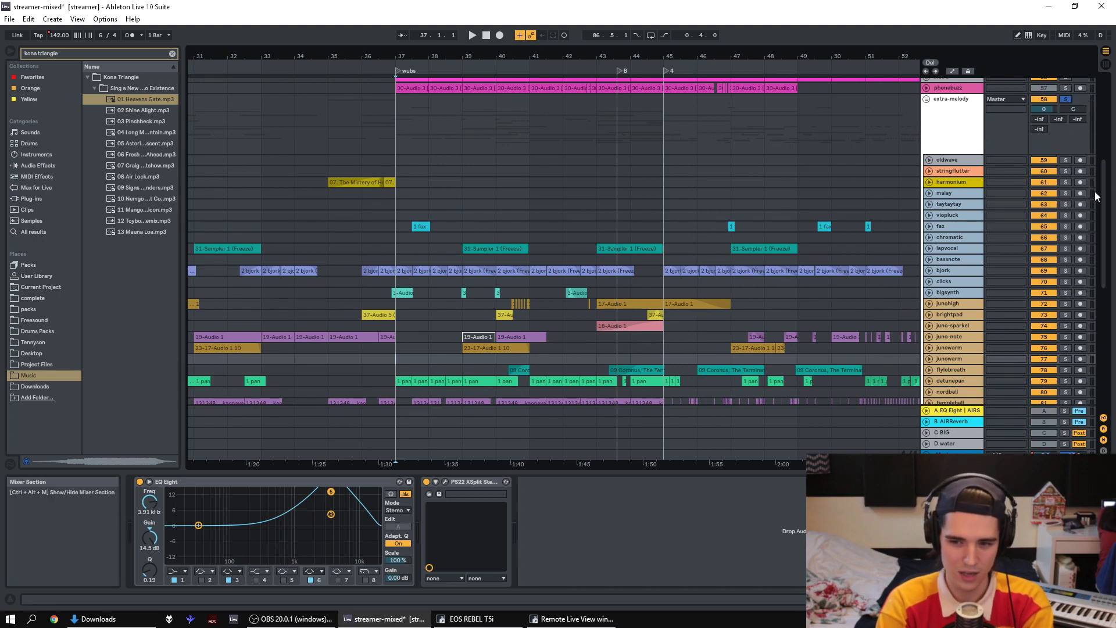
{"action": "scroll", "coordinate": [1101, 206], "scroll_direction": "down", "scroll_amount": 2}
{"action": "scroll", "coordinate": [1102, 209], "scroll_direction": "down", "scroll_amount": 2}
{"action": "key", "text": "space"}
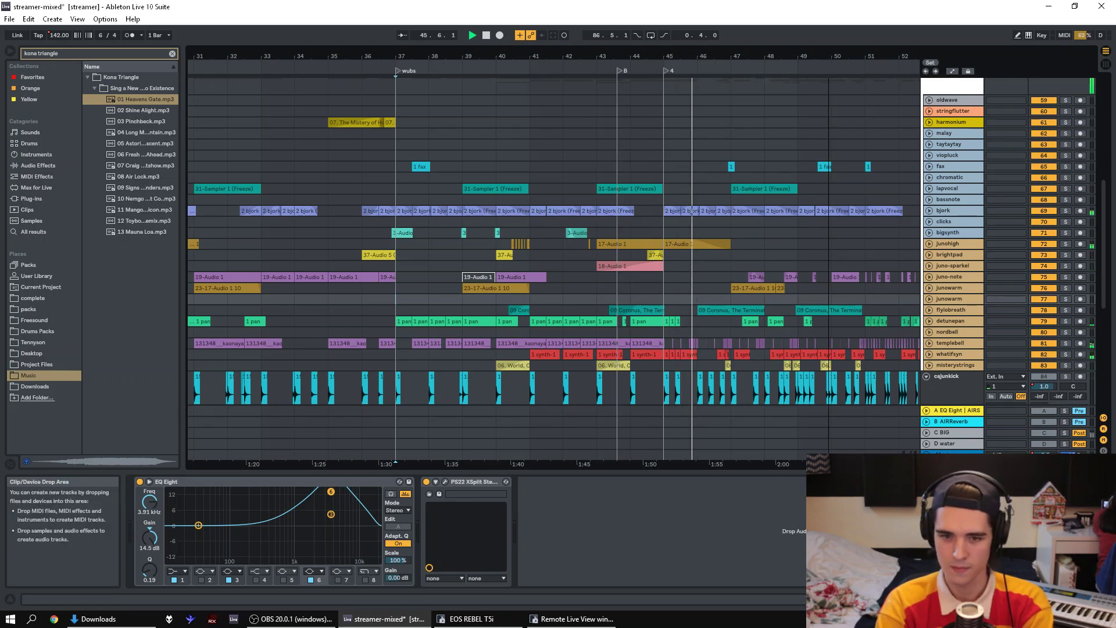
{"action": "left_click_drag", "start_coordinate": [668, 57], "coordinate": [561, 57]}
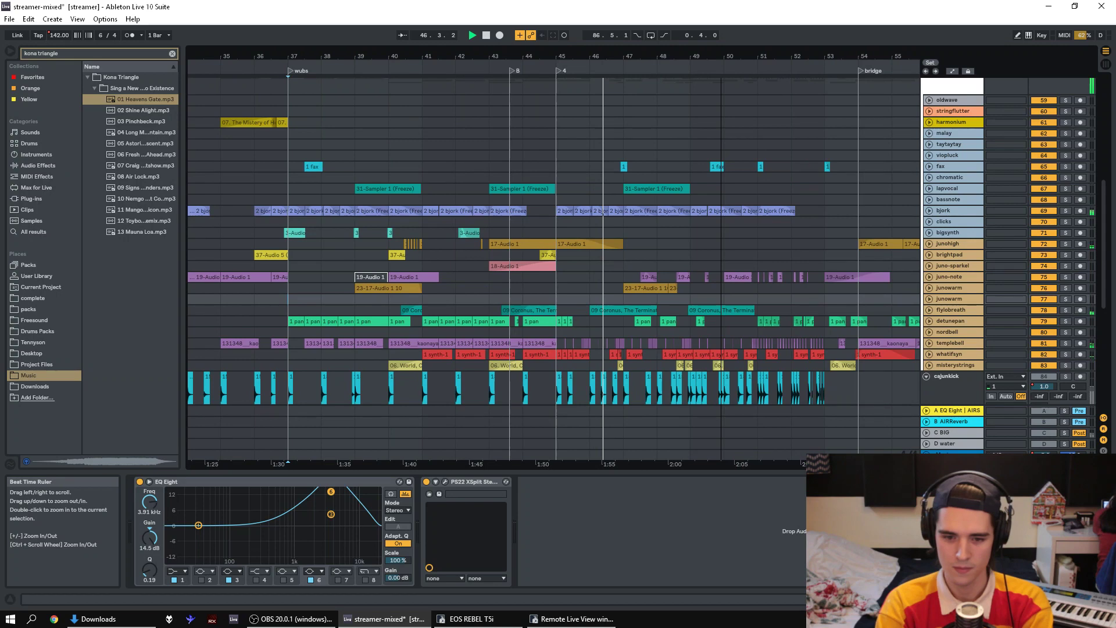
{"action": "left_click_drag", "start_coordinate": [721, 56], "coordinate": [658, 57]}
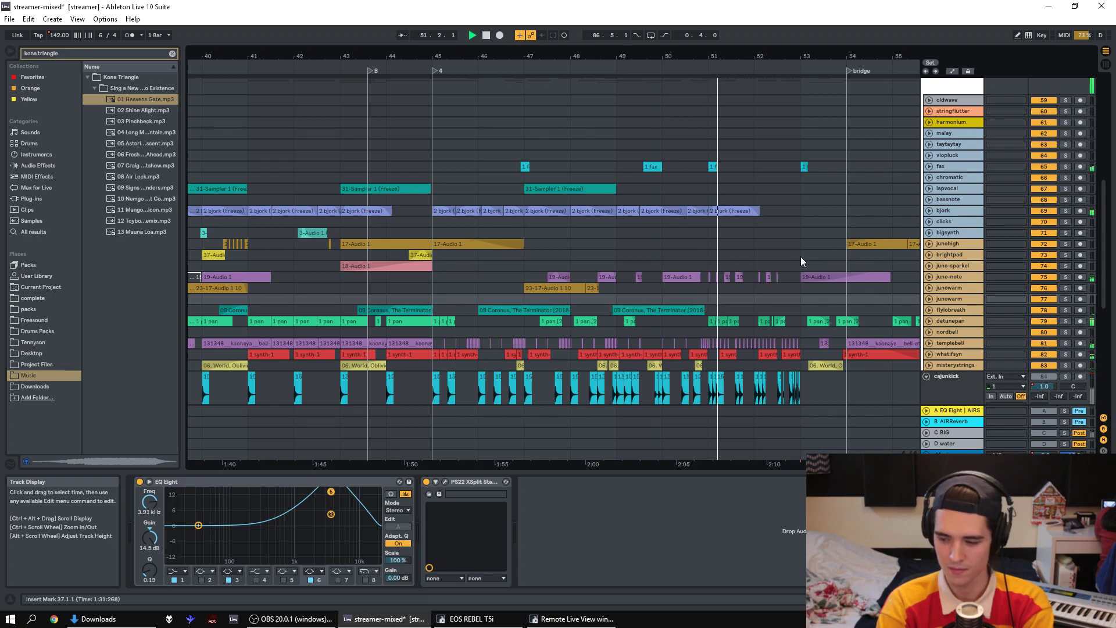
{"action": "mouse_move", "coordinate": [1106, 204]}
{"action": "left_mouse_down"}
{"action": "mouse_move", "coordinate": [1107, 160]}
{"action": "mouse_move", "coordinate": [1109, 215]}
{"action": "left_mouse_up"}
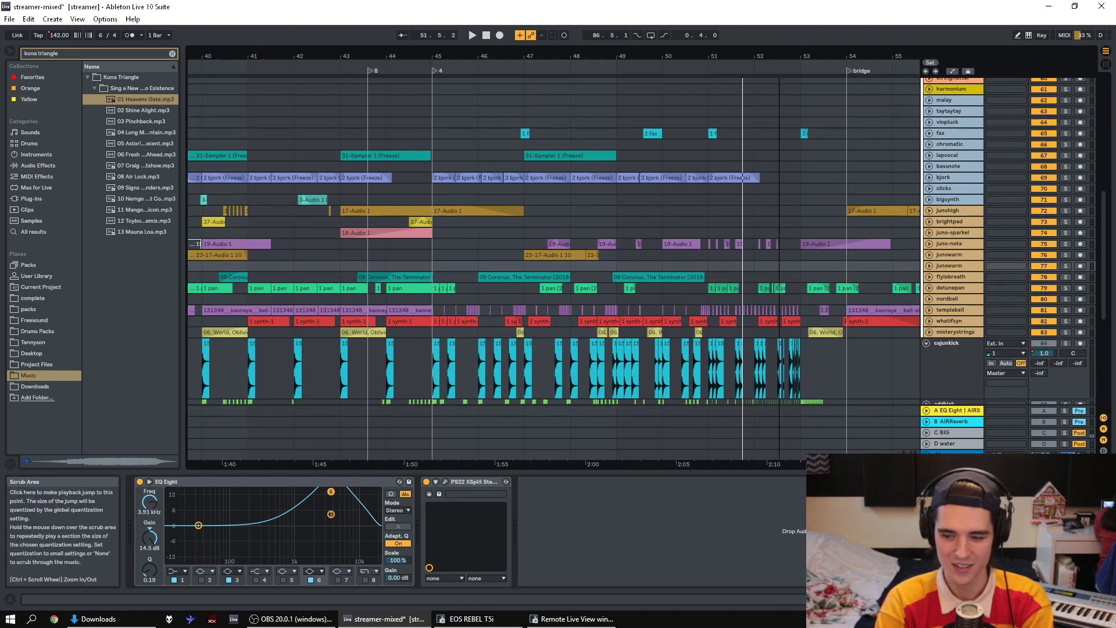
- Play the extra-melody tracks briefly from bar 65 and again from bar 63 on the fax track
{"action": "left_click_drag", "start_coordinate": [779, 57], "coordinate": [580, 51]}
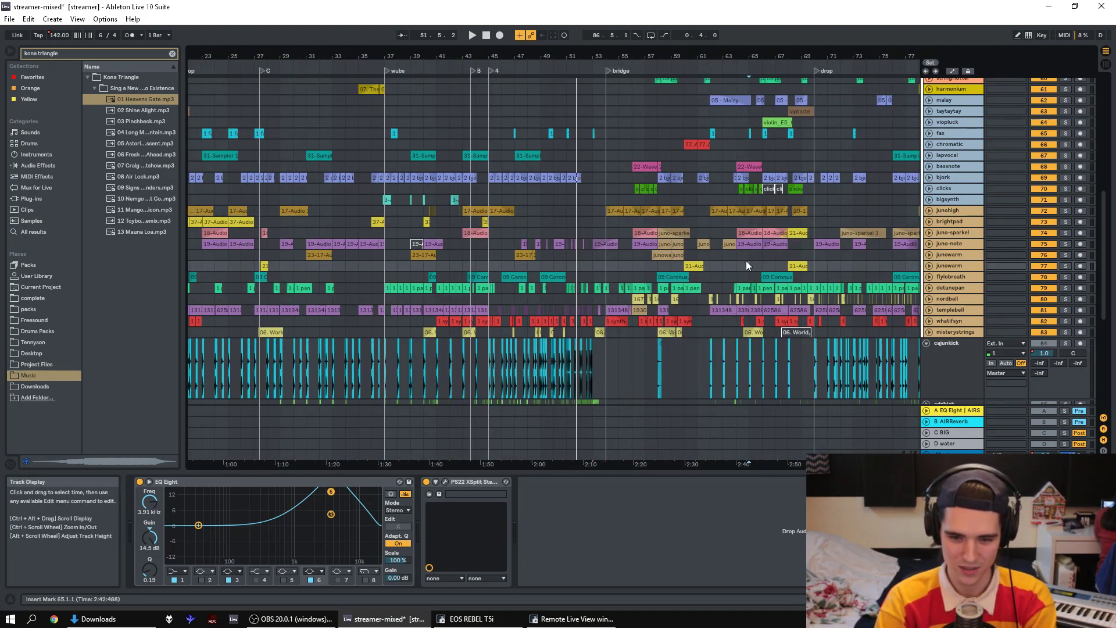
{"action": "left_click", "coordinate": [750, 260]}
{"action": "key", "text": "space"}
{"action": "left_click", "coordinate": [723, 133]}
{"action": "key", "text": "space"}
- Play bar 63 in the full mix with extra-melody unsoloed, and solo the group again during playback
{"action": "left_click_drag", "start_coordinate": [667, 55], "coordinate": [532, 62]}
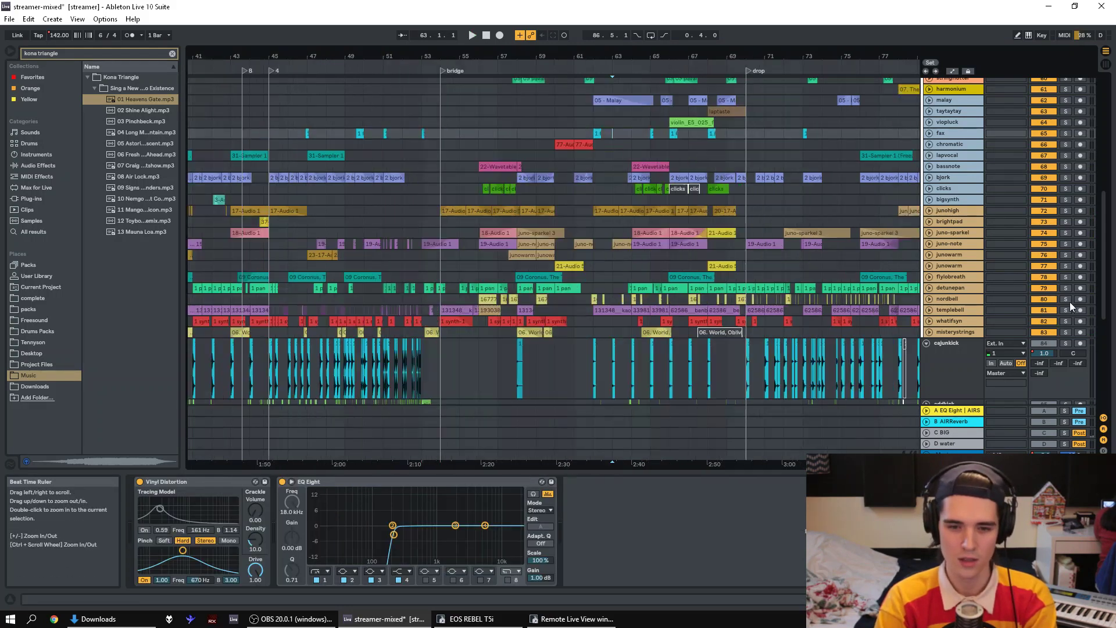
{"action": "scroll", "coordinate": [1105, 285], "scroll_direction": "up", "scroll_amount": 5}
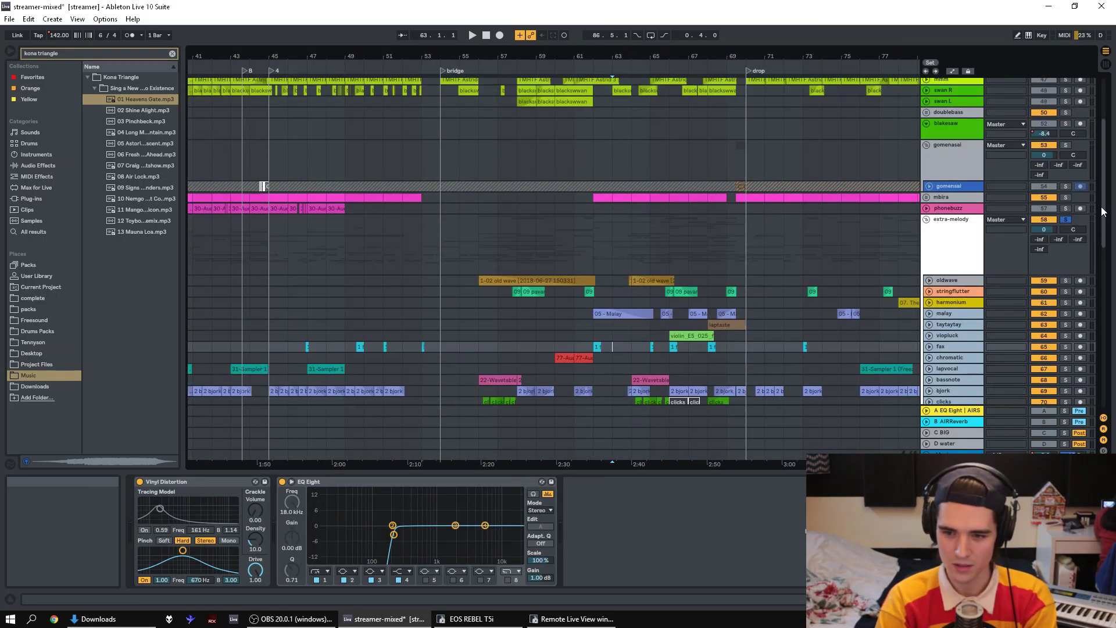
{"action": "key", "text": "space"}
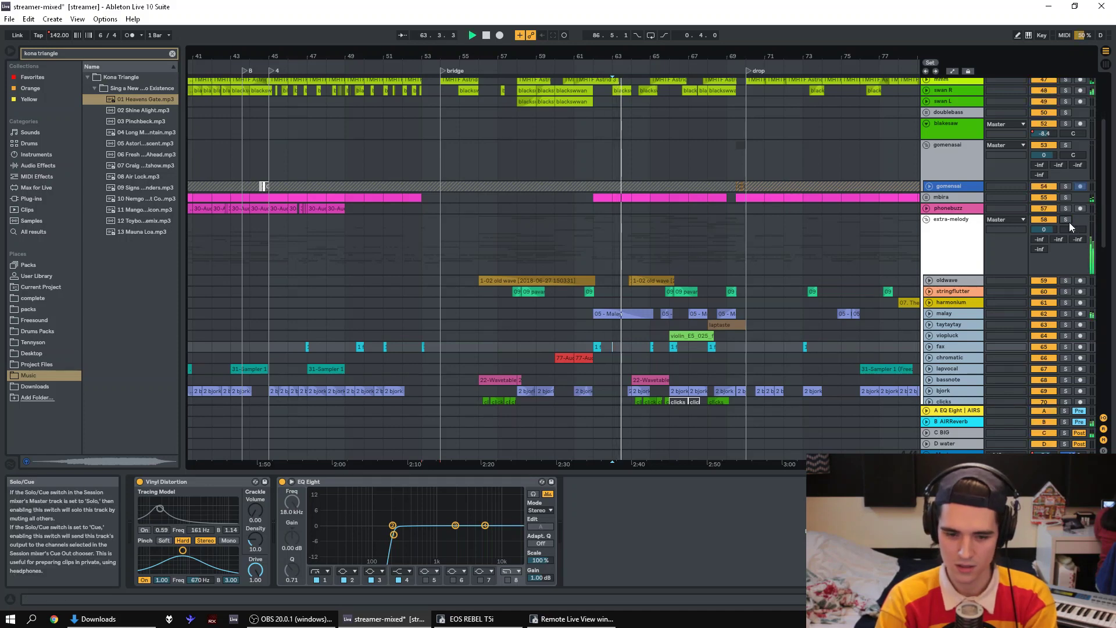
{"action": "left_click", "coordinate": [1068, 221]}
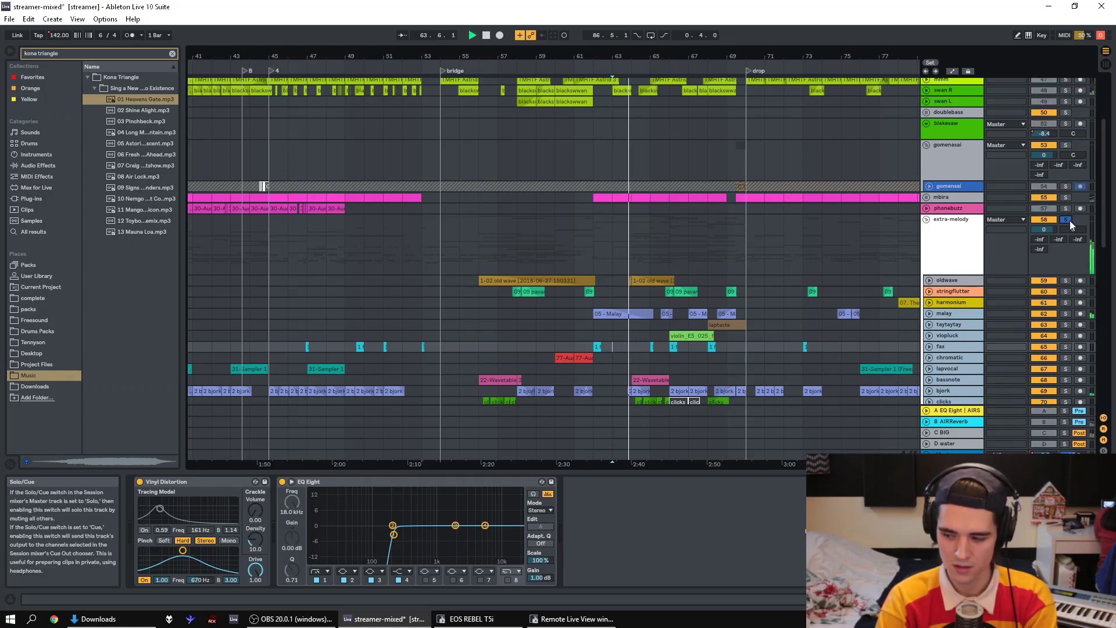
- Play the soloed extra-melody group from bar 62 up to just before the second drop, following its tracks
{"action": "left_click", "coordinate": [596, 247]}
{"action": "key", "text": "space"}
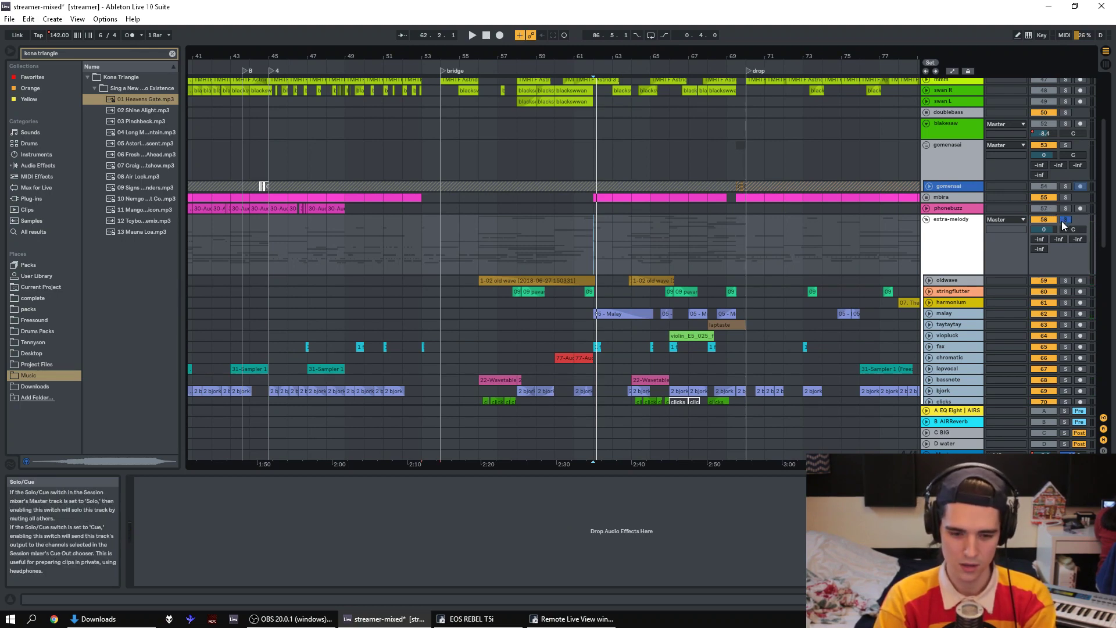
{"action": "left_click_drag", "start_coordinate": [612, 54], "coordinate": [508, 73]}
{"action": "key", "text": "space"}
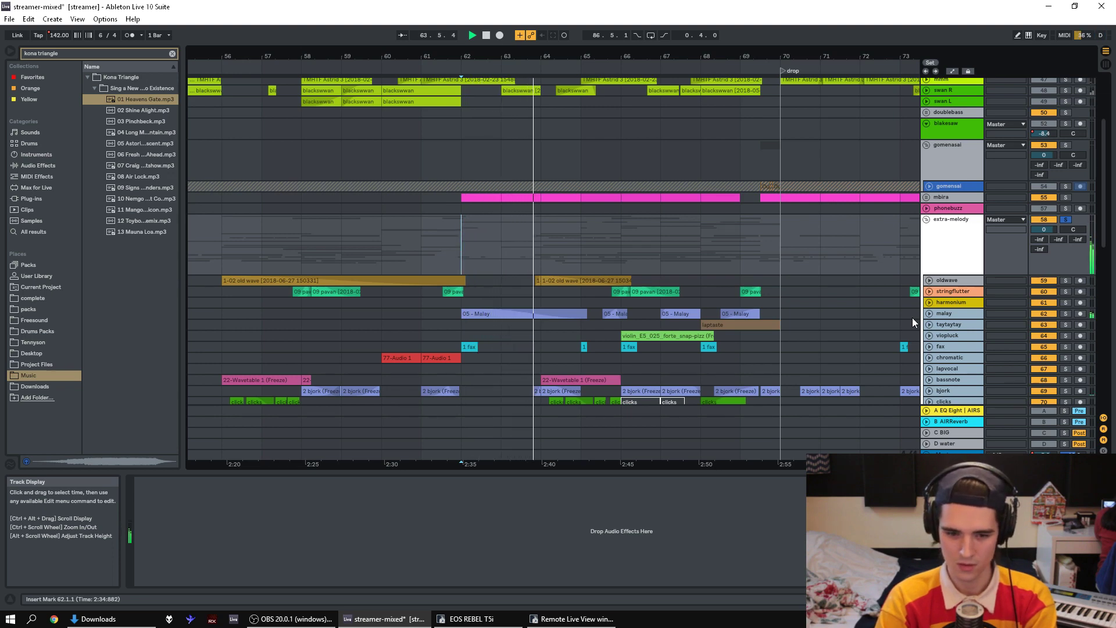
{"action": "left_click_drag", "start_coordinate": [1110, 205], "coordinate": [1106, 258]}
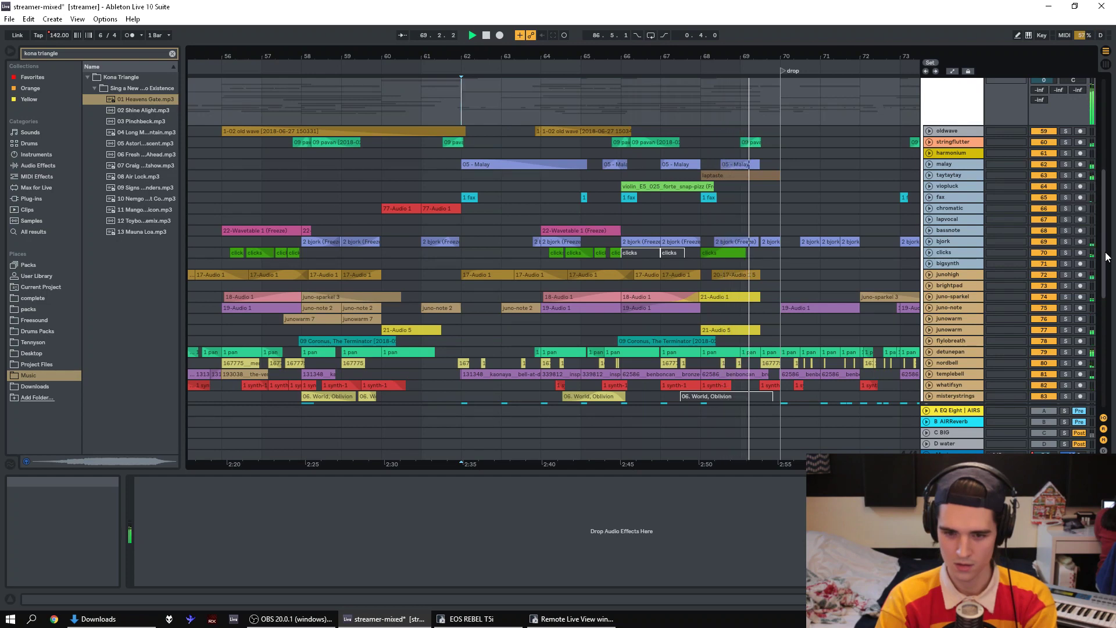
{"action": "key", "text": "space"}
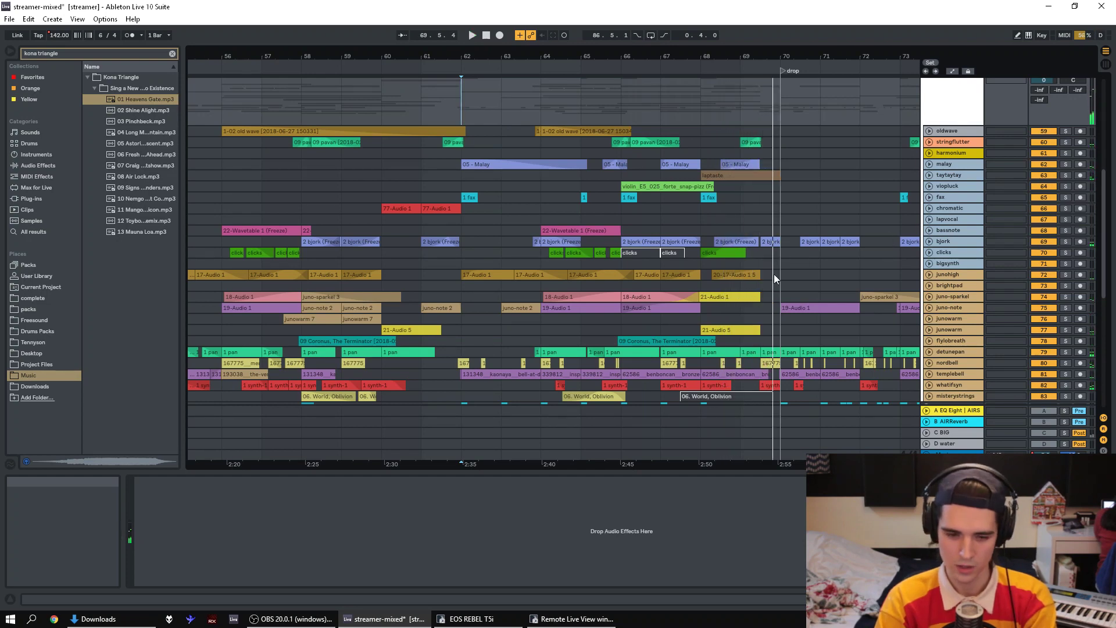
- Select bars 62 to 70 on the viopluck, fax and chromatic tracks and start playback from bar 62
{"action": "left_click", "coordinate": [462, 215]}
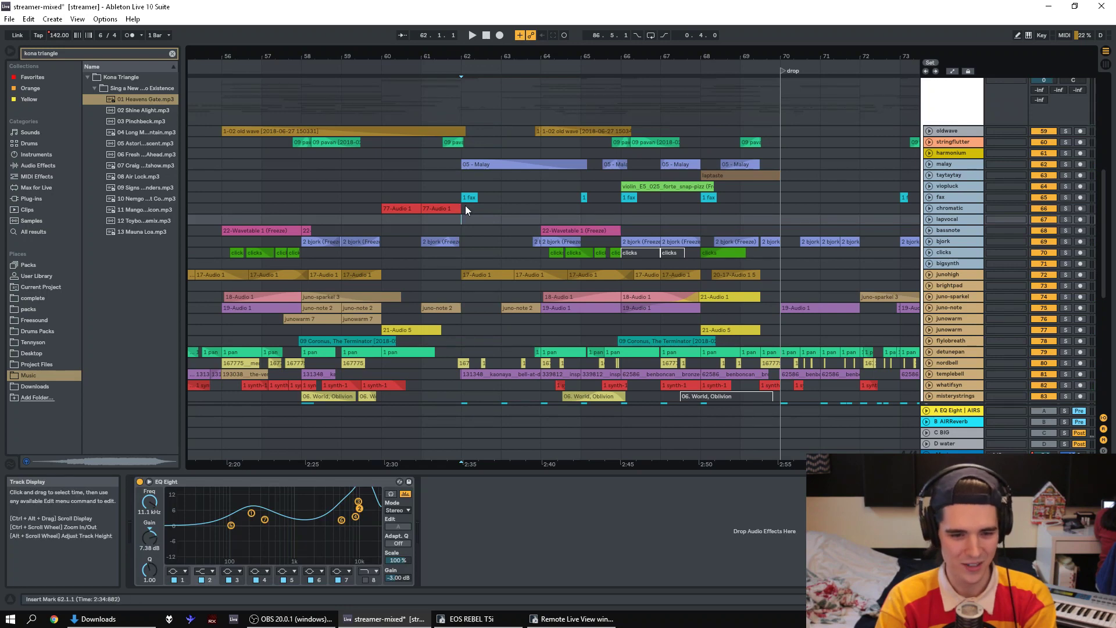
{"action": "left_click_drag", "start_coordinate": [791, 184], "coordinate": [784, 181]}
{"action": "key", "text": "space"}
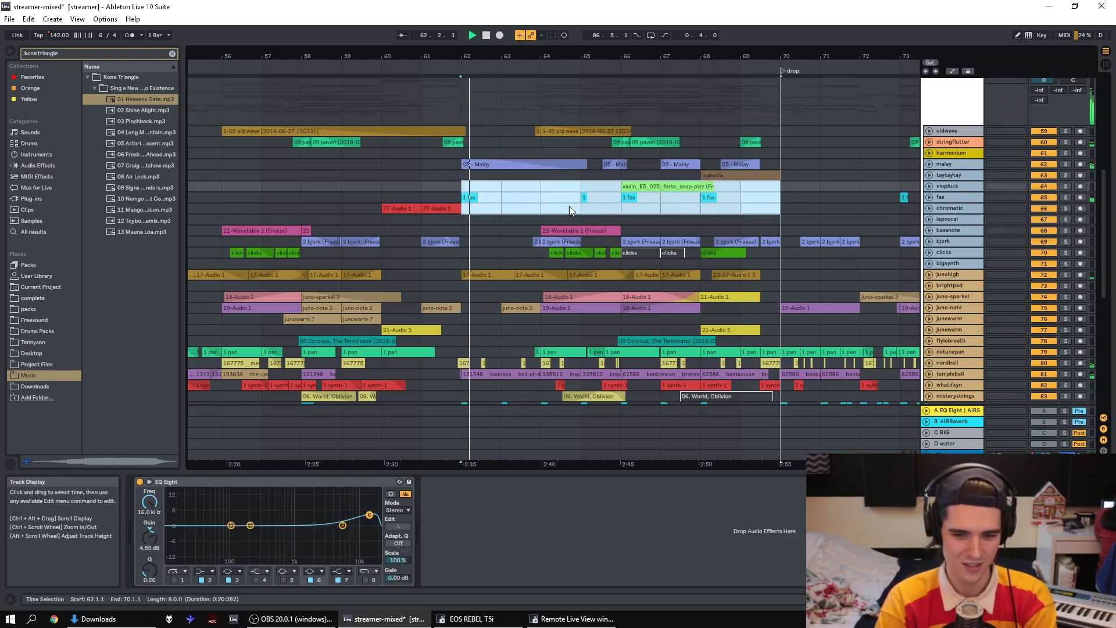
- Restart playback of the extra-melody tracks from bar 64 on the lapvocal track
{"action": "key", "text": "space"}
{"action": "left_click", "coordinate": [531, 216]}
{"action": "key", "text": "space"}
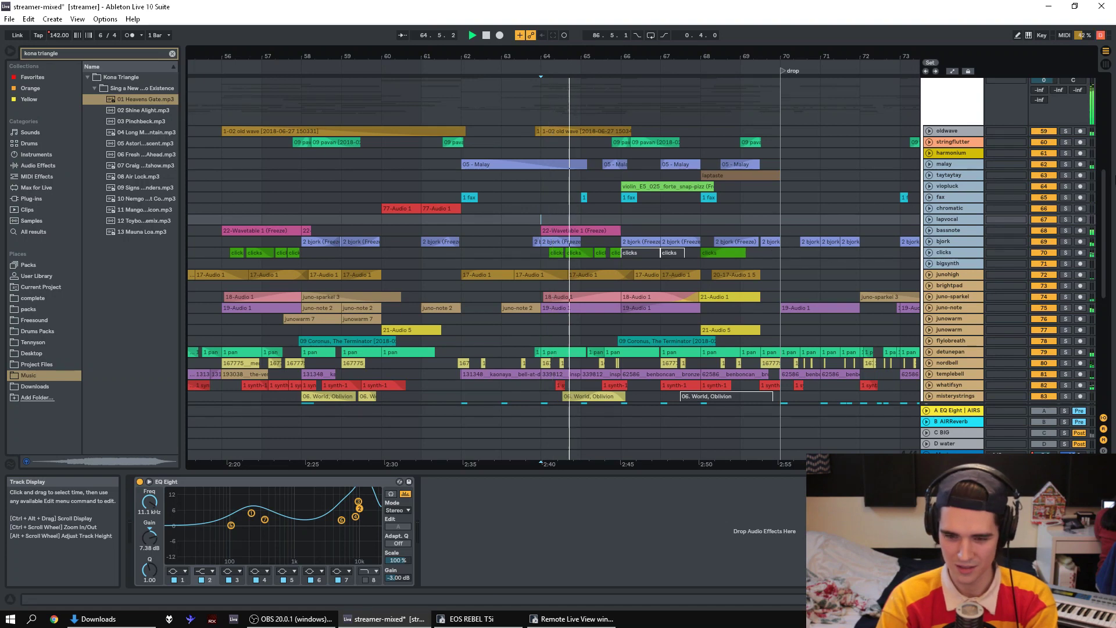
{"action": "scroll", "coordinate": [1104, 223], "scroll_direction": "down", "scroll_amount": 3}
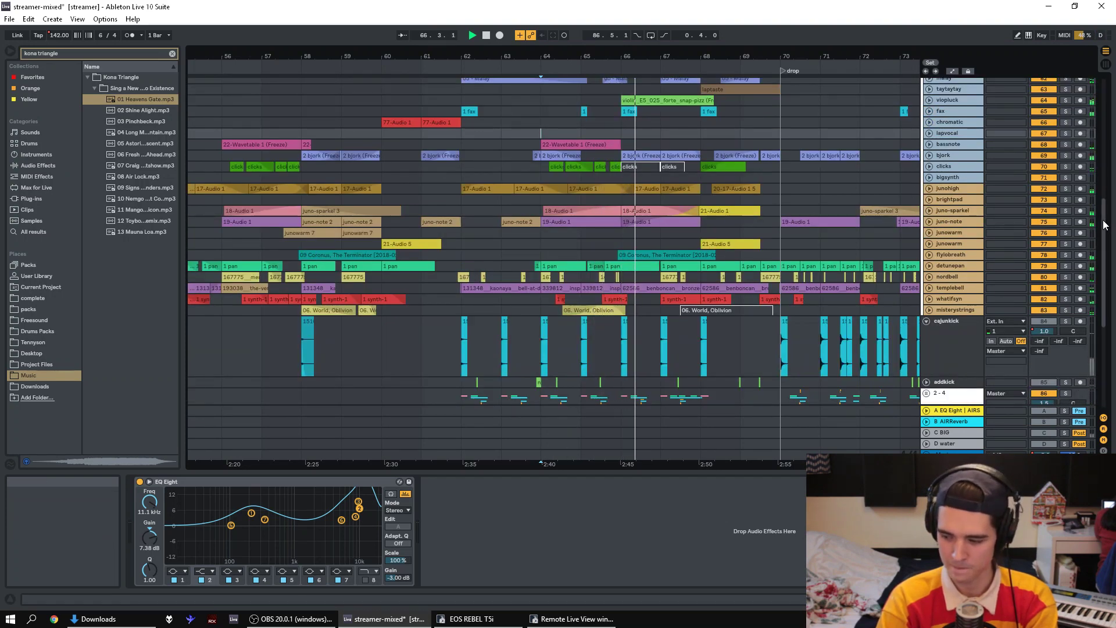
- Play the soloed extra-melody group from bar 79, after the second drop marker
{"action": "left_click_drag", "start_coordinate": [1105, 225], "coordinate": [1109, 155]}
{"action": "left_click_drag", "start_coordinate": [828, 53], "coordinate": [538, 4]}
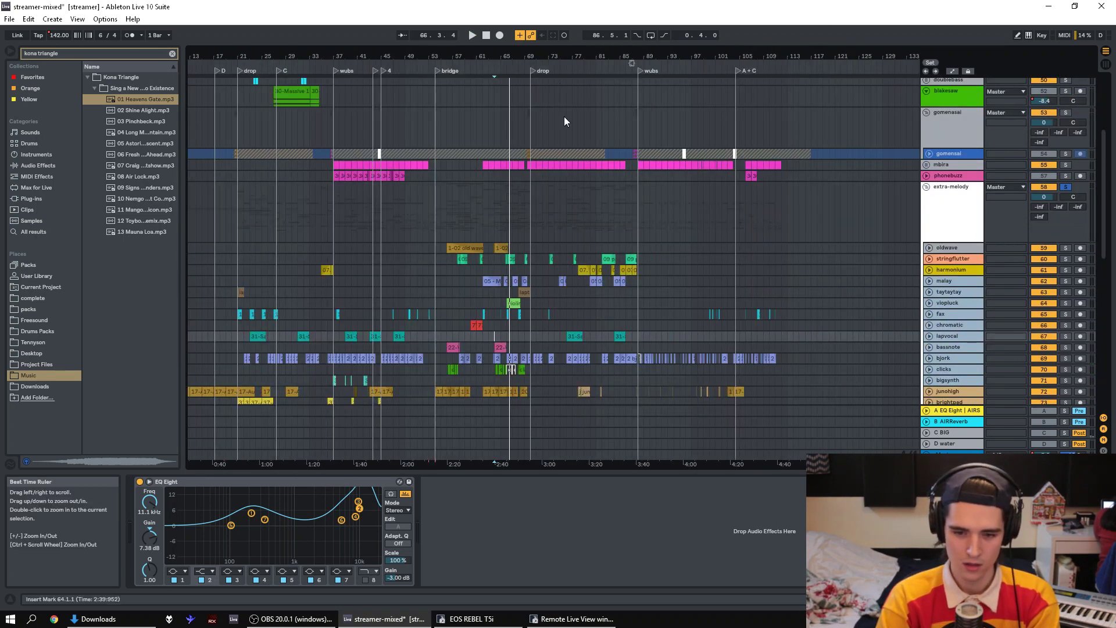
{"action": "left_click", "coordinate": [585, 239]}
{"action": "key", "text": "space"}
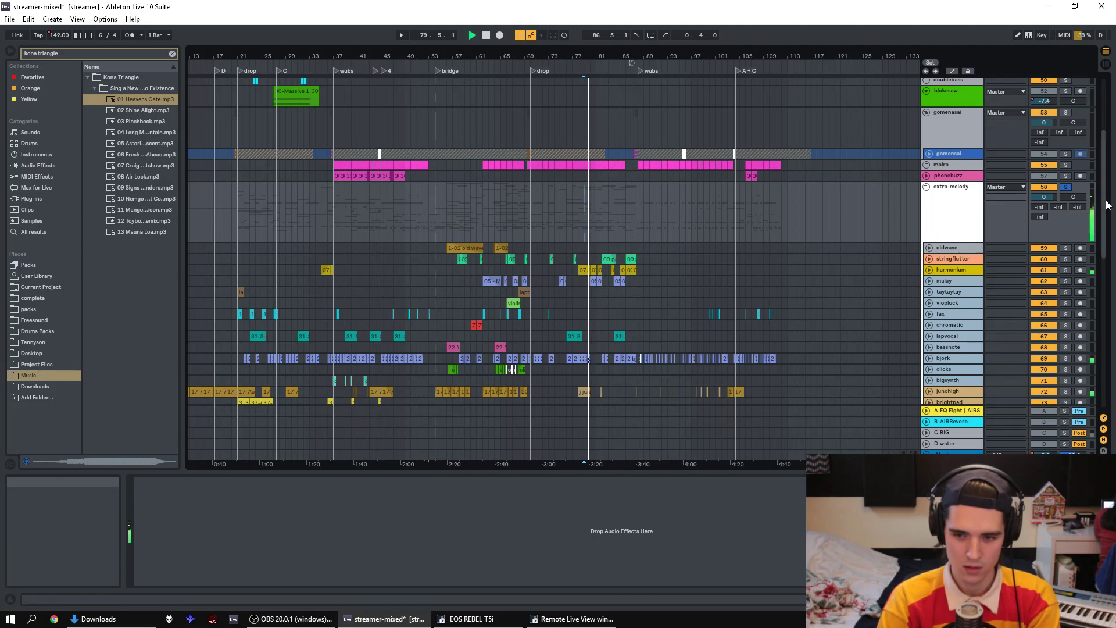
- Unfold and solo the detunepan track after the second drop and play its clips from about bar 81 to 83
{"action": "left_click_drag", "start_coordinate": [1106, 209], "coordinate": [1106, 258]}
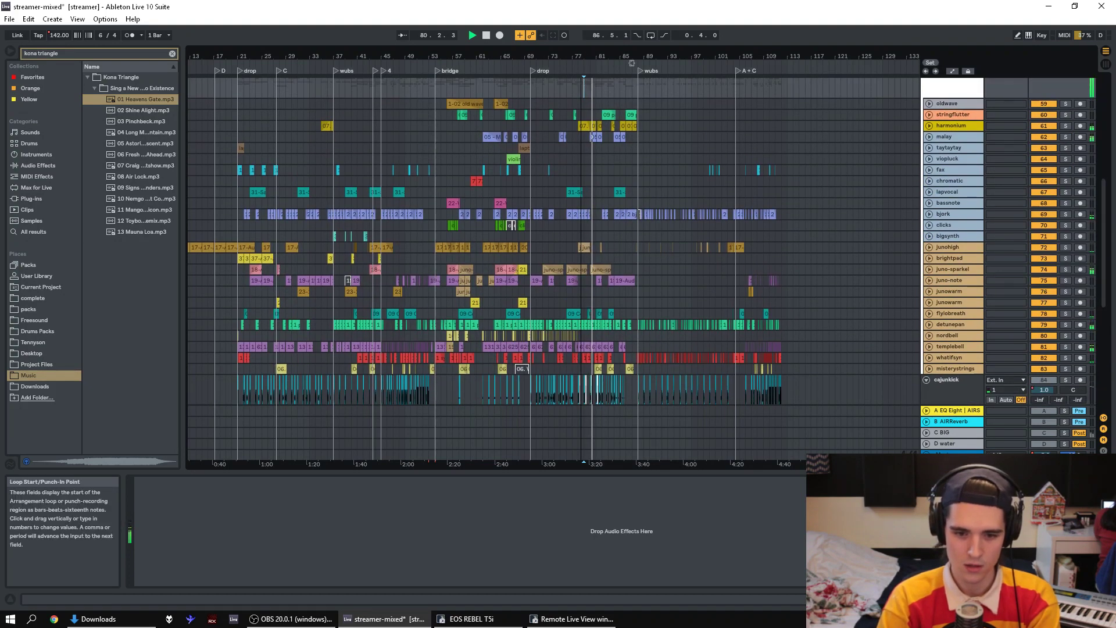
{"action": "mouse_move", "coordinate": [632, 62]}
{"action": "left_mouse_down"}
{"action": "mouse_move", "coordinate": [583, 54]}
{"action": "mouse_move", "coordinate": [620, 56]}
{"action": "left_mouse_up"}
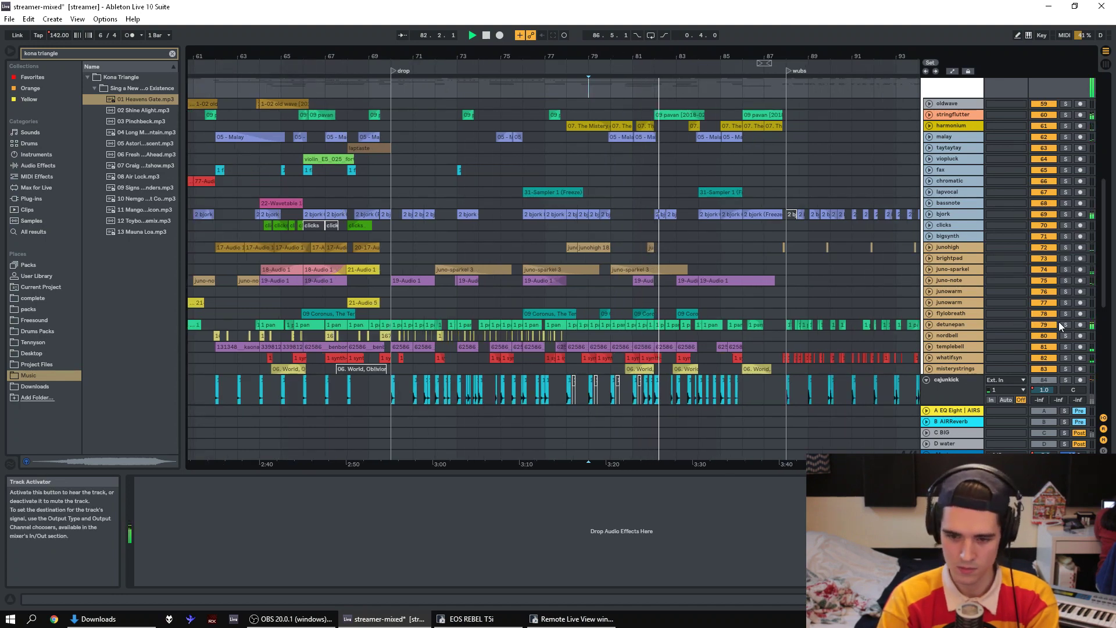
{"action": "left_click", "coordinate": [652, 322]}
{"action": "left_click", "coordinate": [928, 325]}
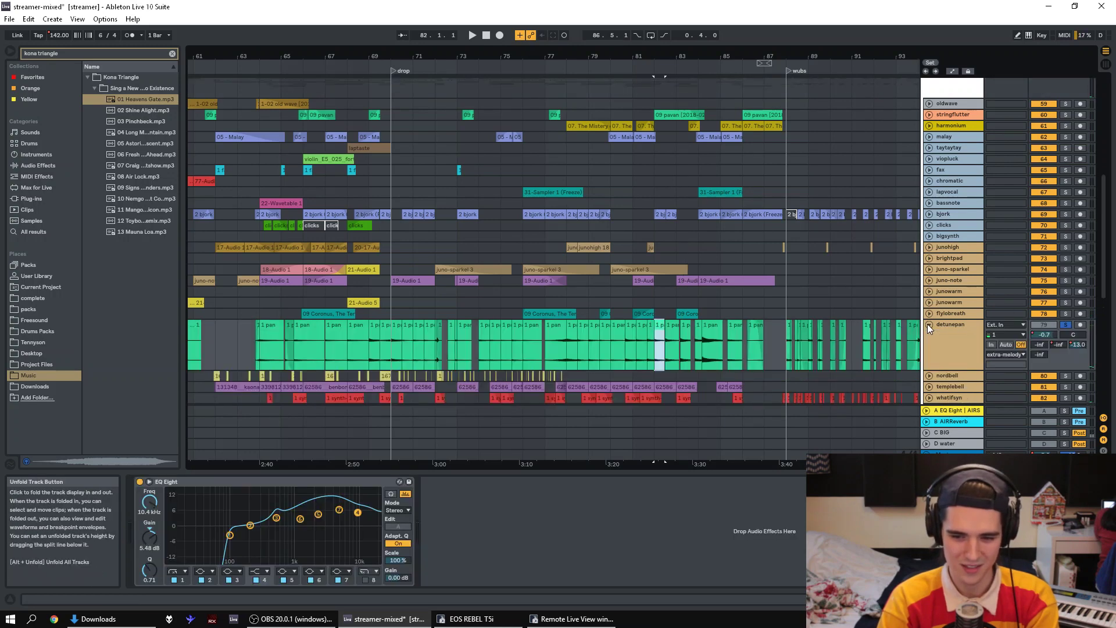
{"action": "left_click", "coordinate": [671, 328], "text": "shift"}
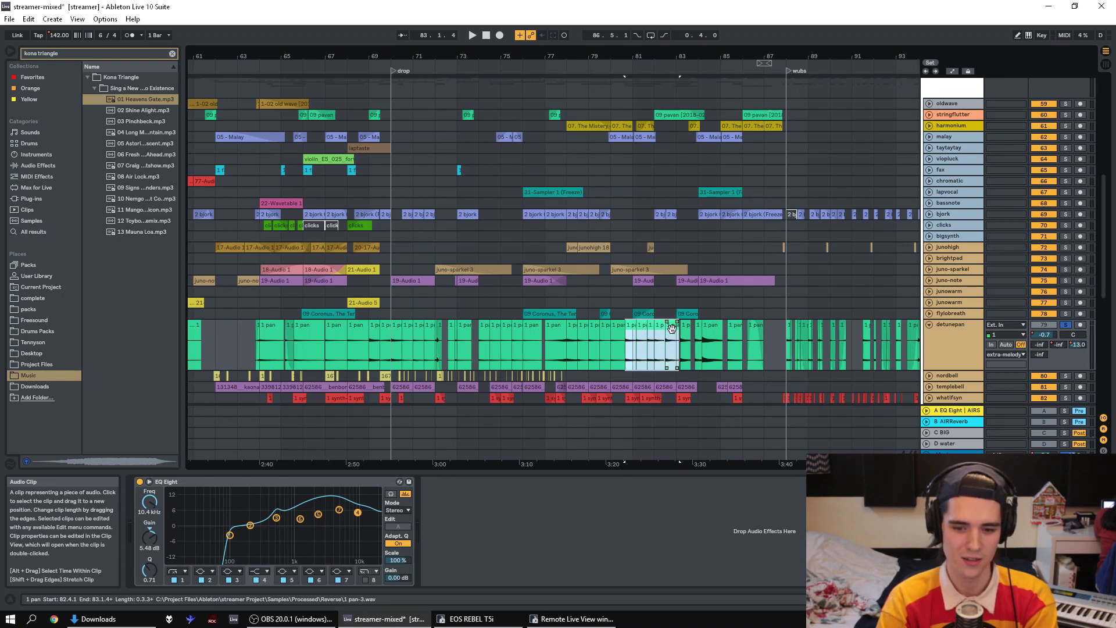
{"action": "key", "text": "space"}
{"action": "left_click", "coordinate": [1064, 323]}
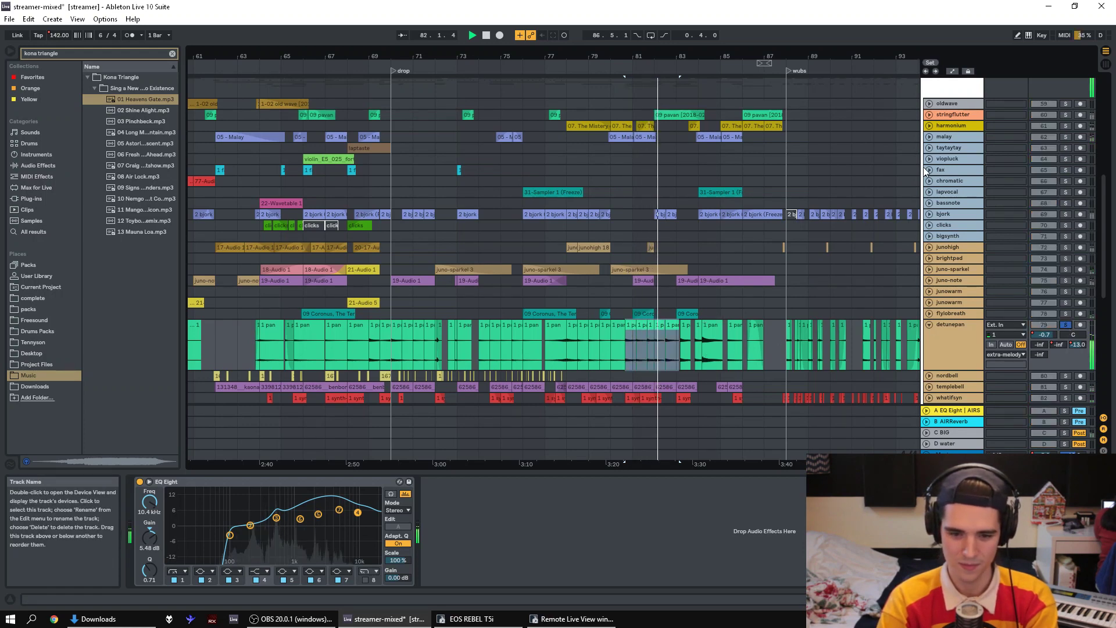
- Play from bar 80, solo and unfold the malay track, and audition its reversed clip just before bar 84
{"action": "left_click", "coordinate": [609, 288]}
{"action": "left_click", "coordinate": [1064, 269]}
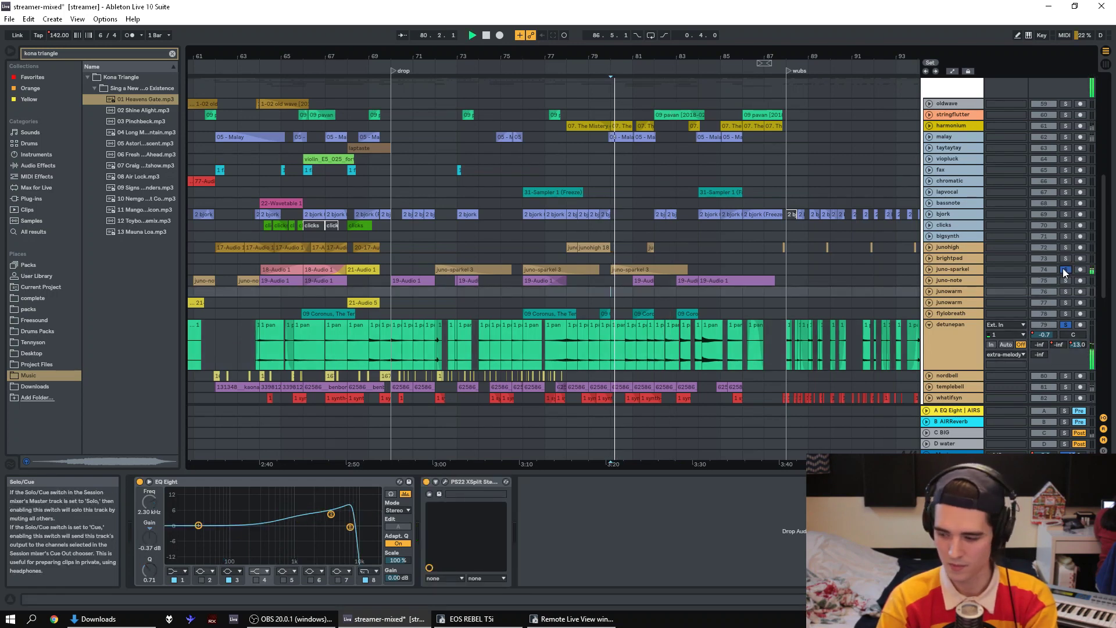
{"action": "left_click", "coordinate": [1066, 138]}
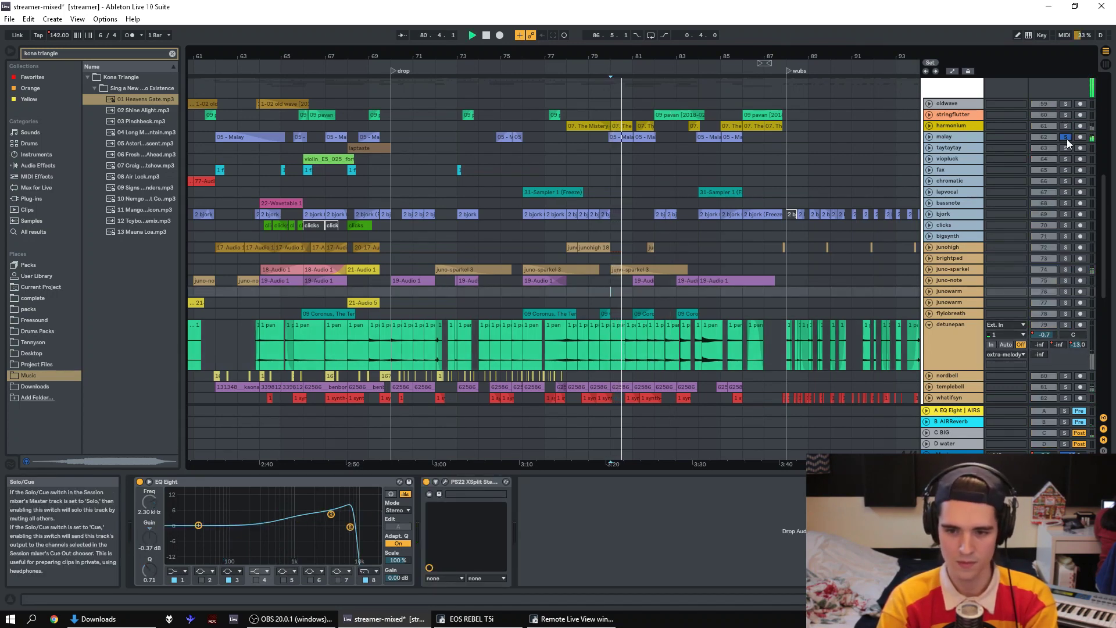
{"action": "left_click", "coordinate": [929, 137]}
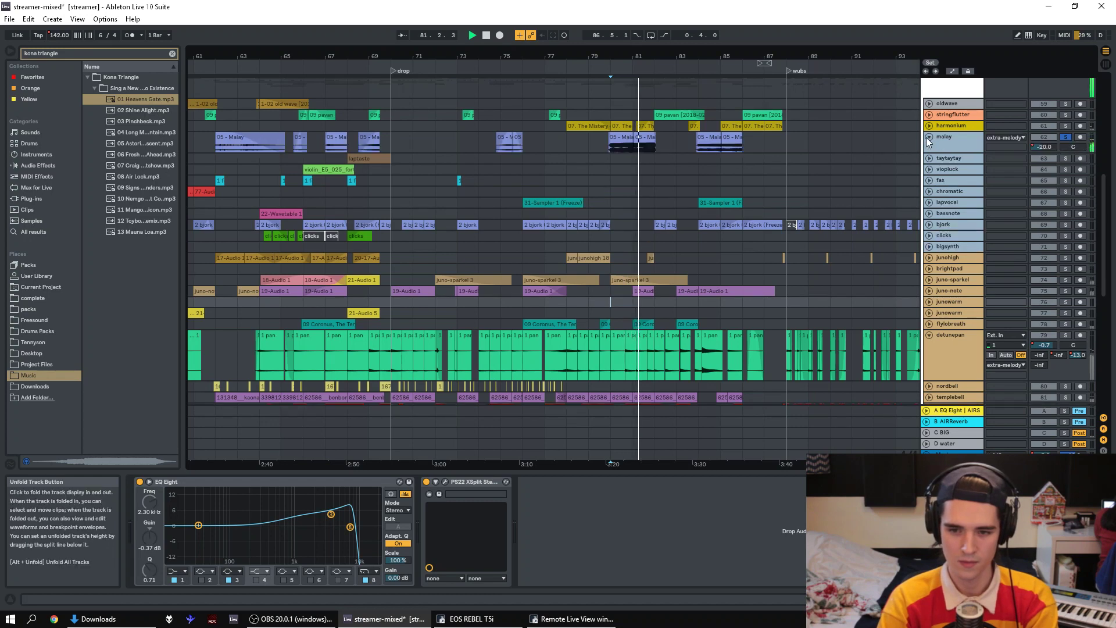
{"action": "left_click", "coordinate": [706, 139]}
{"action": "key", "text": "space"}
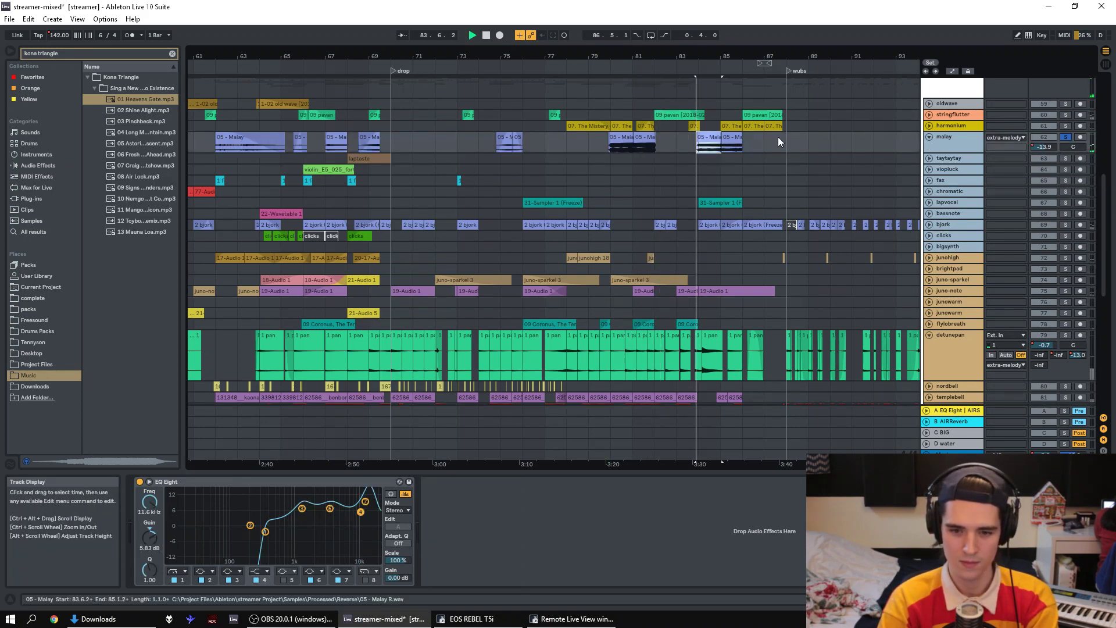
- Solo and unfold the lapvocal track, audition its sampler clips at bars 76 and 84 without malay, and clear the solo
{"action": "left_click", "coordinate": [1064, 202], "text": "ctrl"}
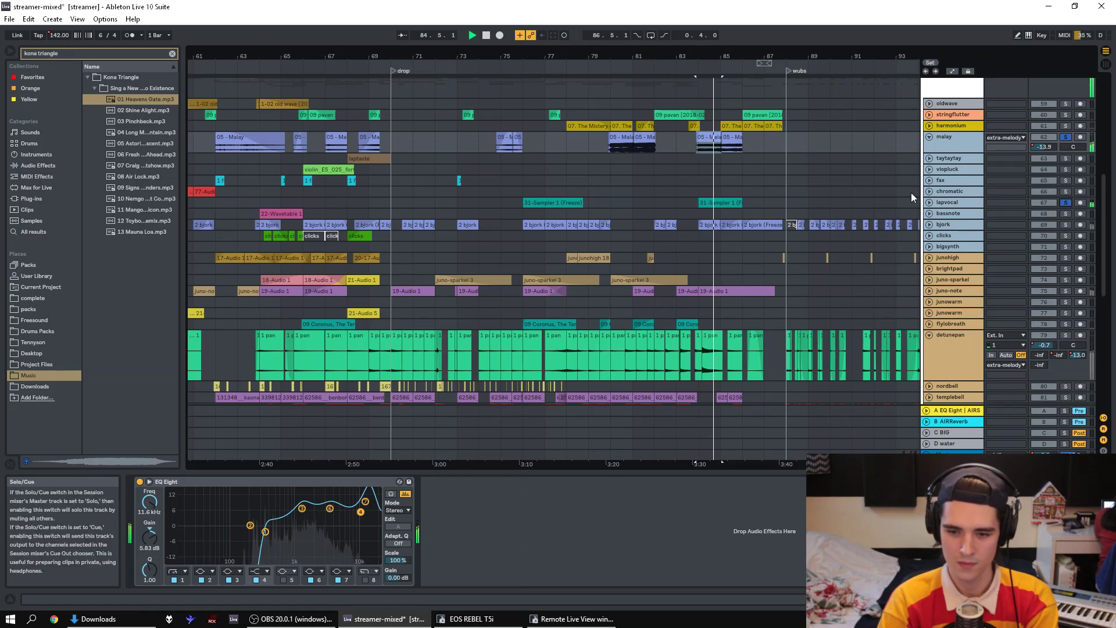
{"action": "key", "text": "space"}
{"action": "left_click", "coordinate": [546, 202]}
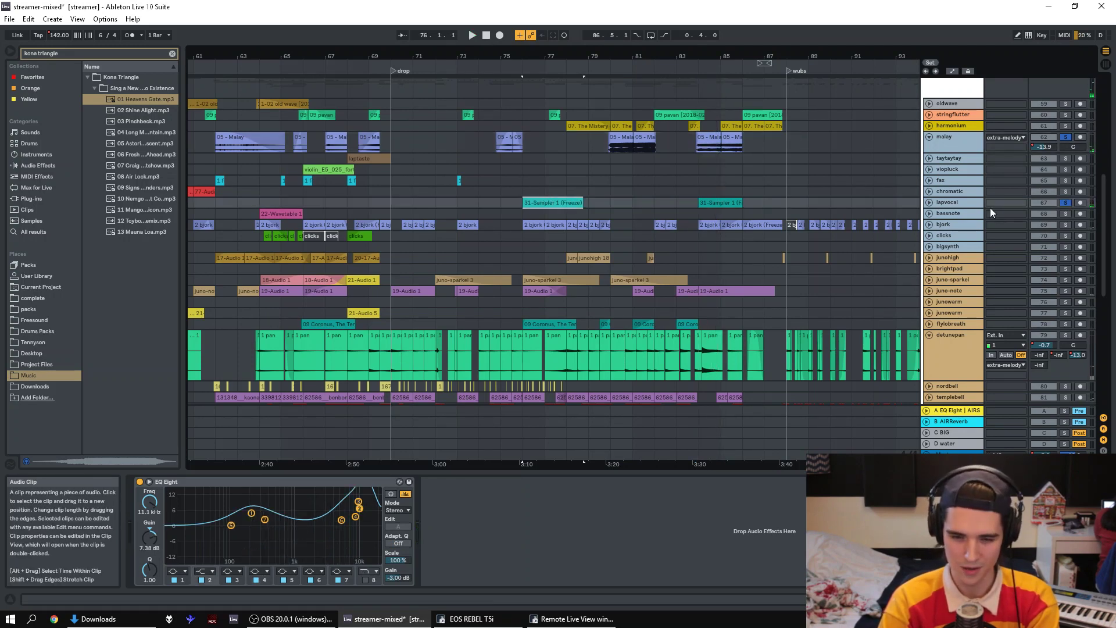
{"action": "left_click", "coordinate": [930, 204]}
{"action": "key", "text": "space"}
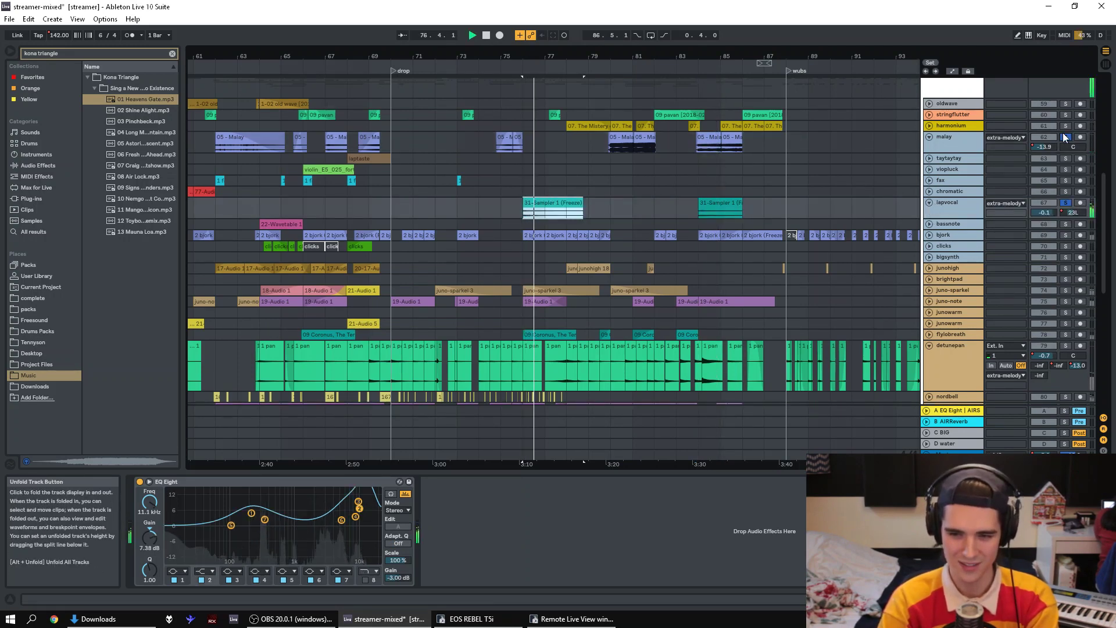
{"action": "left_click", "coordinate": [1064, 137]}
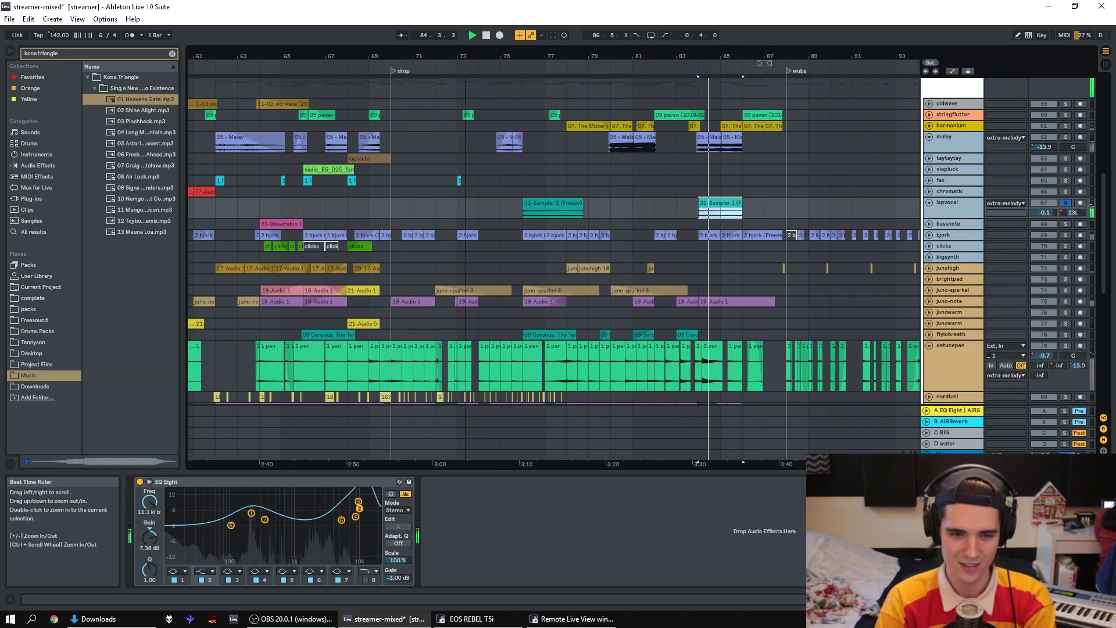
{"action": "left_click_drag", "start_coordinate": [465, 58], "coordinate": [466, 53]}
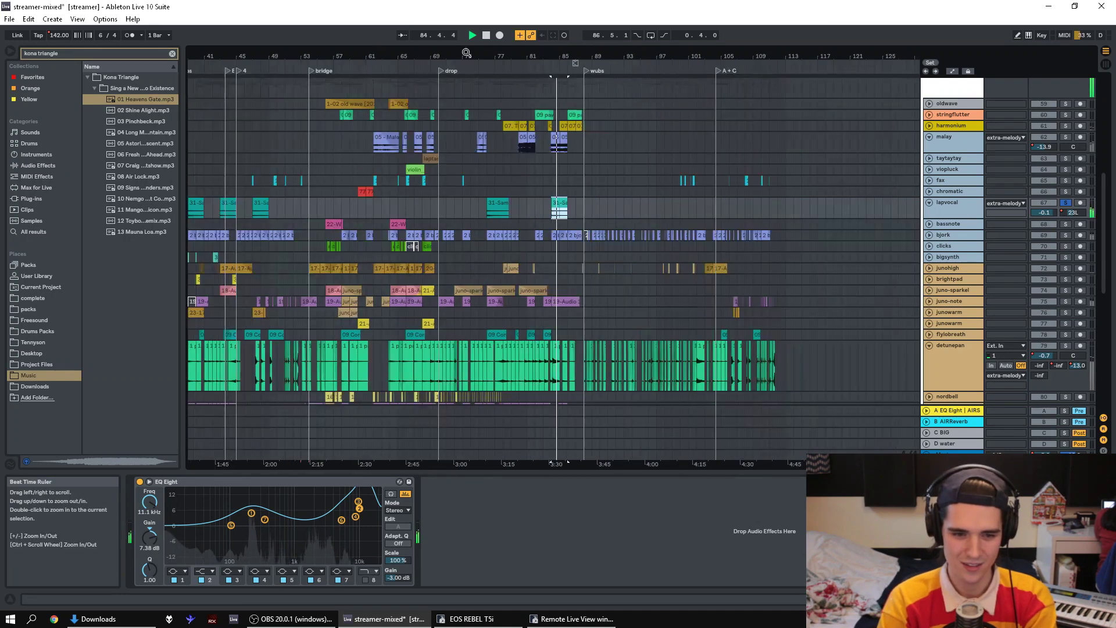
{"action": "left_click", "coordinate": [1066, 203]}
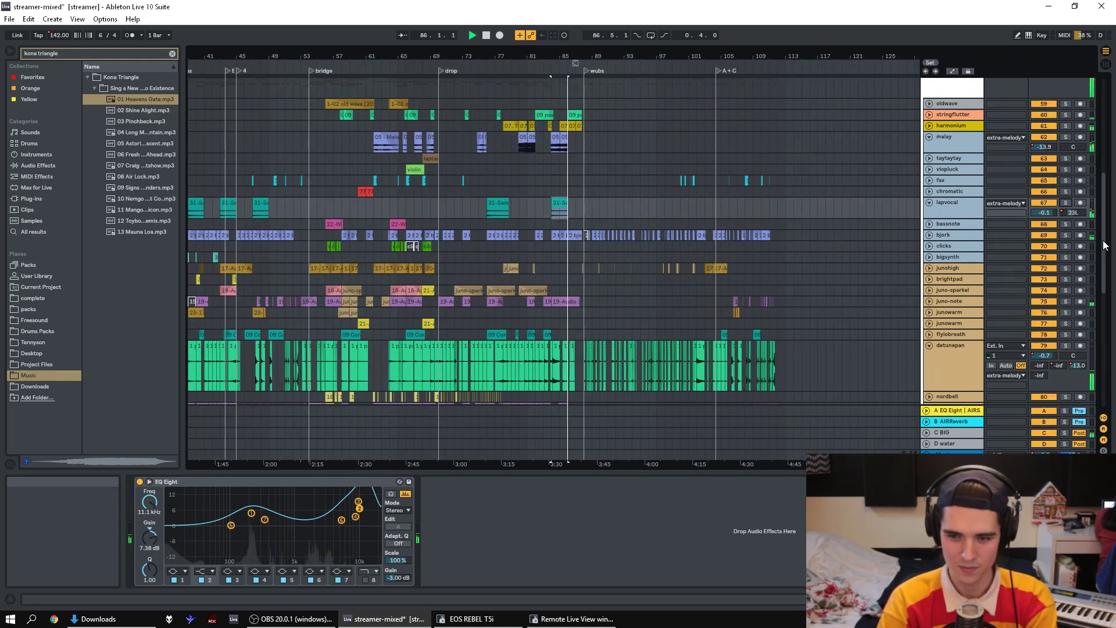
- Play the cajunkick track soloed from the first drop at bar 21 and show its effects
{"action": "left_click_drag", "start_coordinate": [1102, 243], "coordinate": [1103, 301]}
{"action": "key", "text": "space"}
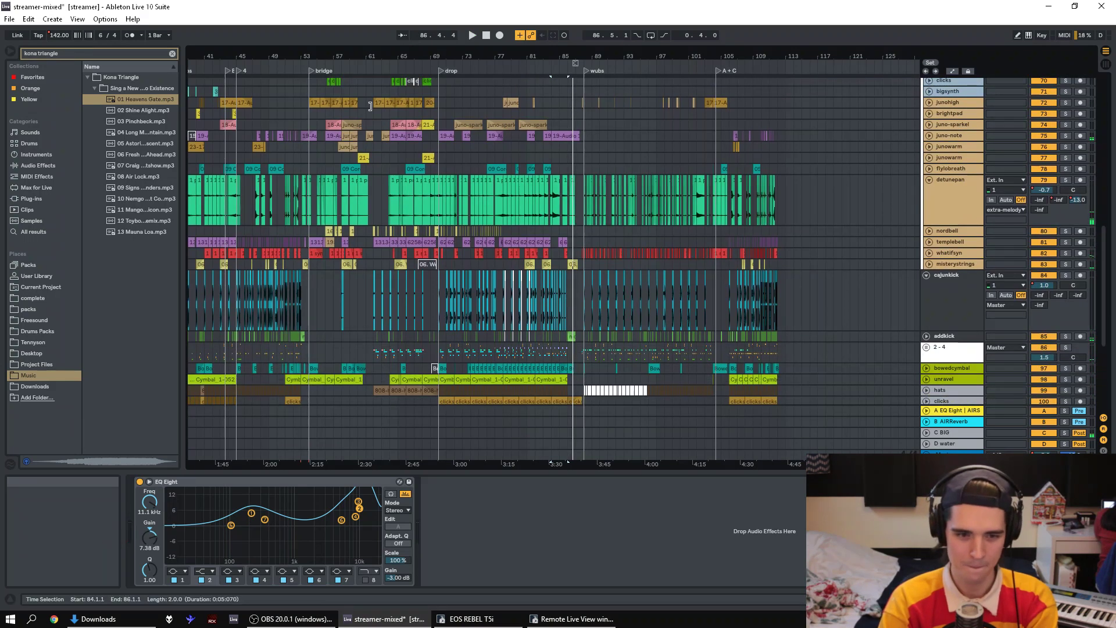
{"action": "left_click_drag", "start_coordinate": [323, 57], "coordinate": [611, 55]}
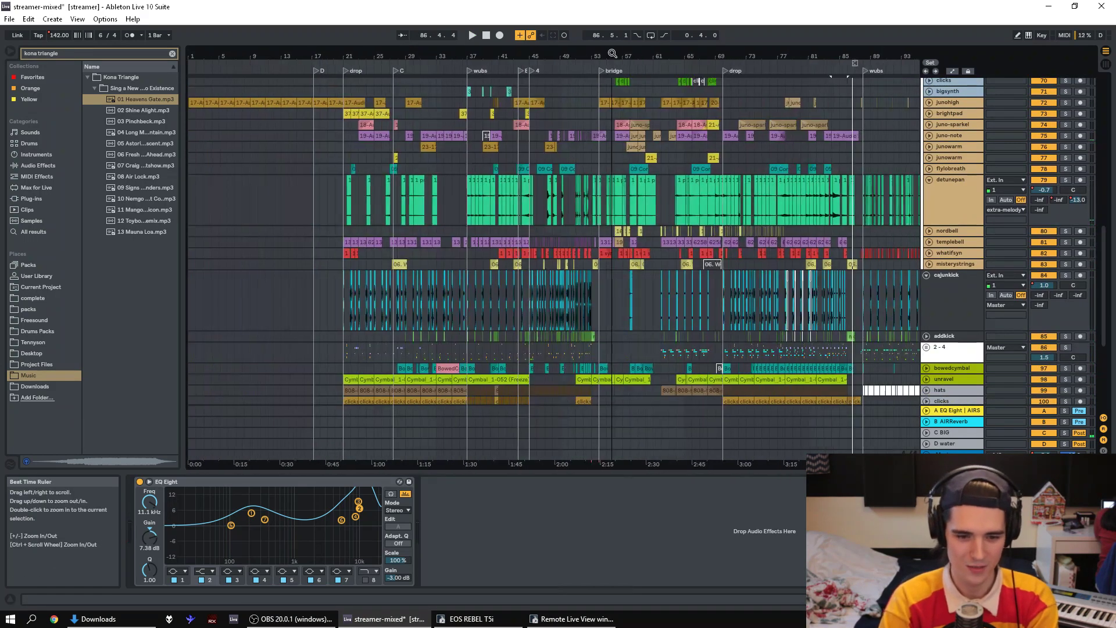
{"action": "left_click", "coordinate": [346, 263]}
{"action": "left_click", "coordinate": [1011, 272]}
{"action": "key", "text": "space"}
{"action": "left_click", "coordinate": [1066, 276]}
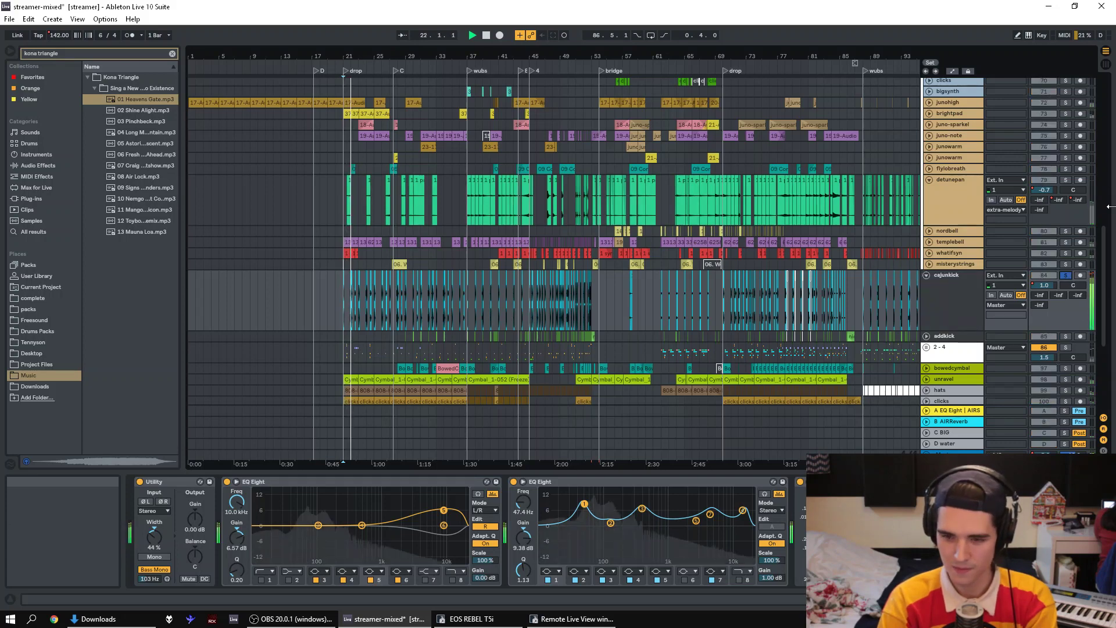
- Add the unravel, hats and first clicks tracks to the soloed cajunkick during playback
{"action": "scroll", "coordinate": [1062, 243], "scroll_direction": "down", "scroll_amount": 5}
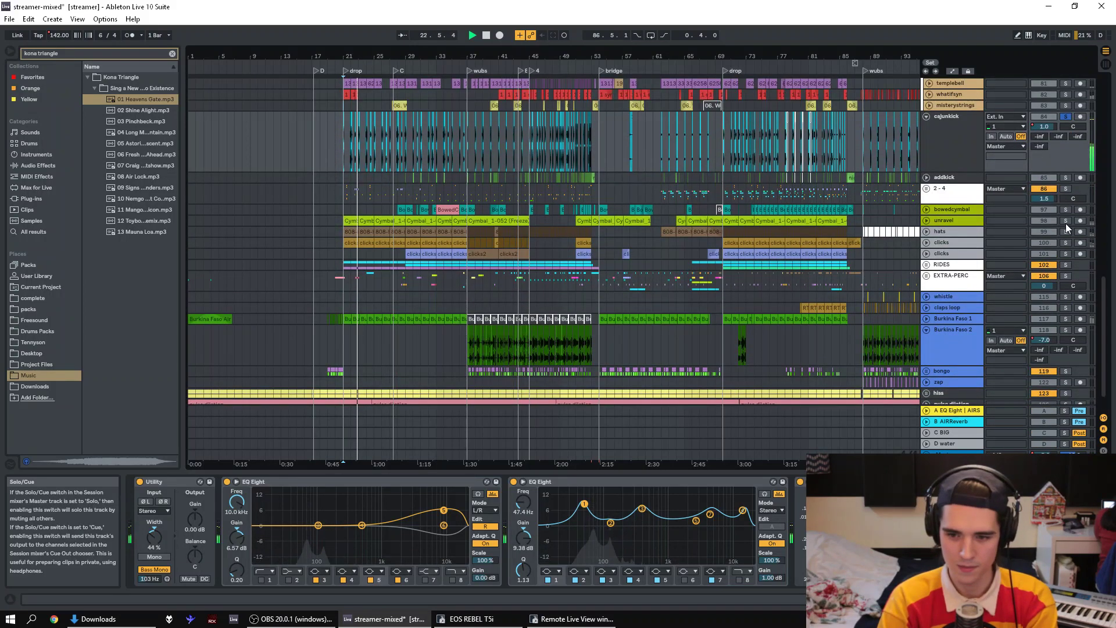
{"action": "left_click", "coordinate": [1066, 222], "text": "ctrl"}
{"action": "left_click", "coordinate": [1066, 232], "text": "ctrl"}
{"action": "left_click", "coordinate": [1067, 243], "text": "ctrl"}
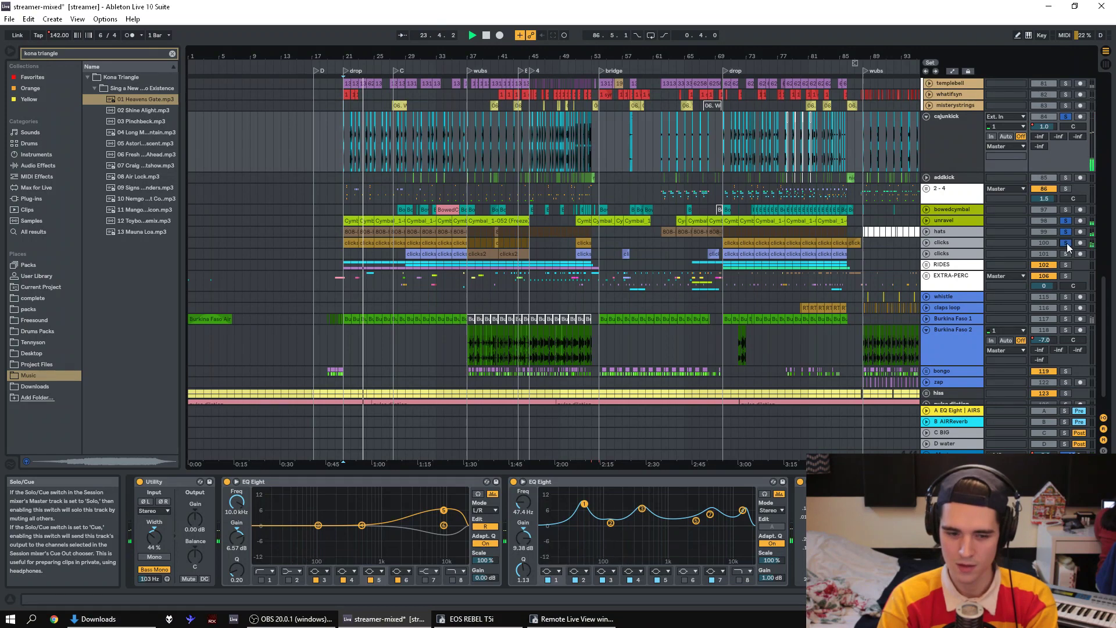
- Solo only the hats track and both clicks tracks and play them from the drop at bar 21
{"action": "left_click", "coordinate": [1065, 254]}
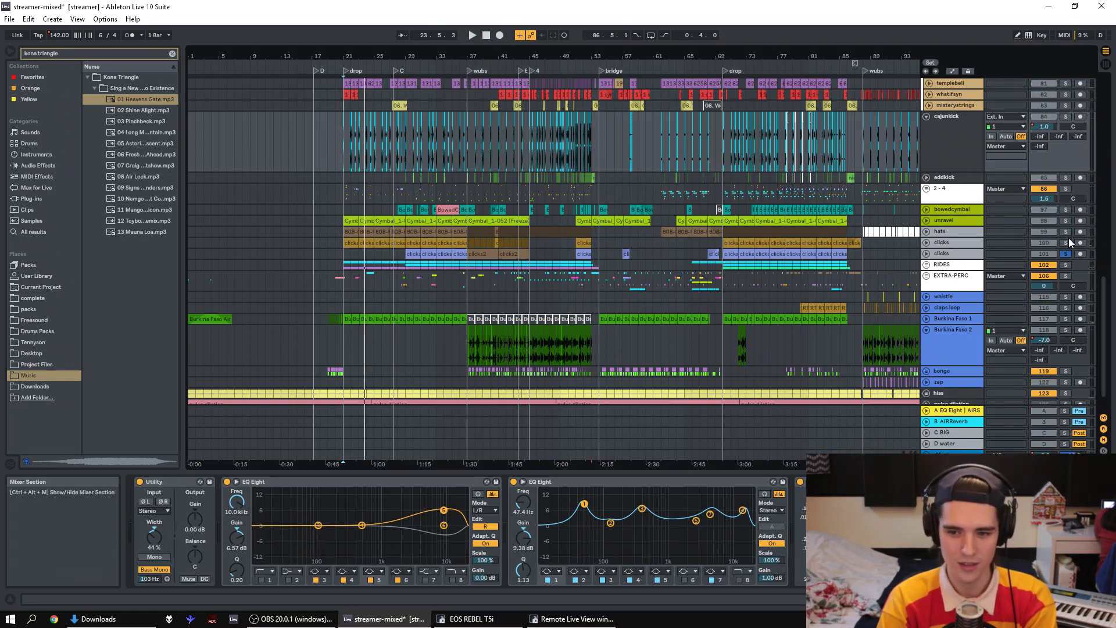
{"action": "left_click", "coordinate": [1068, 233], "text": "ctrl"}
{"action": "left_click", "coordinate": [1068, 244], "text": "ctrl"}
{"action": "key", "text": "space"}
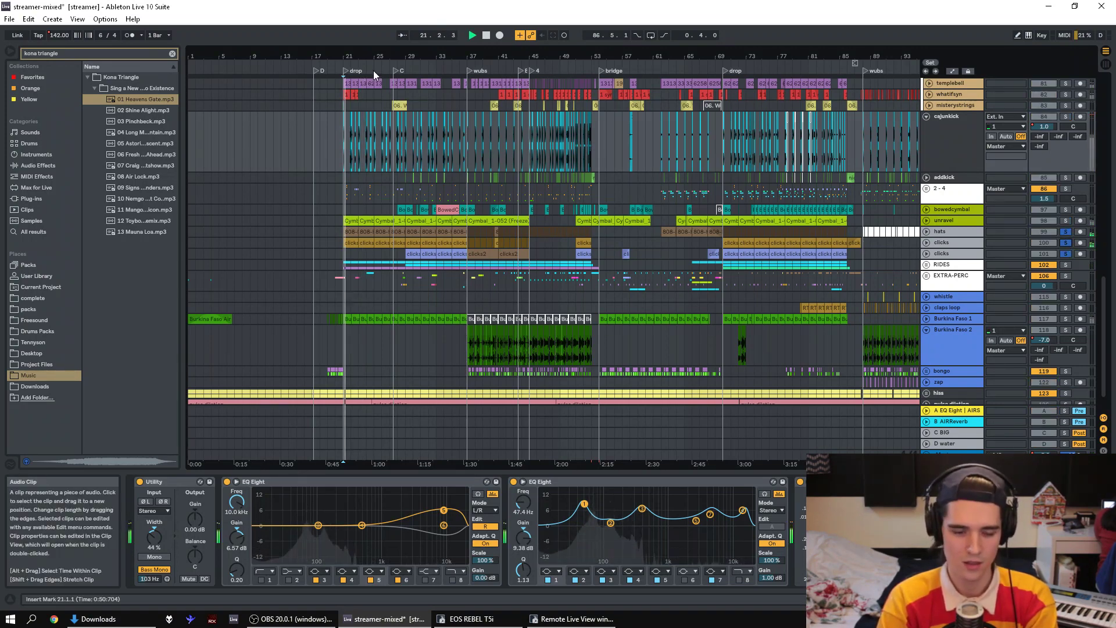
{"action": "left_click_drag", "start_coordinate": [354, 58], "coordinate": [354, 116]}
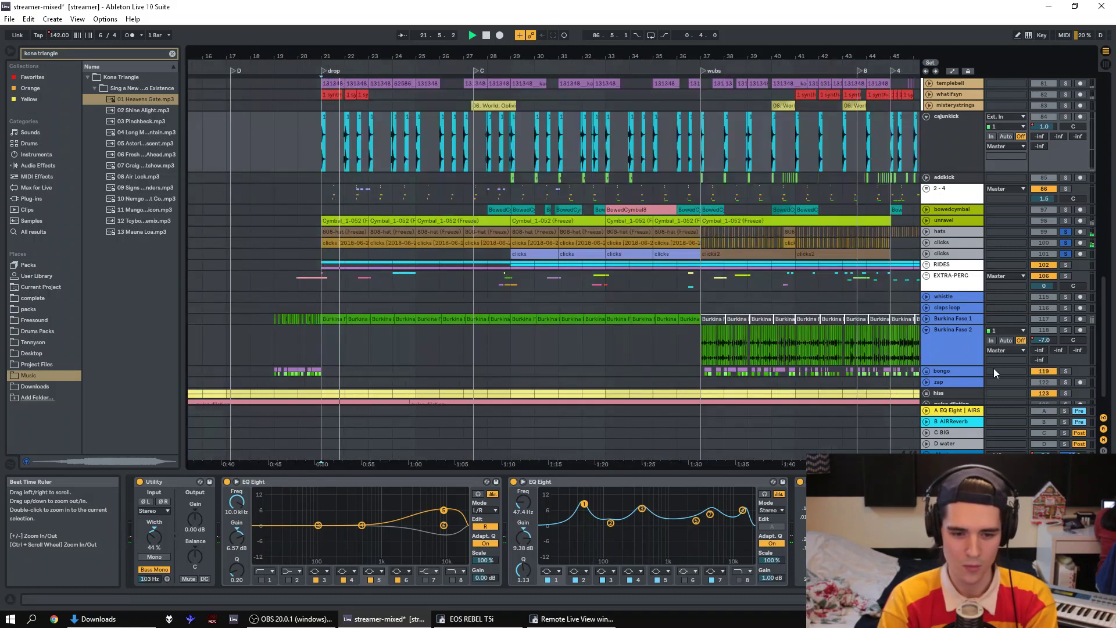
{"action": "left_click", "coordinate": [1069, 319], "text": "ctrl"}
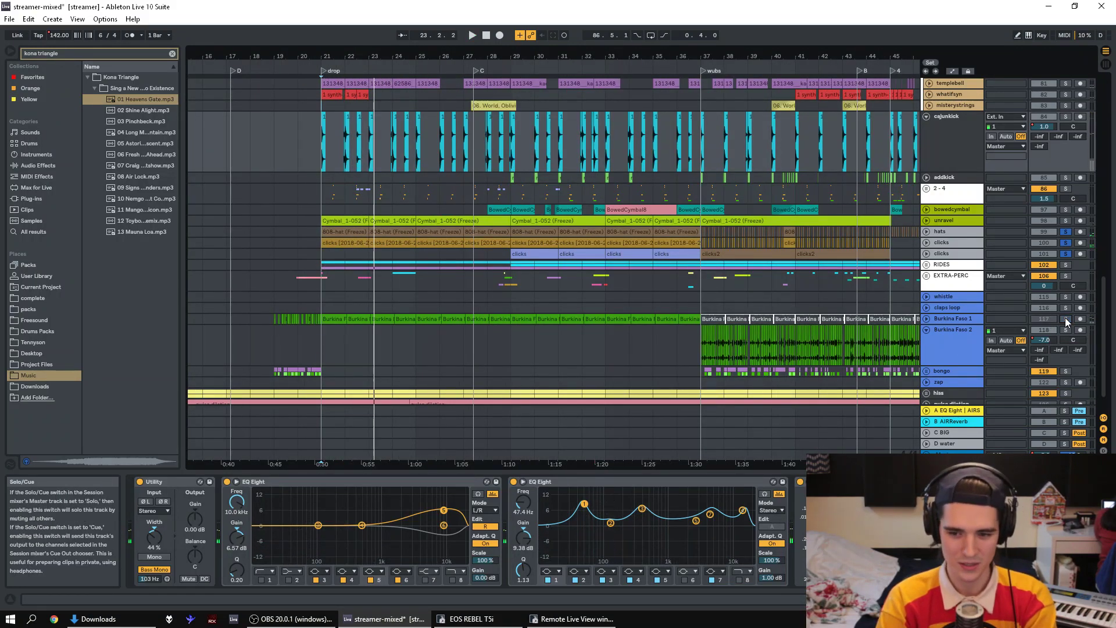
- Clear the percussion solos, play the full mix from bar 21, and show the effects on the hats and second clicks tracks
{"action": "left_click", "coordinate": [1065, 254]}
{"action": "key", "text": "space"}
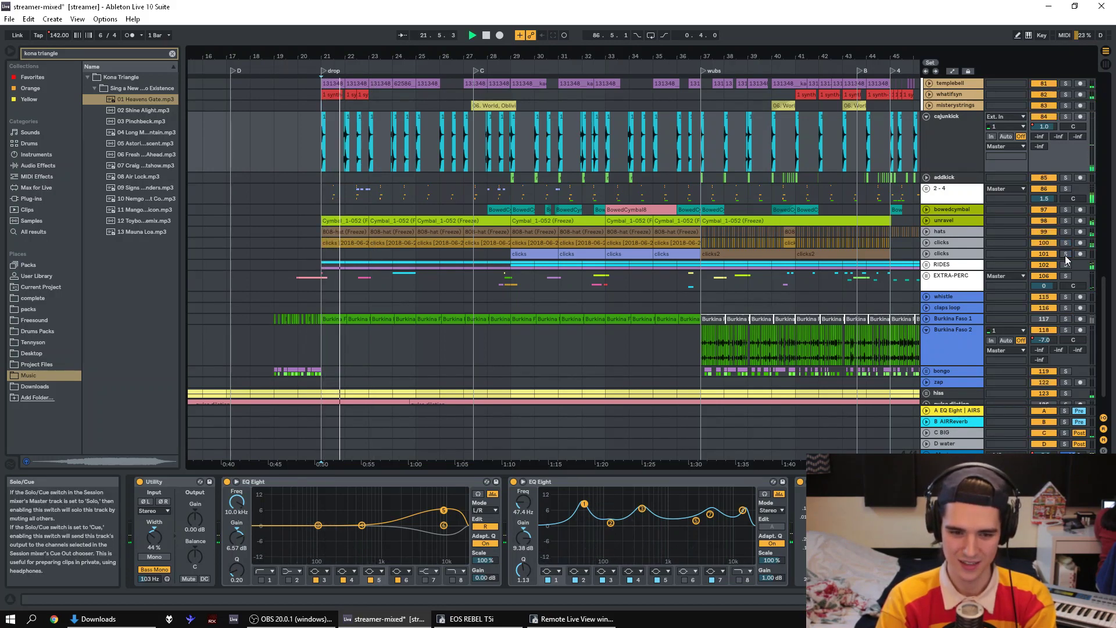
{"action": "left_click", "coordinate": [952, 233]}
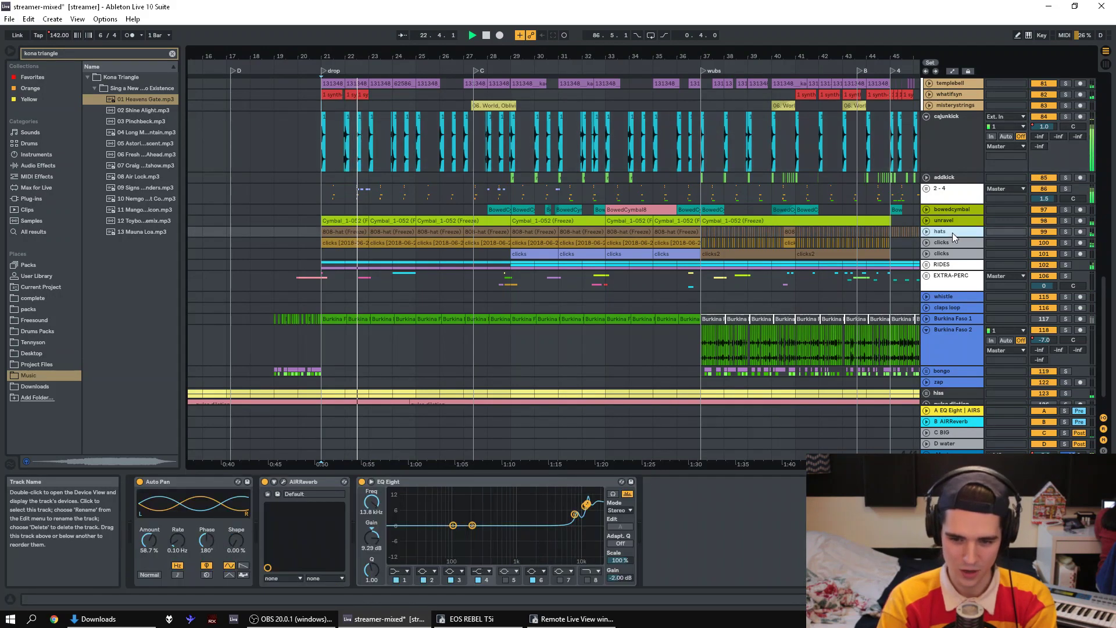
{"action": "left_click", "coordinate": [953, 253], "text": "shift"}
{"action": "left_click", "coordinate": [1033, 255]}
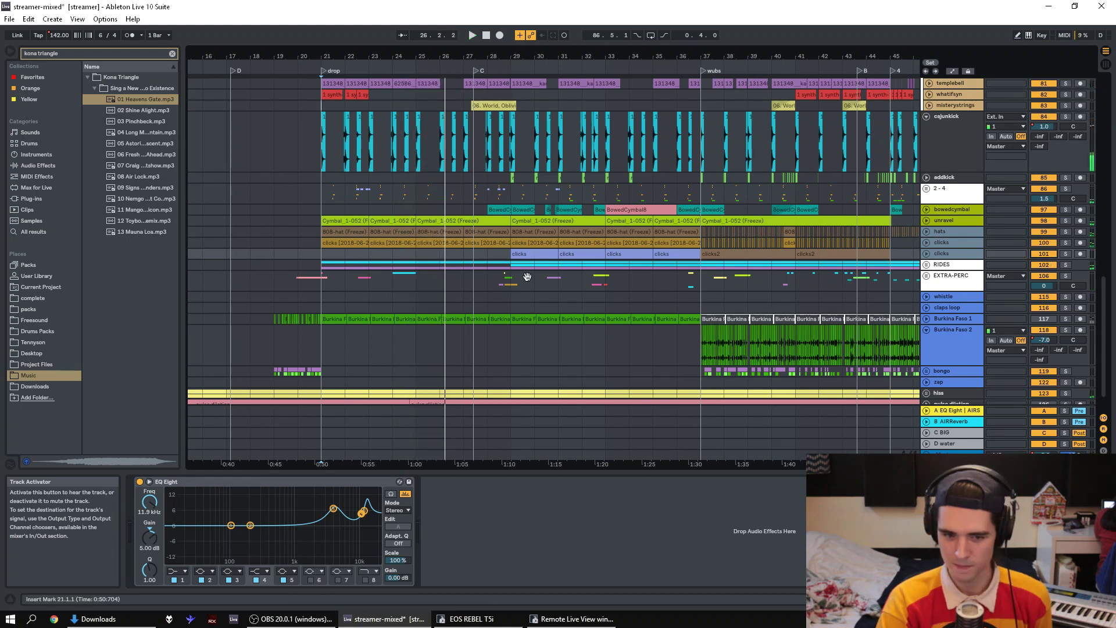
- Select bars 29 to 37 on EXTRA-PERC and compare hats and both clicks tracks soloed with the full mix from bar 29
{"action": "left_click", "coordinate": [510, 283]}
{"action": "left_click_drag", "start_coordinate": [510, 283], "coordinate": [756, 274]}
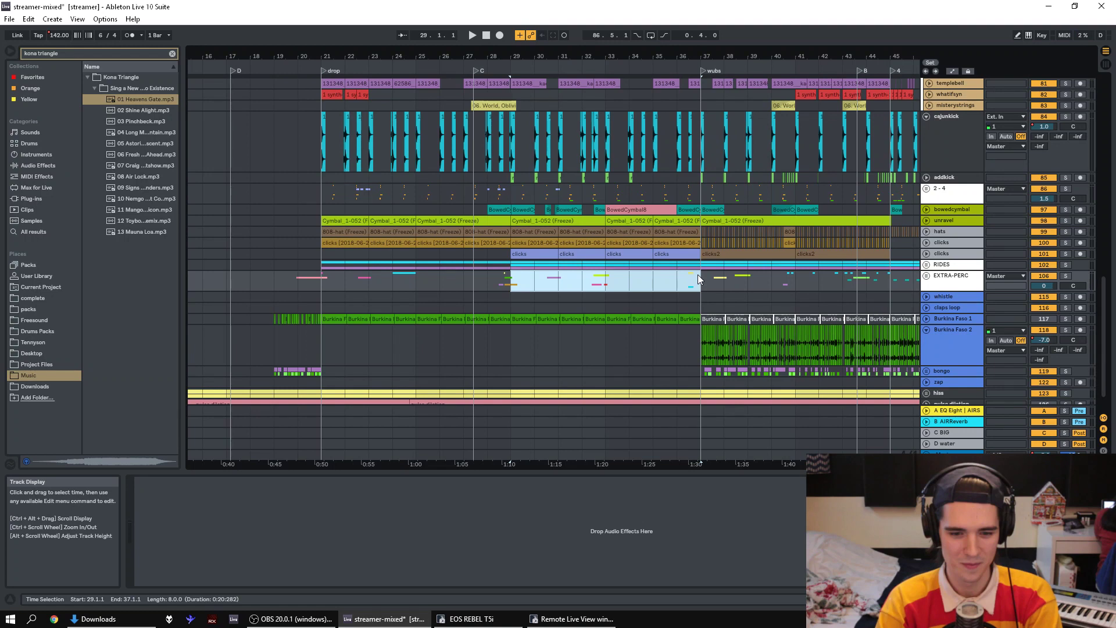
{"action": "key", "text": "space"}
{"action": "left_click", "coordinate": [1063, 230]}
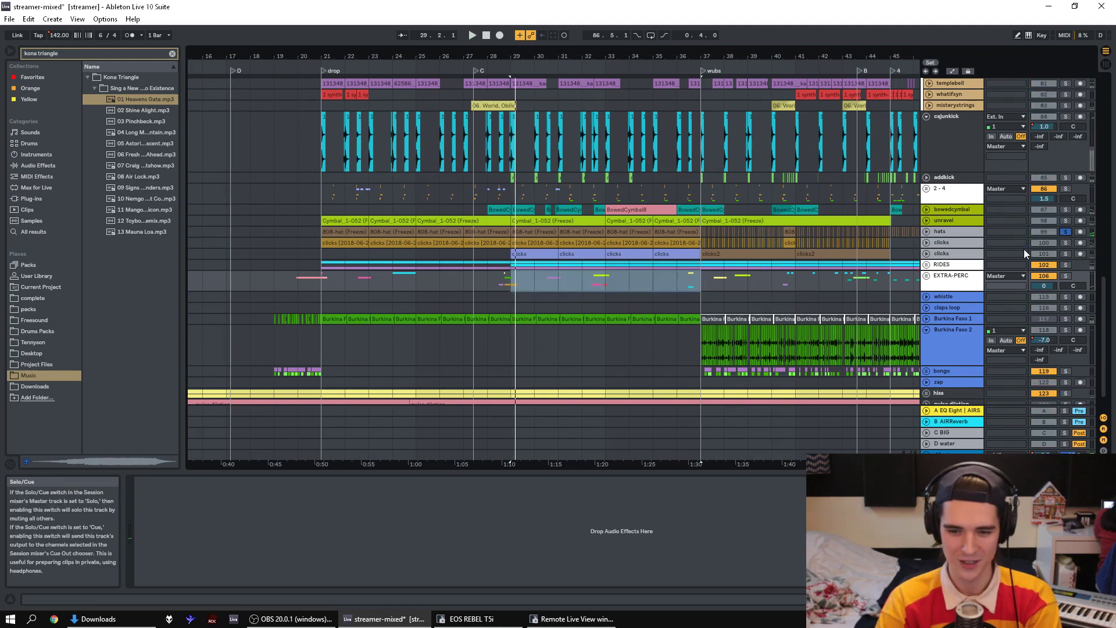
{"action": "left_click", "coordinate": [1066, 242], "text": "ctrl"}
{"action": "left_click", "coordinate": [1066, 253], "text": "ctrl"}
{"action": "key", "text": "space"}
{"action": "left_click", "coordinate": [1065, 253]}
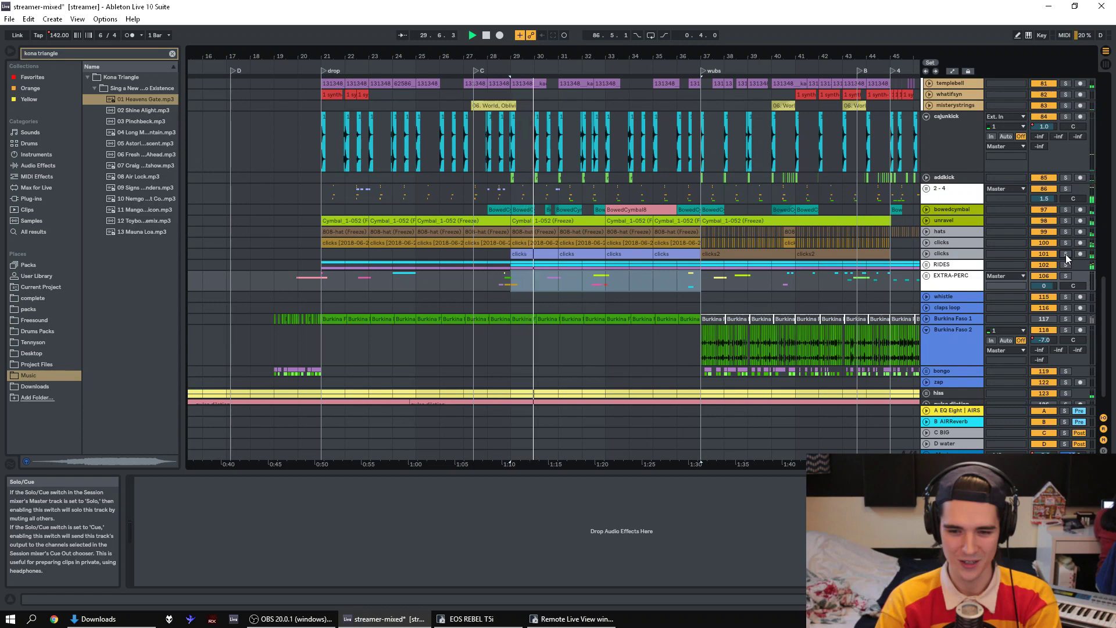
{"action": "key", "text": "space"}
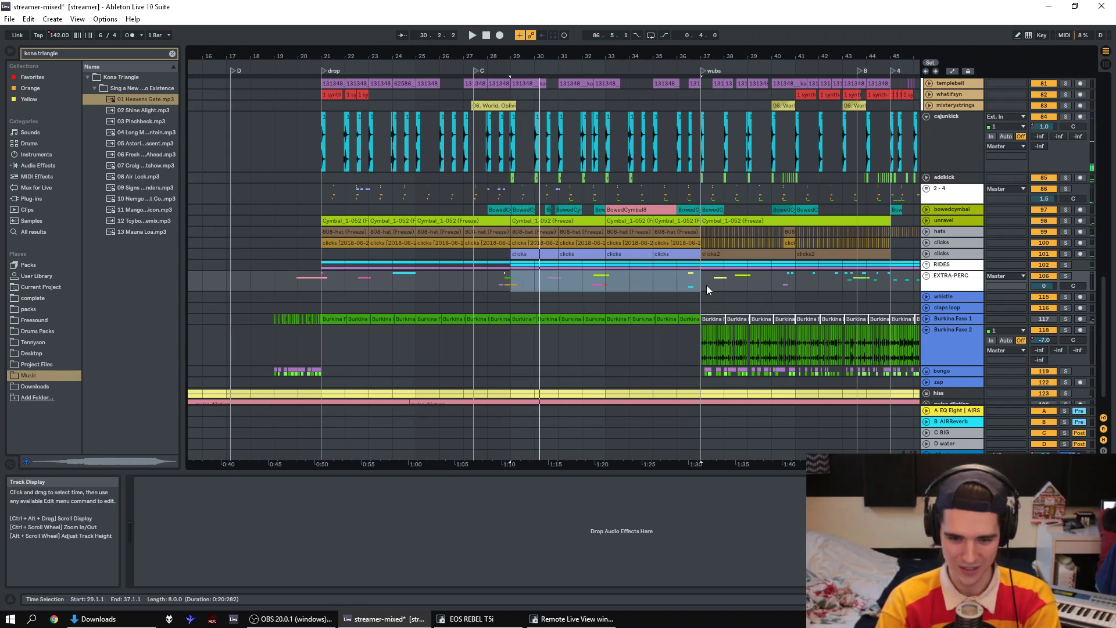
- Select bars 37 to 45 on the EXTRA-PERC group and play the full mix from the wubs marker
{"action": "left_click", "coordinate": [706, 284]}
{"action": "left_click_drag", "start_coordinate": [872, 283], "coordinate": [886, 284]}
{"action": "key", "text": "space"}
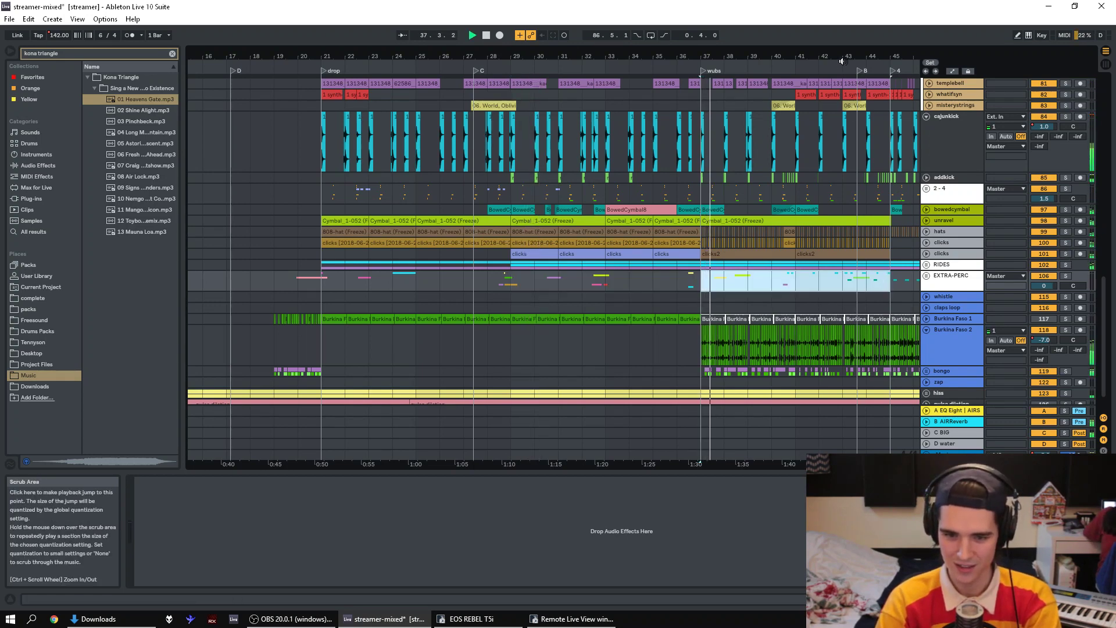
{"action": "left_click_drag", "start_coordinate": [841, 57], "coordinate": [745, 57]}
- Play the full mix from bar 29, and show the effects on the hats track and the first clicks track below it
{"action": "left_click", "coordinate": [435, 283]}
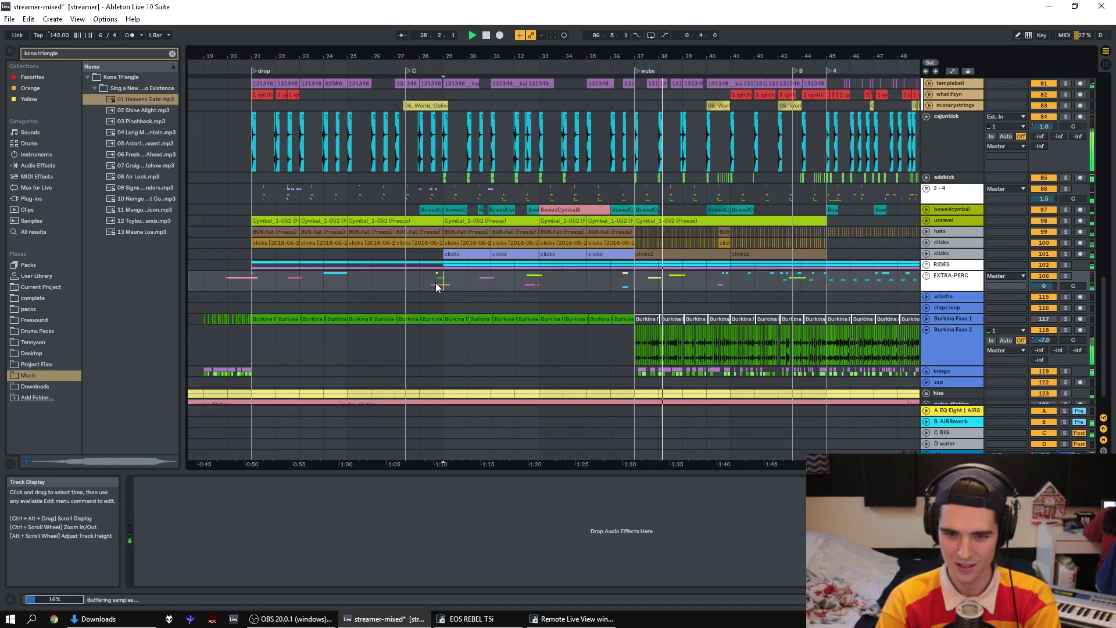
{"action": "left_click", "coordinate": [962, 232]}
{"action": "left_click", "coordinate": [962, 232]}
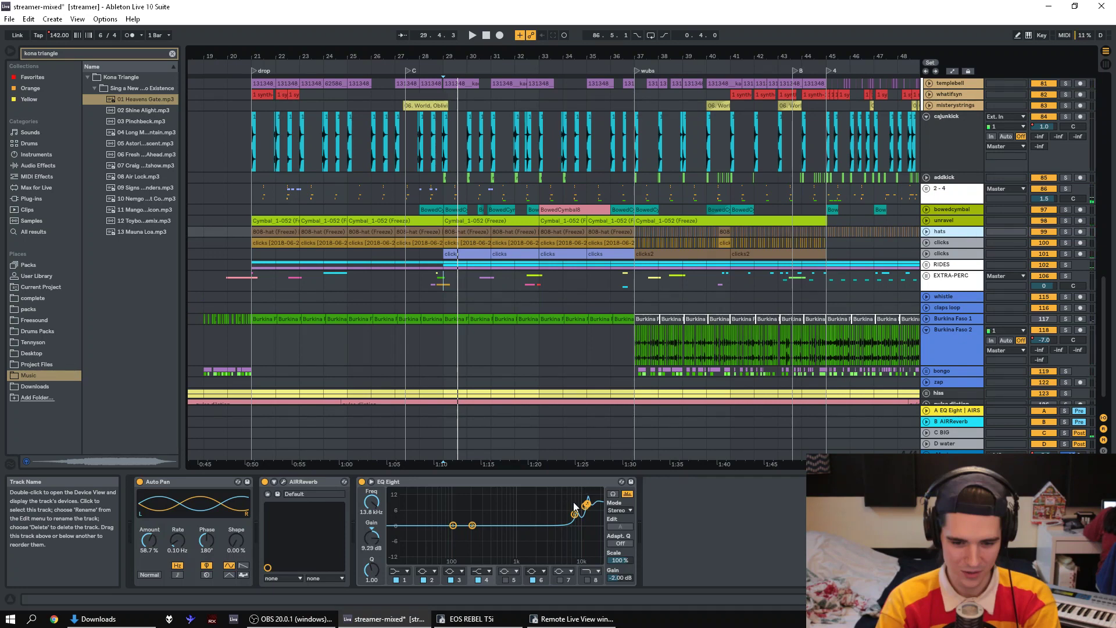
{"action": "key", "text": "Down"}
{"action": "key", "text": "Down"}
{"action": "key", "text": "Down"}
{"action": "key", "text": "Down"}
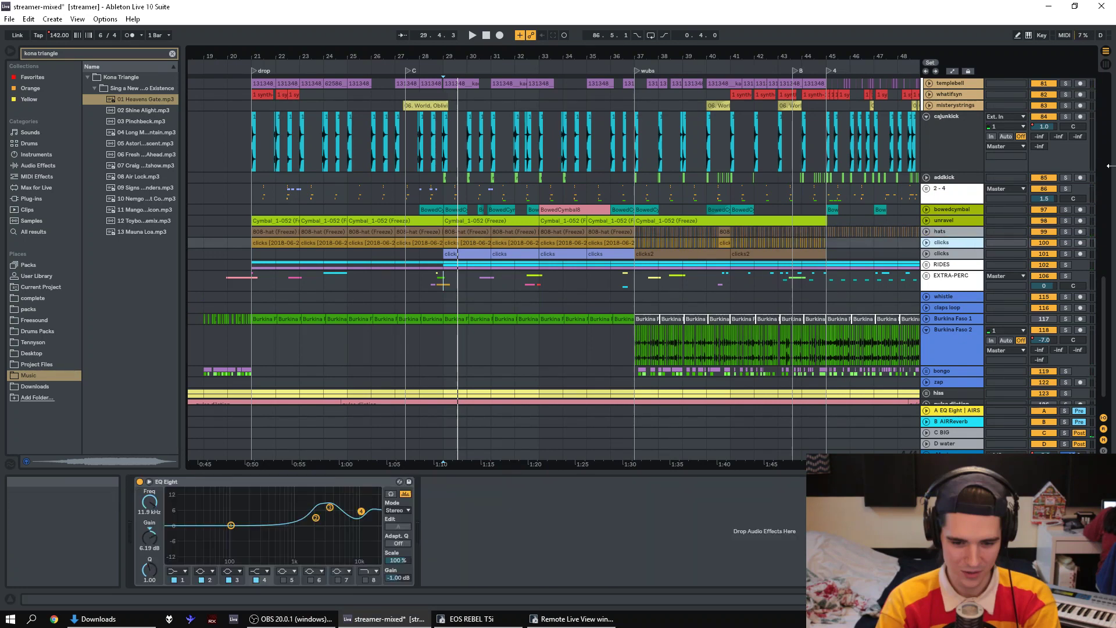
- Show the effects on the Burkina Faso 2 track, including an enlarged view of its first EQ Eight curve, and play from bar 29
{"action": "key", "text": "Down"}
{"action": "key", "text": "Down"}
{"action": "key", "text": "Down"}
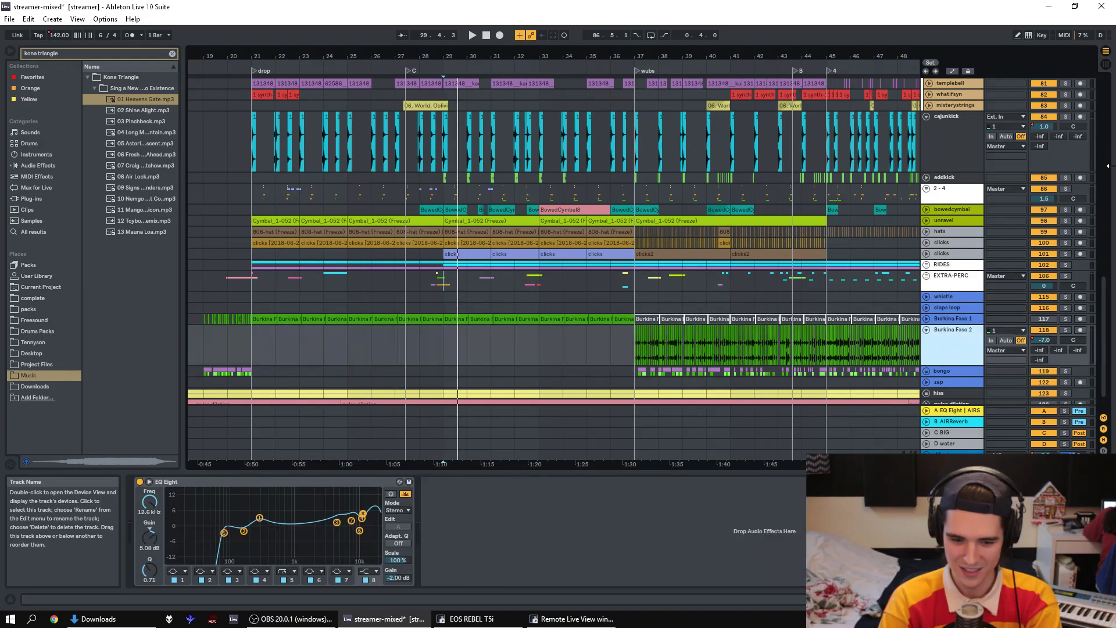
{"action": "key", "text": "Down"}
{"action": "key", "text": "Up"}
{"action": "left_click", "coordinate": [318, 497]}
{"action": "double_click", "coordinate": [317, 497]}
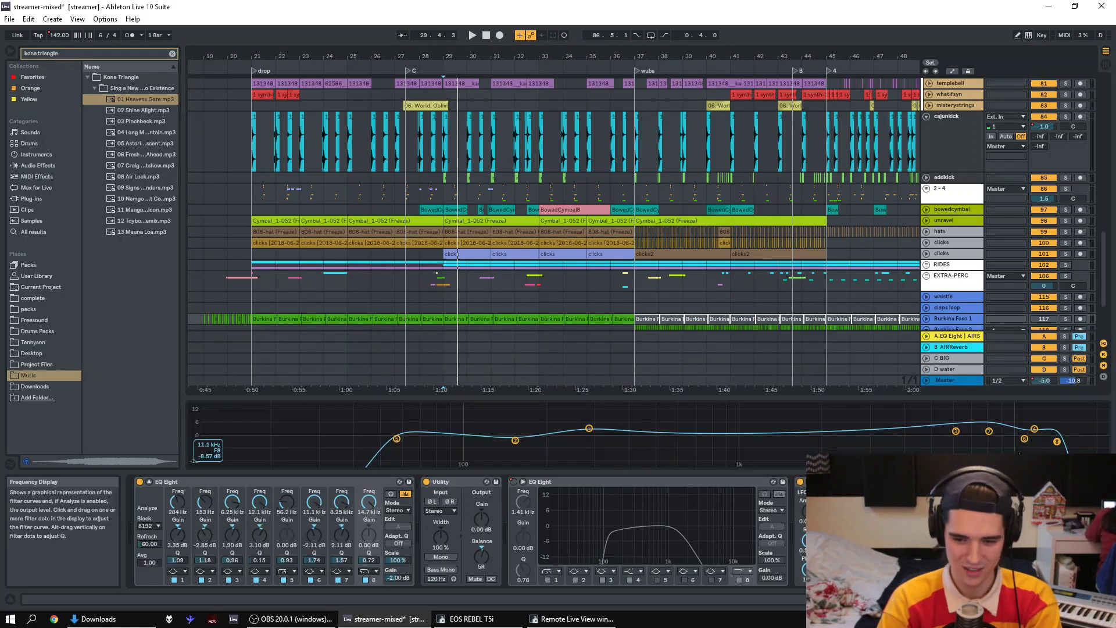
{"action": "double_click", "coordinate": [971, 460]}
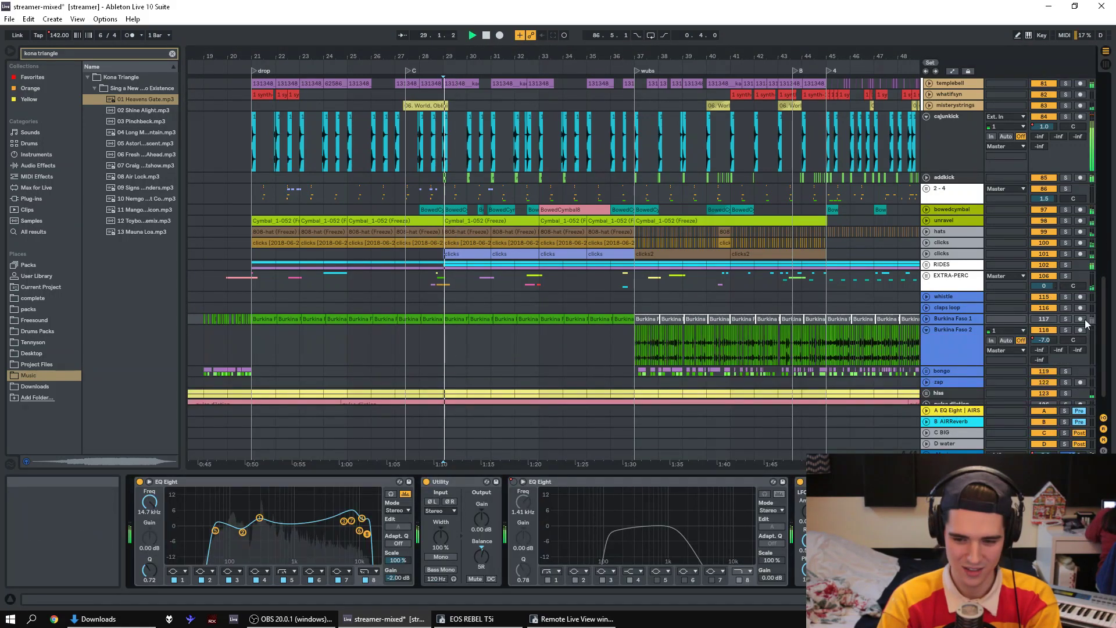
- Go through the effect chains track by track from the EXTRA-PERC group down to the Master
{"action": "left_click", "coordinate": [943, 287]}
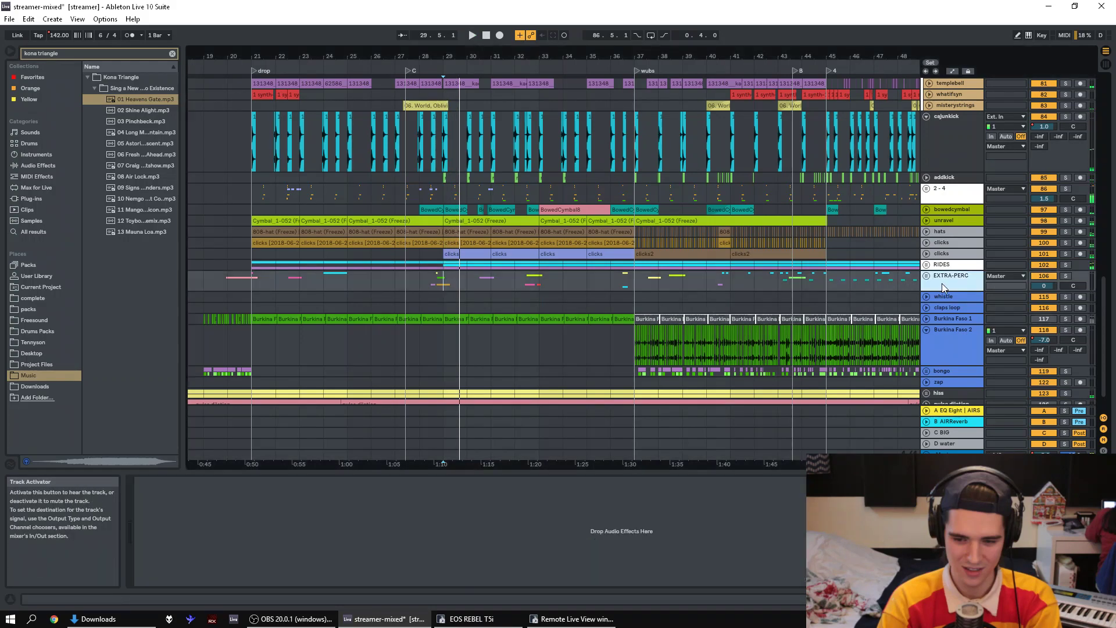
{"action": "key", "text": "Down"}
{"action": "key", "text": "Down"}
{"action": "key", "text": "Down"}
{"action": "key", "text": "Down"}
{"action": "key", "text": "Down"}
{"action": "key", "text": "Down"}
{"action": "key", "text": "Down"}
{"action": "key", "text": "Down"}
{"action": "key", "text": "Down"}
{"action": "key", "text": "Down"}
{"action": "key", "text": "Down"}
{"action": "key", "text": "Down"}
{"action": "key", "text": "Down"}
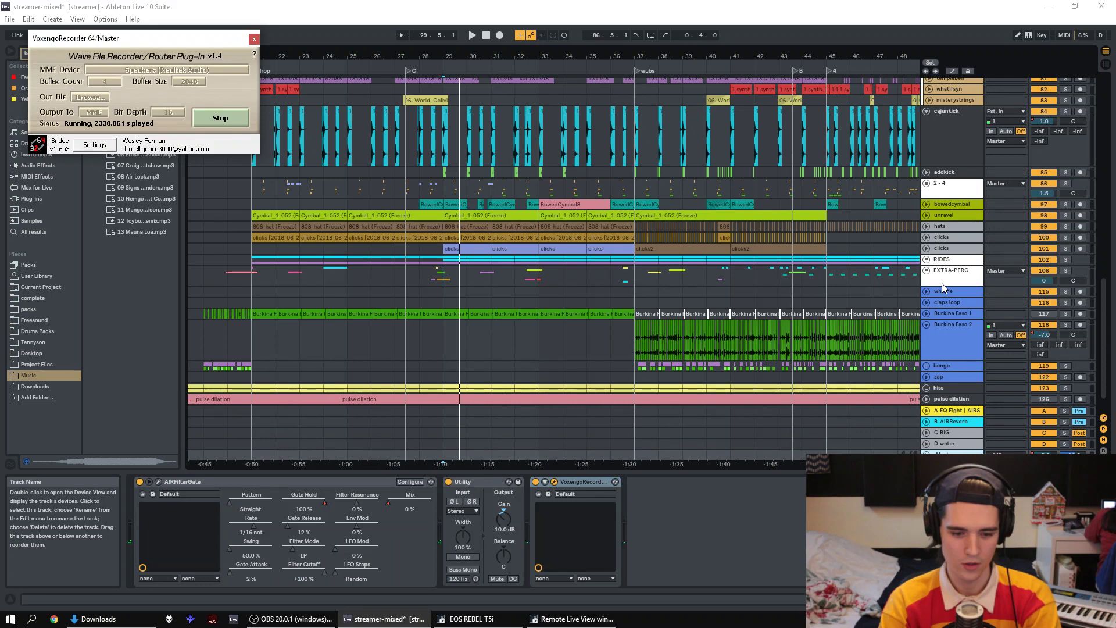
- Go through the effect chains track by track from the RIDES group up to the nordbell track
{"action": "left_click", "coordinate": [953, 264]}
{"action": "key", "text": "Up"}
{"action": "key", "text": "Up"}
{"action": "key", "text": "Up"}
{"action": "key", "text": "Up"}
{"action": "key", "text": "Up"}
{"action": "key", "text": "Up"}
{"action": "key", "text": "Up"}
{"action": "key", "text": "Up"}
{"action": "key", "text": "Up"}
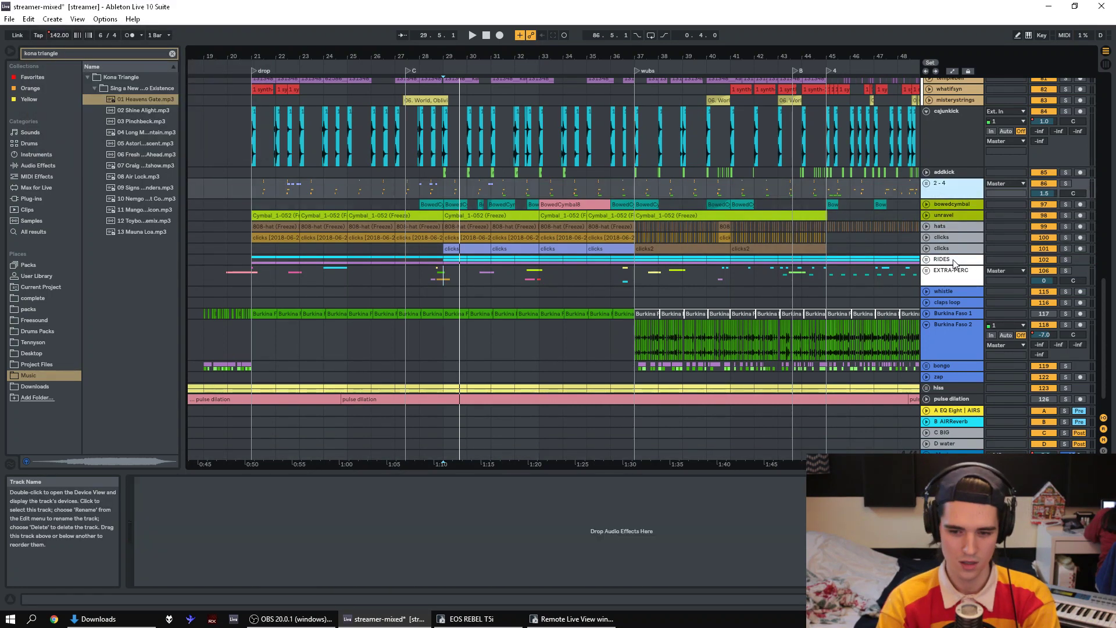
{"action": "key", "text": "Up"}
{"action": "key", "text": "Up"}
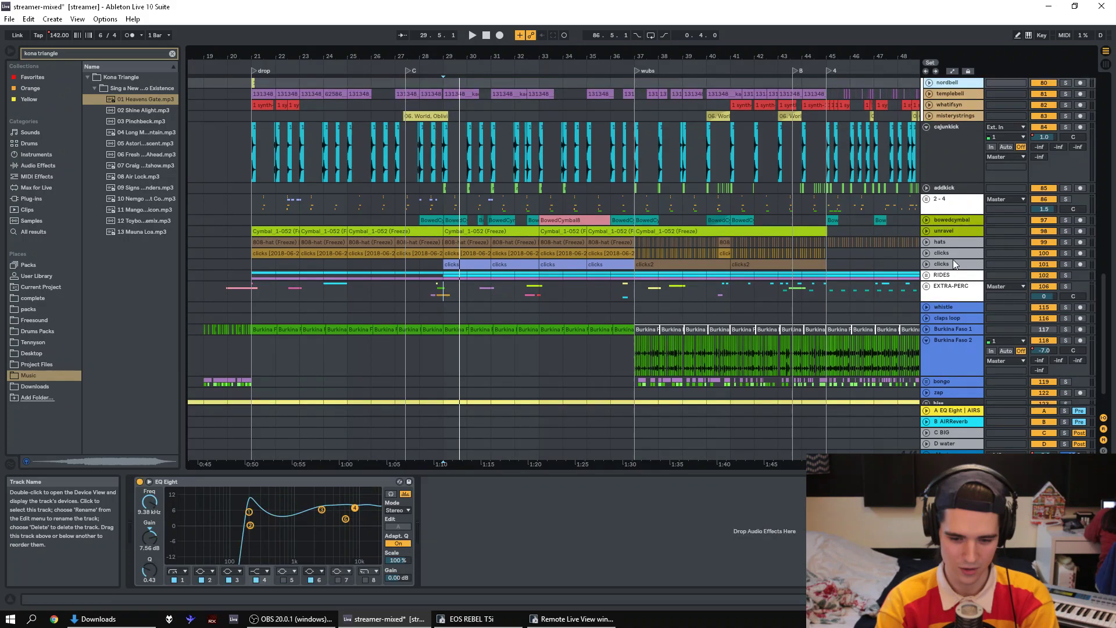
- Show the cajunkick track's effects and audition cajunkick, addkick and the 2 - 4 group soloed from bar 29
{"action": "key", "text": "space"}
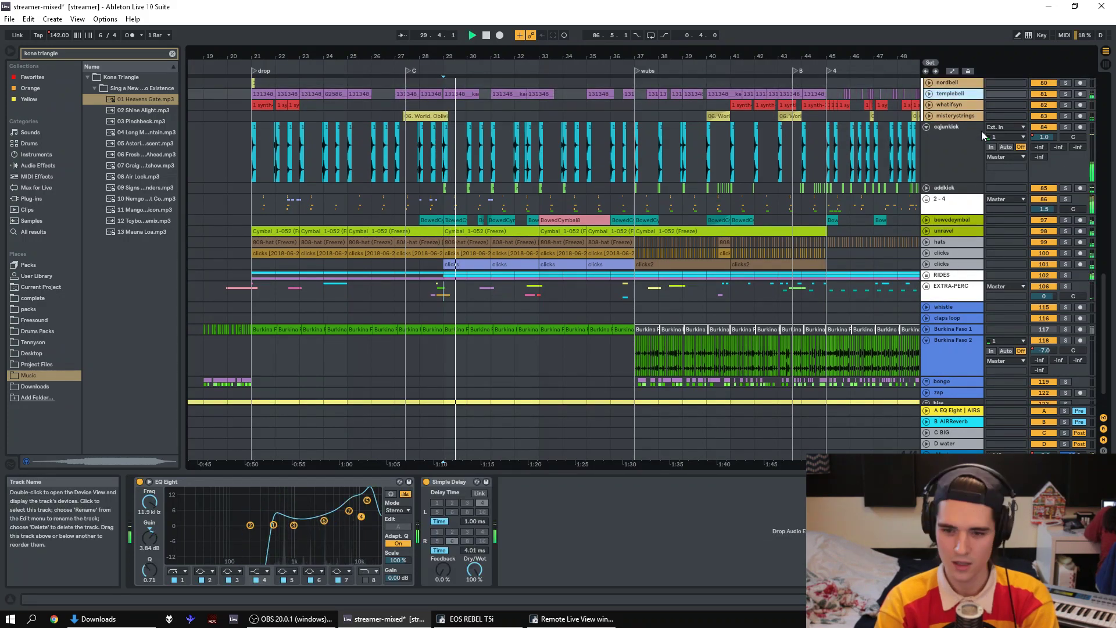
{"action": "left_click", "coordinate": [968, 145]}
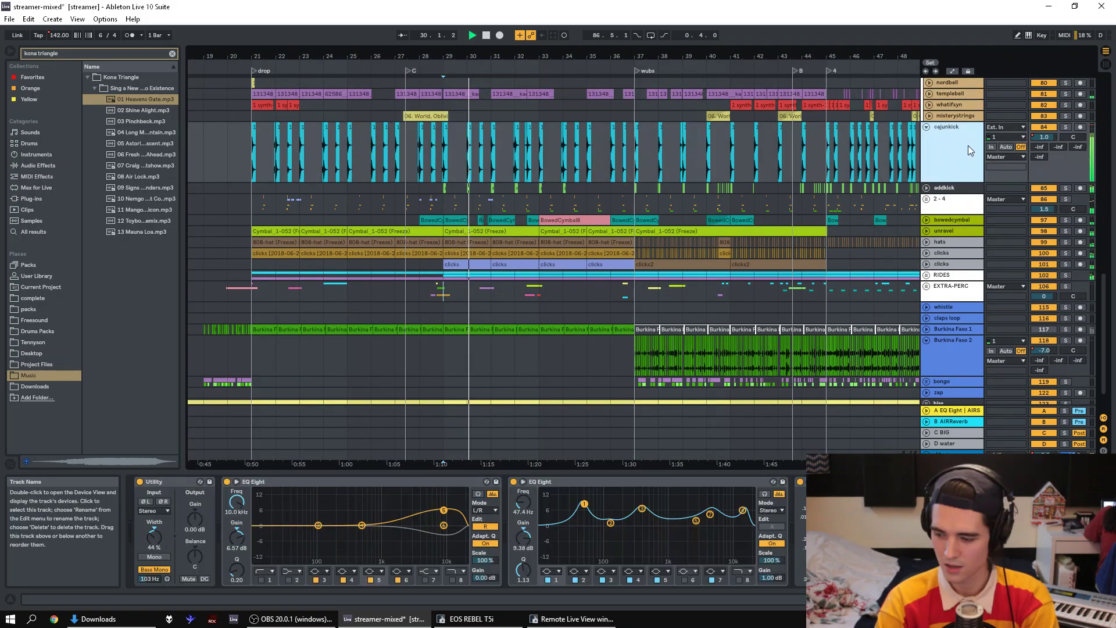
{"action": "left_click", "coordinate": [1065, 127]}
{"action": "left_click", "coordinate": [1065, 188], "text": "ctrl"}
{"action": "left_click", "coordinate": [1066, 199], "text": "ctrl"}
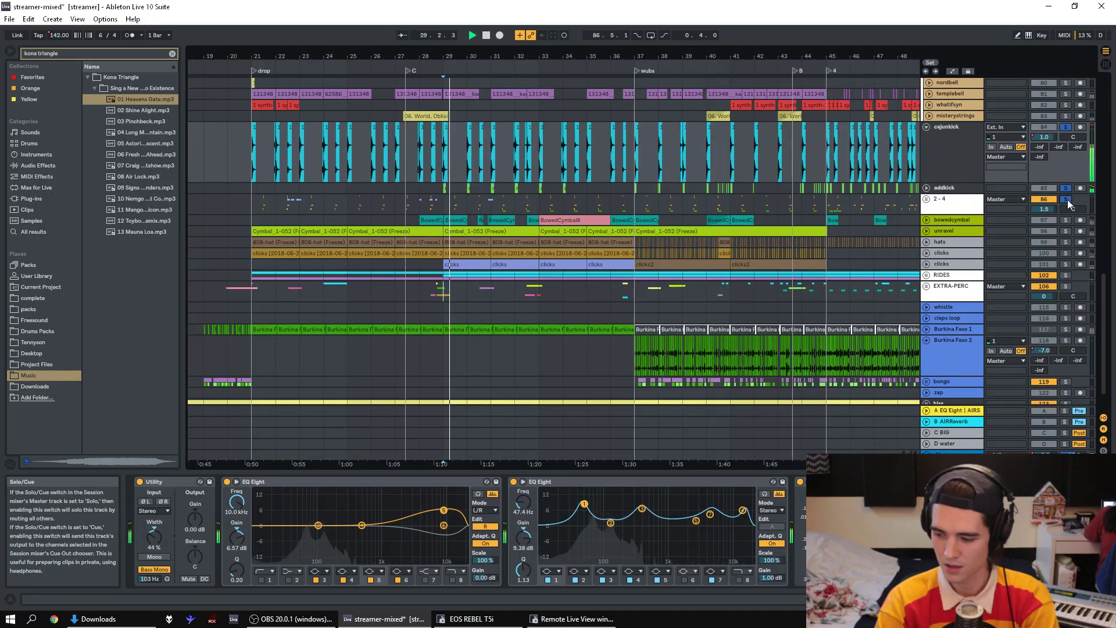
- Unfold the 2 - 4 group and audition the first cajunkick clip at the drop, showing its sample and the track's effects
{"action": "left_click", "coordinate": [926, 199]}
{"action": "key", "text": "space"}
{"action": "left_click_drag", "start_coordinate": [250, 56], "coordinate": [250, 151]}
{"action": "double_click", "coordinate": [290, 141]}
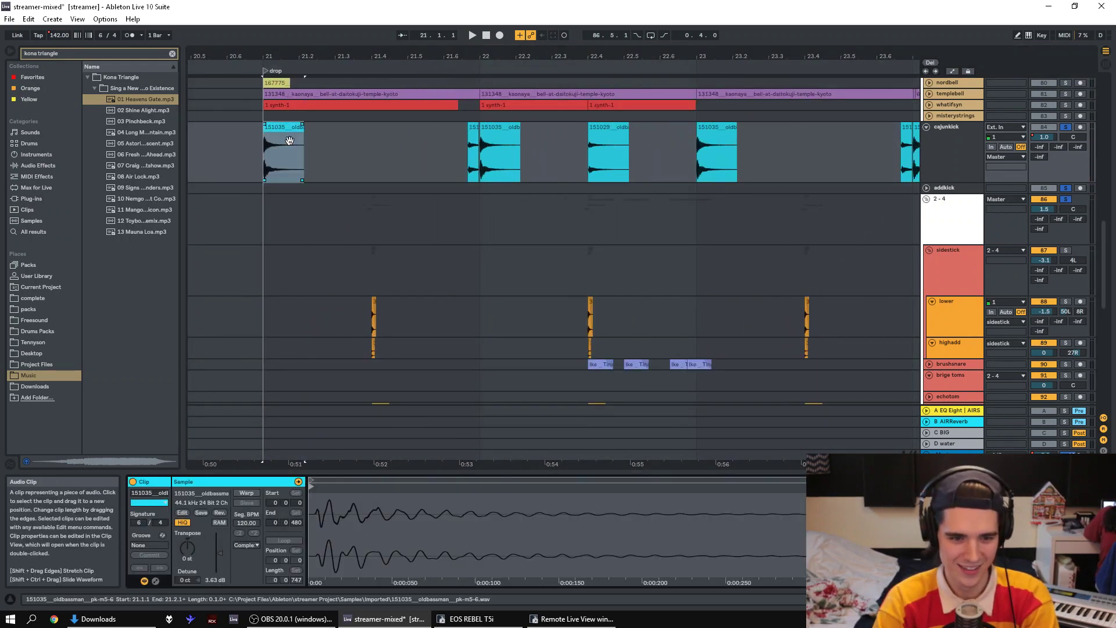
{"action": "key", "text": "space"}
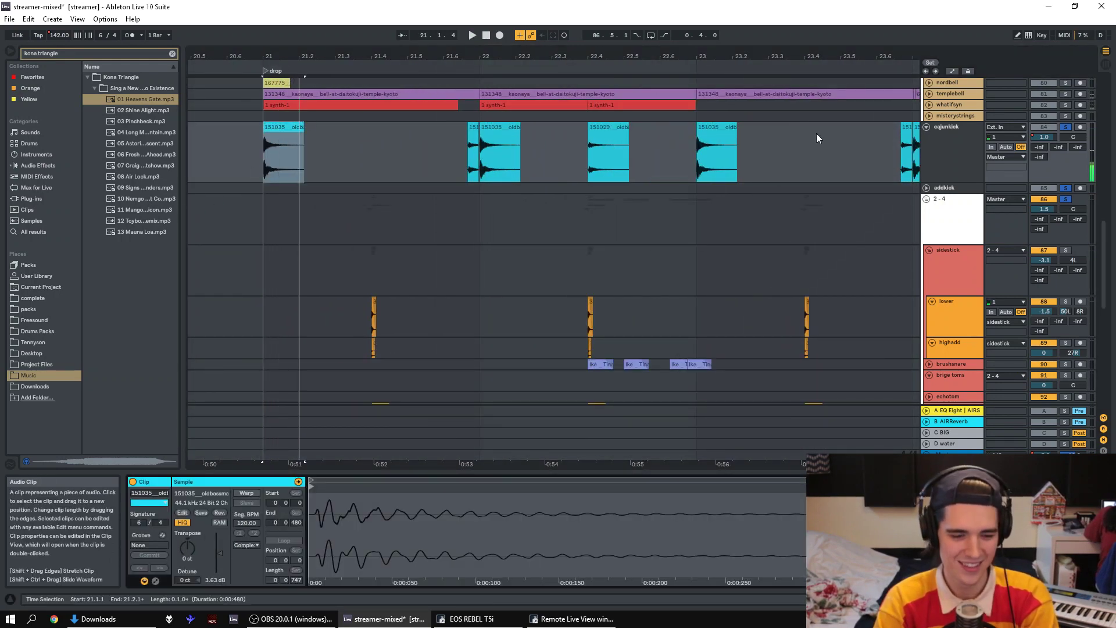
{"action": "left_click", "coordinate": [940, 142]}
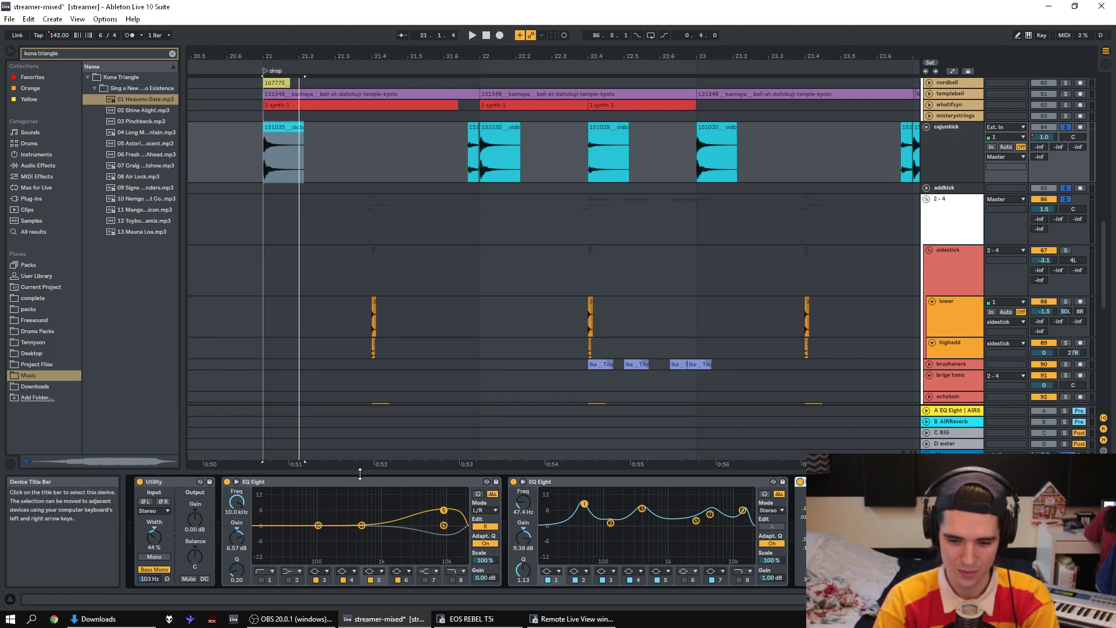
- Group all of the cajunkick track's effects into one Audio Effect Rack and turn the rack off
{"action": "left_click", "coordinate": [265, 482]}
{"action": "key", "text": "ctrl+a"}
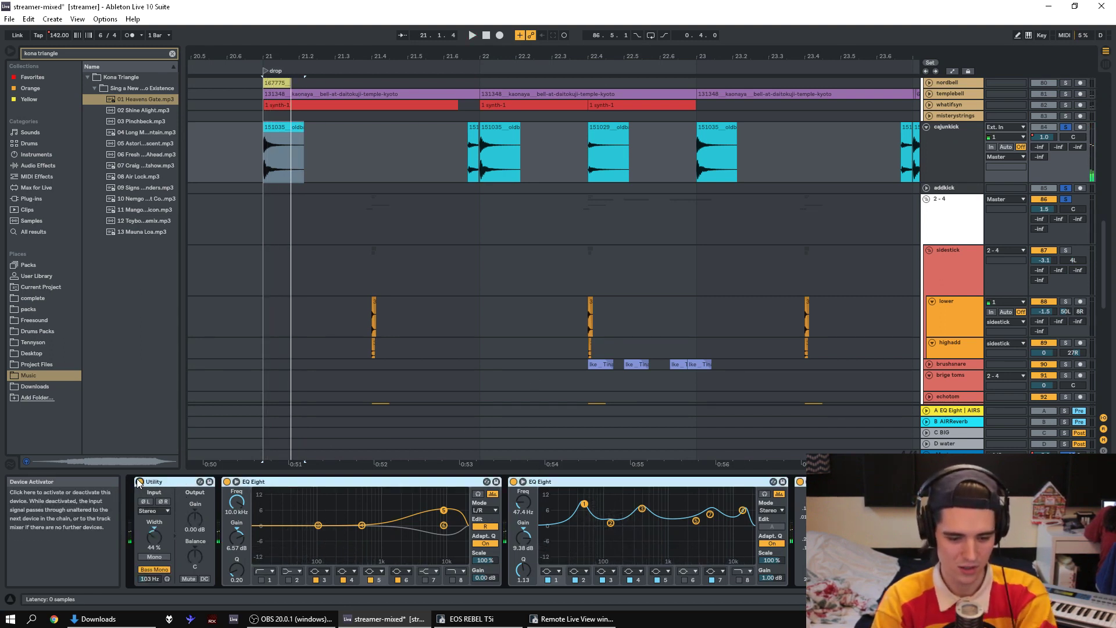
{"action": "key", "text": "ctrl+g"}
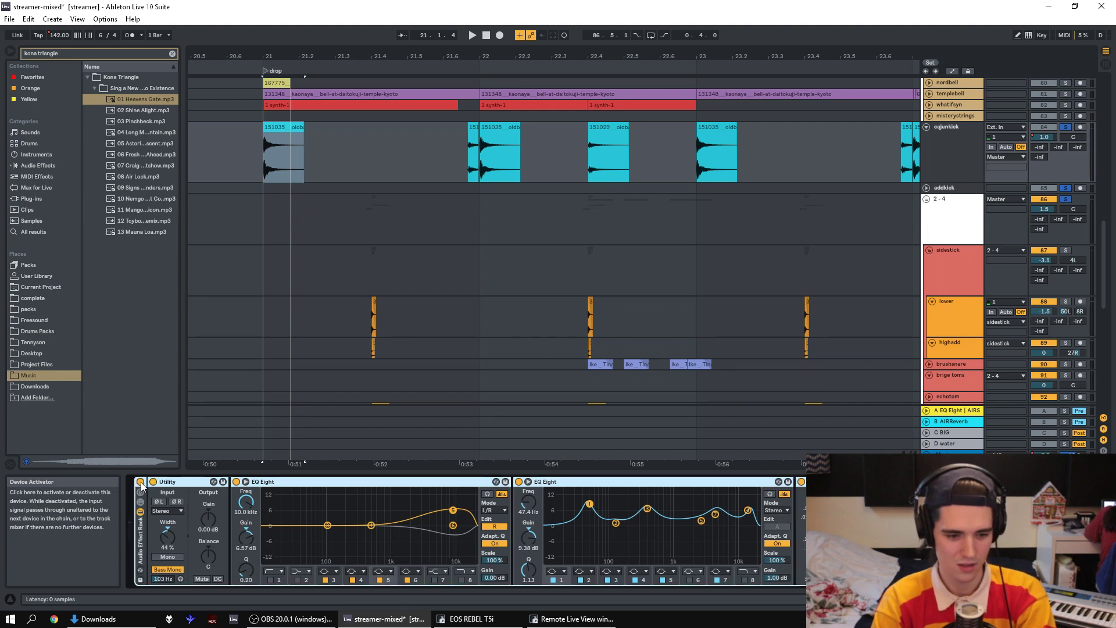
{"action": "left_click", "coordinate": [141, 483]}
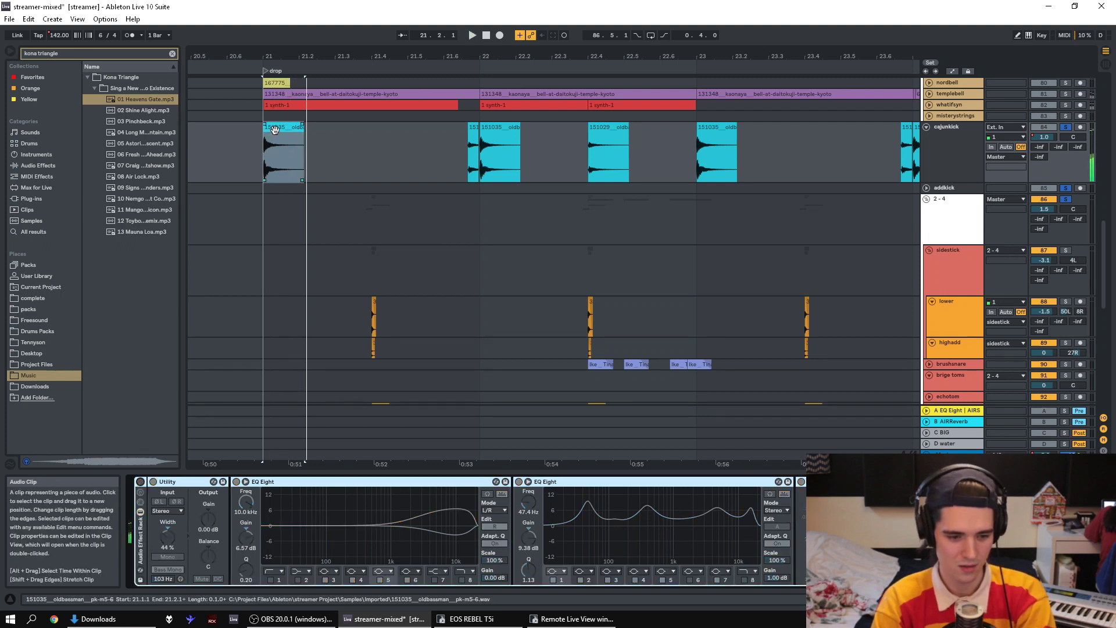
- Audition the first cajunkick clip with the rack off, turn the rack back on, and play from bar 21 for comparison
{"action": "key", "text": "shift+Tab"}
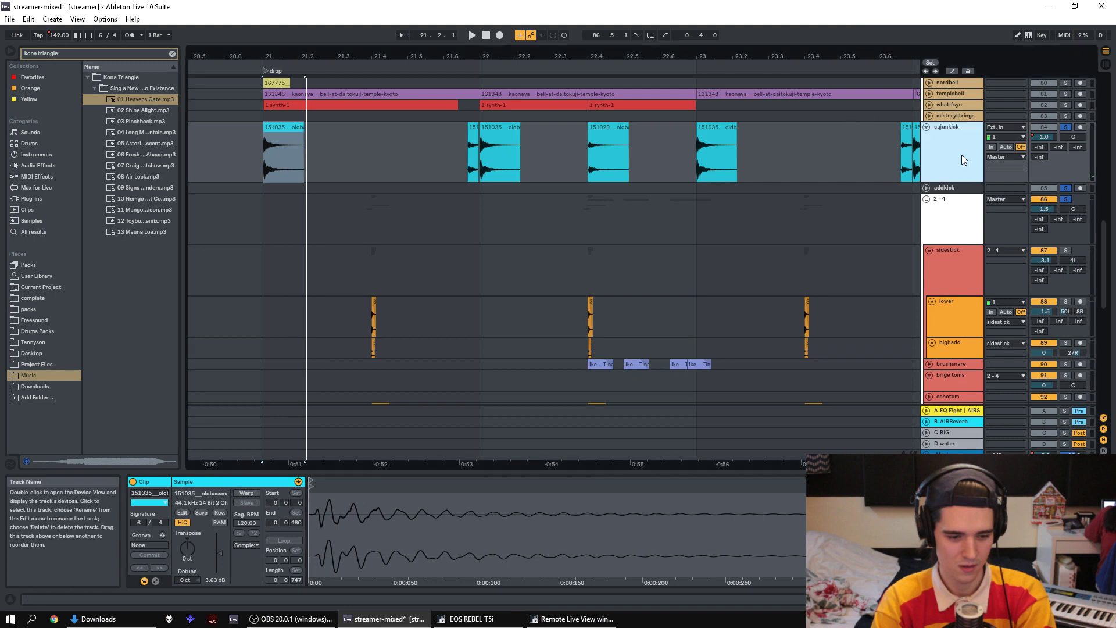
{"action": "key", "text": "shift+Tab"}
{"action": "key", "text": "space"}
{"action": "key", "text": "space"}
{"action": "key", "text": "space"}
{"action": "key", "text": "space"}
{"action": "left_click", "coordinate": [140, 482]}
{"action": "key", "text": "space"}
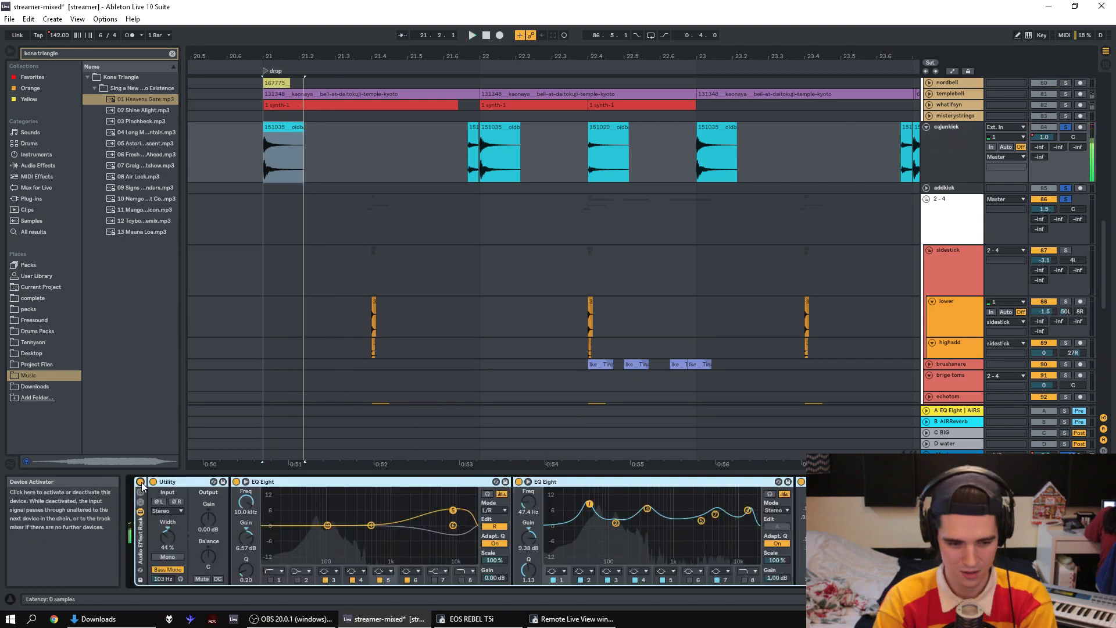
{"action": "key", "text": "space"}
{"action": "key", "text": "space"}
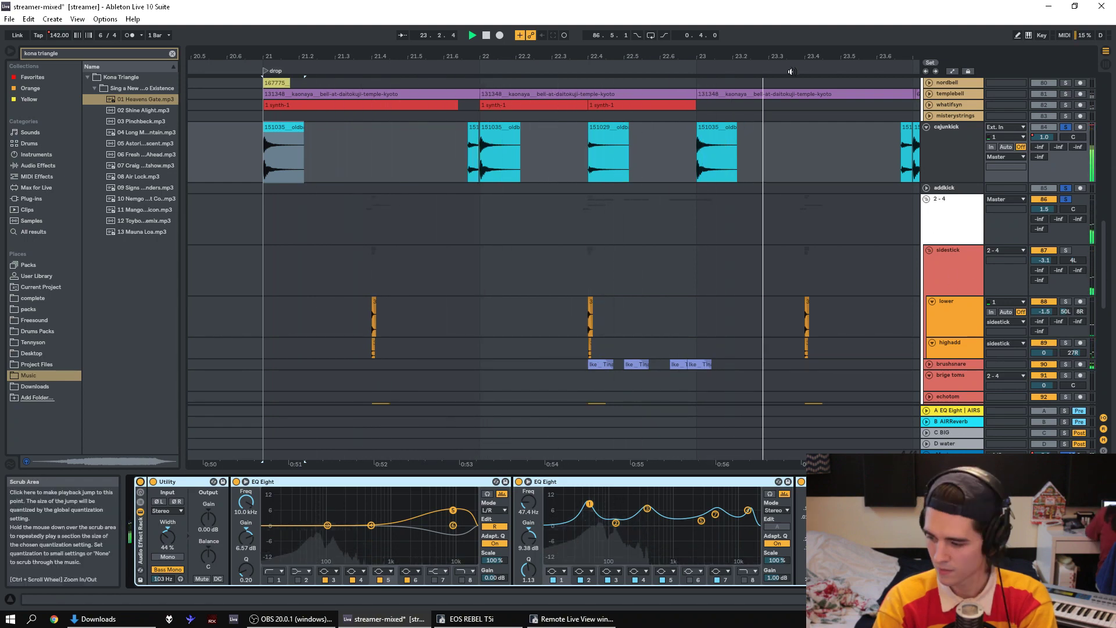
- Clear the kick and 2 - 4 solos and audition the sidestick group soloed from just before its second hit in bar 22
{"action": "left_click_drag", "start_coordinate": [772, 56], "coordinate": [569, 26]}
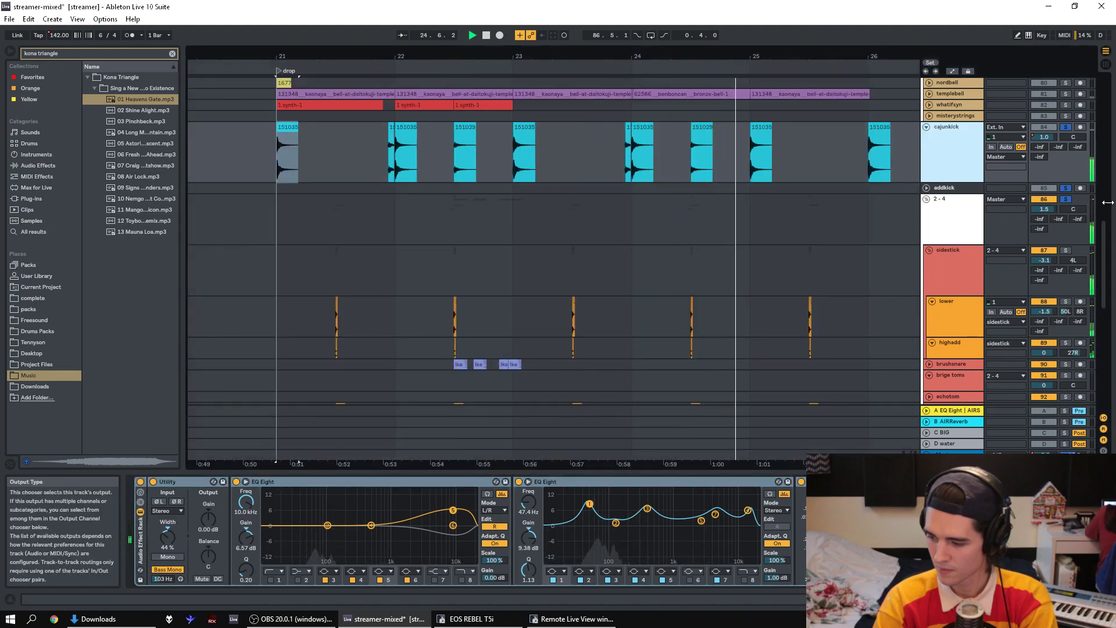
{"action": "scroll", "coordinate": [1096, 295], "scroll_direction": "down", "scroll_amount": 5}
{"action": "scroll", "coordinate": [1096, 295], "scroll_direction": "up", "scroll_amount": 1}
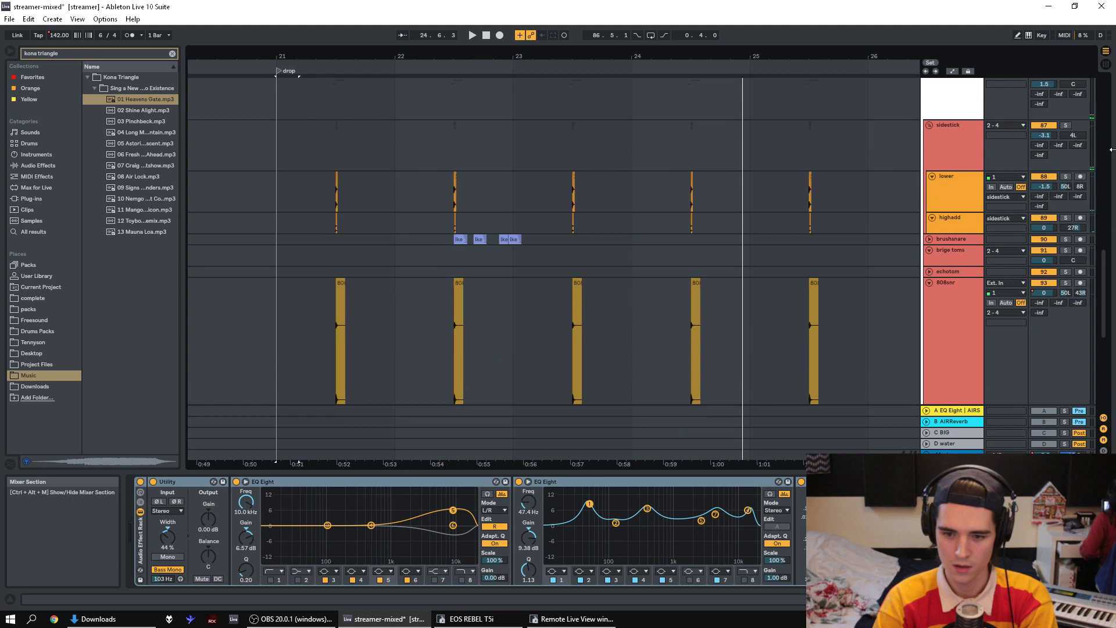
{"action": "scroll", "coordinate": [1102, 267], "scroll_direction": "up", "scroll_amount": 4}
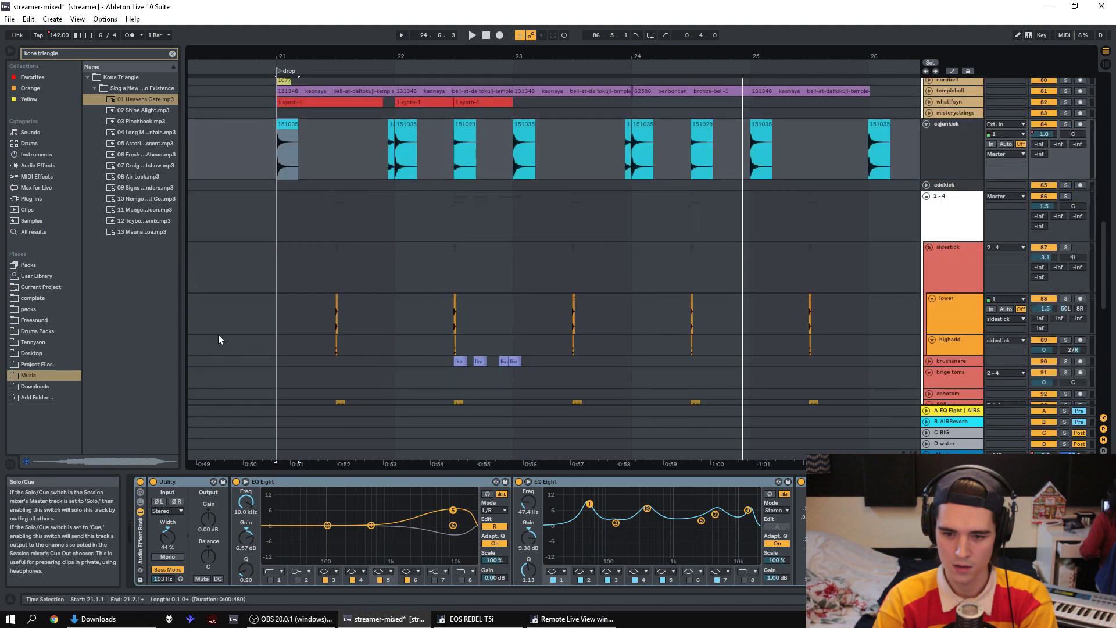
{"action": "left_click", "coordinate": [339, 328]}
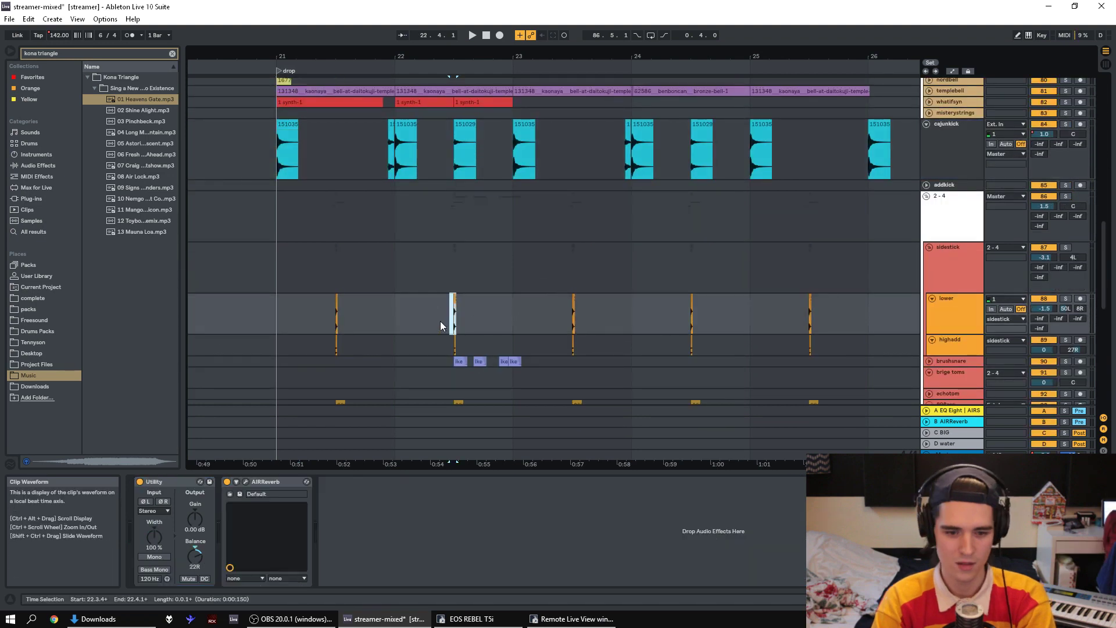
{"action": "left_click_drag", "start_coordinate": [440, 321], "coordinate": [457, 321]}
{"action": "key", "text": "space"}
{"action": "left_click", "coordinate": [1067, 249]}
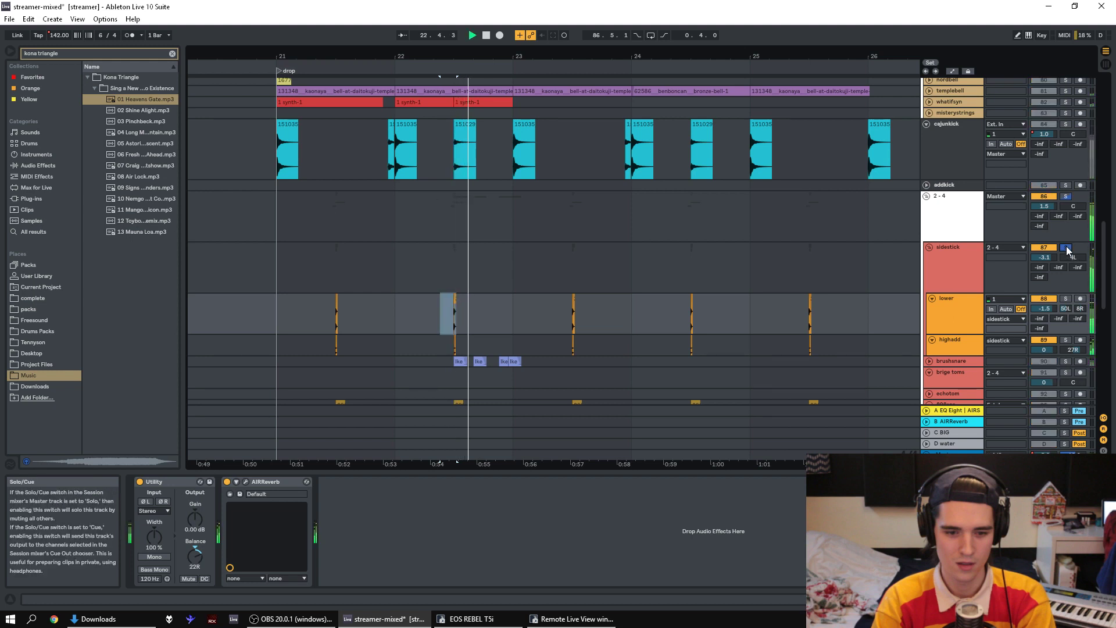
- Select from the first sidestick hit in bar 21 to bar 22 across the lower and highadd tracks, and play it soloed
{"action": "left_click_drag", "start_coordinate": [394, 298], "coordinate": [333, 344]}
{"action": "left_click_drag", "start_coordinate": [344, 57], "coordinate": [344, 81]}
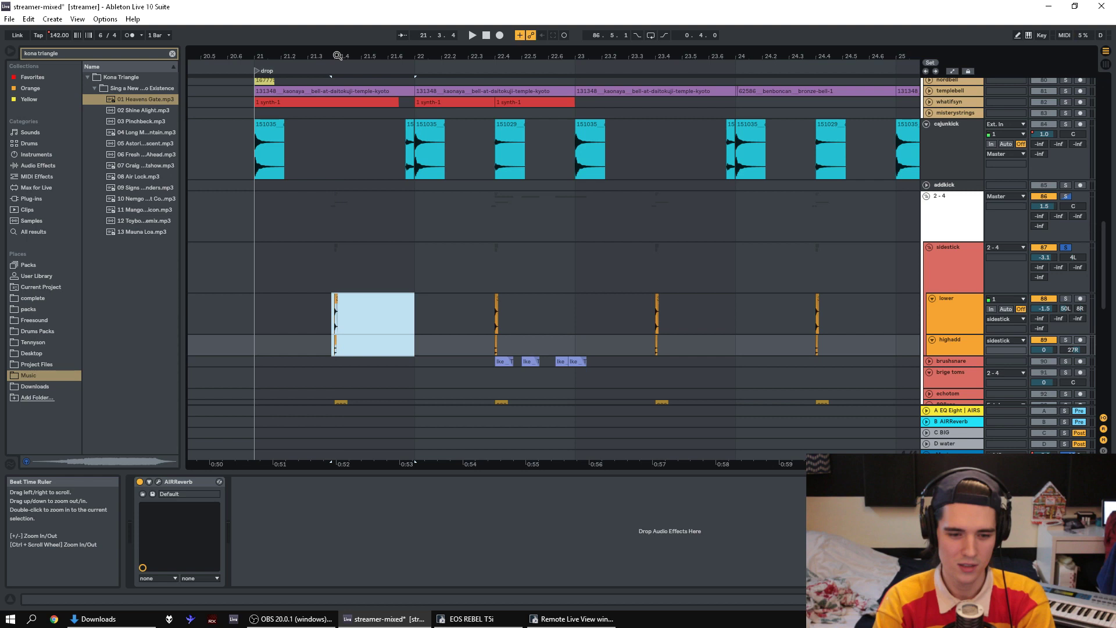
{"action": "key", "text": "space"}
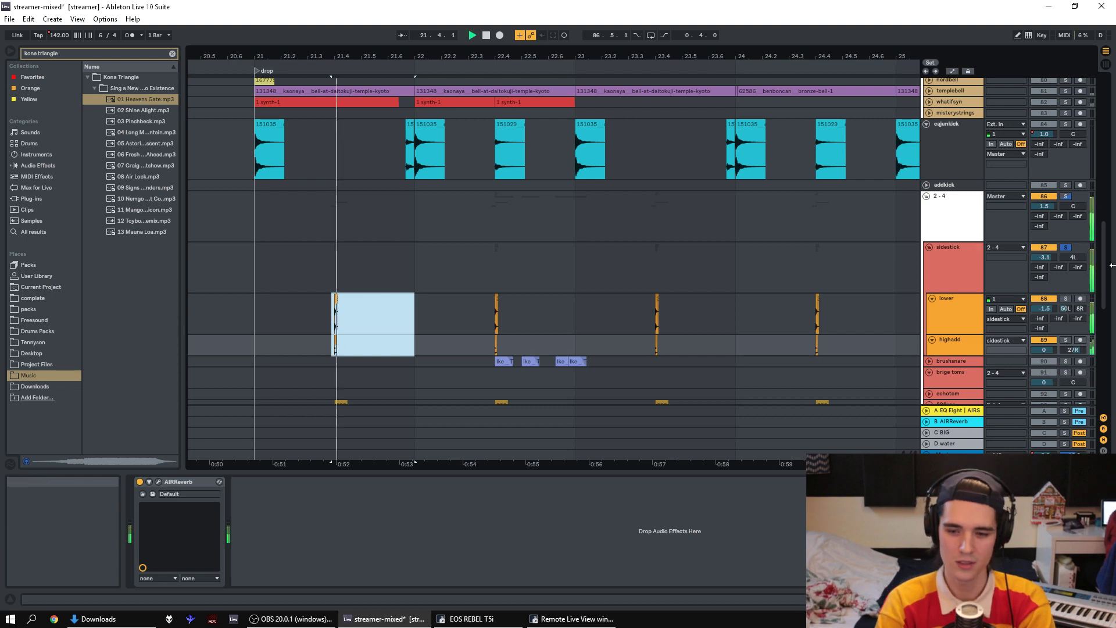
{"action": "scroll", "coordinate": [1110, 291], "scroll_direction": "down", "scroll_amount": 3}
{"action": "scroll", "coordinate": [1110, 290], "scroll_direction": "up", "scroll_amount": 1}
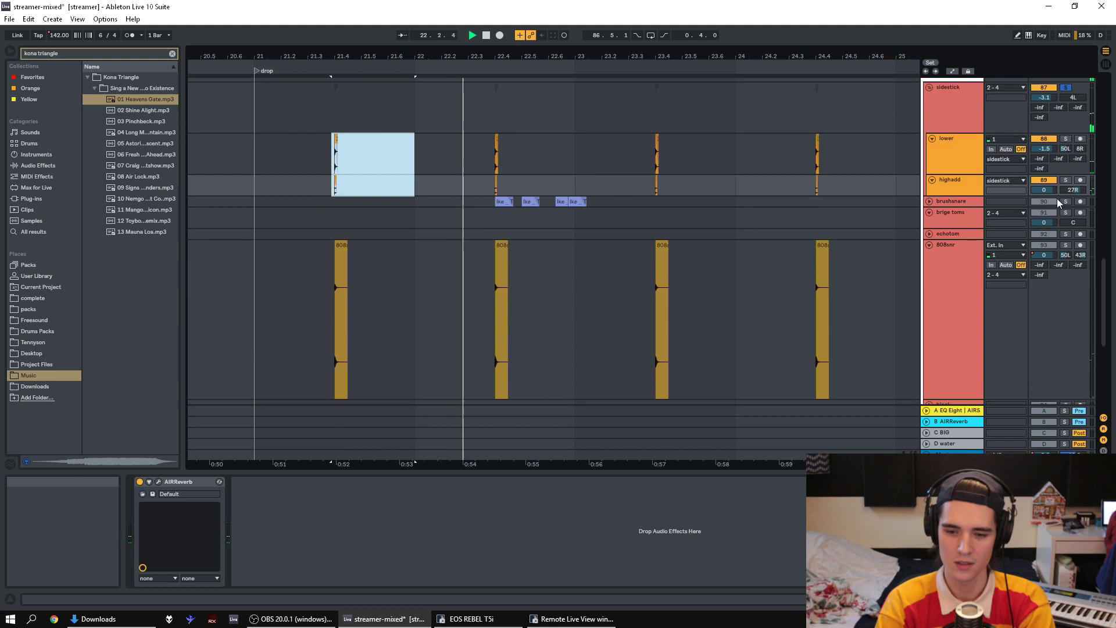
- Add the 808snr and brushsnare tracks to the soloed sidestick and listen to them together
{"action": "left_click", "coordinate": [1066, 245]}
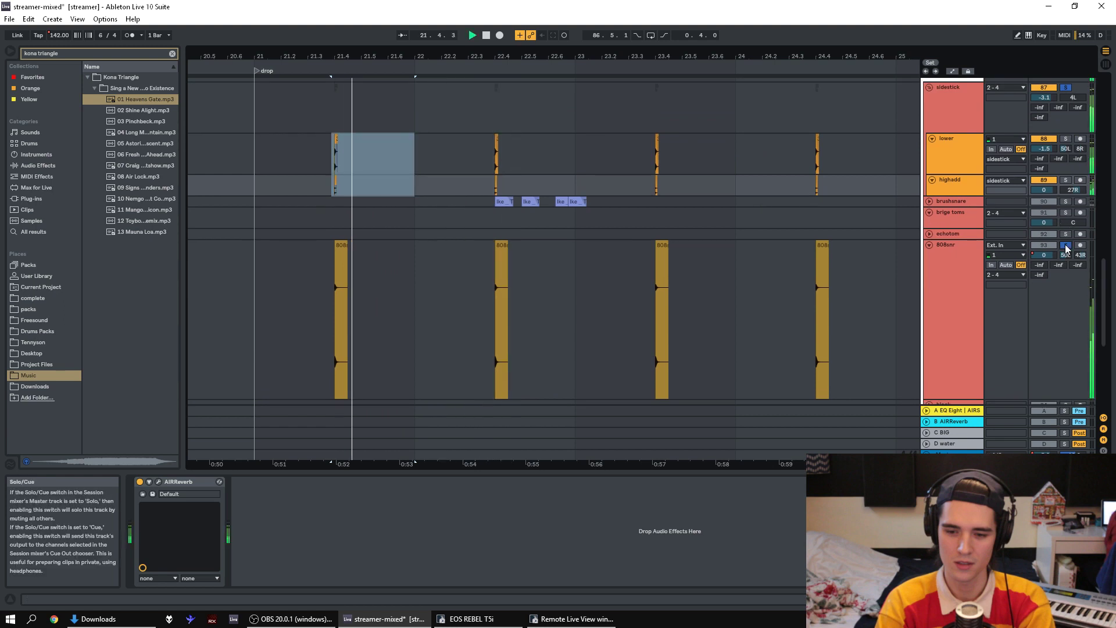
{"action": "left_click", "coordinate": [1066, 201]}
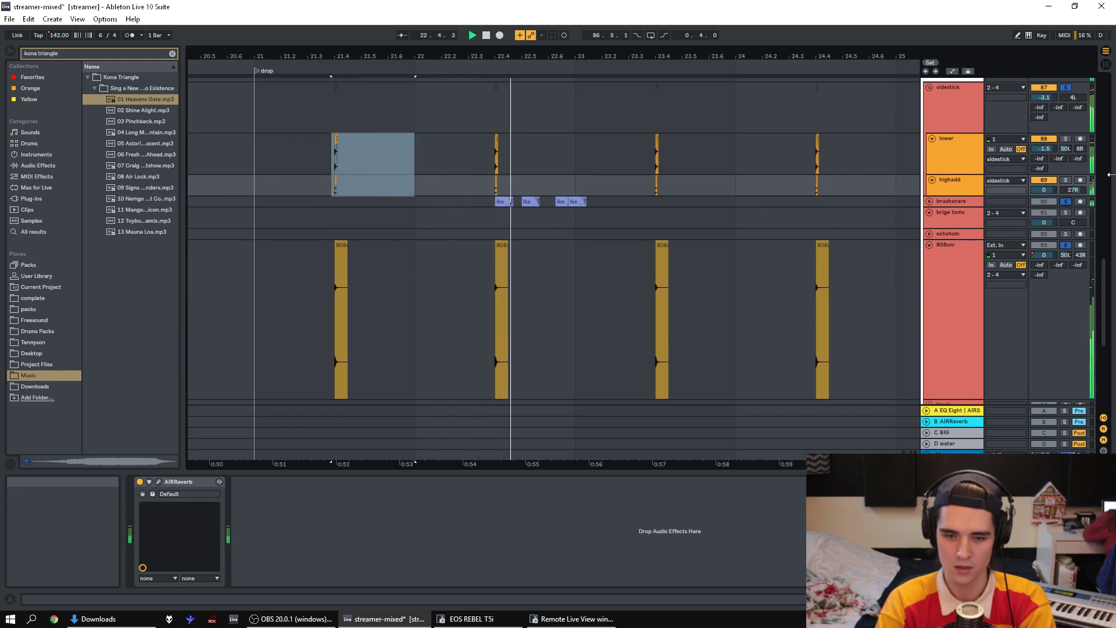
{"action": "mouse_move", "coordinate": [1105, 286]}
{"action": "left_mouse_down"}
{"action": "mouse_move", "coordinate": [1107, 337]}
{"action": "mouse_move", "coordinate": [1107, 296]}
{"action": "left_mouse_up"}
{"action": "key", "text": "space"}
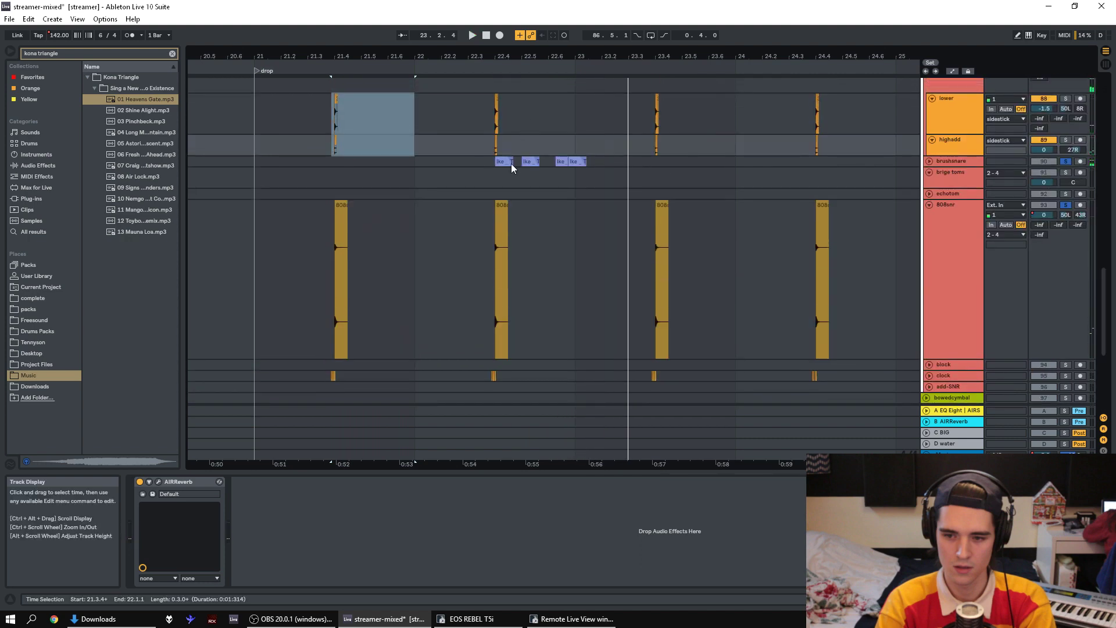
- Show the brushsnare track's effects and play the track soloed alone from just before its first clip
{"action": "left_click", "coordinate": [487, 163]}
{"action": "key", "text": "space"}
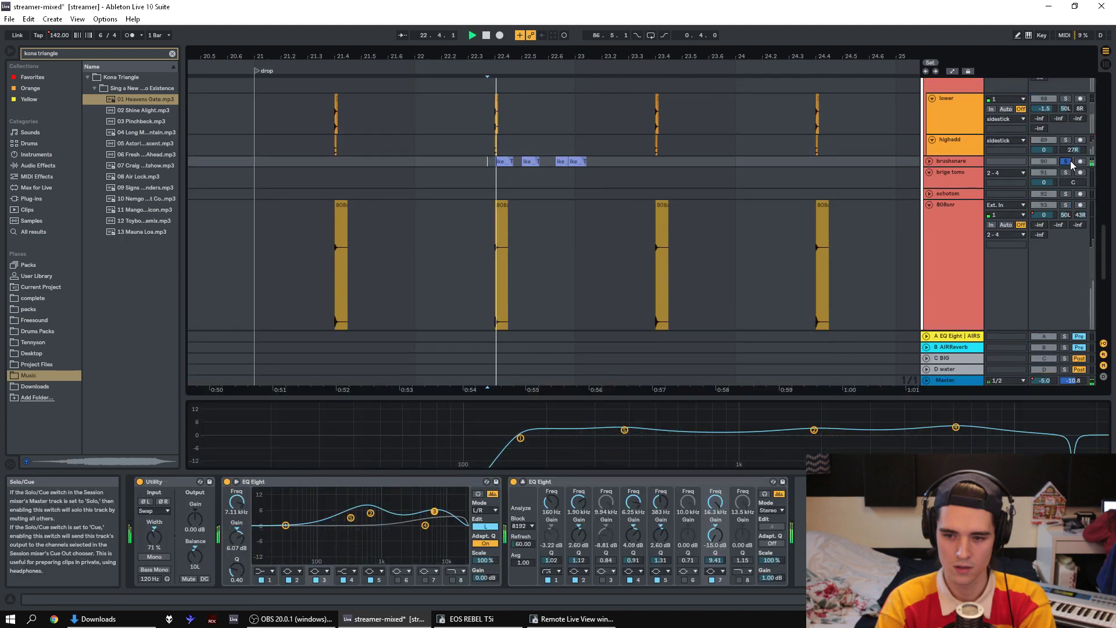
{"action": "left_click", "coordinate": [1070, 162]}
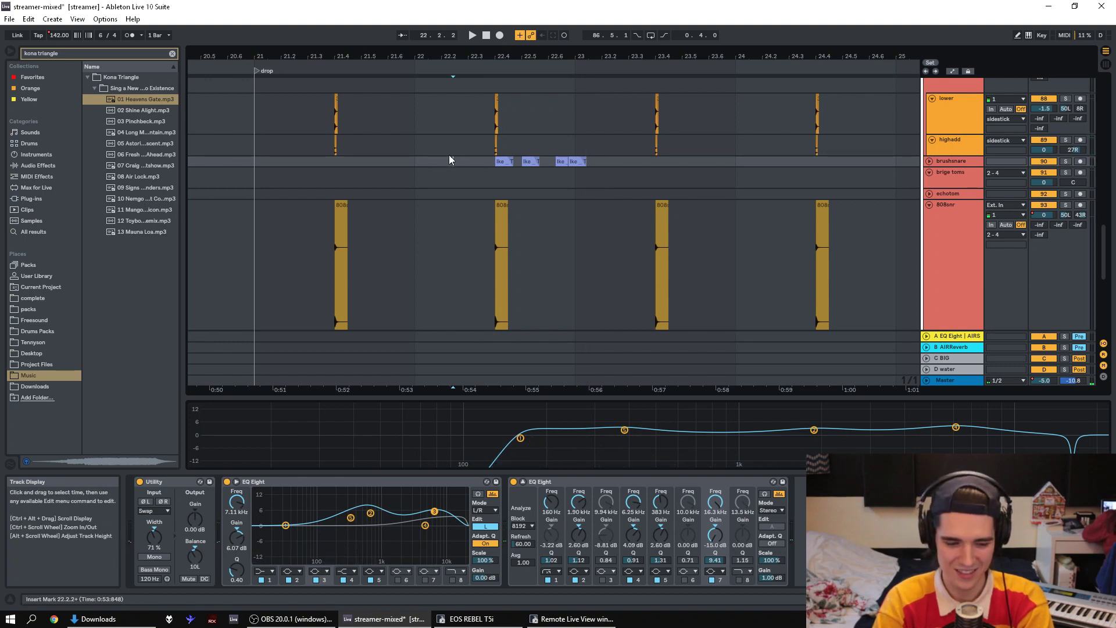
- Play the full mix without solos from bar 22.2 and show the remaining snare tracks below 808snr
{"action": "key", "text": "space"}
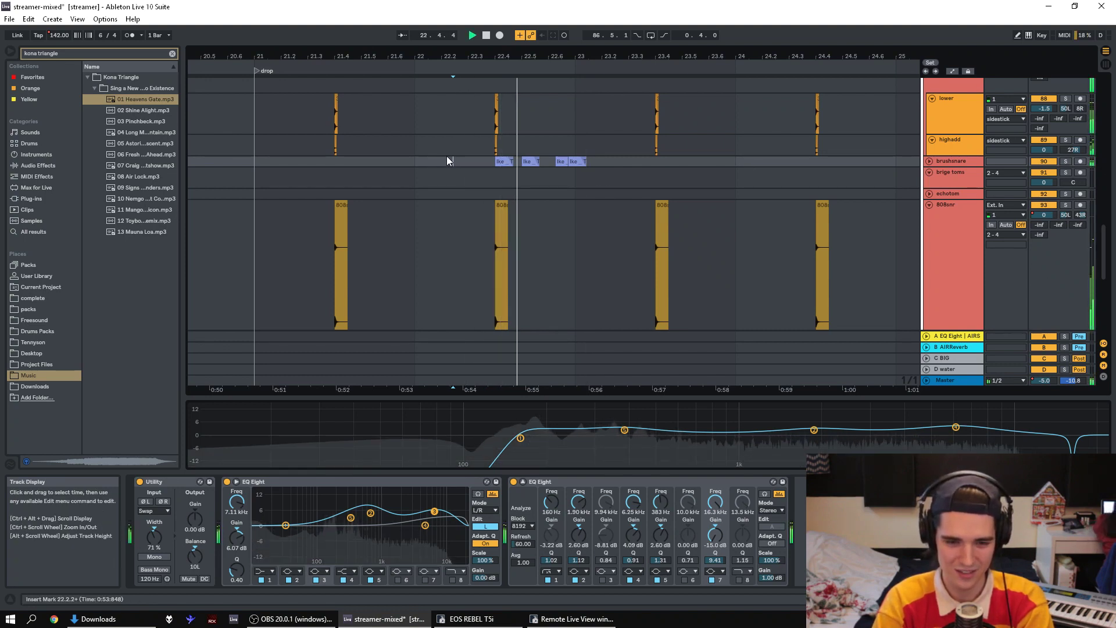
{"action": "left_click", "coordinate": [546, 162]}
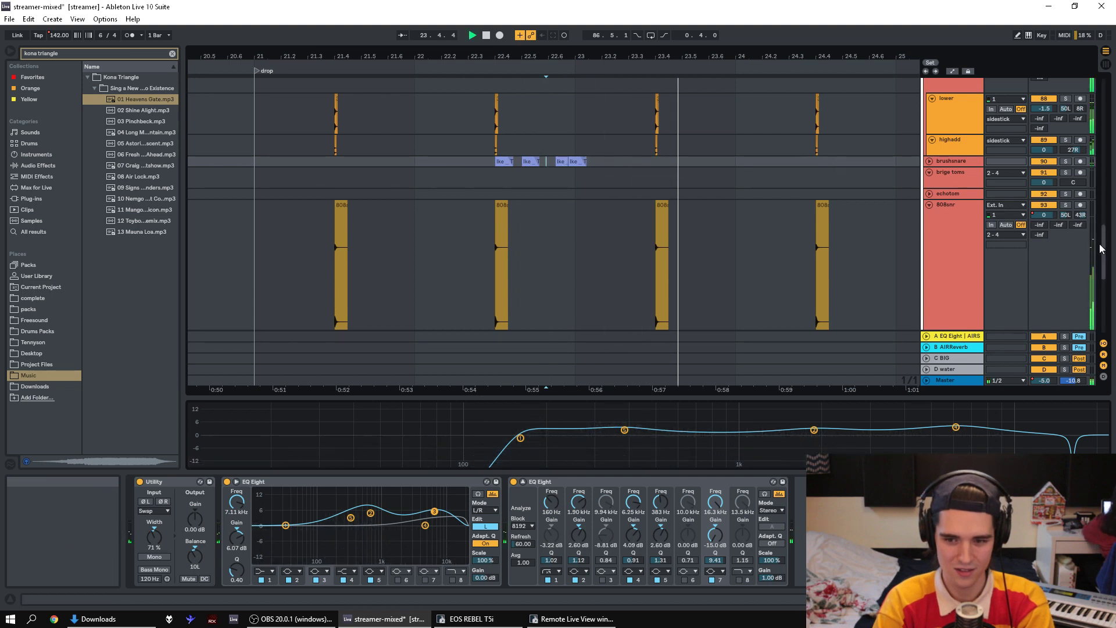
{"action": "scroll", "coordinate": [1101, 252], "scroll_direction": "down", "scroll_amount": 5}
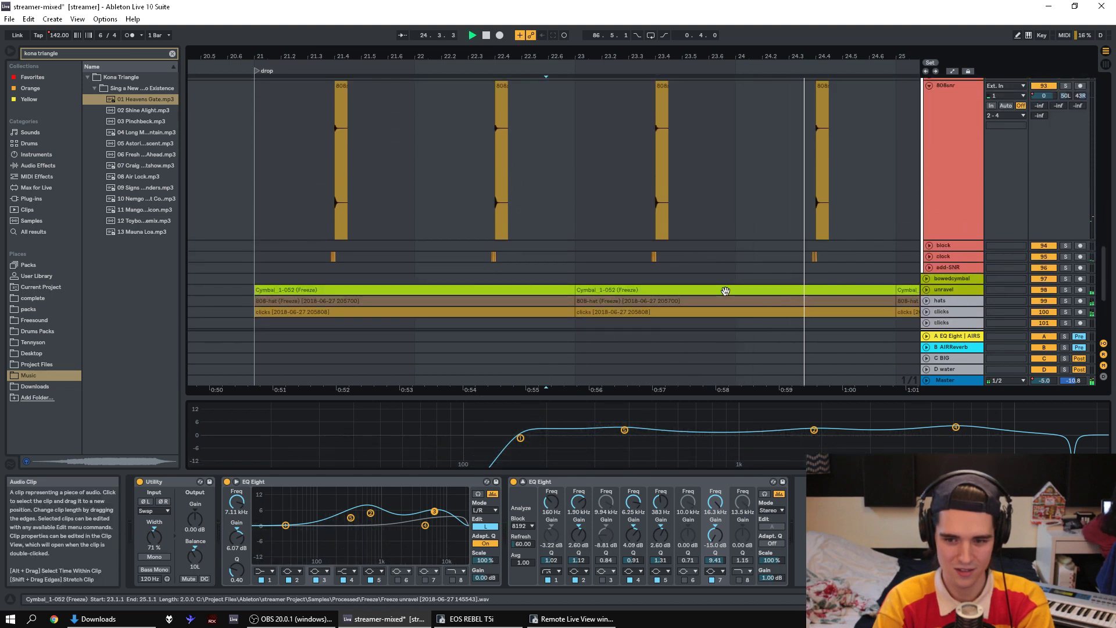
- Play the unravel track soloed from the drop at bar 21, with the track unfolded, and select its clip starting at bar 25
{"action": "left_click", "coordinate": [249, 259]}
{"action": "key", "text": "space"}
{"action": "key", "text": "space"}
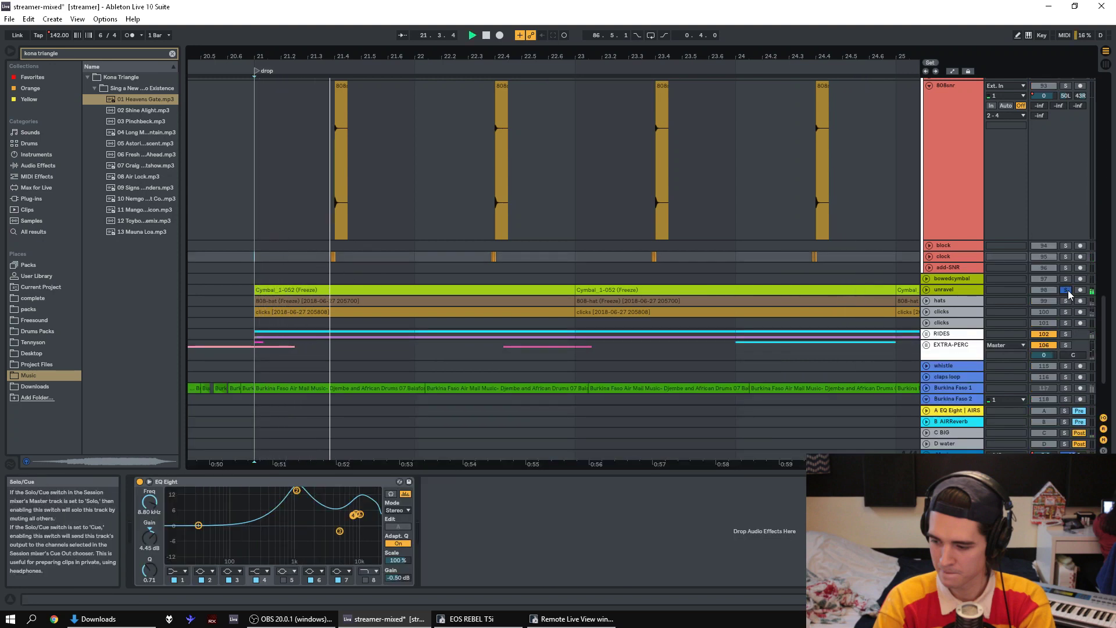
{"action": "left_click", "coordinate": [1065, 290]}
{"action": "left_click_drag", "start_coordinate": [591, 52], "coordinate": [459, 51]}
{"action": "left_click", "coordinate": [927, 289]}
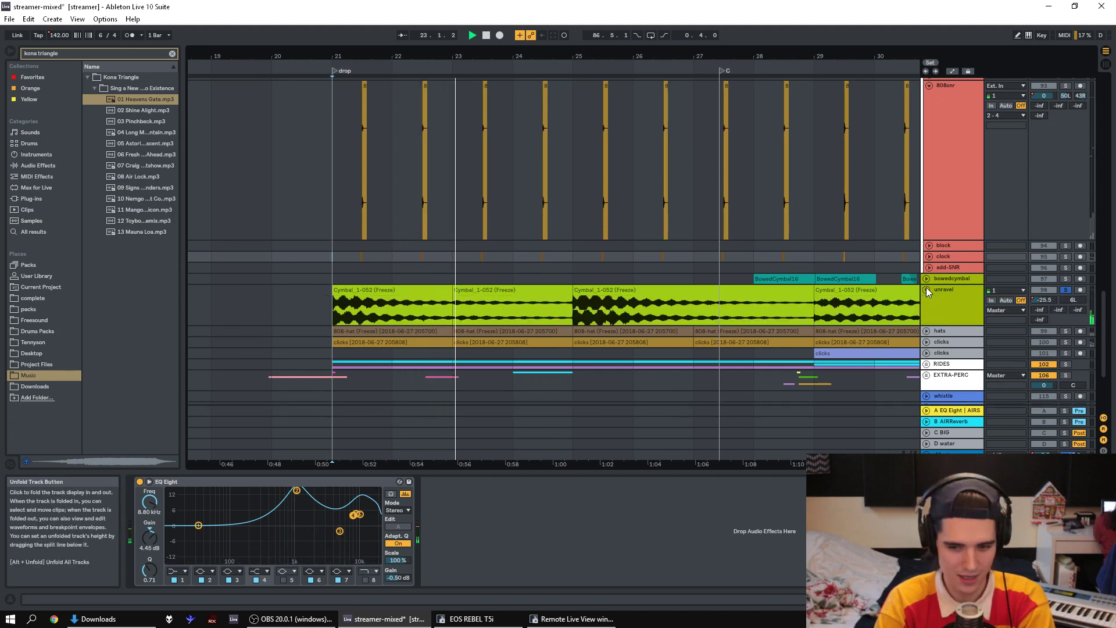
{"action": "left_click", "coordinate": [645, 290]}
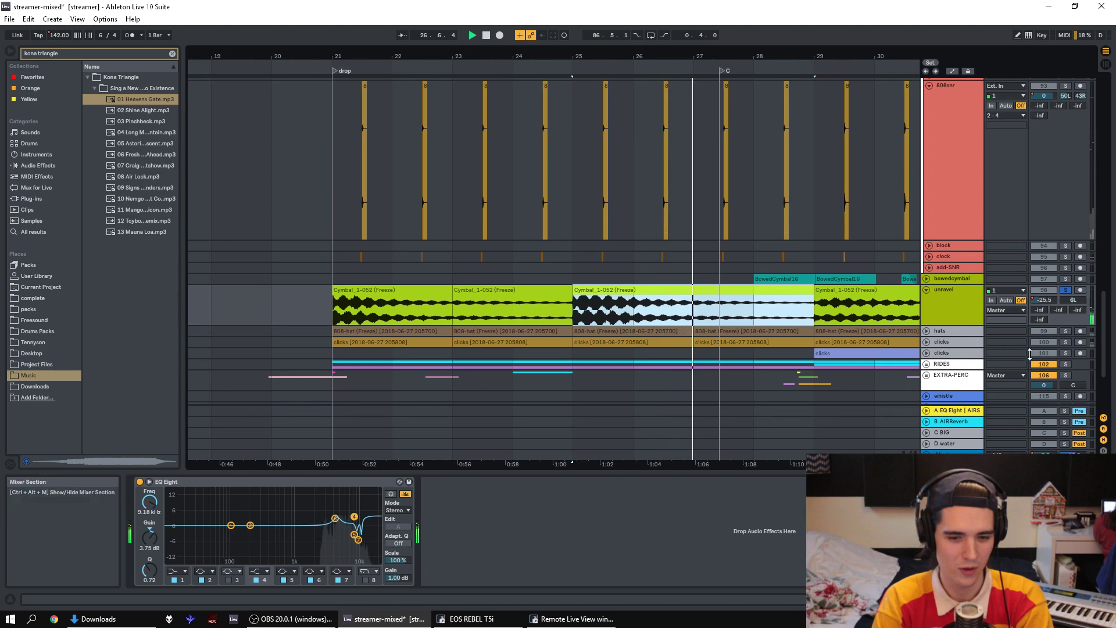
- Select bars 21 to 25 on the unravel track and play them soloed together with the RIDES group
{"action": "left_click", "coordinate": [914, 308]}
{"action": "key", "text": "space"}
{"action": "left_click", "coordinate": [390, 305]}
{"action": "left_click", "coordinate": [496, 298], "text": "shift"}
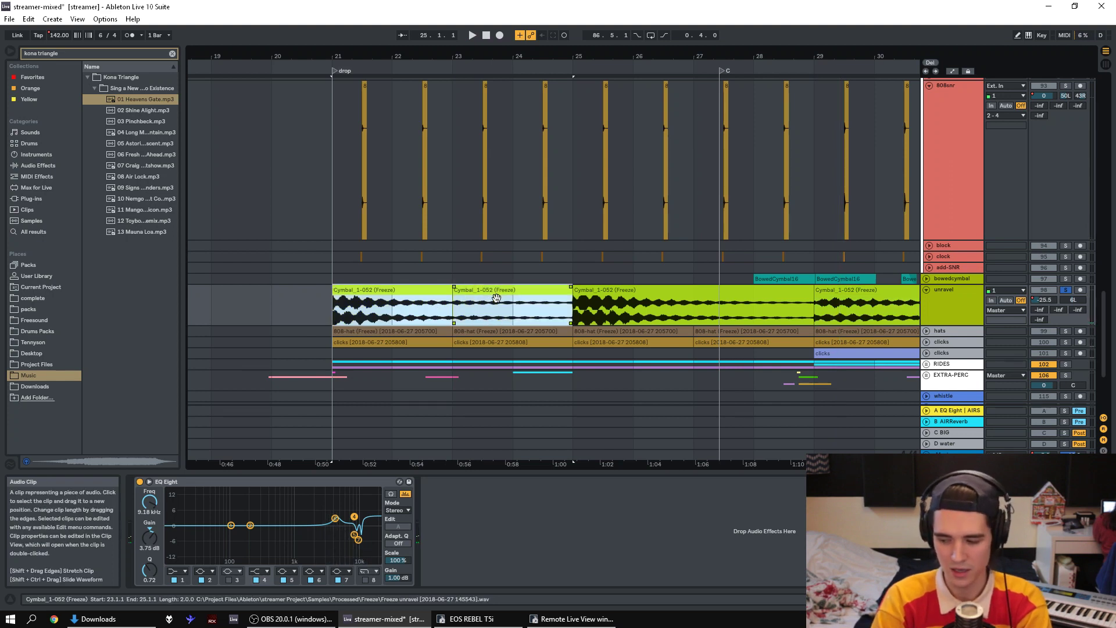
{"action": "left_click", "coordinate": [1065, 365]}
{"action": "key", "text": "space"}
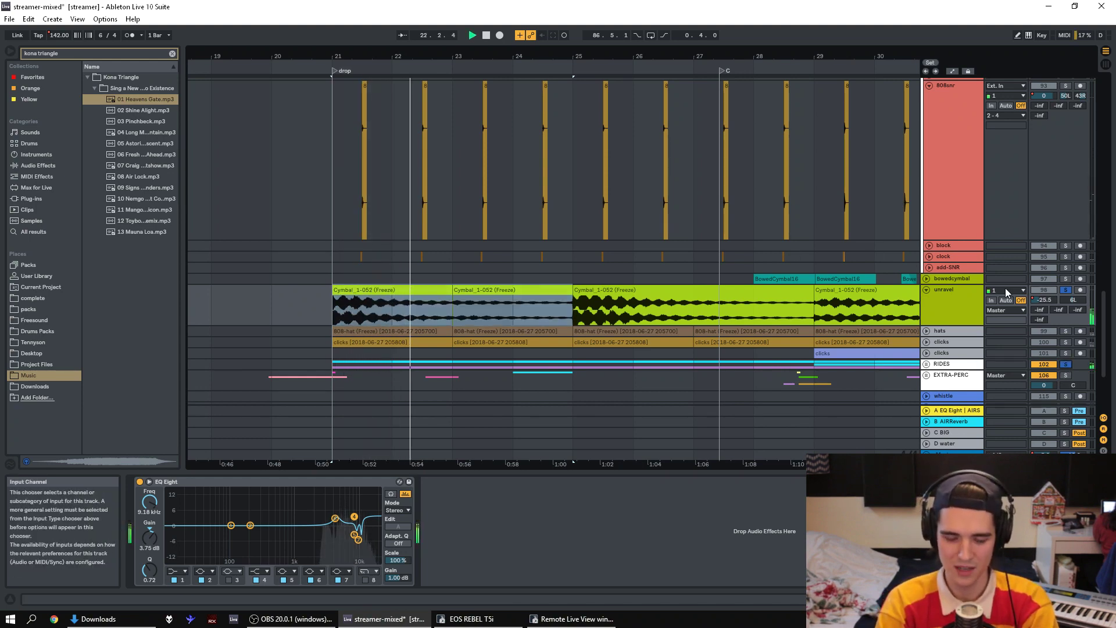
- Clear the solos to hear the full mix, and show the hats track's effects and the remaining tracks down to pulse dilation
{"action": "left_click", "coordinate": [1065, 291]}
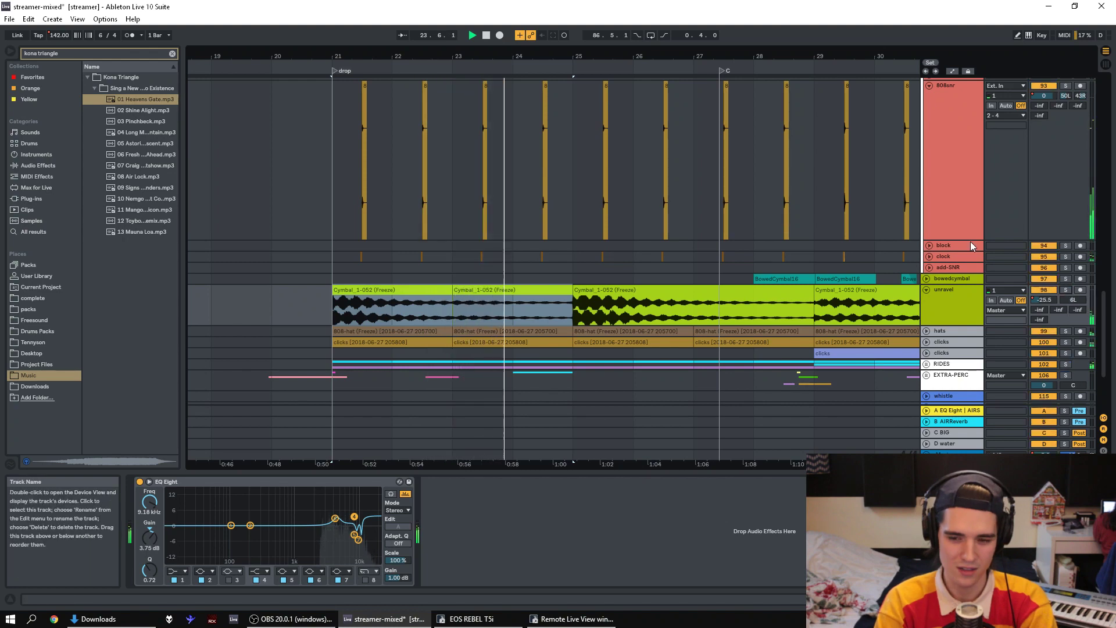
{"action": "left_click", "coordinate": [954, 290]}
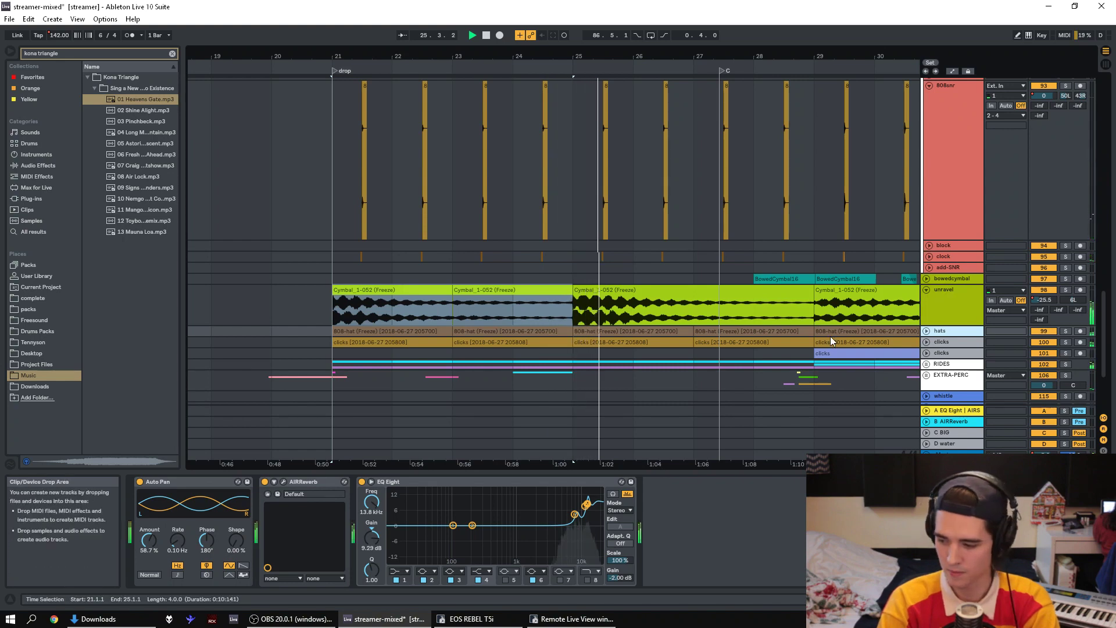
{"action": "scroll", "coordinate": [1102, 330], "scroll_direction": "down", "scroll_amount": 2}
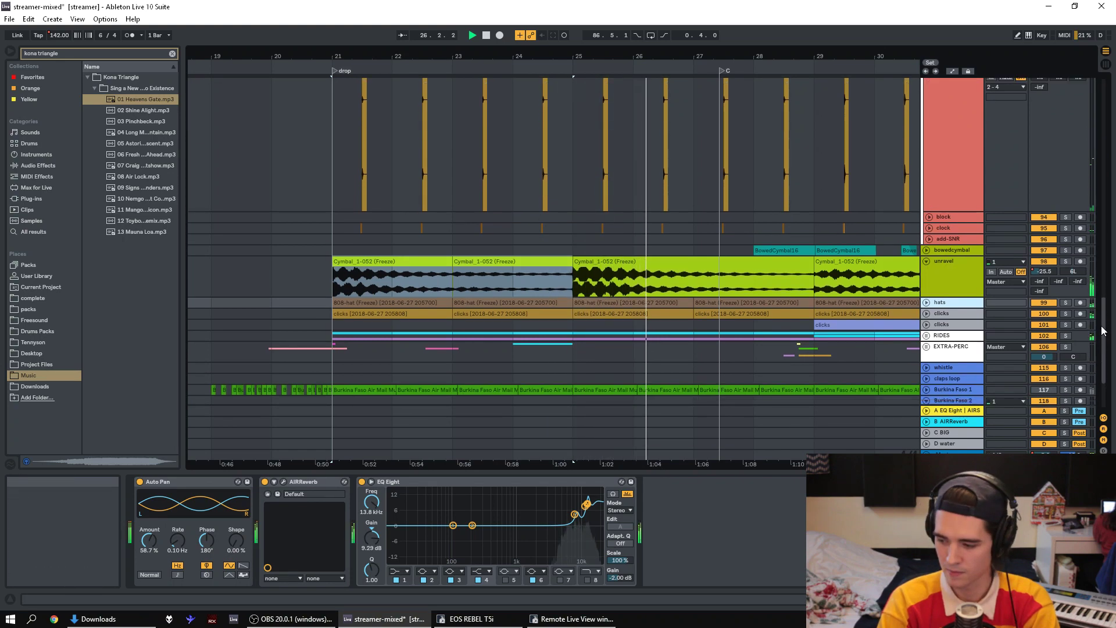
{"action": "scroll", "coordinate": [1103, 331], "scroll_direction": "down", "scroll_amount": 3}
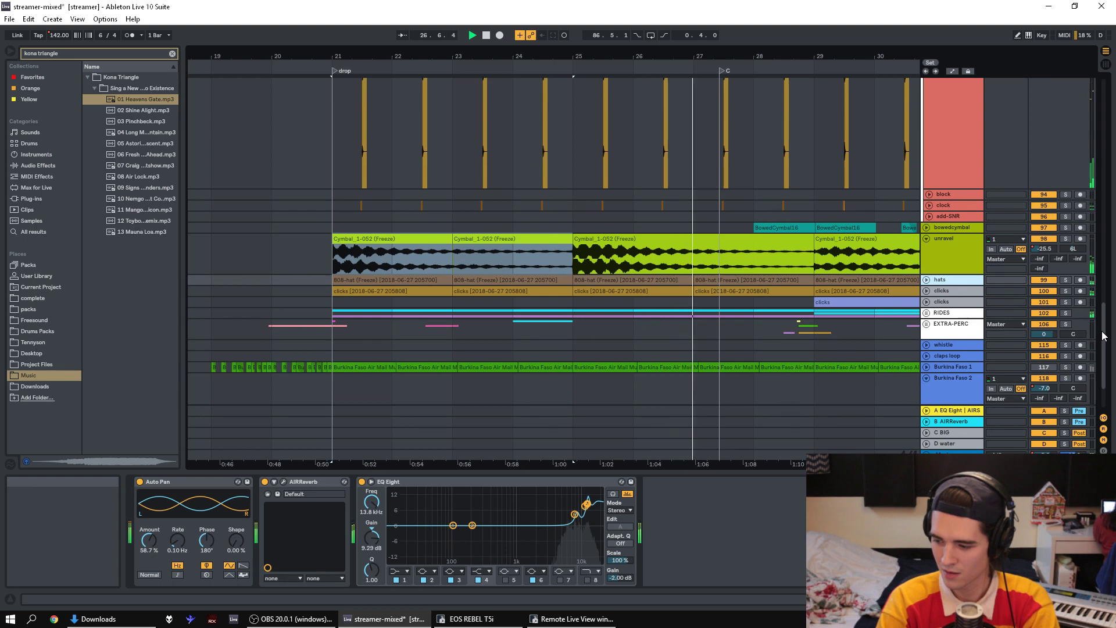
{"action": "scroll", "coordinate": [1102, 334], "scroll_direction": "down", "scroll_amount": 5}
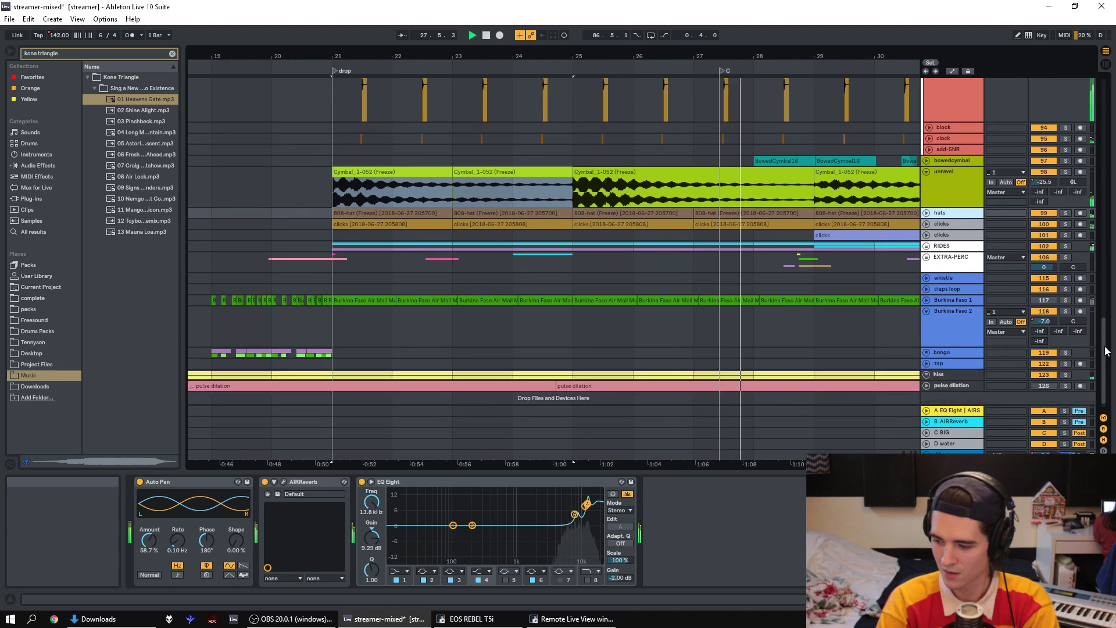
- Solo and unfold the RIDES group, and play its bikebell track alone from bar 29
{"action": "left_click", "coordinate": [1067, 246]}
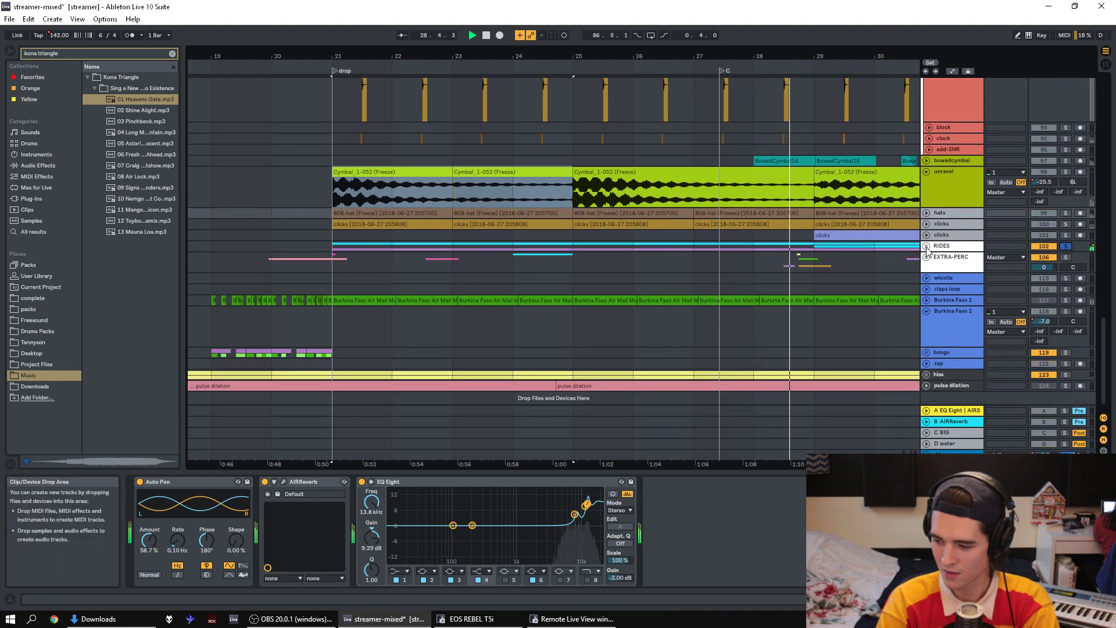
{"action": "left_click", "coordinate": [926, 245]}
{"action": "left_click", "coordinate": [338, 343]}
{"action": "left_click", "coordinate": [816, 262]}
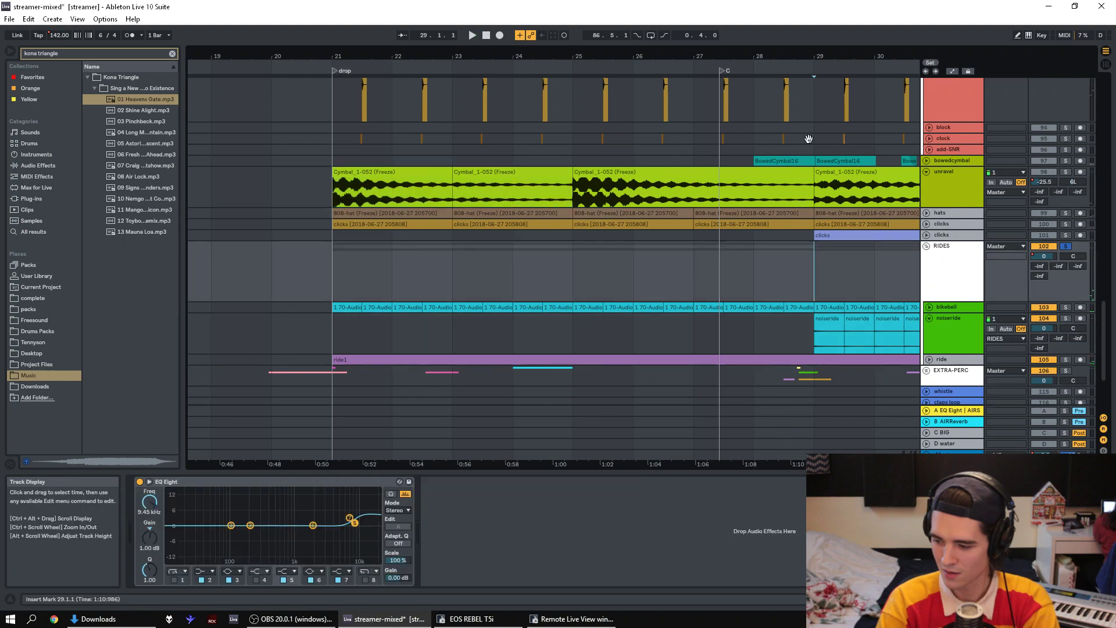
{"action": "key", "text": "space"}
{"action": "left_click_drag", "start_coordinate": [813, 56], "coordinate": [490, 107]}
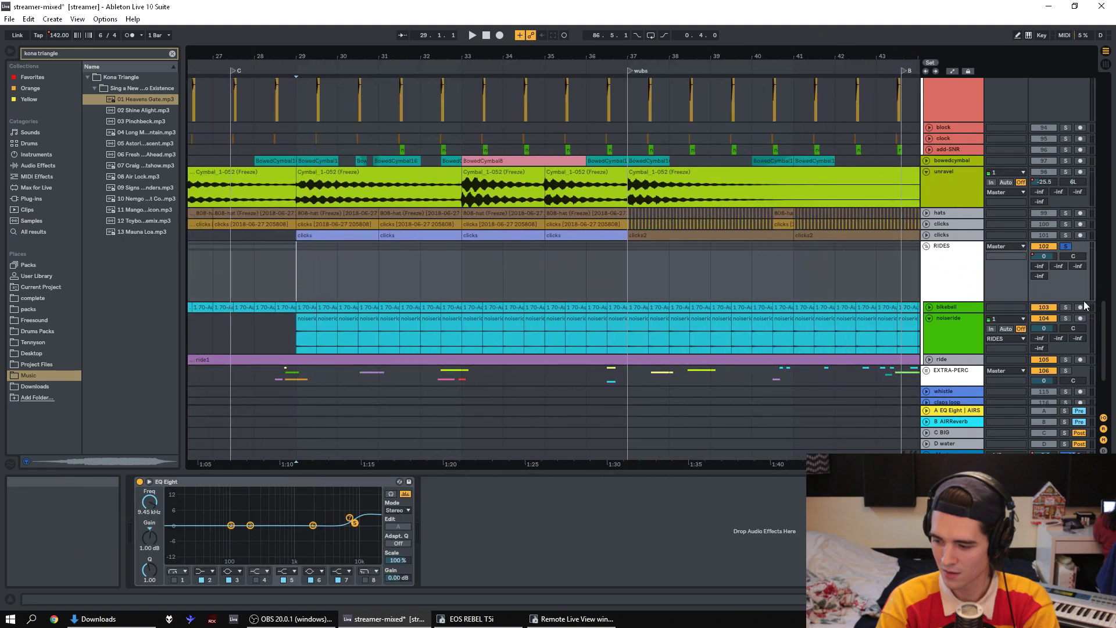
{"action": "scroll", "coordinate": [1099, 300], "scroll_direction": "down", "scroll_amount": 4}
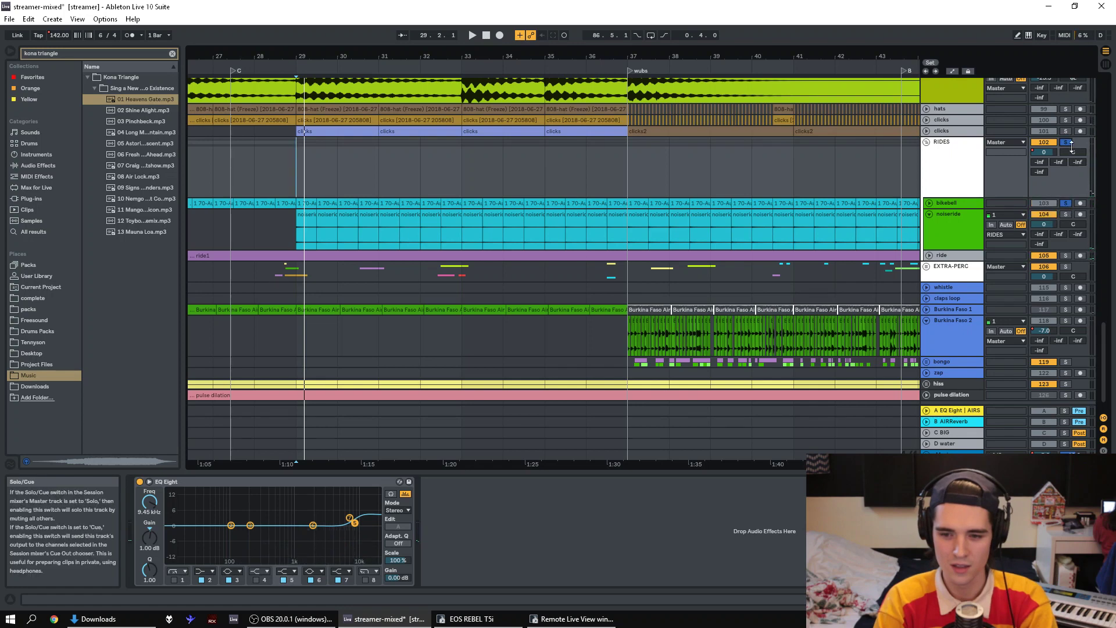
{"action": "key", "text": "space"}
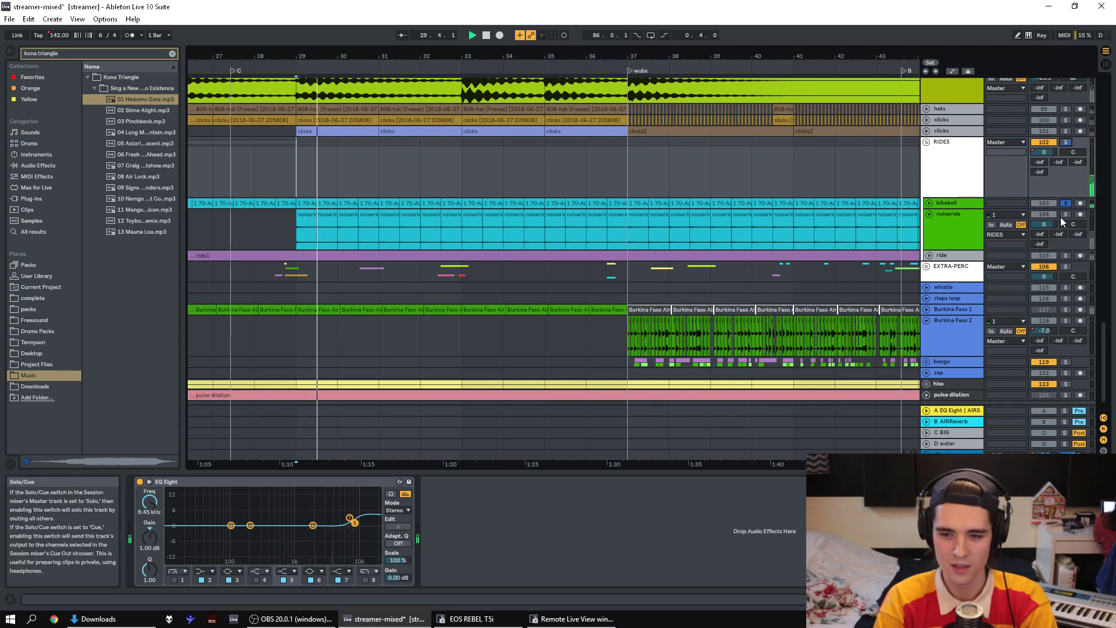
- Add noiseride and ride to the soloed bikebell, listen to them together, and return to the full mix with RIDES folded
{"action": "left_click", "coordinate": [1065, 214]}
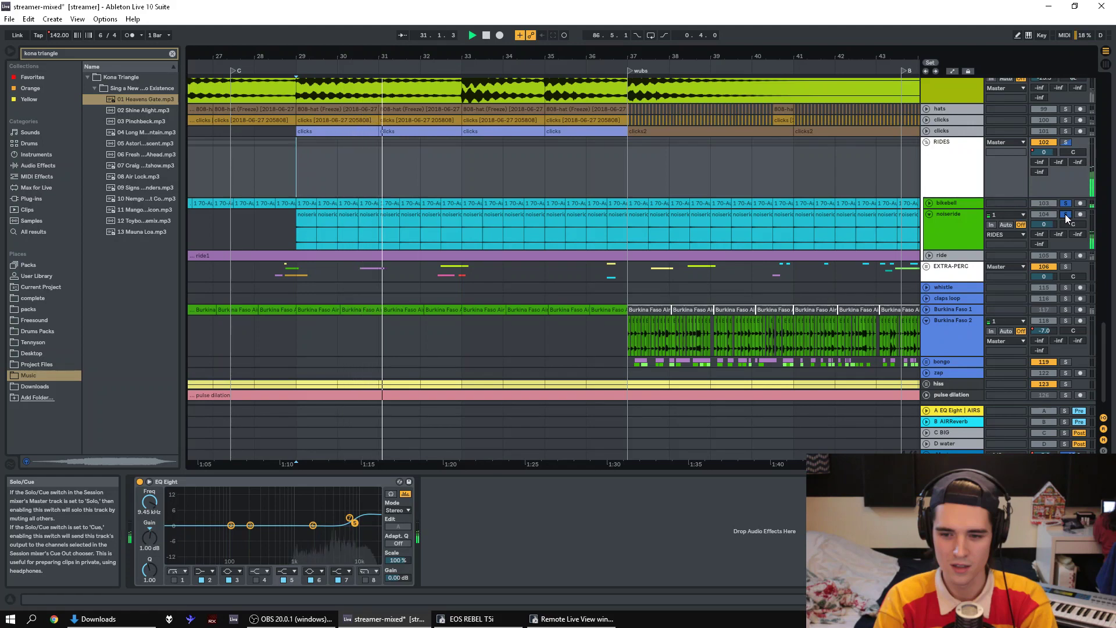
{"action": "left_click", "coordinate": [1070, 255]}
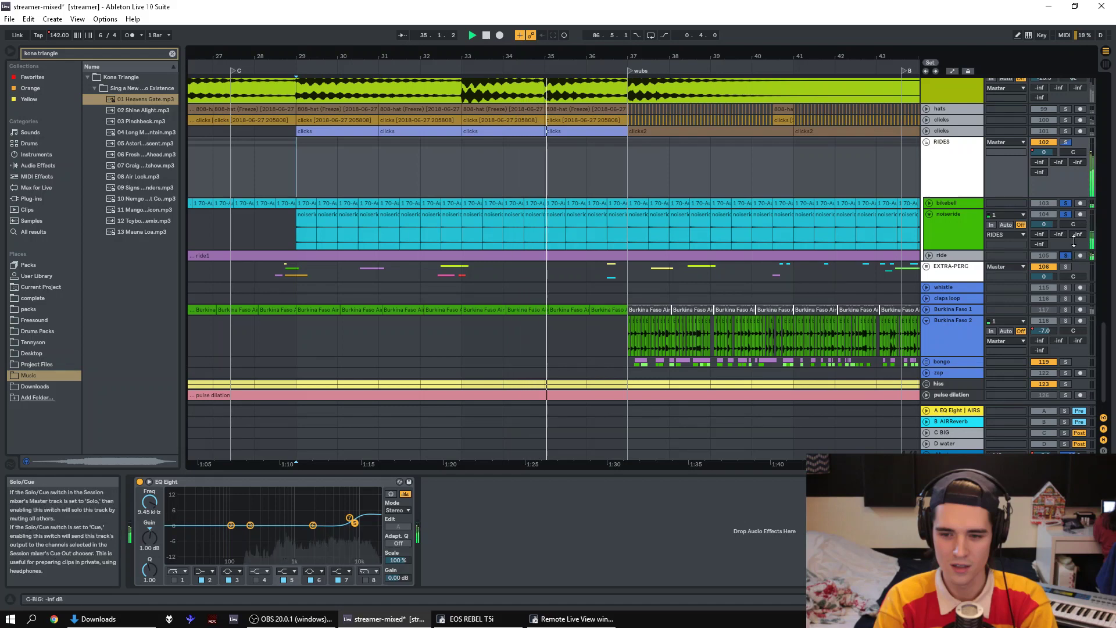
{"action": "left_click", "coordinate": [1068, 253]}
{"action": "left_click_drag", "start_coordinate": [1104, 329], "coordinate": [1088, 133]}
{"action": "scroll", "coordinate": [945, 160], "scroll_direction": "down", "scroll_amount": 10}
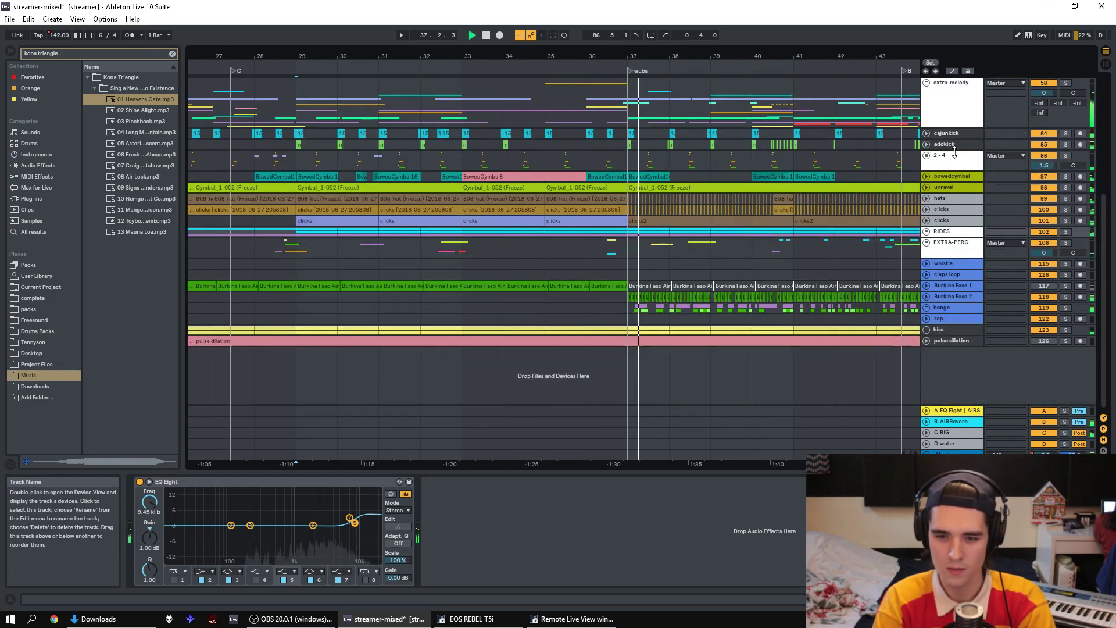
- Solo and unfold the EXTRA-PERC group, and play its movemetal clip from just before 38.3.4
{"action": "left_click", "coordinate": [1065, 242]}
{"action": "left_click", "coordinate": [927, 243]}
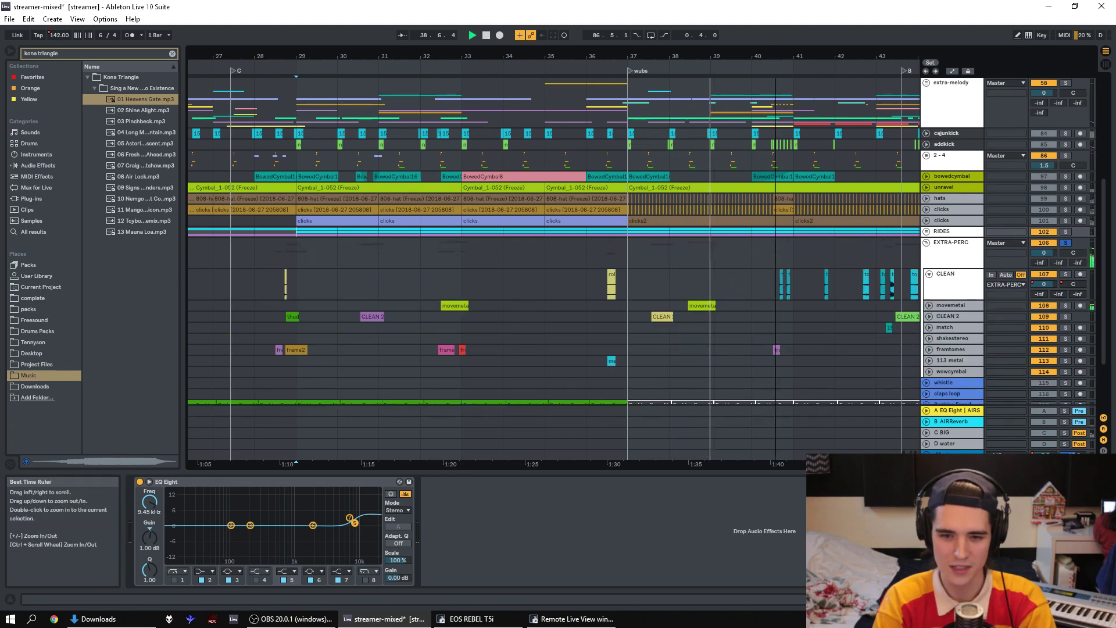
{"action": "left_click_drag", "start_coordinate": [774, 61], "coordinate": [521, 319]}
{"action": "left_click", "coordinate": [515, 303]}
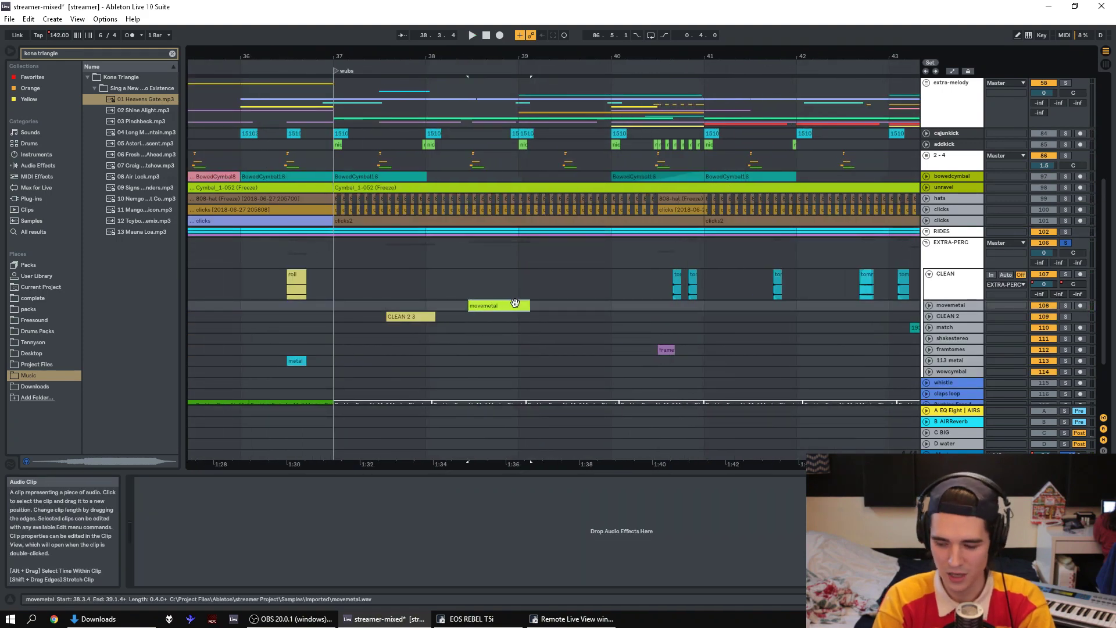
{"action": "key", "text": "space"}
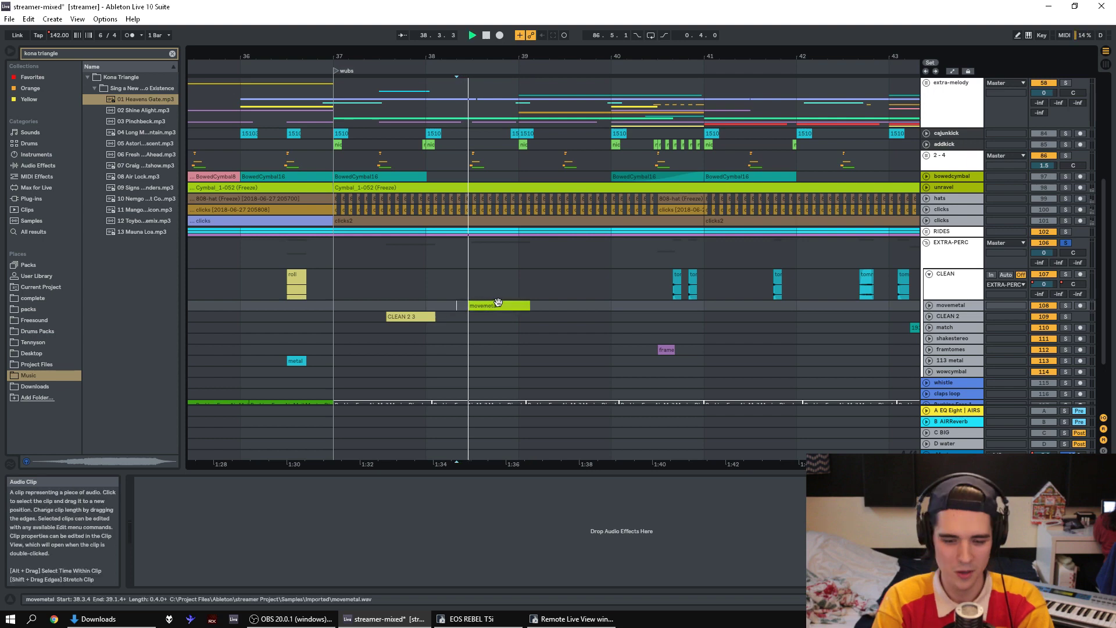
{"action": "key", "text": "space"}
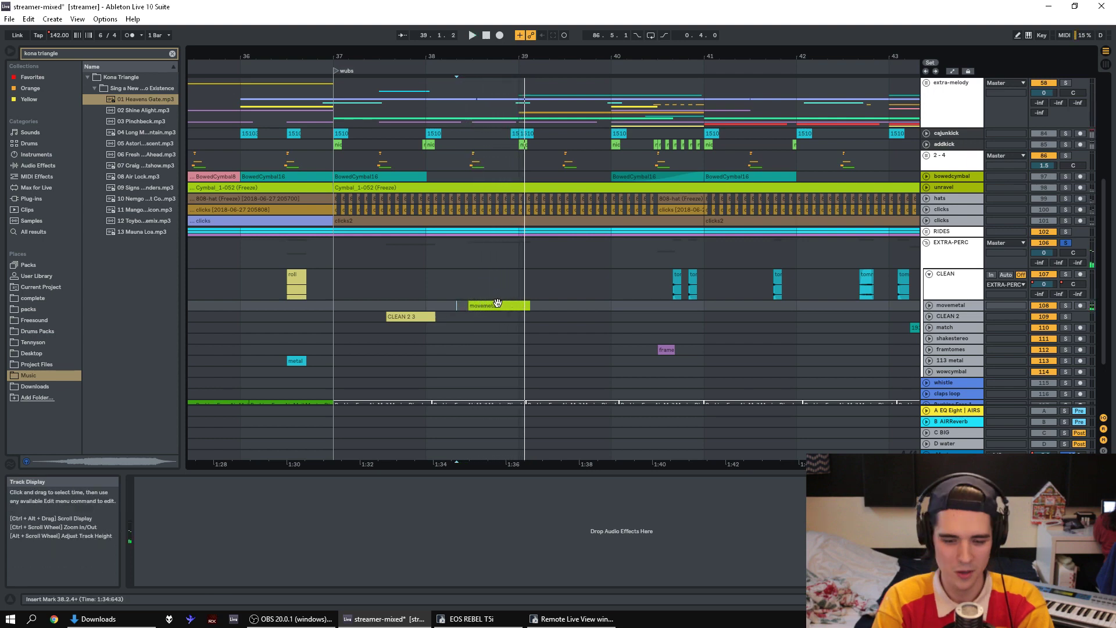
{"action": "left_click", "coordinate": [462, 310]}
{"action": "key", "text": "space"}
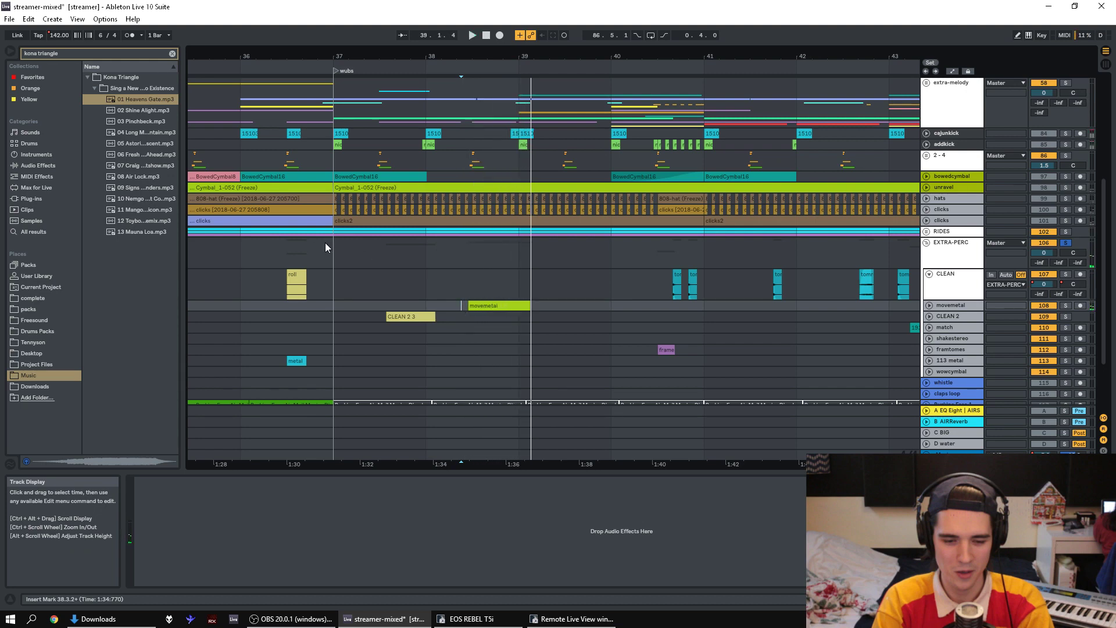
- Select 37.4.2 to 38.2.1 around the CLEAN 2 track's clip and play it soloed, then clear the EXTRA-PERC solo
{"action": "left_click_drag", "start_coordinate": [402, 302], "coordinate": [442, 307]}
{"action": "key", "text": "space"}
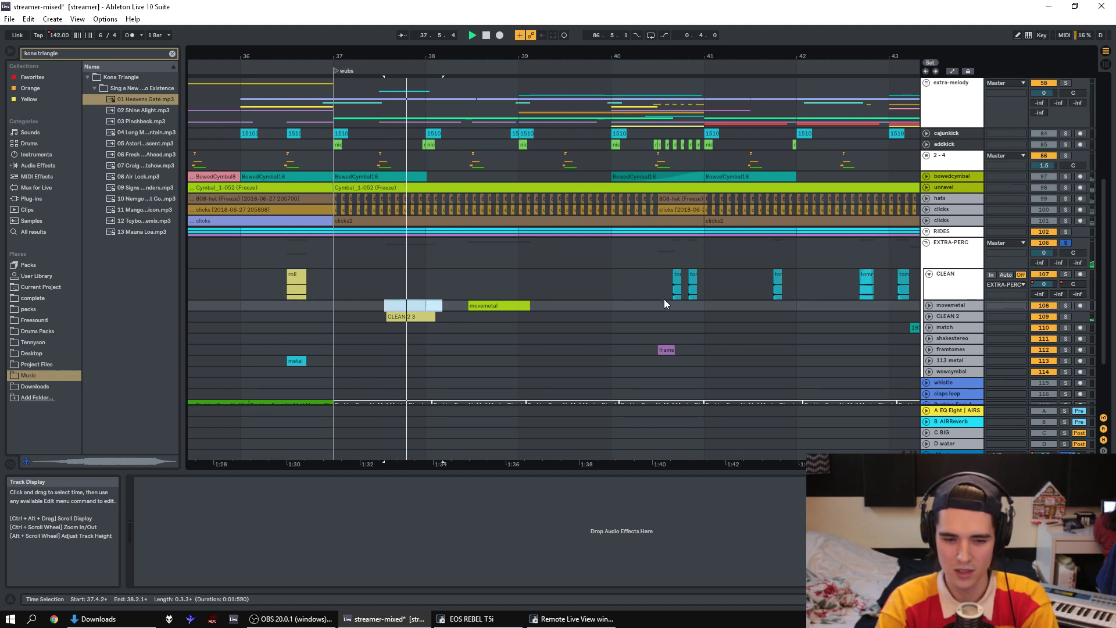
{"action": "left_click", "coordinate": [1065, 243]}
{"action": "key", "text": "space"}
- Play the full mix from 40.4.4, then solo EXTRA-PERC to compare its percussion hits
{"action": "left_click", "coordinate": [671, 308]}
{"action": "left_click_drag", "start_coordinate": [655, 57], "coordinate": [526, 32]}
{"action": "left_click_drag", "start_coordinate": [649, 29], "coordinate": [648, 25]}
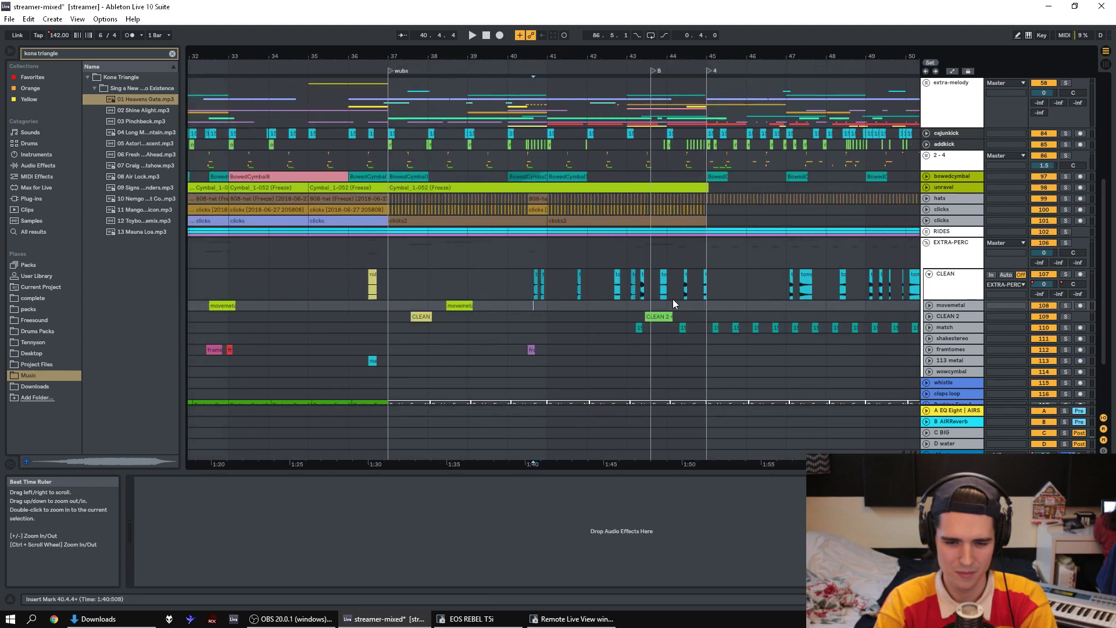
{"action": "key", "text": "space"}
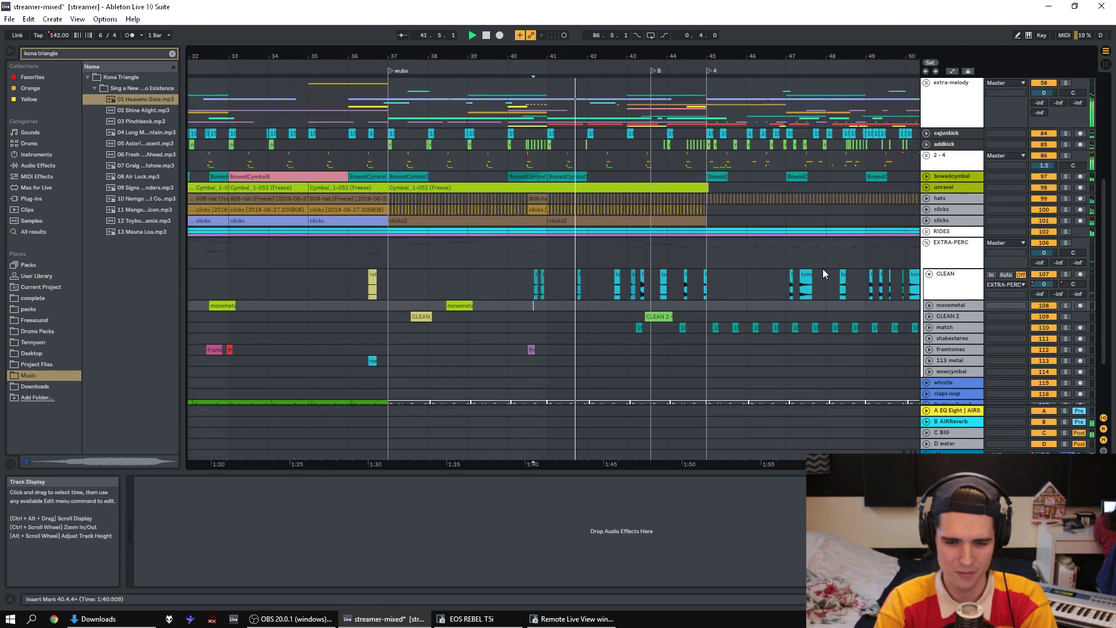
{"action": "left_click", "coordinate": [1065, 243]}
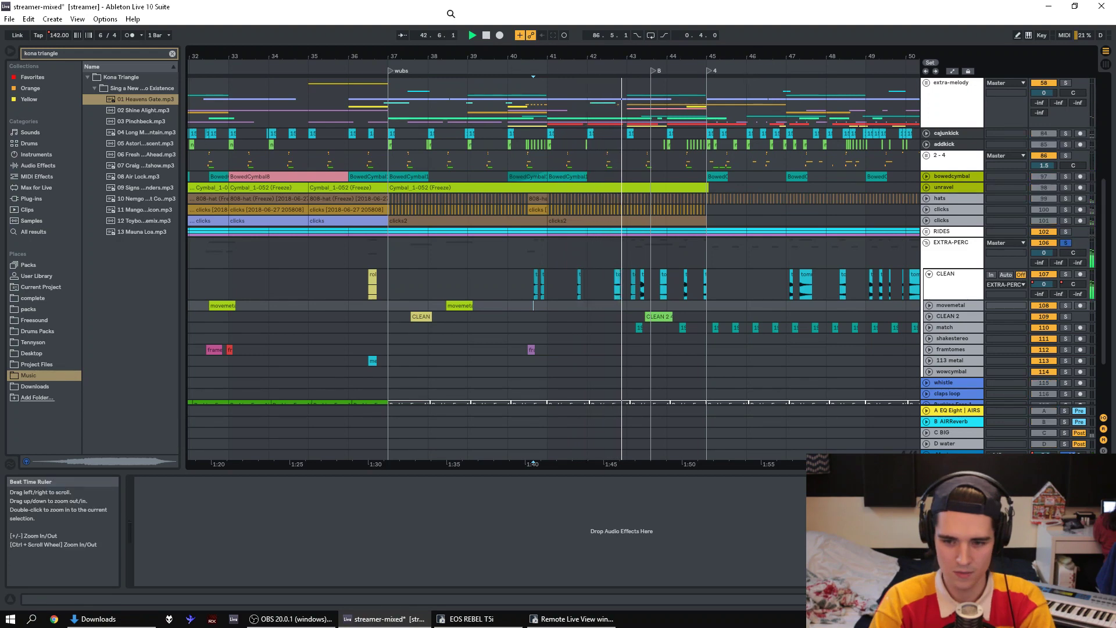
{"action": "key", "text": "space"}
- Play the soloed EXTRA-PERC group from bar 66 near the end of the bridge and show its clips leading into the drop
{"action": "left_click_drag", "start_coordinate": [499, 57], "coordinate": [266, 4]}
{"action": "key", "text": "minus"}
{"action": "left_click", "coordinate": [506, 363]}
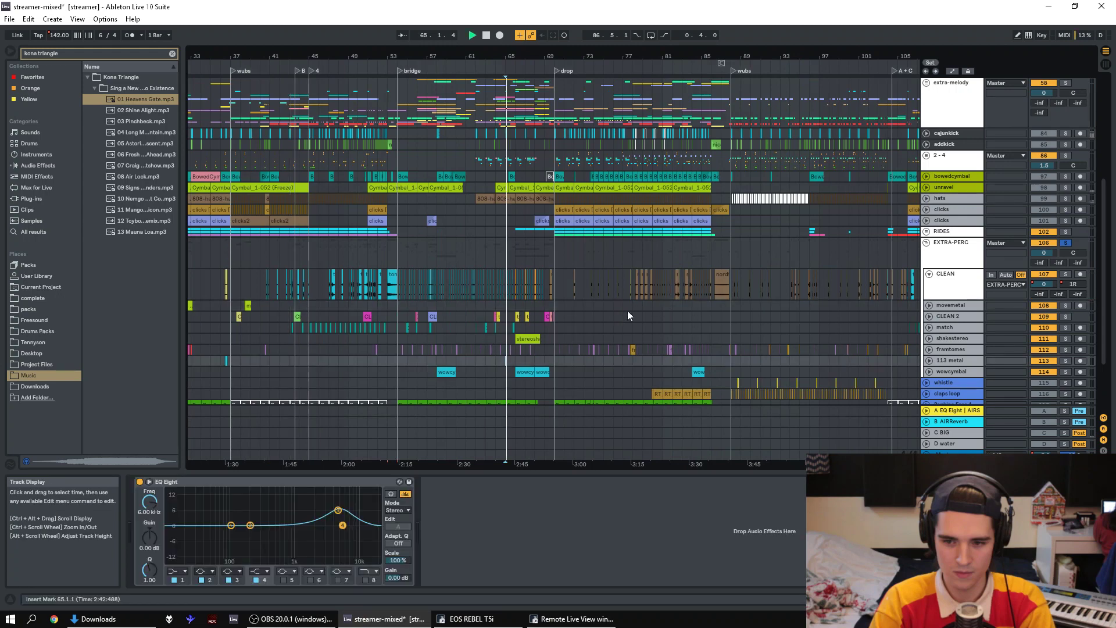
{"action": "left_click", "coordinate": [513, 307]}
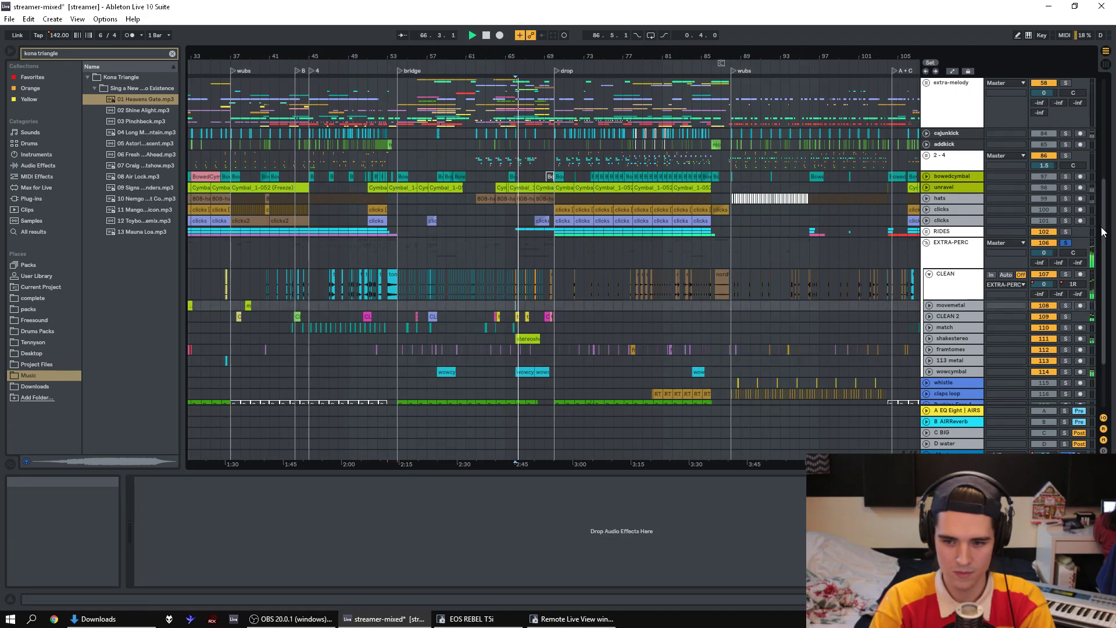
{"action": "left_click_drag", "start_coordinate": [1102, 237], "coordinate": [1109, 334]}
{"action": "left_click_drag", "start_coordinate": [529, 54], "coordinate": [530, 127]}
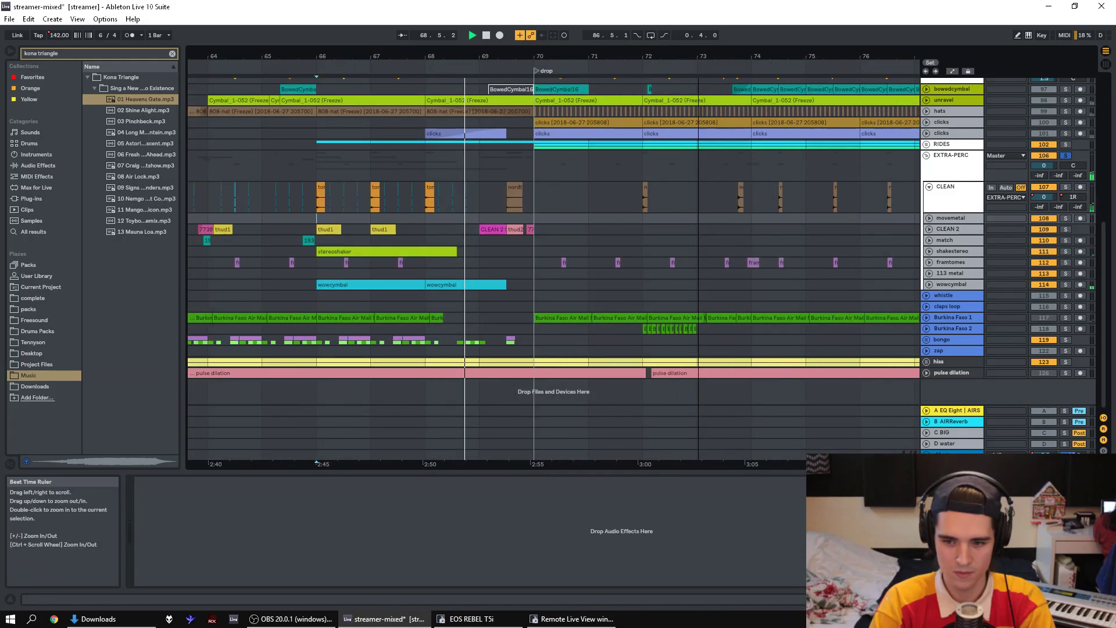
- Stop playback and select bars 88 to 94 on the wowcymbal track at the start of the next wubs section
{"action": "left_click_drag", "start_coordinate": [530, 56], "coordinate": [252, 7]}
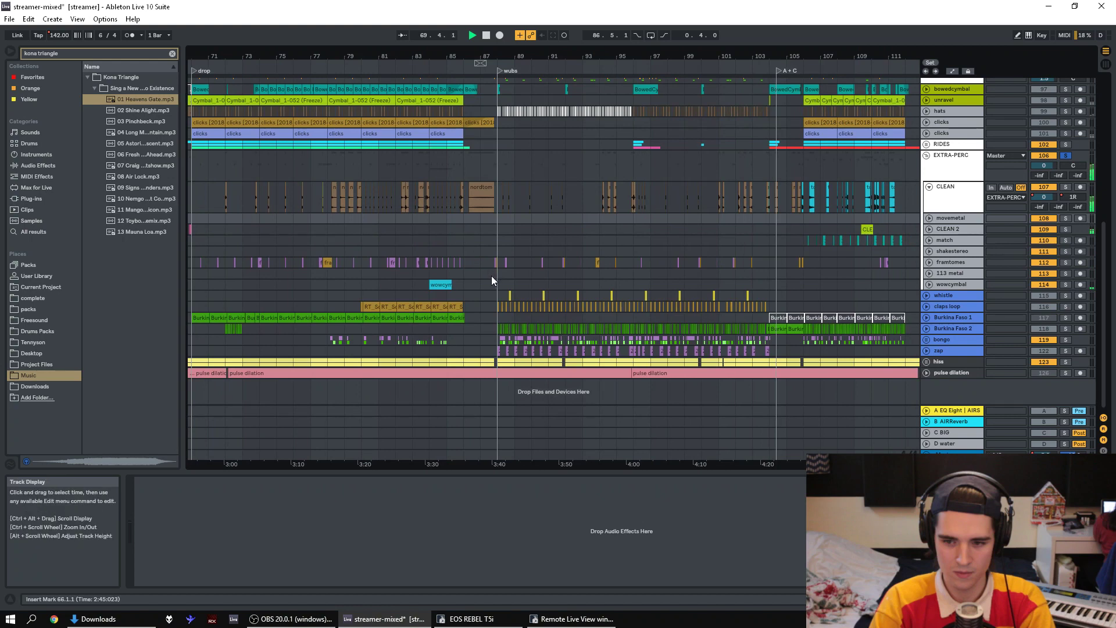
{"action": "key", "text": "space"}
{"action": "left_click_drag", "start_coordinate": [498, 282], "coordinate": [605, 282]}
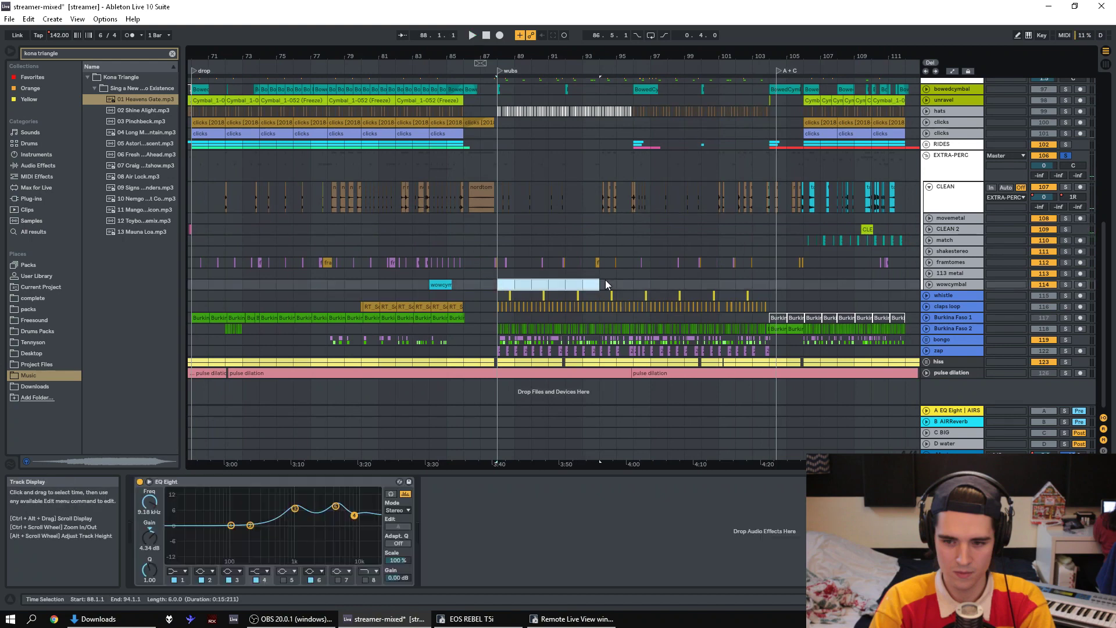
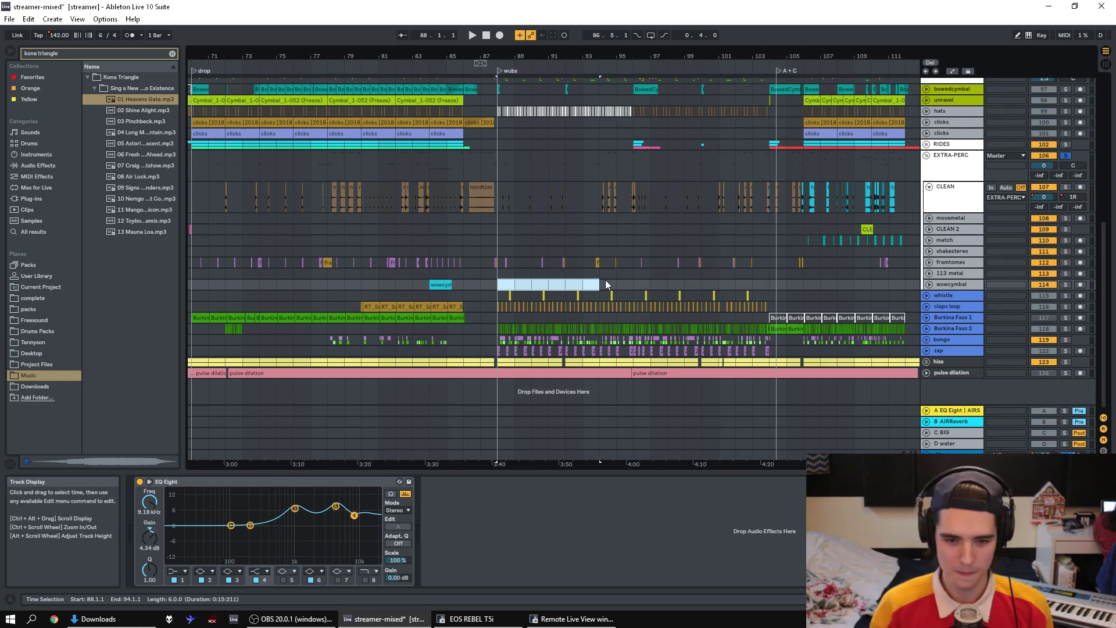
- Play the soloed EXTRA-PERC group from bars 88 and 103, and compare it with the full mix from bar 101
{"action": "key", "text": "space"}
{"action": "left_click", "coordinate": [758, 282]}
{"action": "key", "text": "space"}
{"action": "key", "text": "space"}
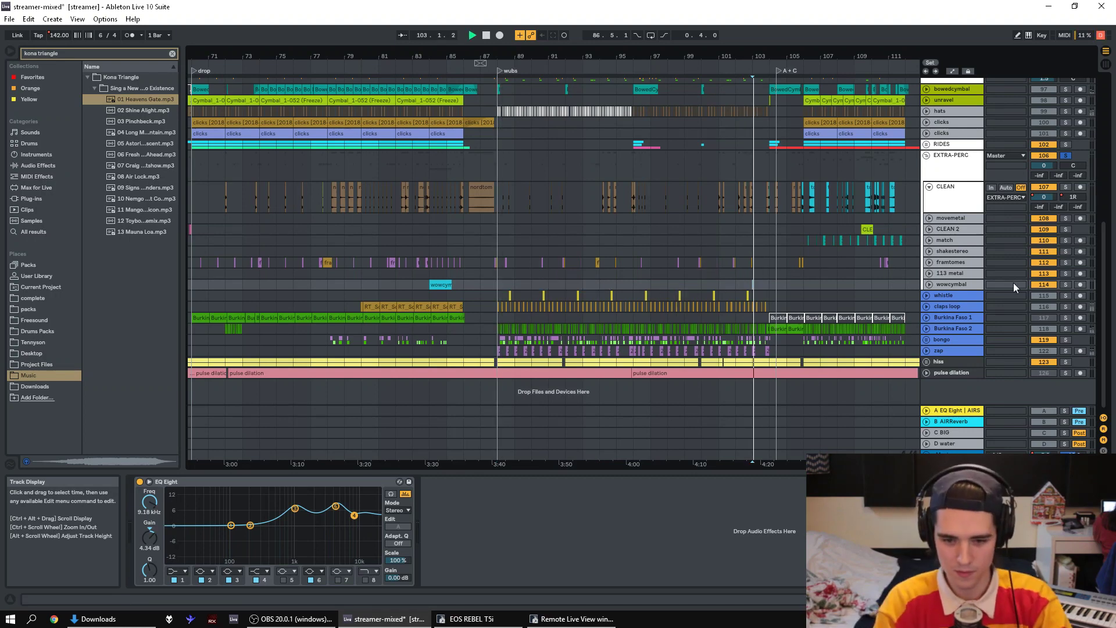
{"action": "left_click", "coordinate": [1067, 156]}
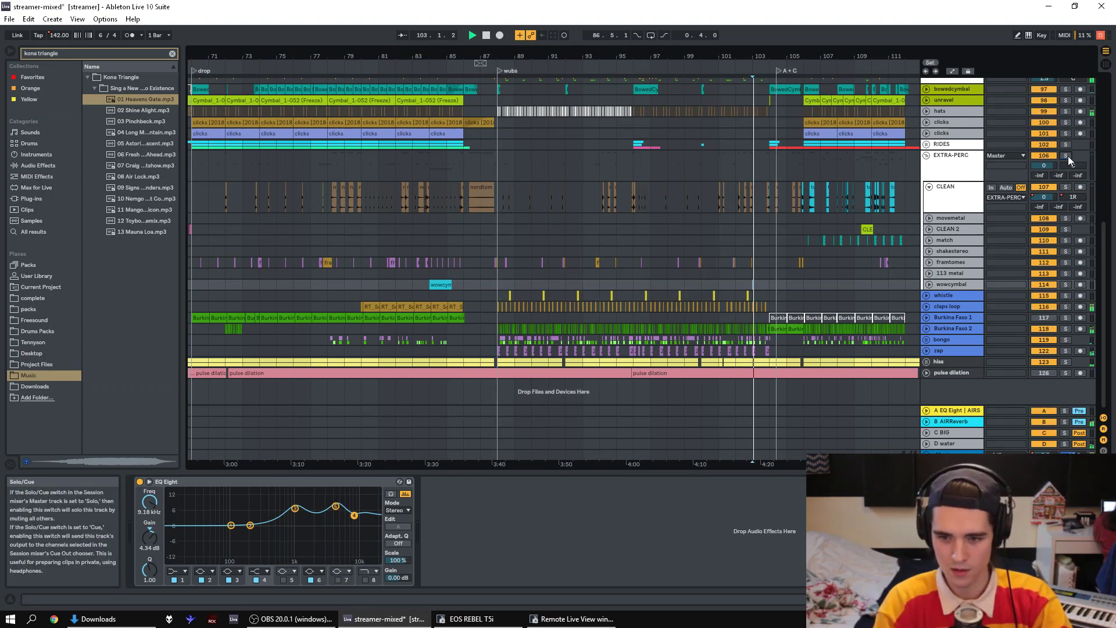
{"action": "left_click", "coordinate": [720, 259]}
{"action": "key", "text": "space"}
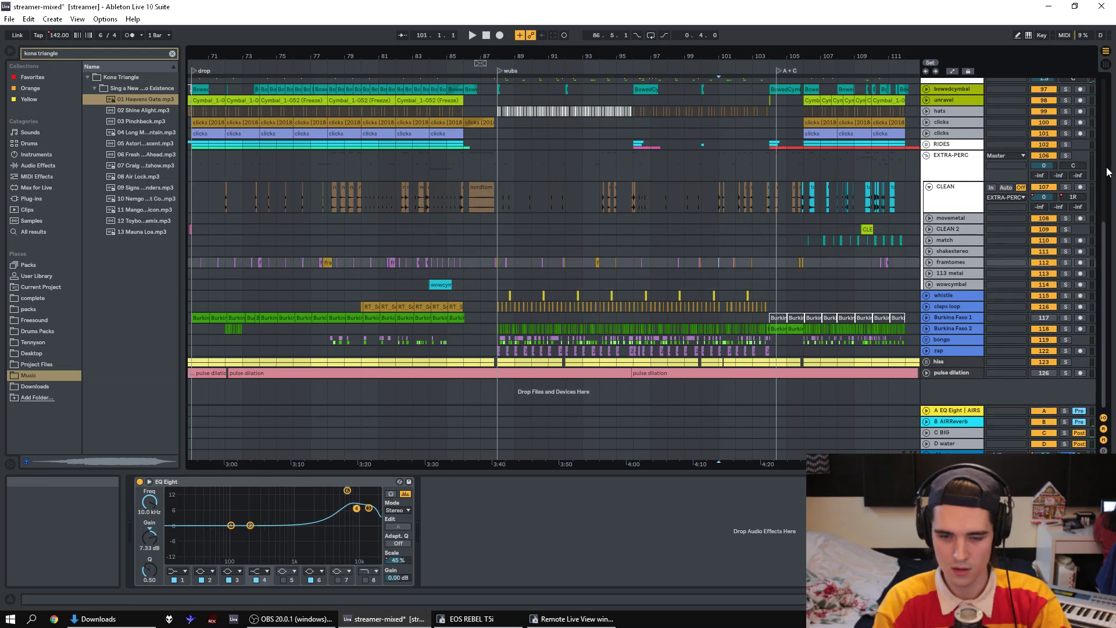
- Solo cajunkick, addkick and 2 - 4 and play them from 96.1.1 with the 2 - 4 group unfolded
{"action": "scroll", "coordinate": [1105, 240], "scroll_direction": "up", "scroll_amount": 5}
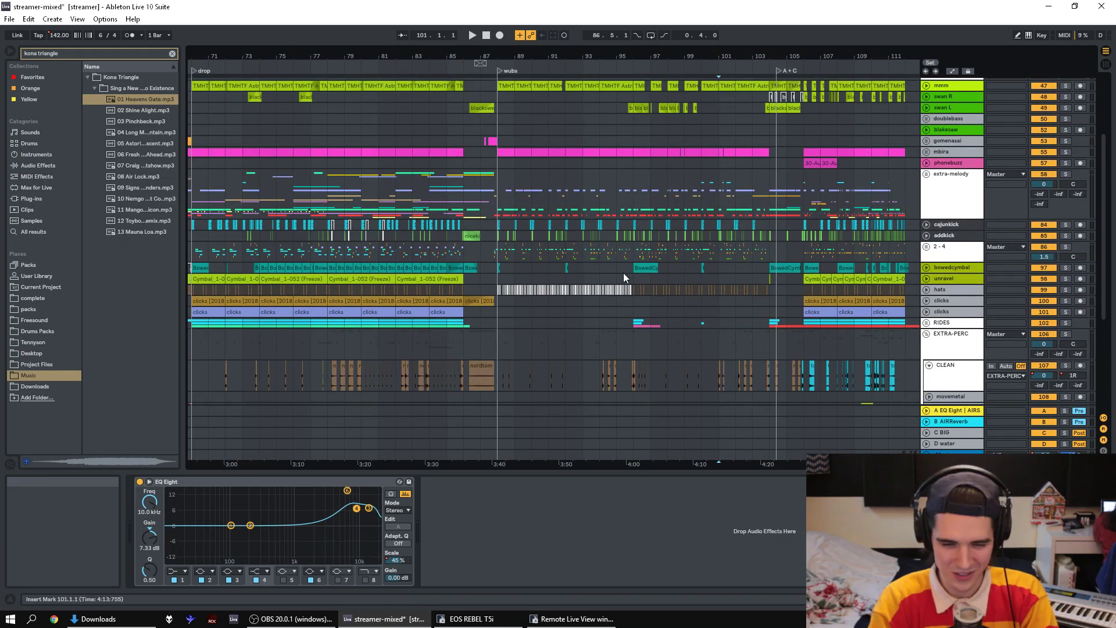
{"action": "left_click", "coordinate": [633, 282]}
{"action": "key", "text": "space"}
{"action": "left_click", "coordinate": [1065, 224]}
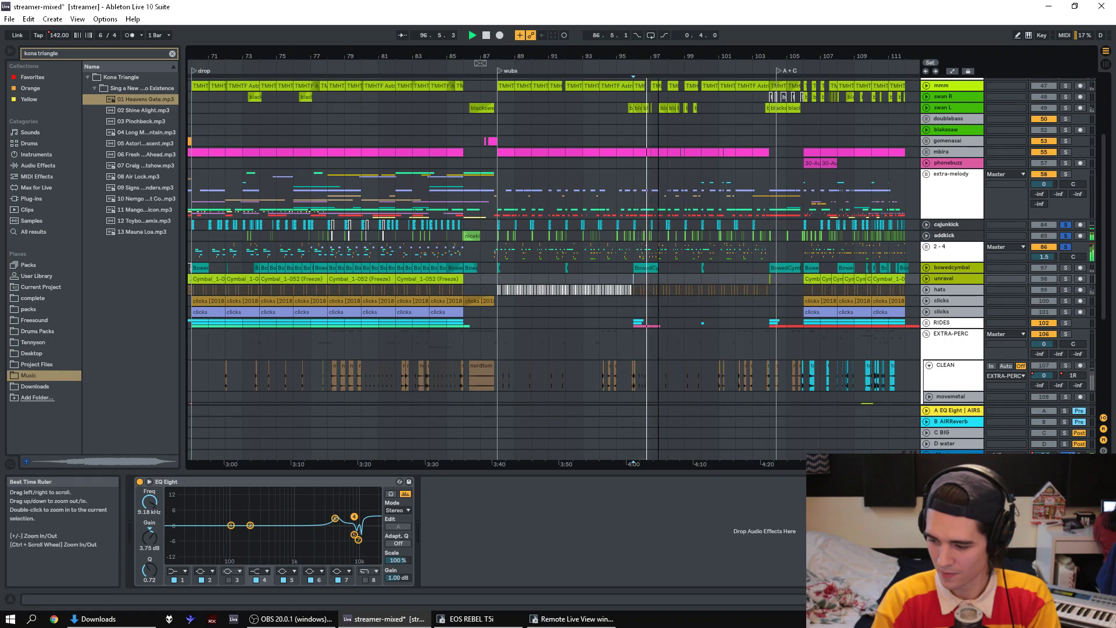
{"action": "left_click_drag", "start_coordinate": [691, 51], "coordinate": [560, 55]}
{"action": "left_click", "coordinate": [928, 247]}
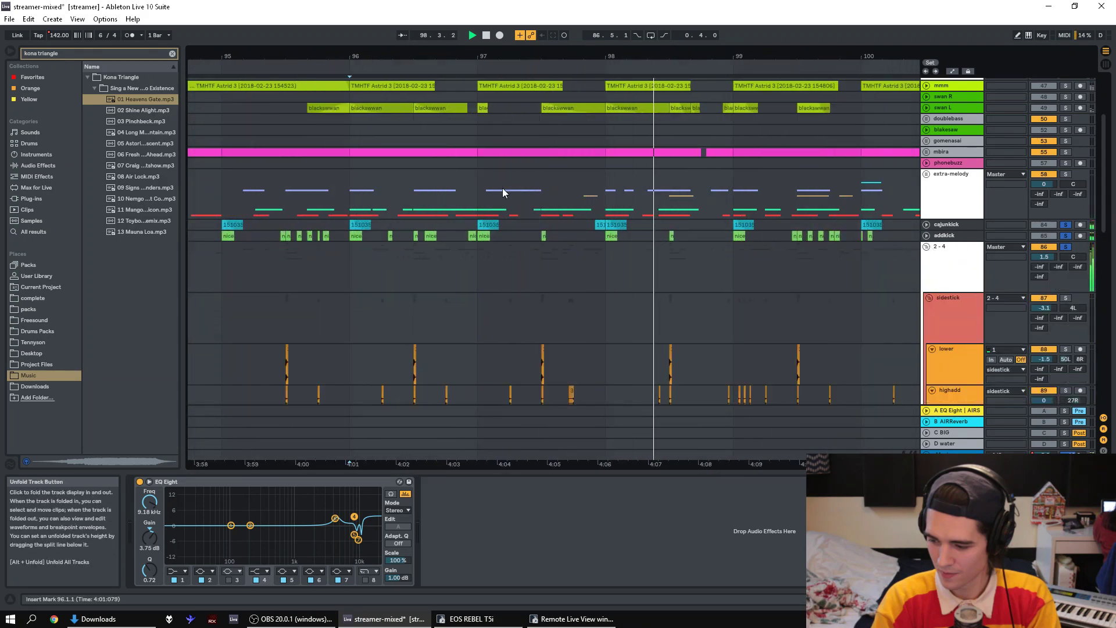
{"action": "key", "text": "space"}
{"action": "key", "text": "space"}
- Show the sidestick group's effects, then solo the lower track inside it and show its devices
{"action": "left_click_drag", "start_coordinate": [1106, 179], "coordinate": [1106, 221]}
{"action": "left_click", "coordinate": [945, 194]}
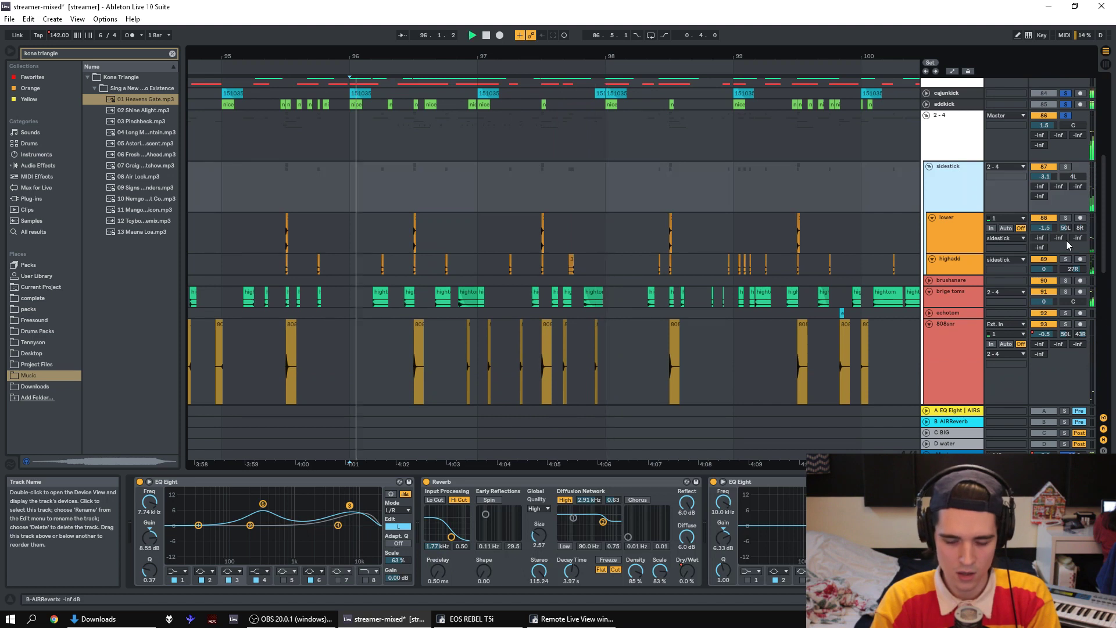
{"action": "left_click", "coordinate": [959, 137]}
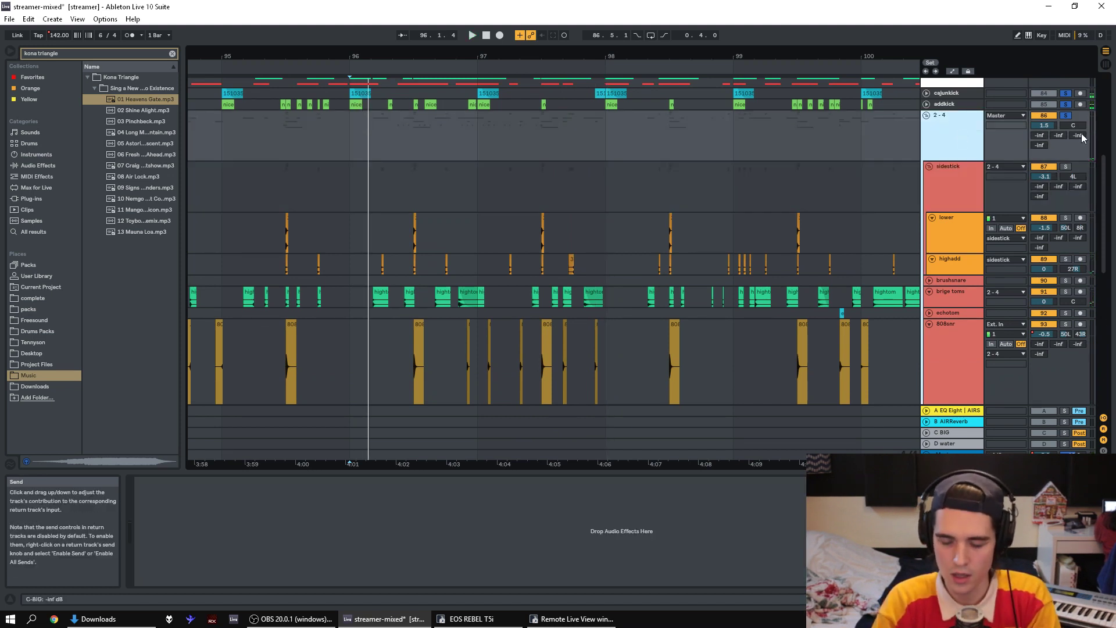
{"action": "left_click", "coordinate": [1067, 219]}
{"action": "left_click", "coordinate": [953, 222]}
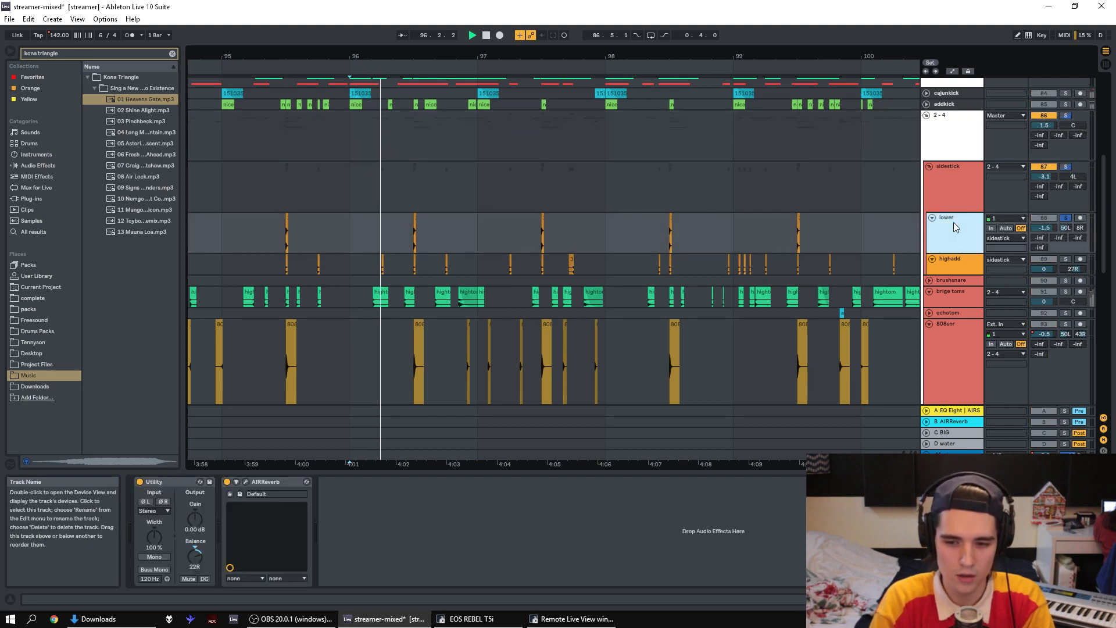
- Add an EQ Eight to the end of the lower track's effects and boost band 6 around 3.44 kHz
{"action": "left_click", "coordinate": [21, 165]}
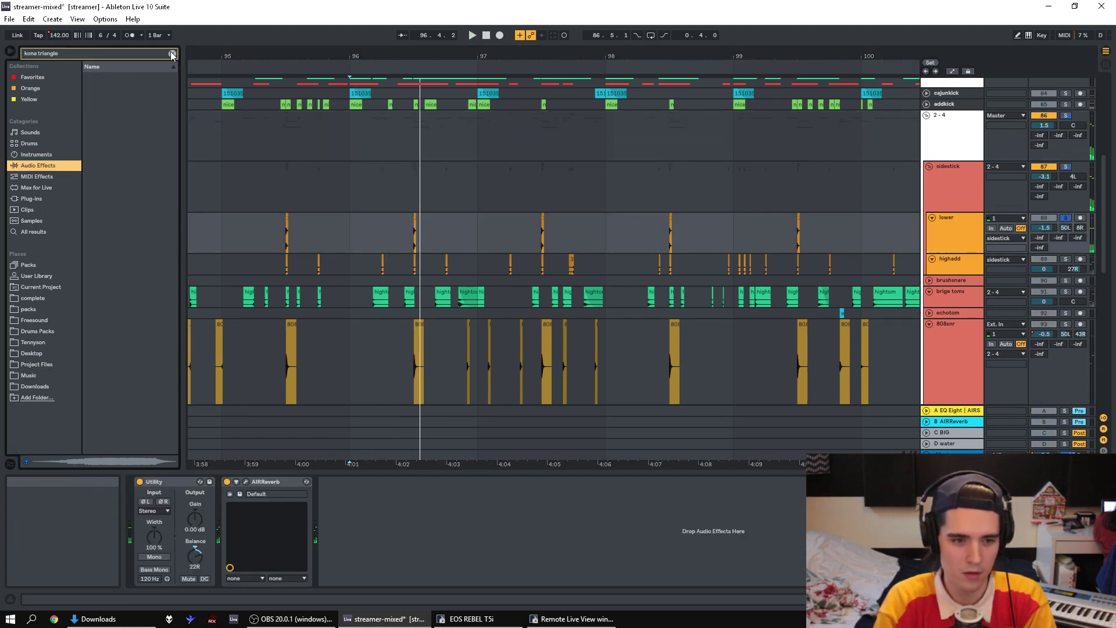
{"action": "left_click", "coordinate": [172, 53]}
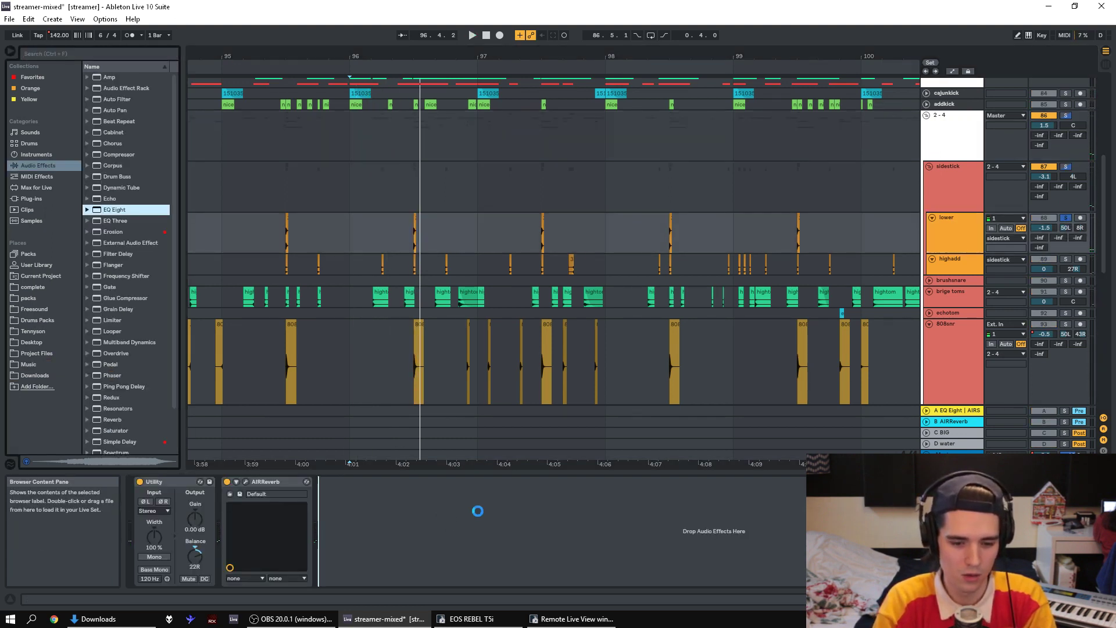
{"action": "left_click_drag", "start_coordinate": [498, 524], "coordinate": [512, 500]}
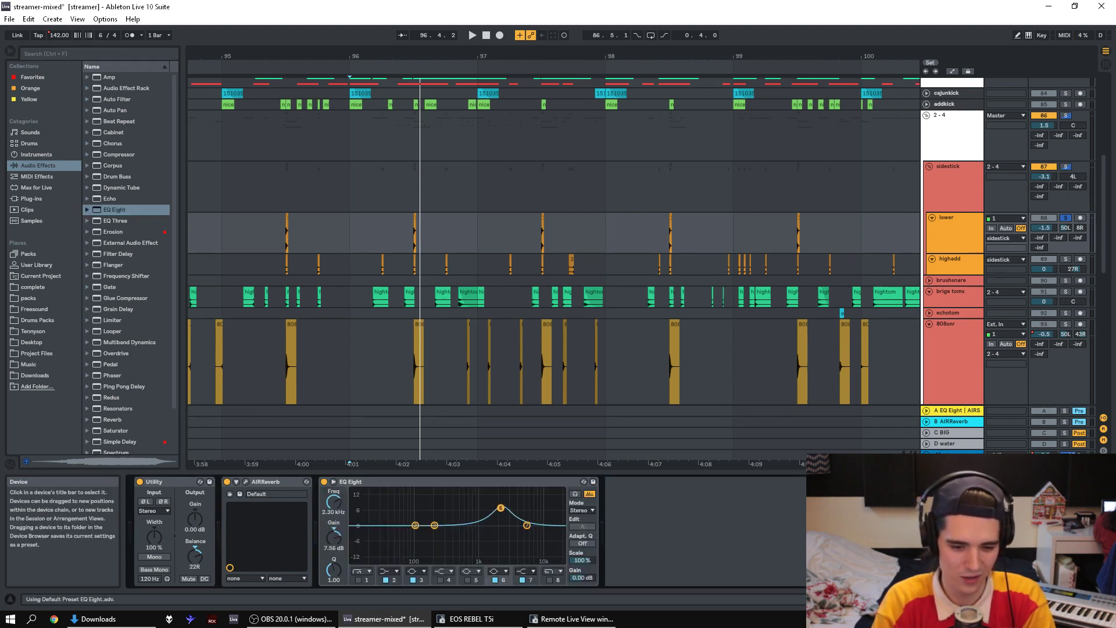
- Select the lower track's hit around 96.3.4 to 96.4.1 and replay it soloed while sweeping the EQ Eight's band 6
{"action": "key", "text": "space"}
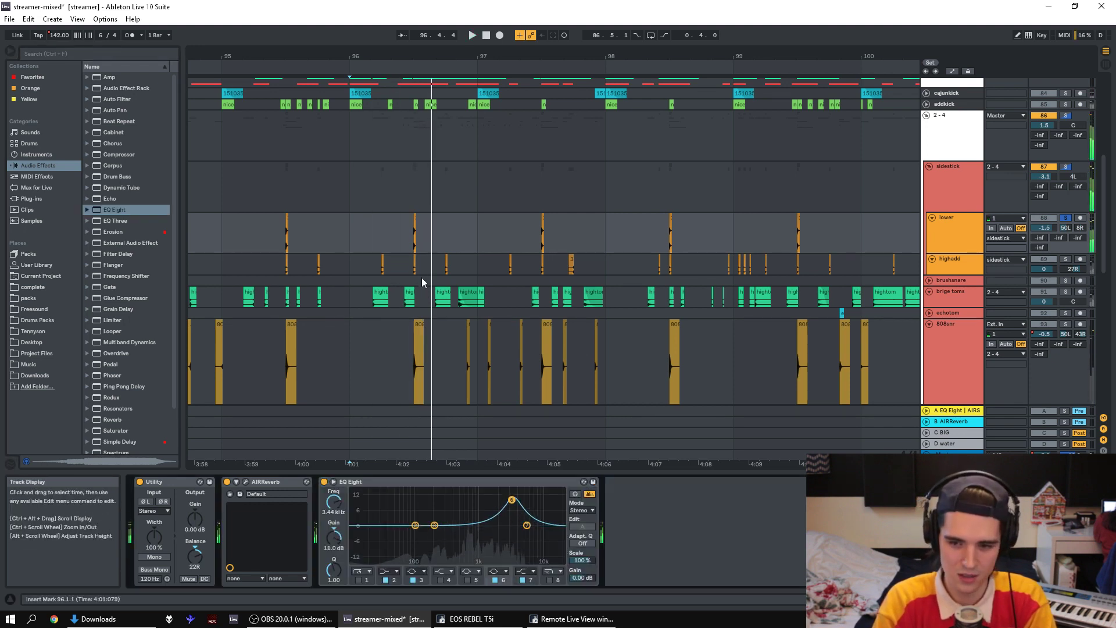
{"action": "key", "text": "space"}
{"action": "left_click_drag", "start_coordinate": [418, 245], "coordinate": [409, 245]}
{"action": "key", "text": "space"}
{"action": "key", "text": "space"}
{"action": "key", "text": "space"}
{"action": "left_click", "coordinate": [515, 501]}
{"action": "key", "text": "space"}
{"action": "key", "text": "space"}
{"action": "mouse_move", "coordinate": [512, 500]}
{"action": "left_mouse_down"}
{"action": "mouse_move", "coordinate": [465, 501]}
{"action": "mouse_move", "coordinate": [551, 505]}
{"action": "mouse_move", "coordinate": [525, 501]}
{"action": "mouse_move", "coordinate": [536, 525]}
{"action": "mouse_move", "coordinate": [421, 496]}
{"action": "mouse_move", "coordinate": [526, 492]}
{"action": "mouse_move", "coordinate": [492, 499]}
{"action": "mouse_move", "coordinate": [501, 496]}
{"action": "left_mouse_up"}
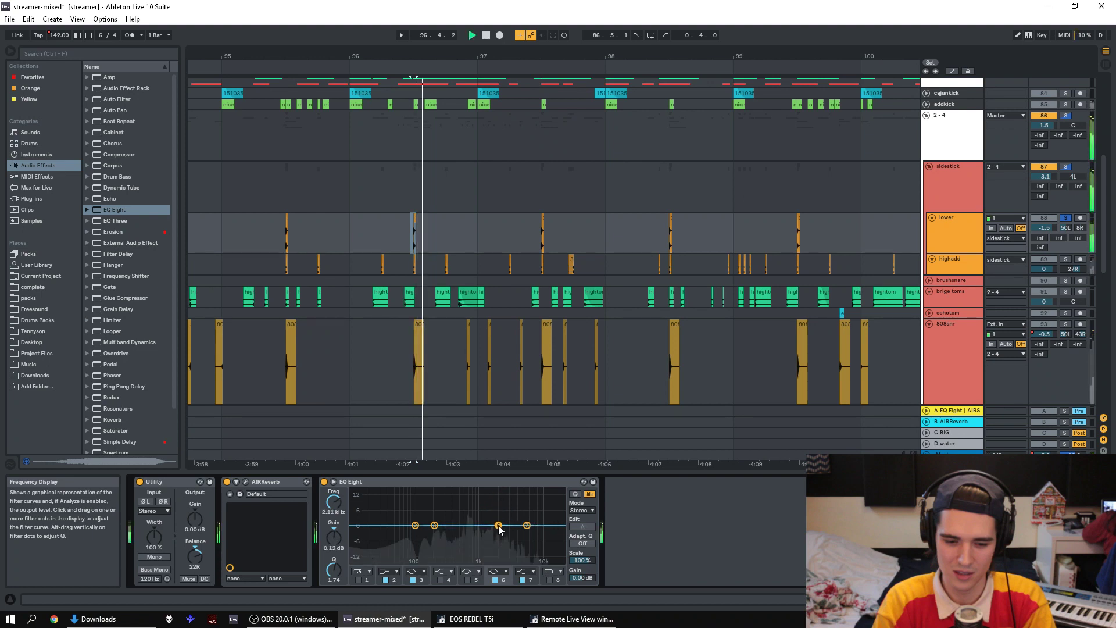
- Switch off bands 3 and 6 of the lower track's EQ Eight and play the full mix with its solo cleared
{"action": "left_click", "coordinate": [416, 580]}
{"action": "left_click", "coordinate": [496, 580]}
{"action": "left_click", "coordinate": [1066, 218]}
{"action": "key", "text": "space"}
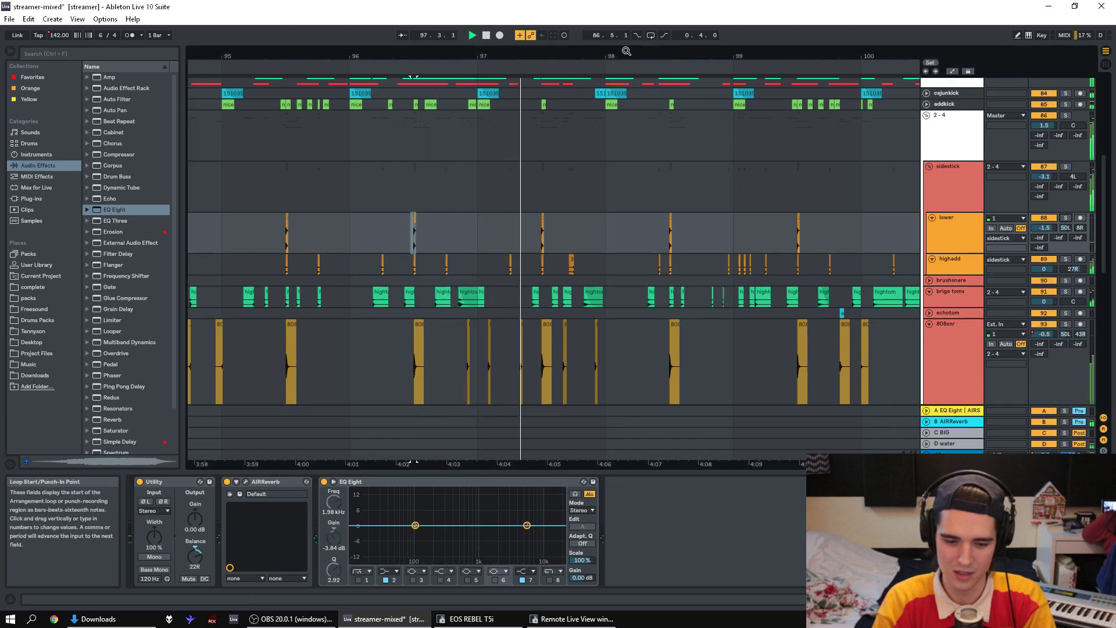
{"action": "key", "text": "space"}
{"action": "left_click_drag", "start_coordinate": [555, 53], "coordinate": [391, 7]}
{"action": "key", "text": "space"}
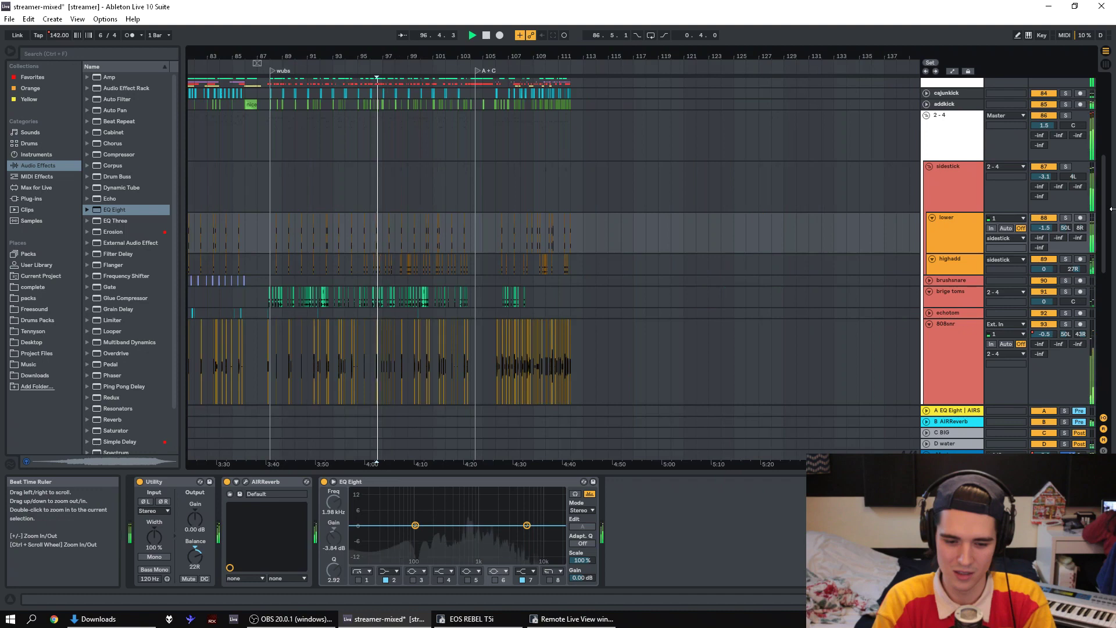
- Fold the sidestick group and audition 2 - 4, cajunkick and addkick soloed, showing the cajunkick waveforms around bars 99 to 104
{"action": "left_click", "coordinate": [929, 166]}
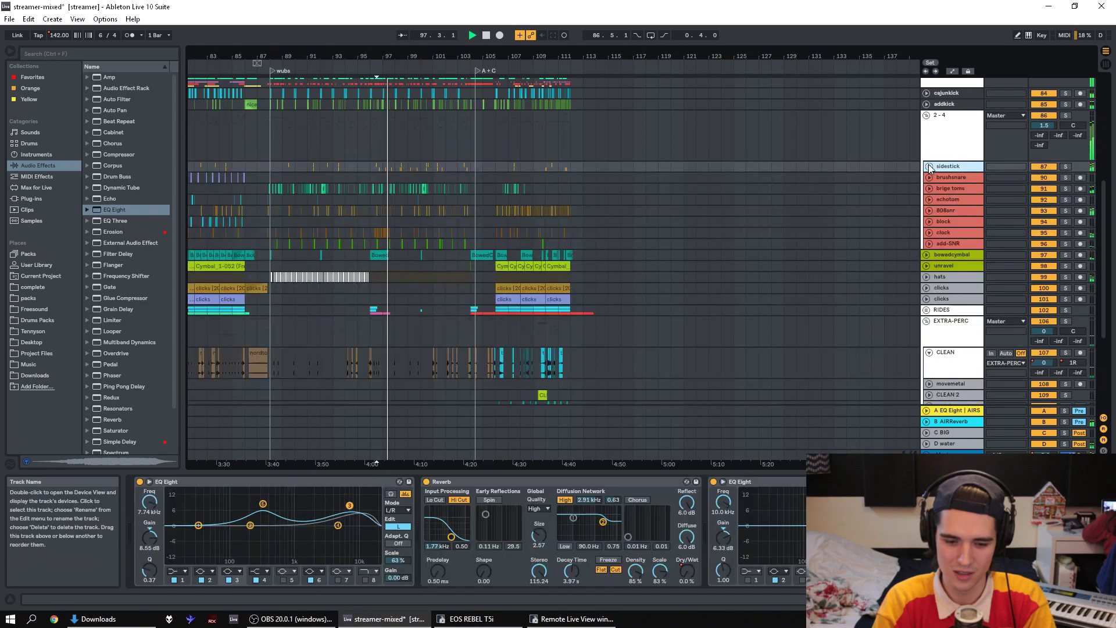
{"action": "left_click", "coordinate": [1064, 117]}
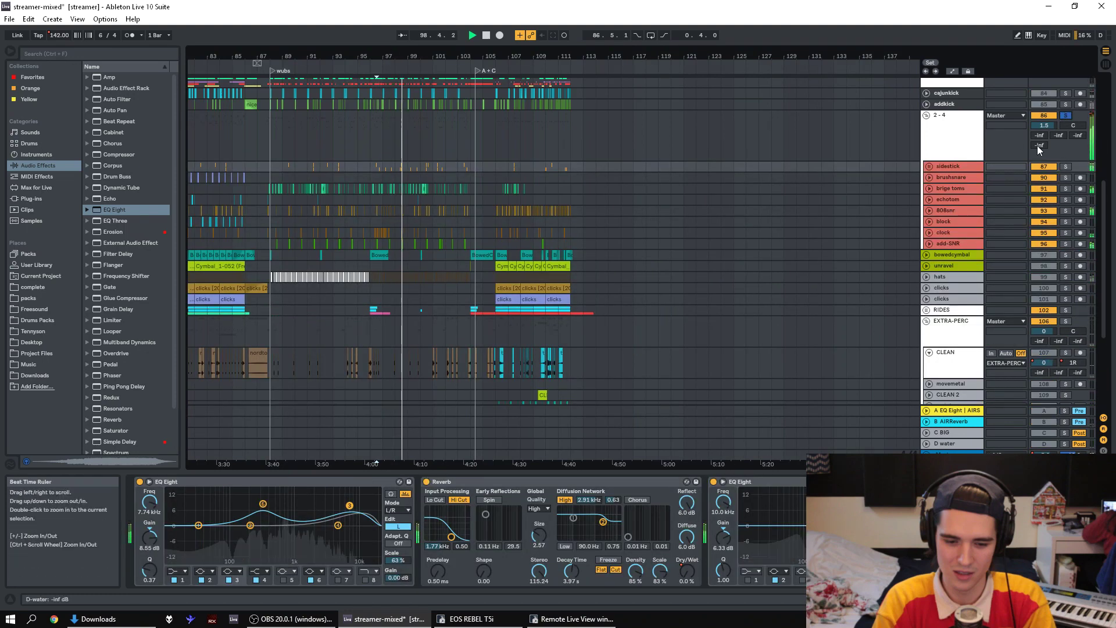
{"action": "left_click", "coordinate": [1065, 93], "text": "ctrl"}
{"action": "left_click", "coordinate": [1065, 106], "text": "ctrl"}
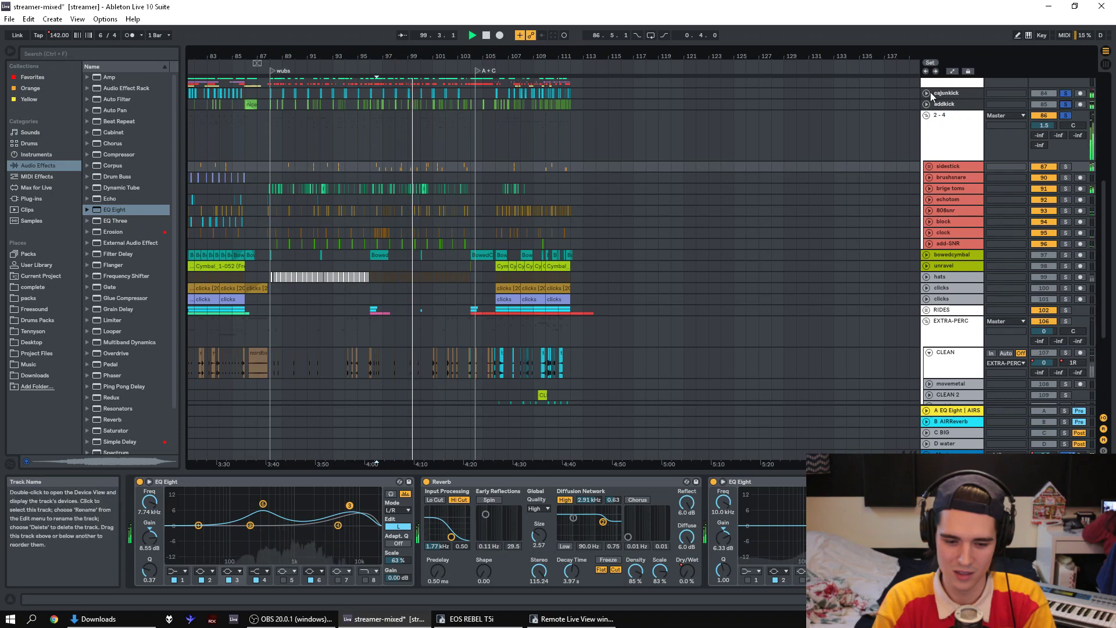
{"action": "left_click", "coordinate": [927, 93]}
{"action": "left_click_drag", "start_coordinate": [428, 52], "coordinate": [428, 139]}
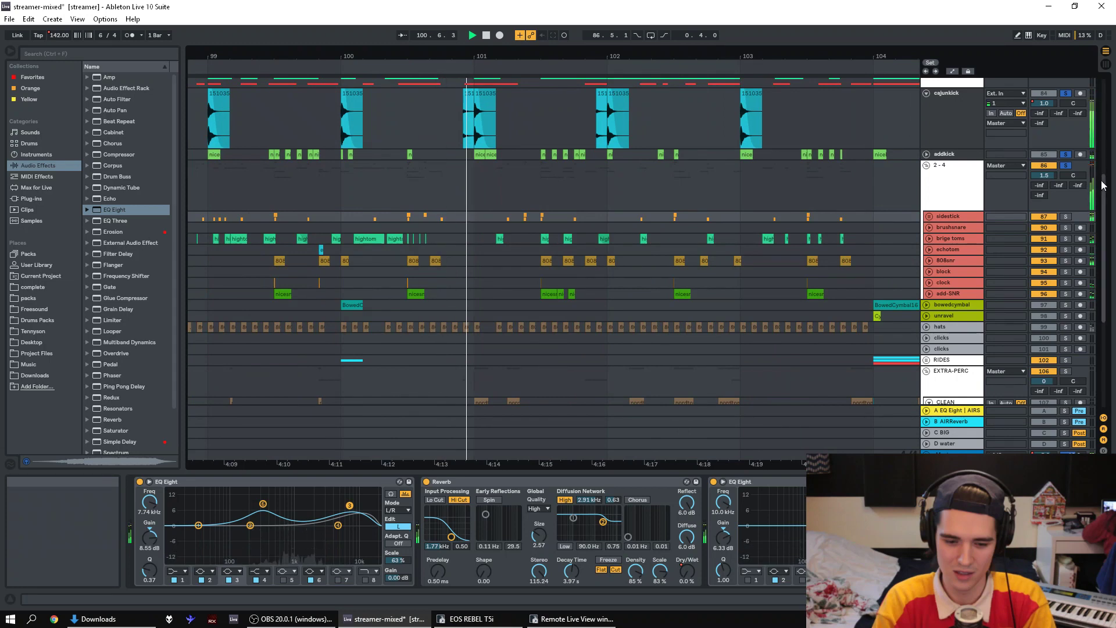
{"action": "left_click_drag", "start_coordinate": [1104, 188], "coordinate": [1100, 152]}
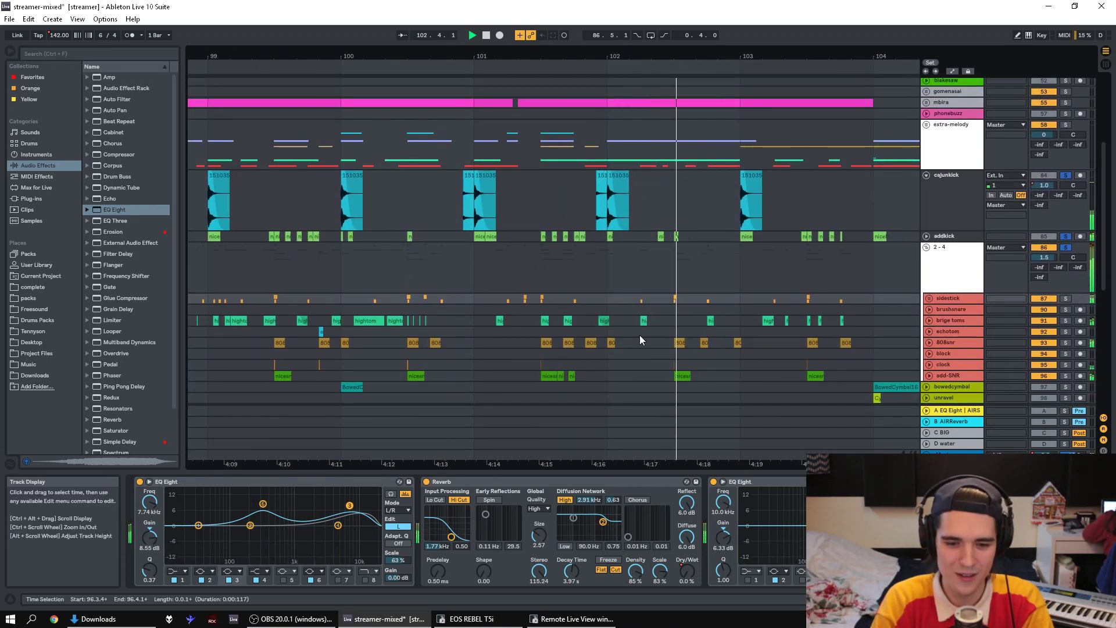
- Unfold the 808snr track and play it soloed from its clip at 101.4.1
{"action": "left_click", "coordinate": [928, 342]}
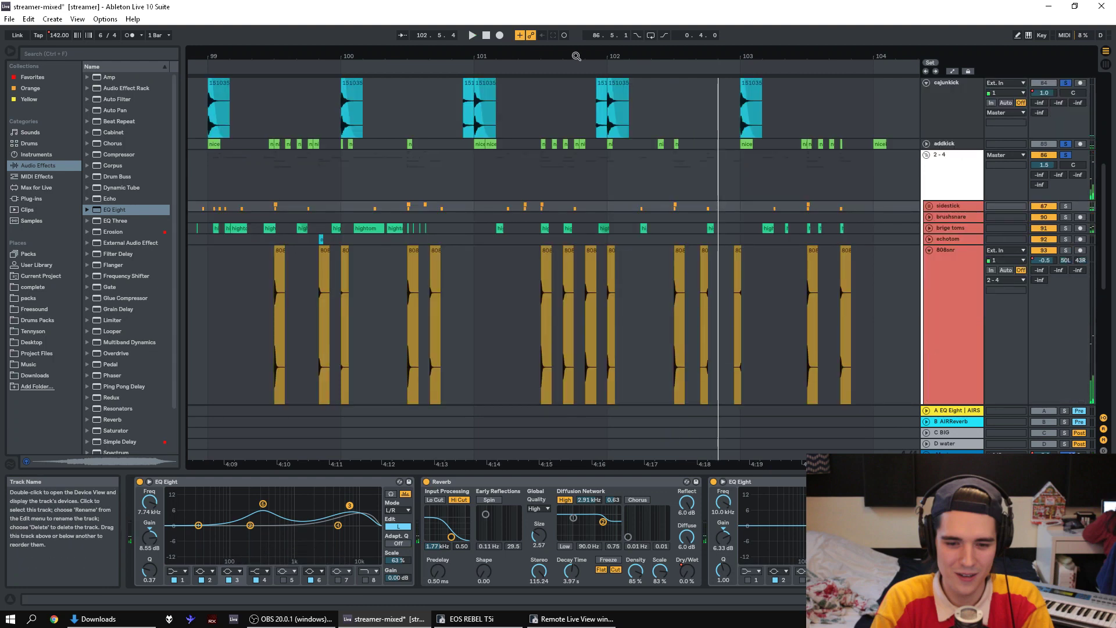
{"action": "left_click_drag", "start_coordinate": [572, 58], "coordinate": [487, 285]}
{"action": "left_click", "coordinate": [487, 285]}
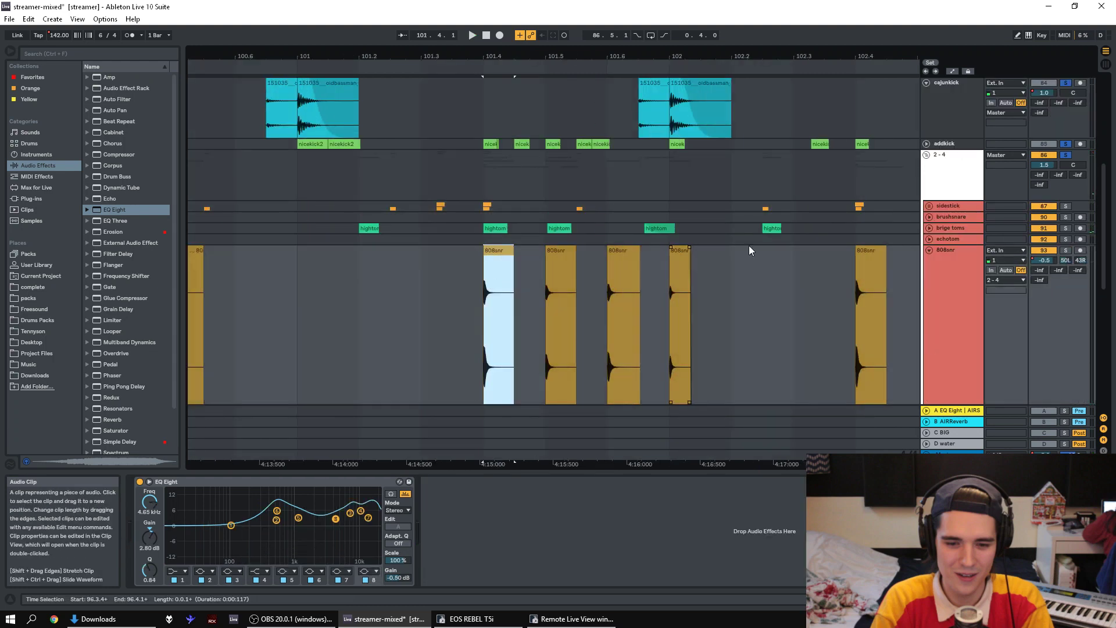
{"action": "left_click", "coordinate": [1065, 251]}
{"action": "key", "text": "space"}
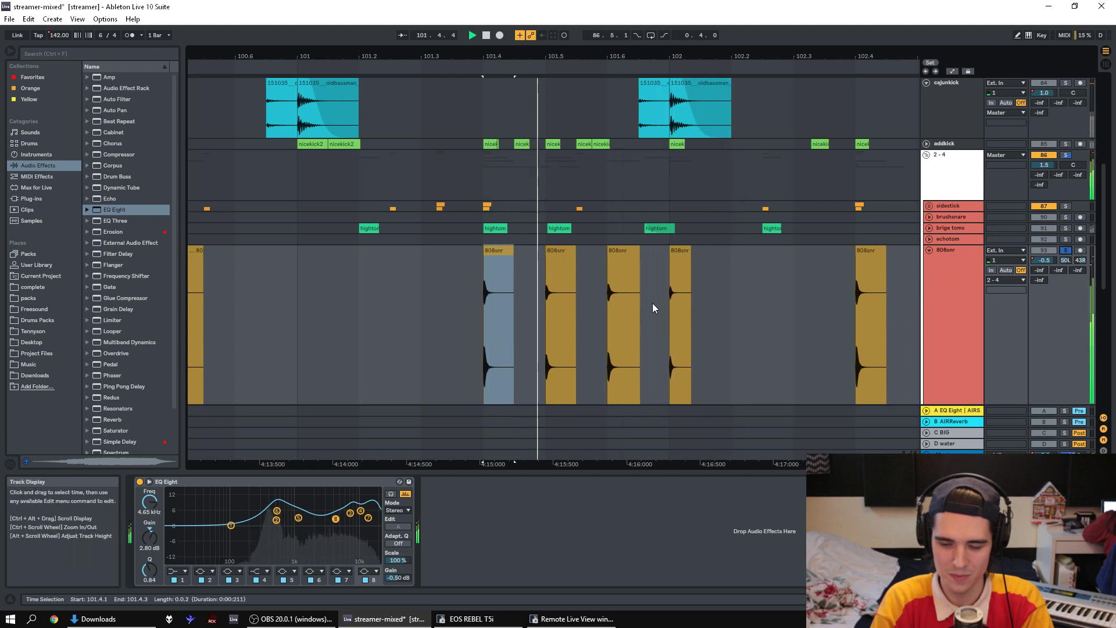
{"action": "left_click_drag", "start_coordinate": [471, 59], "coordinate": [470, 54]}
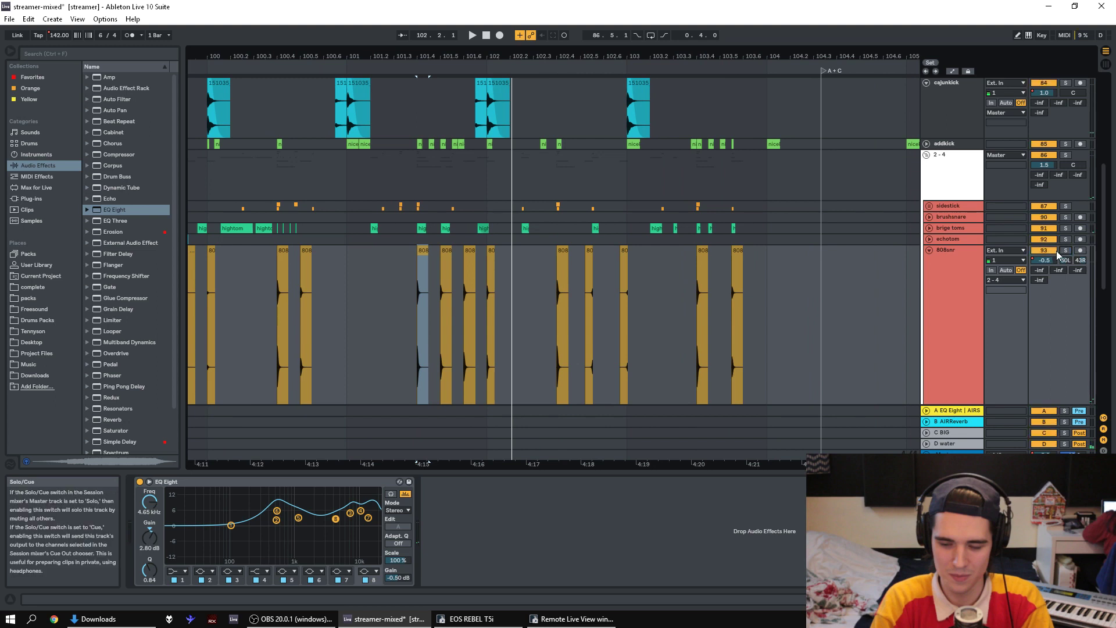
- Show the sample settings and transposition of the successive 808snr clips between 101.4 and 102.1, and play them from 101.4.1
{"action": "left_click", "coordinate": [448, 262]}
{"action": "double_click", "coordinate": [448, 263]}
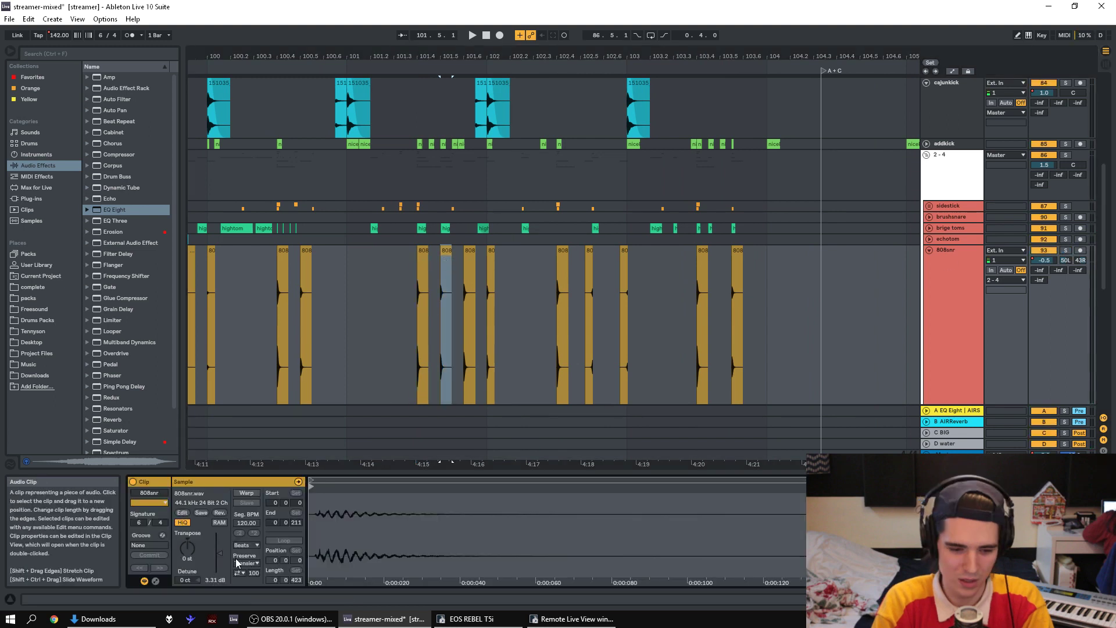
{"action": "left_click", "coordinate": [467, 269]}
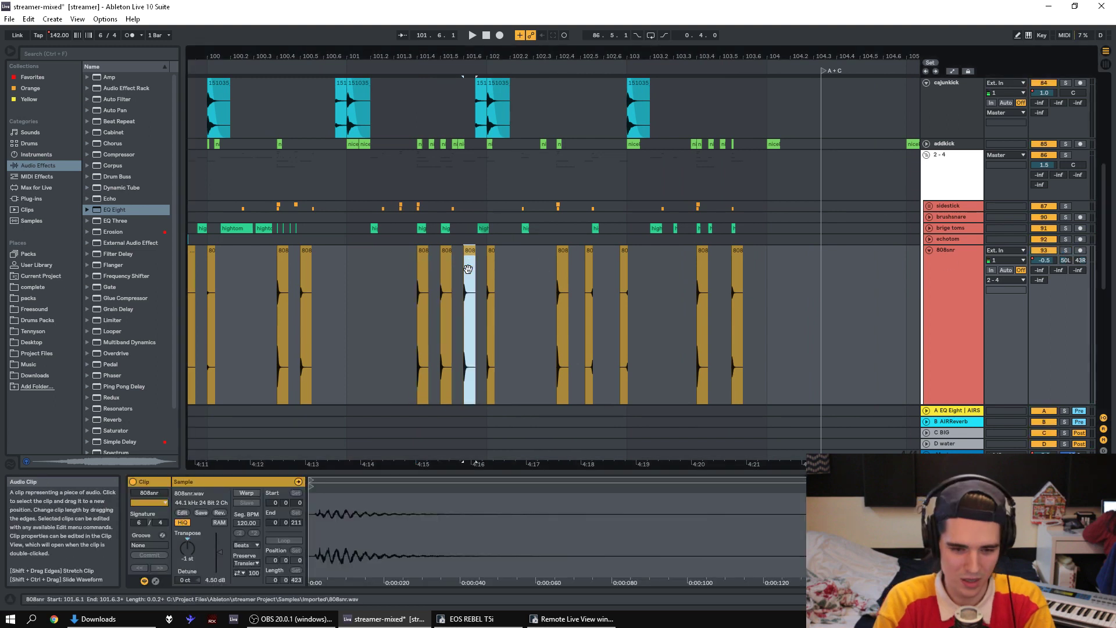
{"action": "left_click", "coordinate": [489, 275]}
{"action": "left_click", "coordinate": [422, 275]}
{"action": "key", "text": "space"}
- Play the full mix from just after 102.1 into the A + C section with the 2 - 4 group folded
{"action": "left_click", "coordinate": [495, 314]}
{"action": "key", "text": "space"}
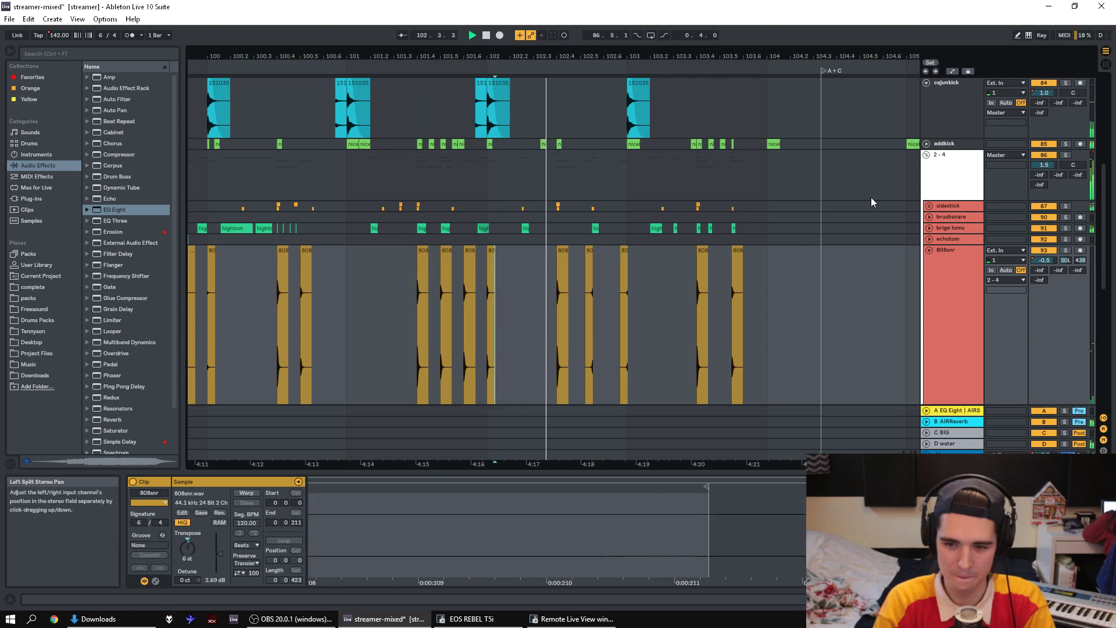
{"action": "left_click", "coordinate": [926, 156], "text": "alt"}
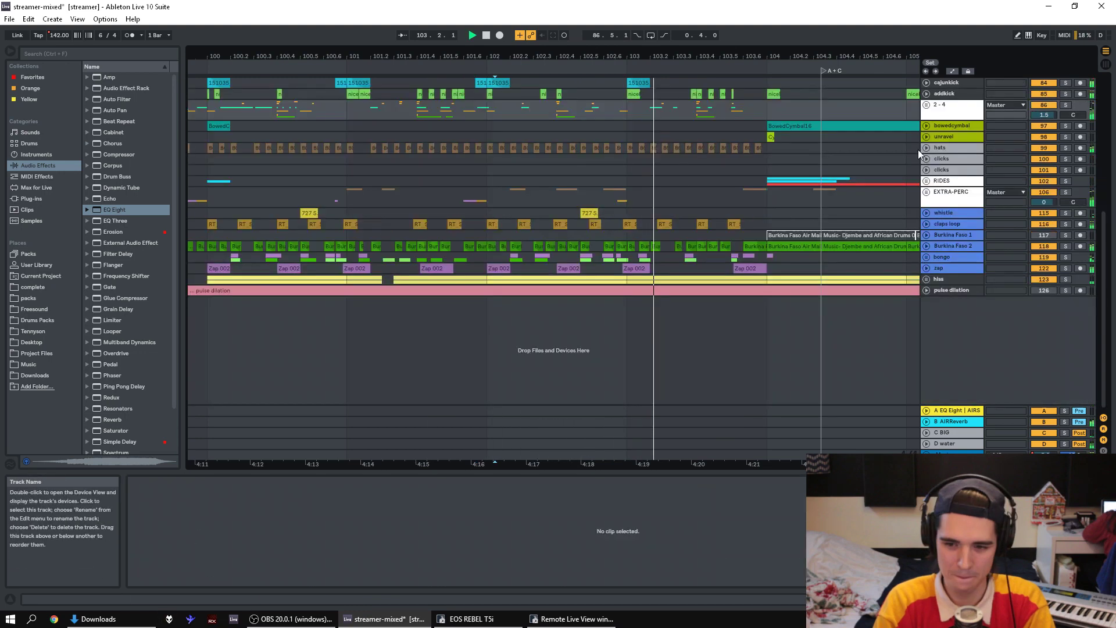
{"action": "left_click_drag", "start_coordinate": [772, 56], "coordinate": [614, 5]}
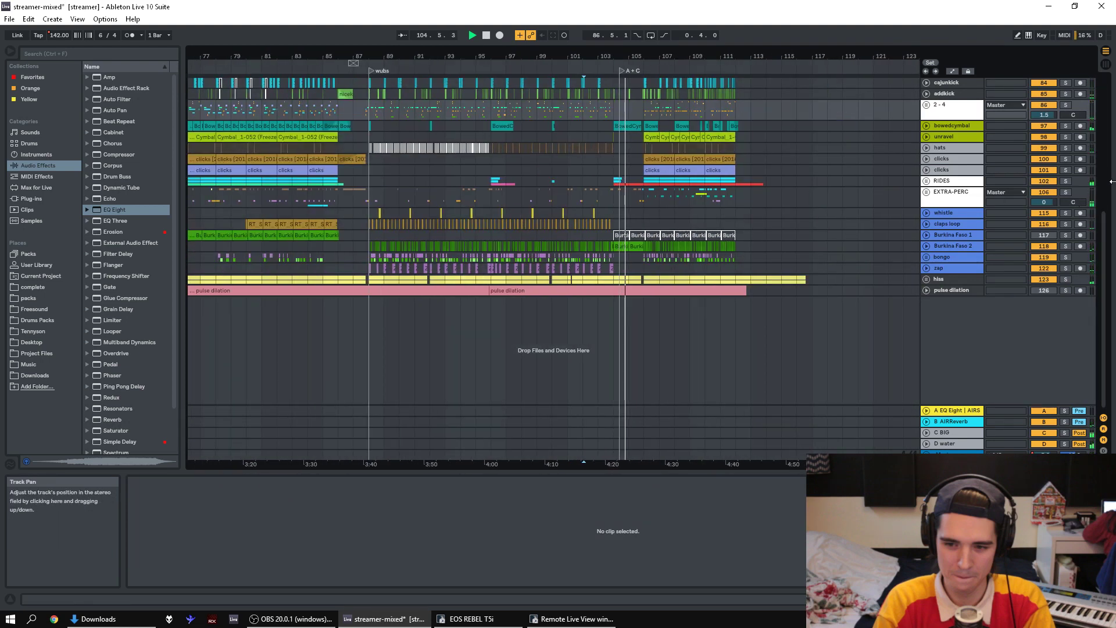
{"action": "left_click_drag", "start_coordinate": [1102, 223], "coordinate": [1108, 169]}
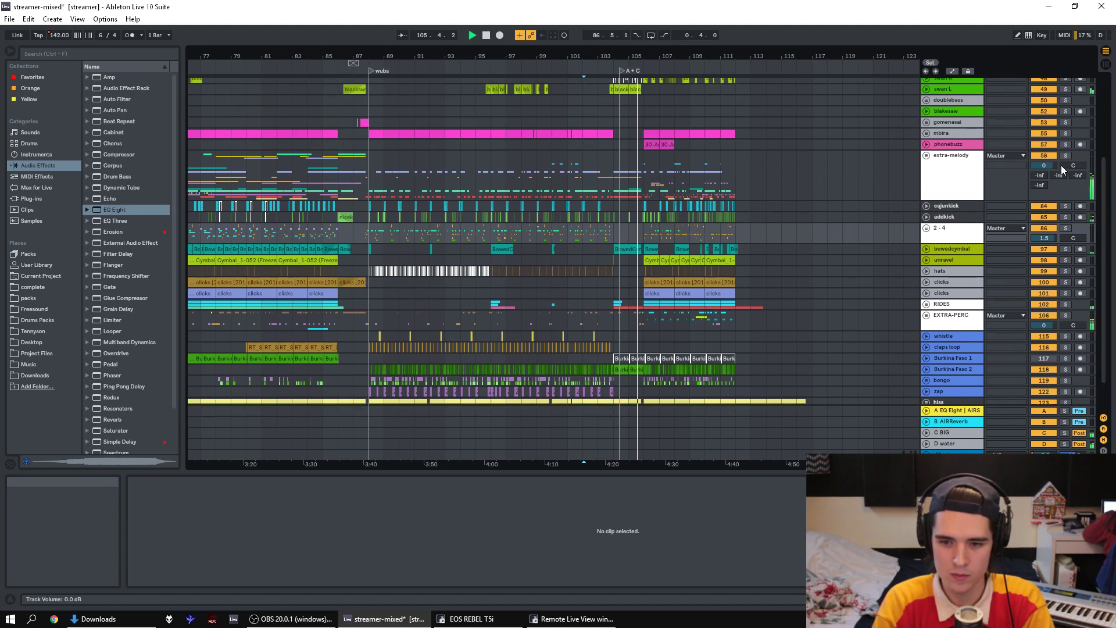
- Solo cajunkick, addkick, 2 - 4, bowedcymbal, unravel, hats, both clicks tracks and RIDES during playback of the A + C section
{"action": "left_click", "coordinate": [1065, 206]}
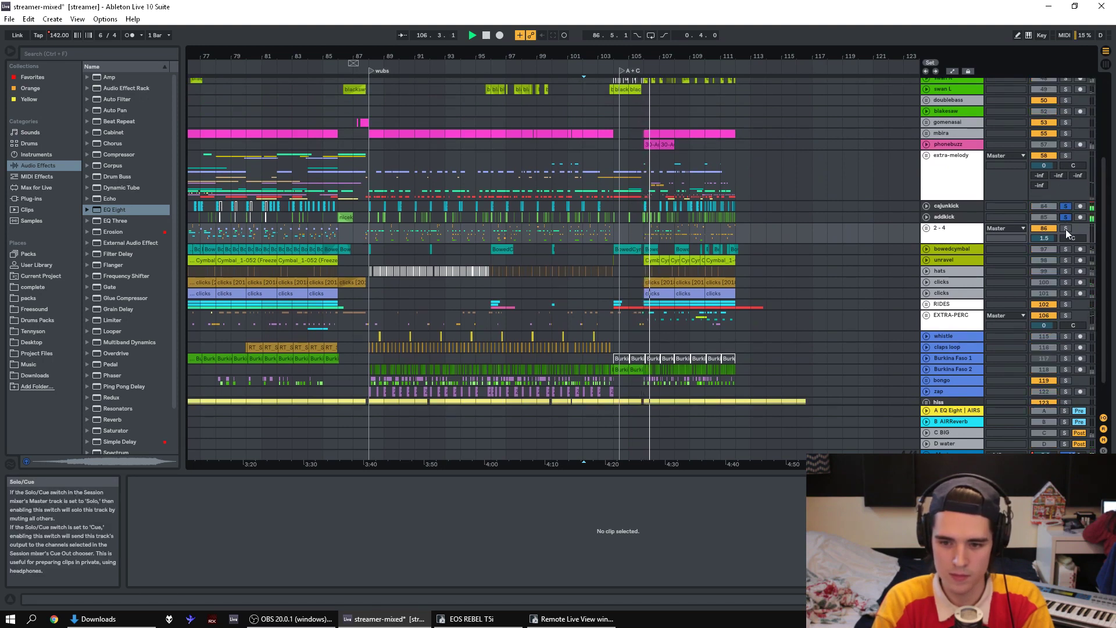
{"action": "left_click", "coordinate": [1066, 249]}
{"action": "left_click", "coordinate": [1065, 260]}
{"action": "left_click", "coordinate": [1066, 272]}
{"action": "left_click", "coordinate": [1065, 282]}
{"action": "left_click", "coordinate": [1065, 292]}
{"action": "left_click", "coordinate": [1065, 304]}
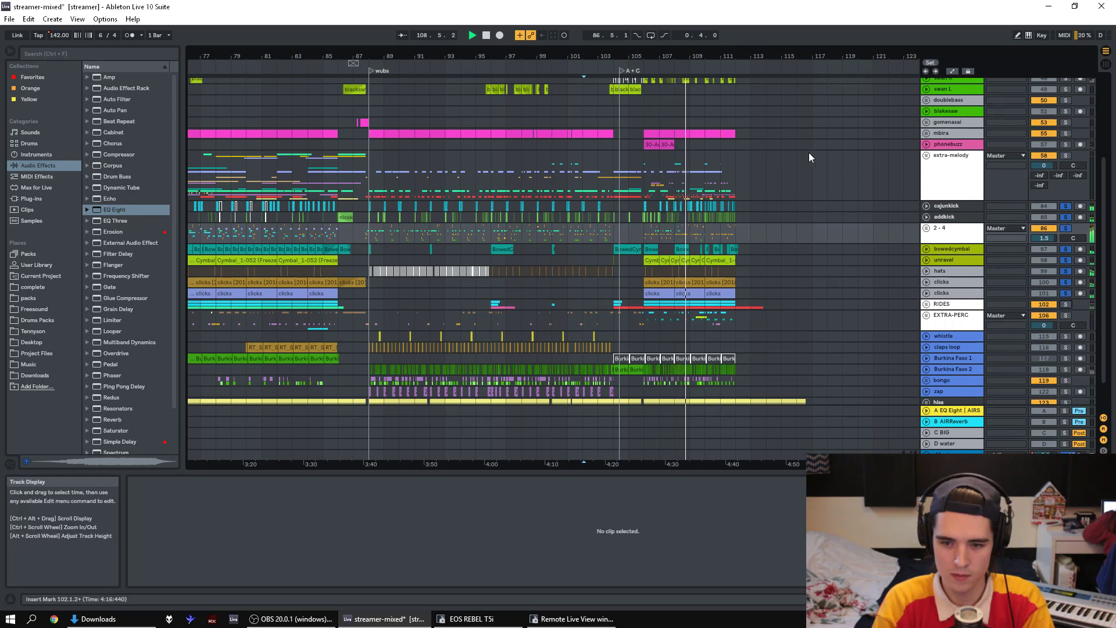
- Add the EXTRA-PERC group to the soloed drums and play them together from 109.1.1
{"action": "left_click_drag", "start_coordinate": [708, 52], "coordinate": [708, 56]}
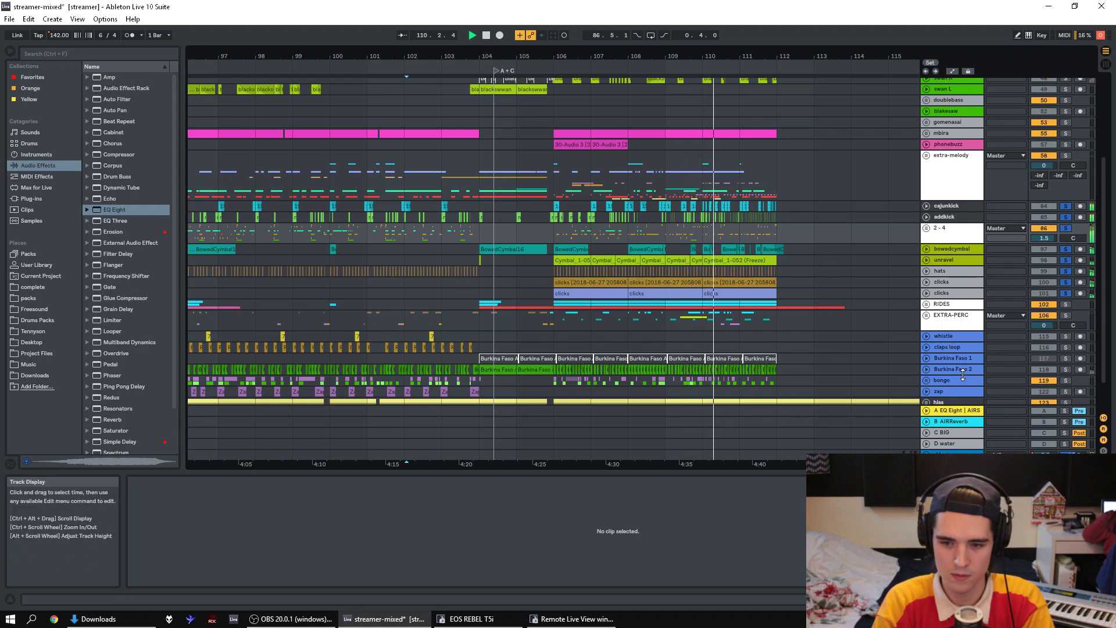
{"action": "left_click", "coordinate": [1064, 317]}
{"action": "left_click", "coordinate": [668, 323]}
{"action": "key", "text": "space"}
{"action": "key", "text": "space"}
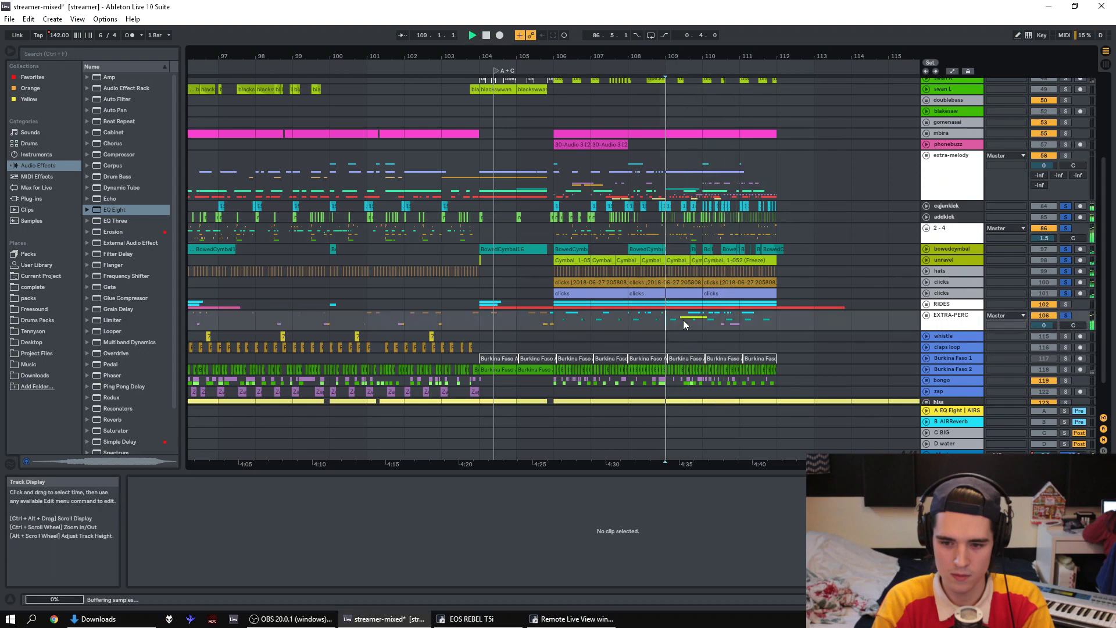
- Unfold the EXTRA-PERC group, solo its CLEAN track and play it from 110.1.1
{"action": "left_click", "coordinate": [926, 315]}
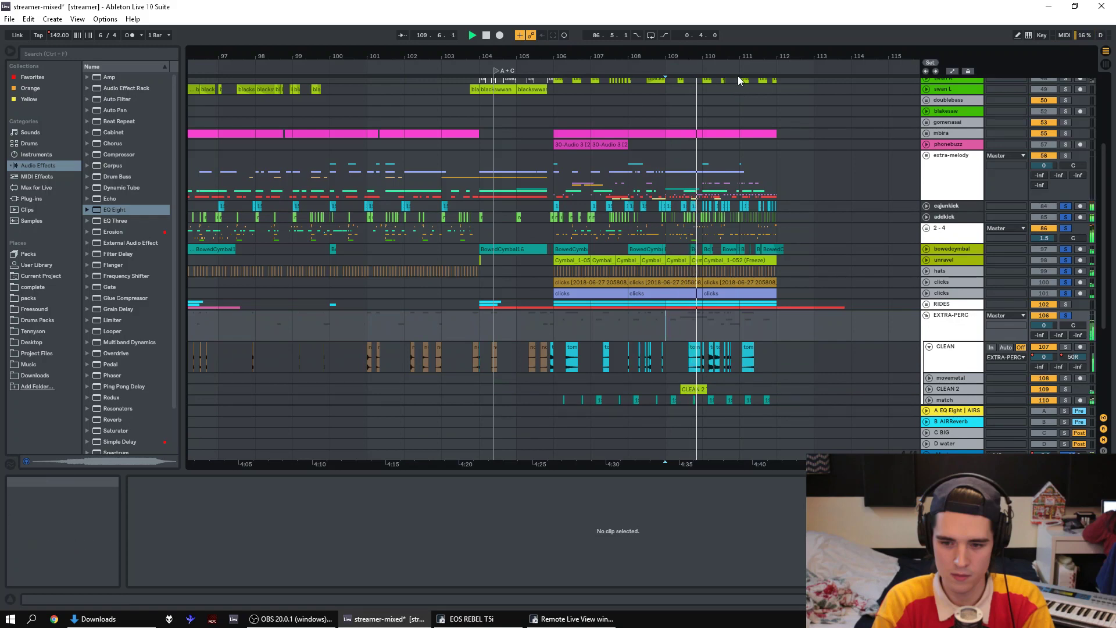
{"action": "left_click_drag", "start_coordinate": [749, 56], "coordinate": [750, 110]}
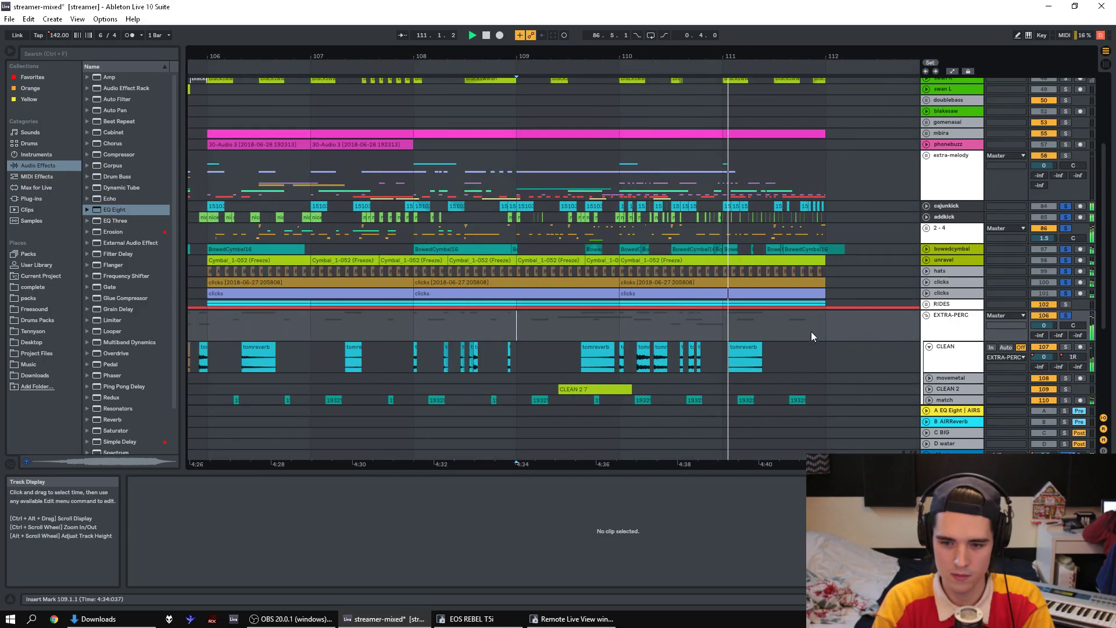
{"action": "left_click", "coordinate": [611, 363]}
{"action": "key", "text": "space"}
{"action": "left_click", "coordinate": [1066, 347]}
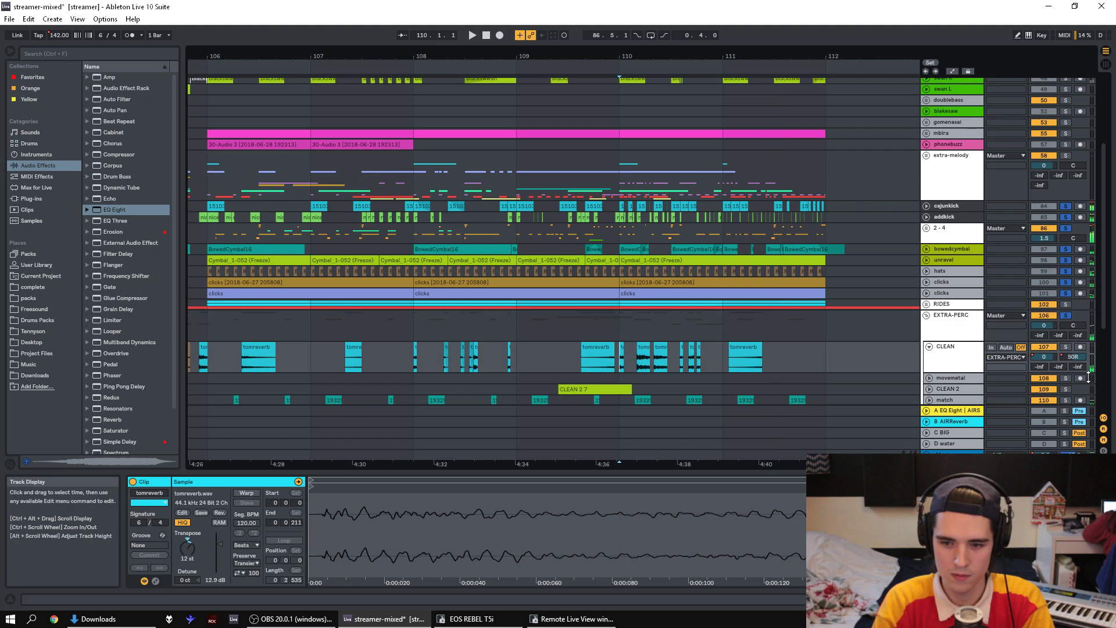
{"action": "key", "text": "space"}
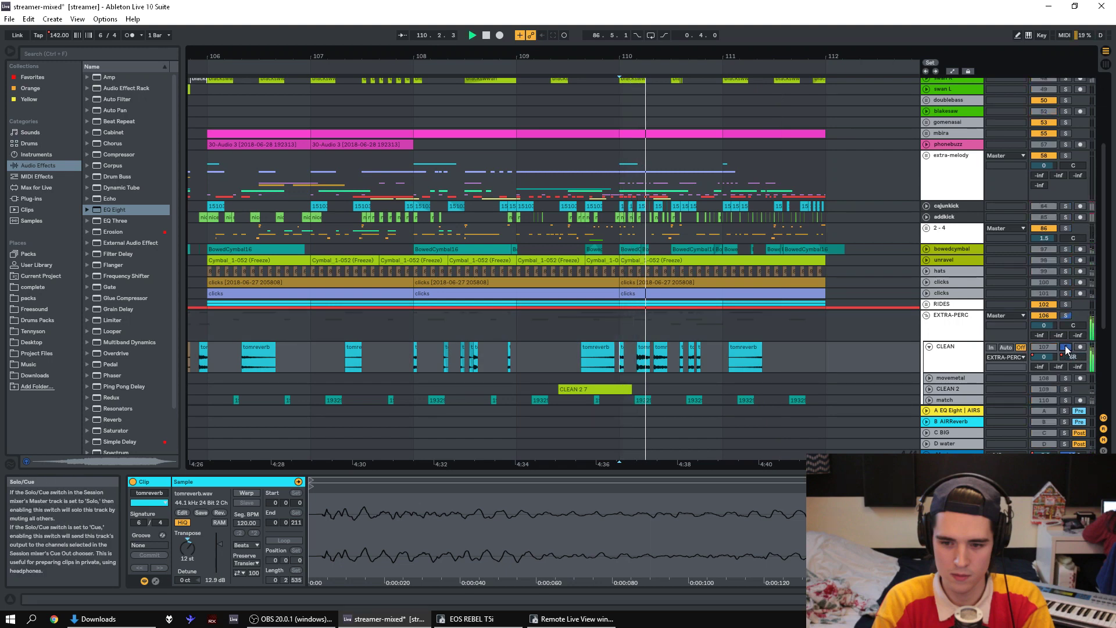
- Play the soloed CLEAN track from the tomreverb clip at bar 108
{"action": "key", "text": "space"}
{"action": "key", "text": "space"}
{"action": "left_click", "coordinate": [415, 362]}
{"action": "key", "text": "space"}
{"action": "key", "text": "space"}
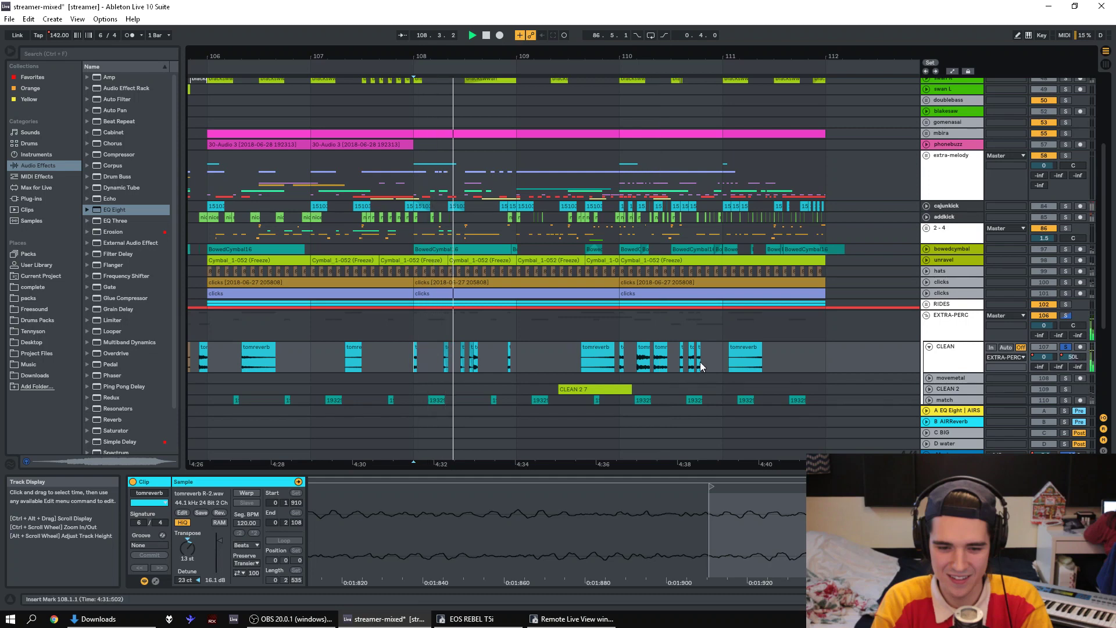
- Show the automation of the CLEAN track's panning in the arrangement and unsolo the track
{"action": "right_click", "coordinate": [1078, 363]}
{"action": "left_click", "coordinate": [1033, 381]}
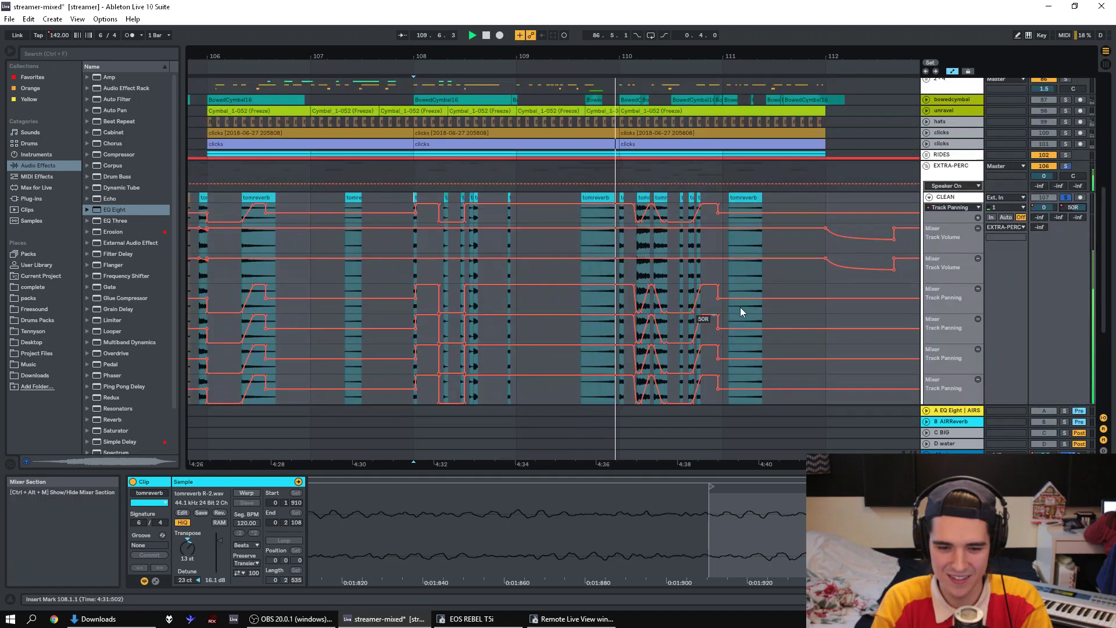
{"action": "left_click", "coordinate": [1066, 198]}
- Fold the EXTRA-PERC and extra-melody groups in the overview of the whole arrangement
{"action": "left_click_drag", "start_coordinate": [1104, 224], "coordinate": [1101, 8]}
{"action": "left_click_drag", "start_coordinate": [600, 57], "coordinate": [511, 93]}
{"action": "left_click", "coordinate": [926, 288]}
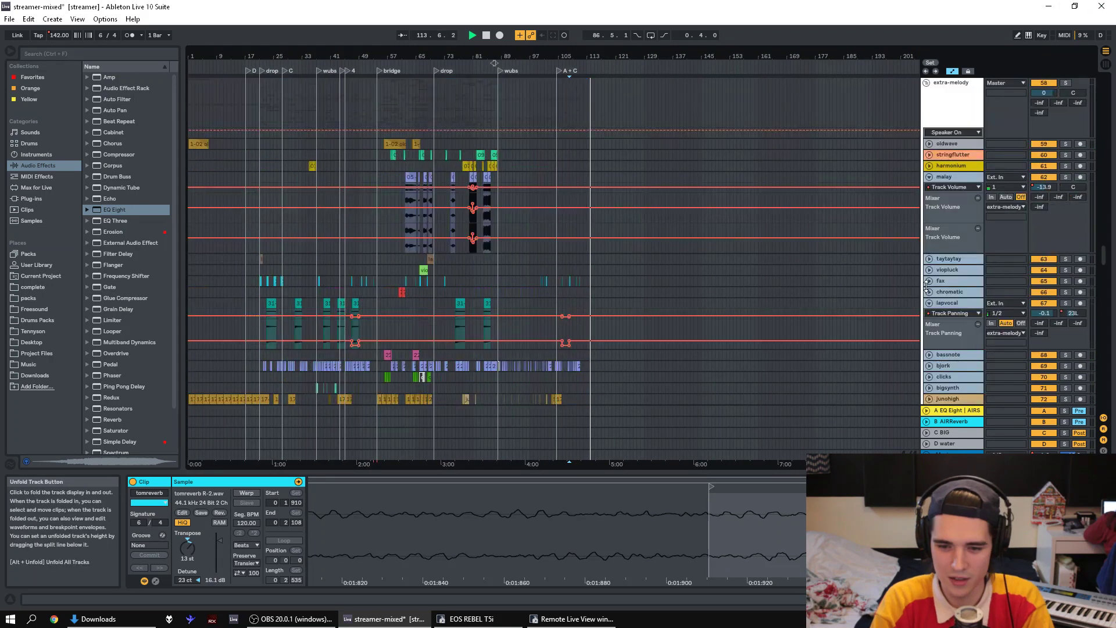
{"action": "left_click", "coordinate": [926, 86]}
- Play the full mix from 39.1.1 in the wubs section while showing the tracks from STRUCTURE to bongo
{"action": "key", "text": "space"}
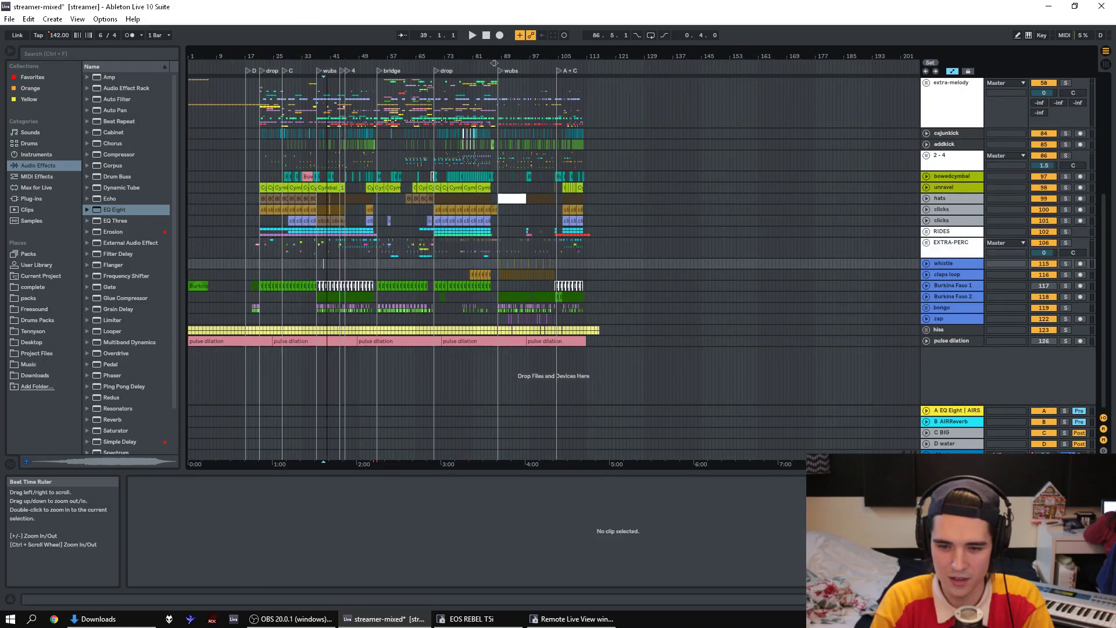
{"action": "left_click_drag", "start_coordinate": [327, 55], "coordinate": [546, 64]}
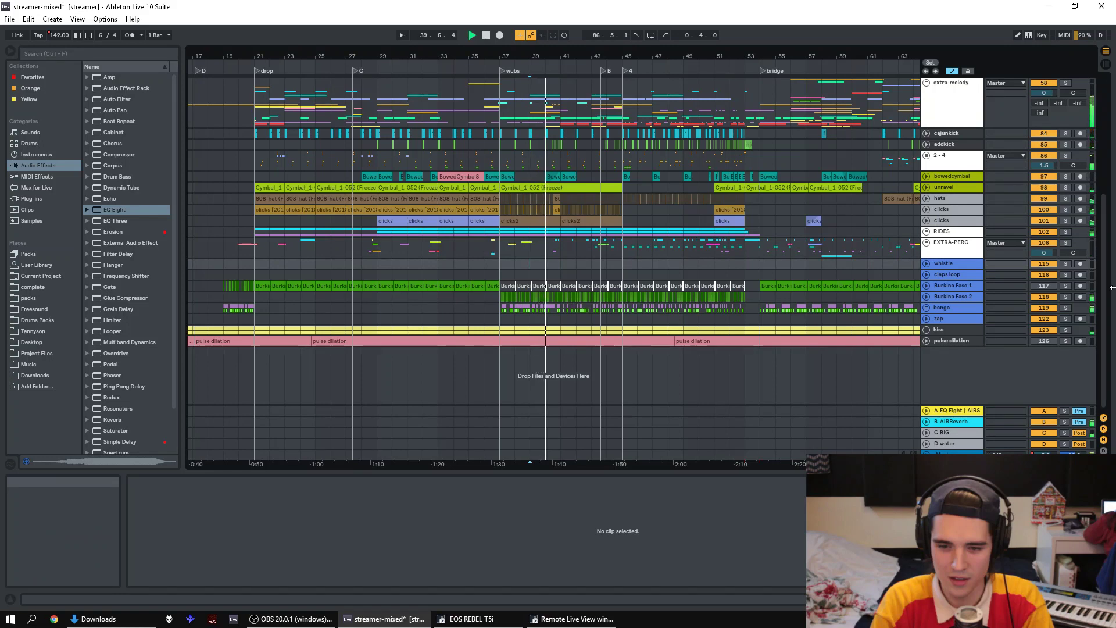
{"action": "key", "text": "space"}
{"action": "left_click_drag", "start_coordinate": [1109, 291], "coordinate": [1114, 134]}
{"action": "mouse_move", "coordinate": [511, 55]}
{"action": "left_mouse_down"}
{"action": "mouse_move", "coordinate": [511, 100]}
{"action": "mouse_move", "coordinate": [510, 52]}
{"action": "left_mouse_up"}
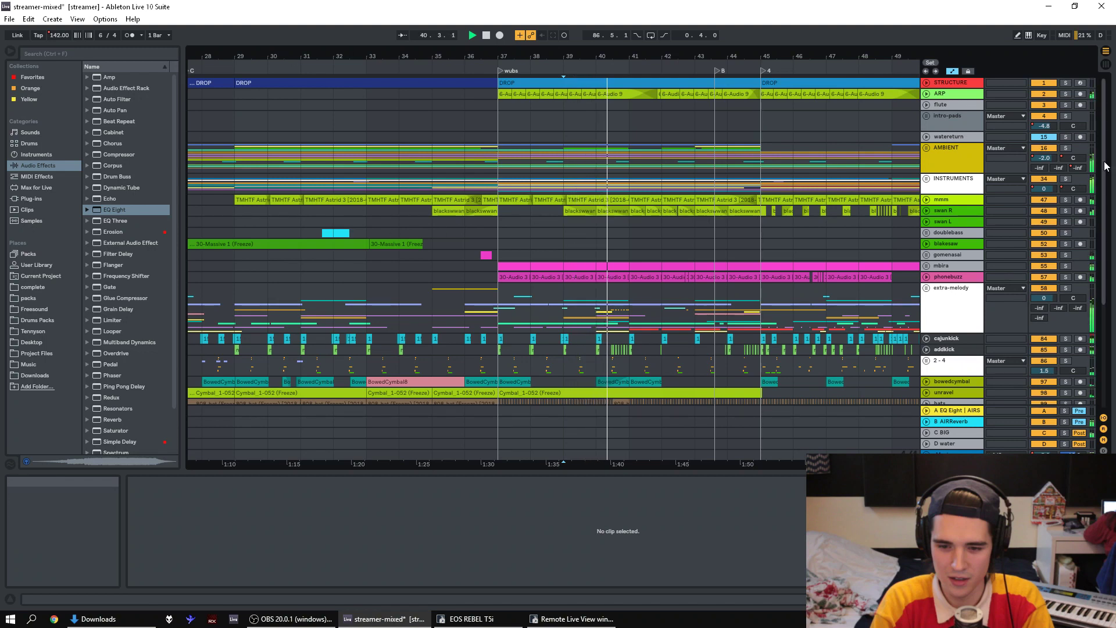
{"action": "scroll", "coordinate": [1106, 177], "scroll_direction": "down", "scroll_amount": 3}
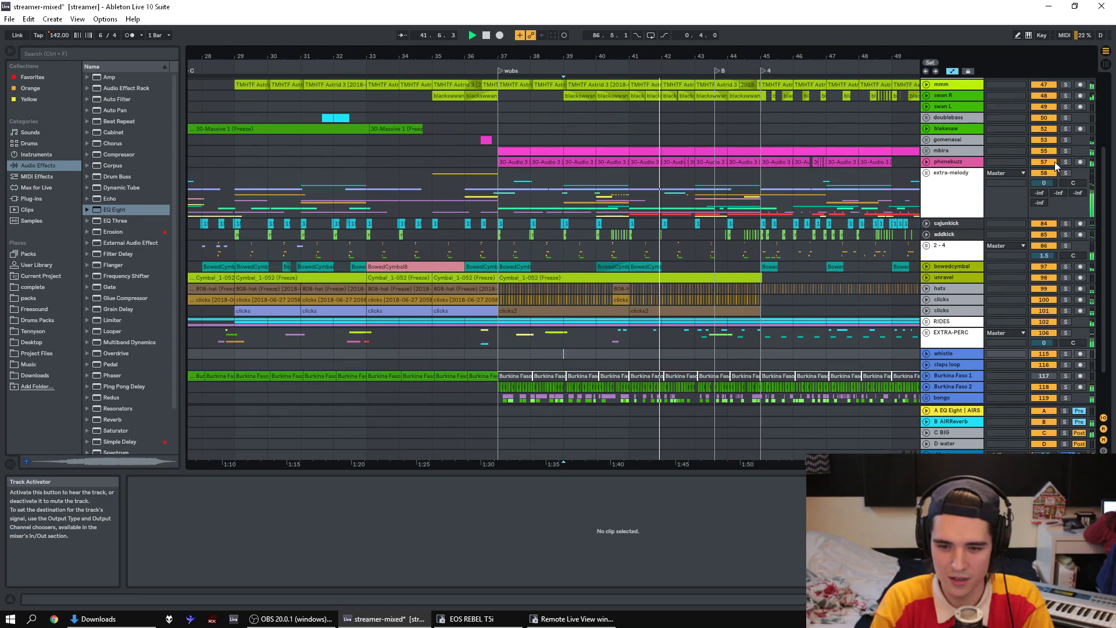
{"action": "key", "text": "space"}
- Set the playback position to 106.1.1 in the A + C section and unfold the ARP track
{"action": "left_click_drag", "start_coordinate": [863, 56], "coordinate": [380, 29]}
{"action": "left_click_drag", "start_coordinate": [840, 54], "coordinate": [300, 57]}
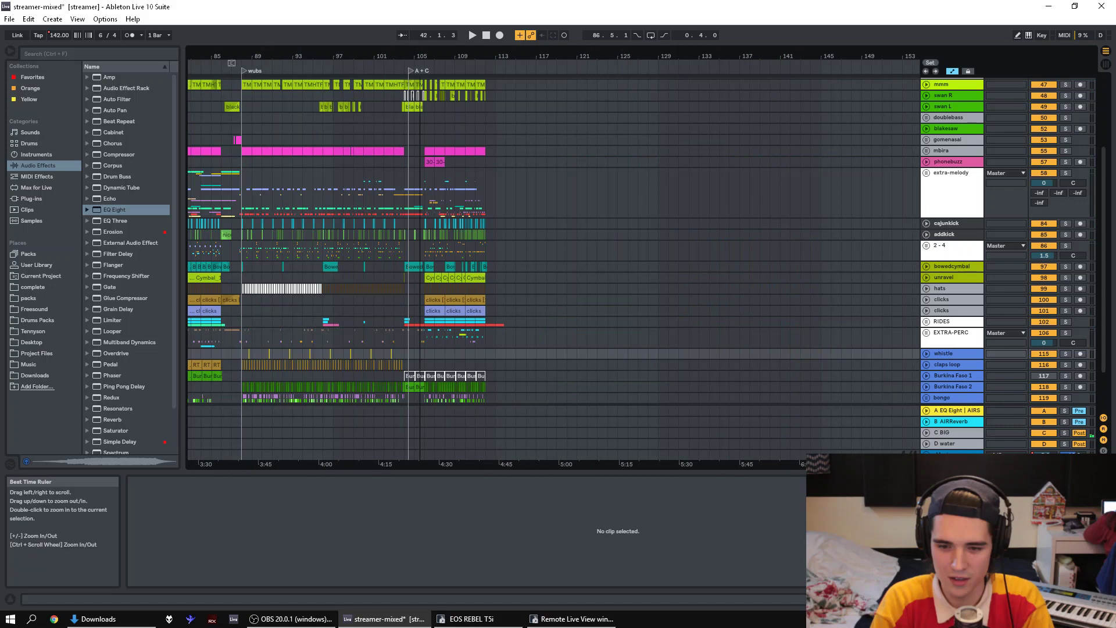
{"action": "left_click_drag", "start_coordinate": [431, 56], "coordinate": [588, 120]}
{"action": "left_click", "coordinate": [478, 108]}
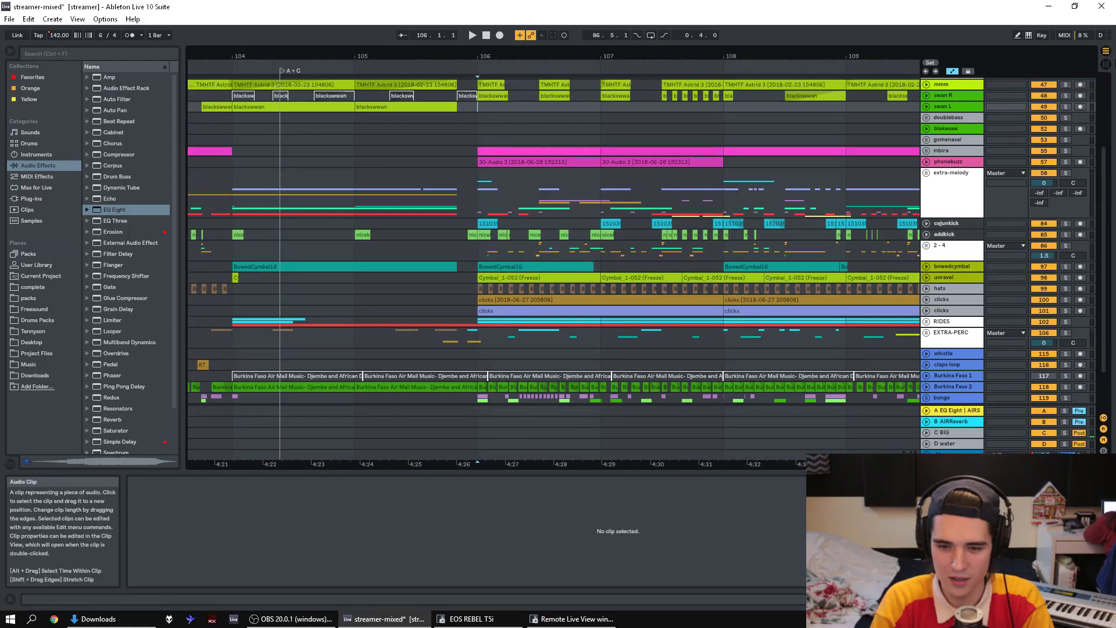
{"action": "left_click_drag", "start_coordinate": [1106, 220], "coordinate": [1109, 136]}
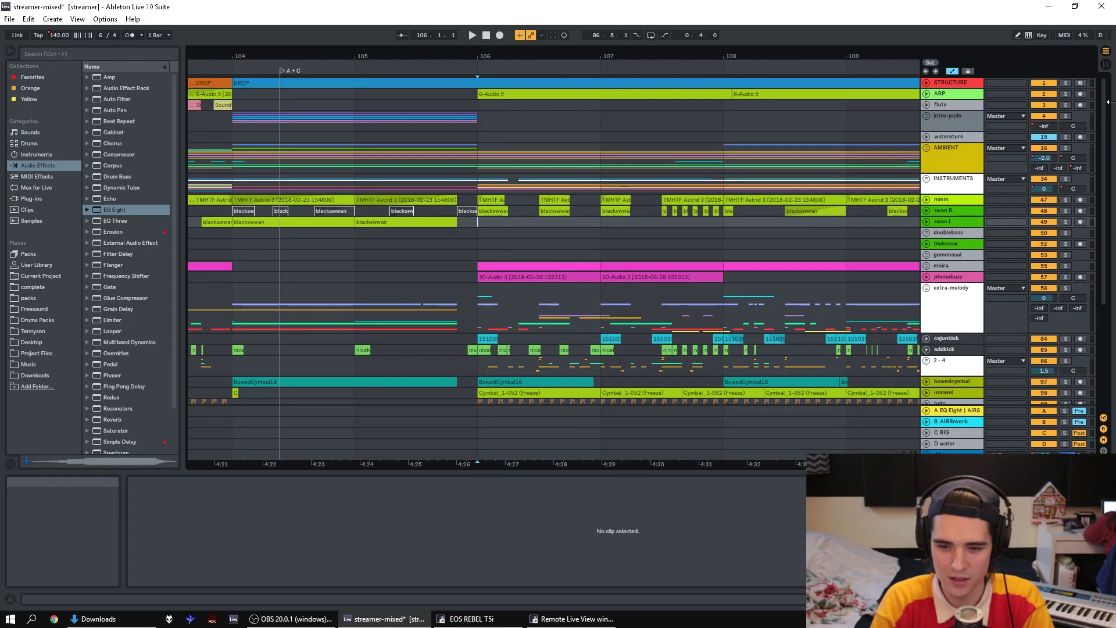
{"action": "left_click", "coordinate": [926, 94]}
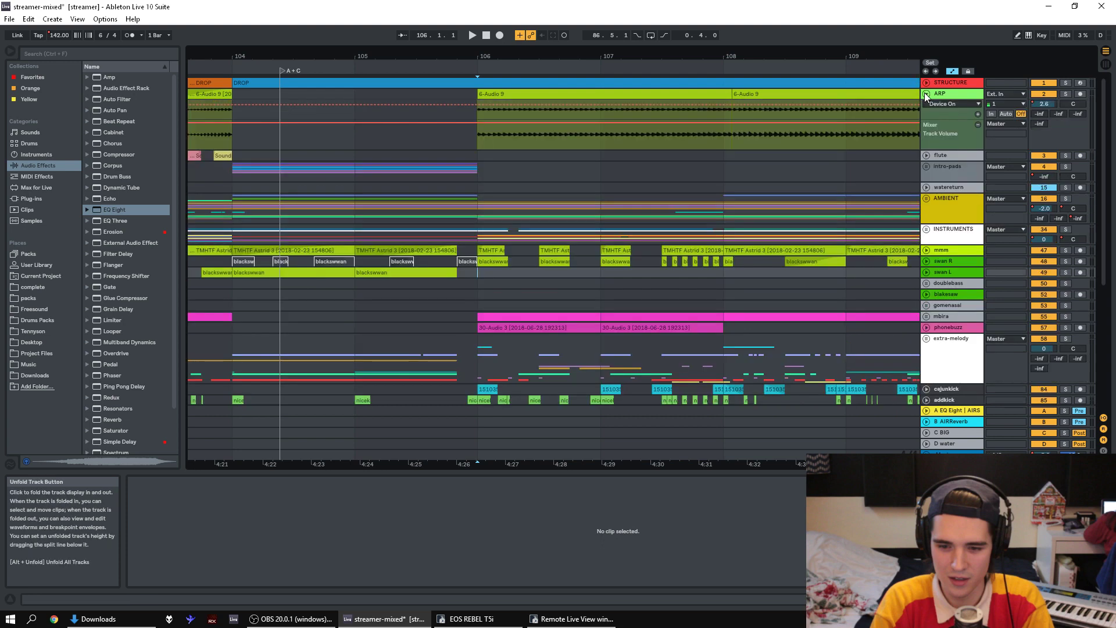
{"action": "left_click_drag", "start_coordinate": [556, 56], "coordinate": [413, 28]}
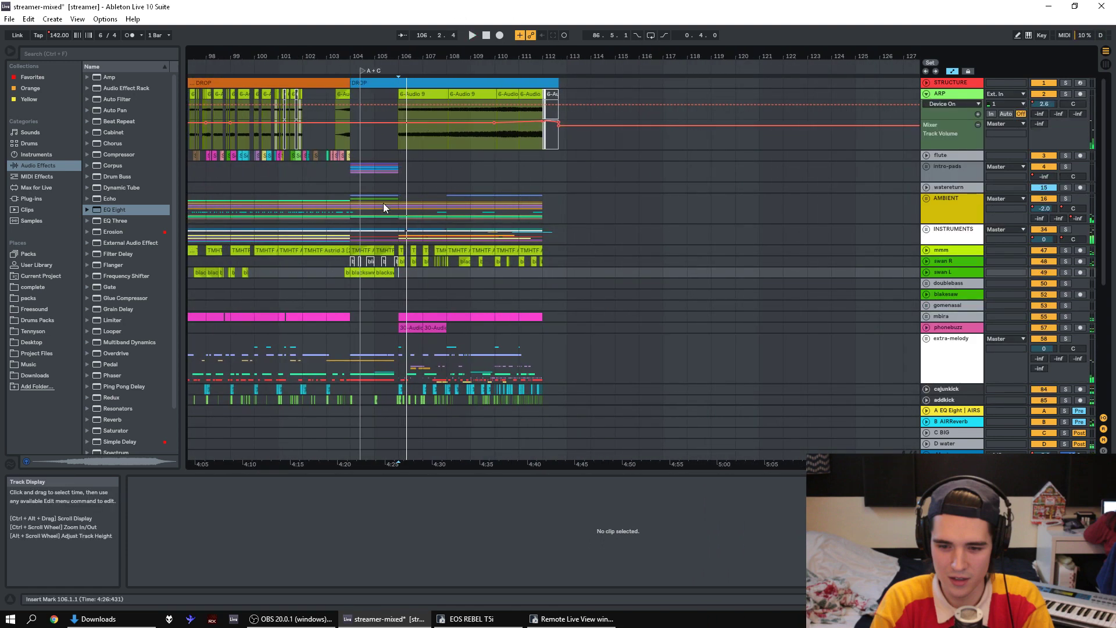
{"action": "left_click_drag", "start_coordinate": [1109, 143], "coordinate": [1101, 280]}
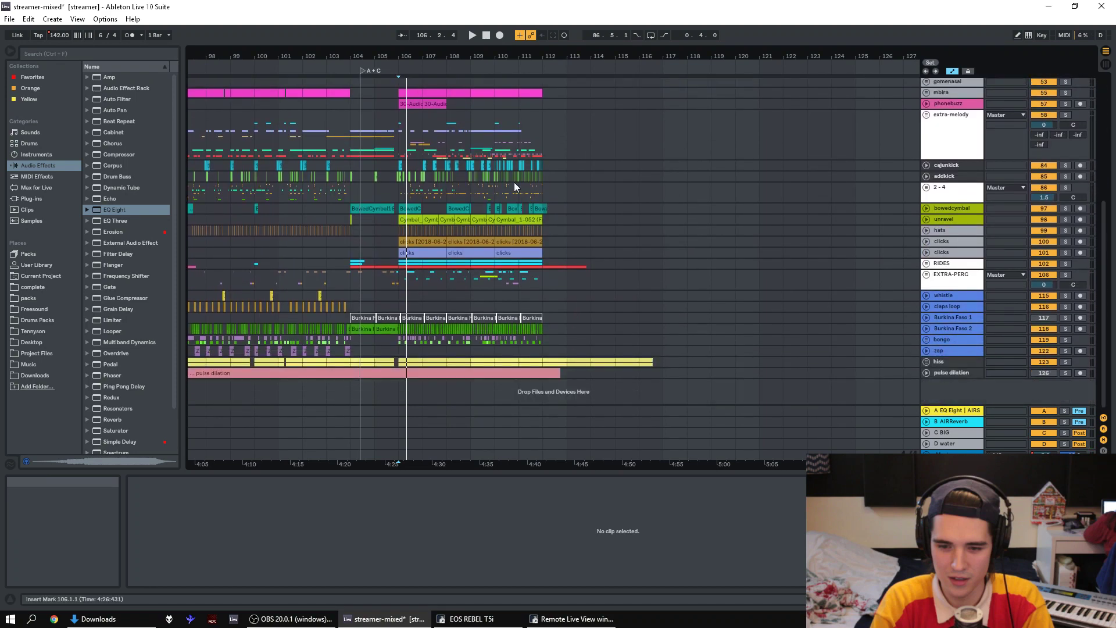
{"action": "left_click_drag", "start_coordinate": [406, 47], "coordinate": [403, 54]}
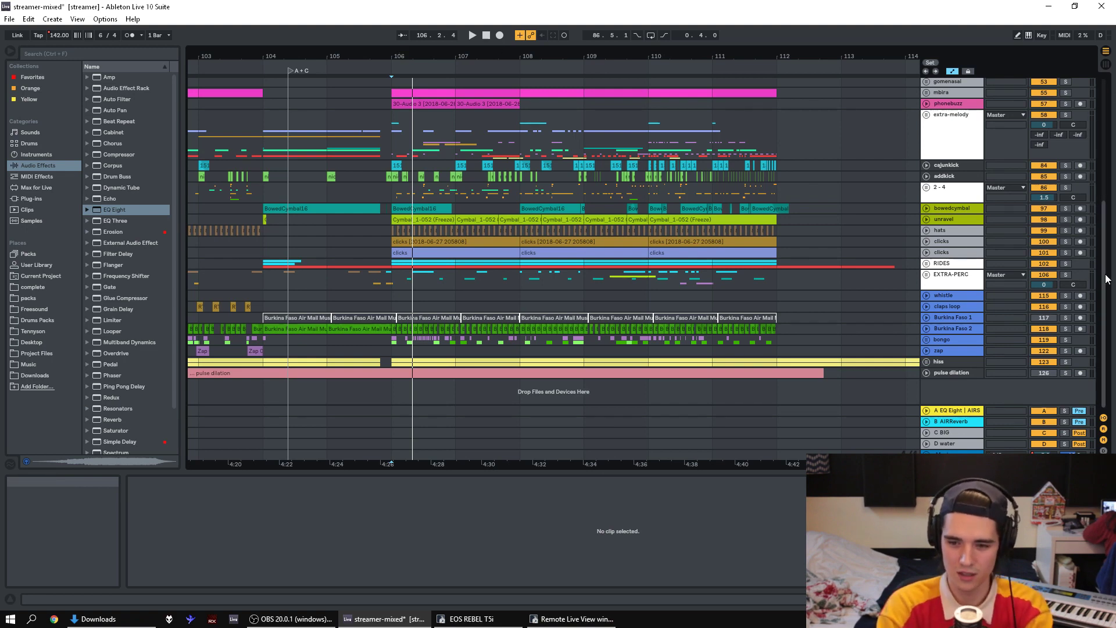
{"action": "scroll", "coordinate": [1106, 280], "scroll_direction": "up", "scroll_amount": 10}
- Switch to the EOS REBEL T5i and Remote Live View windows and toggle the camera's movie mode
{"action": "left_click", "coordinate": [468, 619]}
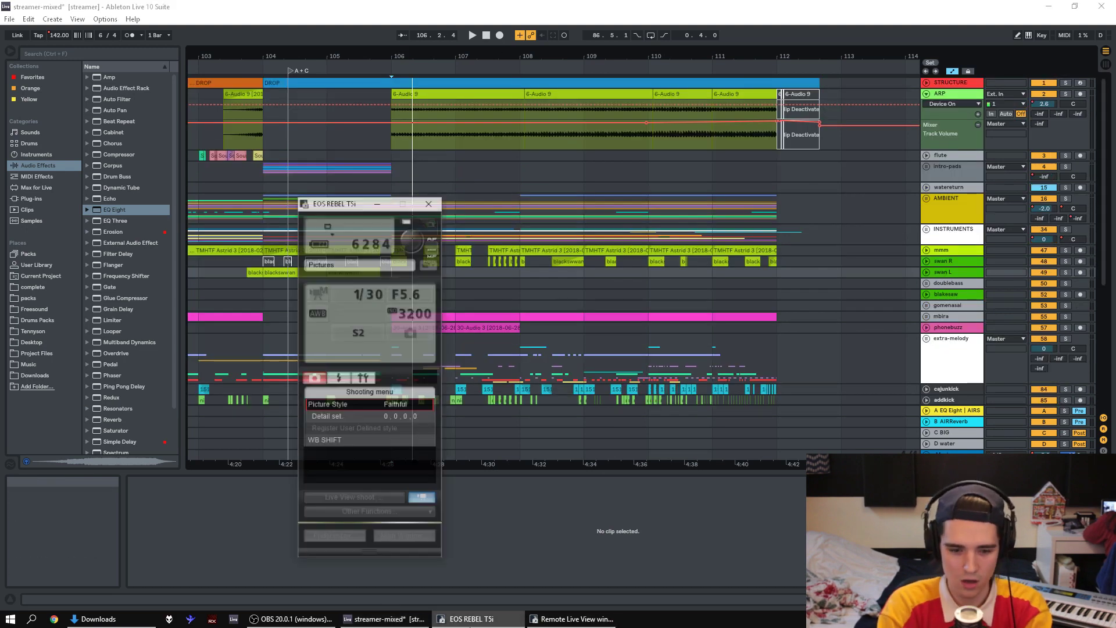
{"action": "left_click", "coordinate": [587, 620]}
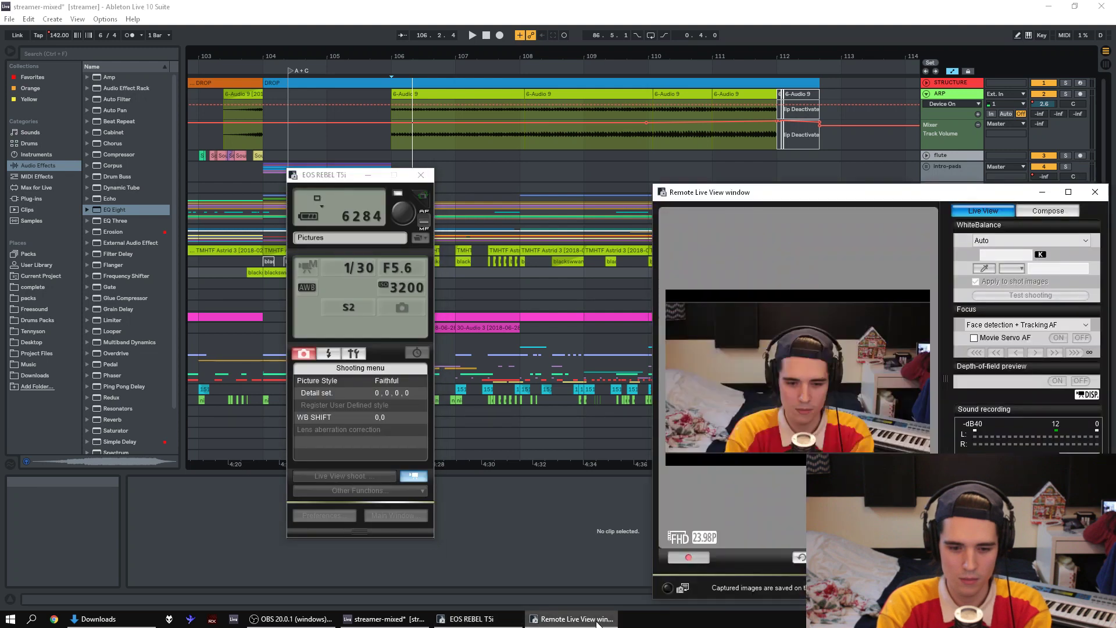
{"action": "right_click", "coordinate": [585, 625]}
{"action": "left_click", "coordinate": [585, 626]}
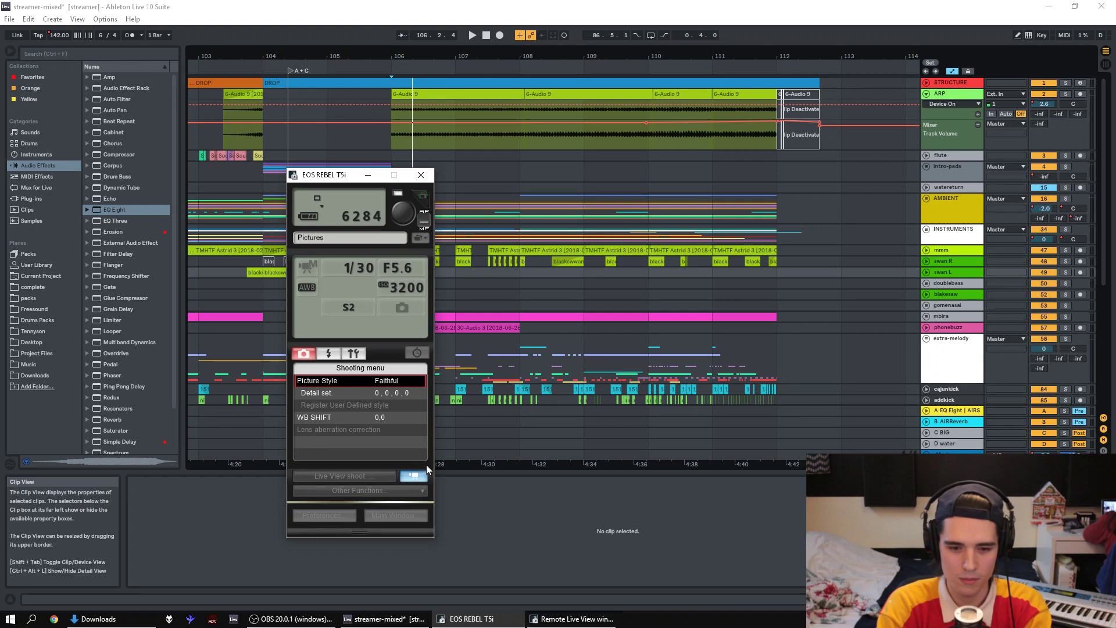
{"action": "left_click", "coordinate": [411, 475]}
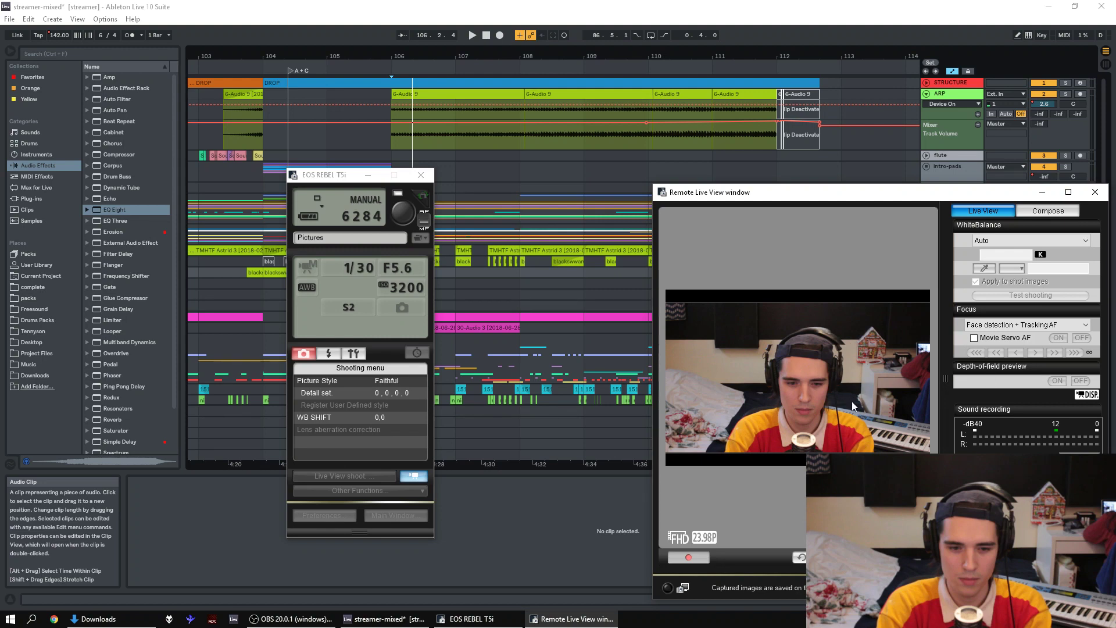
{"action": "left_click", "coordinate": [414, 476]}
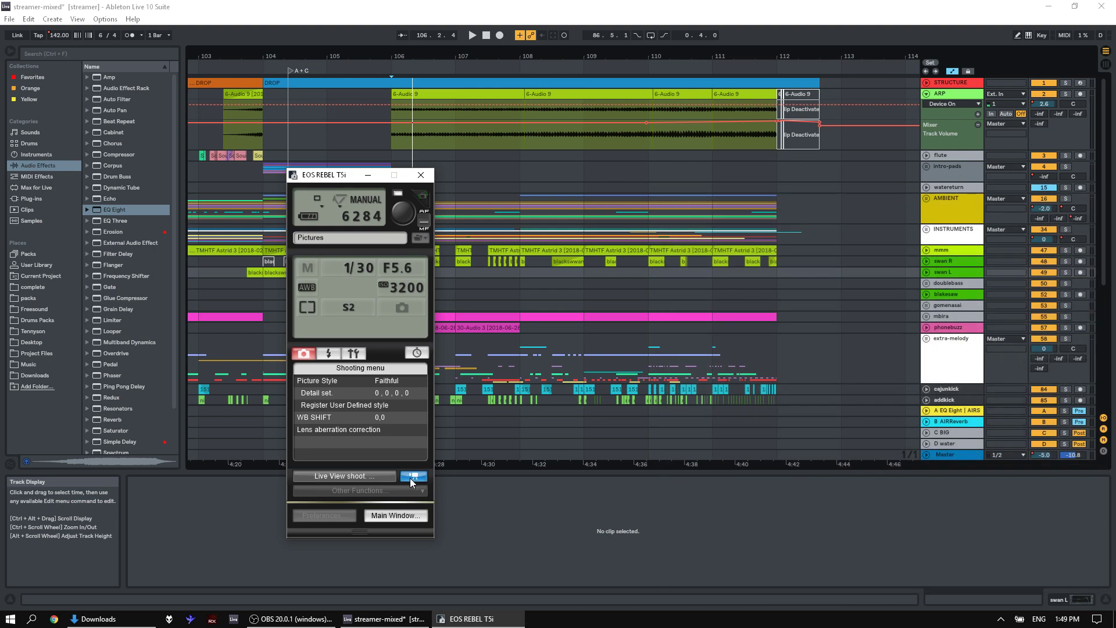
{"action": "left_click", "coordinate": [410, 478]}
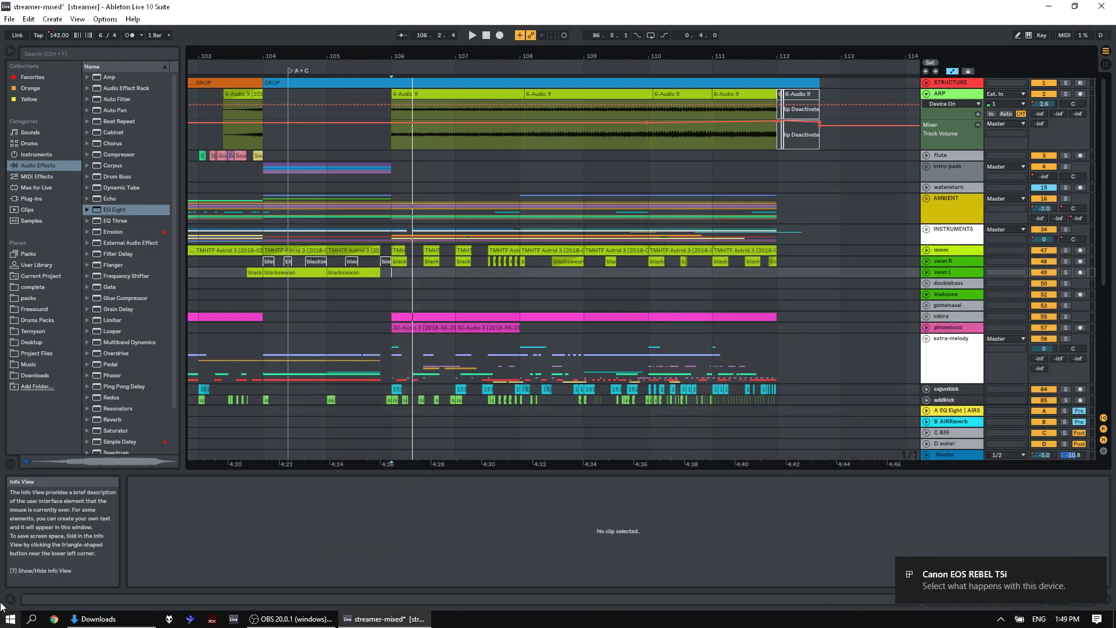
- Search for "eos" and launch EOS Utility
{"action": "left_click", "coordinate": [9, 619]}
{"action": "left_click", "coordinate": [83, 532]}
{"action": "key", "text": "super"}
{"action": "type", "text": "eos"}
{"action": "key", "text": "Return"}
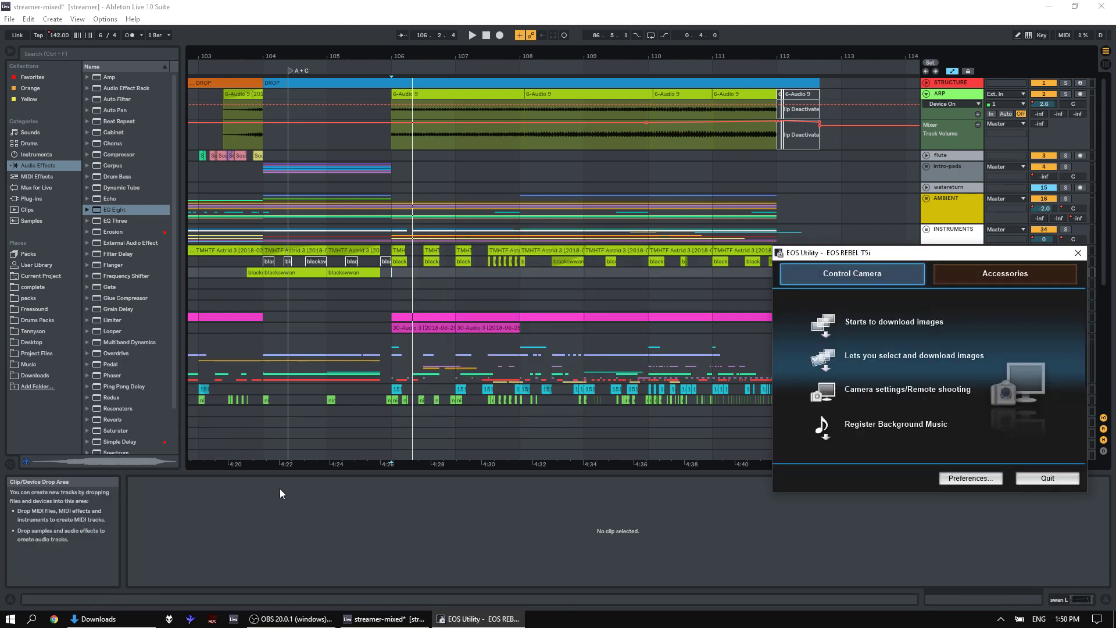
- Open Camera settings/Remote shooting, start the camera's movie mode and move the Remote Live View window aside
{"action": "left_click", "coordinate": [829, 393]}
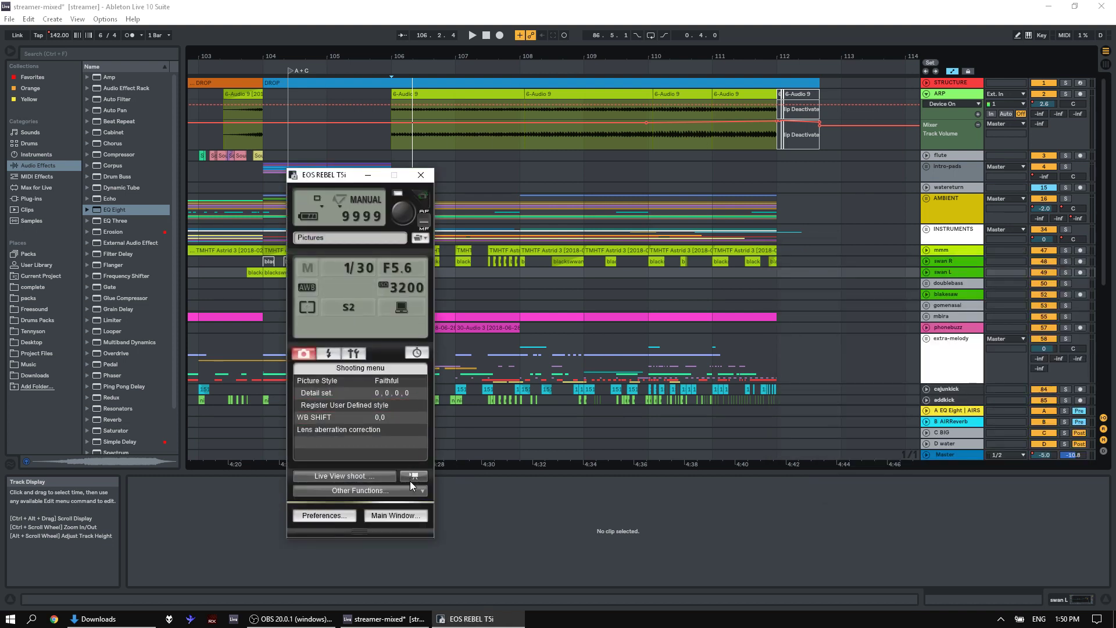
{"action": "left_click", "coordinate": [412, 476]}
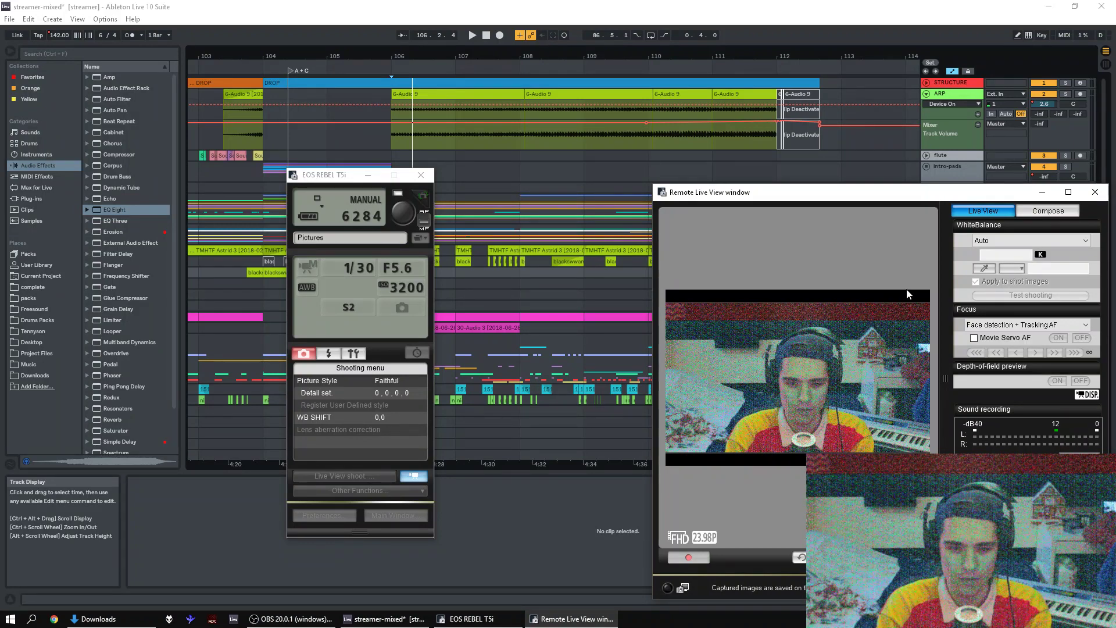
{"action": "left_click_drag", "start_coordinate": [895, 201], "coordinate": [768, 200]}
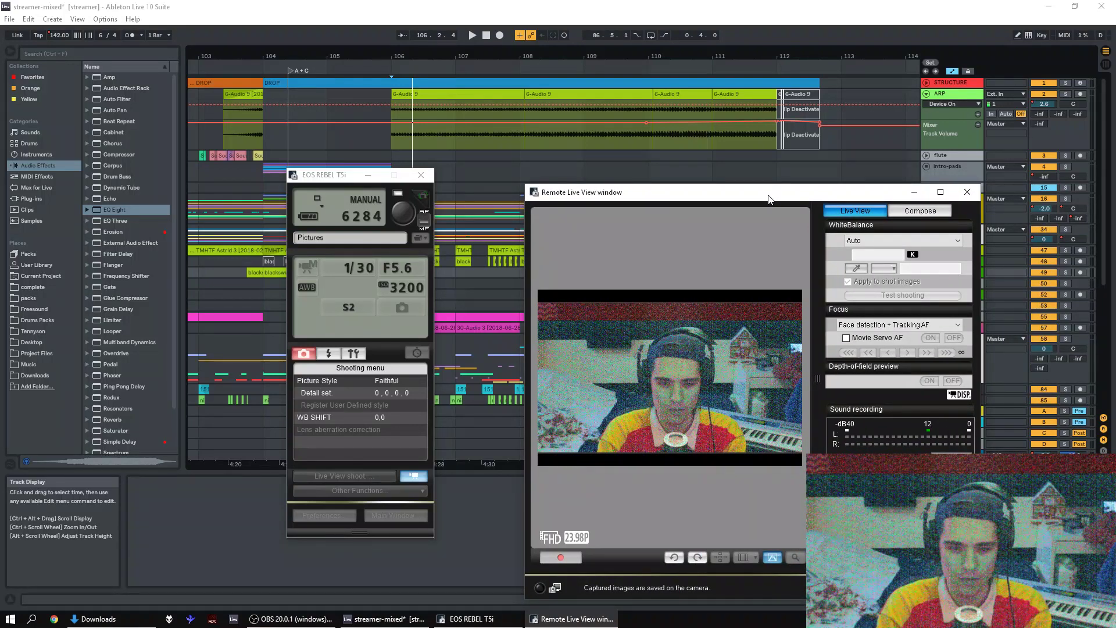
- Switch back to Ableton Live and play the full mix from 106.1.1
{"action": "left_click", "coordinate": [761, 11]}
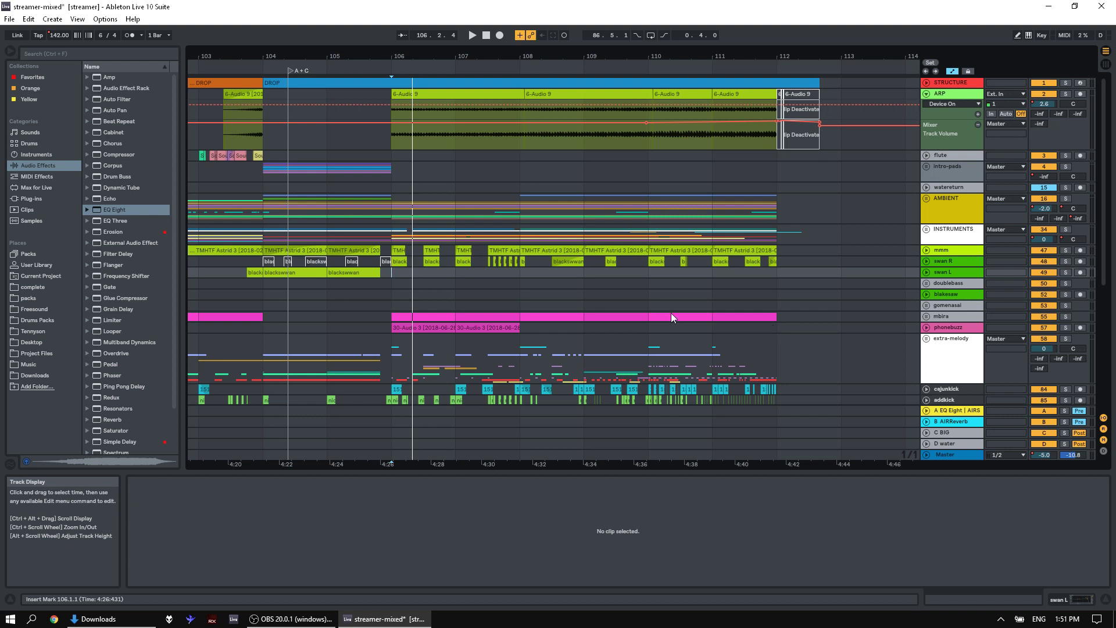
{"action": "left_click", "coordinate": [402, 154]}
{"action": "key", "text": "space"}
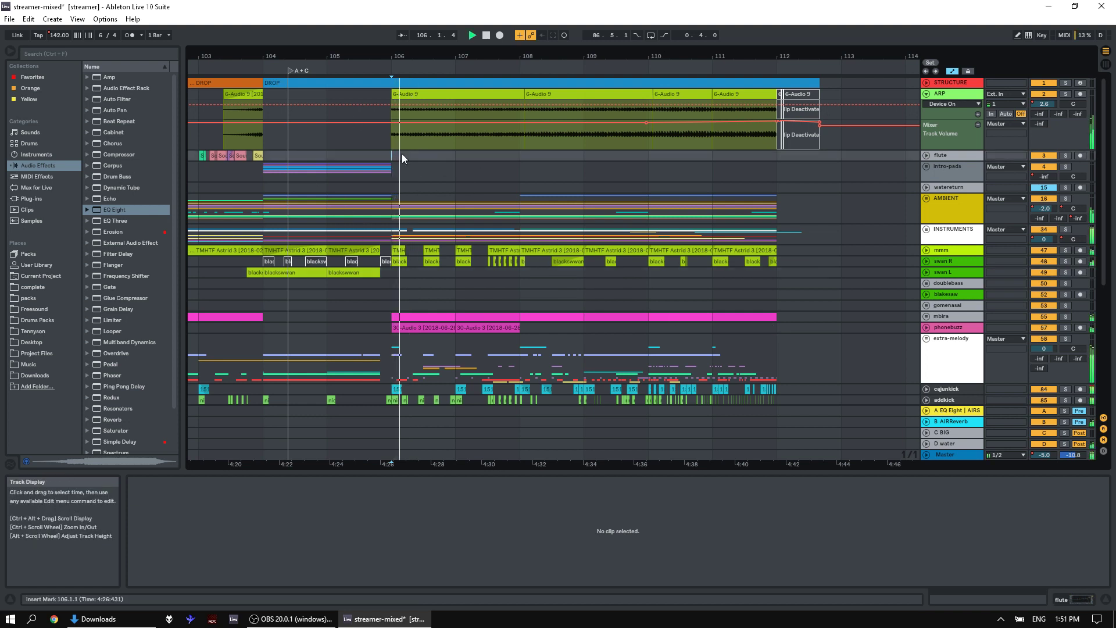
{"action": "key", "text": "space"}
- Solo and unfold the flute track and play it from 88.1.1 in the wubs section
{"action": "left_click_drag", "start_coordinate": [874, 47], "coordinate": [873, 32]}
{"action": "left_click_drag", "start_coordinate": [560, 54], "coordinate": [568, 29]}
{"action": "left_click_drag", "start_coordinate": [504, 56], "coordinate": [504, 139]}
{"action": "left_click", "coordinate": [366, 155]}
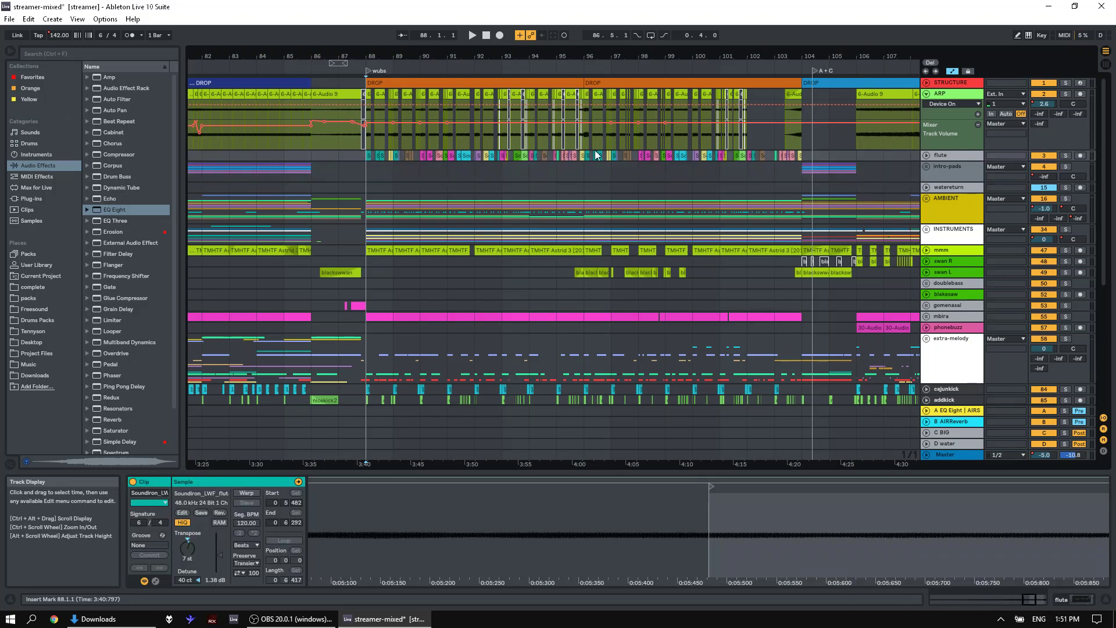
{"action": "left_click", "coordinate": [1066, 156]}
{"action": "key", "text": "space"}
{"action": "left_click", "coordinate": [926, 156]}
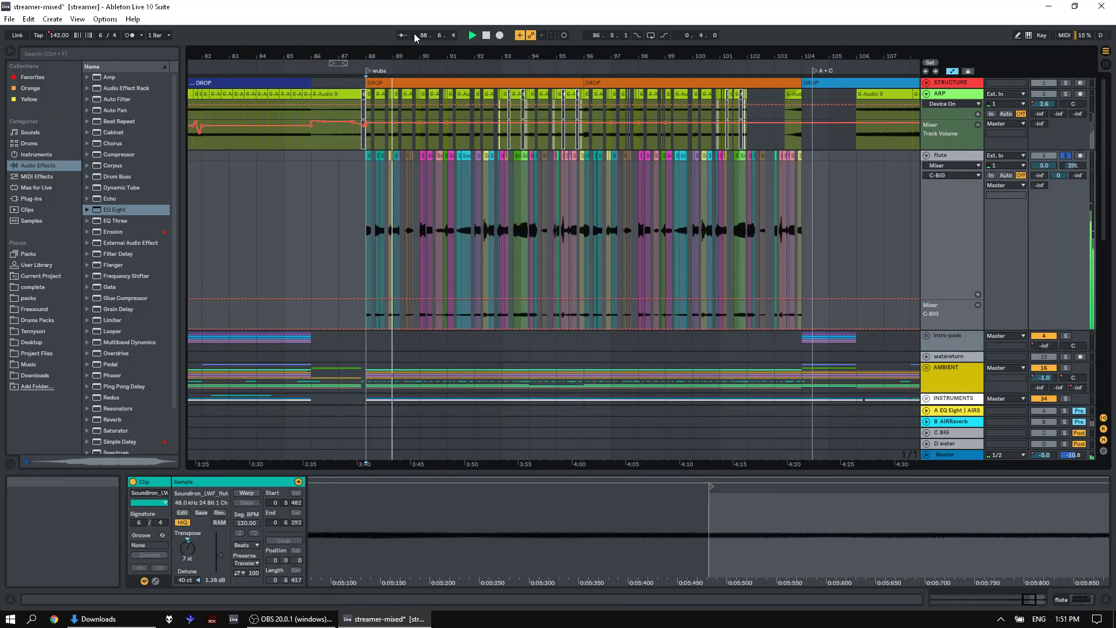
- Show the sample settings of the first Soundiron flute clip at bar 88
{"action": "left_click_drag", "start_coordinate": [397, 56], "coordinate": [398, 125]}
{"action": "key", "text": "space"}
{"action": "left_click", "coordinate": [251, 160]}
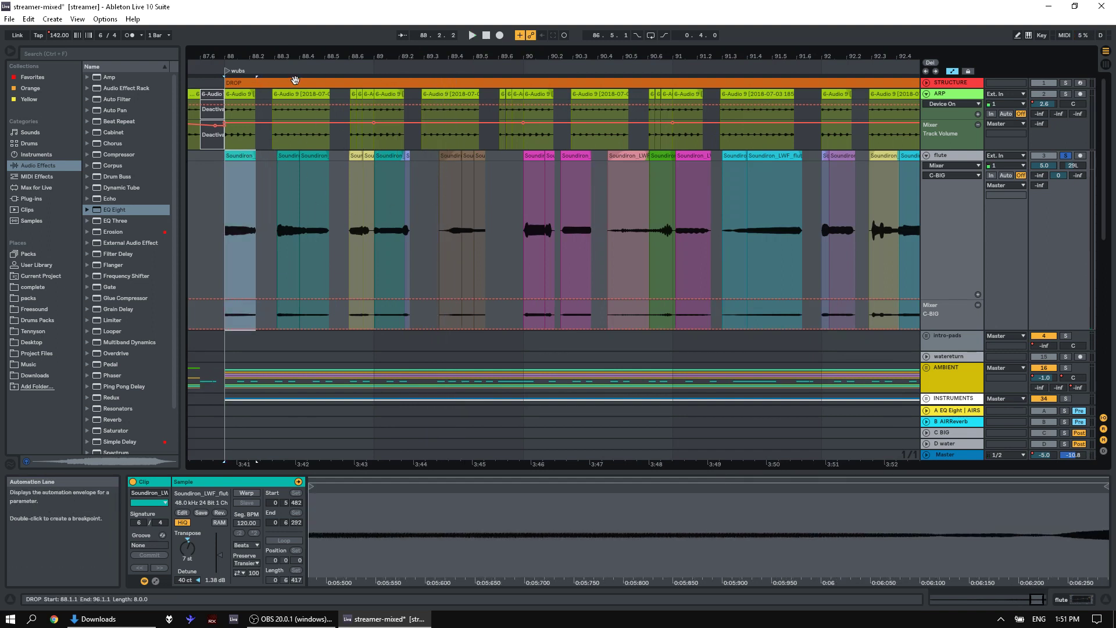
- Play the soloed flute from 88.1.1 and show the sample settings of the second clip, starting just after 88.3
{"action": "left_click_drag", "start_coordinate": [298, 54], "coordinate": [287, 7]}
{"action": "left_click_drag", "start_coordinate": [224, 56], "coordinate": [390, 111]}
{"action": "left_click", "coordinate": [349, 200]}
{"action": "key", "text": "space"}
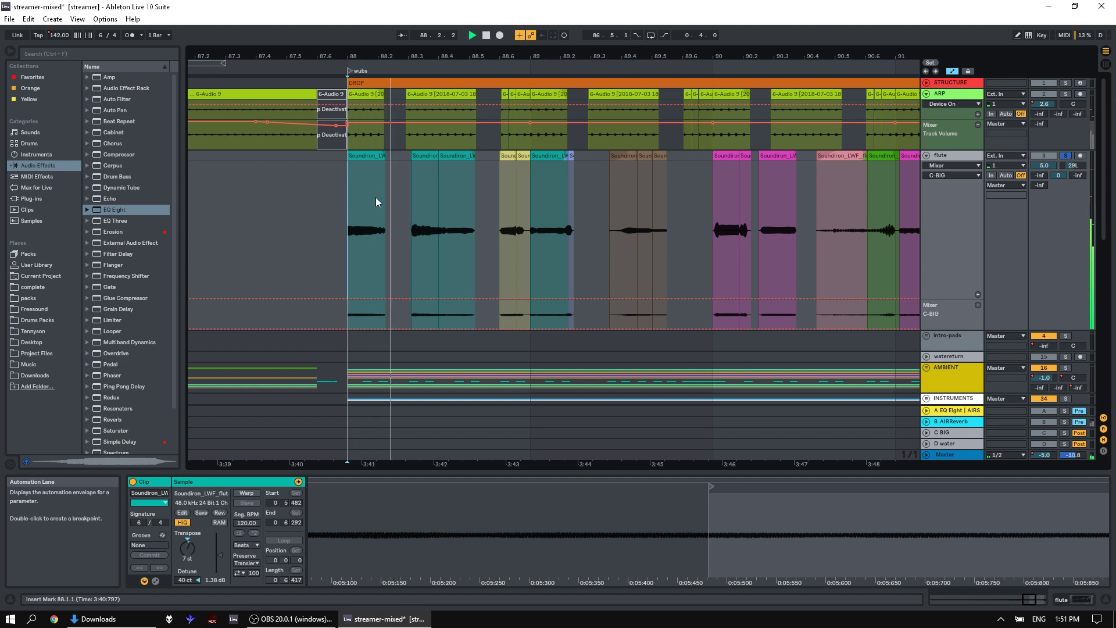
{"action": "key", "text": "space"}
{"action": "left_click", "coordinate": [433, 156]}
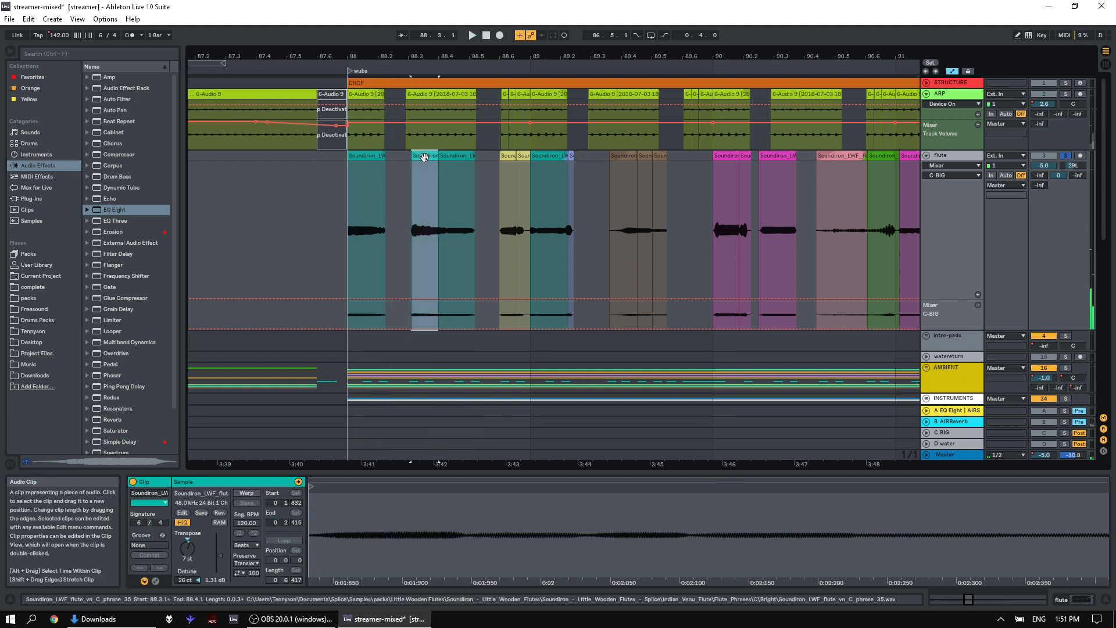
- Show the sample settings of the first flute clip at bar 88 and replay the soloed flute from 88.1.1
{"action": "left_click", "coordinate": [375, 154]}
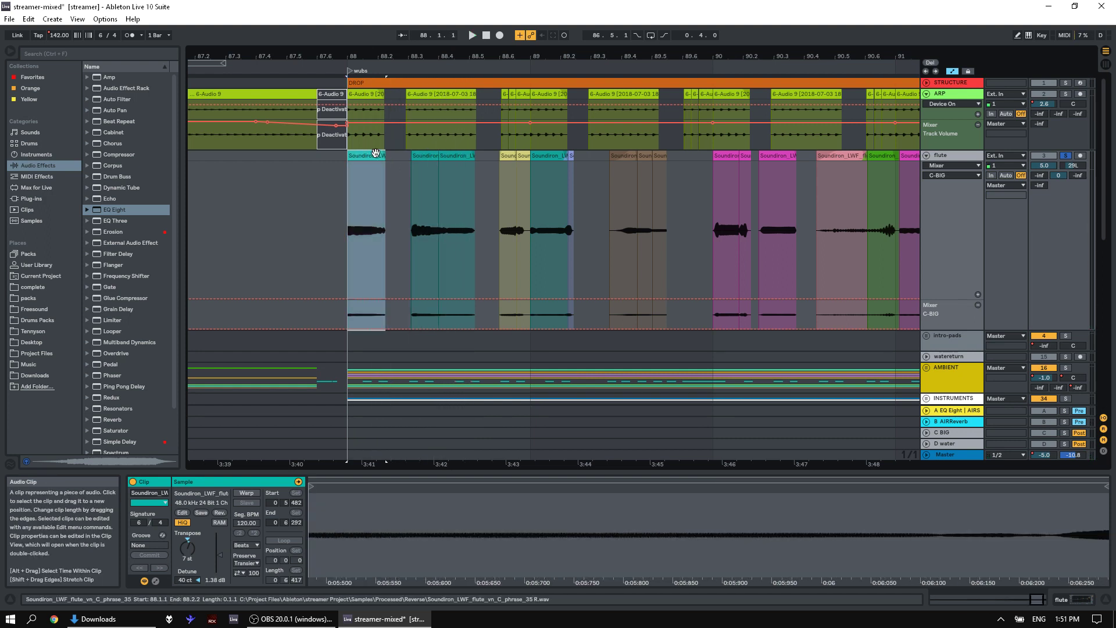
{"action": "key", "text": "space"}
{"action": "key", "text": "space"}
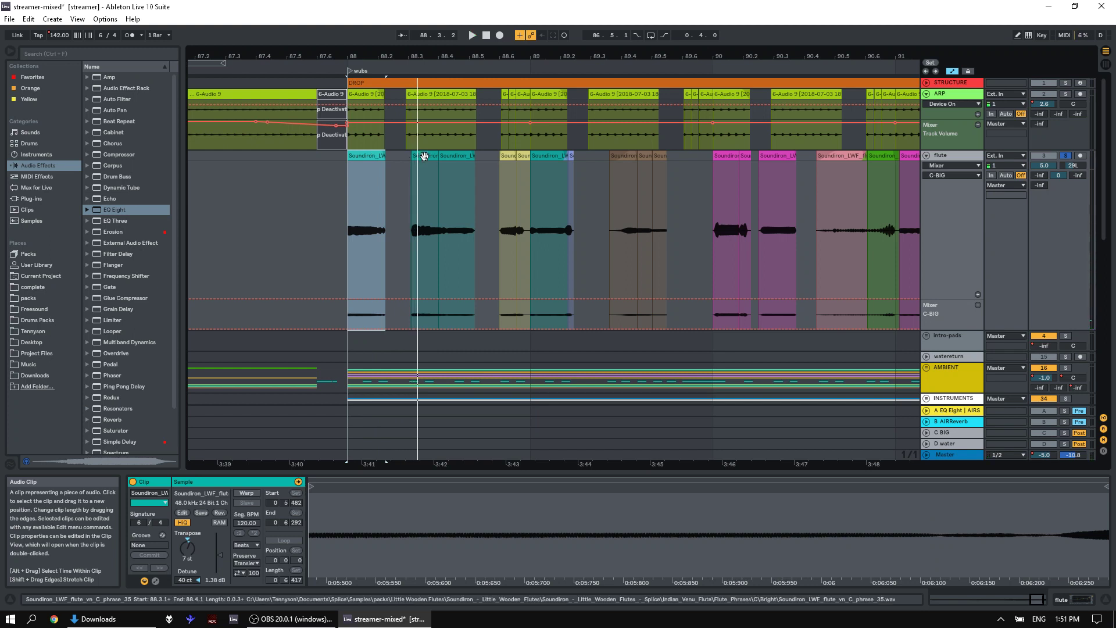
- Audition the flute clip starting at 88.3, then select it together with the adjoining clip and play on
{"action": "left_click", "coordinate": [427, 154]}
{"action": "left_click_drag", "start_coordinate": [443, 489], "coordinate": [447, 413]}
{"action": "key", "text": "space"}
{"action": "key", "text": "space"}
{"action": "left_click", "coordinate": [449, 157], "text": "shift"}
{"action": "key", "text": "space"}
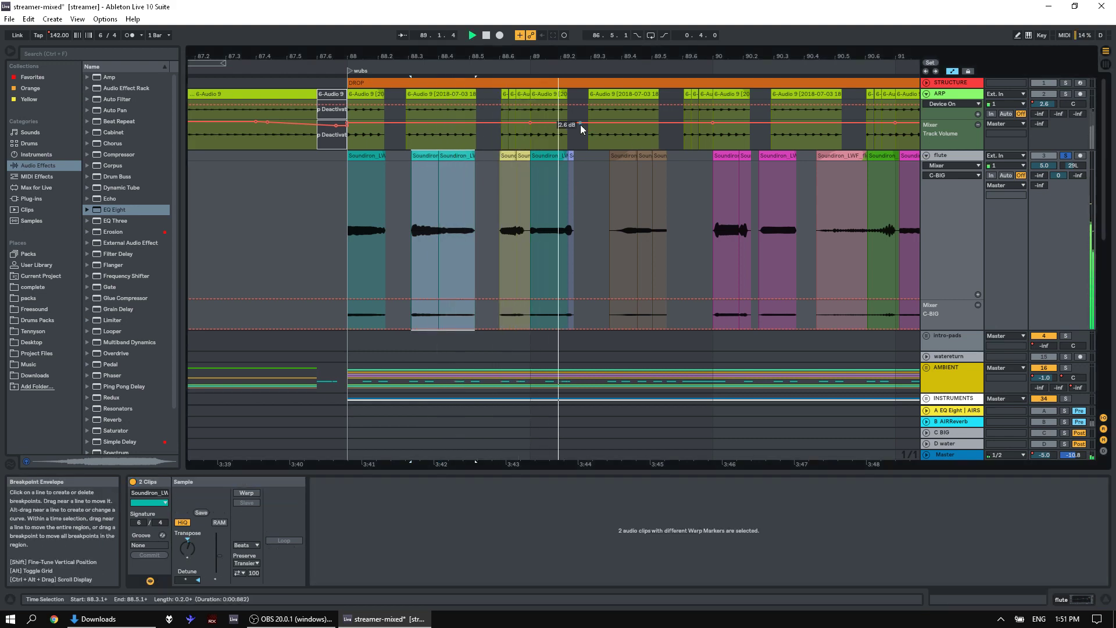
- Show the flute track's EQ Eight while following playback past bar 96, and add the ARP track to the solo
{"action": "left_click_drag", "start_coordinate": [587, 56], "coordinate": [303, 52]}
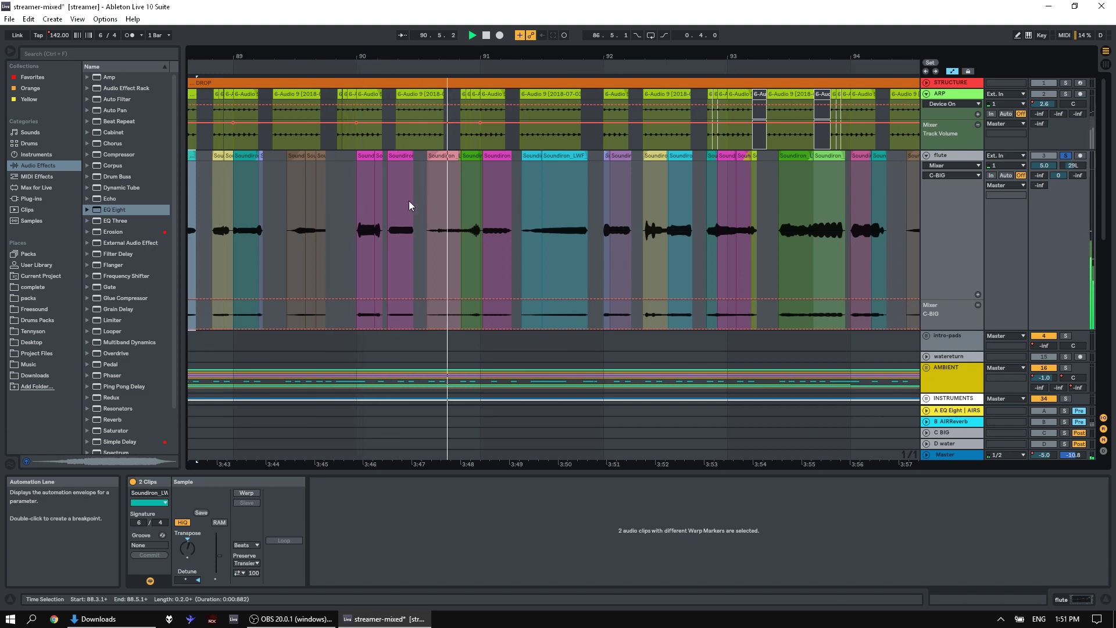
{"action": "left_click", "coordinate": [944, 155]}
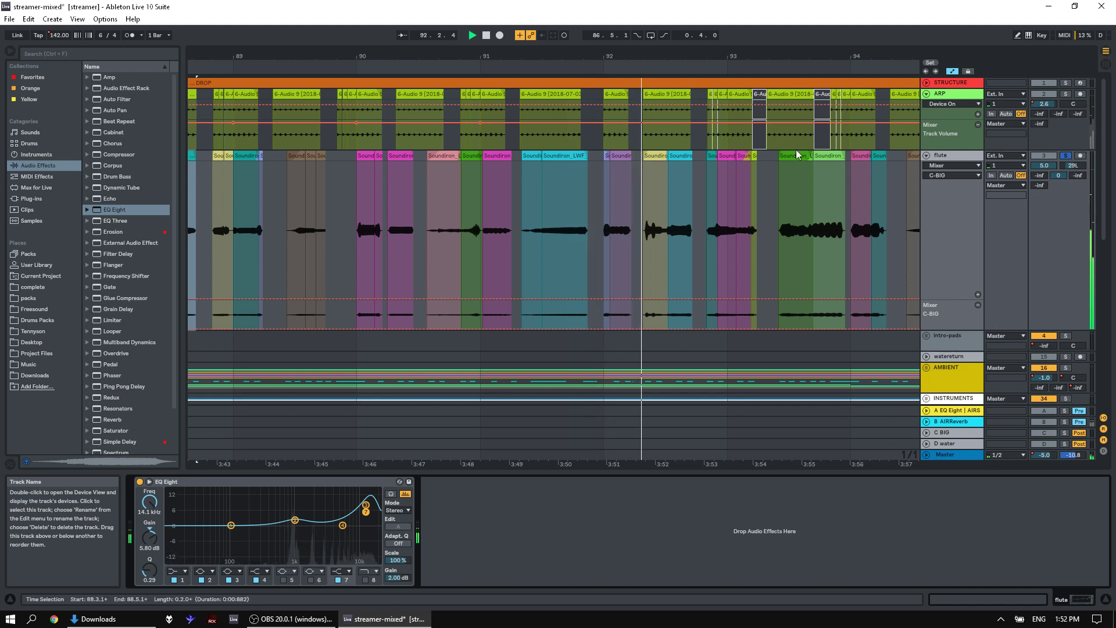
{"action": "left_click_drag", "start_coordinate": [828, 54], "coordinate": [497, 56]}
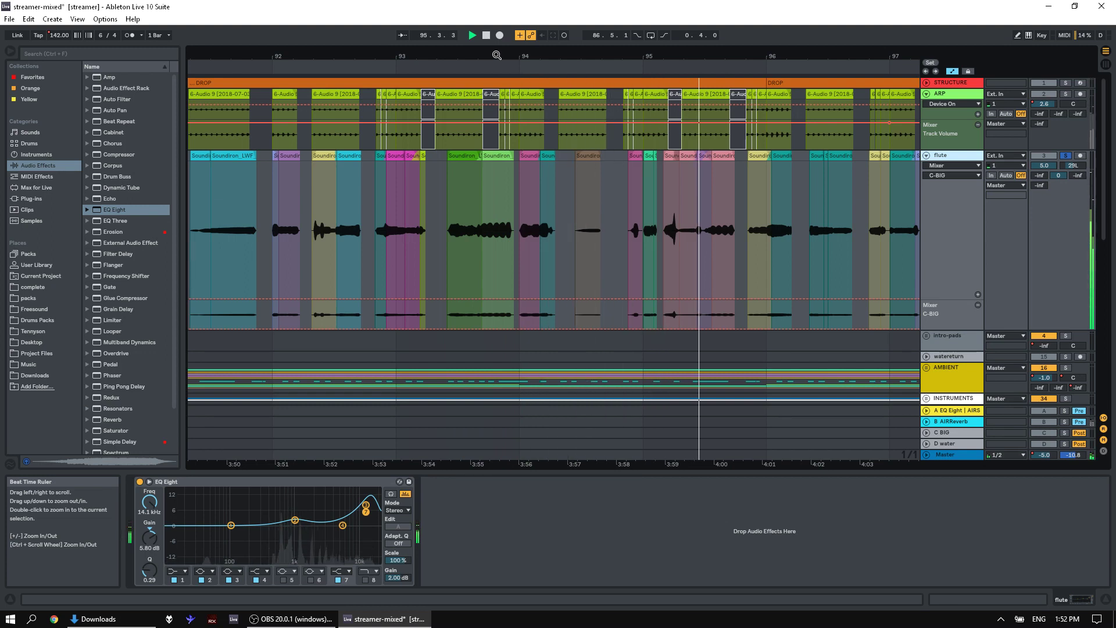
{"action": "left_click", "coordinate": [1066, 94], "text": "ctrl"}
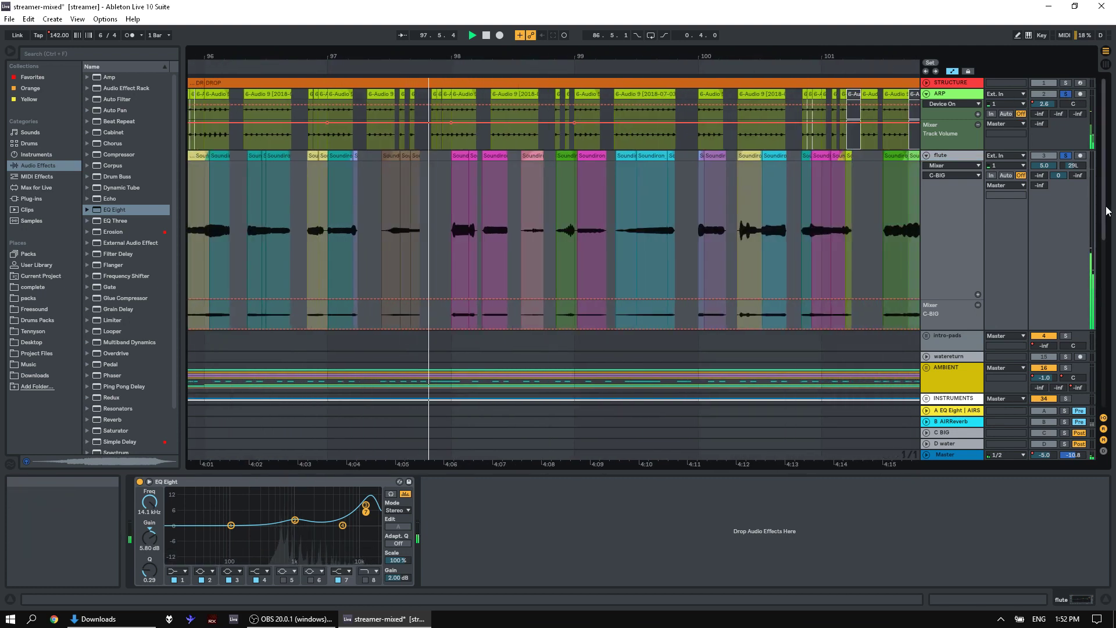
- Loop the wubs section from 88.1.1 over a length of 16.2.1 and play it
{"action": "scroll", "coordinate": [1107, 245], "scroll_direction": "down", "scroll_amount": 3}
{"action": "scroll", "coordinate": [1107, 245], "scroll_direction": "down", "scroll_amount": 3}
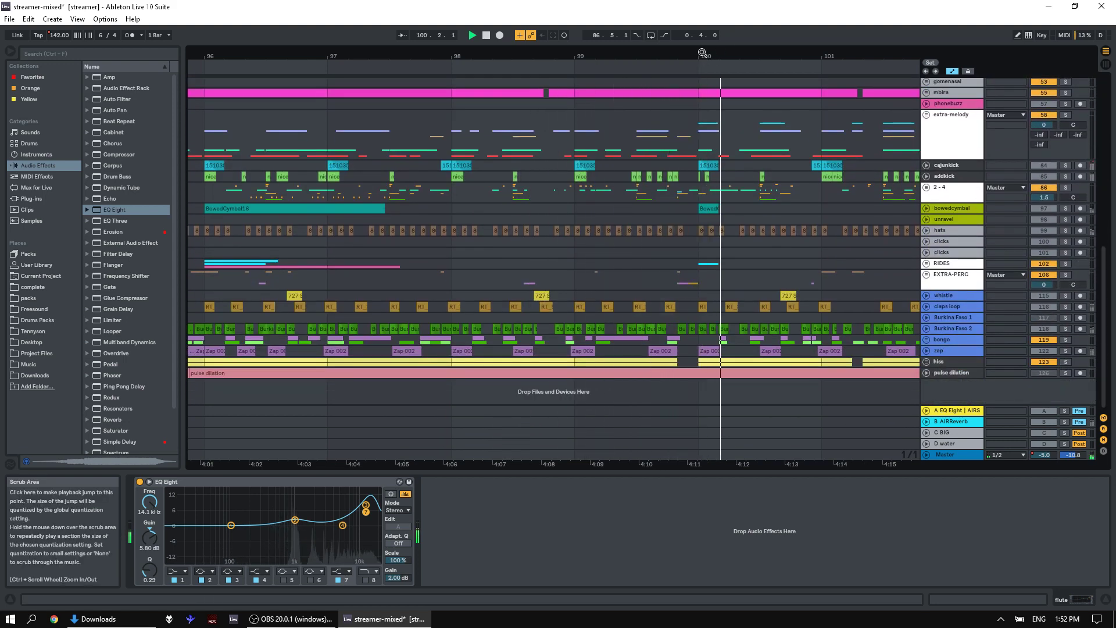
{"action": "left_click_drag", "start_coordinate": [703, 55], "coordinate": [703, 13]}
{"action": "left_click_drag", "start_coordinate": [509, 105], "coordinate": [772, 104]}
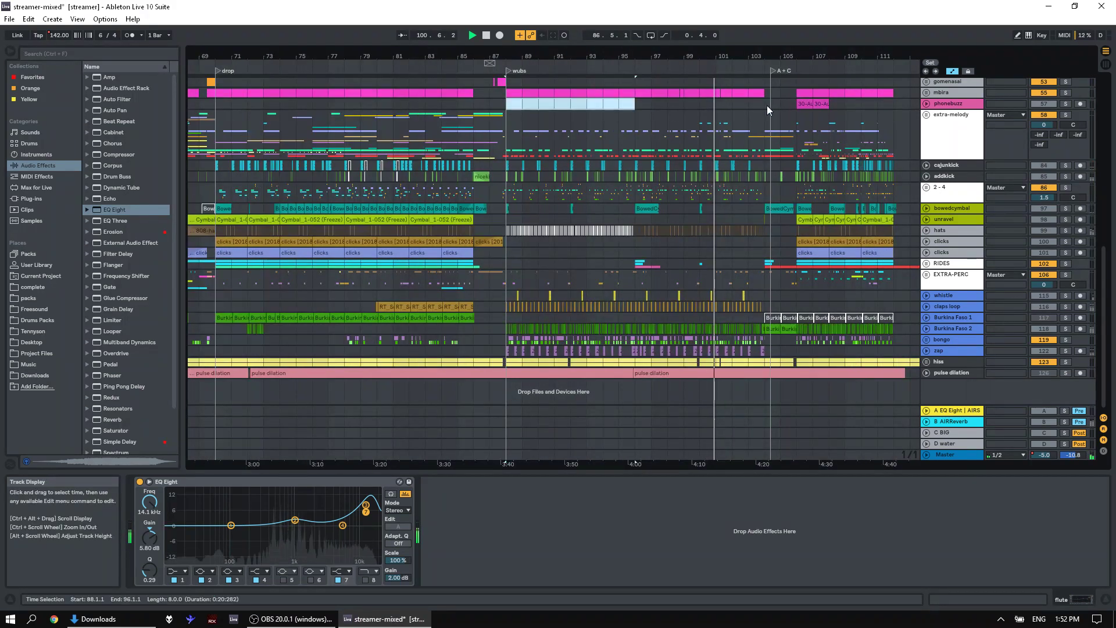
{"action": "key", "text": "ctrl+l"}
{"action": "key", "text": "space"}
{"action": "key", "text": "space"}
- Solo and unfold the zap track and play it from 88.1.1 in the wubs section
{"action": "left_click", "coordinate": [1065, 307]}
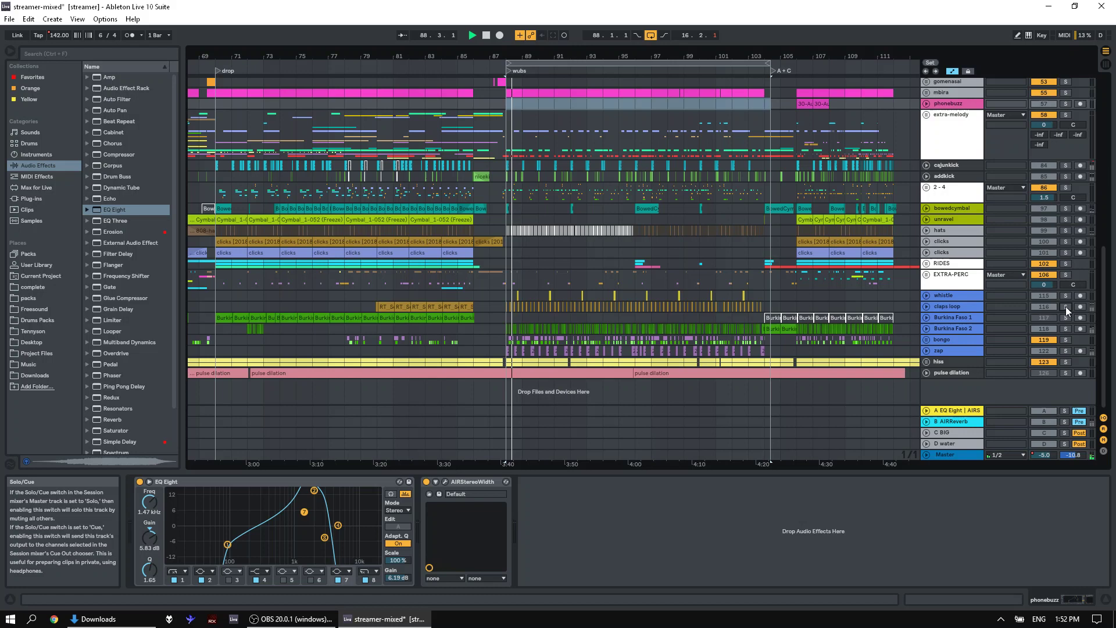
{"action": "left_click", "coordinate": [1066, 351]}
{"action": "left_click", "coordinate": [926, 351]}
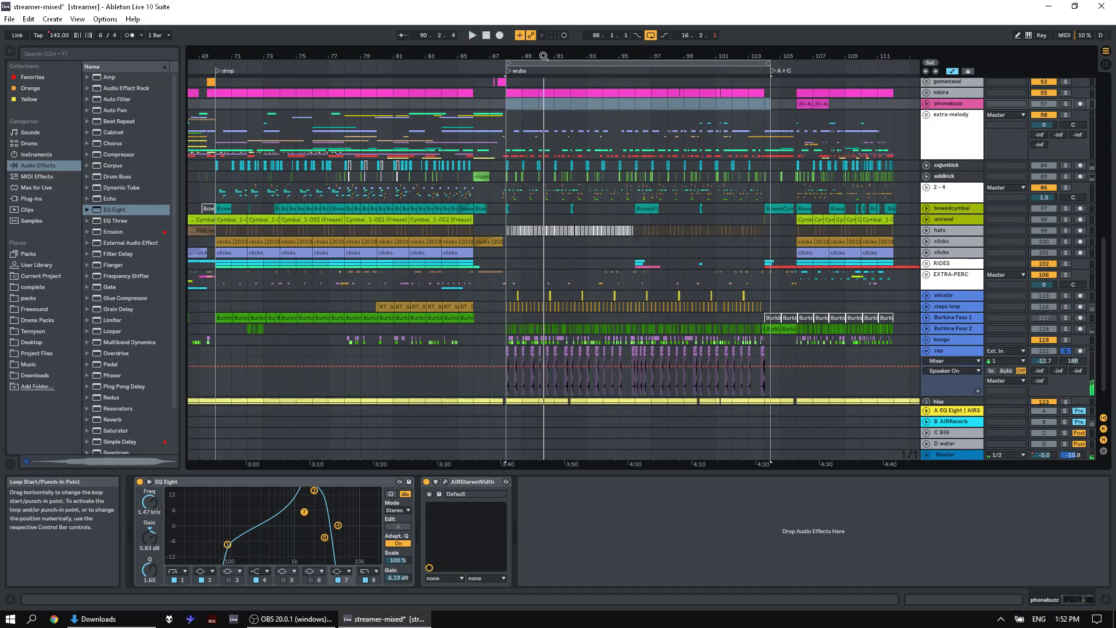
{"action": "left_click_drag", "start_coordinate": [543, 55], "coordinate": [544, 81]}
{"action": "left_click", "coordinate": [363, 381]}
{"action": "key", "text": "space"}
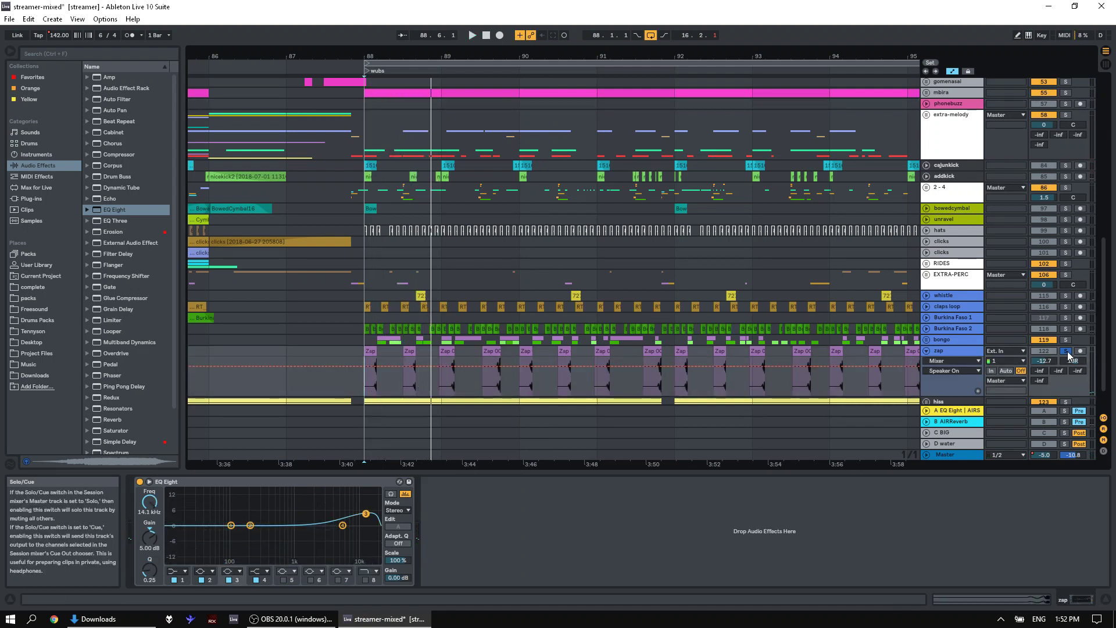
{"action": "key", "text": "space"}
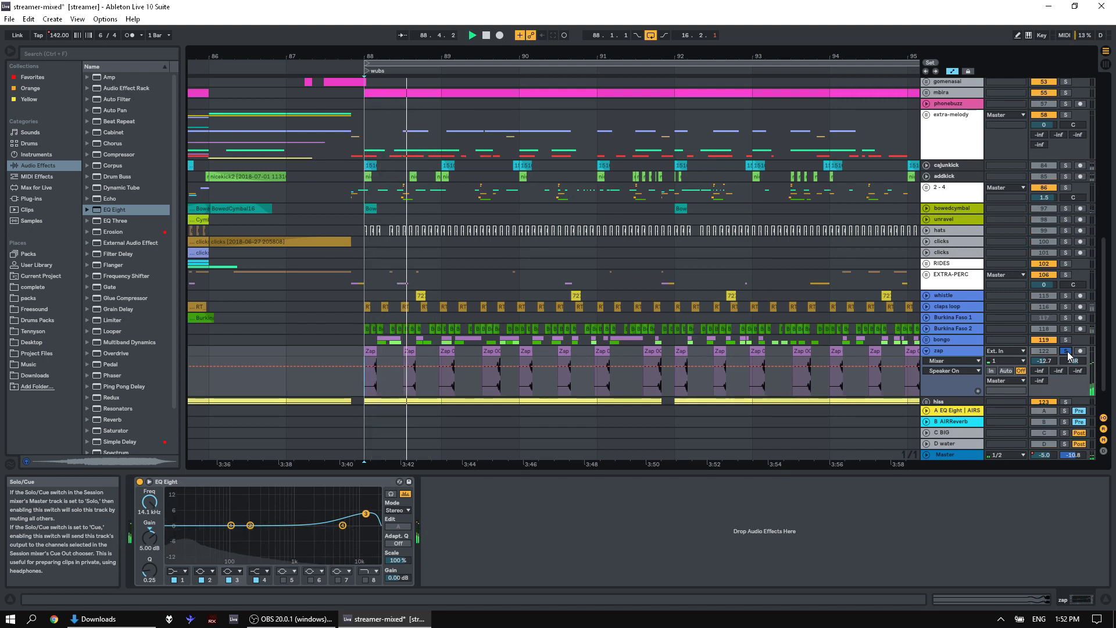
- Unsolo the zap track and play the full mix from 88.1.1
{"action": "left_click", "coordinate": [1066, 351]}
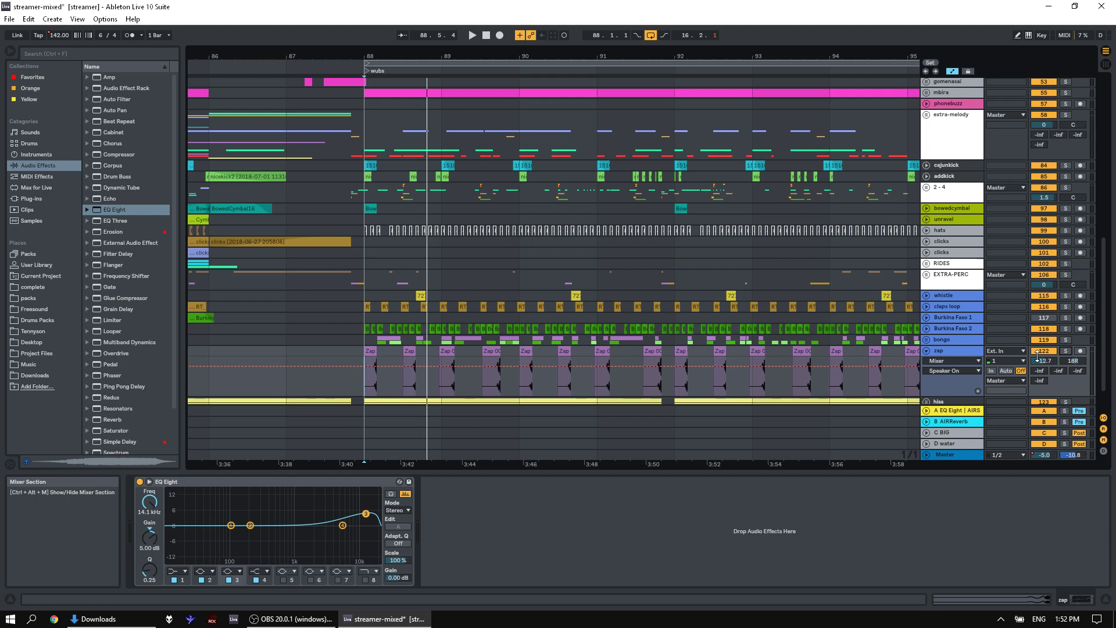
{"action": "key", "text": "space"}
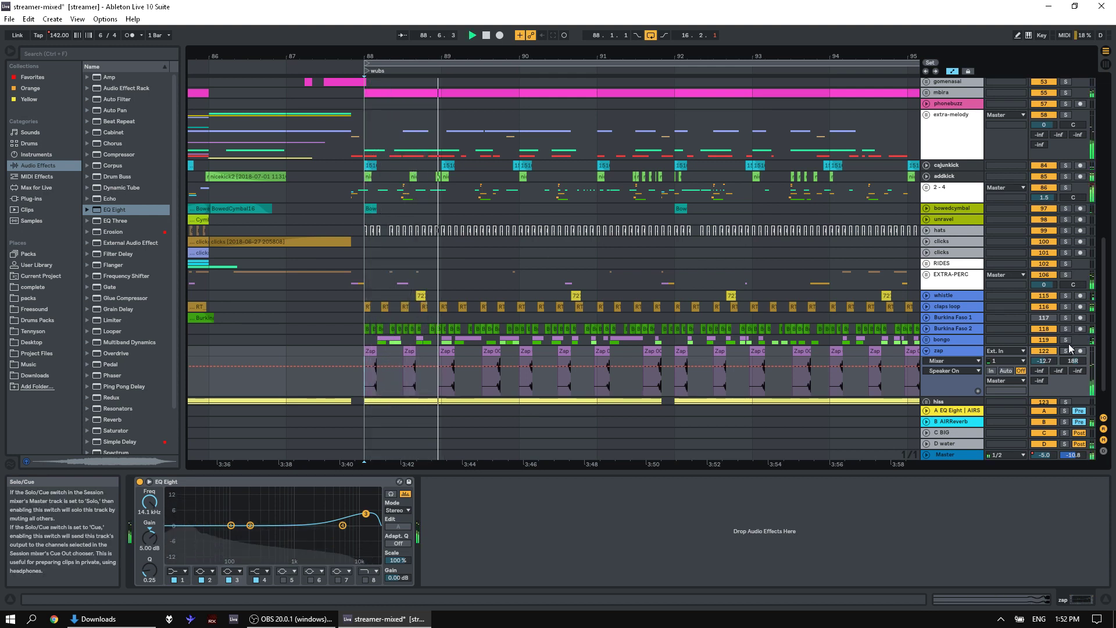
{"action": "key", "text": "space"}
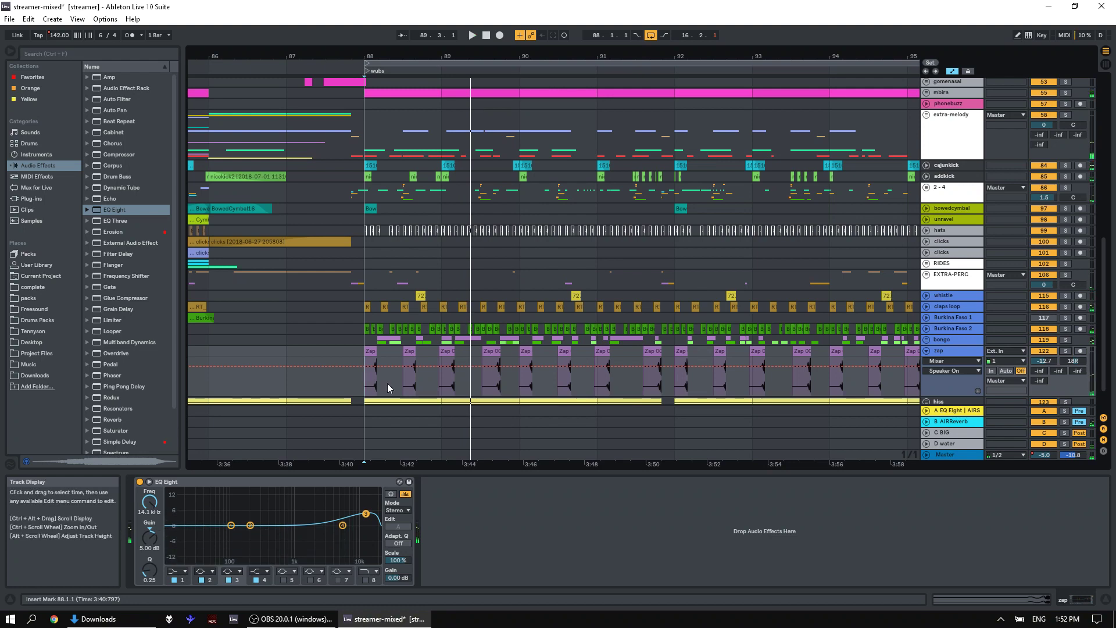
{"action": "key", "text": "space"}
- Unfold the INSTRUMENTS group and hide the automation lanes in the arrangement
{"action": "scroll", "coordinate": [943, 180], "scroll_direction": "up", "scroll_amount": 5}
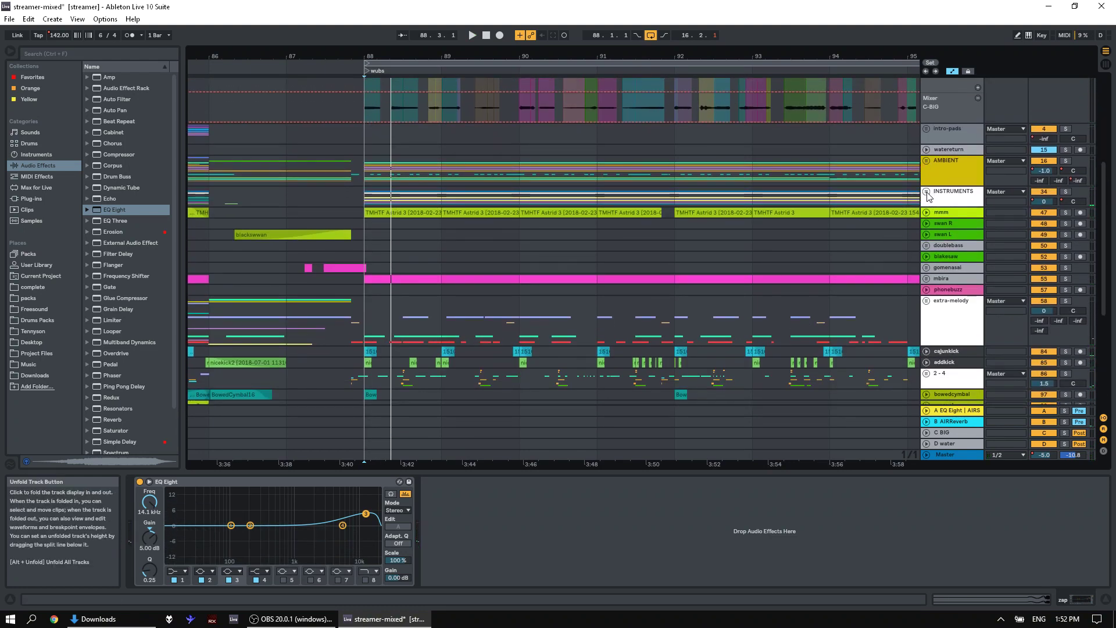
{"action": "left_click", "coordinate": [926, 192]}
{"action": "key", "text": "a"}
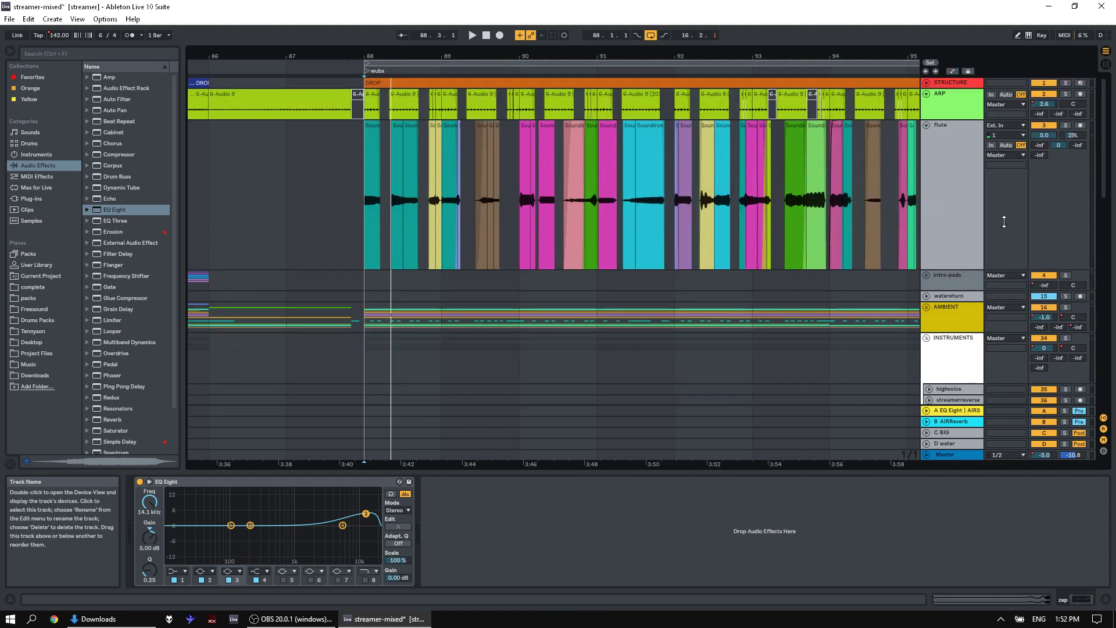
- Solo the squarebass track in the INSTRUMENTS group and play it from 88.1.1
{"action": "left_click_drag", "start_coordinate": [1105, 171], "coordinate": [1106, 213]}
{"action": "scroll", "coordinate": [1106, 212], "scroll_direction": "down", "scroll_amount": 5}
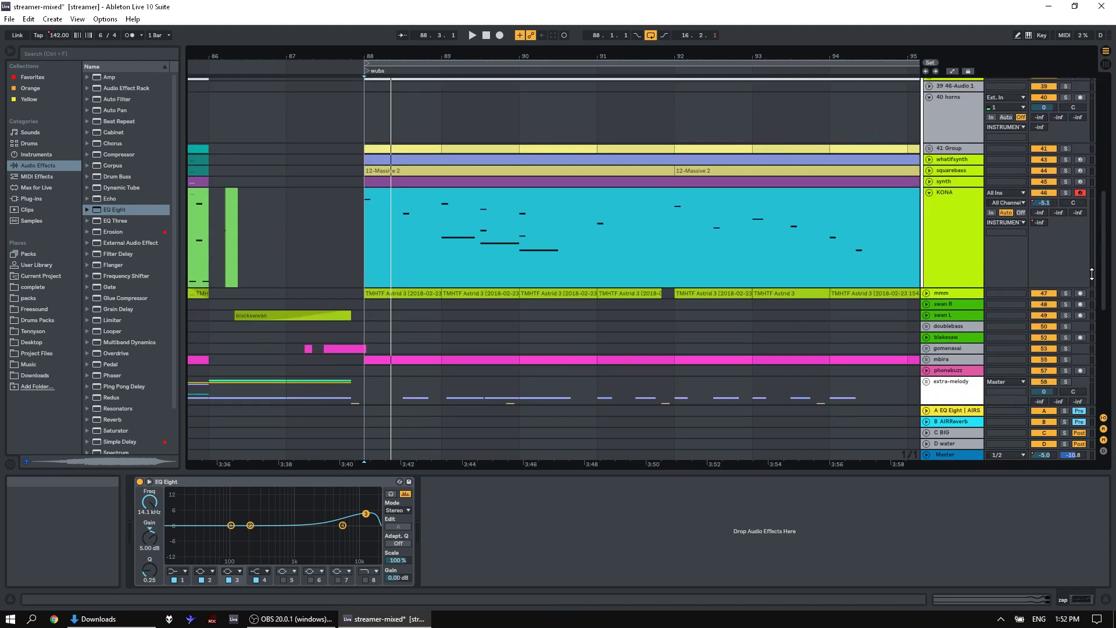
{"action": "left_click", "coordinate": [1066, 171]}
{"action": "key", "text": "space"}
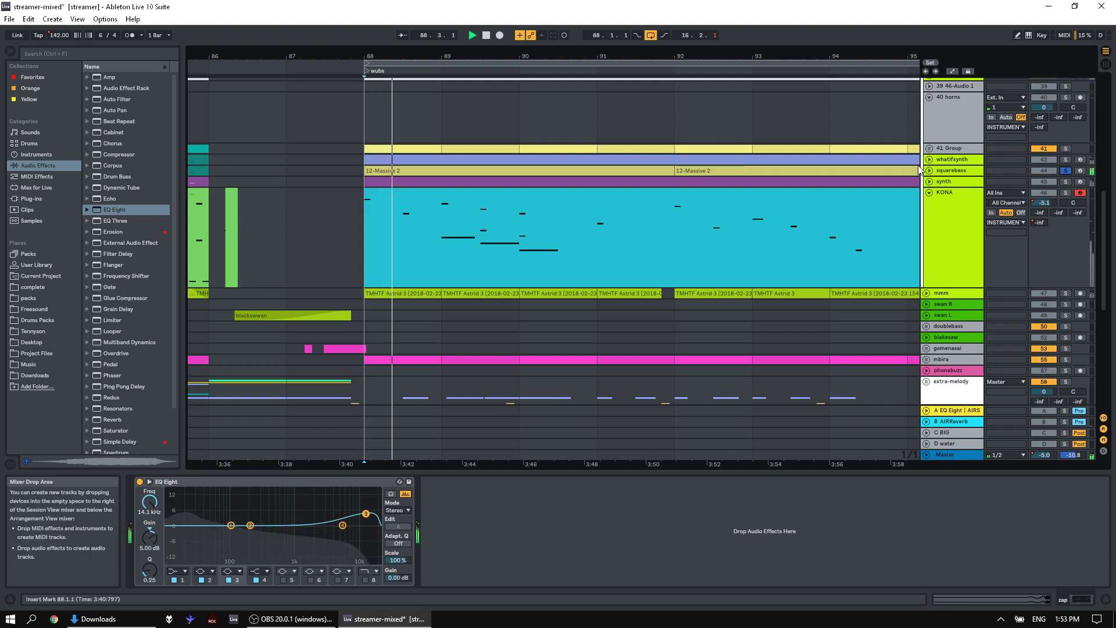
- Show the pitch bend envelope of the first 12-Massive 2 clip and resume the soloed squarebass
{"action": "left_click", "coordinate": [612, 169]}
{"action": "left_click", "coordinate": [155, 580]}
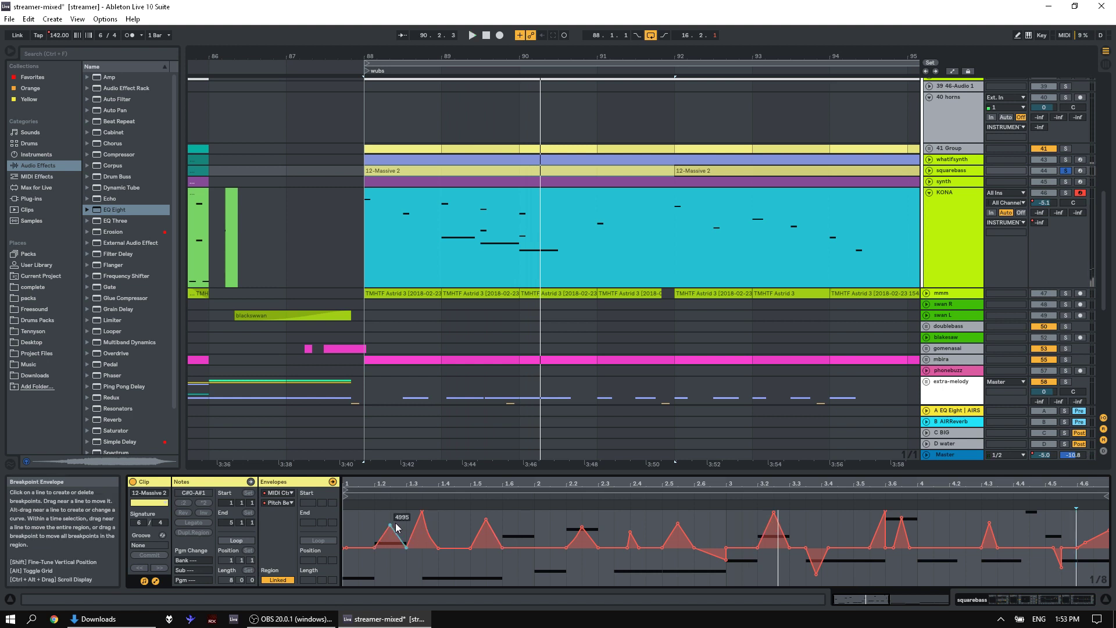
{"action": "key", "text": "space"}
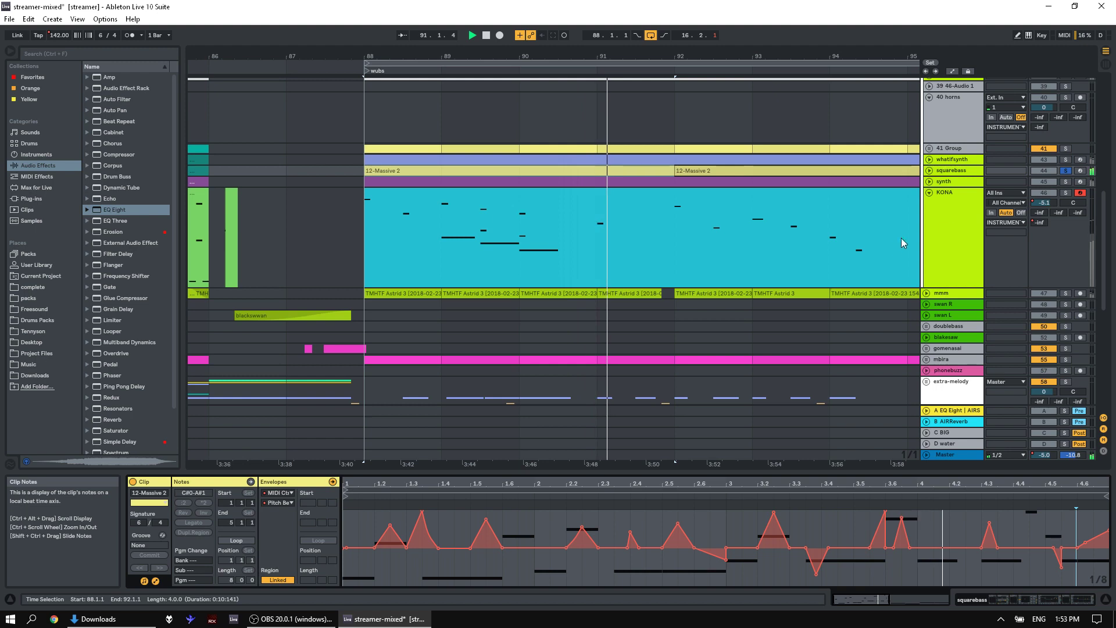
- Solo the zap track again and play it from 88.1.1
{"action": "scroll", "coordinate": [1107, 300], "scroll_direction": "down", "scroll_amount": 5}
{"action": "scroll", "coordinate": [1108, 300], "scroll_direction": "down", "scroll_amount": 3}
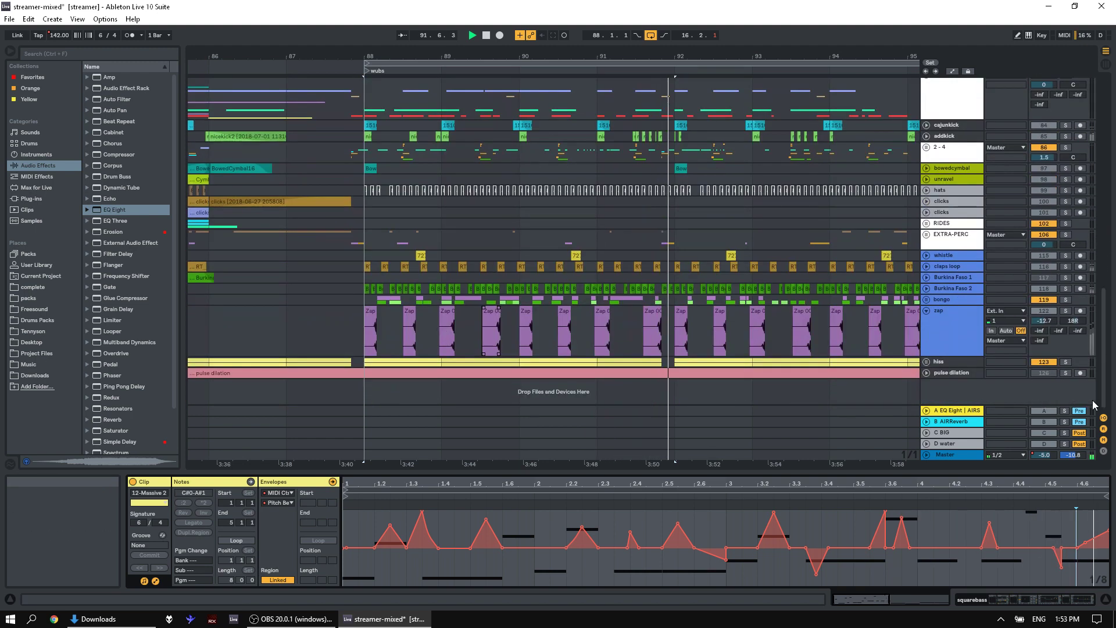
{"action": "left_click", "coordinate": [1067, 311]}
{"action": "key", "text": "space"}
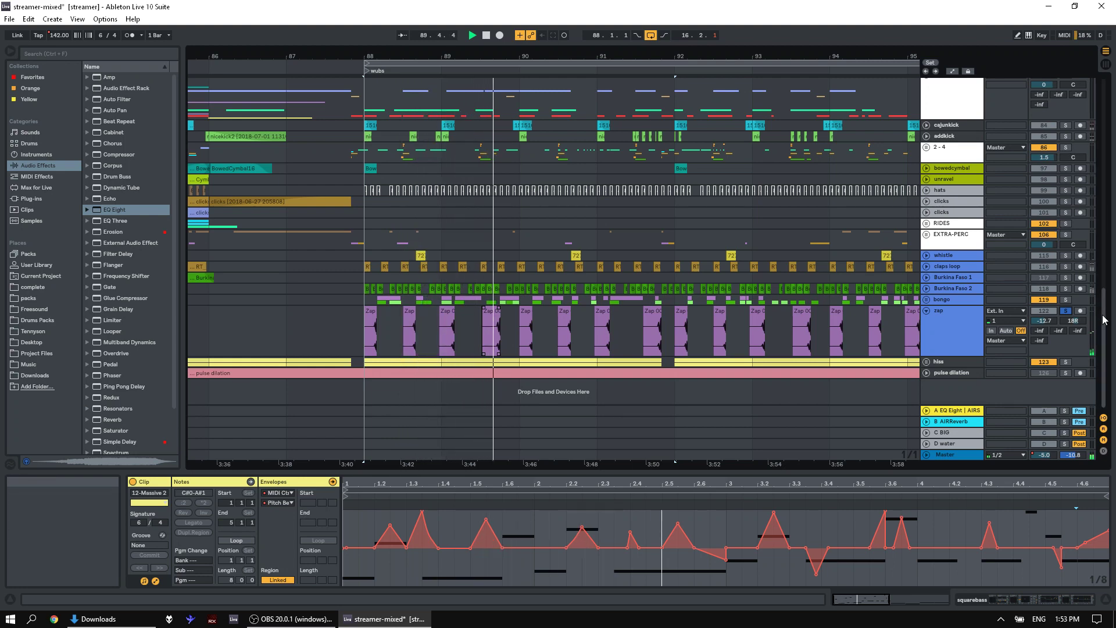
- Unfold the addkick track, play it soloed from 88.1.1 and show the sample settings of its nicekick2 clip at bar 91
{"action": "key", "text": "space"}
{"action": "left_click_drag", "start_coordinate": [1104, 328], "coordinate": [1115, 283]}
{"action": "left_click", "coordinate": [928, 274]}
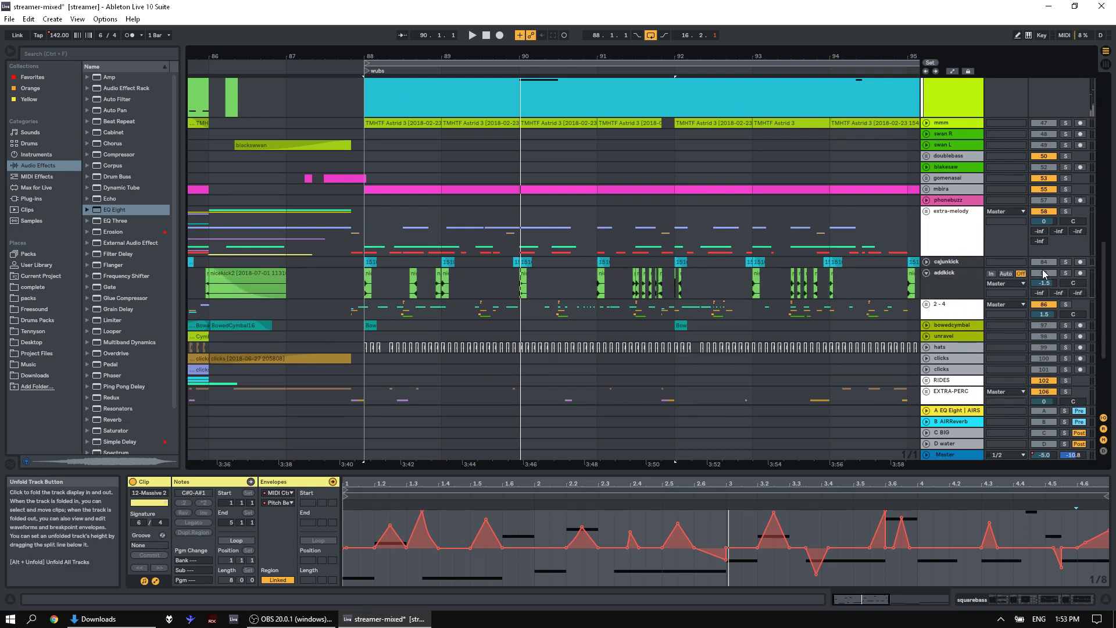
{"action": "left_click", "coordinate": [1066, 272]}
{"action": "key", "text": "space"}
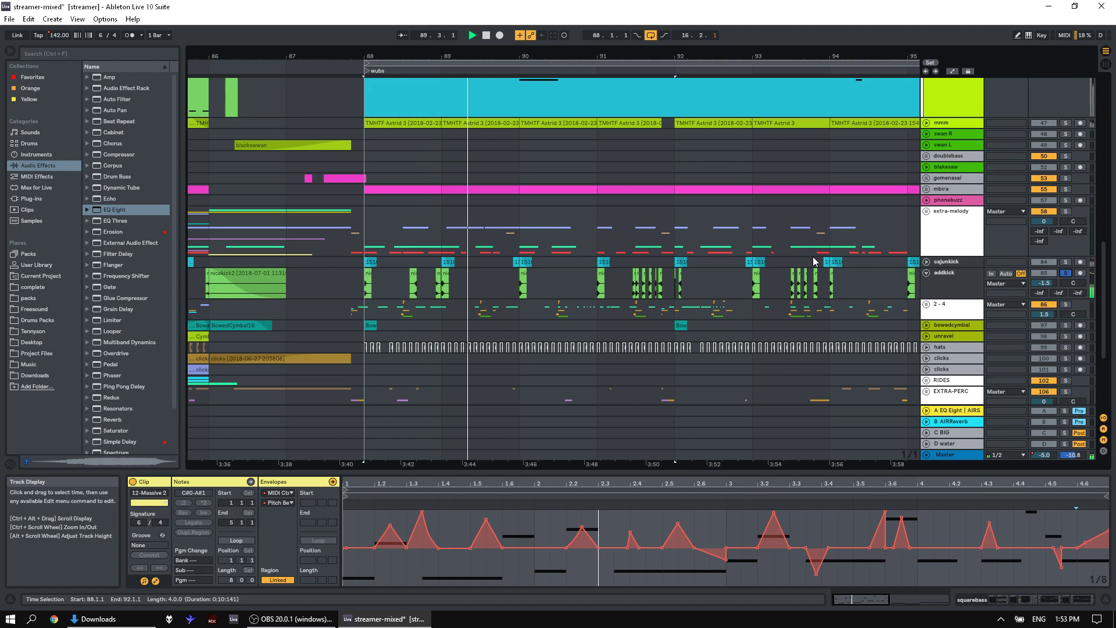
{"action": "left_click", "coordinate": [615, 284]}
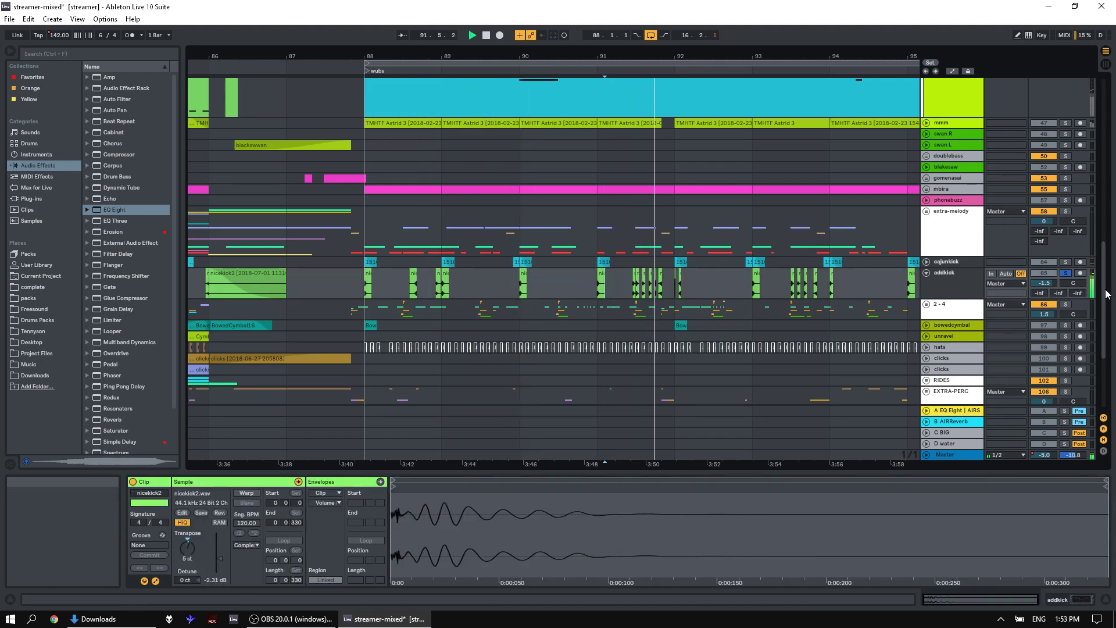
- Solo the INSTRUMENTS group, flute and ARP tracks and play them together from 88.1.1
{"action": "left_click_drag", "start_coordinate": [1100, 276], "coordinate": [1098, 81]}
{"action": "key", "text": "space"}
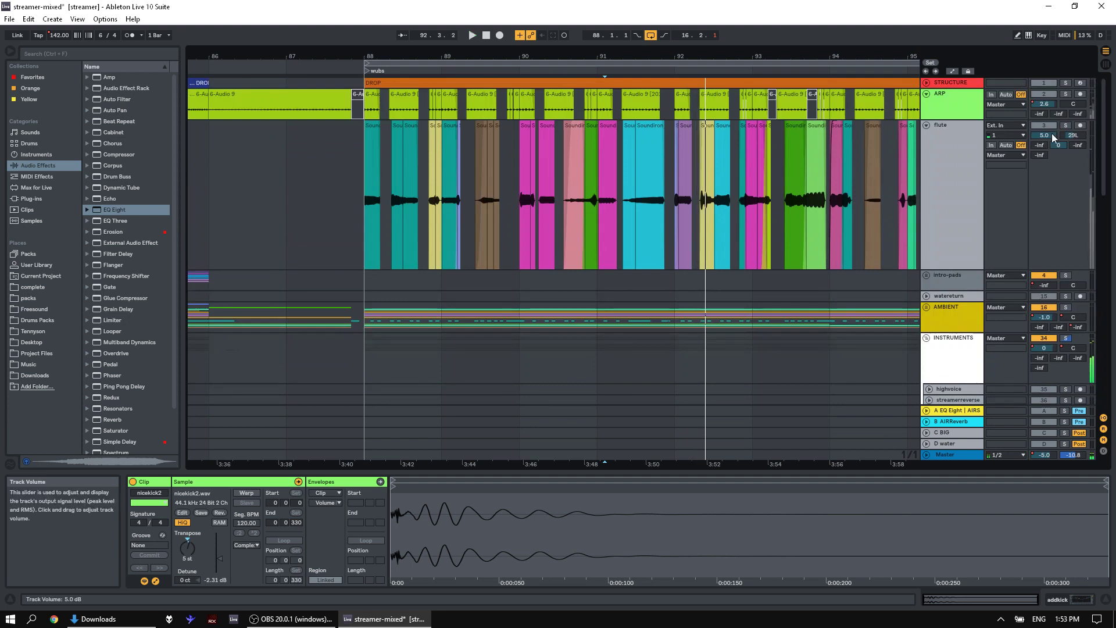
{"action": "left_click", "coordinate": [372, 238]}
{"action": "key", "text": "space"}
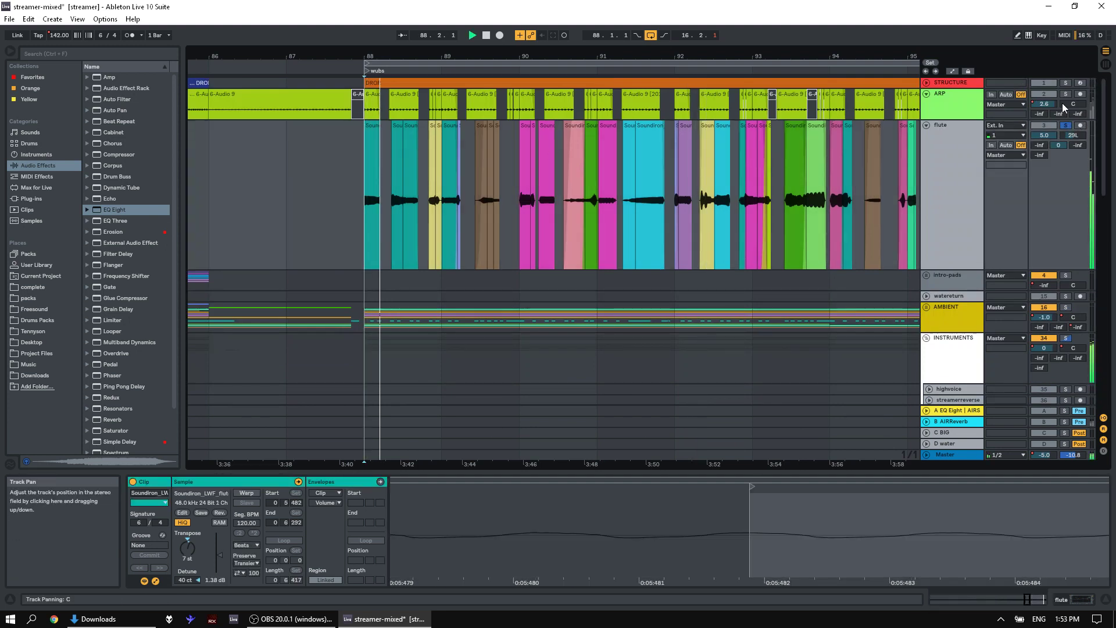
- Unfold the AMBIENT group to show its tracks, add the group to the solo and fold it again
{"action": "left_click", "coordinate": [926, 307]}
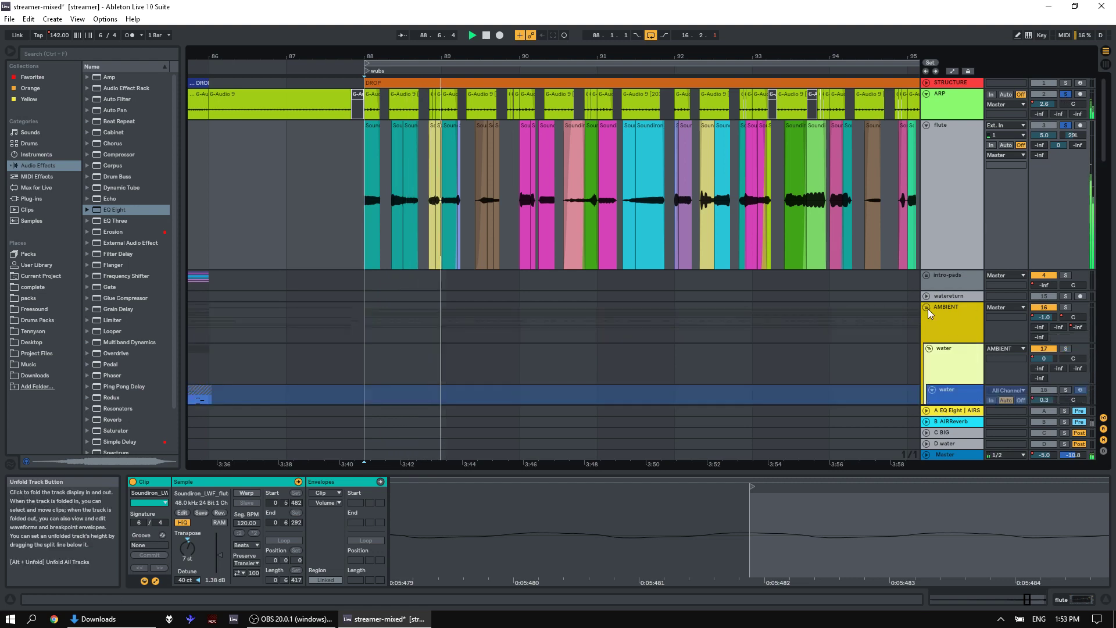
{"action": "scroll", "coordinate": [1107, 227], "scroll_direction": "down", "scroll_amount": 5}
{"action": "left_click_drag", "start_coordinate": [1106, 227], "coordinate": [1103, 143]}
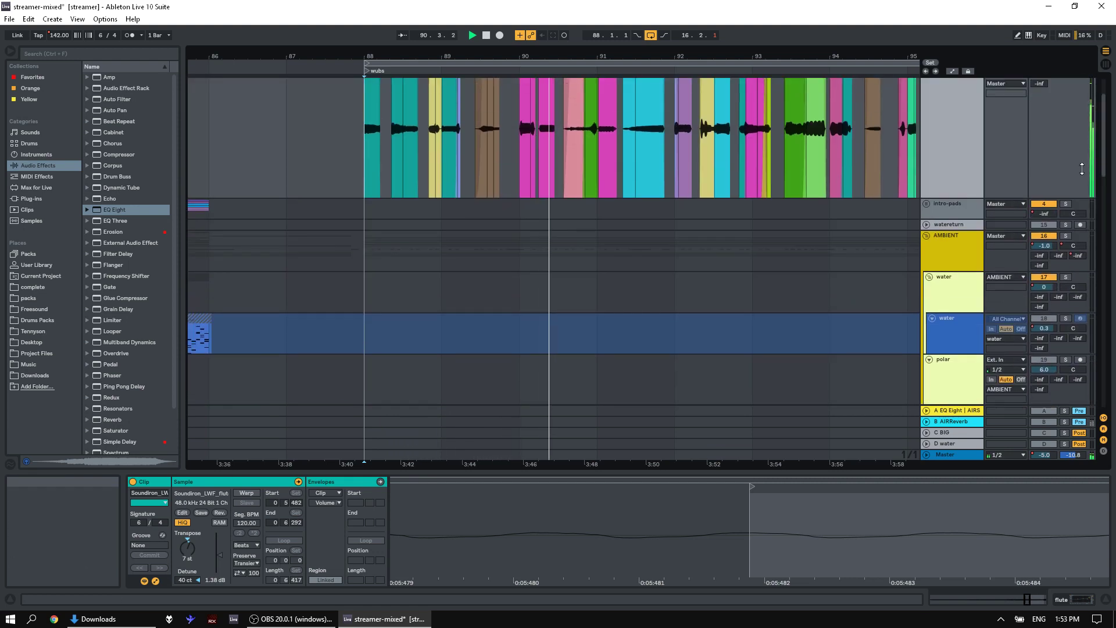
{"action": "left_click", "coordinate": [1065, 236], "text": "ctrl"}
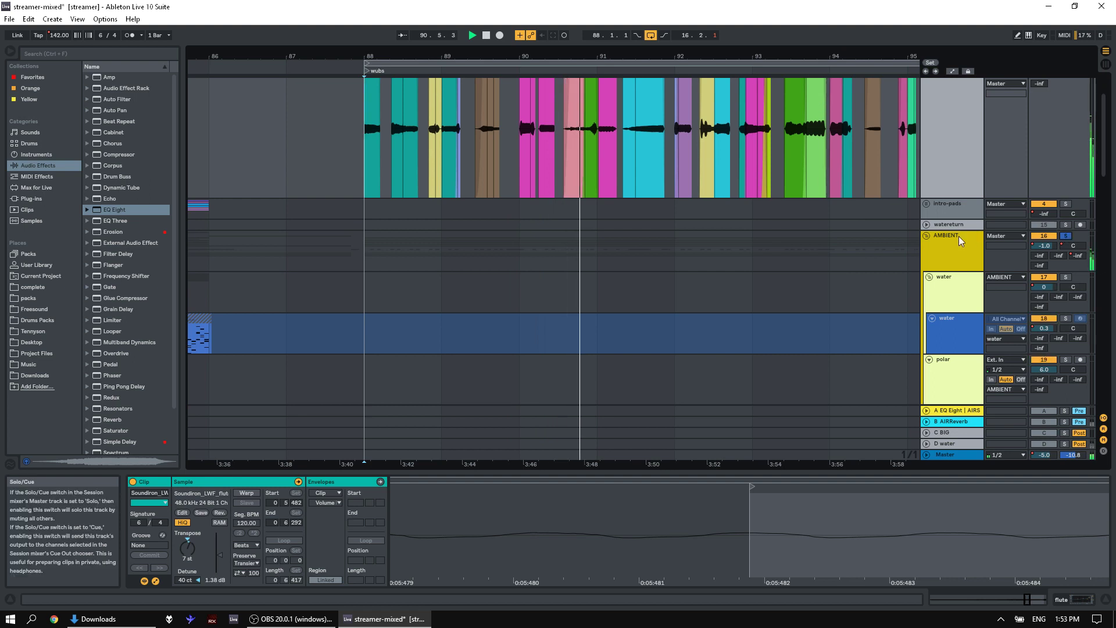
{"action": "left_click", "coordinate": [926, 236]}
- Bring the INSTRUMENTS group's tracks into view and replay the soloed combination from 88.1.1
{"action": "left_click_drag", "start_coordinate": [1107, 204], "coordinate": [1103, 309]}
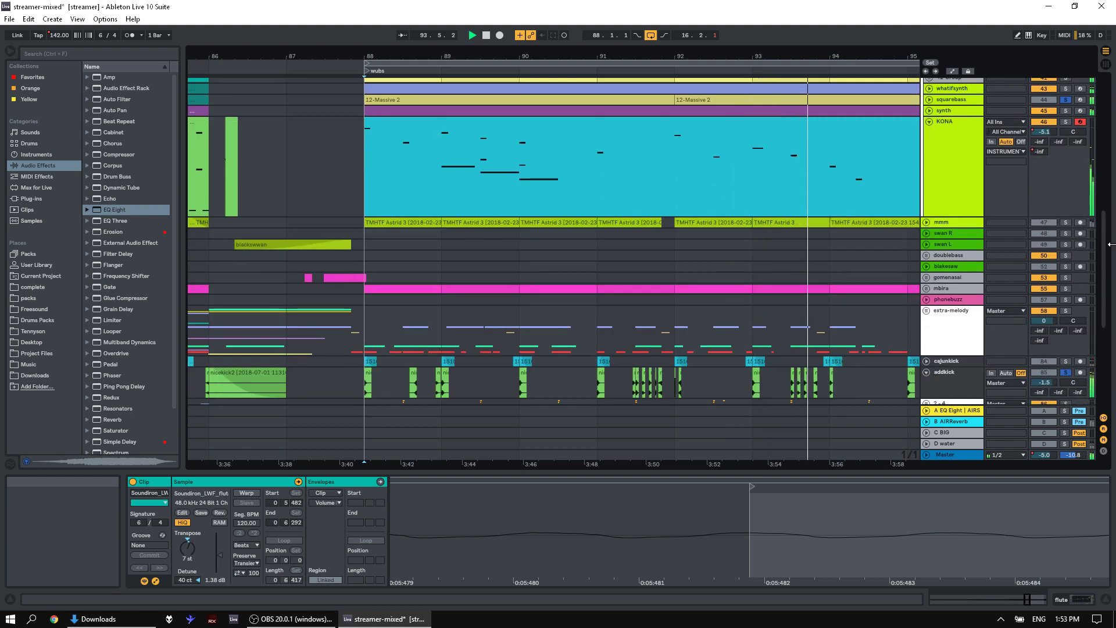
{"action": "scroll", "coordinate": [1111, 235], "scroll_direction": "up", "scroll_amount": 5}
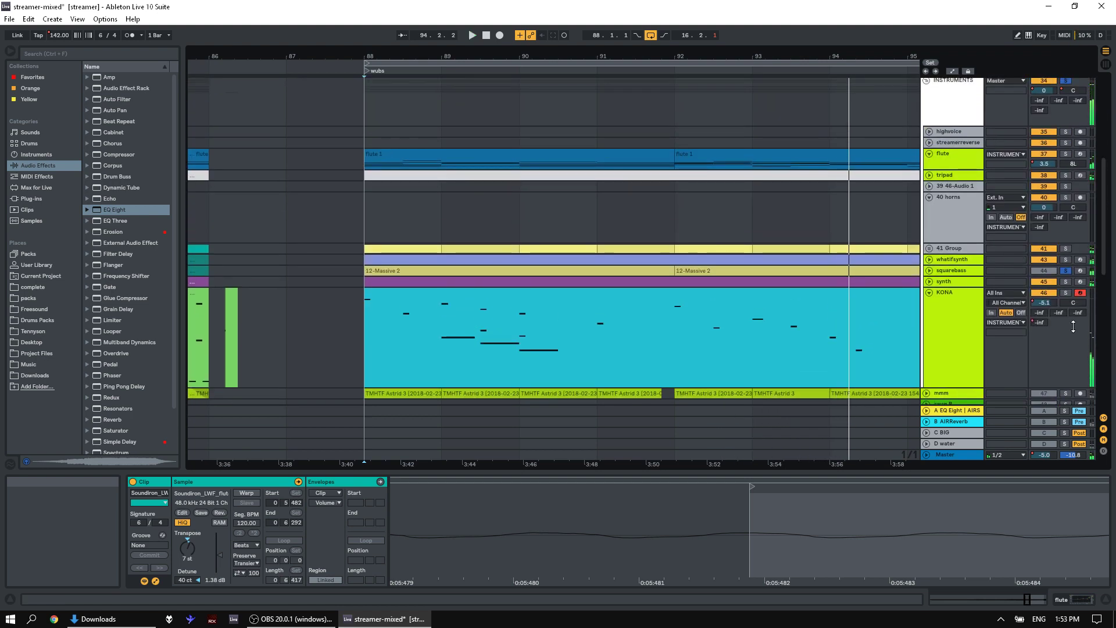
{"action": "key", "text": "space"}
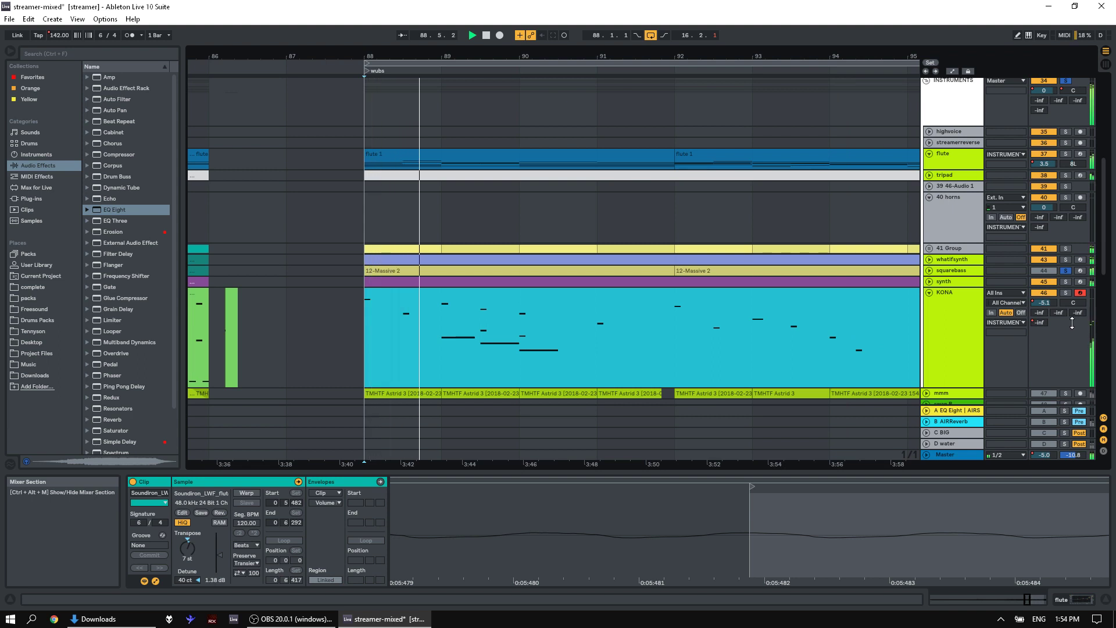
- Unfold the squarebass track, play it soloed and examine the pitch bend envelope of its first 12-Massive 2 clip in an enlarged clip view
{"action": "left_click", "coordinate": [930, 270]}
{"action": "left_click", "coordinate": [653, 308]}
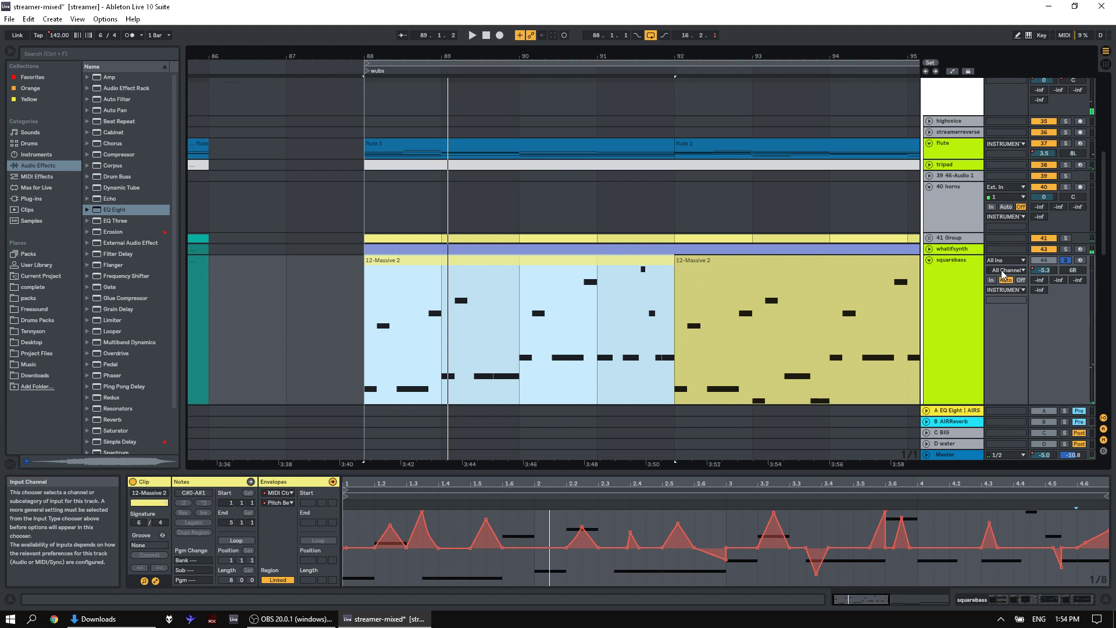
{"action": "key", "text": "space"}
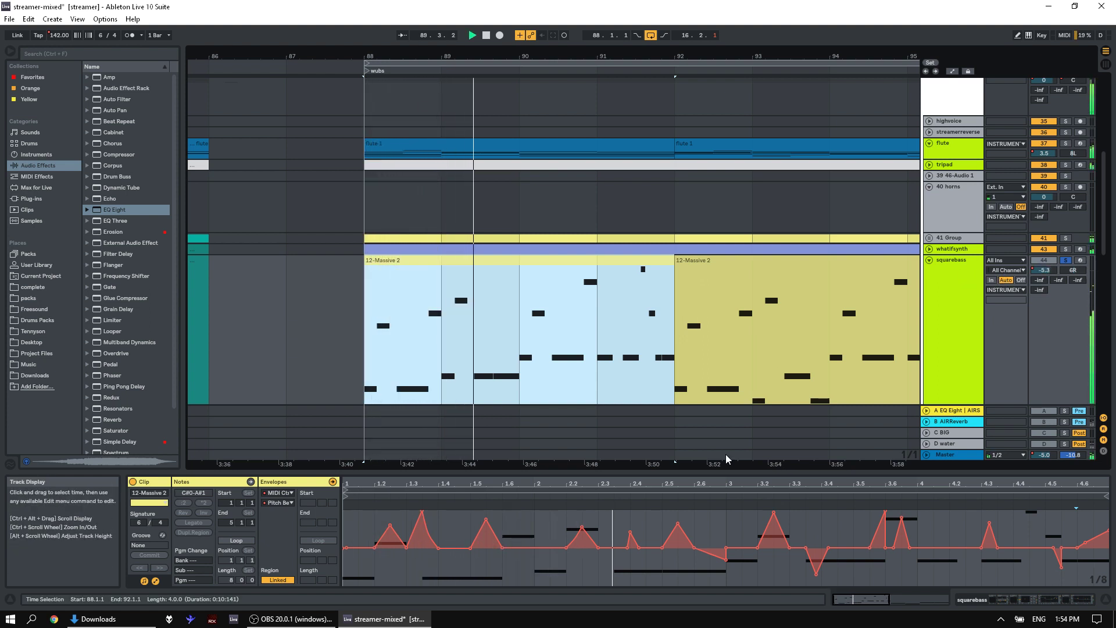
{"action": "left_click_drag", "start_coordinate": [735, 472], "coordinate": [767, 324]}
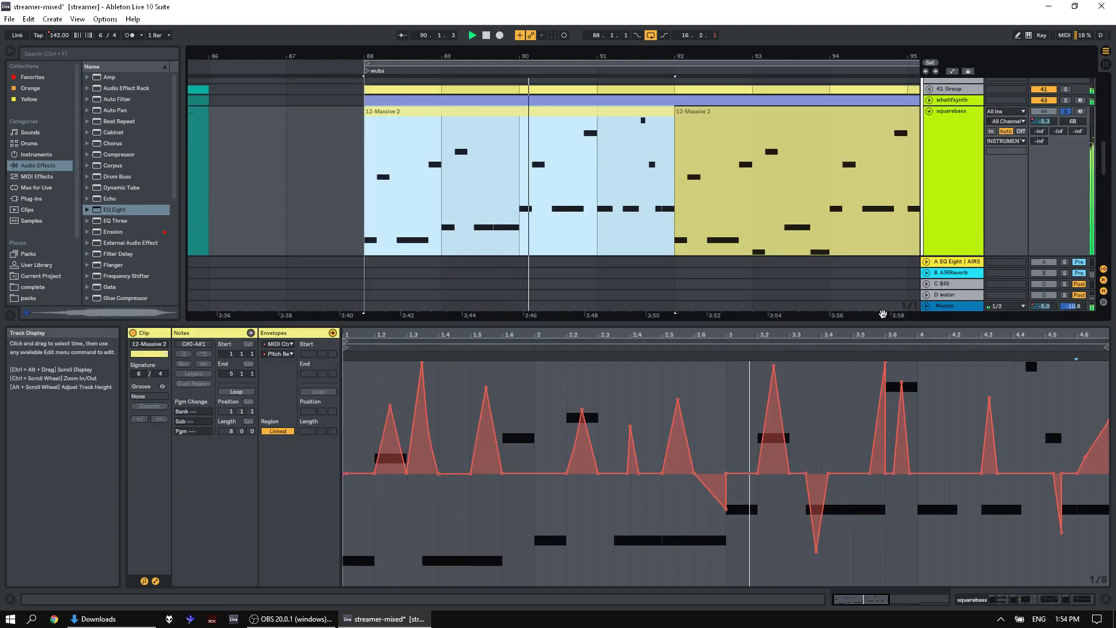
{"action": "left_click_drag", "start_coordinate": [1030, 354], "coordinate": [490, 334]}
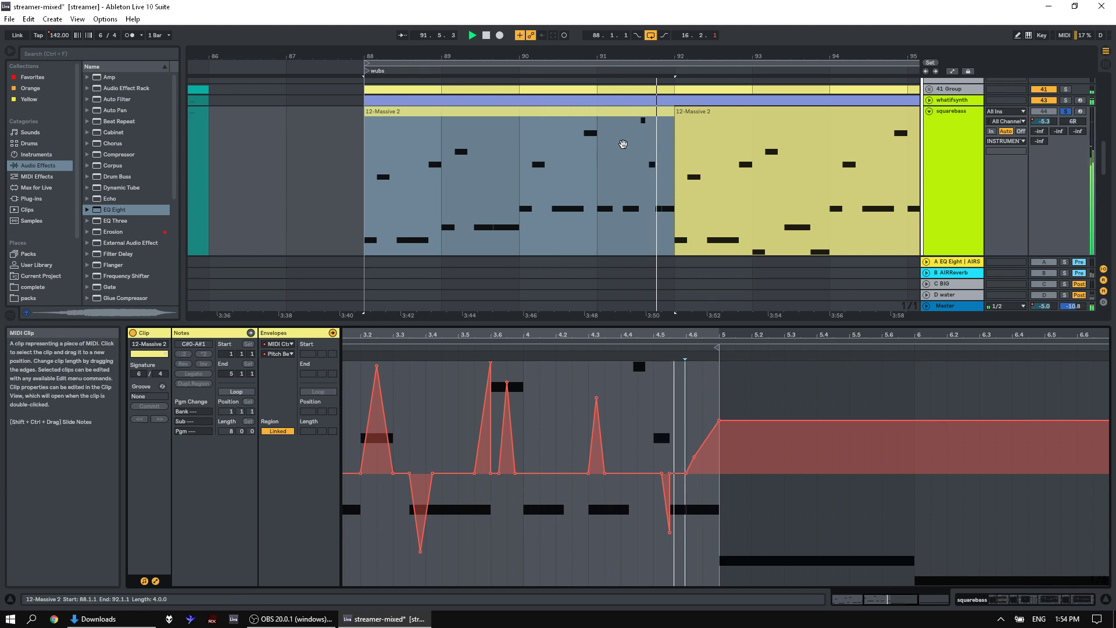
- Clear the squarebass solo and play the full mix in the A + C section from bar 106
{"action": "left_click", "coordinate": [713, 111]}
{"action": "left_click_drag", "start_coordinate": [721, 56], "coordinate": [451, 47]}
{"action": "key", "text": "space"}
{"action": "left_click", "coordinate": [1059, 113]}
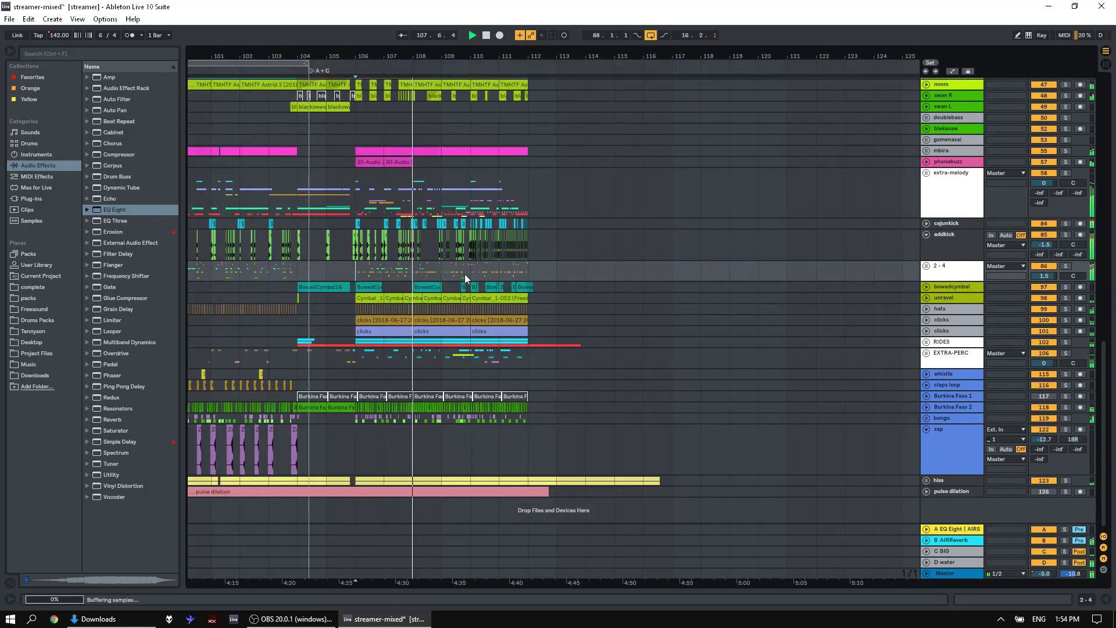
{"action": "key", "text": "space"}
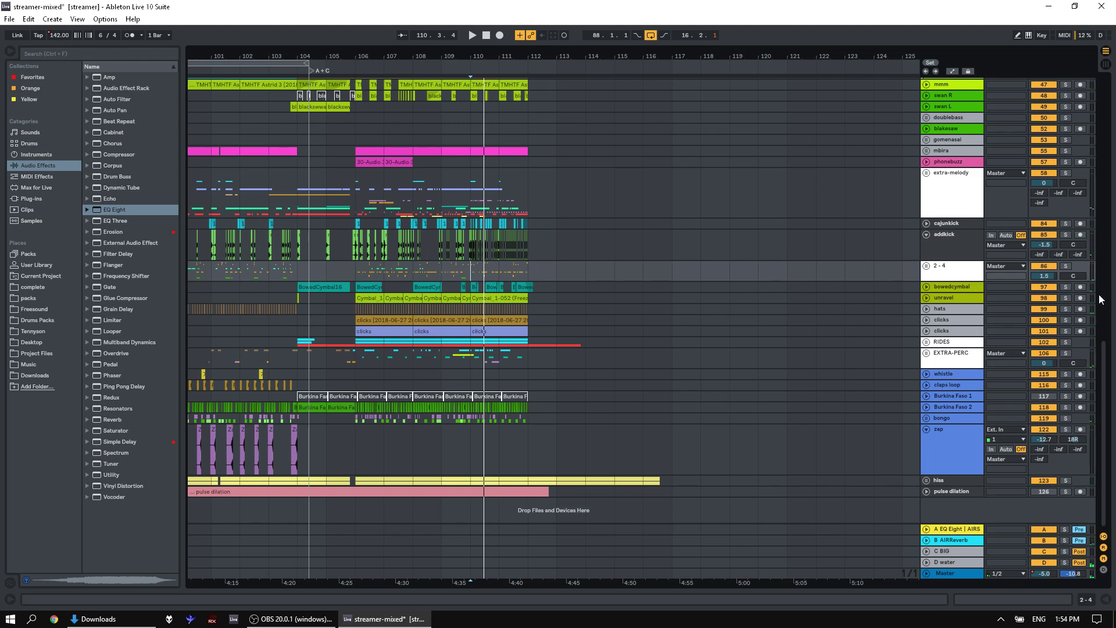
- Return to the song's first drop and play the full mix from 21.1.1
{"action": "left_click_drag", "start_coordinate": [1108, 369], "coordinate": [1114, 101]}
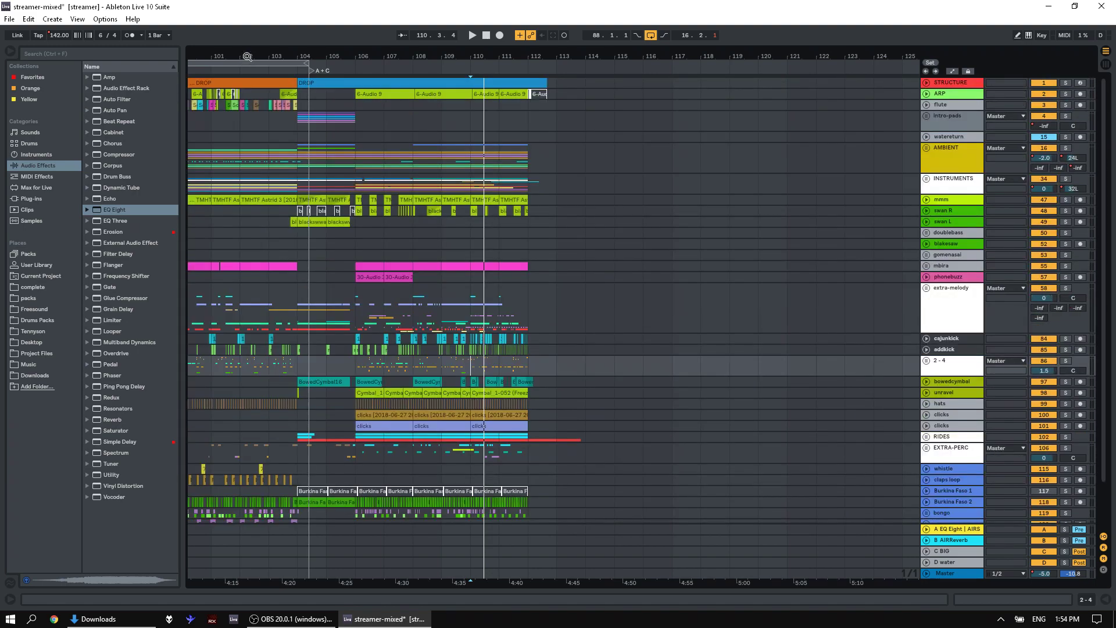
{"action": "left_click_drag", "start_coordinate": [247, 56], "coordinate": [401, 52]}
{"action": "left_click_drag", "start_coordinate": [195, 50], "coordinate": [196, 81]}
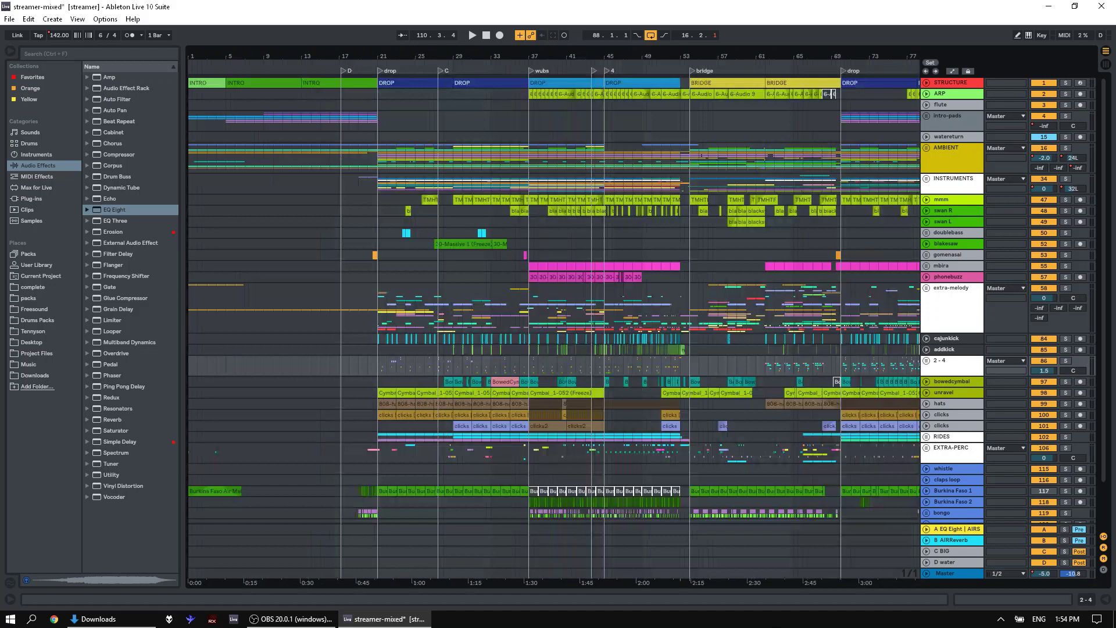
{"action": "left_click", "coordinate": [380, 93]}
{"action": "key", "text": "space"}
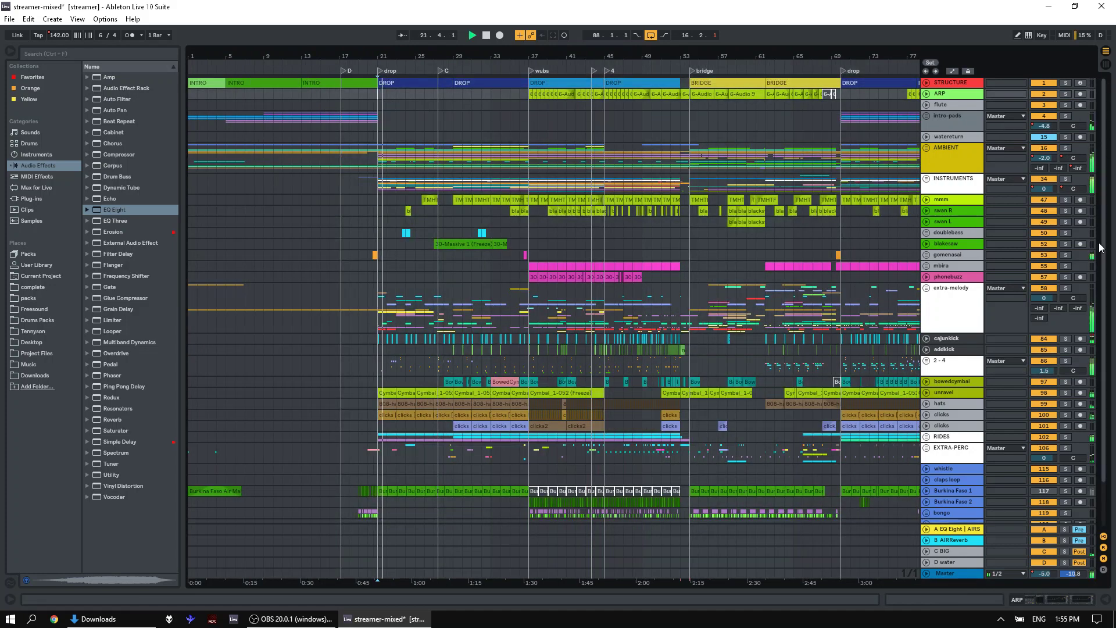
- Audition the AMBIENT group soloed in the first drop and clear its solo
{"action": "left_click", "coordinate": [1066, 148]}
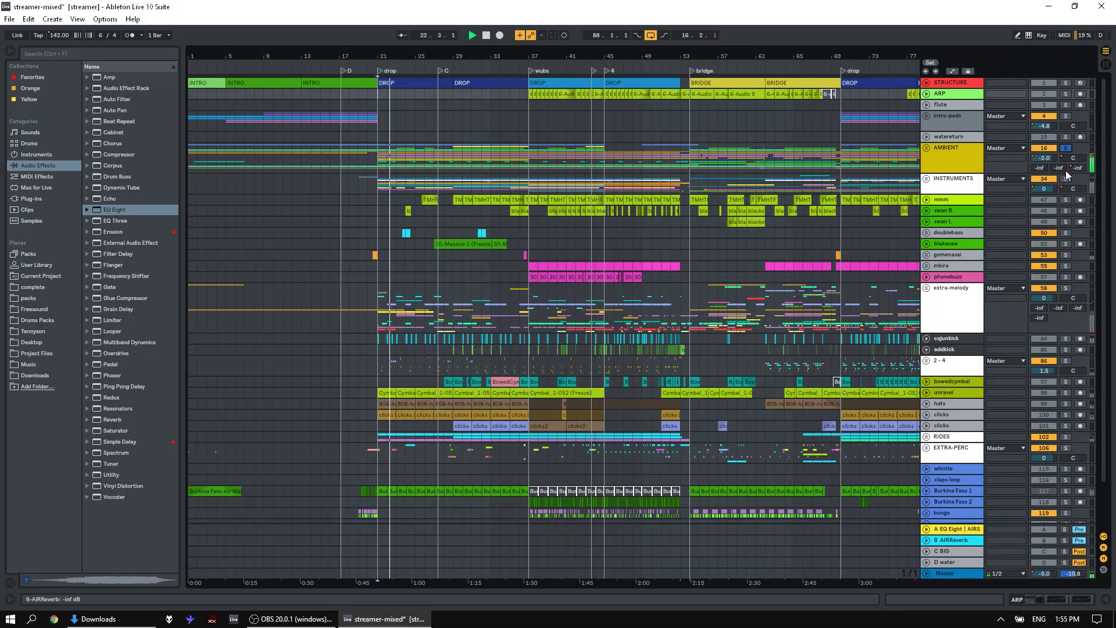
{"action": "left_click", "coordinate": [1065, 179], "text": "ctrl"}
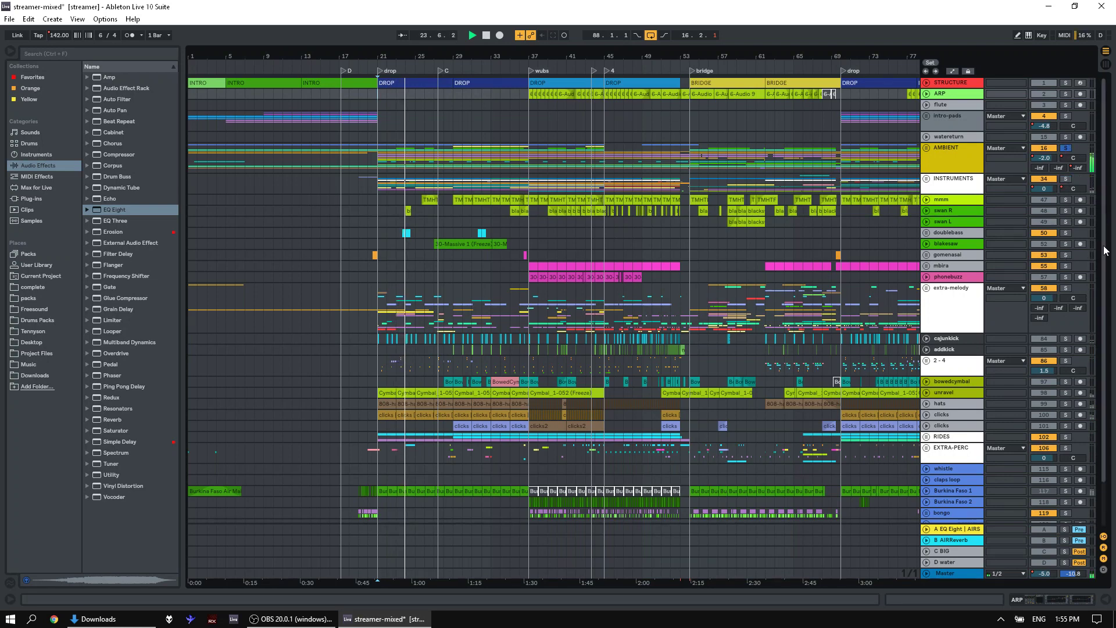
{"action": "scroll", "coordinate": [1106, 221], "scroll_direction": "down", "scroll_amount": 2}
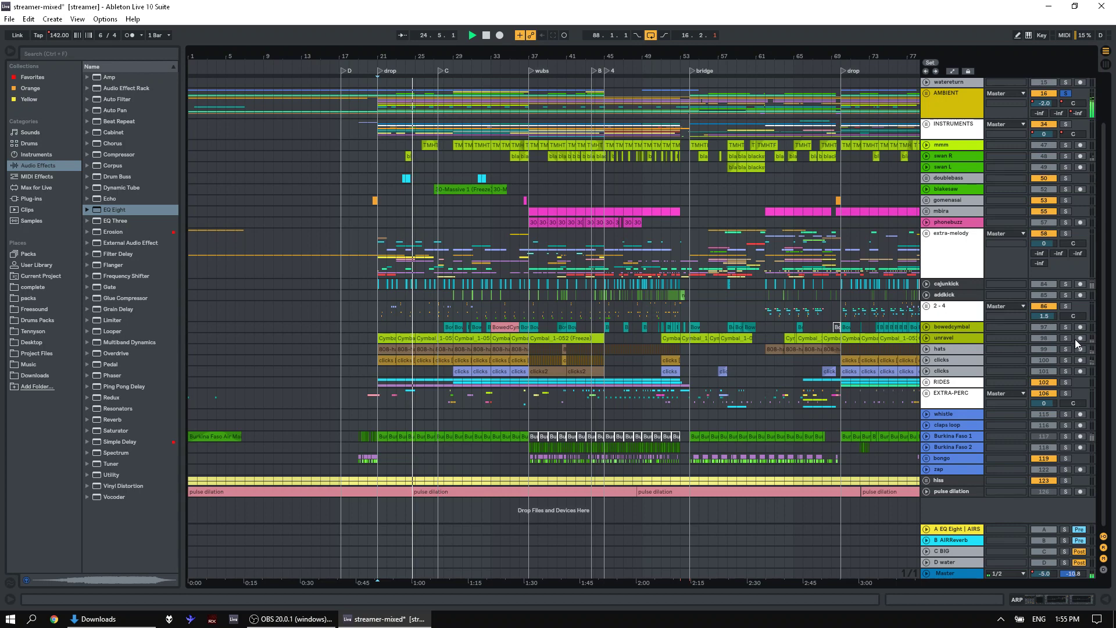
{"action": "left_click", "coordinate": [1066, 94]}
- Go back to the second wubs section and play the full mix from its start
{"action": "scroll", "coordinate": [470, 128], "scroll_direction": "right", "scroll_amount": 10}
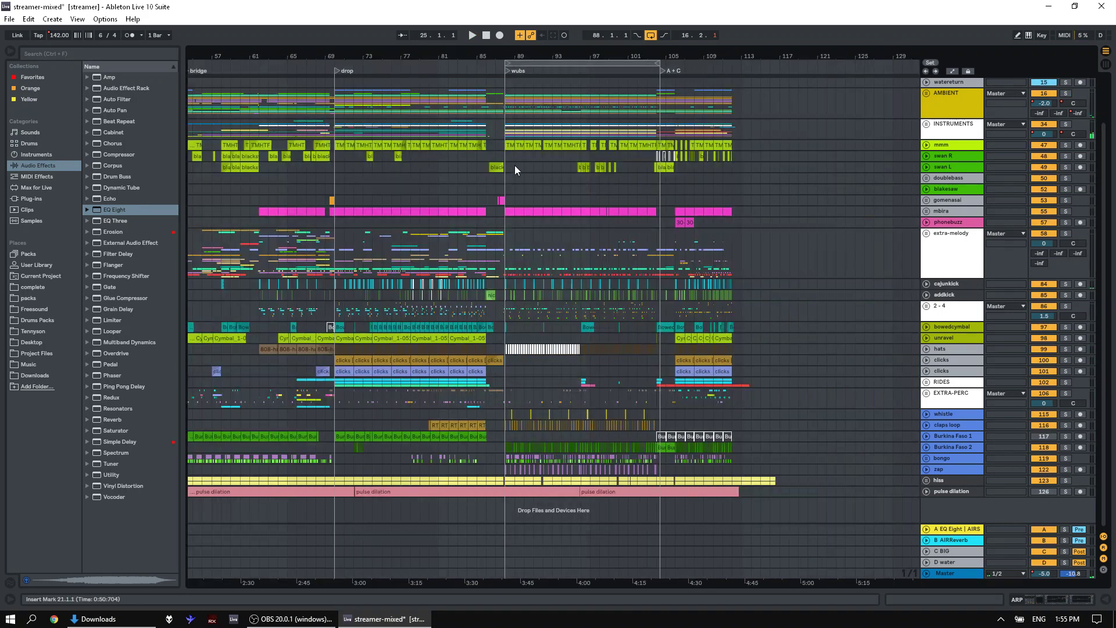
{"action": "left_click", "coordinate": [514, 166]}
{"action": "key", "text": "space"}
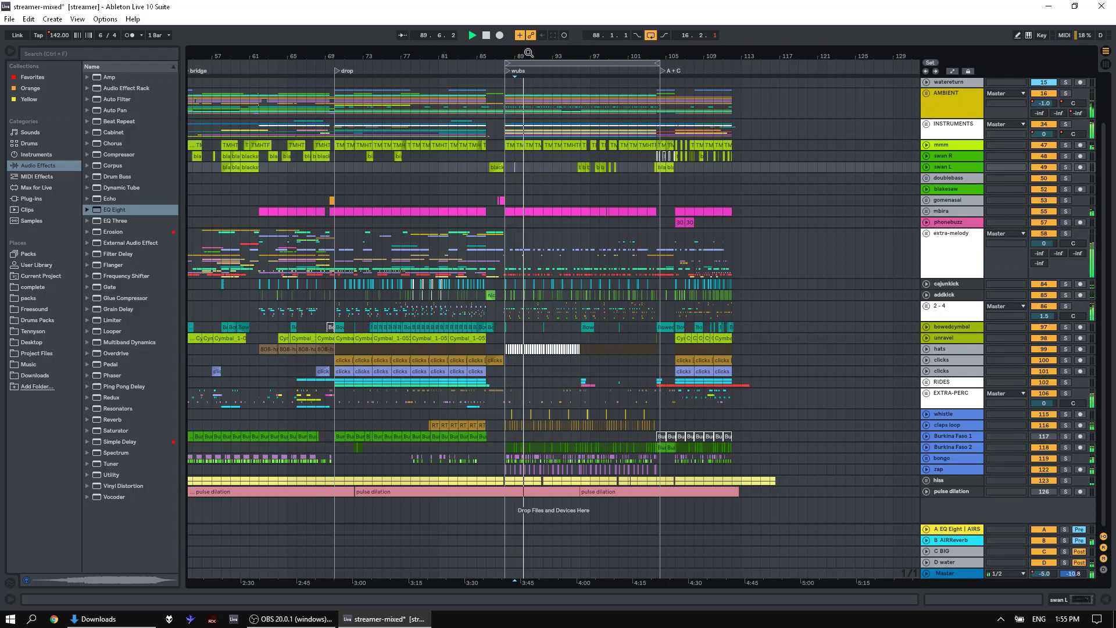
{"action": "left_click_drag", "start_coordinate": [528, 52], "coordinate": [476, 396]}
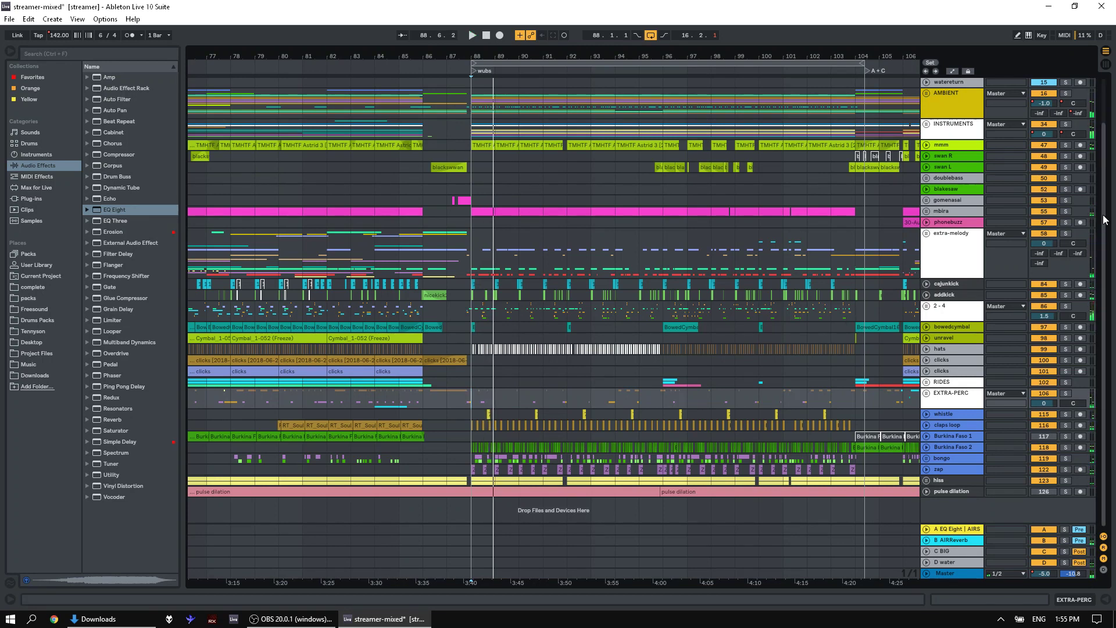
- Search the browser for 727 and preview the 727 QUIJADA.wav sample
{"action": "left_click", "coordinate": [39, 53]}
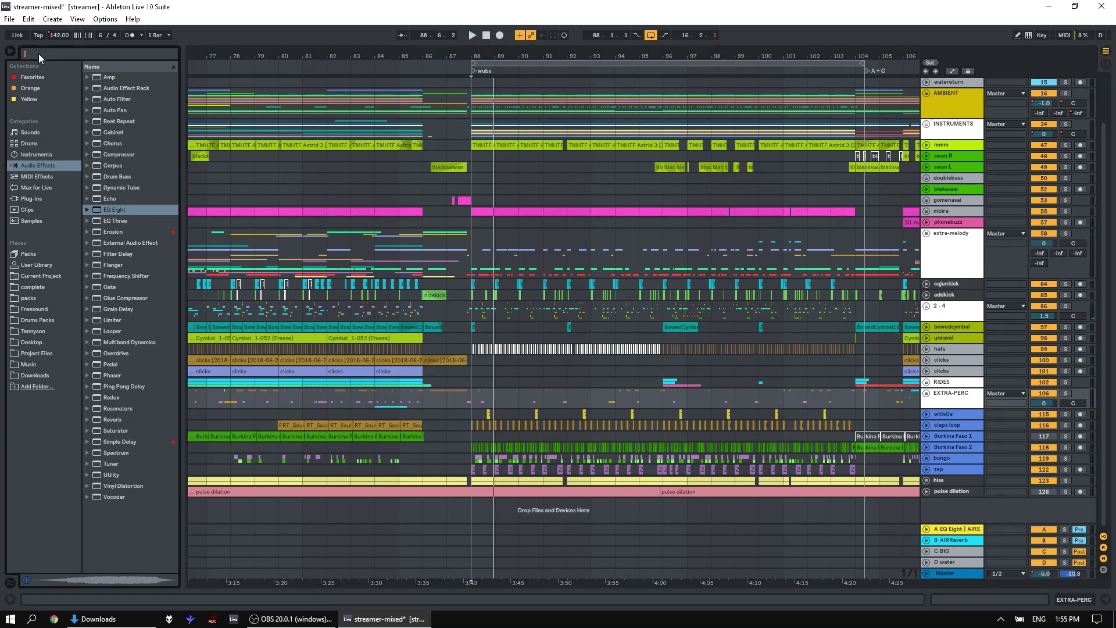
{"action": "type", "text": "727"}
{"action": "left_click", "coordinate": [38, 235]}
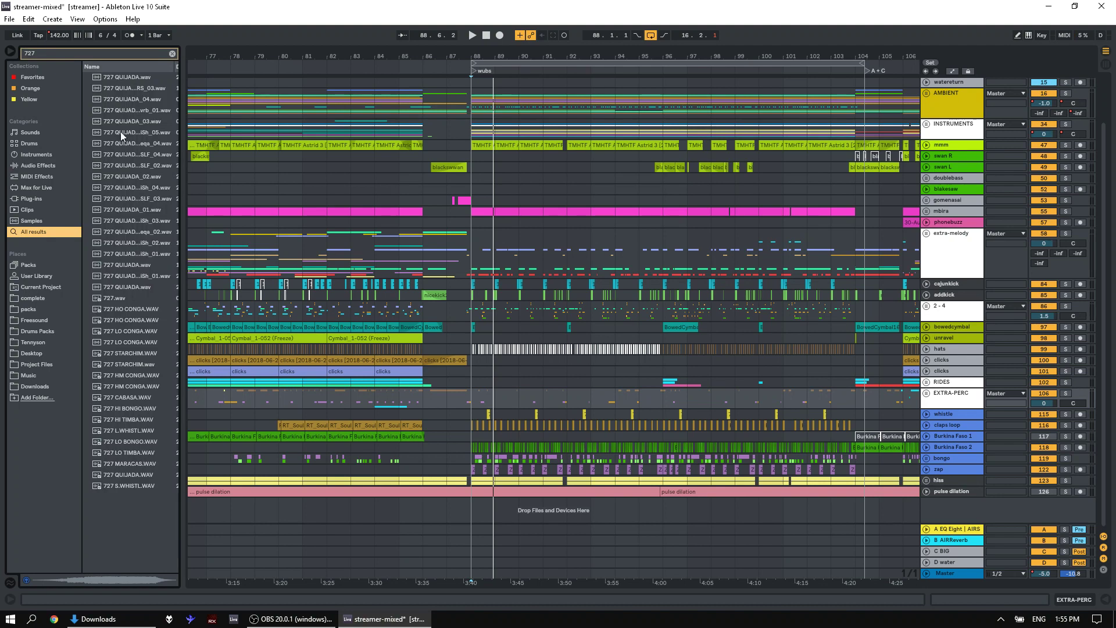
{"action": "left_click", "coordinate": [105, 78]}
{"action": "key", "text": "Down"}
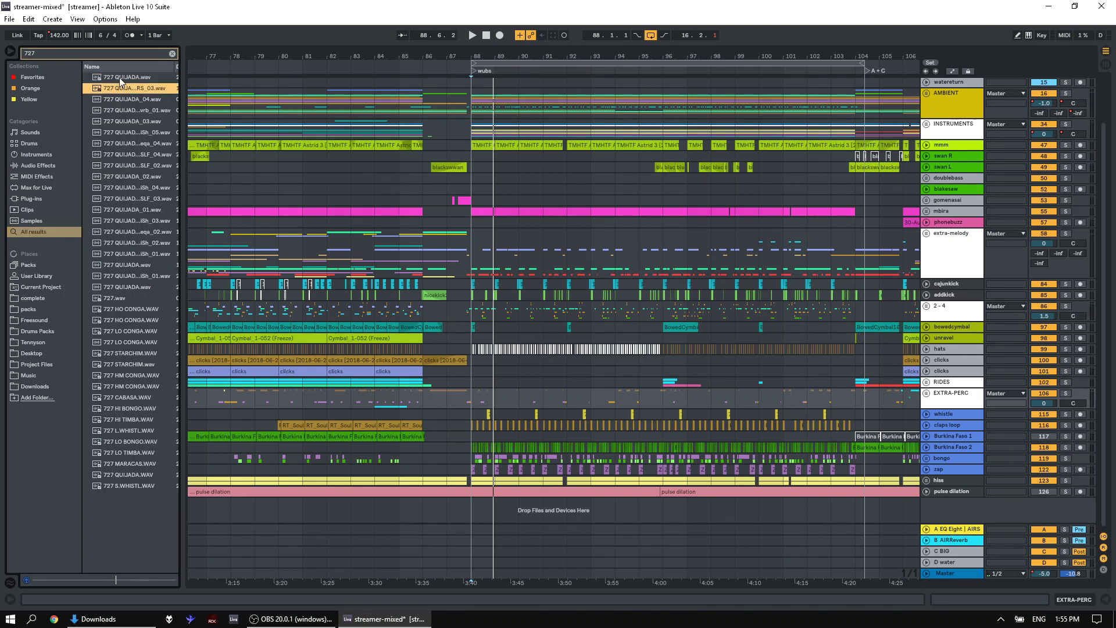
{"action": "left_click", "coordinate": [120, 78]}
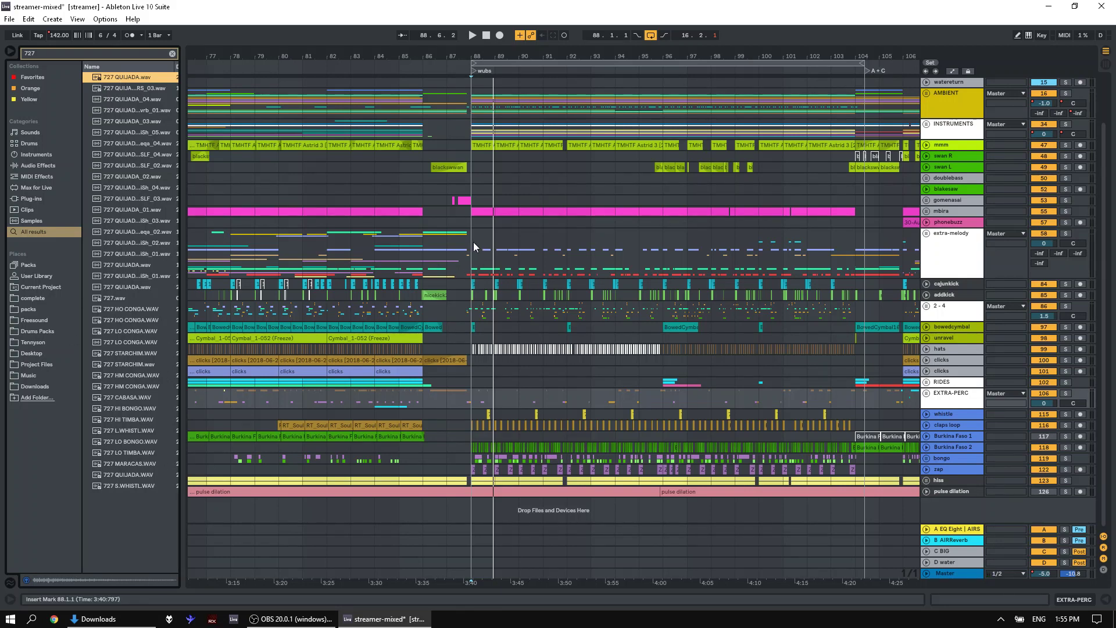
- Play the wubs section from 88.1.1 and select the Master track to show its Voxengo Recorder plug-in window
{"action": "key", "text": "space"}
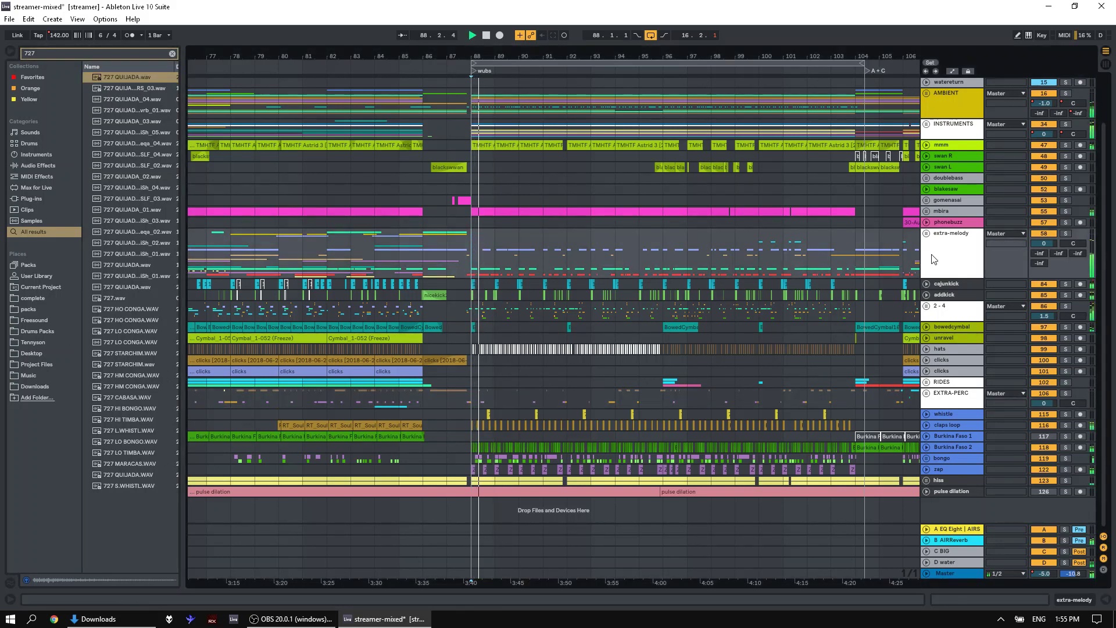
{"action": "key", "text": "space"}
{"action": "left_click", "coordinate": [947, 573]}
{"action": "right_click", "coordinate": [948, 573]}
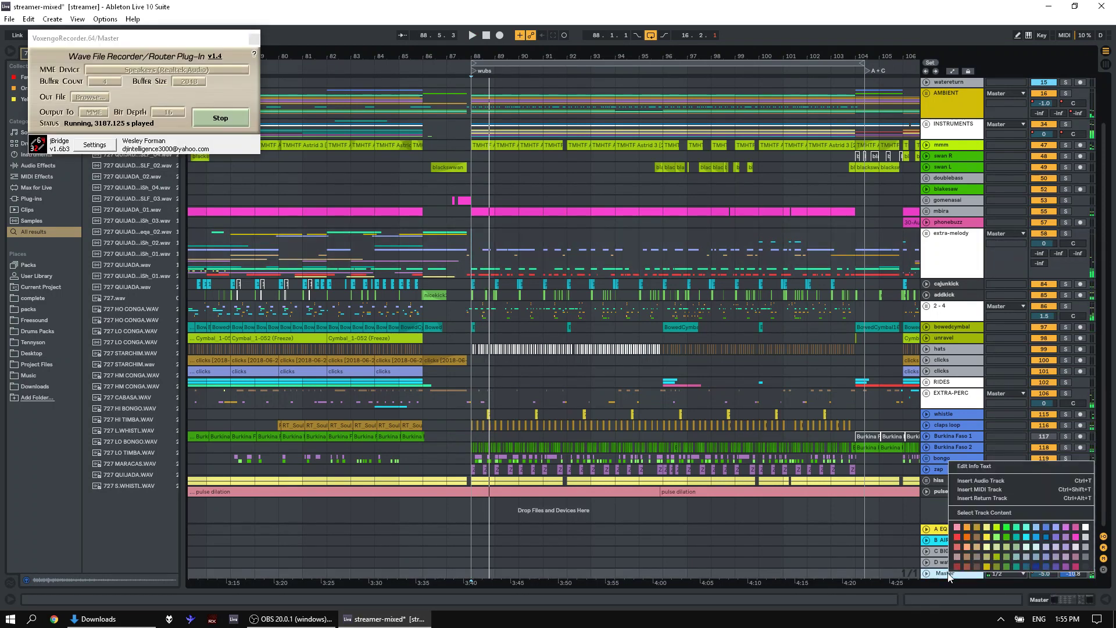
{"action": "left_click", "coordinate": [941, 574]}
{"action": "right_click", "coordinate": [941, 575]}
{"action": "left_click", "coordinate": [941, 575]}
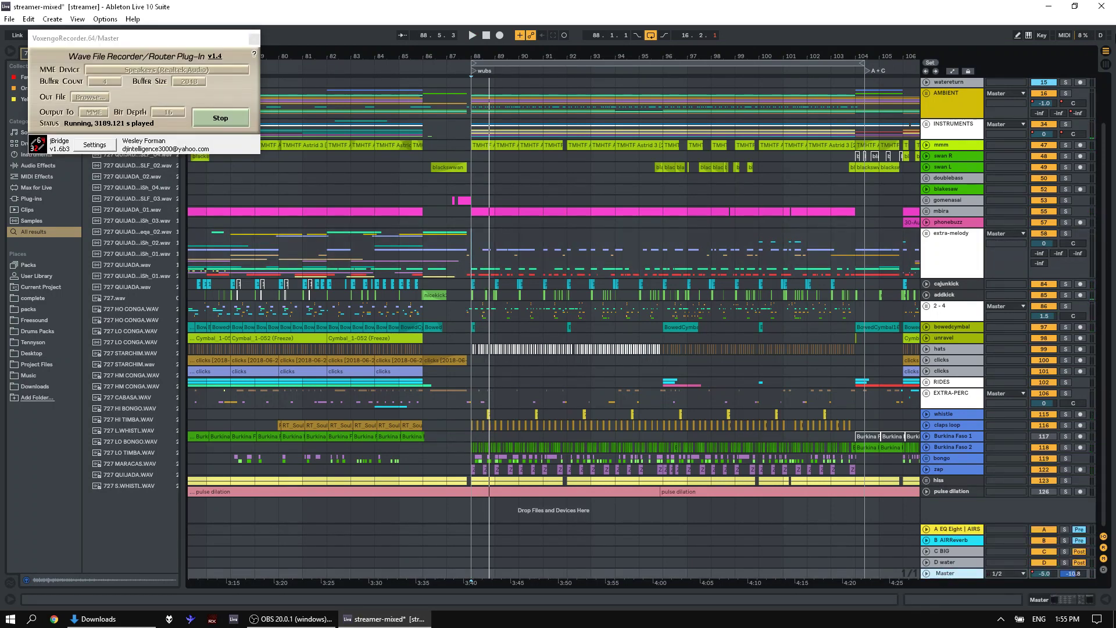
- Show the Session View mixer while the wubs section plays and return to the Arrangement View
{"action": "left_click", "coordinate": [1106, 65]}
{"action": "key", "text": "space"}
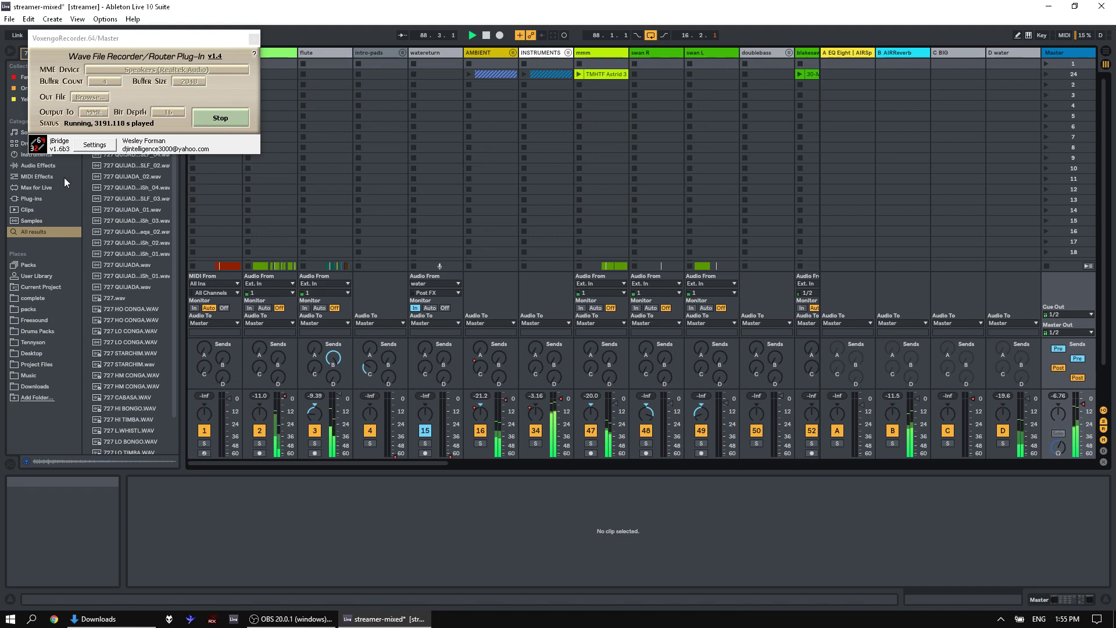
{"action": "left_click", "coordinate": [1105, 52]}
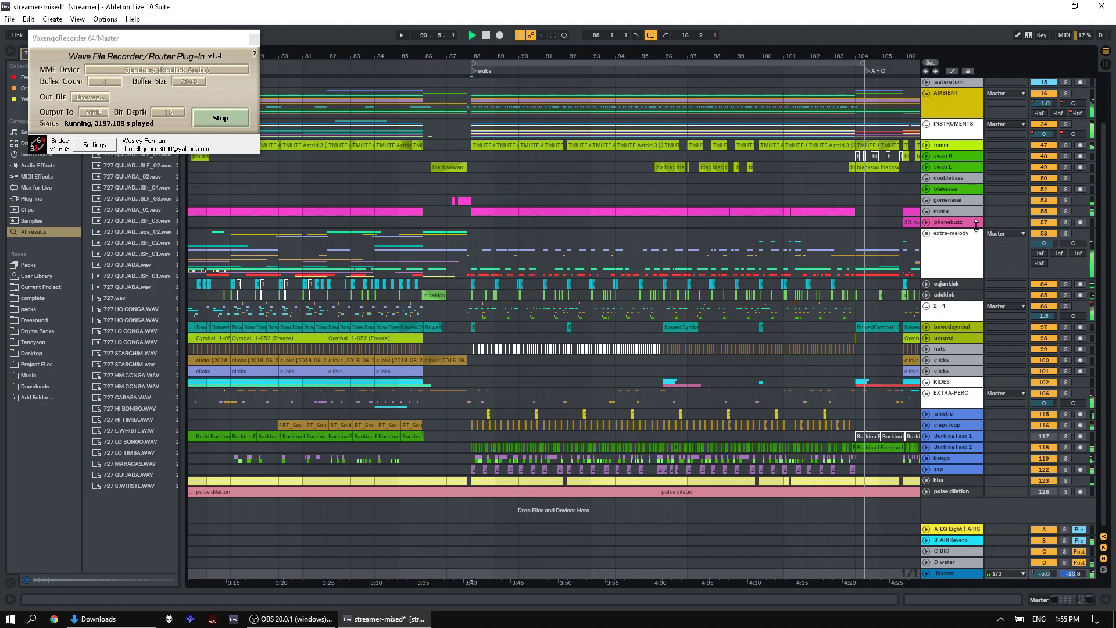
{"action": "key", "text": "space"}
- Show the device chains of the intro-pads, AMBIENT and extra-melody groups while playing from 88.1.1
{"action": "left_click_drag", "start_coordinate": [1104, 179], "coordinate": [1104, 132]}
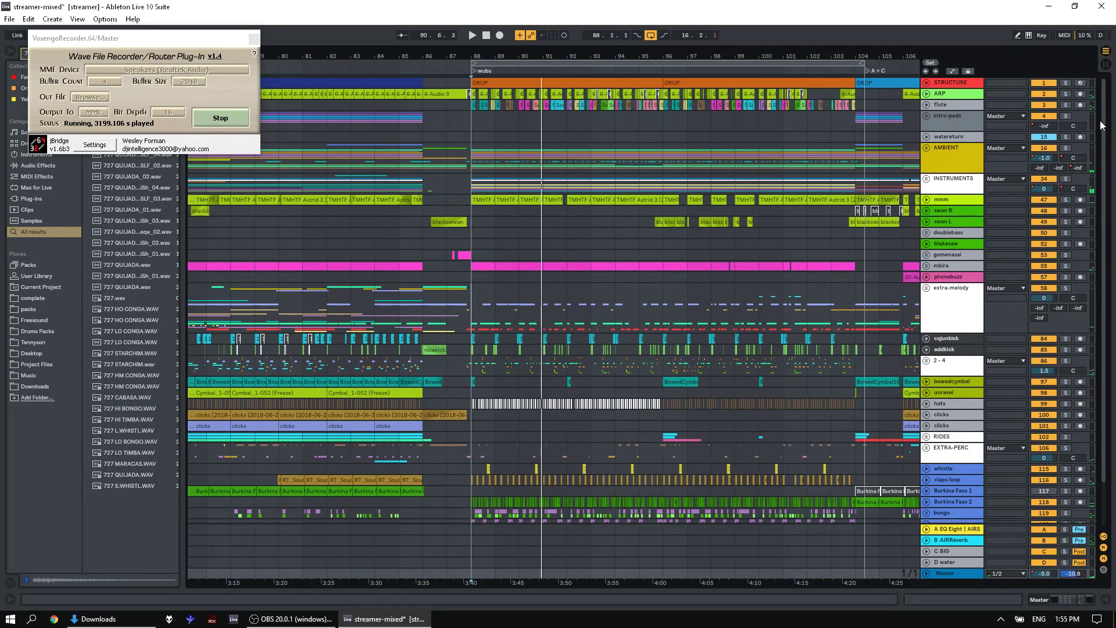
{"action": "left_click", "coordinate": [466, 127]}
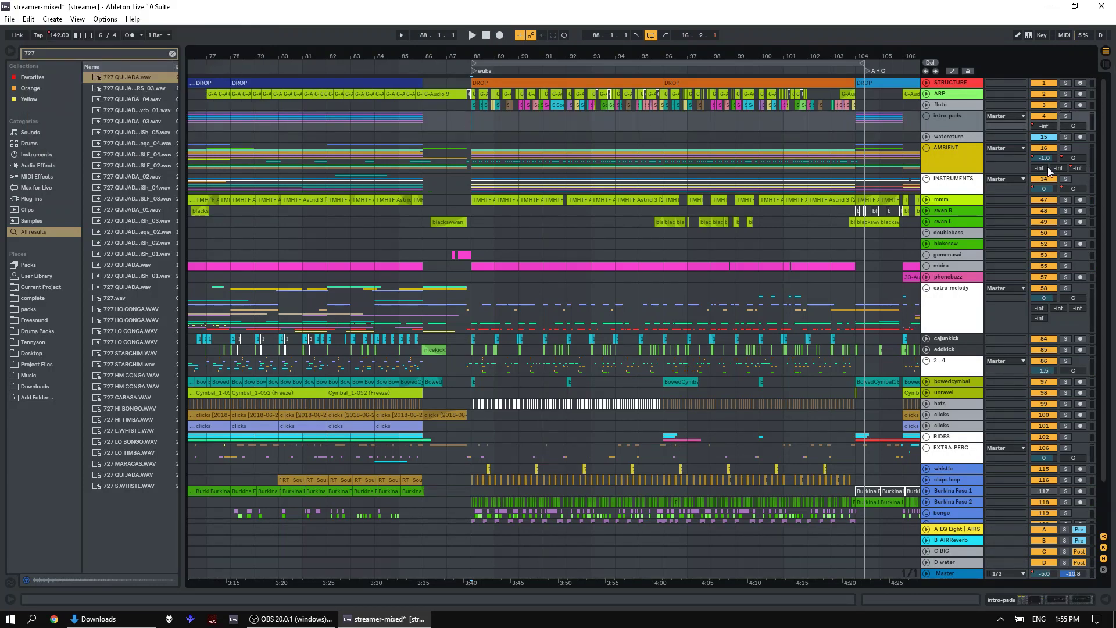
{"action": "double_click", "coordinate": [943, 121]}
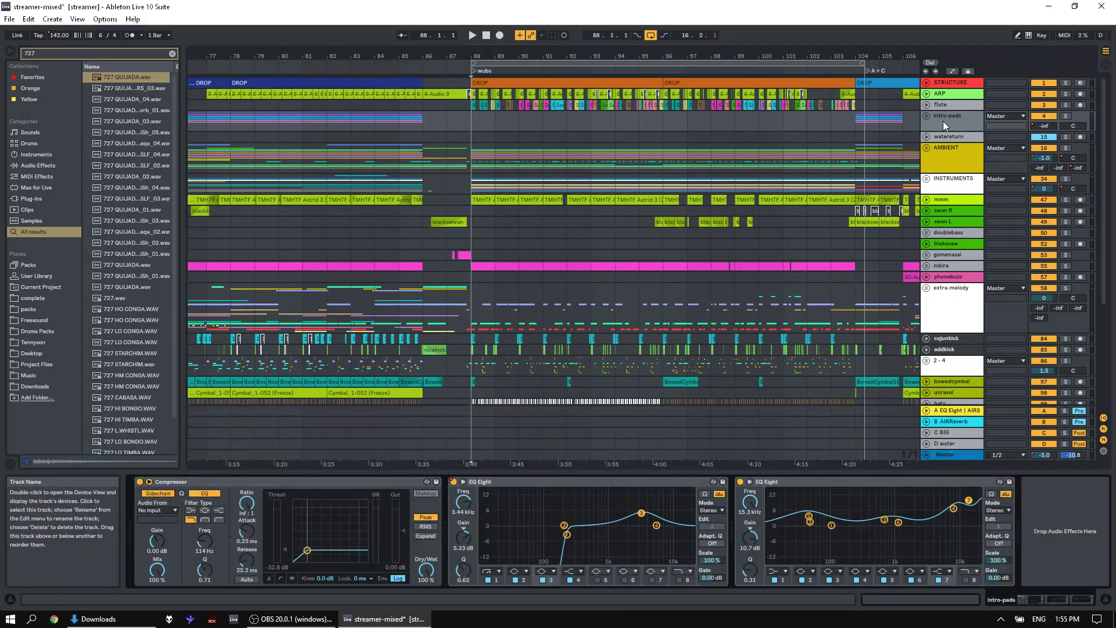
{"action": "left_click", "coordinate": [943, 162]}
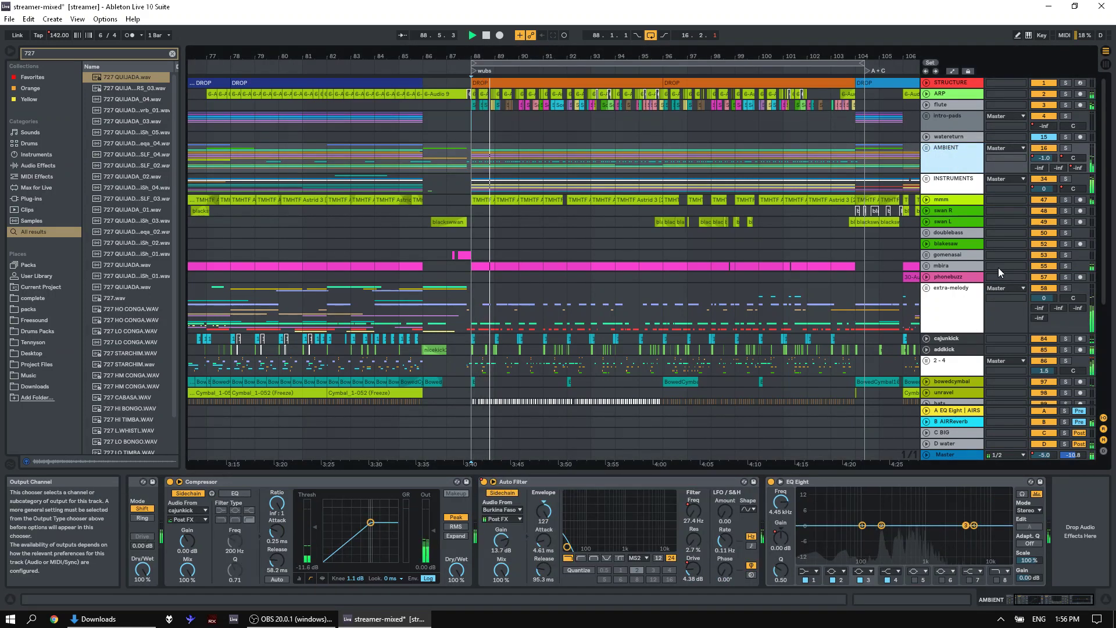
{"action": "left_click", "coordinate": [1001, 314]}
- Bring the lower percussion tracks into view and play the wubs section from 88.1.1 and again from 101.1.1
{"action": "left_click_drag", "start_coordinate": [1103, 226], "coordinate": [1098, 321]}
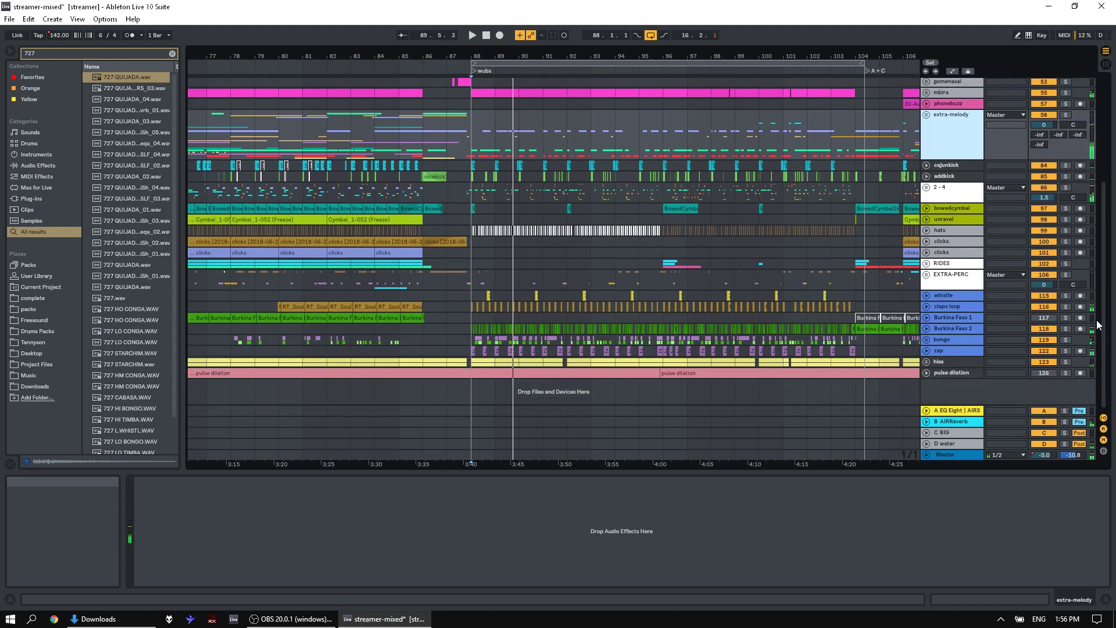
{"action": "left_click", "coordinate": [474, 200]}
{"action": "key", "text": "space"}
{"action": "left_click", "coordinate": [494, 137]}
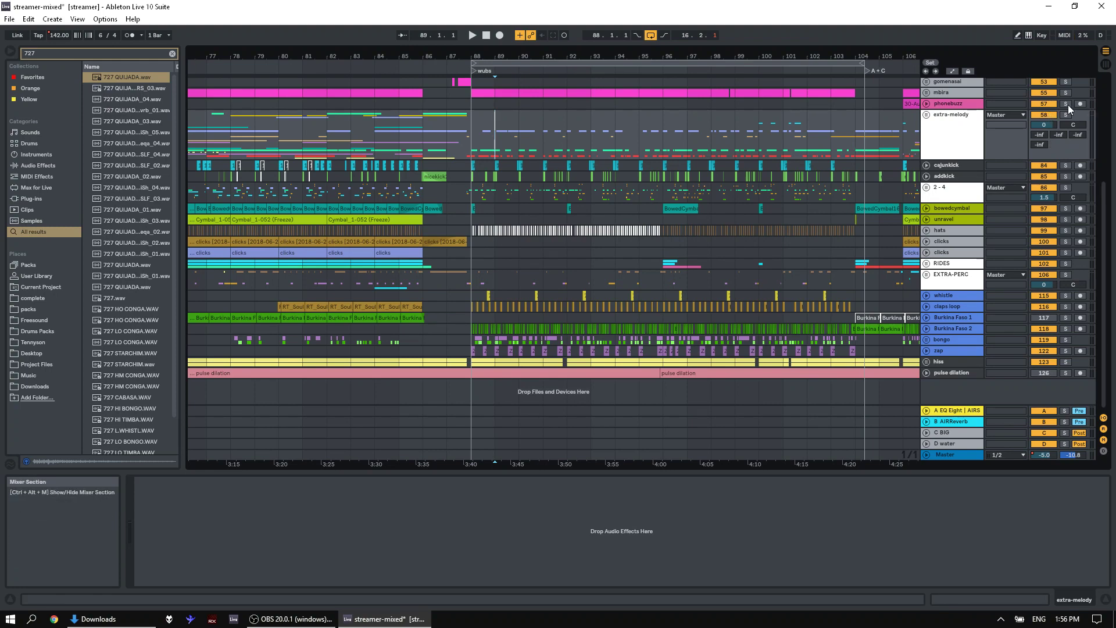
{"action": "key", "text": "space"}
{"action": "left_click", "coordinate": [777, 139]}
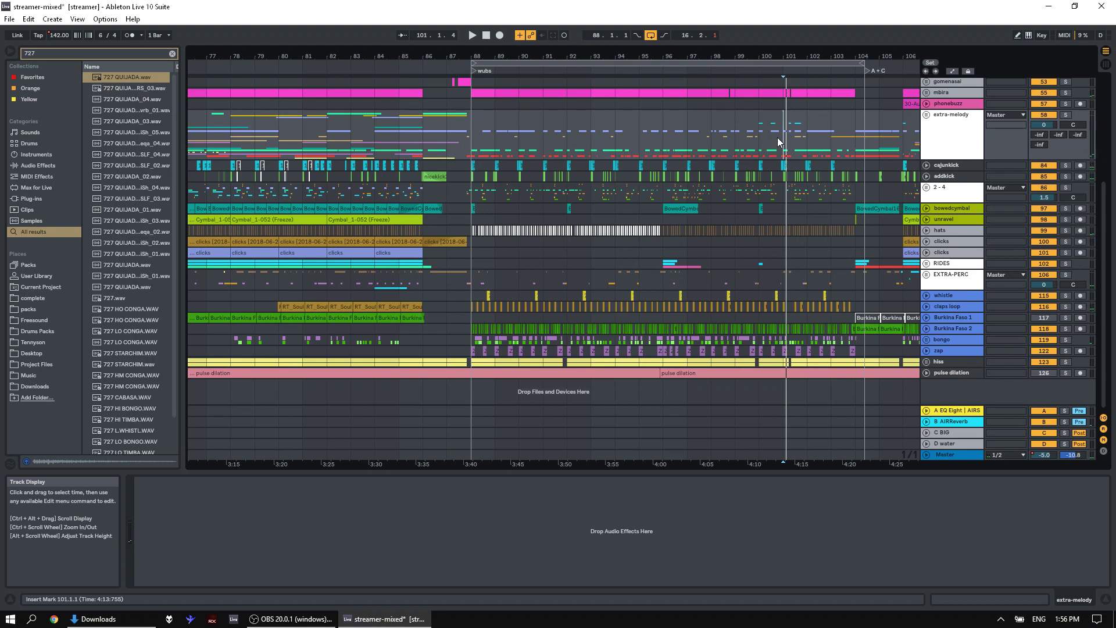
{"action": "key", "text": "space"}
- Play the full mix from 107.1.1 in the A + C section
{"action": "left_click_drag", "start_coordinate": [879, 56], "coordinate": [293, 53]}
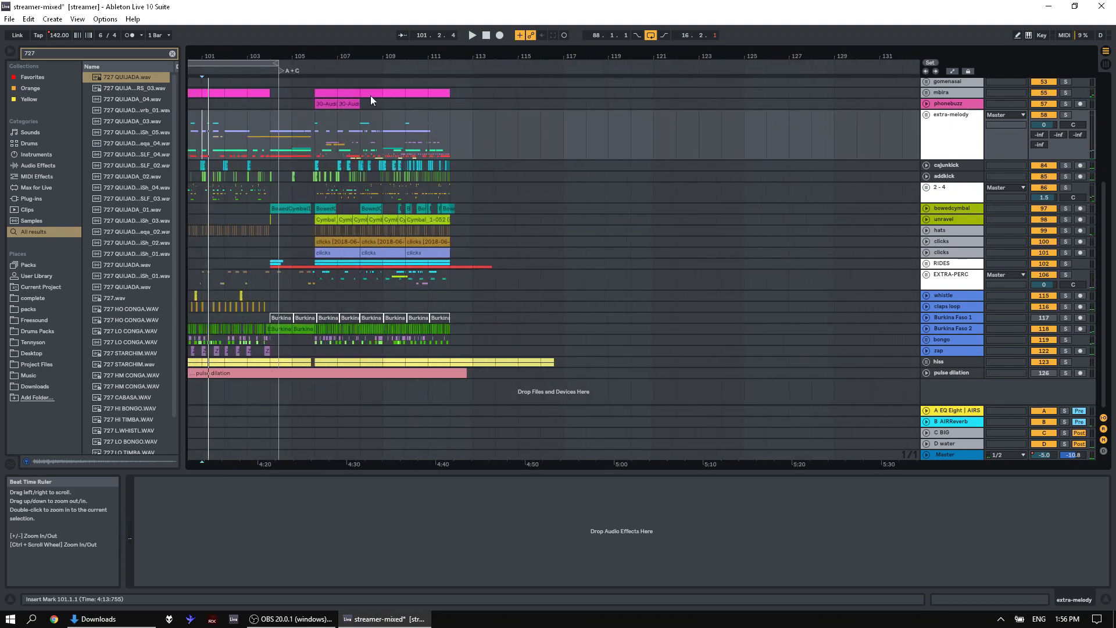
{"action": "left_click", "coordinate": [347, 142]}
{"action": "key", "text": "space"}
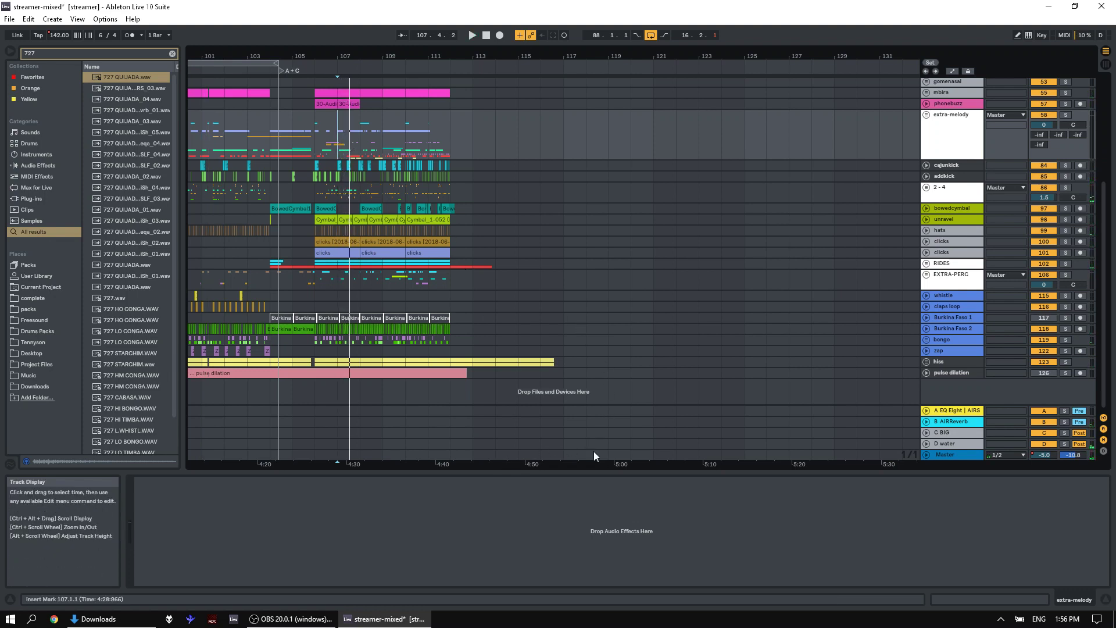
- Show the Master track's AIRFilterGate, Utility and Voxengo Recorder devices while replaying the A + C section
{"action": "left_click", "coordinate": [942, 455]}
{"action": "key", "text": "space"}
{"action": "key", "text": "space"}
{"action": "left_click", "coordinate": [413, 299]}
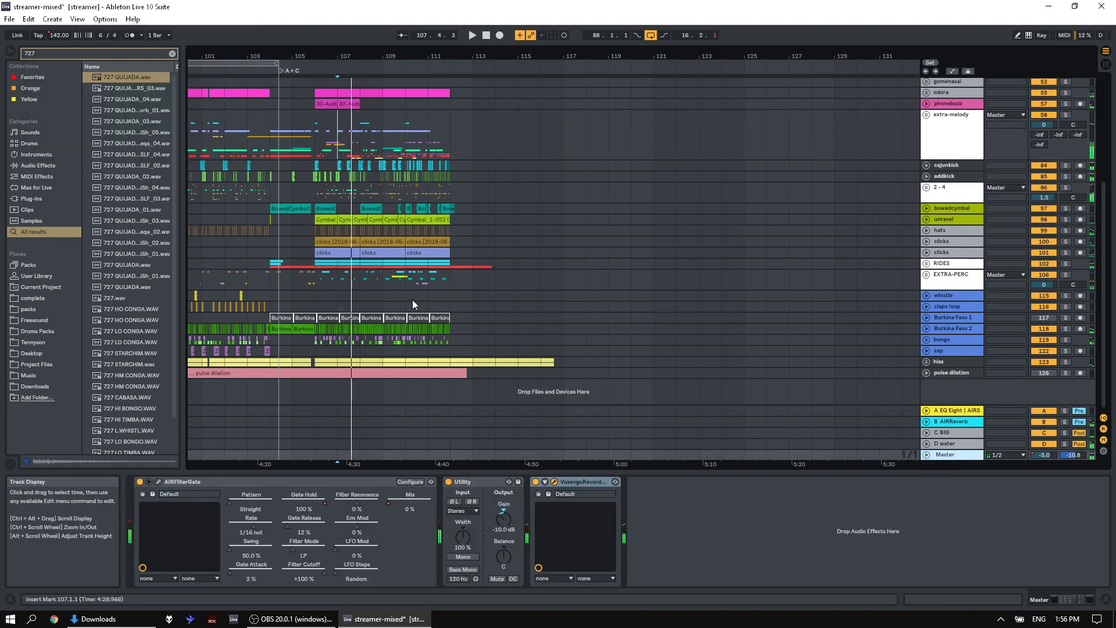
{"action": "left_click", "coordinate": [950, 456]}
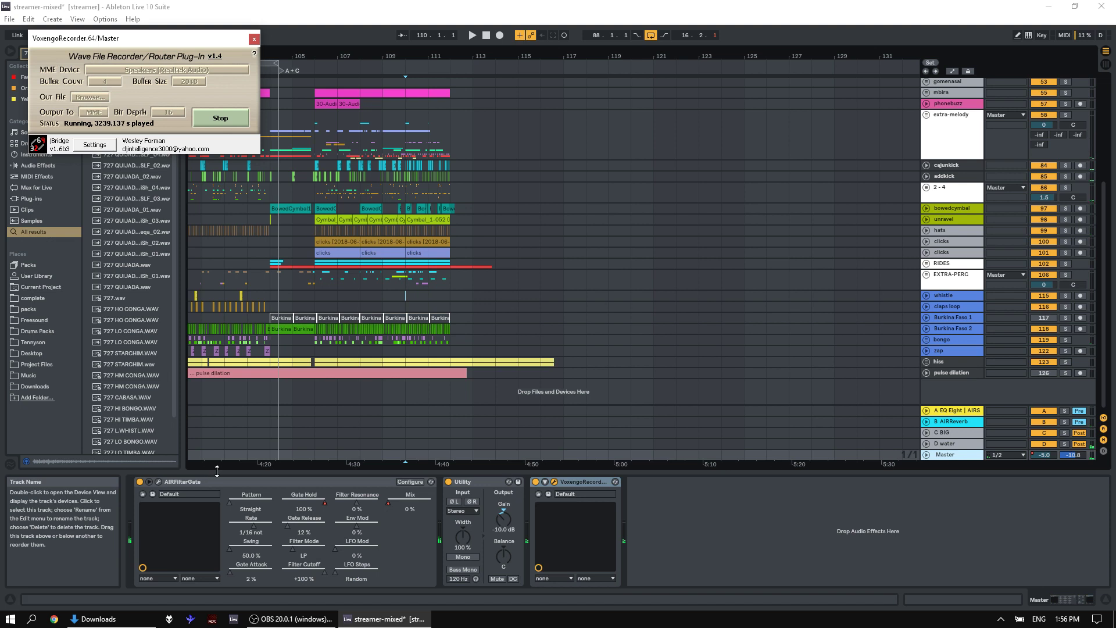
- Open the Master track's AIRFilterGate window and try lower gate hold and higher mix amounts while playing from 110.1.1
{"action": "left_click", "coordinate": [157, 482]}
{"action": "key", "text": "space"}
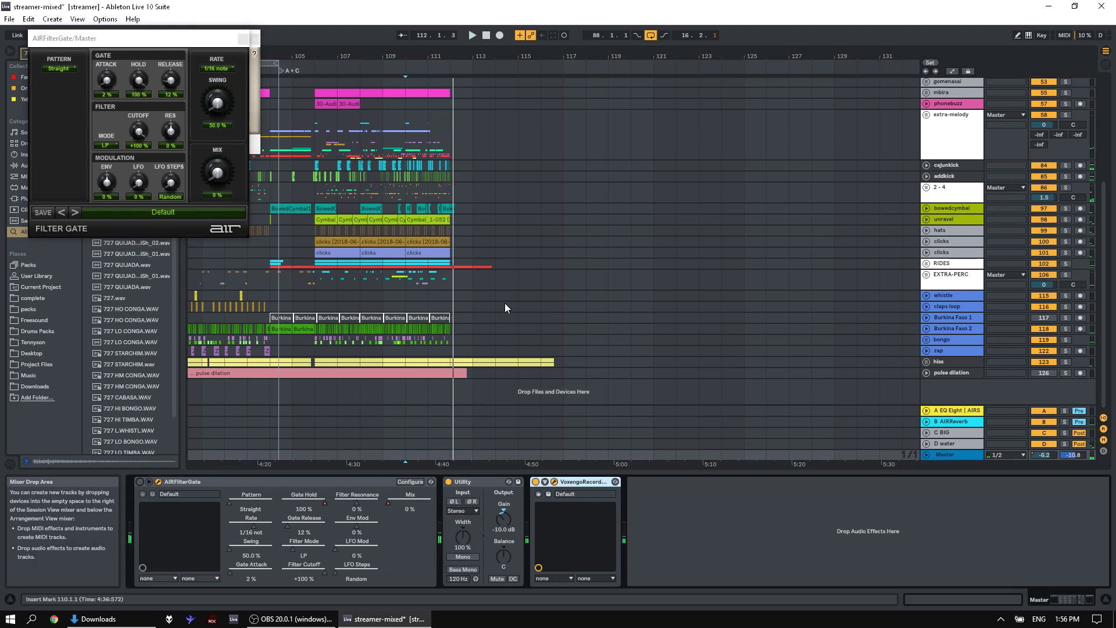
{"action": "left_click", "coordinate": [414, 301]}
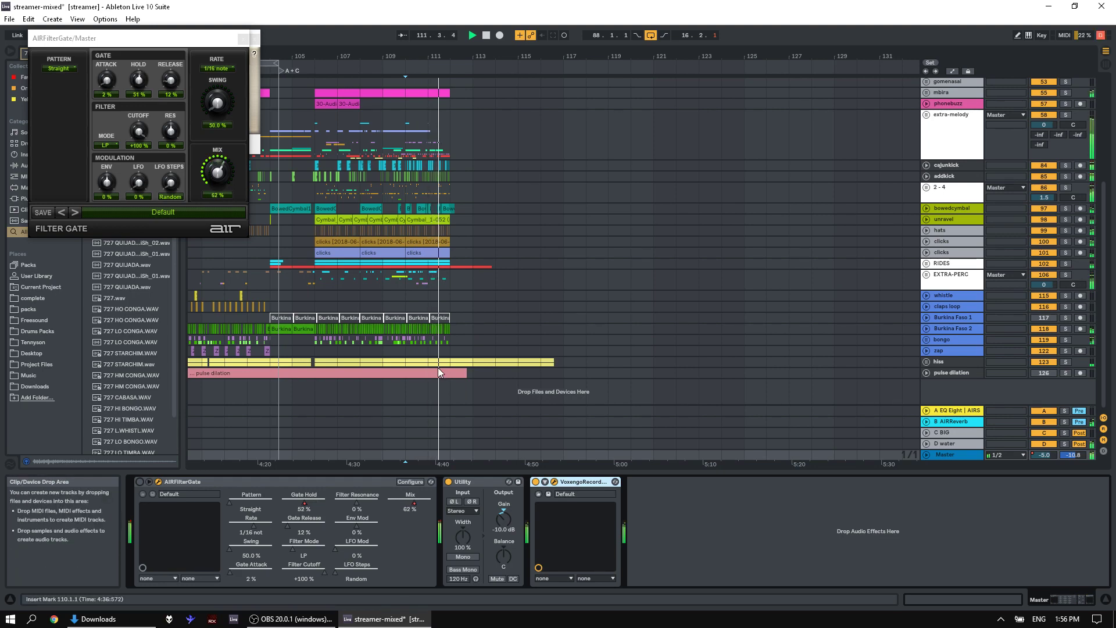
- Play the full mix from 111.1.1 at the end of the A + C section
{"action": "left_click", "coordinate": [429, 295]}
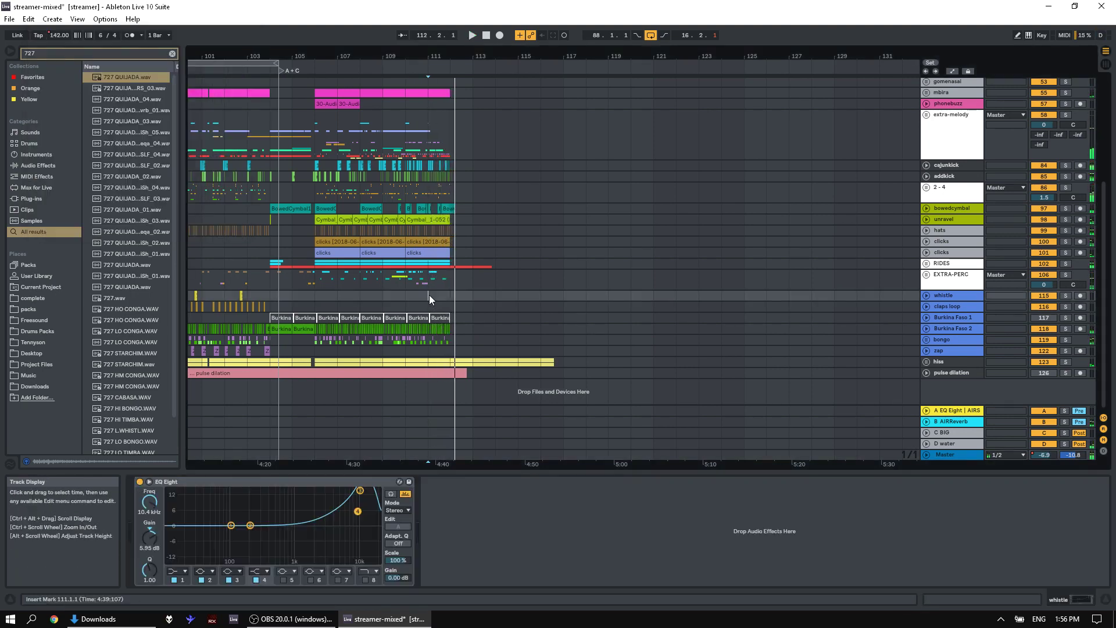
{"action": "key", "text": "space"}
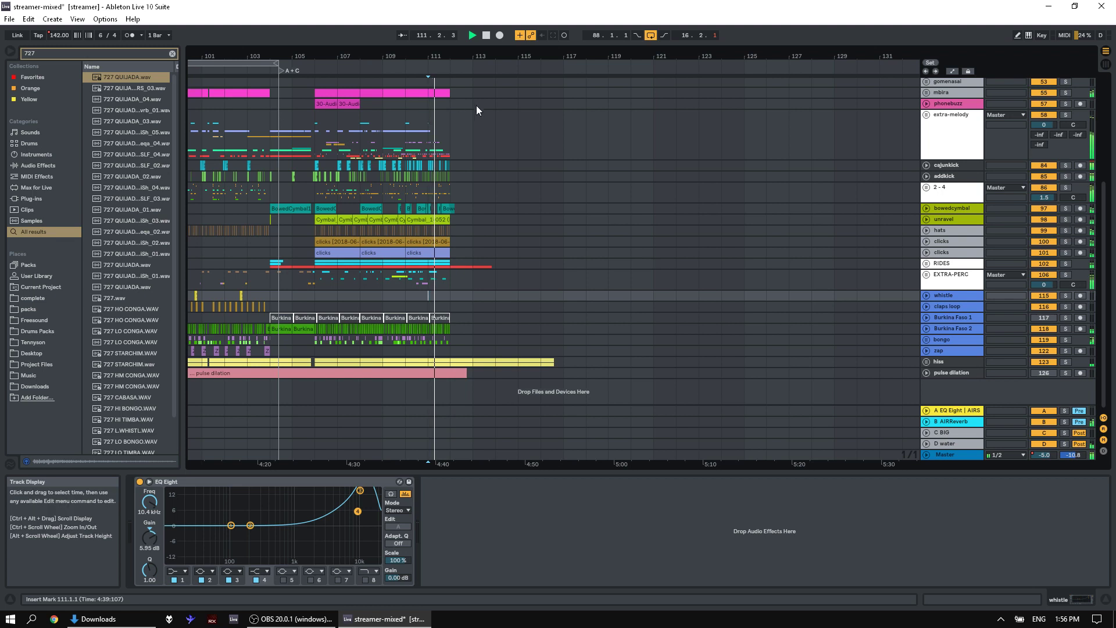
{"action": "left_click_drag", "start_coordinate": [425, 52], "coordinate": [425, 111]}
{"action": "key", "text": "space"}
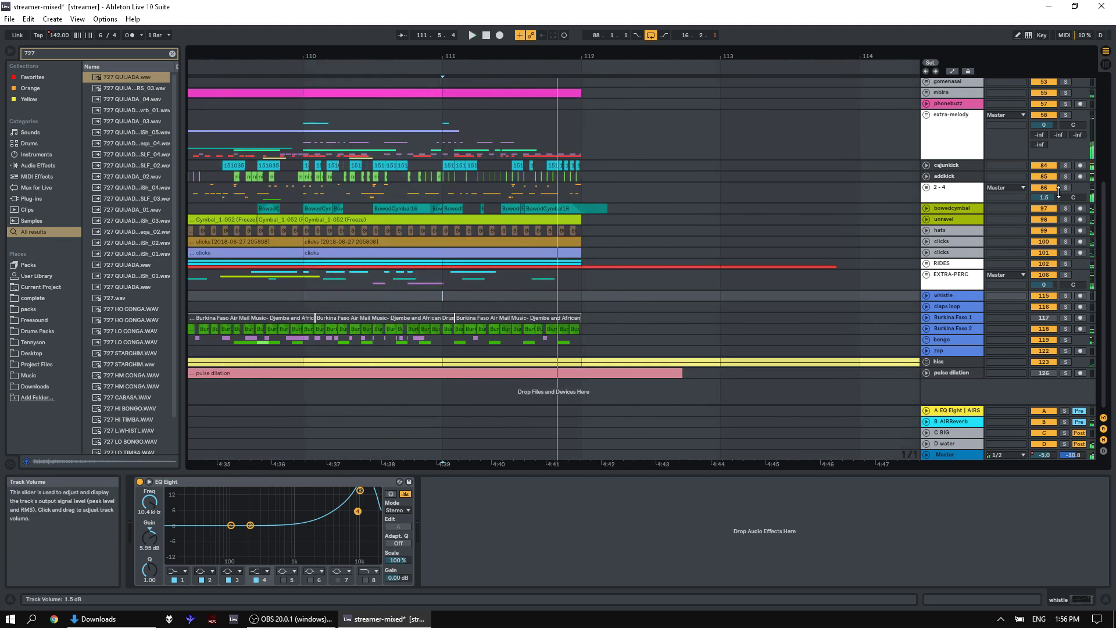
- Solo the 2 - 4 group together with the addkick track and audition them from 111.1.1
{"action": "left_click", "coordinate": [1065, 187]}
{"action": "key", "text": "space"}
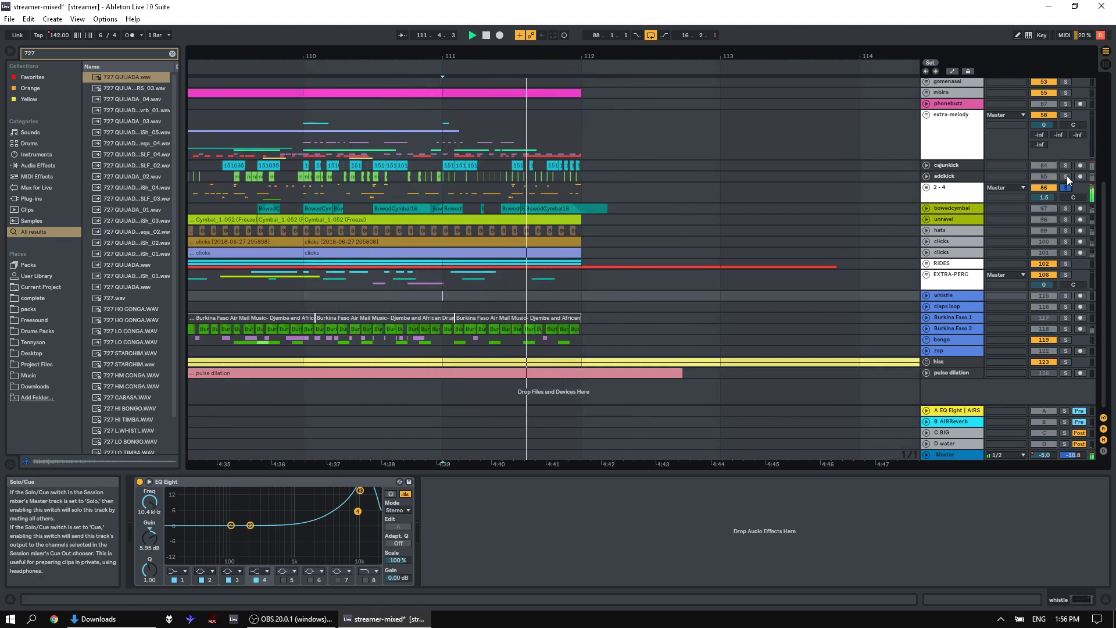
{"action": "key", "text": "space"}
{"action": "left_click", "coordinate": [1067, 176]}
{"action": "key", "text": "space"}
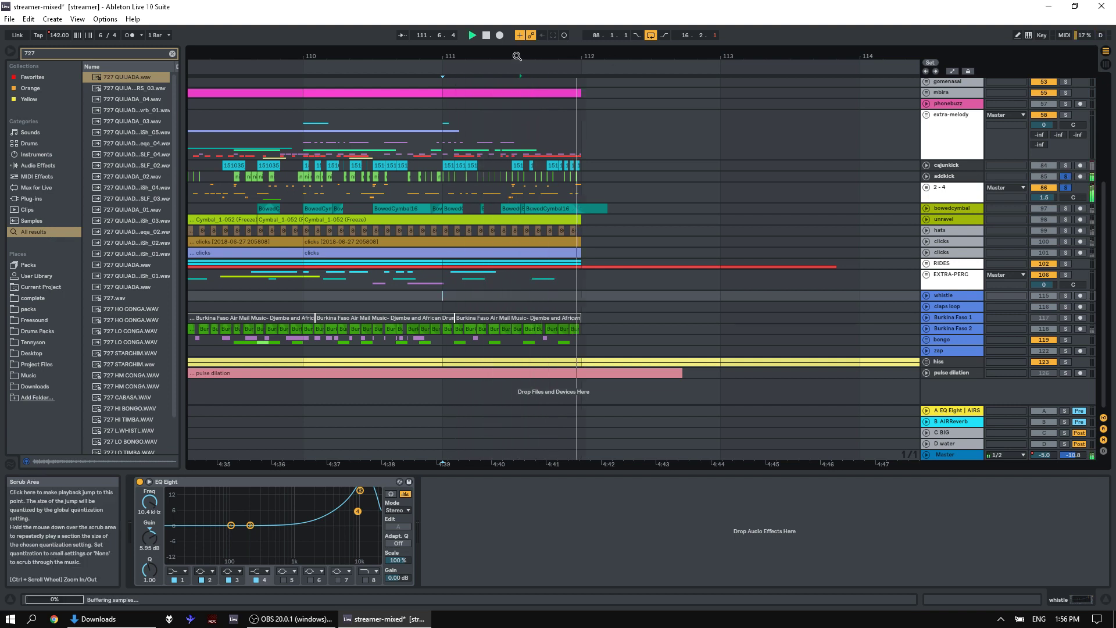
{"action": "key", "text": "space"}
{"action": "left_click_drag", "start_coordinate": [495, 56], "coordinate": [496, 101]}
{"action": "left_click", "coordinate": [365, 186]}
{"action": "key", "text": "space"}
- Add the extra-melody group to the soloed tracks, play them, and unfold the group to show its tracks and clips
{"action": "key", "text": "space"}
{"action": "left_click", "coordinate": [1065, 115]}
{"action": "key", "text": "space"}
{"action": "left_click", "coordinate": [927, 115]}
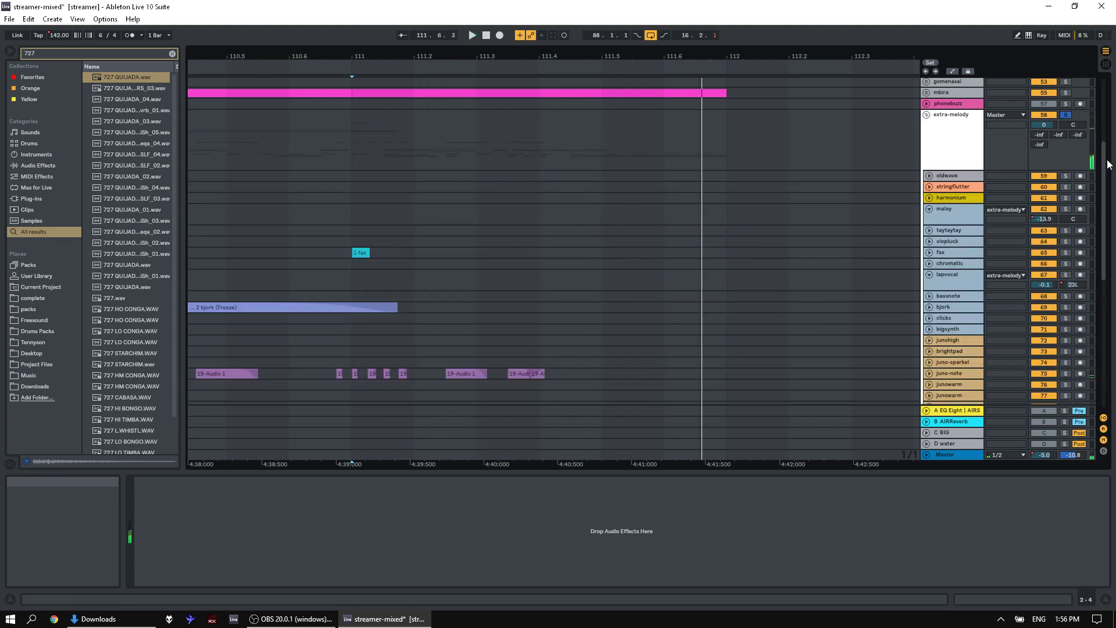
{"action": "left_click_drag", "start_coordinate": [1111, 165], "coordinate": [1105, 269]}
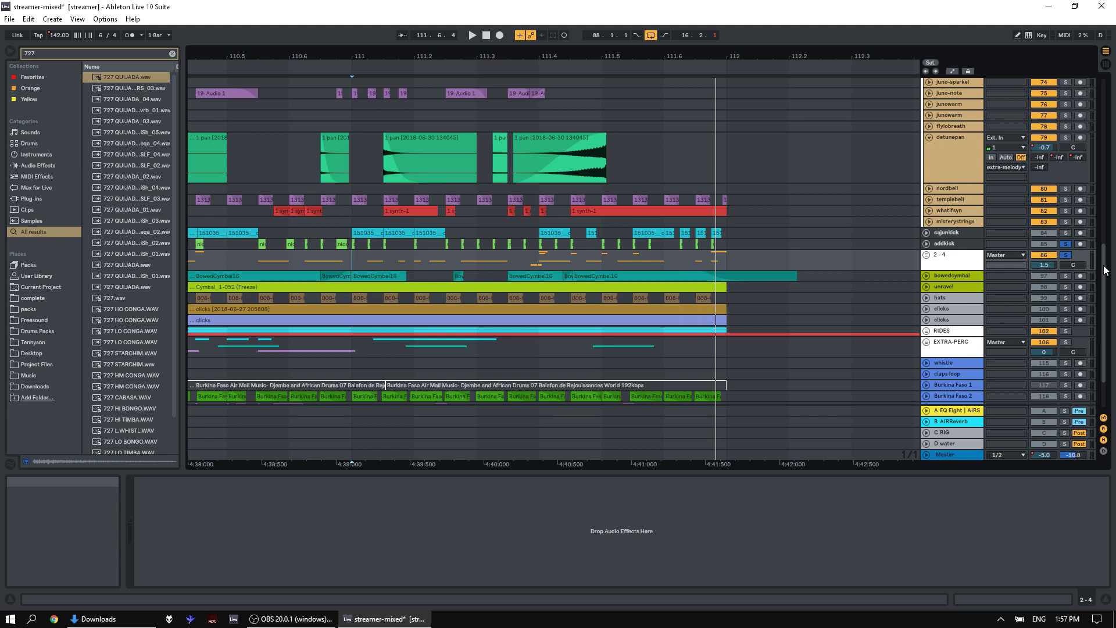
- Select the 2 - 4 group's clips from 110.1.1 to 112.1.1 and play that range with the soloed tracks
{"action": "left_click_drag", "start_coordinate": [297, 55], "coordinate": [404, 36]}
{"action": "left_click", "coordinate": [215, 259]}
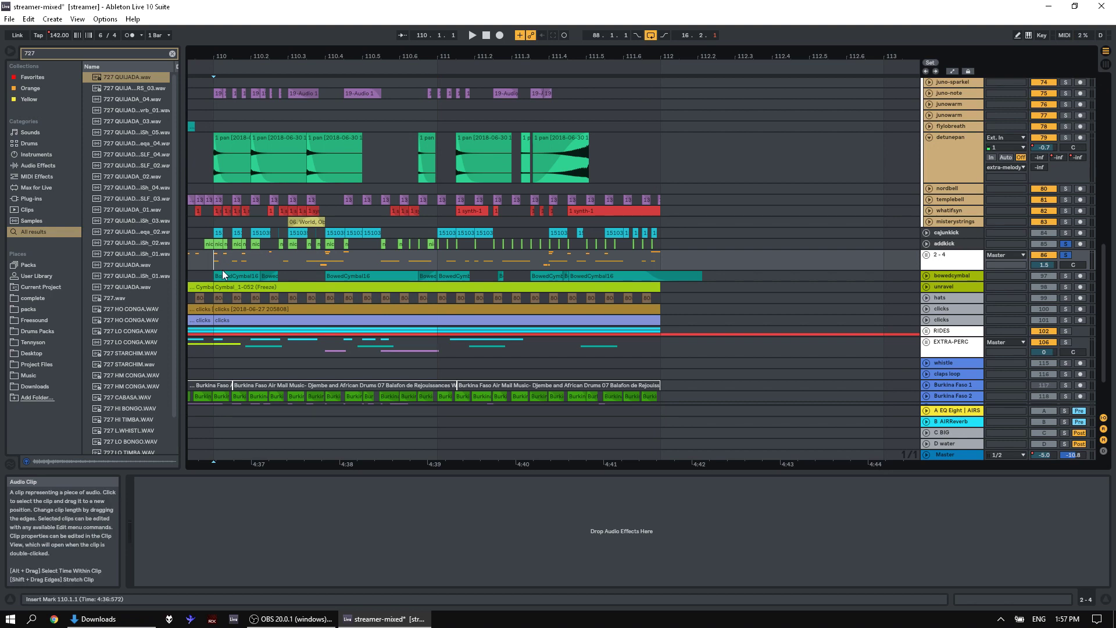
{"action": "left_click_drag", "start_coordinate": [224, 262], "coordinate": [633, 258]}
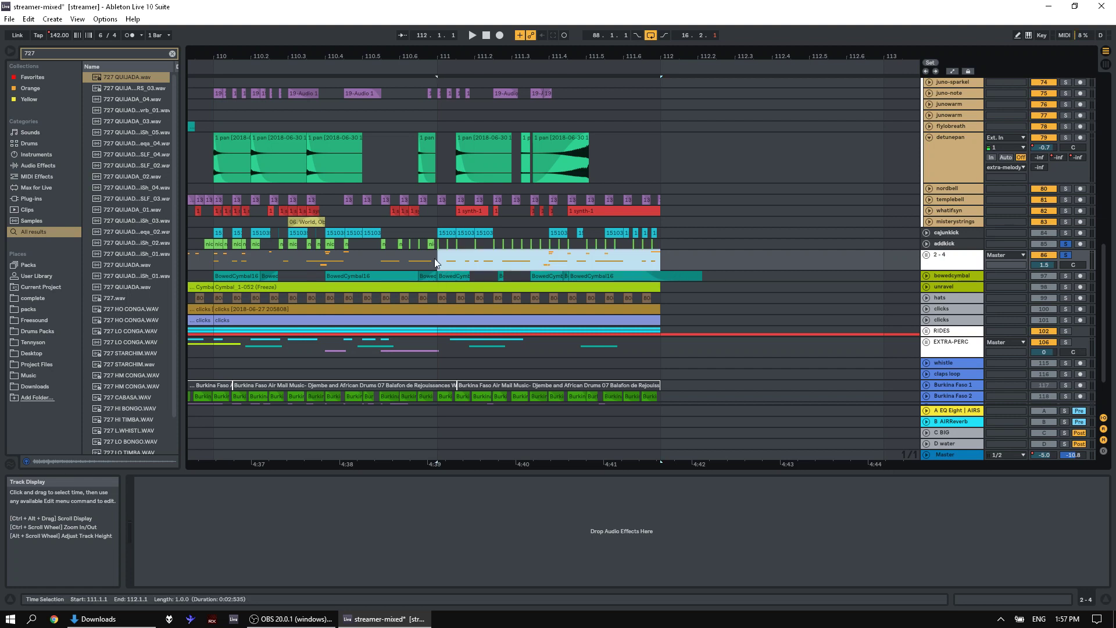
{"action": "left_click", "coordinate": [245, 266], "text": "shift"}
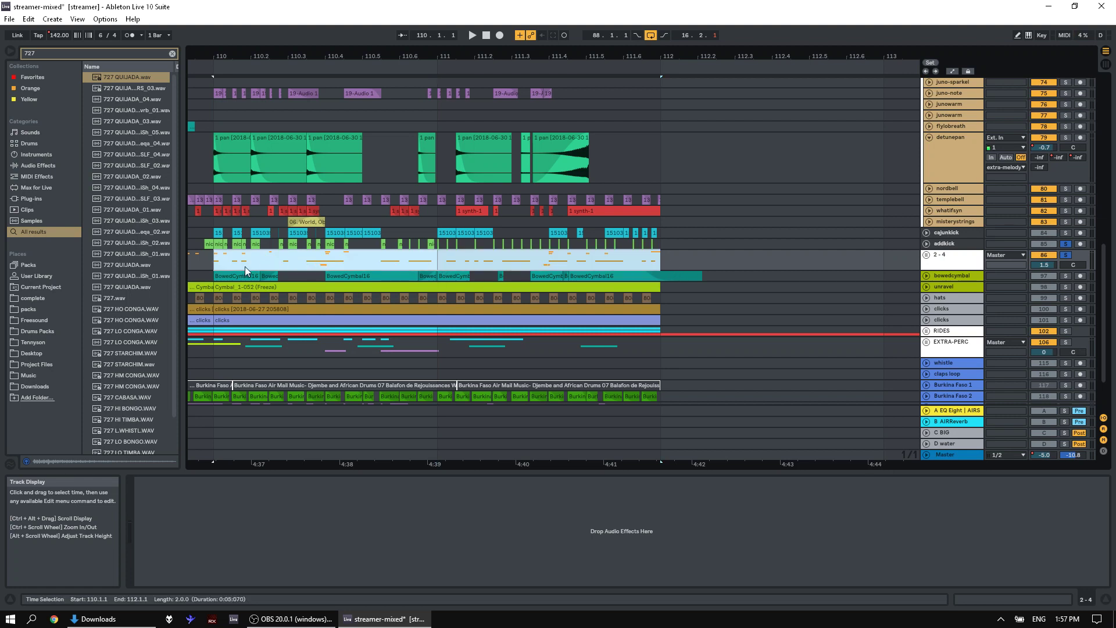
{"action": "key", "text": "space"}
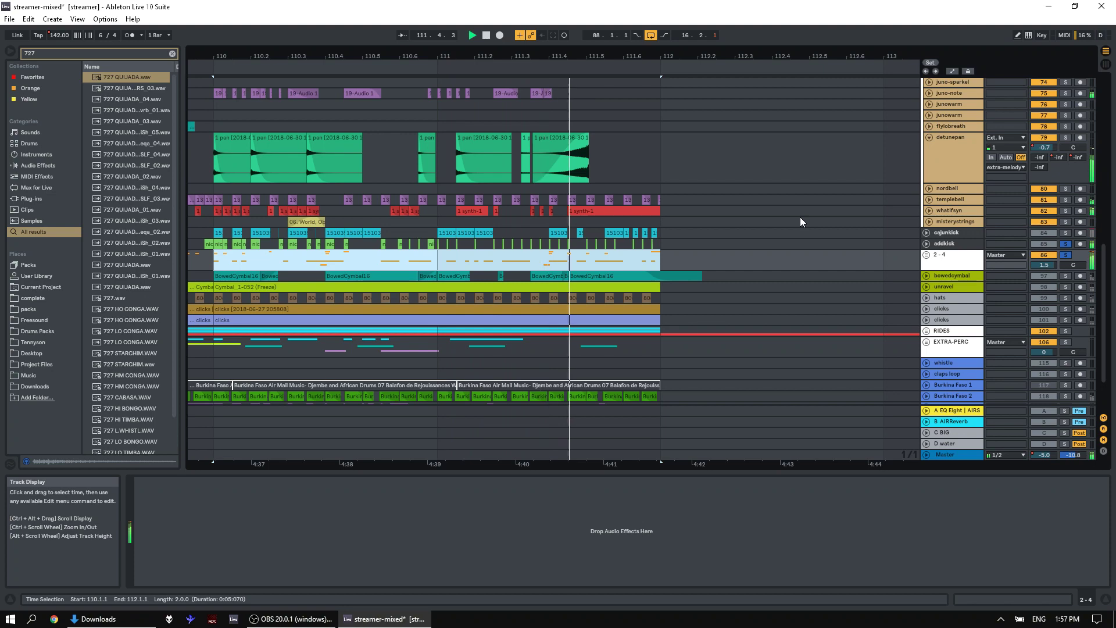
- Solo the juno-note track in the extra-melody group while playing from 110.1.1, and show the Master track's devices
{"action": "scroll", "coordinate": [1109, 262], "scroll_direction": "up", "scroll_amount": 5}
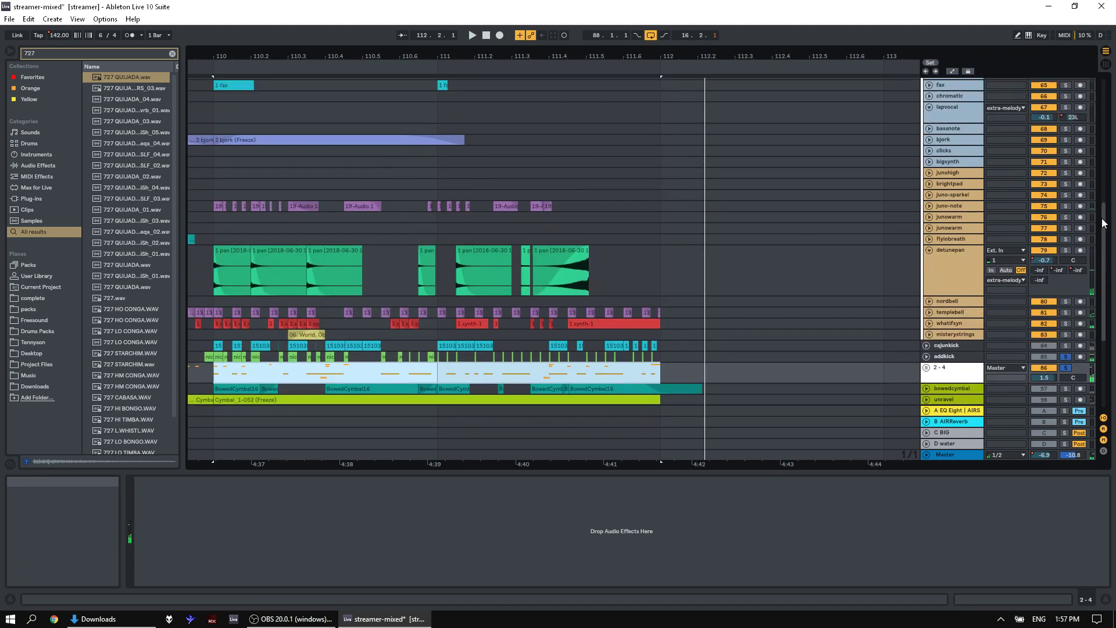
{"action": "key", "text": "space"}
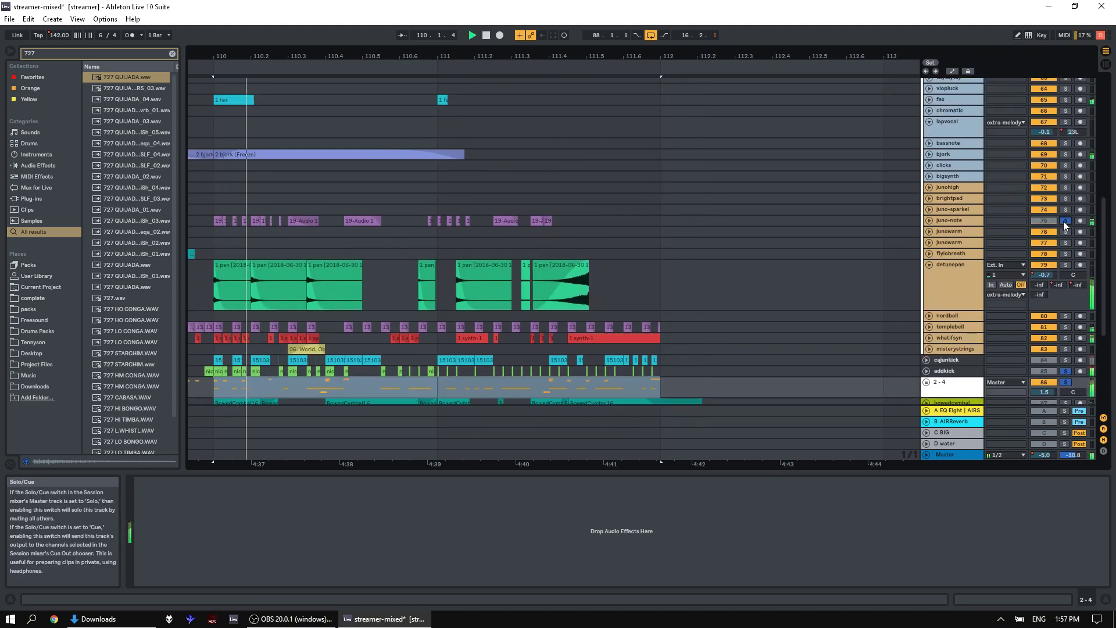
{"action": "scroll", "coordinate": [1107, 291], "scroll_direction": "down", "scroll_amount": 6}
{"action": "left_click", "coordinate": [943, 454]}
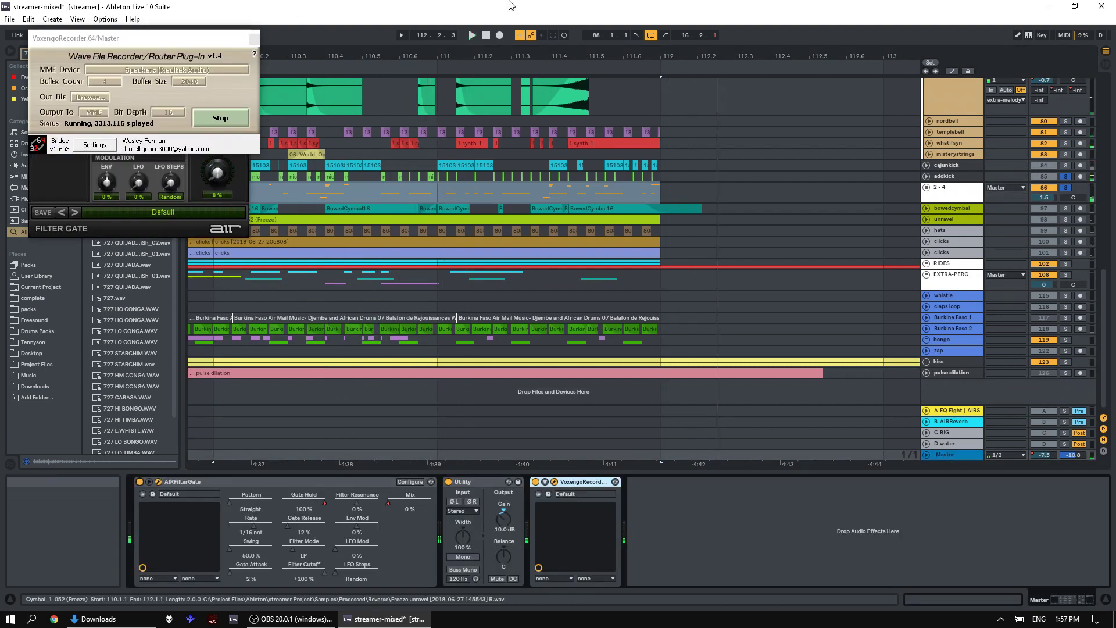
- Play from 63.1.1 and again from around bar 48, clearing the track solos to hear the full mix
{"action": "left_click_drag", "start_coordinate": [504, 57], "coordinate": [500, 7]}
{"action": "left_click", "coordinate": [310, 298]}
{"action": "key", "text": "space"}
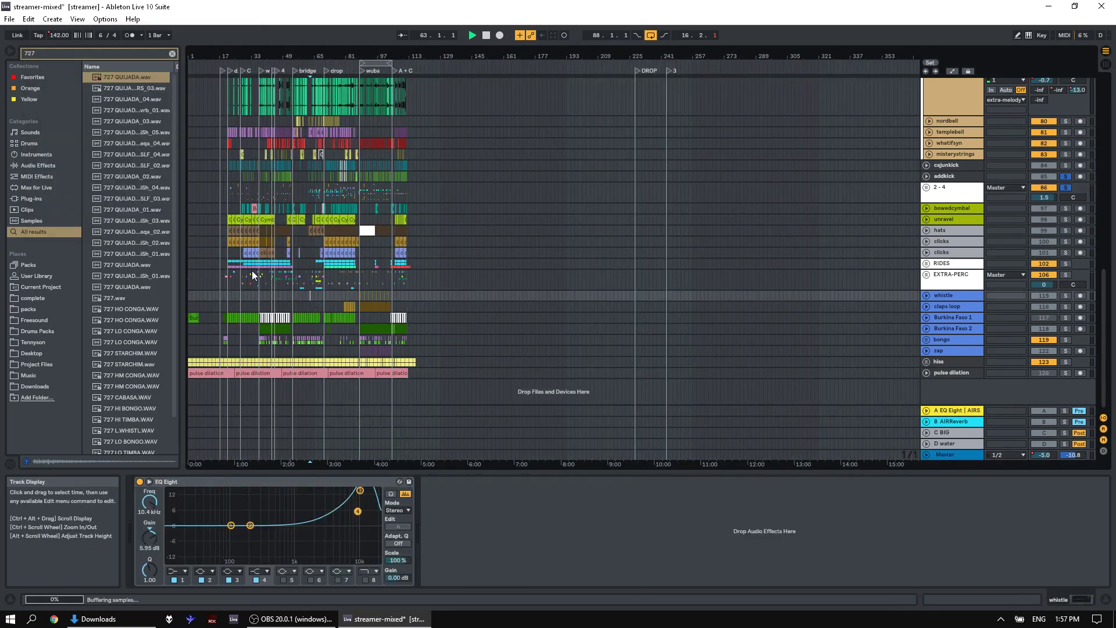
{"action": "left_click", "coordinate": [281, 292]}
{"action": "left_click", "coordinate": [1066, 186]}
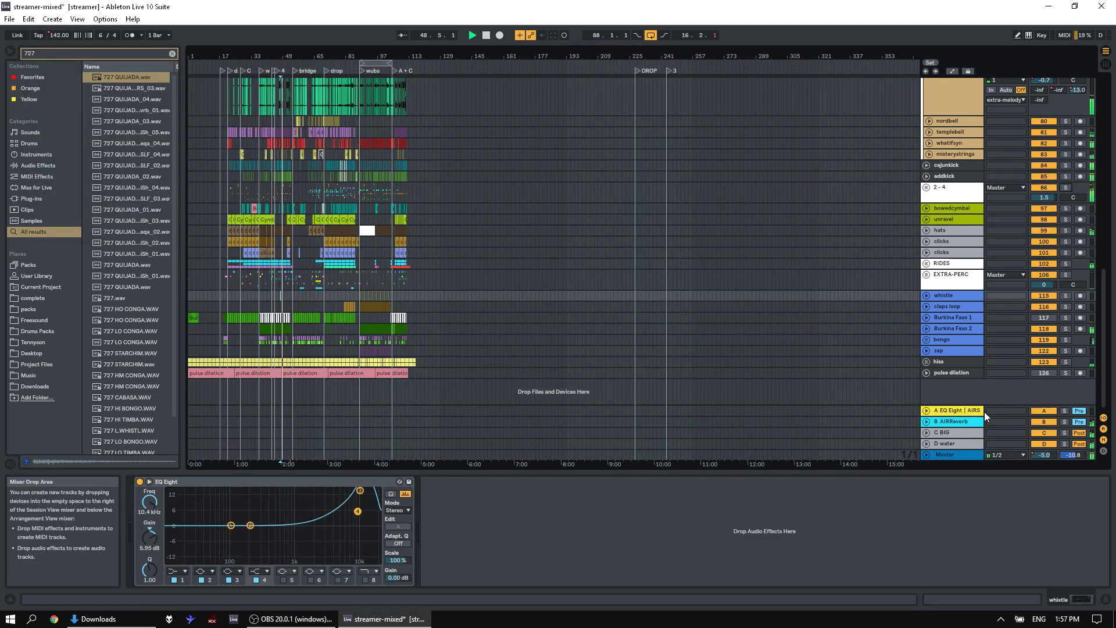
- Set the mix of the Master track's AIRFilterGate to 100 % and sweep its gate hold during playback, ending at 100 %
{"action": "left_click", "coordinate": [955, 457]}
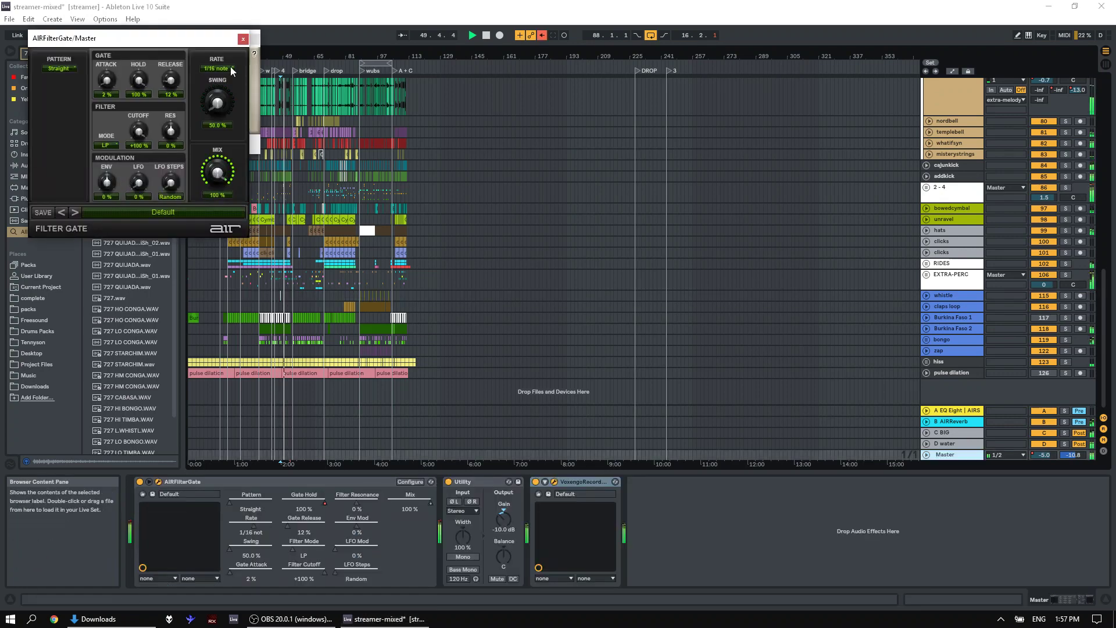
{"action": "left_click_drag", "start_coordinate": [141, 87], "coordinate": [141, 54]}
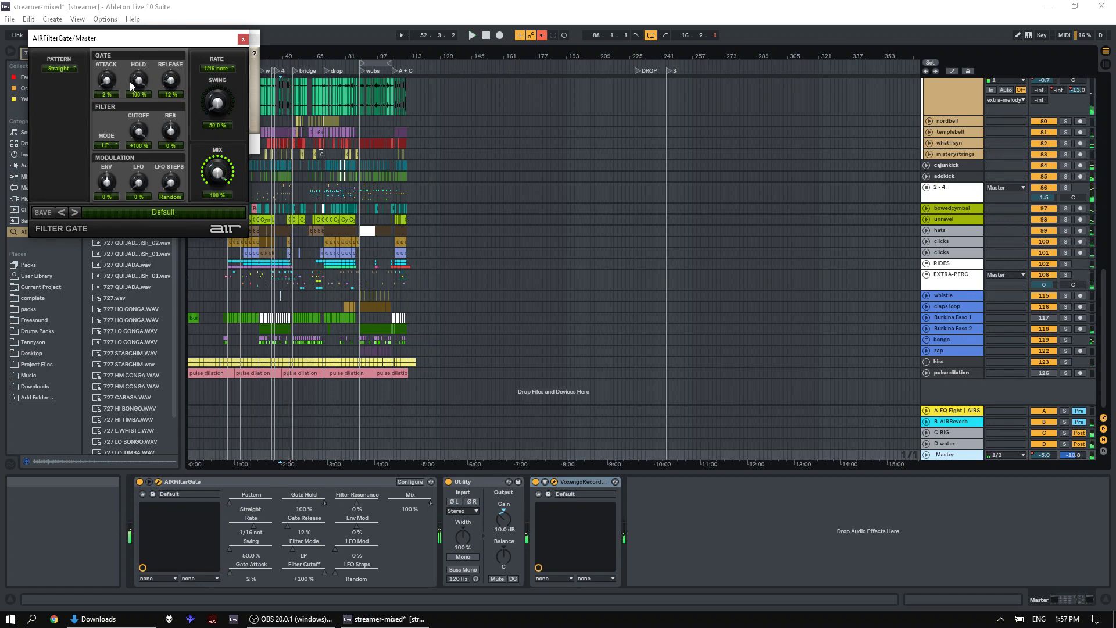
- Move the AIRFilterGate window off the browser, look into the Desktop and Music folders, and show the B AIRReverb return's device
{"action": "left_click", "coordinate": [39, 352]}
{"action": "left_click_drag", "start_coordinate": [175, 38], "coordinate": [942, 10]}
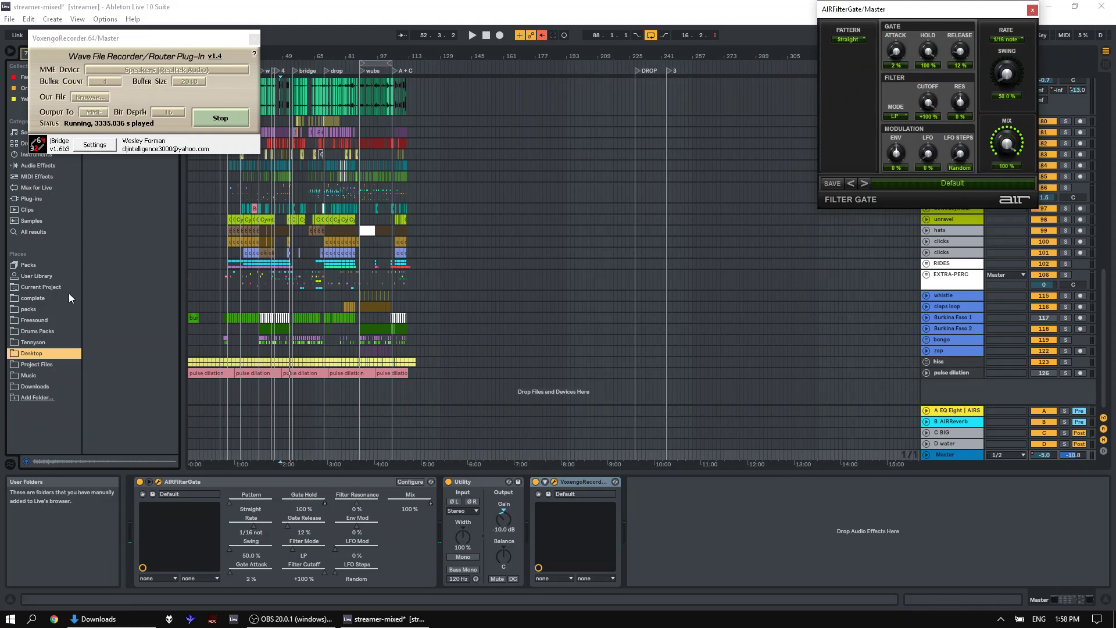
{"action": "left_click", "coordinate": [38, 374]}
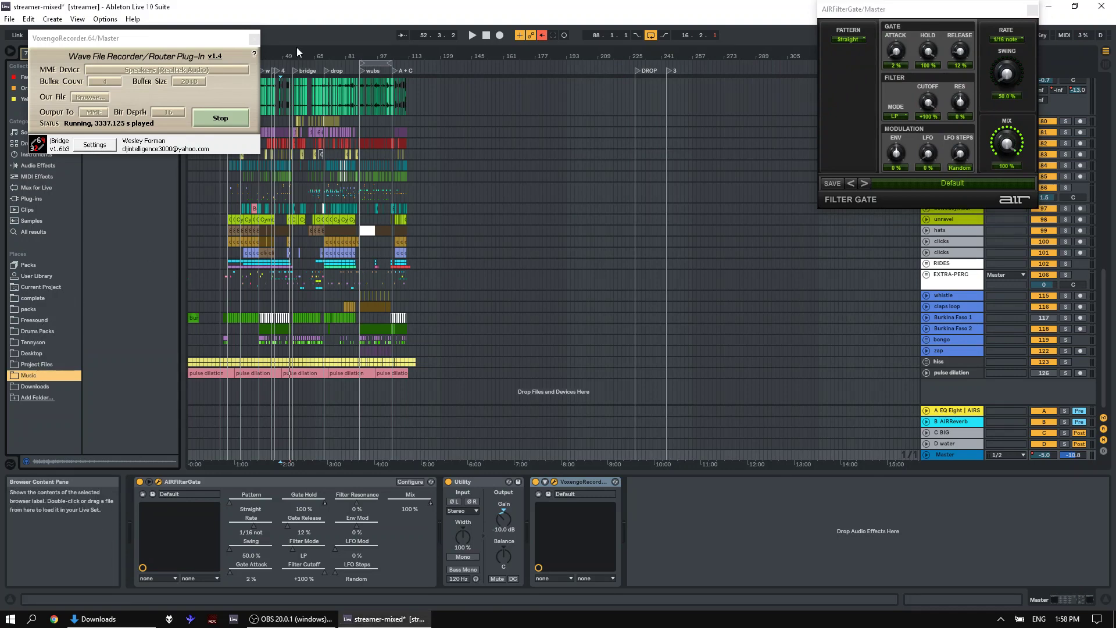
{"action": "left_click", "coordinate": [217, 42]}
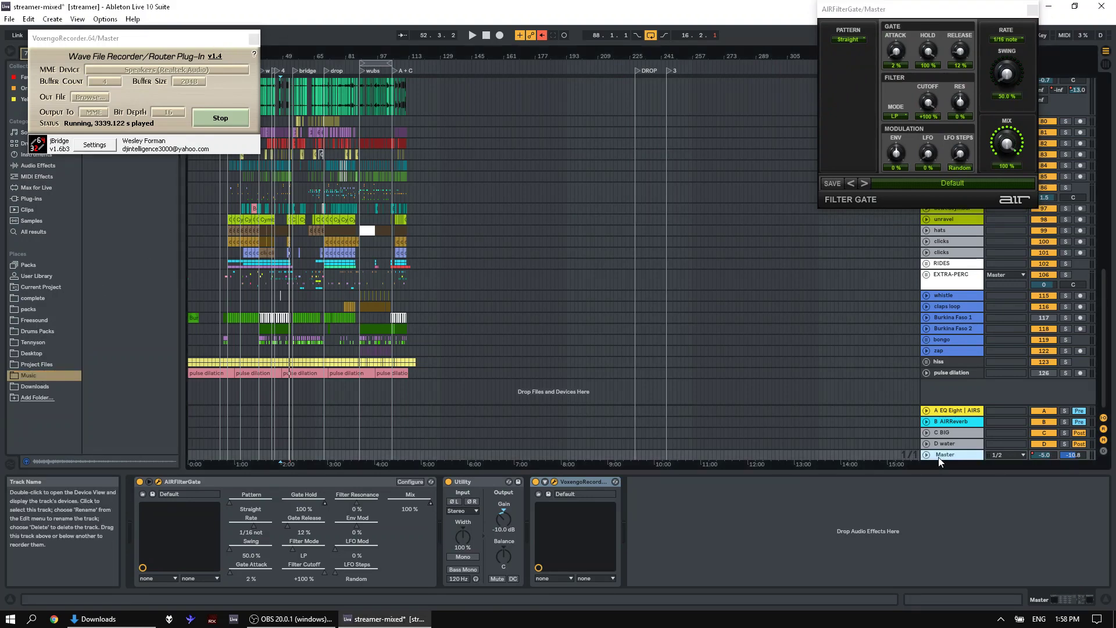
{"action": "left_click", "coordinate": [974, 423]}
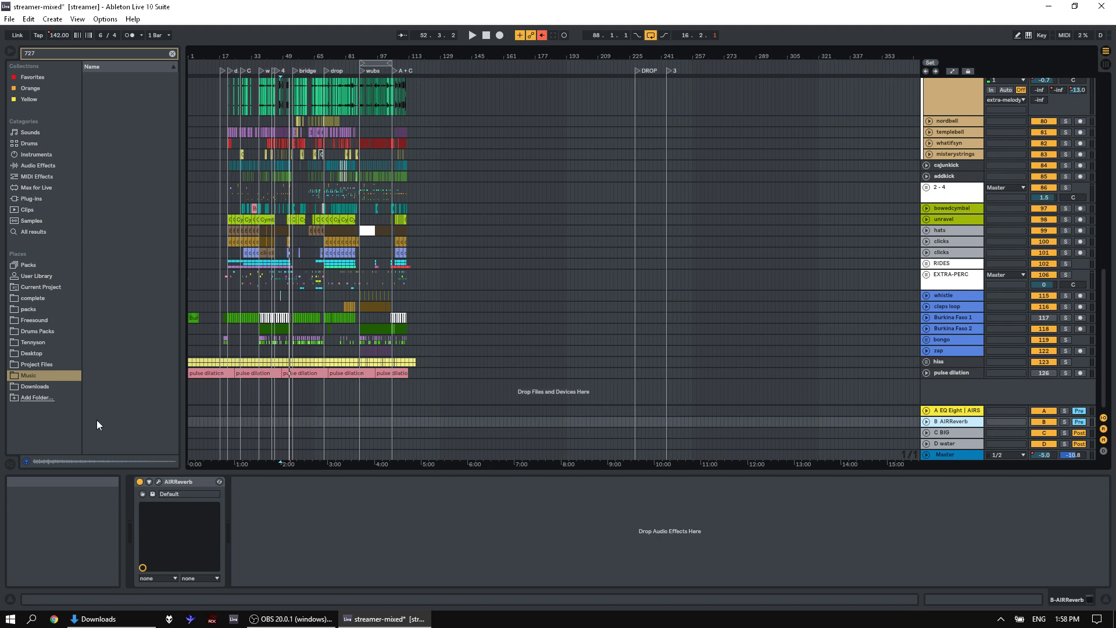
- Play the drop section from 79.1.1 while lowering the gate hold of the Master track's AIRFilterGate to 38 %
{"action": "left_click", "coordinate": [340, 283]}
{"action": "key", "text": "space"}
{"action": "left_click", "coordinate": [942, 452]}
{"action": "key", "text": "space"}
{"action": "left_click_drag", "start_coordinate": [1013, 140], "coordinate": [922, 130]}
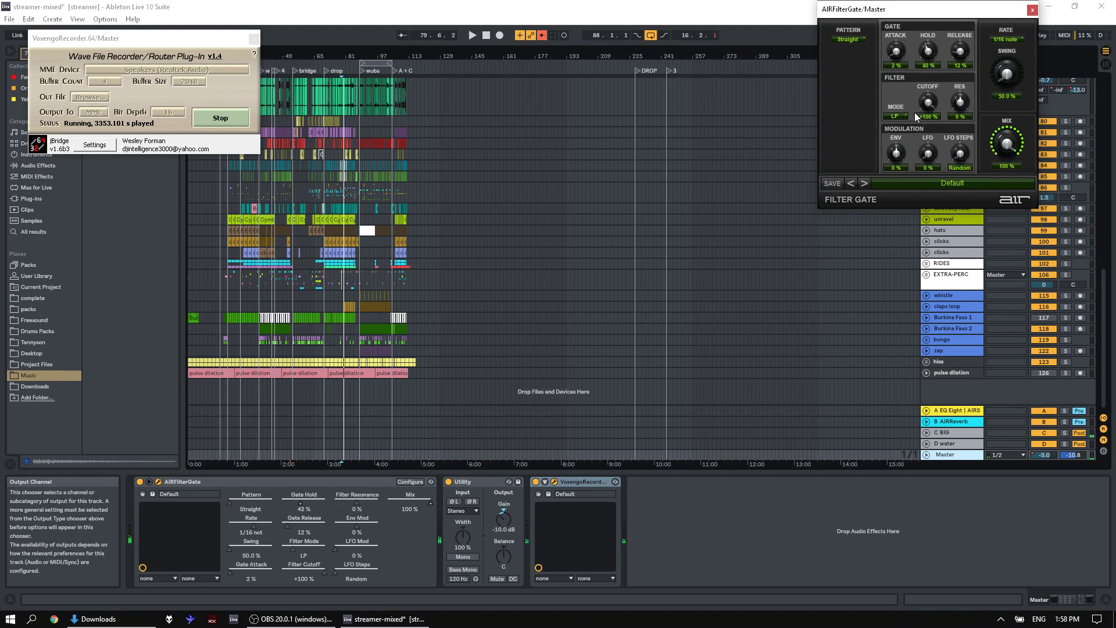
{"action": "left_click_drag", "start_coordinate": [915, 113], "coordinate": [915, 114]}
{"action": "key", "text": "space"}
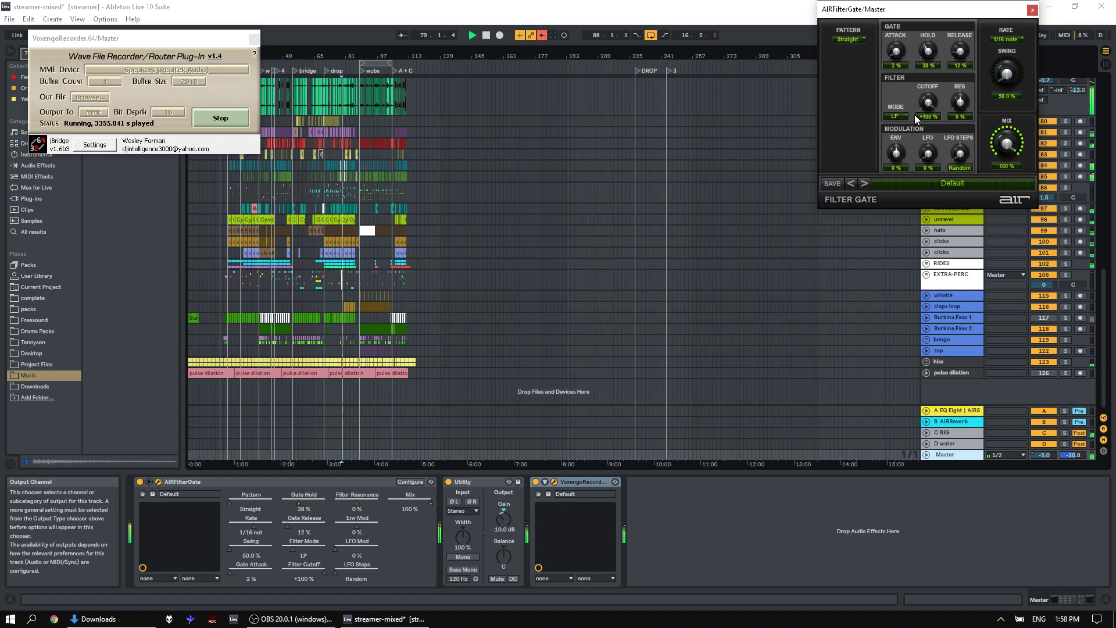
- Sweep the AIRFilterGate's gate hold down to 8 % during playback, and leave it at 70 %
{"action": "left_click_drag", "start_coordinate": [915, 114], "coordinate": [915, 138]}
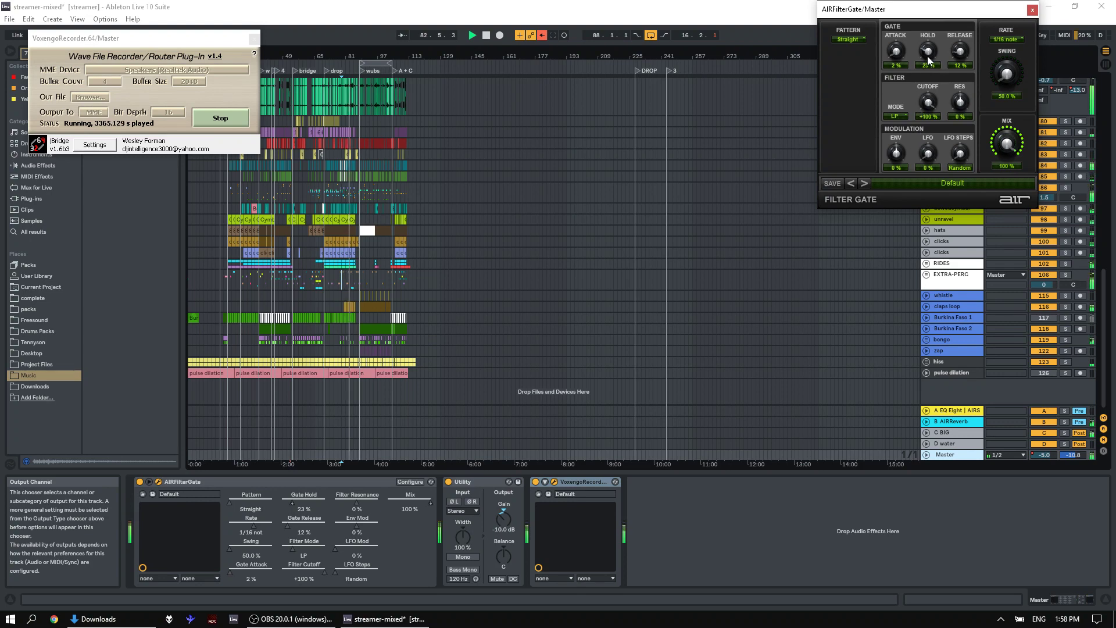
{"action": "left_click_drag", "start_coordinate": [928, 58], "coordinate": [927, 68]}
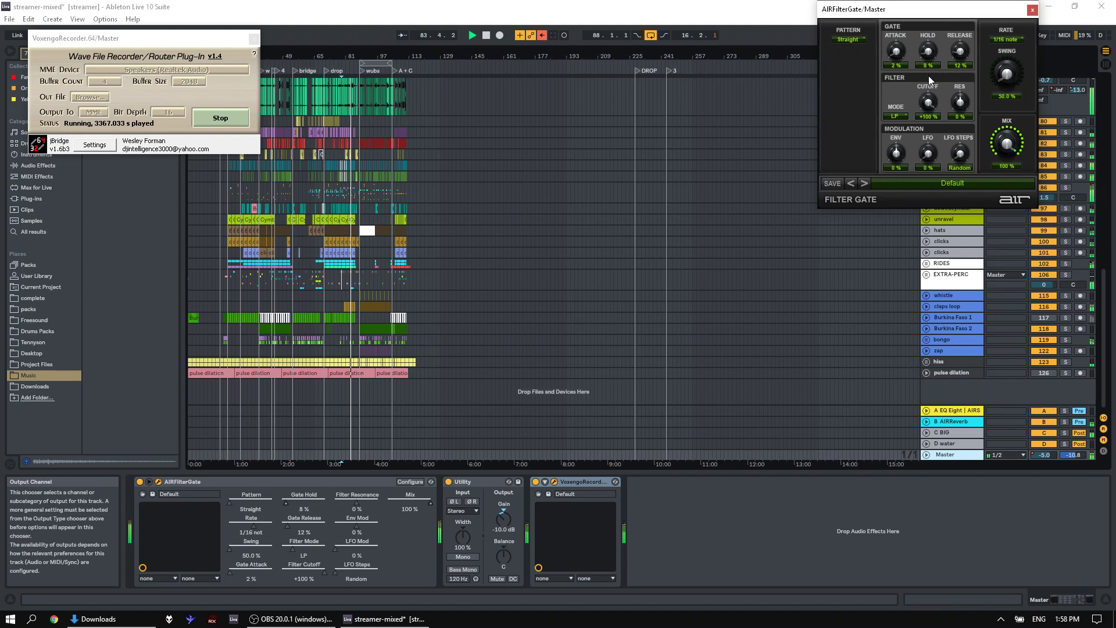
{"action": "left_click_drag", "start_coordinate": [928, 78], "coordinate": [911, 2]}
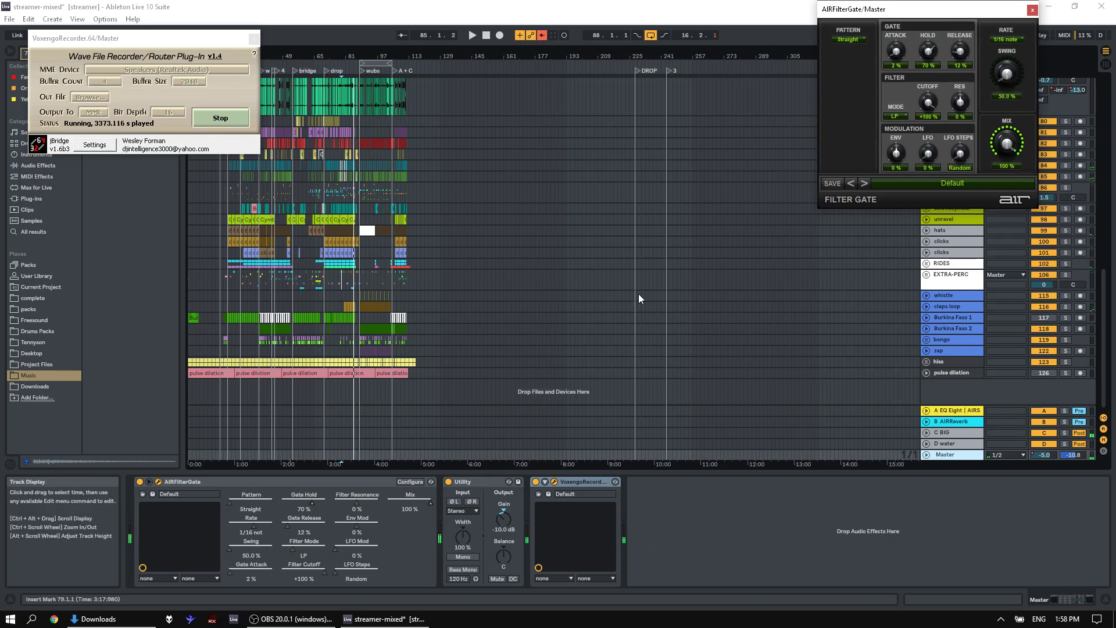
{"action": "left_click", "coordinate": [955, 456]}
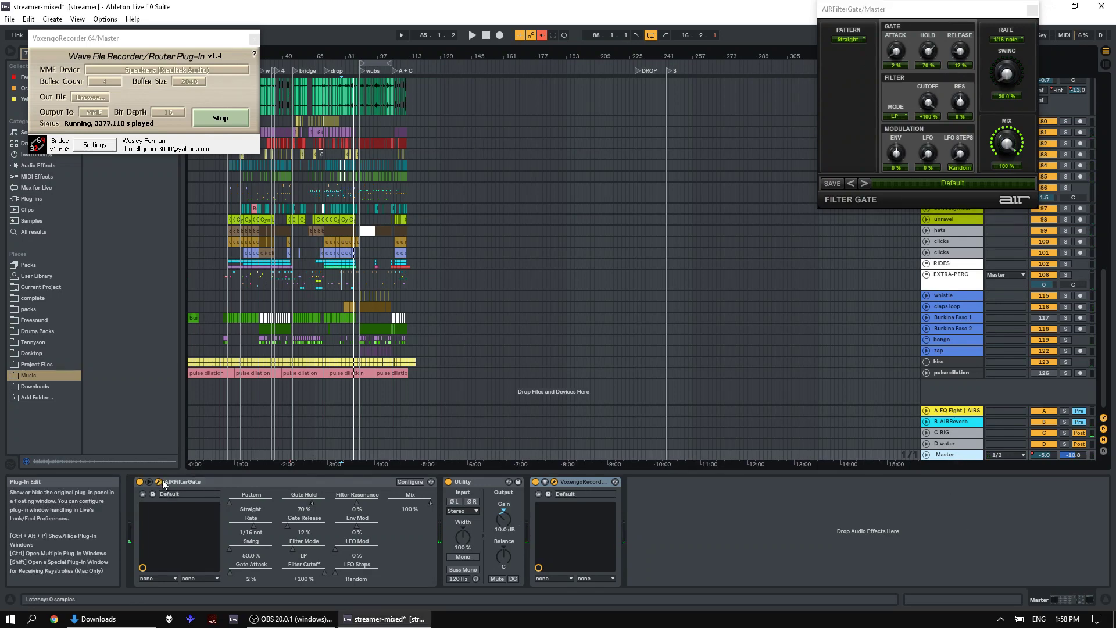
- Replay the drop section from 79.1.1 with the Master track's devices and plug-in windows shown
{"action": "left_click", "coordinate": [281, 292]}
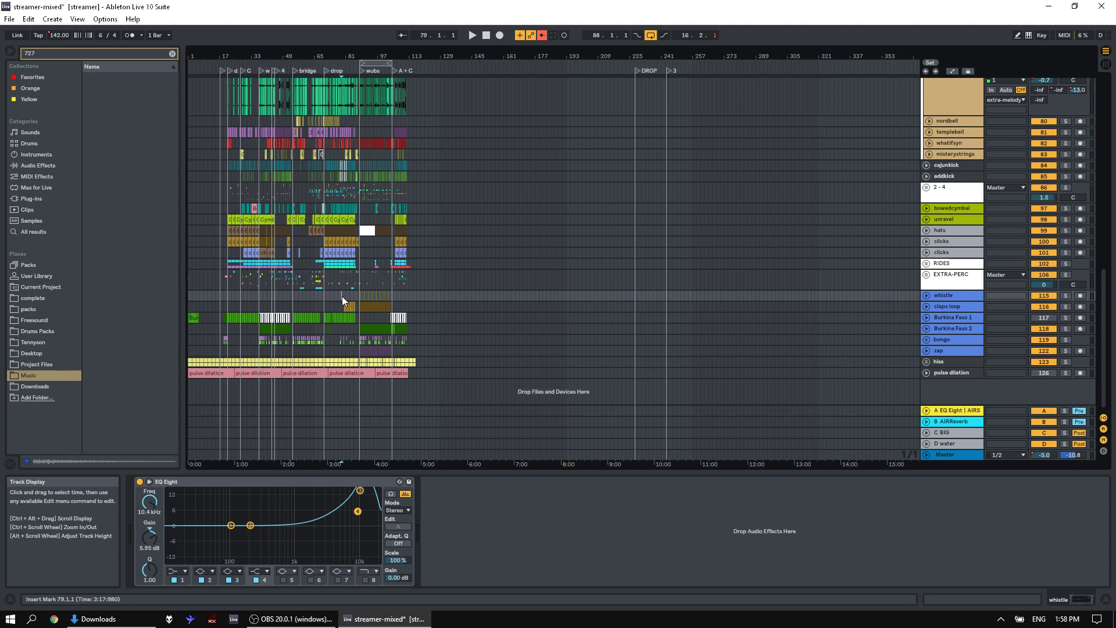
{"action": "left_click", "coordinate": [958, 457]}
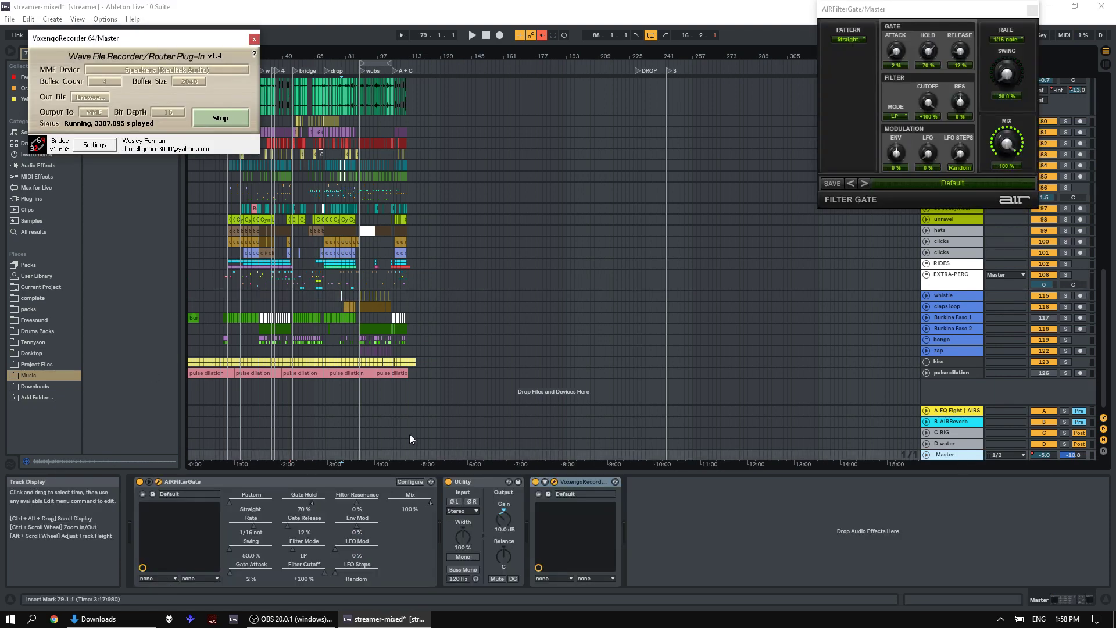
{"action": "key", "text": "space"}
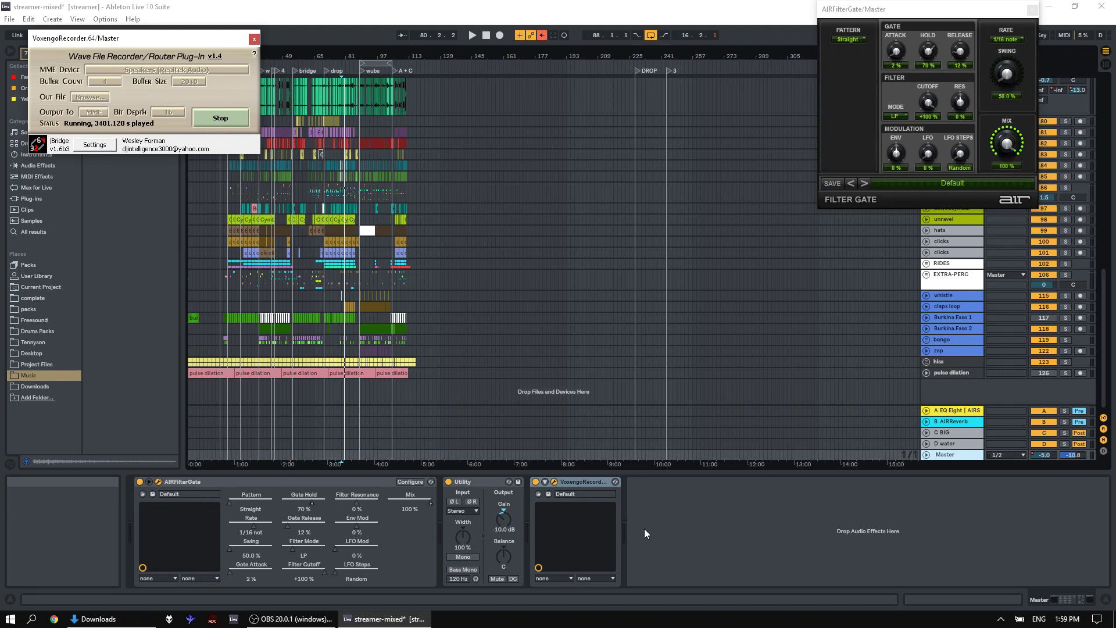
- Play the wubs section from around bar 94 and bring back the Master track's devices
{"action": "left_click", "coordinate": [371, 395]}
{"action": "key", "text": "space"}
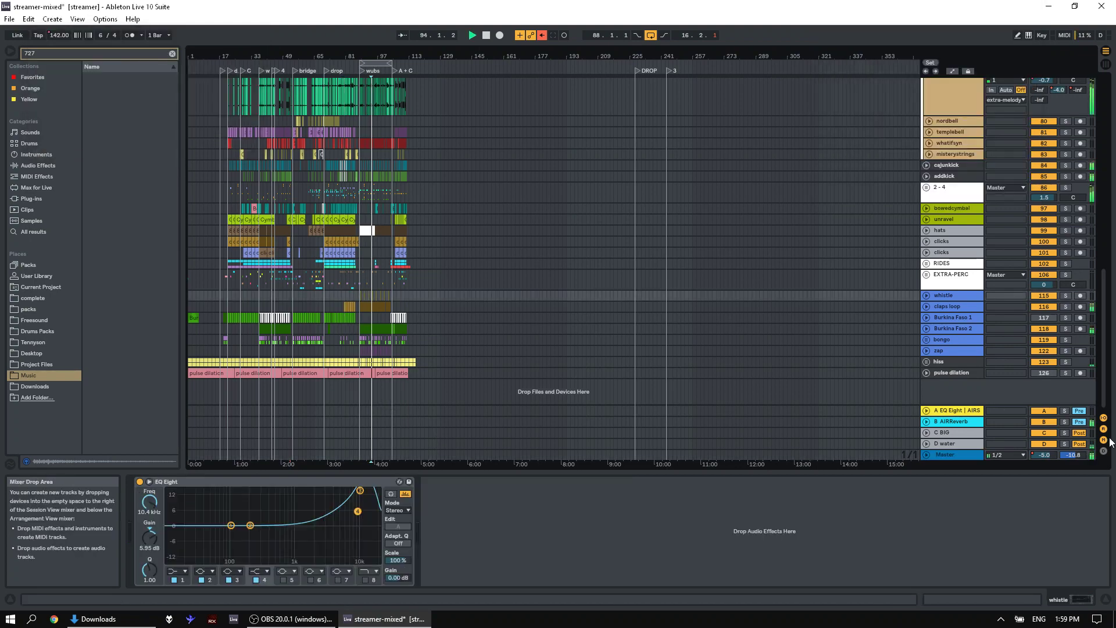
{"action": "left_click", "coordinate": [948, 454]}
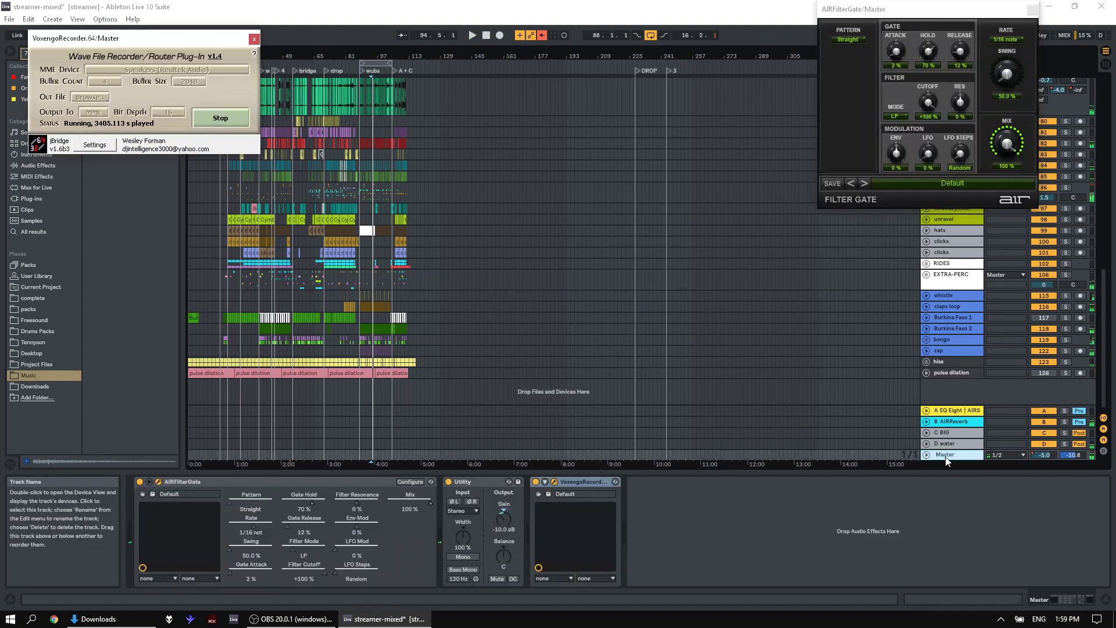
- Re-enable the overridden automation and close the Master track's AIRFilterGate window
{"action": "left_click", "coordinate": [541, 36]}
{"action": "left_click", "coordinate": [1033, 10]}
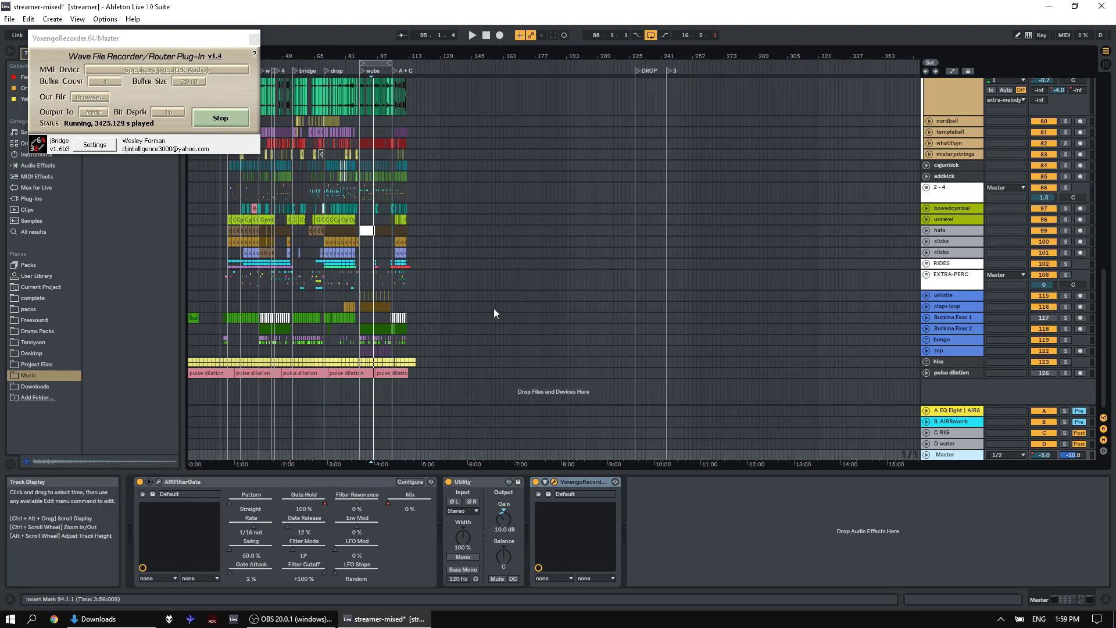
- Play the drop from 73.1.1 and solo the cajunkick and addkick tracks together with the 2 - 4 group
{"action": "left_click", "coordinate": [330, 199]}
{"action": "key", "text": "space"}
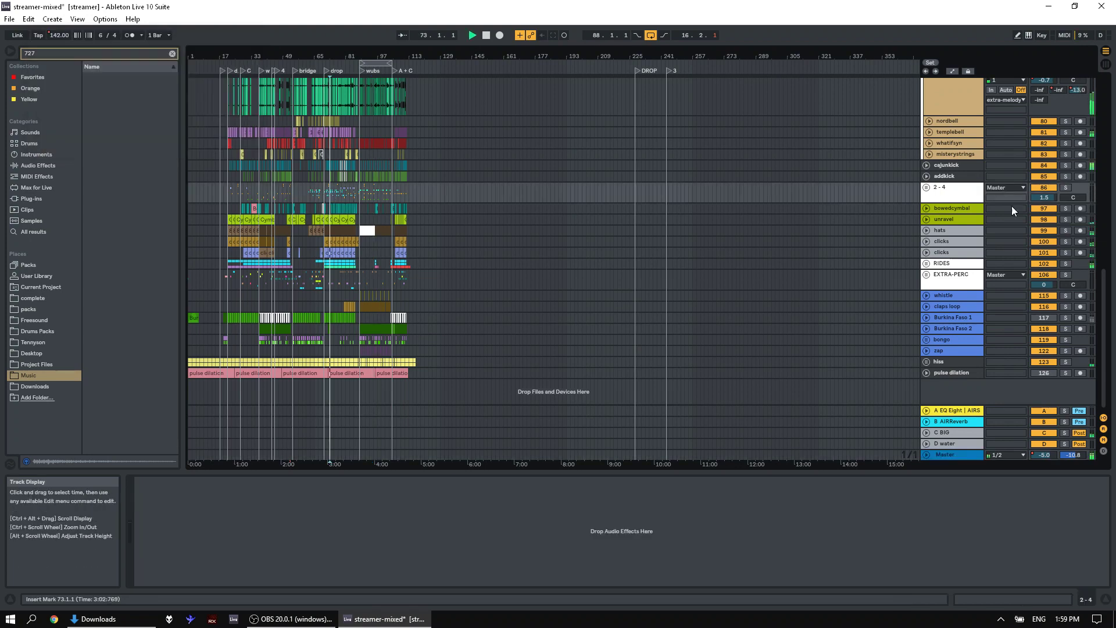
{"action": "left_click", "coordinate": [1066, 166]}
{"action": "left_click", "coordinate": [1065, 174], "text": "ctrl"}
{"action": "left_click", "coordinate": [1065, 187], "text": "ctrl"}
- Unfold the 2 - 4 group to show its percussion tracks and play the soloed drums through the drop section
{"action": "scroll", "coordinate": [1104, 232], "scroll_direction": "up", "scroll_amount": 5}
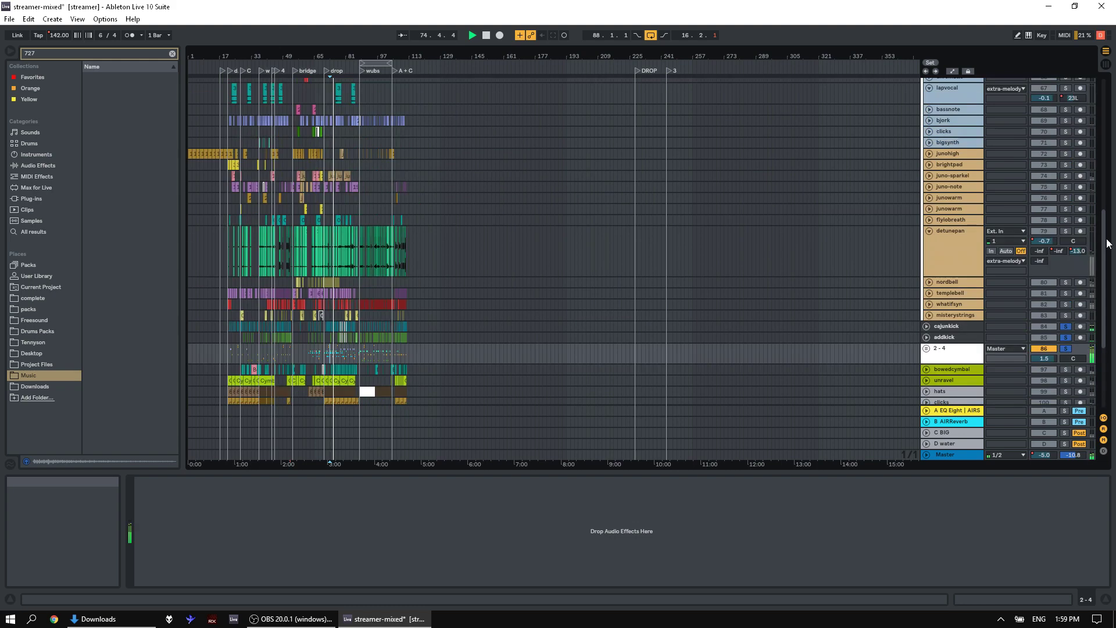
{"action": "left_click_drag", "start_coordinate": [328, 56], "coordinate": [329, 152]}
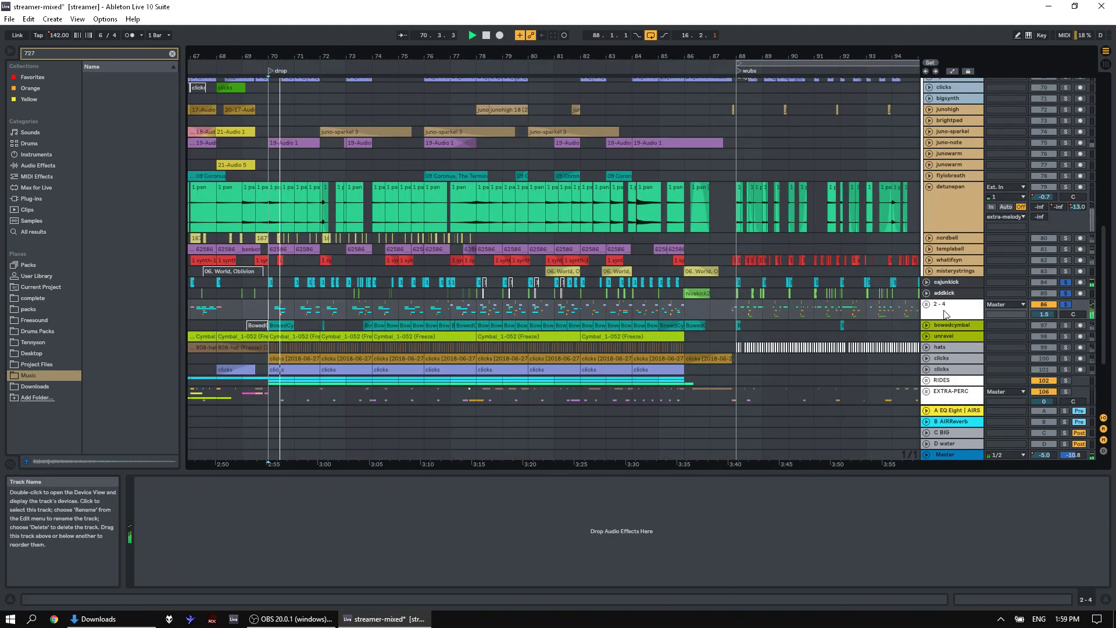
{"action": "left_click", "coordinate": [927, 305]}
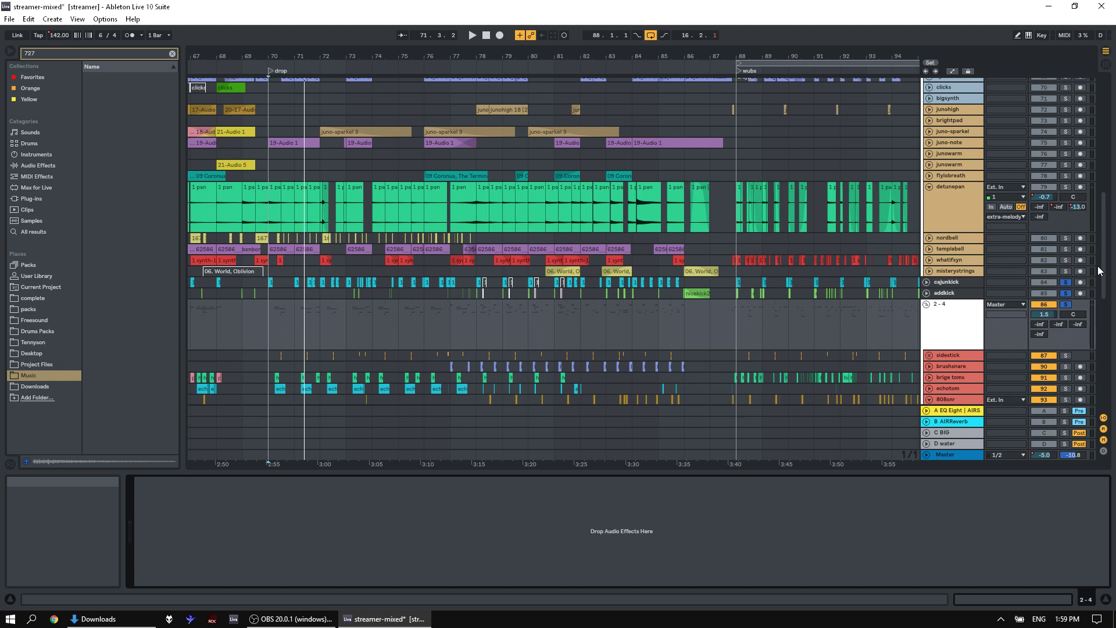
{"action": "key", "text": "space"}
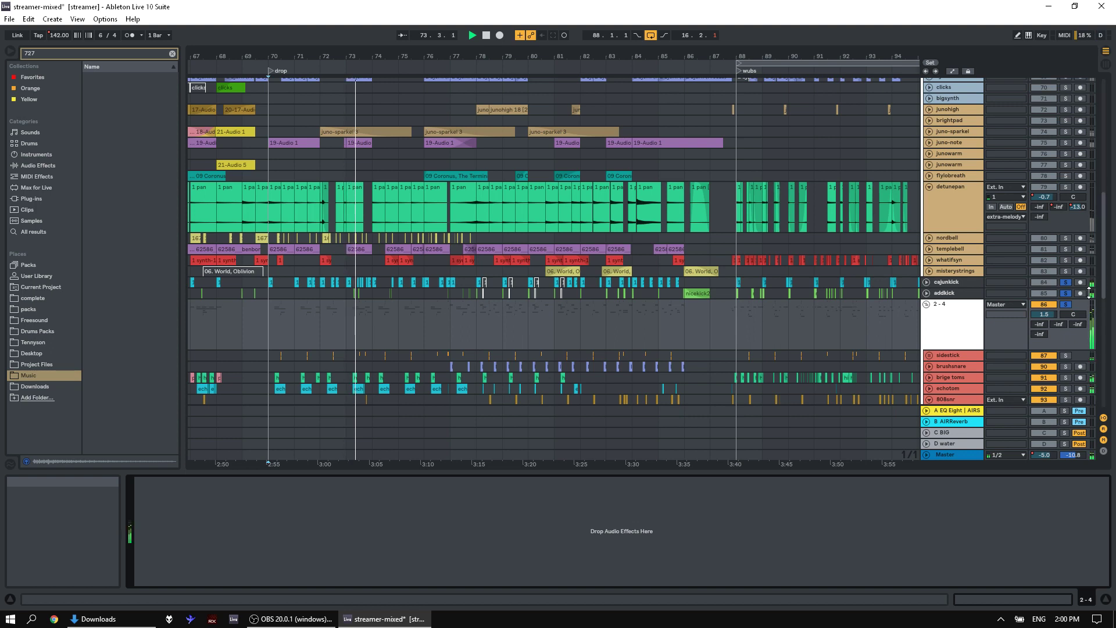
{"action": "key", "text": "space"}
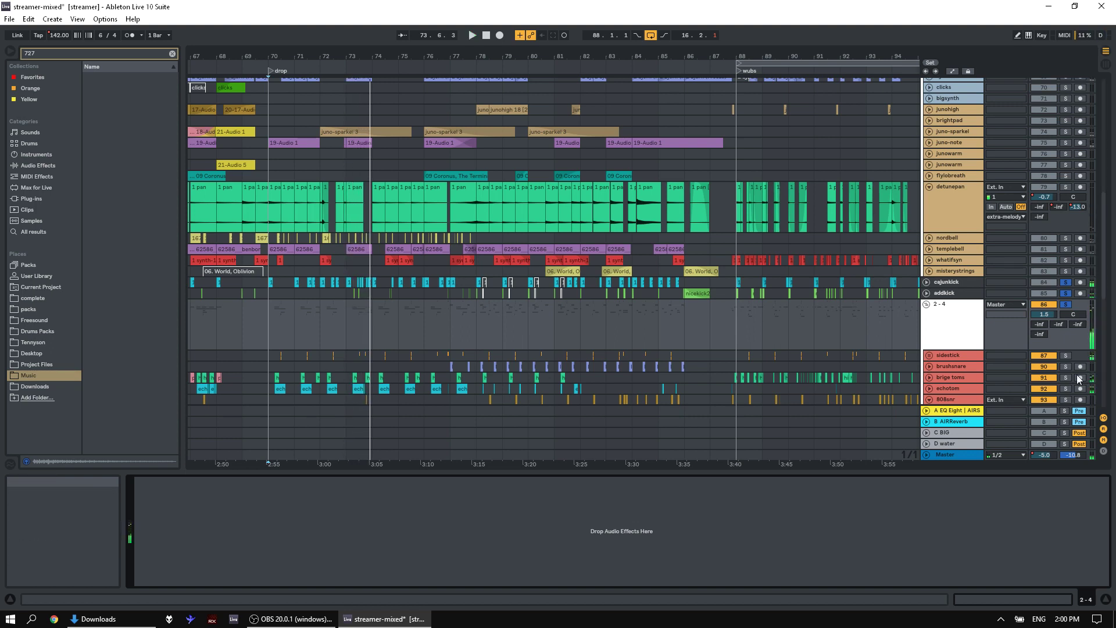
- Bring up the Master track's device chain and stop playback
{"action": "left_click", "coordinate": [945, 455]}
{"action": "left_click", "coordinate": [944, 456]}
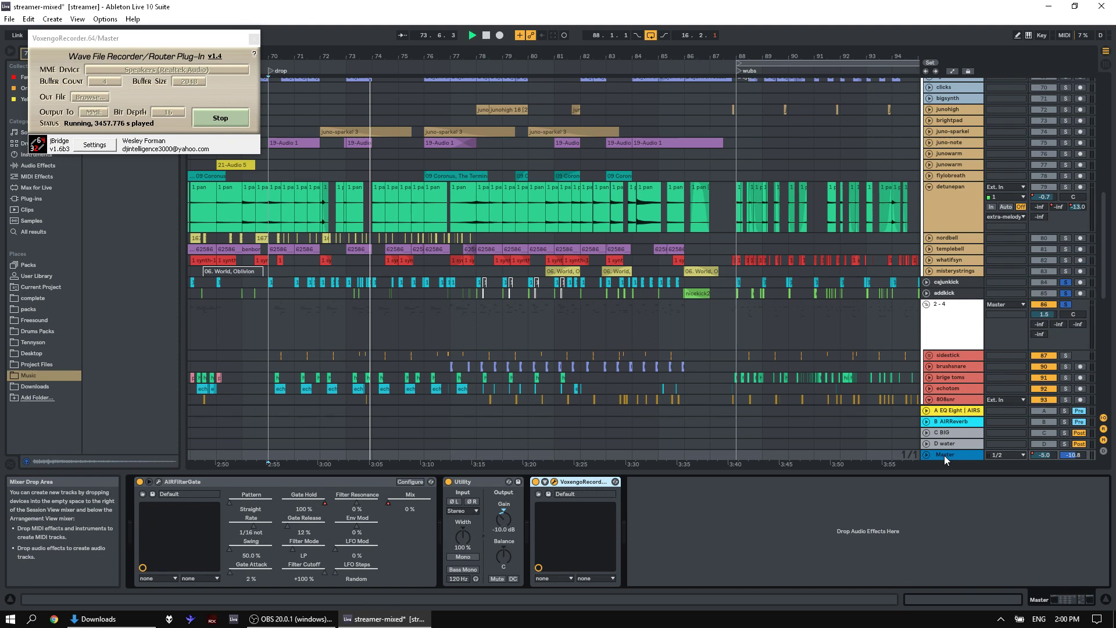
{"action": "key", "text": "space"}
- Replay the soloed drums from 74.1.1 and clear the solos to hear the full mix
{"action": "left_click", "coordinate": [450, 333]}
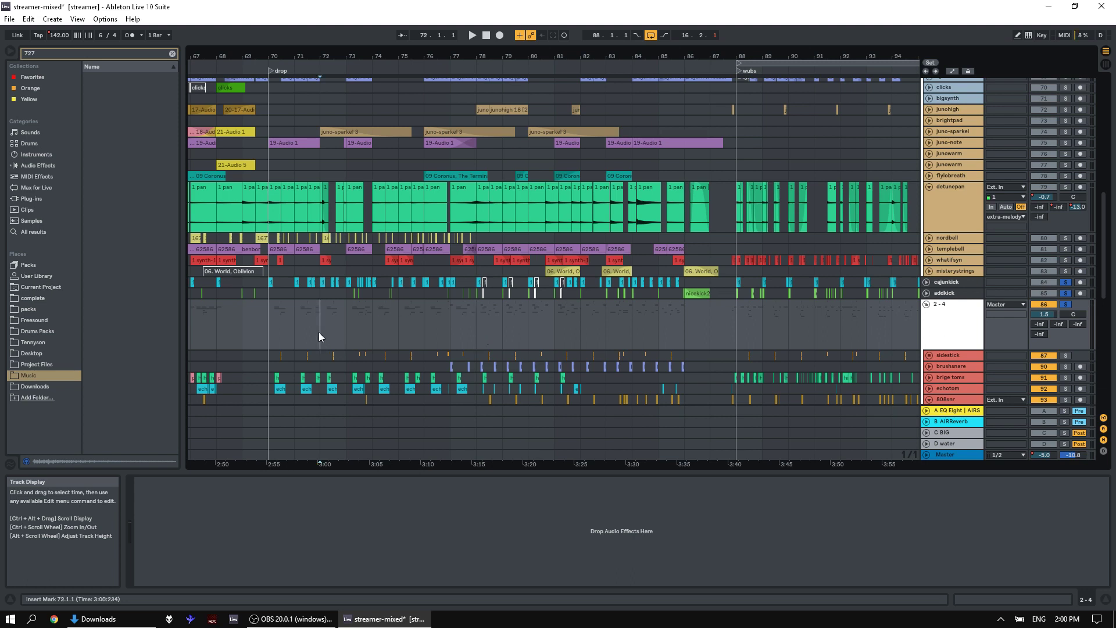
{"action": "left_click", "coordinate": [365, 327]}
{"action": "key", "text": "space"}
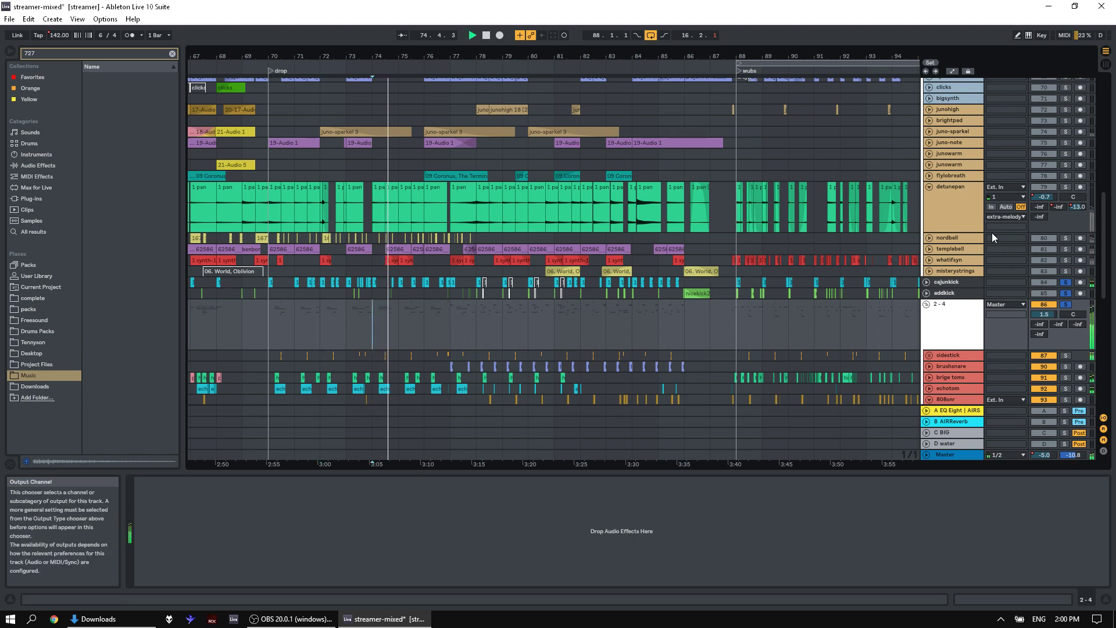
{"action": "left_click", "coordinate": [1064, 304]}
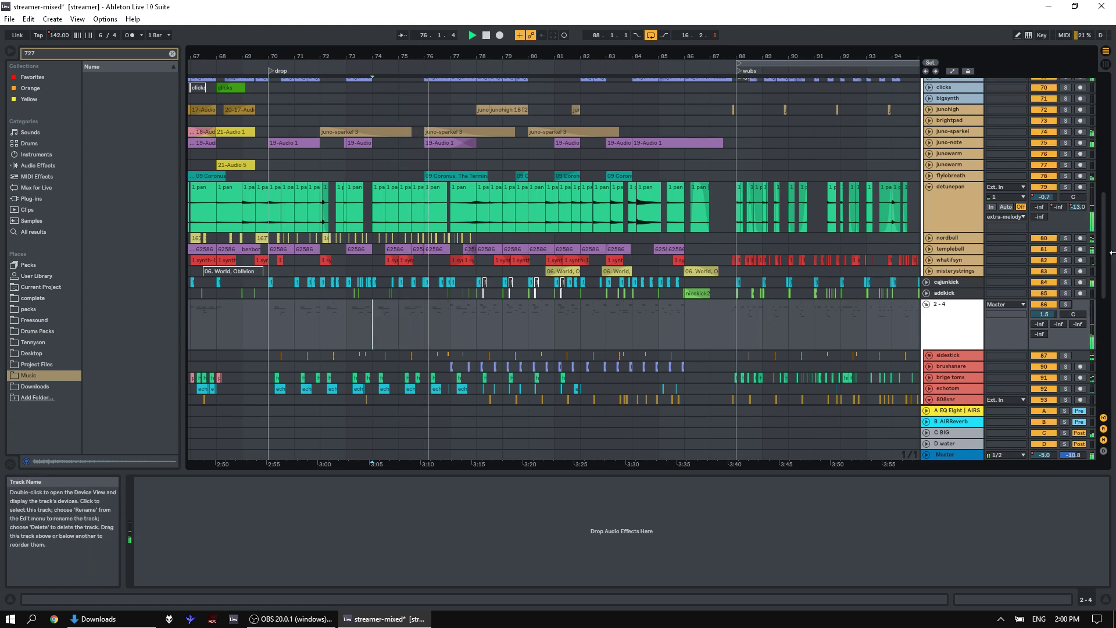
- Show the device chain of the oldwave track in the extra-melody group
{"action": "left_click_drag", "start_coordinate": [1103, 263], "coordinate": [1105, 231]}
{"action": "left_click_drag", "start_coordinate": [1108, 185], "coordinate": [1106, 150]}
{"action": "left_click", "coordinate": [933, 152]}
{"action": "left_click", "coordinate": [959, 187]}
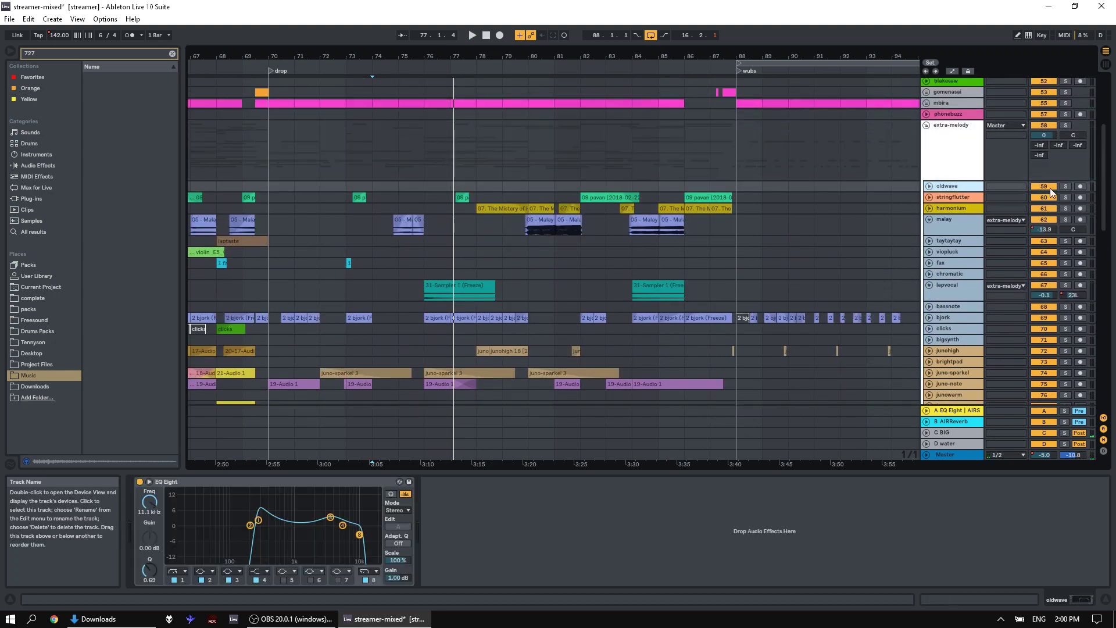
- Go to the first tracks of the arrangement and show the ARP track's device chain
{"action": "left_click_drag", "start_coordinate": [1104, 146], "coordinate": [1107, 96]}
{"action": "left_click", "coordinate": [952, 80]}
{"action": "key", "text": "Down"}
{"action": "key", "text": "Down"}
{"action": "key", "text": "Up"}
- Play the drop from 78.1.1, solo the ARP track and open its AIRReverb window
{"action": "key", "text": "space"}
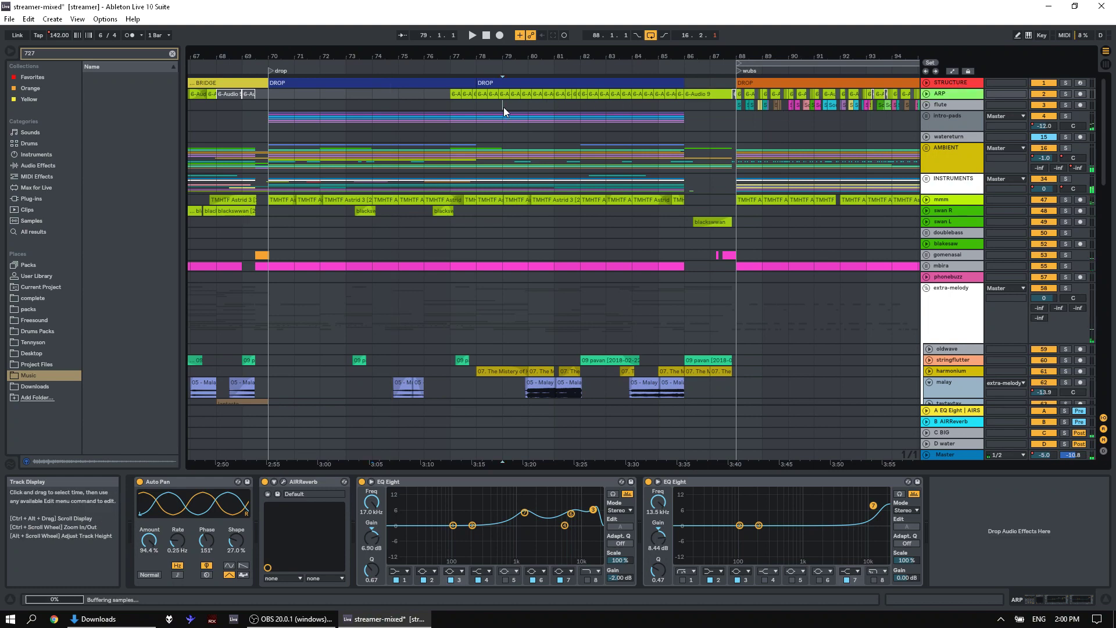
{"action": "left_click", "coordinate": [465, 107]}
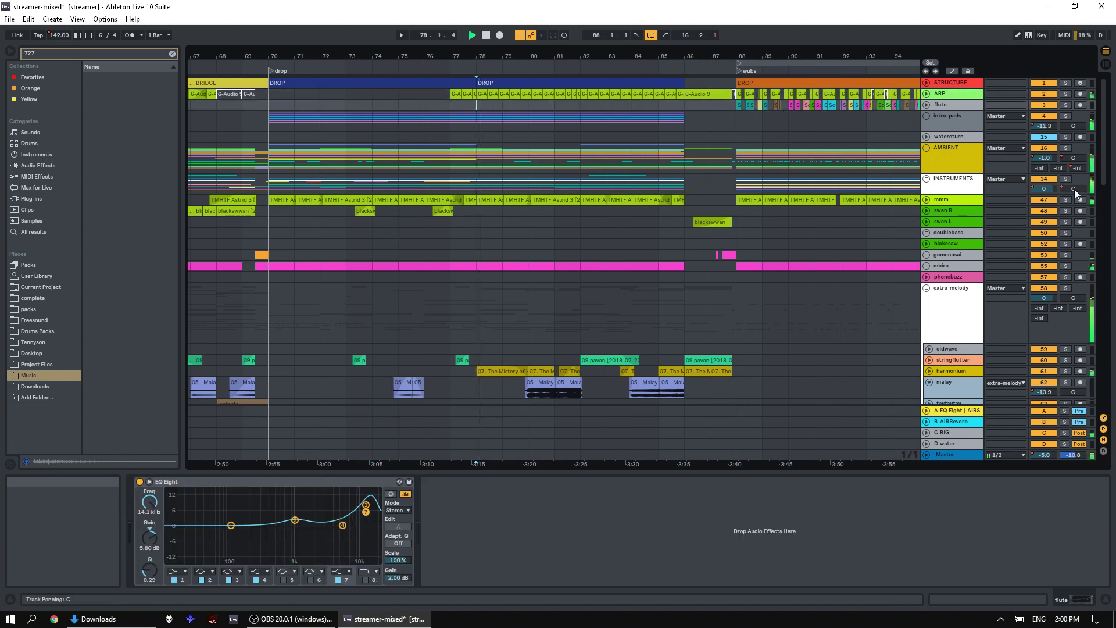
{"action": "left_click", "coordinate": [1067, 93]}
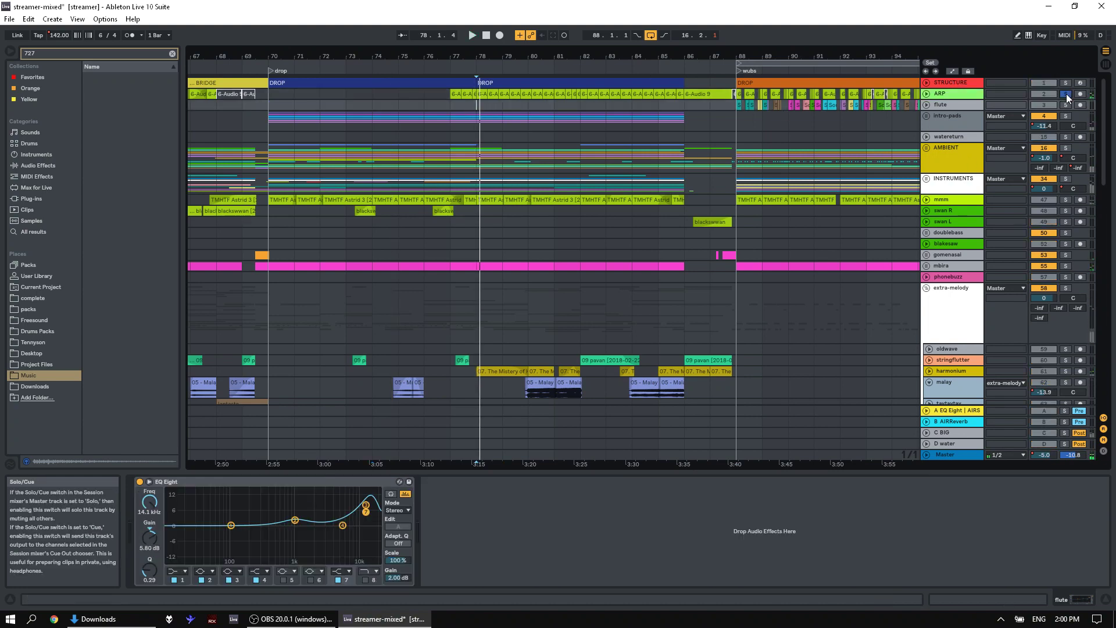
{"action": "left_click", "coordinate": [948, 96]}
{"action": "left_click", "coordinate": [283, 482]}
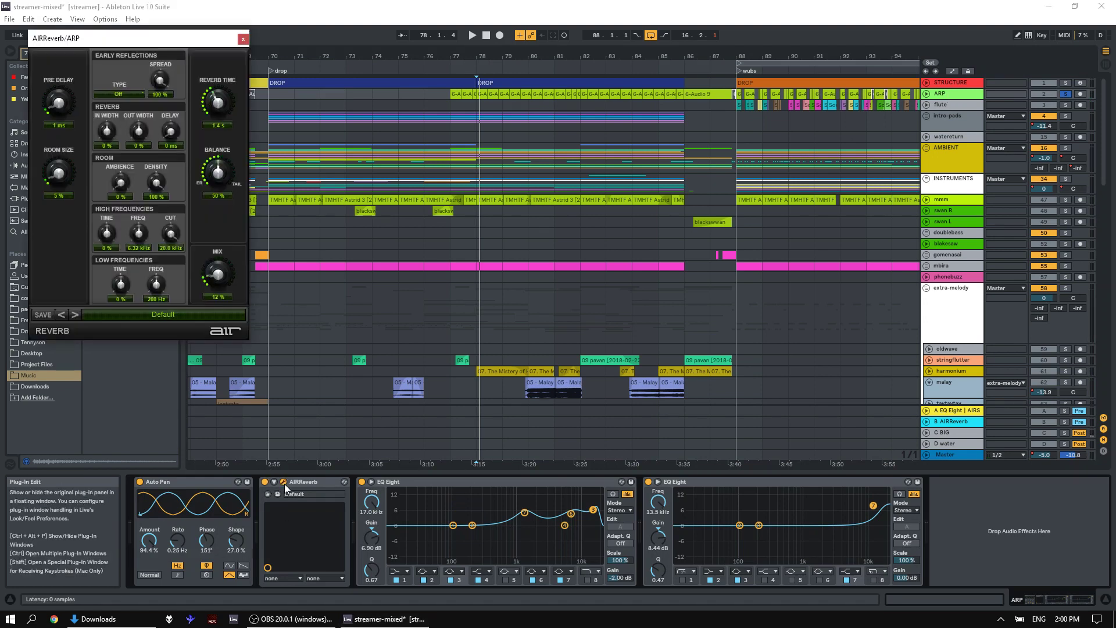
- Play the soloed ARP track while adjusting its AIRReverb mix, leaving the mix at 100 %
{"action": "key", "text": "space"}
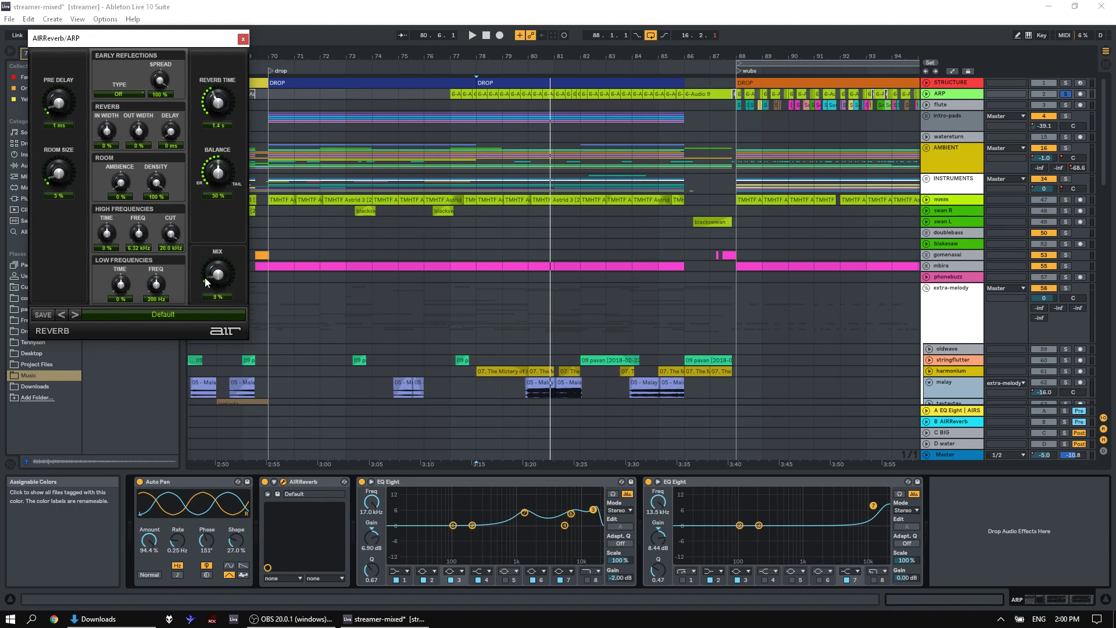
{"action": "left_click_drag", "start_coordinate": [220, 180], "coordinate": [224, 123]}
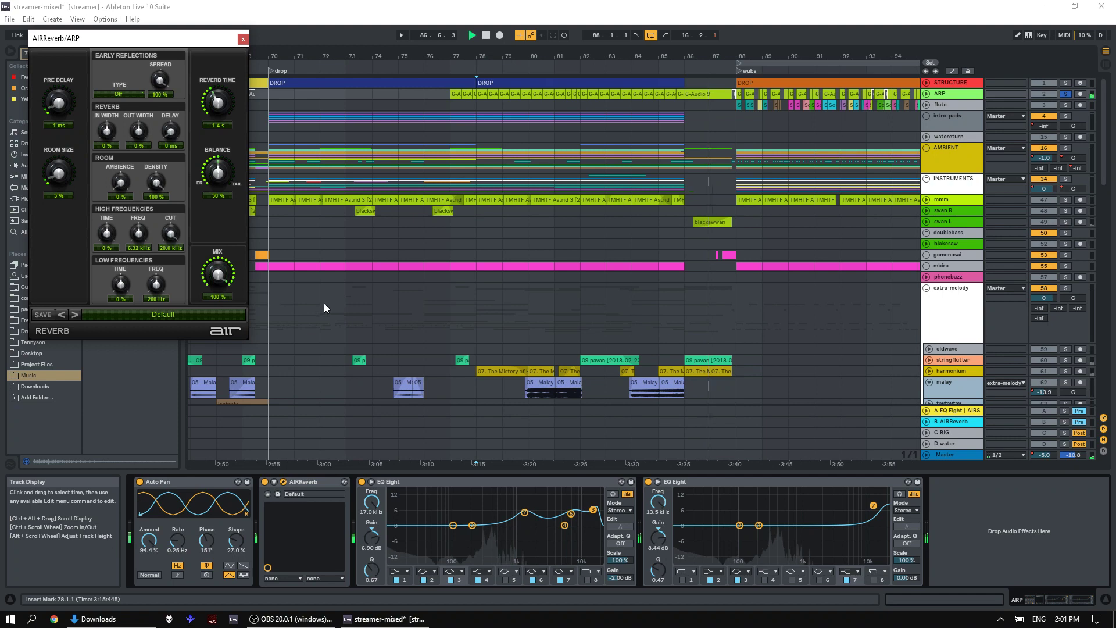
{"action": "key", "text": "space"}
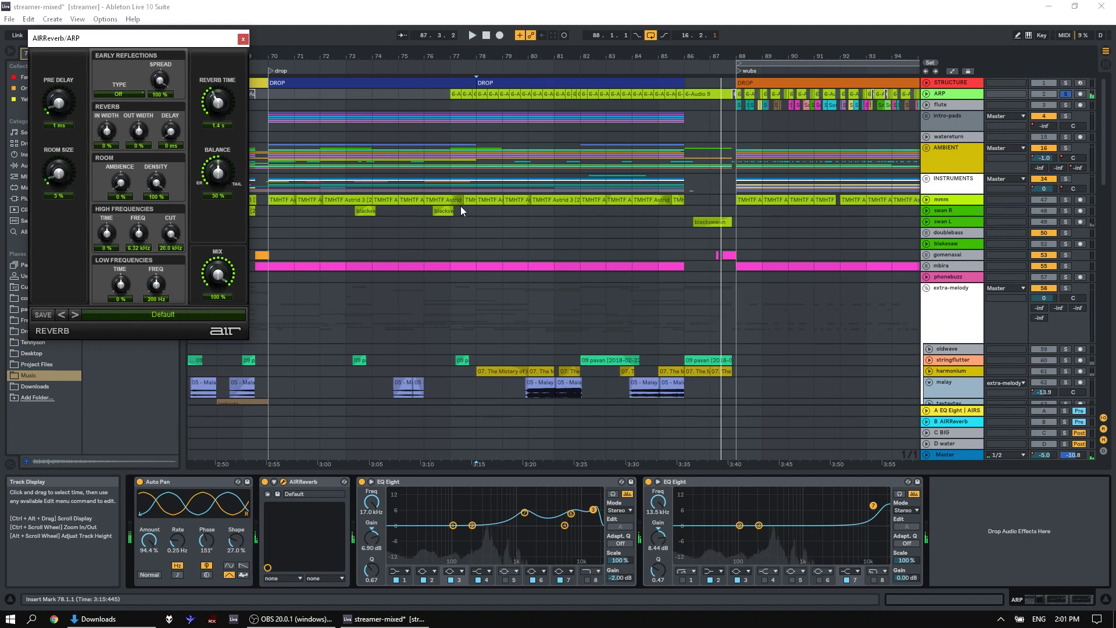
- Replay the soloed ARP track from 77.1.1 and move the AIRReverb window over the middle of the arrangement
{"action": "left_click", "coordinate": [270, 211]}
{"action": "left_click", "coordinate": [955, 95]}
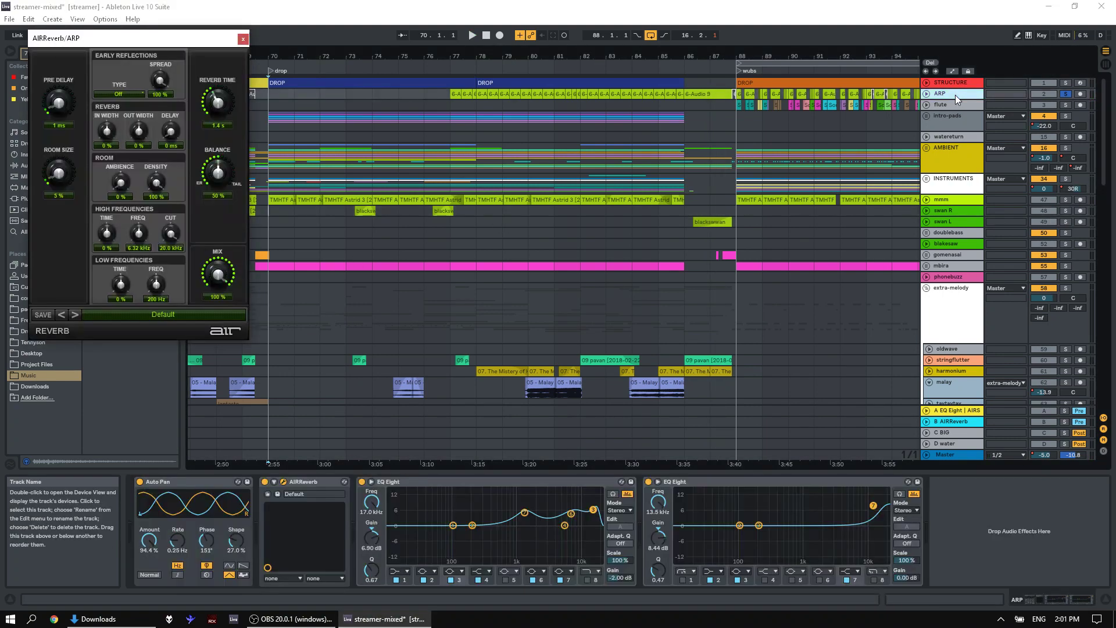
{"action": "key", "text": "space"}
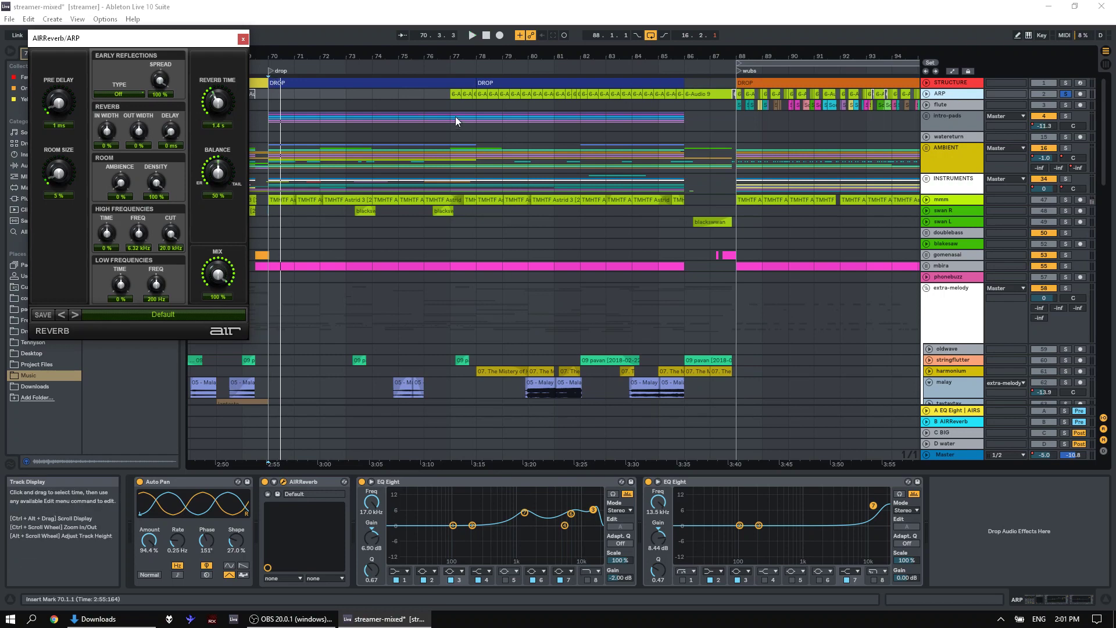
{"action": "left_click", "coordinate": [452, 102]}
{"action": "left_click", "coordinate": [954, 91]}
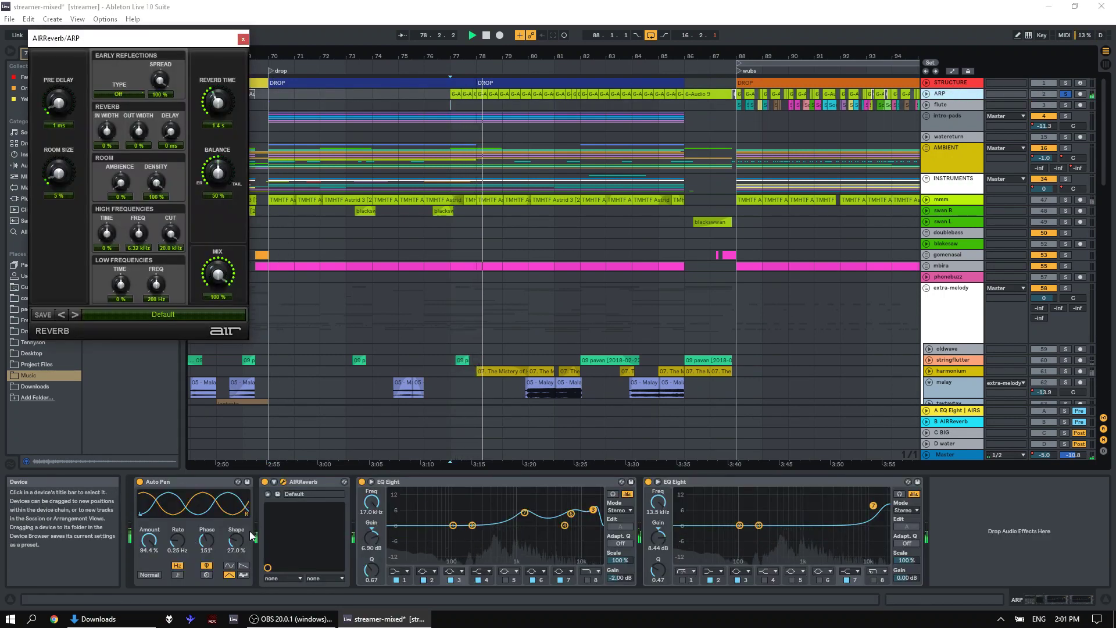
{"action": "left_click_drag", "start_coordinate": [178, 39], "coordinate": [534, 159]}
- Clear the browser search and add a Utility from Audio Effects between the ARP track's Auto Pan and AIRReverb
{"action": "left_click", "coordinate": [46, 163]}
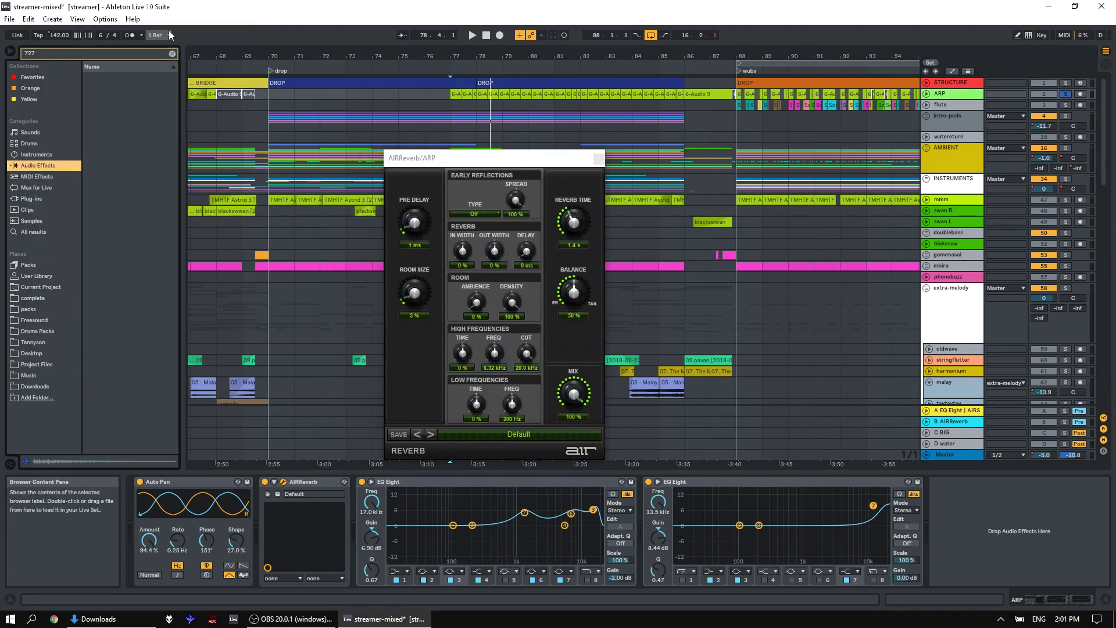
{"action": "left_click", "coordinate": [172, 53]}
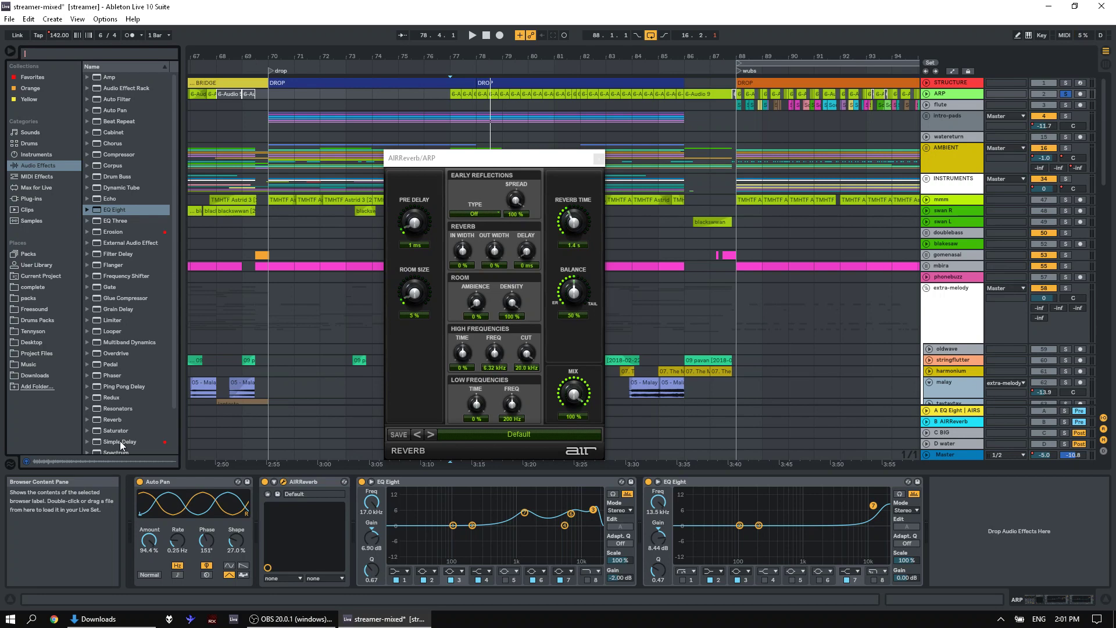
{"action": "scroll", "coordinate": [123, 429], "scroll_direction": "down", "scroll_amount": 2}
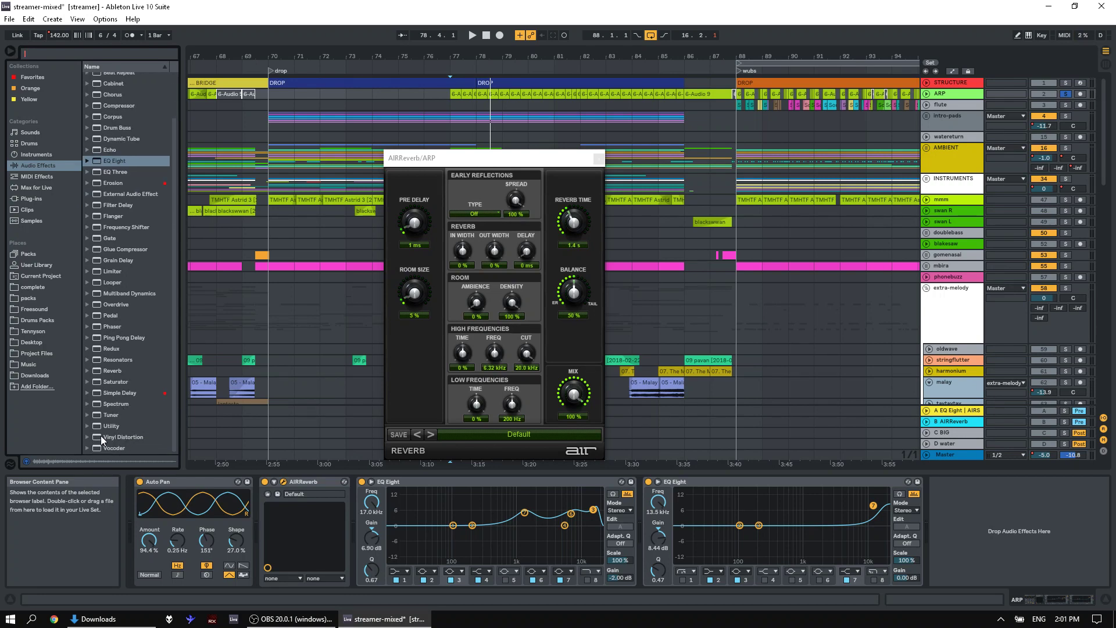
{"action": "left_click_drag", "start_coordinate": [103, 431], "coordinate": [224, 487]}
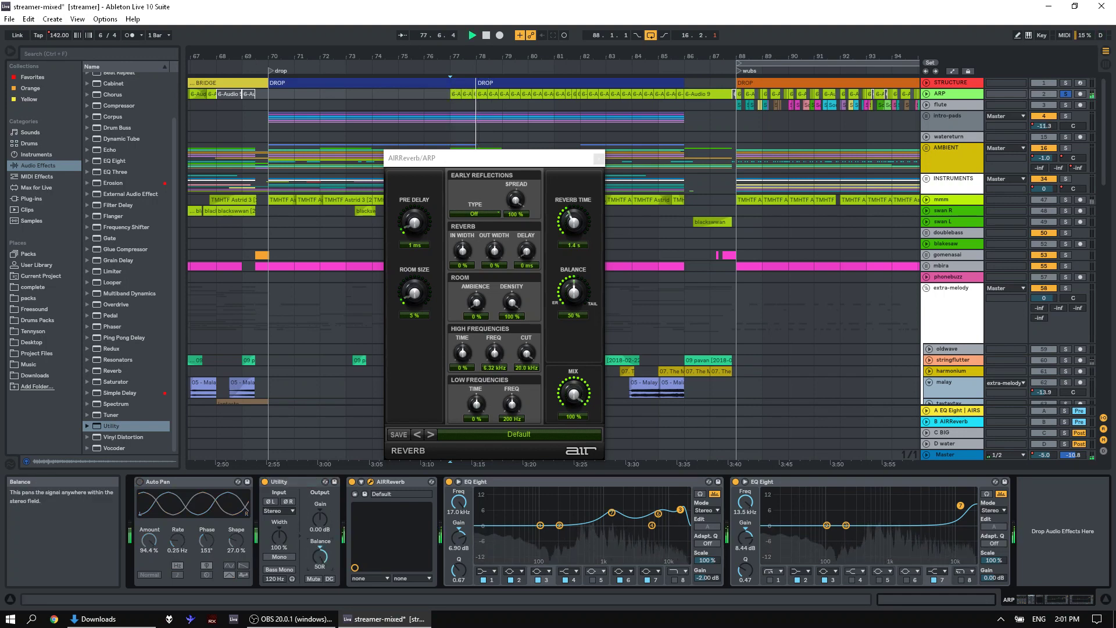
- Adjust the room size of the ARP track's AIRReverb and set its reverb time to 1.6 s
{"action": "left_click", "coordinate": [432, 297]}
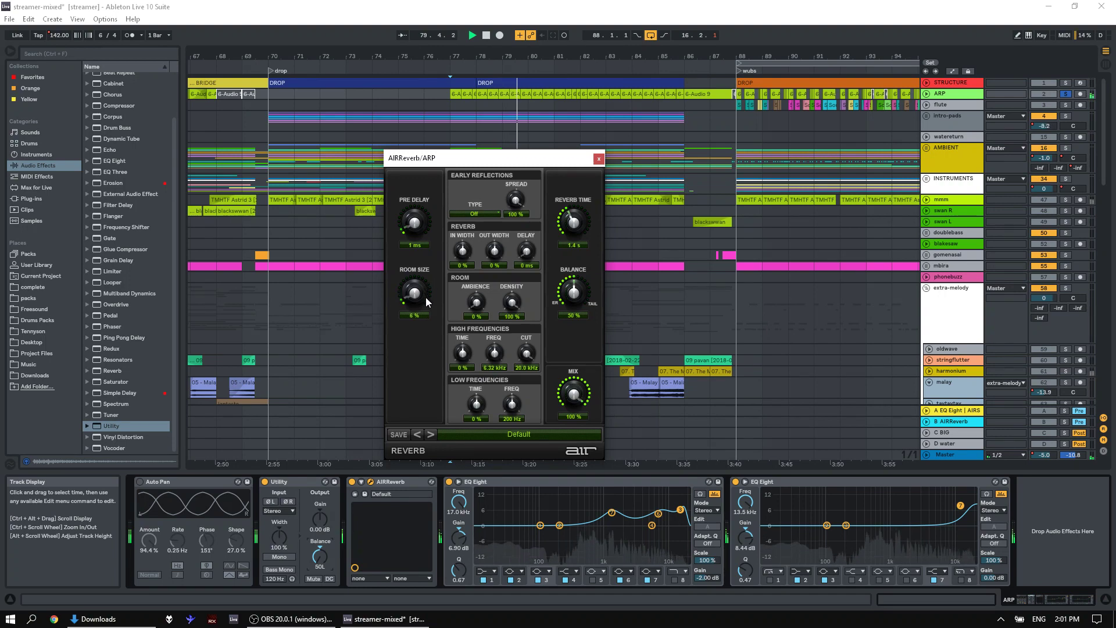
{"action": "scroll", "coordinate": [573, 232], "scroll_direction": "down", "scroll_amount": 2}
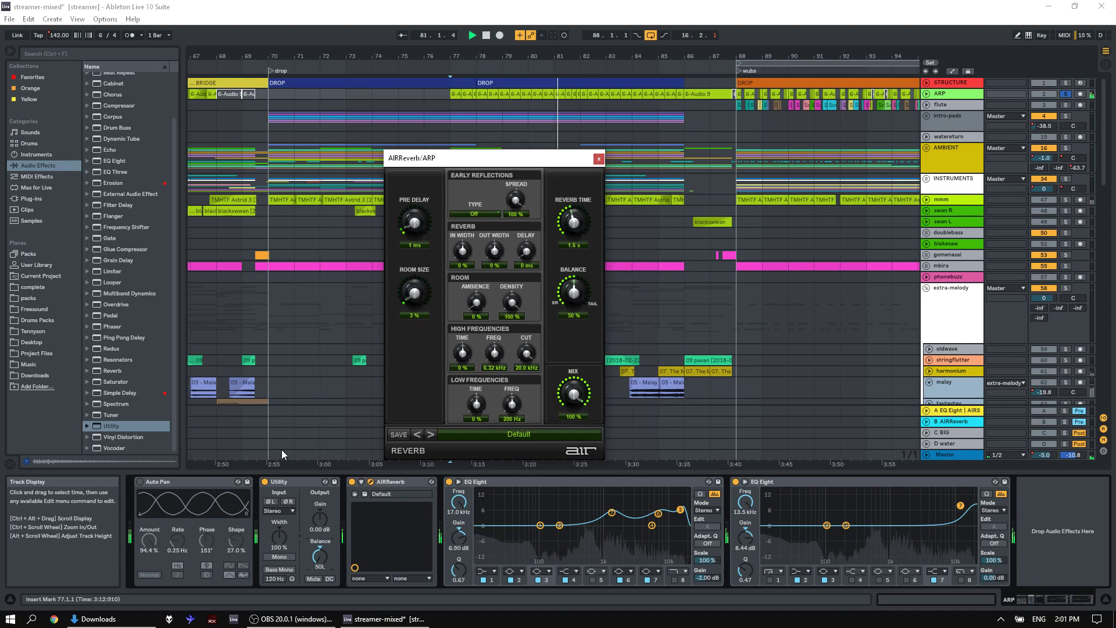
- Shift the Utility's balance on the ARP track to 25L and across to 50R during playback
{"action": "left_click_drag", "start_coordinate": [320, 553], "coordinate": [319, 537]}
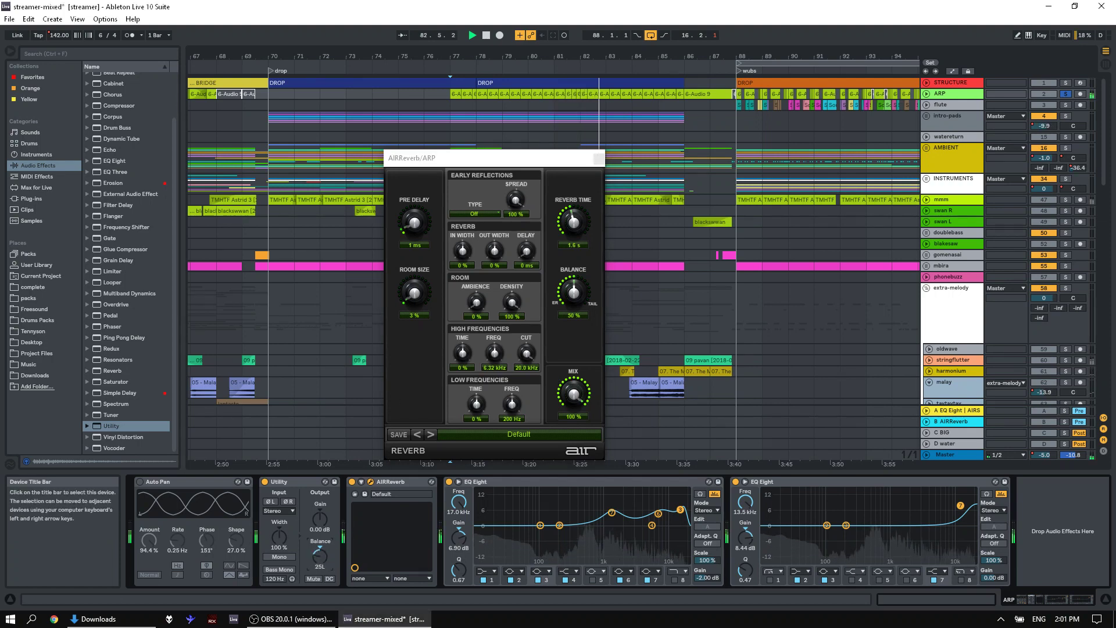
{"action": "left_click_drag", "start_coordinate": [320, 554], "coordinate": [319, 540]}
{"action": "key", "text": "space"}
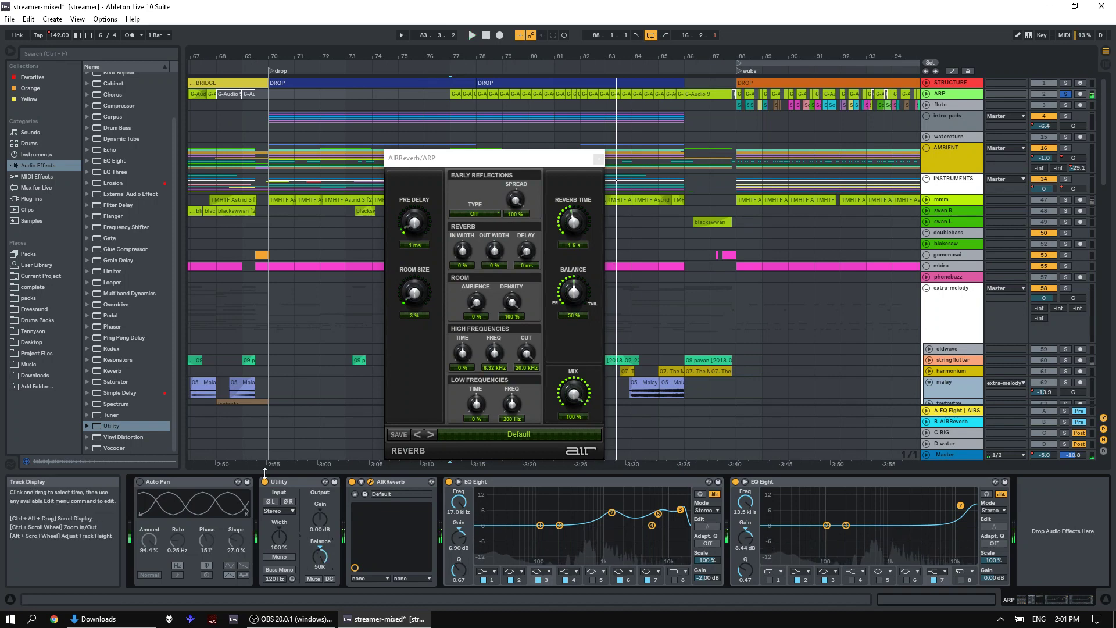
- Delete the Utility from the ARP track and replay from 77.1.1 with Auto Pan switched on
{"action": "left_click", "coordinate": [275, 483]}
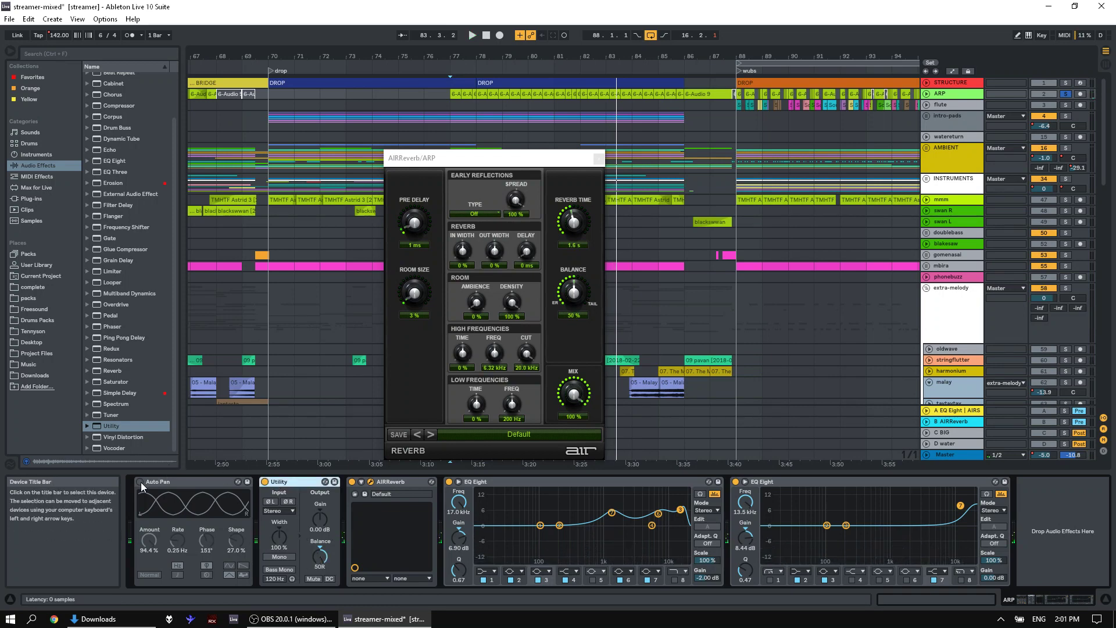
{"action": "key", "text": "Delete"}
{"action": "key", "text": "space"}
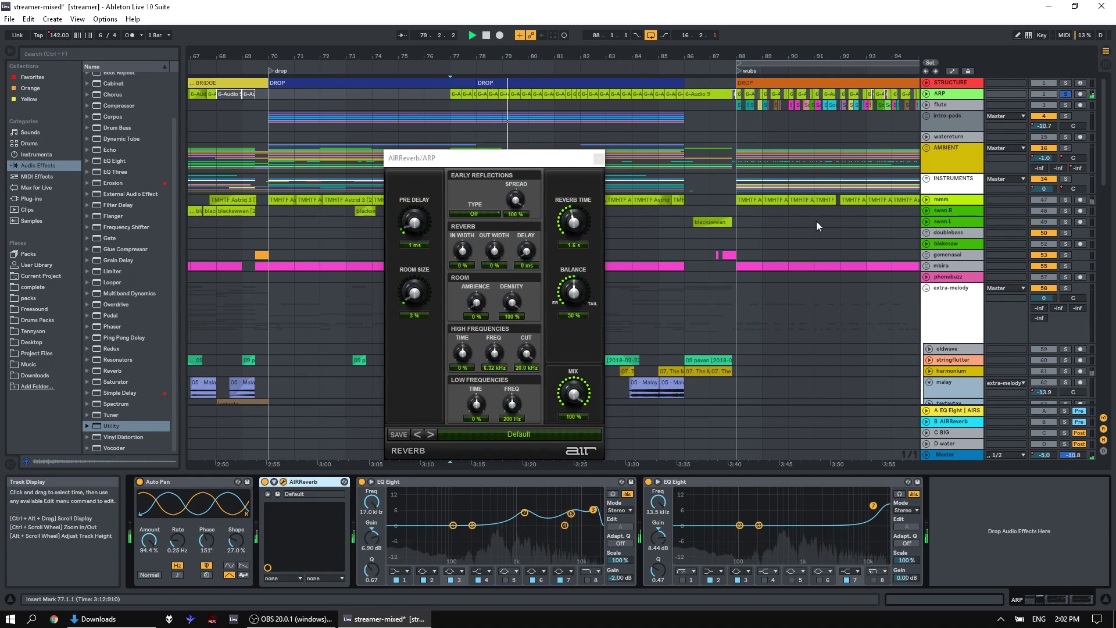
- Unfold the ARP track and examine its 6-Audio 9 clip at bar 78 up close
{"action": "left_click", "coordinate": [927, 93]}
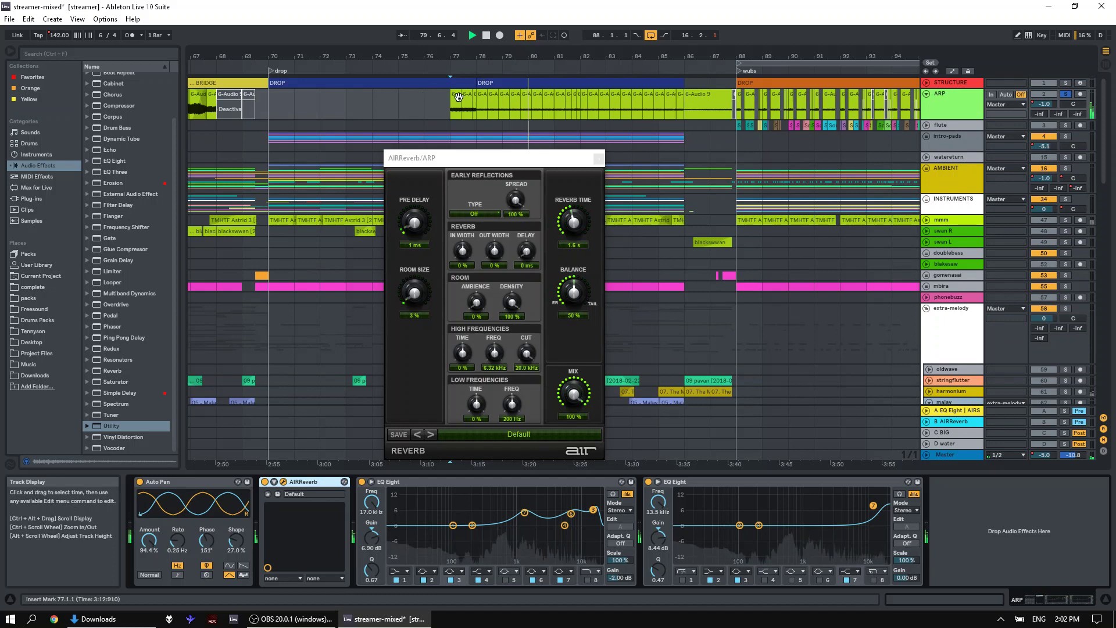
{"action": "left_click_drag", "start_coordinate": [481, 52], "coordinate": [481, 52]}
{"action": "left_click", "coordinate": [480, 98]}
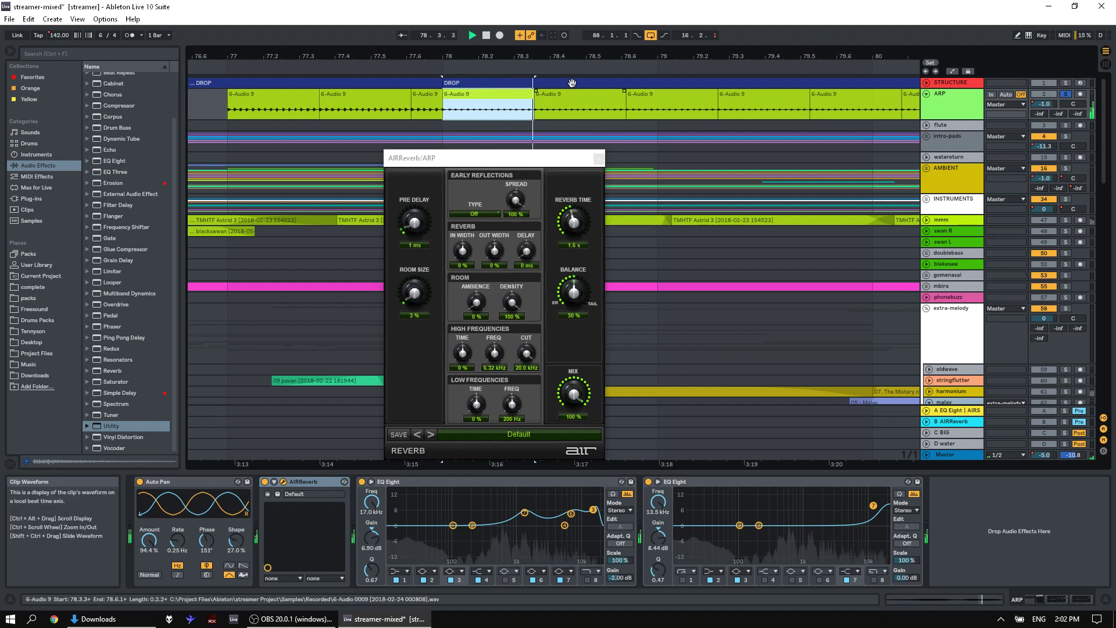
{"action": "left_click_drag", "start_coordinate": [680, 58], "coordinate": [462, 30]}
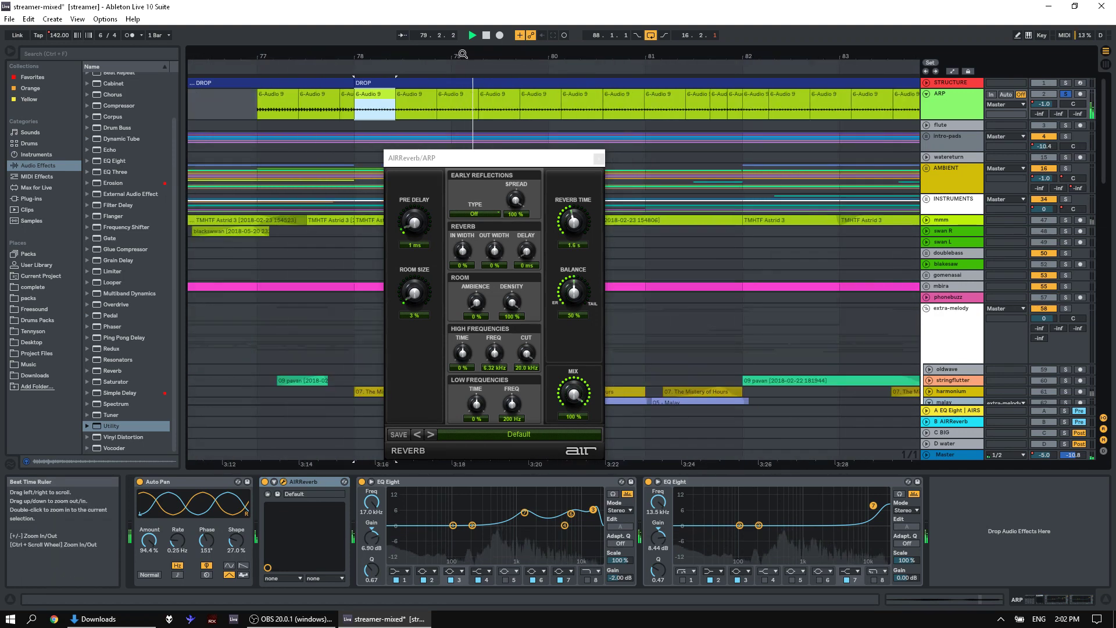
- Unsolo the ARP track and play the full arrangement with more of the timeline in view
{"action": "key", "text": "space"}
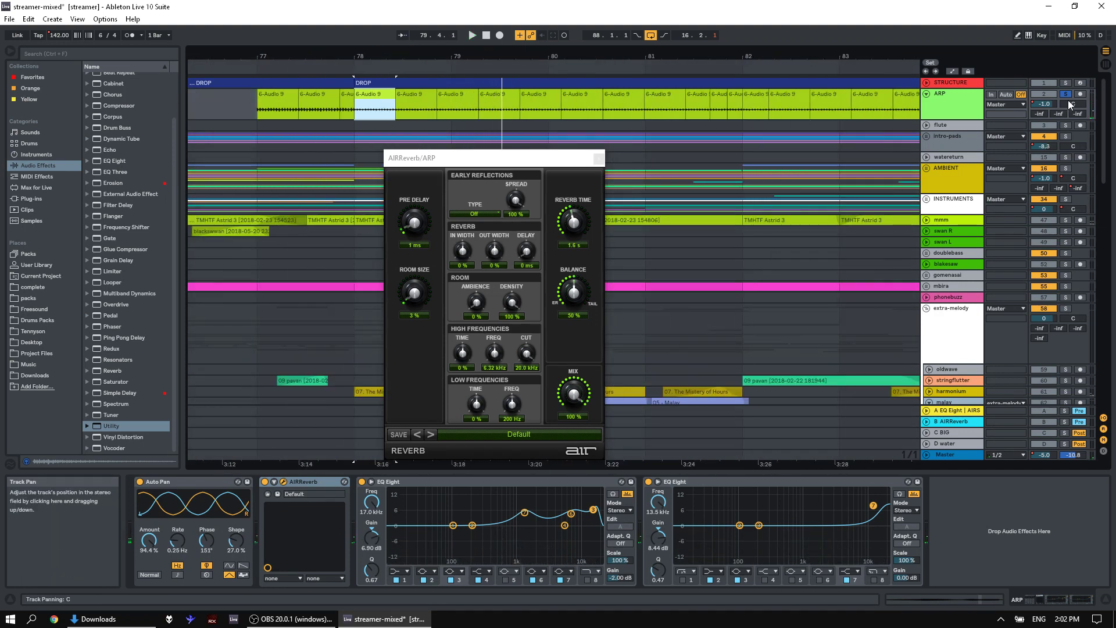
{"action": "left_click", "coordinate": [1066, 94]}
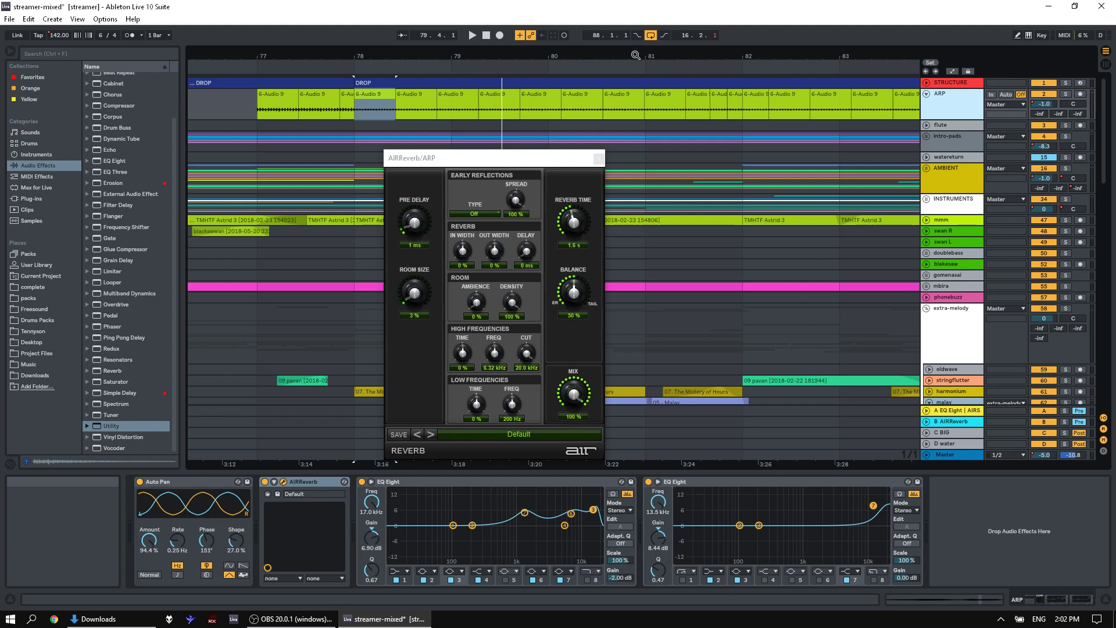
{"action": "mouse_move", "coordinate": [623, 54]}
{"action": "left_mouse_down"}
{"action": "mouse_move", "coordinate": [622, 73]}
{"action": "mouse_move", "coordinate": [624, 54]}
{"action": "left_mouse_up"}
{"action": "key", "text": "space"}
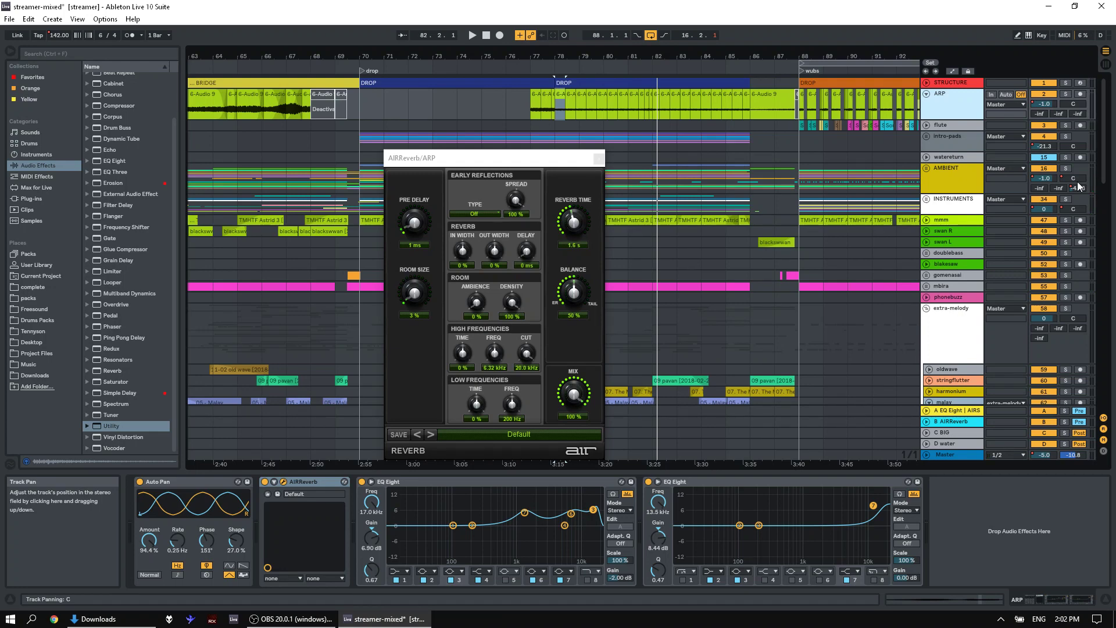
- Close the AIRReverb window and fold the ARP track, the extra-melody group and the 2 - 4 group
{"action": "left_click", "coordinate": [598, 158]}
{"action": "left_click", "coordinate": [360, 153]}
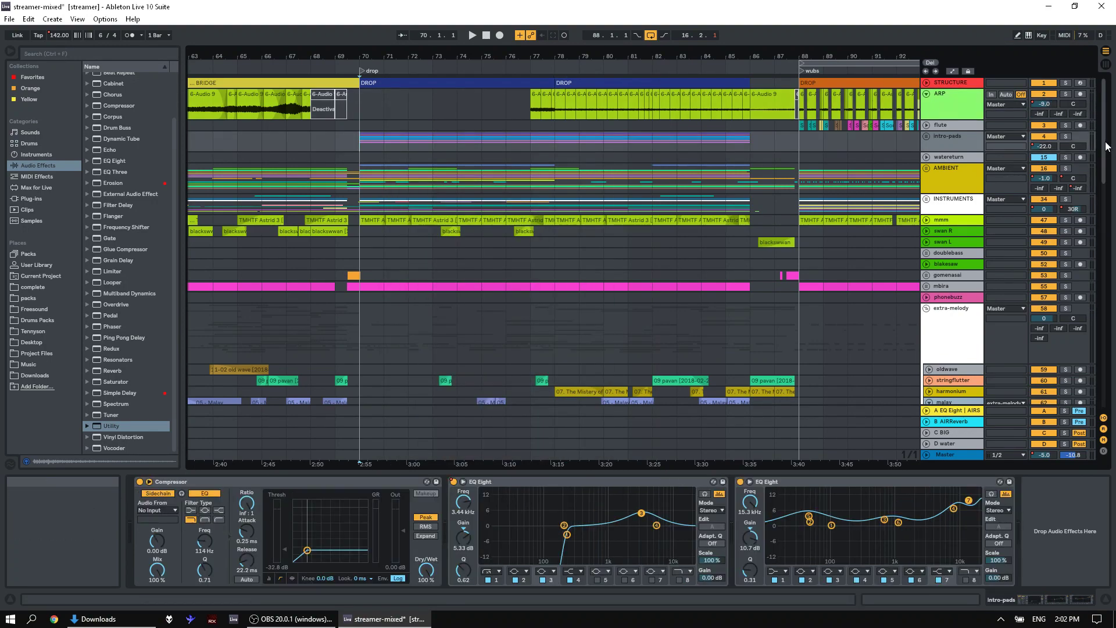
{"action": "scroll", "coordinate": [1102, 326], "scroll_direction": "down", "scroll_amount": 10}
{"action": "scroll", "coordinate": [1103, 326], "scroll_direction": "up", "scroll_amount": 6}
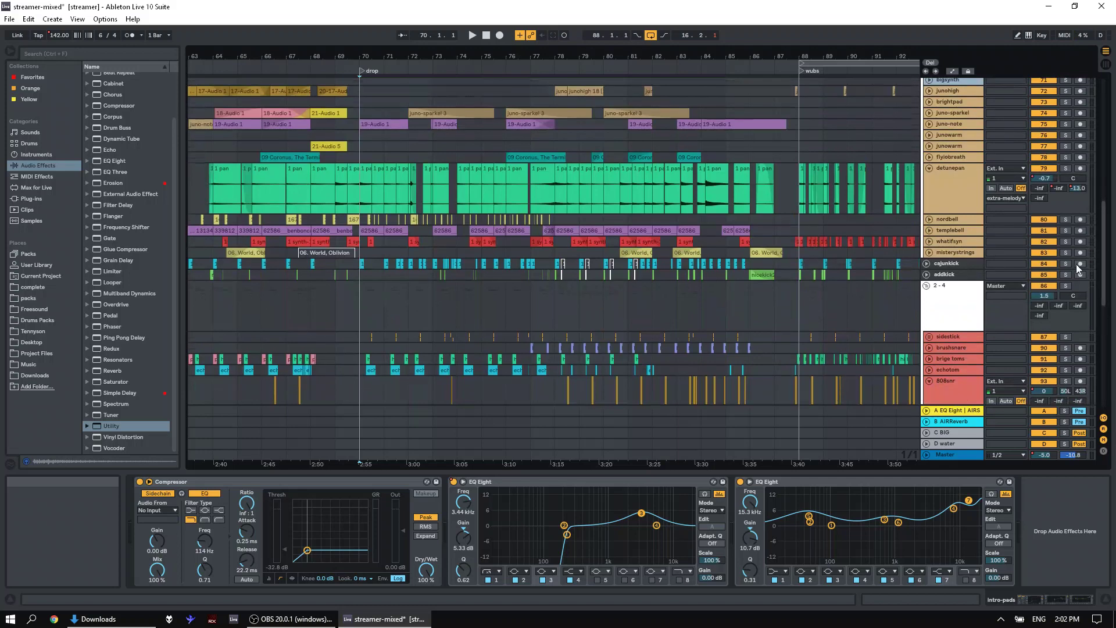
{"action": "left_click", "coordinate": [927, 286], "text": "alt"}
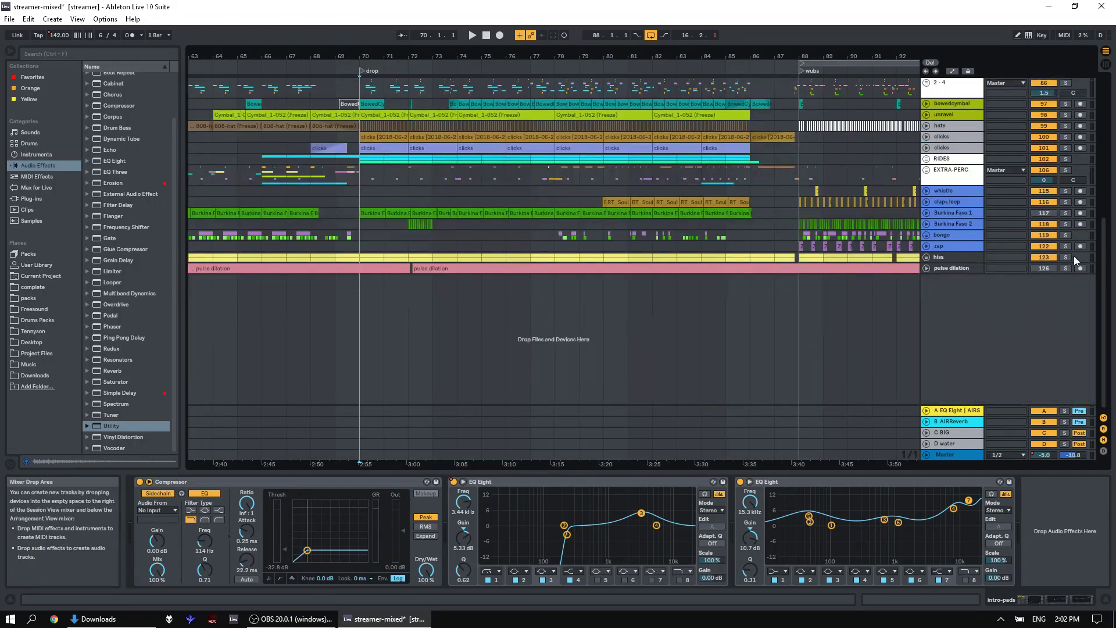
{"action": "left_click_drag", "start_coordinate": [1107, 259], "coordinate": [1107, 159]}
{"action": "scroll", "coordinate": [1106, 159], "scroll_direction": "up", "scroll_amount": 2}
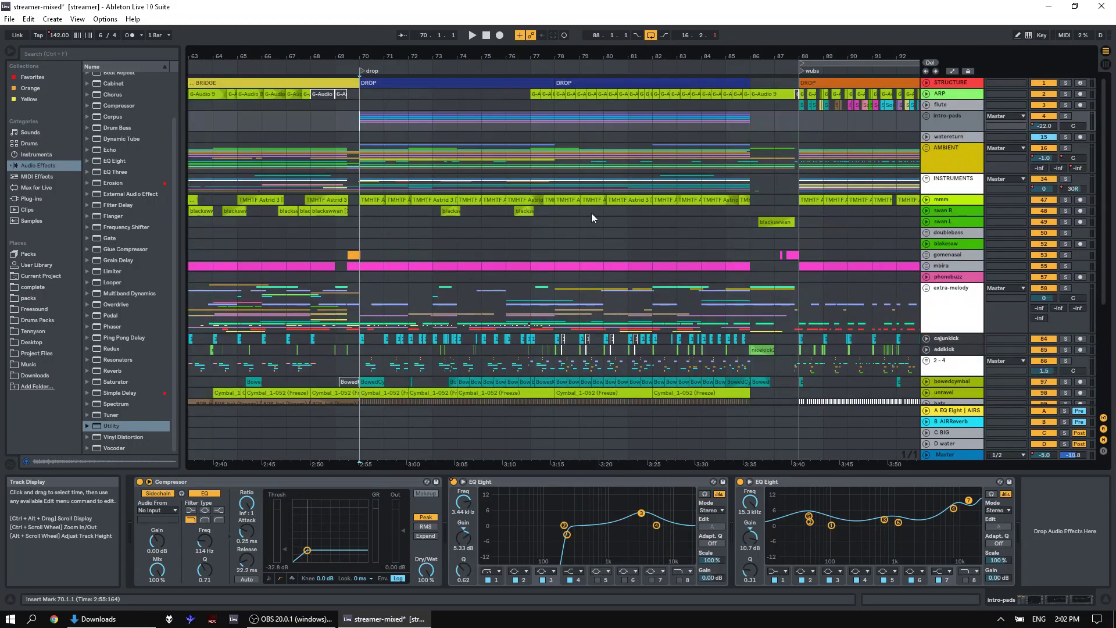
- Highlight bars 77 to 85 on the doublebass track, and shorten the selection to end at bar 81
{"action": "left_click", "coordinate": [524, 229]}
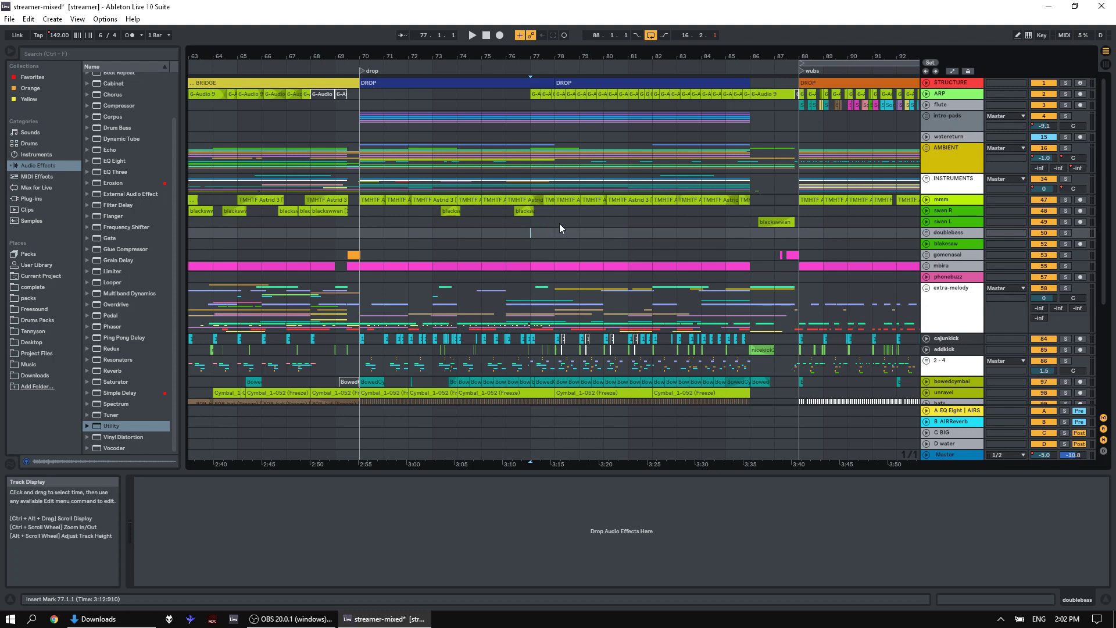
{"action": "left_click", "coordinate": [633, 235], "text": "shift"}
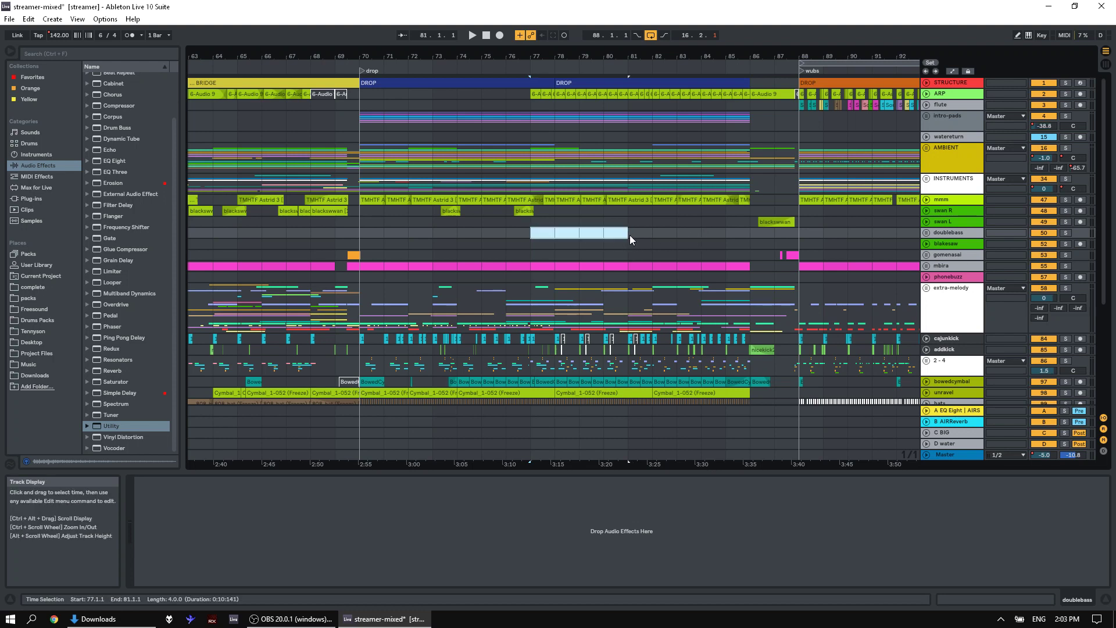
{"action": "left_click_drag", "start_coordinate": [632, 235], "coordinate": [726, 235]}
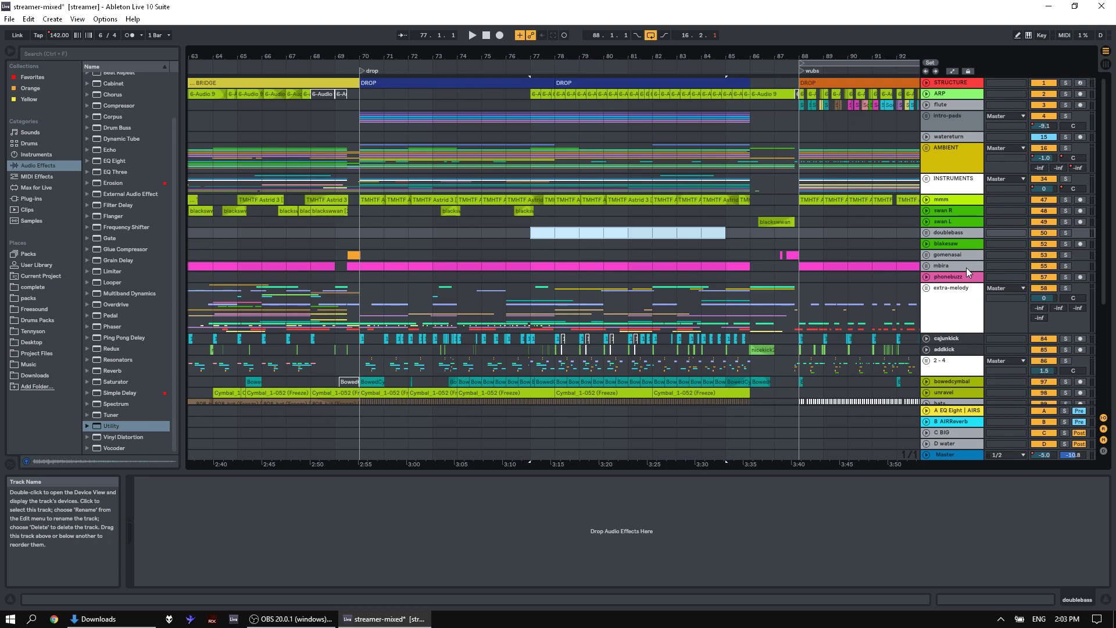
{"action": "left_click", "coordinate": [627, 229], "text": "shift"}
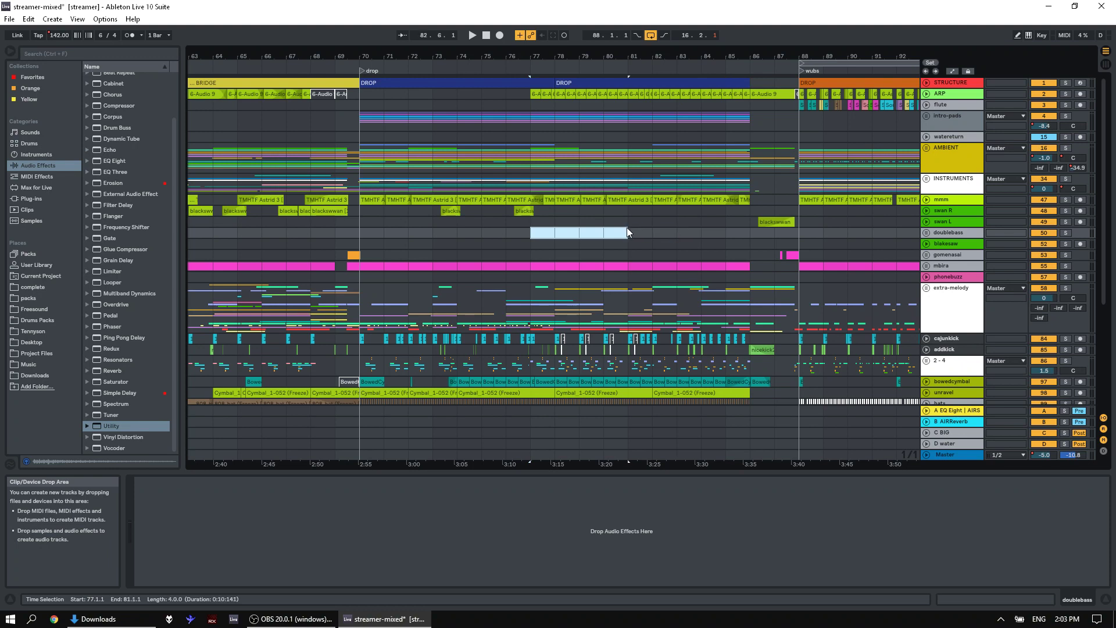
- Play the drop from bar 70 and bring up the AMBIENT group's device chain
{"action": "left_click_drag", "start_coordinate": [1103, 211], "coordinate": [1113, 330]}
{"action": "left_click", "coordinate": [356, 192], "text": "shift"}
{"action": "key", "text": "space"}
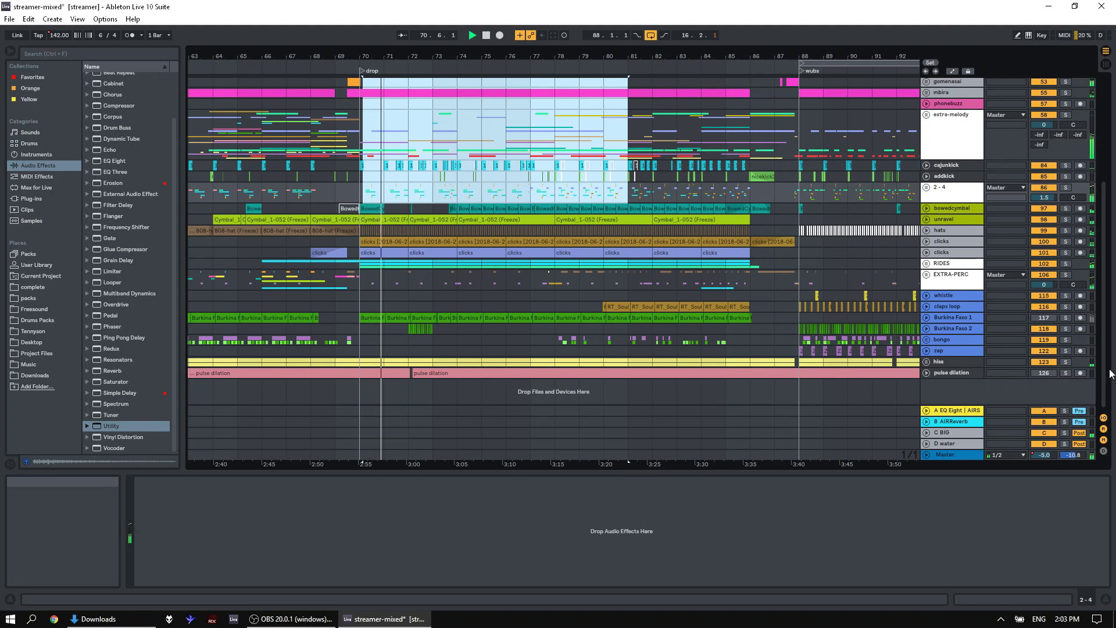
{"action": "scroll", "coordinate": [1106, 362], "scroll_direction": "up", "scroll_amount": 1}
{"action": "left_click_drag", "start_coordinate": [1106, 362], "coordinate": [1098, 204]}
{"action": "left_click", "coordinate": [951, 172]}
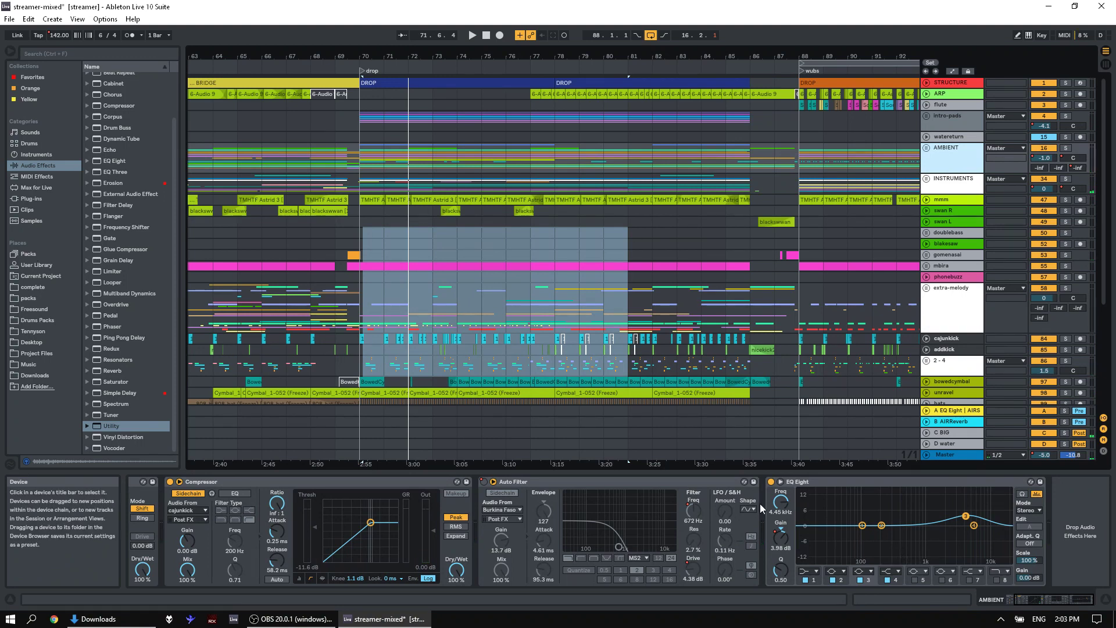
- Search the Music folder for xyz and place XYZ.mp3 on a new audio track starting at bar 70
{"action": "left_click", "coordinate": [29, 341]}
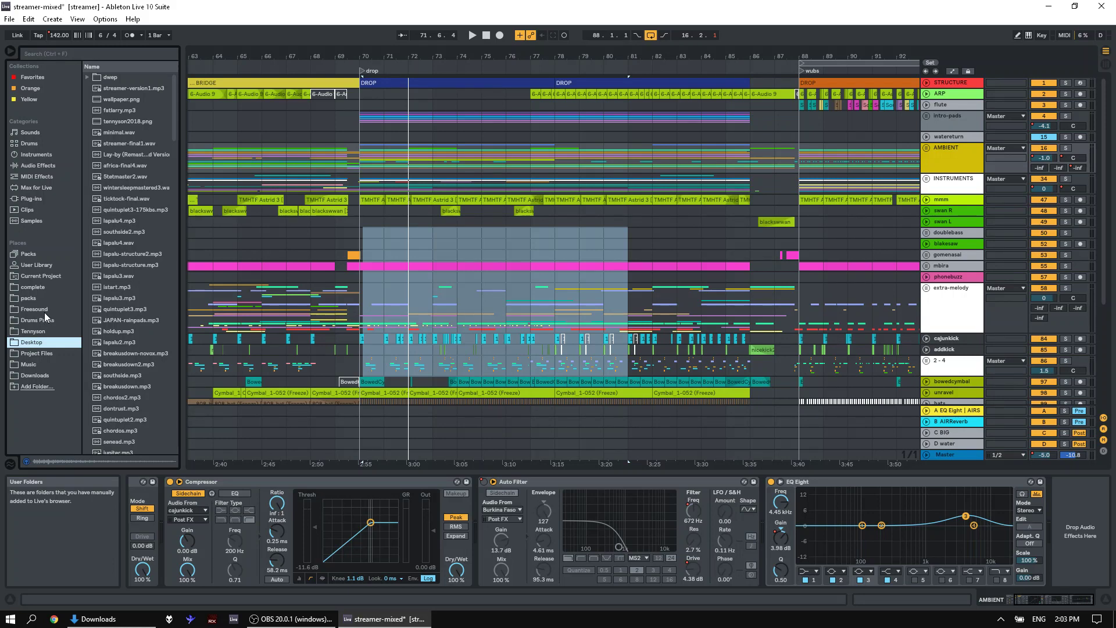
{"action": "left_click", "coordinate": [32, 362]}
{"action": "left_click", "coordinate": [109, 53]}
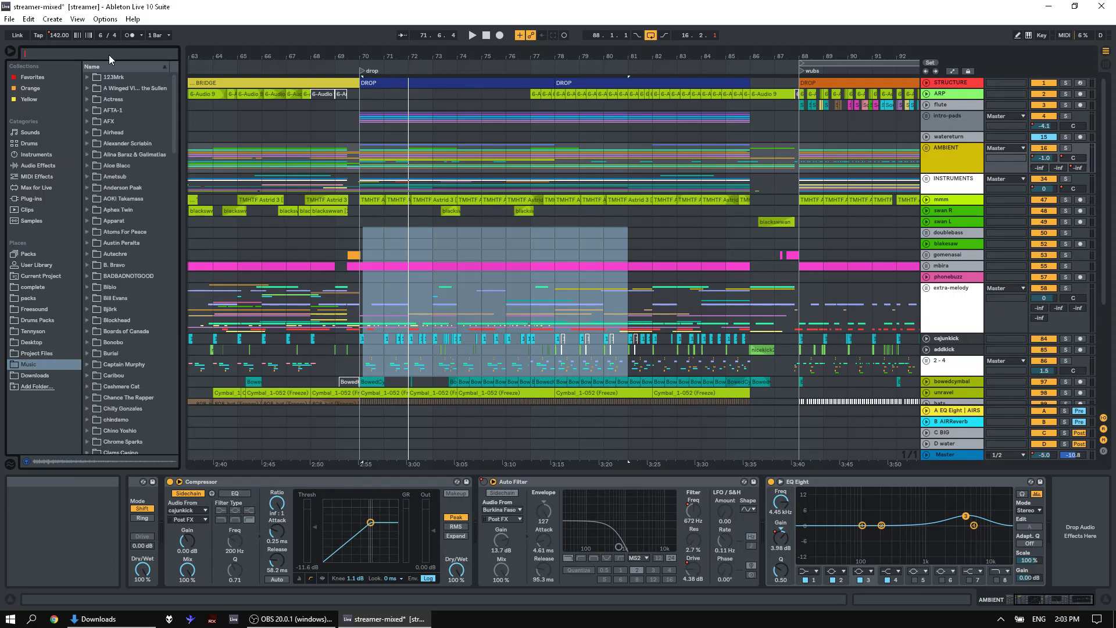
{"action": "type", "text": "xyz"}
{"action": "left_click", "coordinate": [90, 78]}
{"action": "left_click", "coordinate": [93, 90]}
{"action": "left_click_drag", "start_coordinate": [110, 100], "coordinate": [485, 279]}
{"action": "left_click_drag", "start_coordinate": [363, 183], "coordinate": [360, 186]}
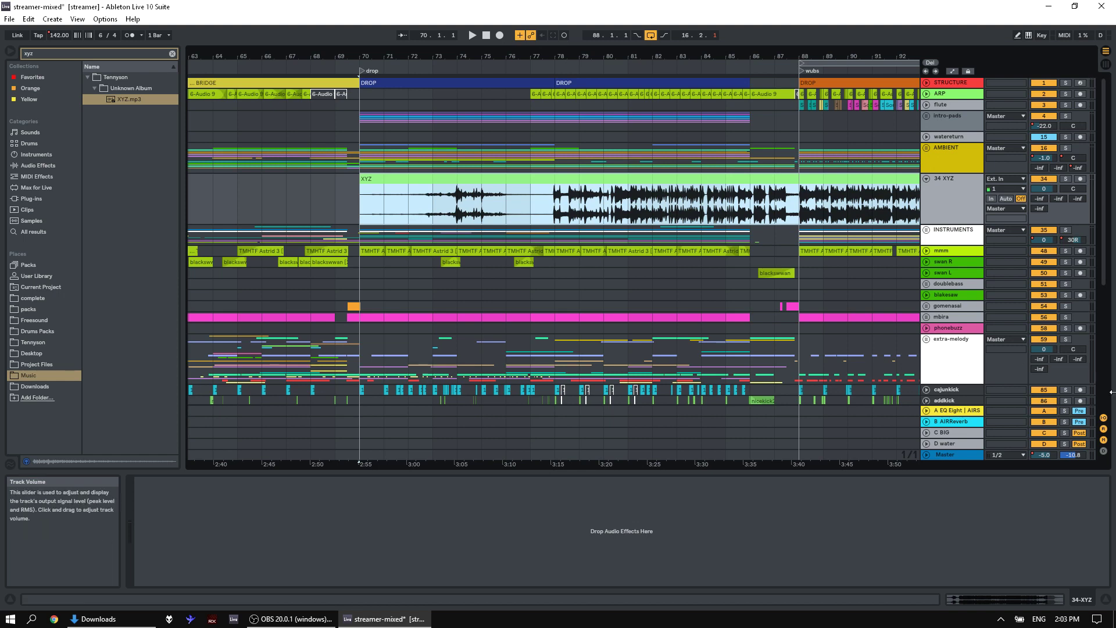
- Play the XYZ clip from bar 80 and solo its track
{"action": "left_click", "coordinate": [603, 190]}
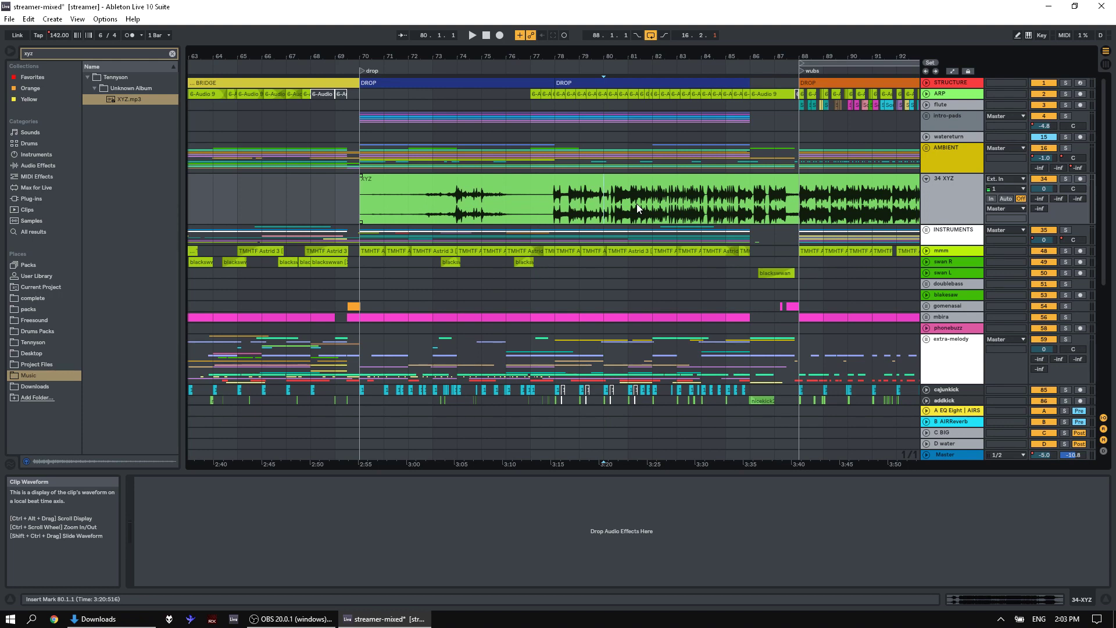
{"action": "key", "text": "space"}
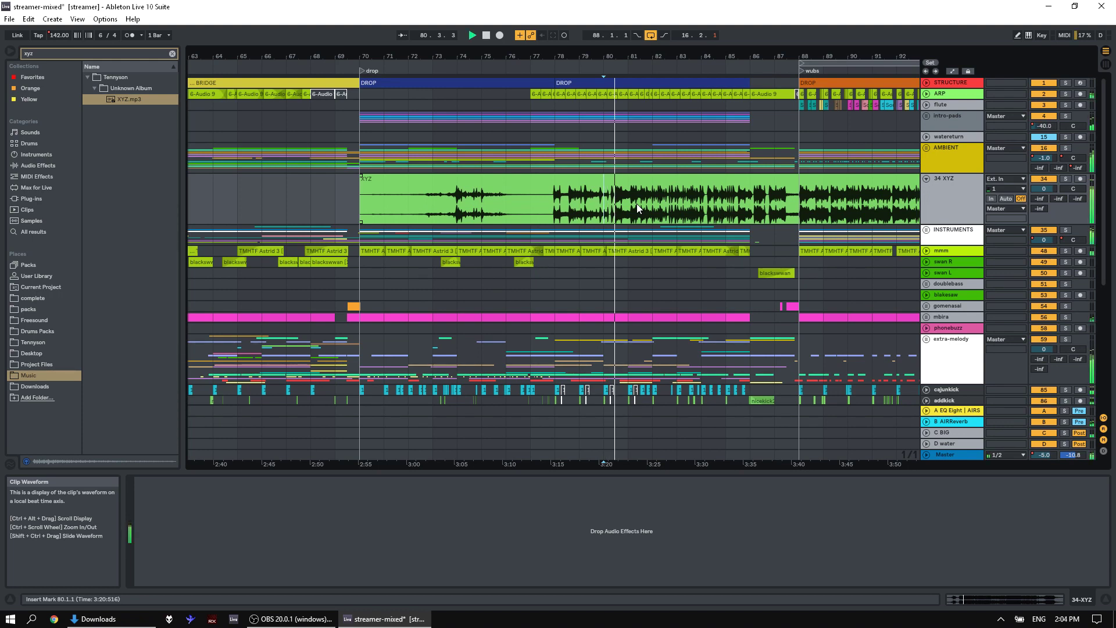
{"action": "left_click", "coordinate": [1065, 178]}
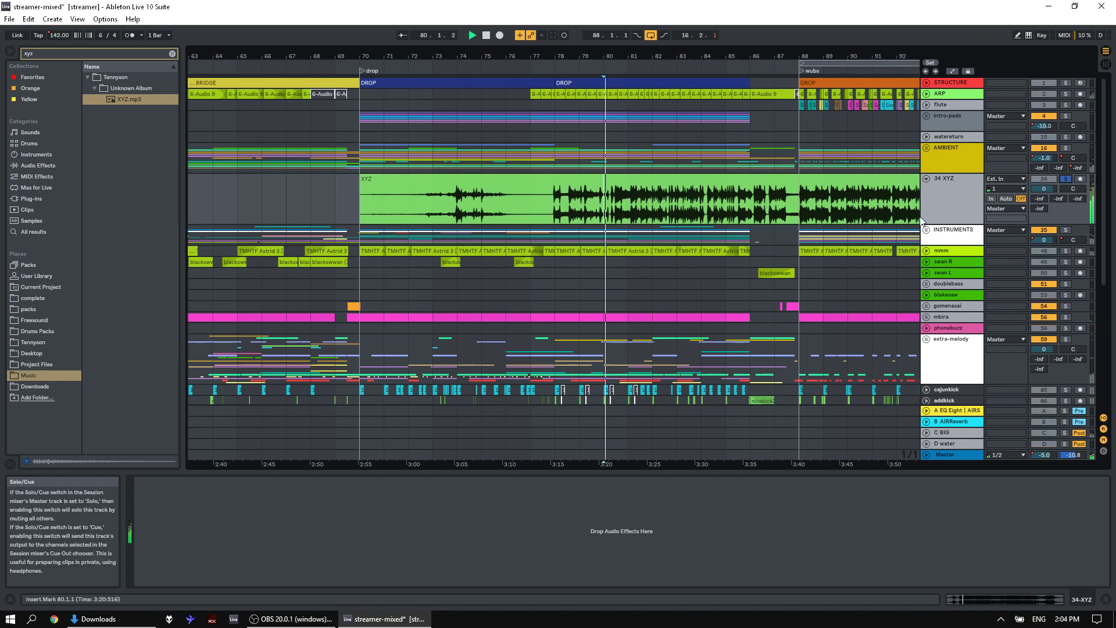
- Audition the soloed XYZ clip from bar 89 and from further points up to about bar 112
{"action": "left_click", "coordinate": [821, 203]}
{"action": "scroll", "coordinate": [755, 209], "scroll_direction": "right", "scroll_amount": 5}
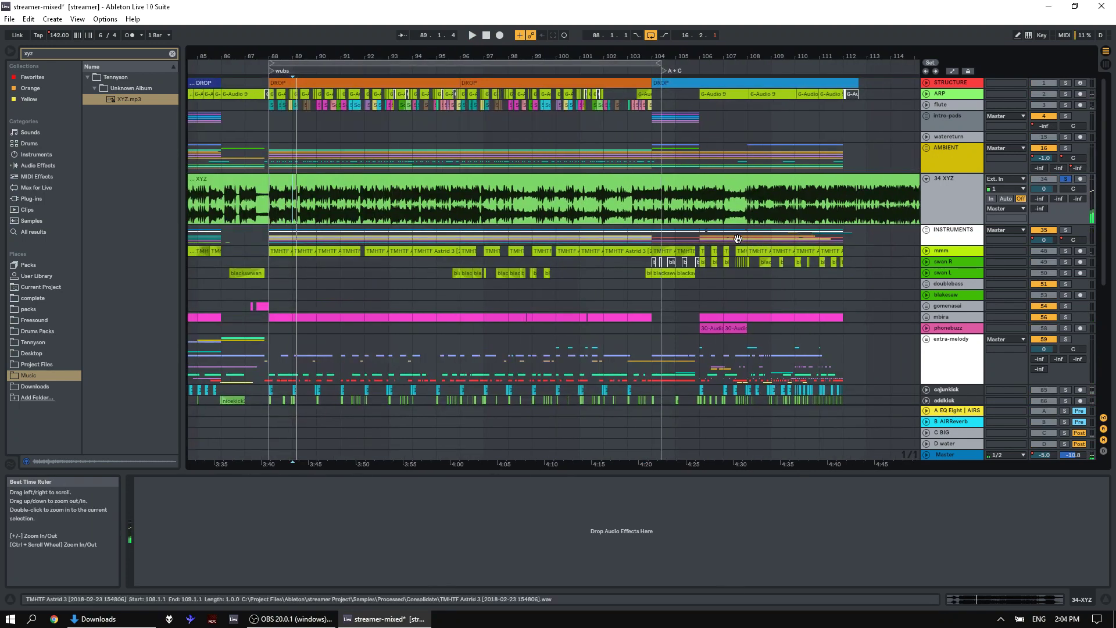
{"action": "left_click", "coordinate": [664, 209]}
{"action": "key", "text": "space"}
{"action": "left_click", "coordinate": [748, 211]}
{"action": "key", "text": "space"}
{"action": "key", "text": "space"}
{"action": "left_click", "coordinate": [851, 213]}
{"action": "key", "text": "space"}
- Play the XYZ clip from bar 121, beyond the end of the project's own material
{"action": "key", "text": "space"}
{"action": "left_click_drag", "start_coordinate": [899, 57], "coordinate": [646, 57]}
{"action": "scroll", "coordinate": [588, 204], "scroll_direction": "right", "scroll_amount": 3}
{"action": "left_click", "coordinate": [571, 207]}
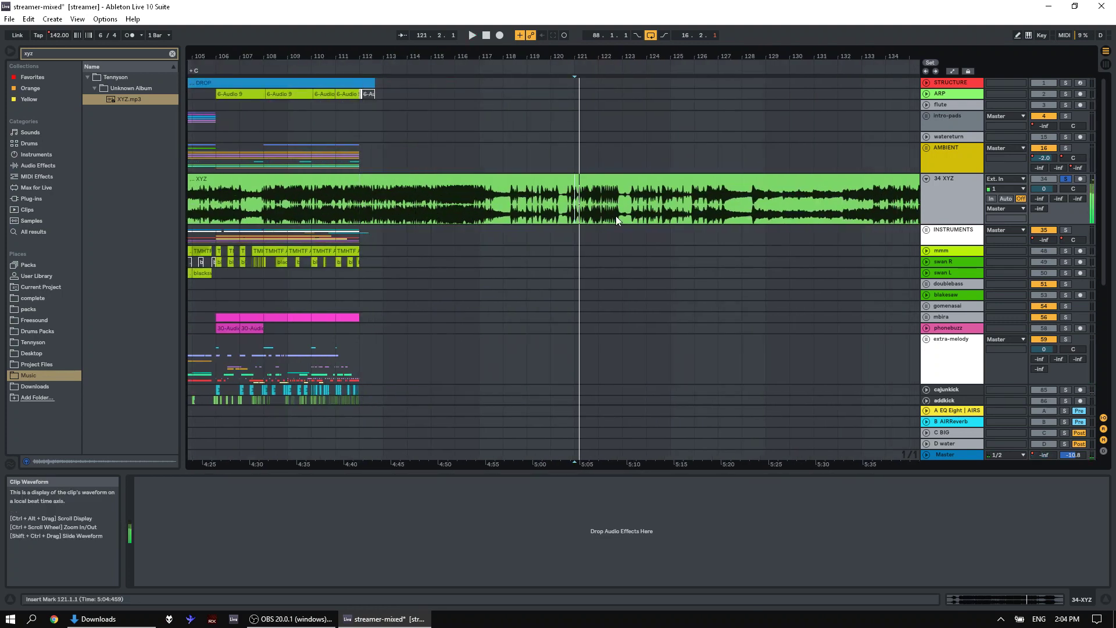
{"action": "left_click", "coordinate": [574, 211]}
{"action": "key", "text": "space"}
- Save the XYZ clip from the arrangement into the browser's Music folder as a Live clip
{"action": "left_click_drag", "start_coordinate": [757, 179], "coordinate": [154, 176]}
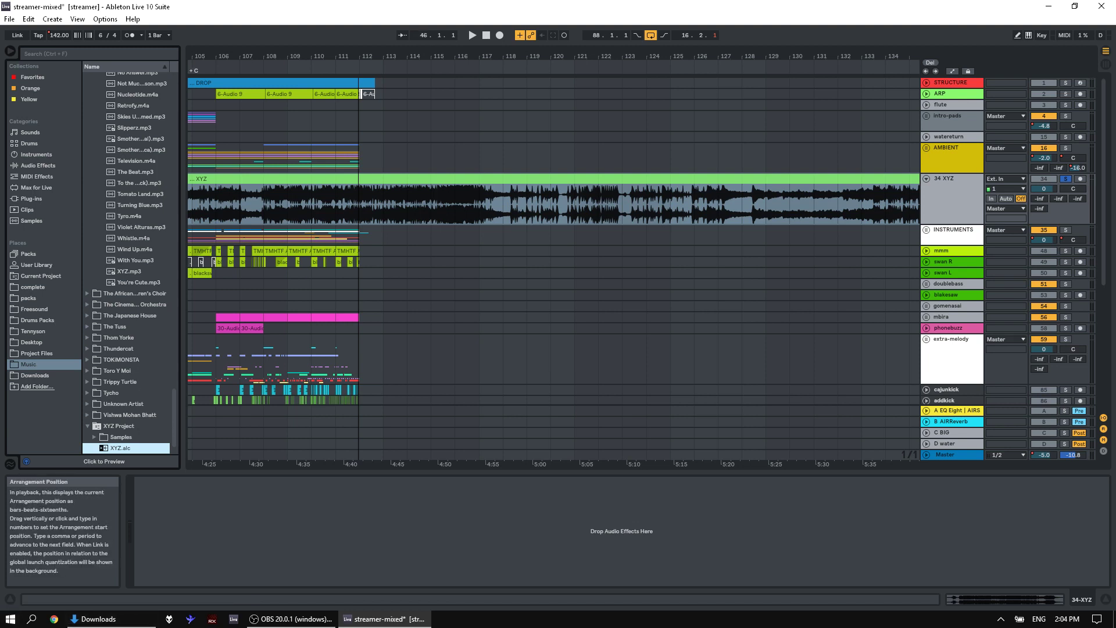
{"action": "left_click", "coordinate": [523, 178]}
{"action": "key", "text": "space"}
- Set the insert marker to bar 129, test playback and reselect the whole XYZ clip
{"action": "left_click", "coordinate": [762, 179]}
{"action": "left_click", "coordinate": [767, 93]}
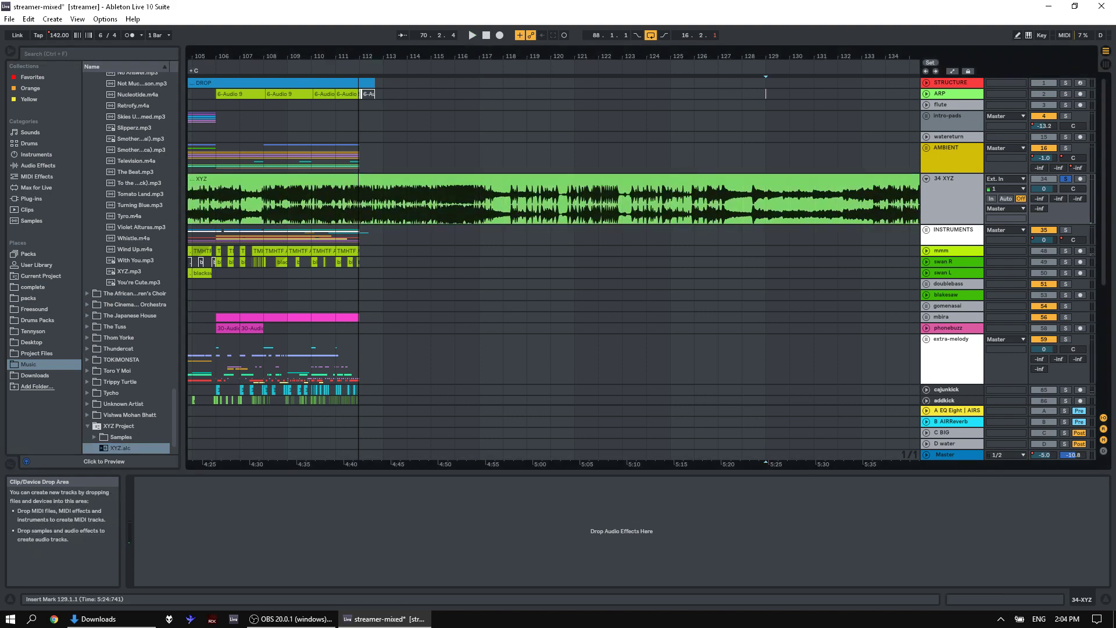
{"action": "key", "text": "space"}
- Audition the soloed XYZ clip again starting around bar 121
{"action": "key", "text": "space"}
{"action": "left_click", "coordinate": [789, 93]}
{"action": "left_click", "coordinate": [692, 179]}
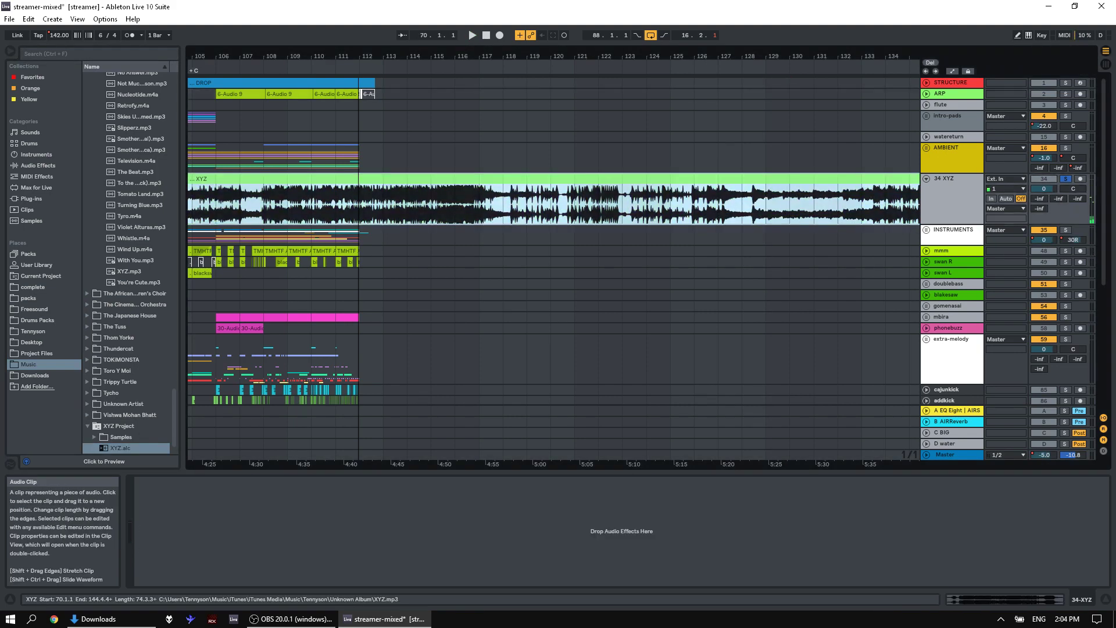
{"action": "left_click", "coordinate": [575, 251]}
{"action": "key", "text": "space"}
{"action": "left_click", "coordinate": [576, 203]}
{"action": "left_click", "coordinate": [576, 179]}
{"action": "key", "text": "space"}
{"action": "key", "text": "space"}
- Show the device chains of the INSTRUMENTS group and the cajunkick track
{"action": "left_click", "coordinate": [719, 234]}
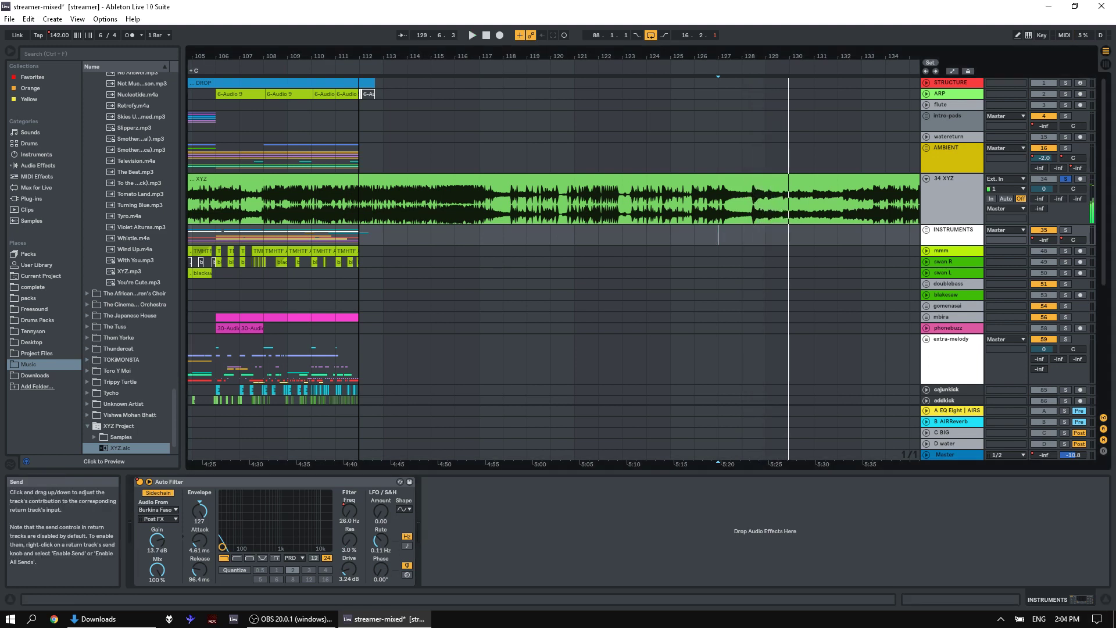
{"action": "left_click", "coordinate": [951, 389]}
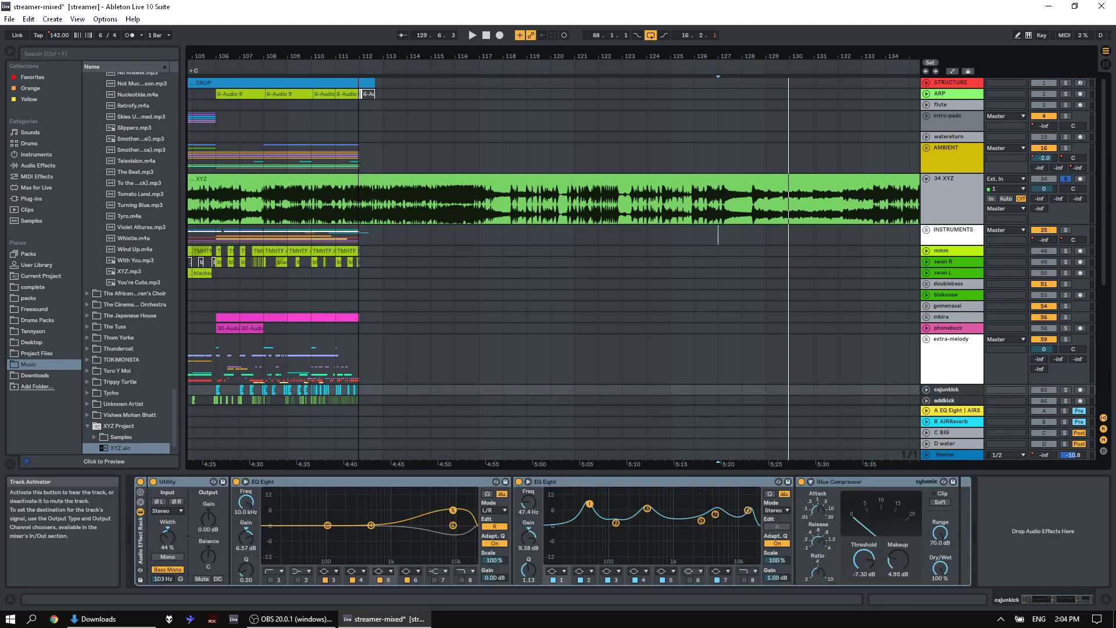
{"action": "left_click", "coordinate": [1043, 531]}
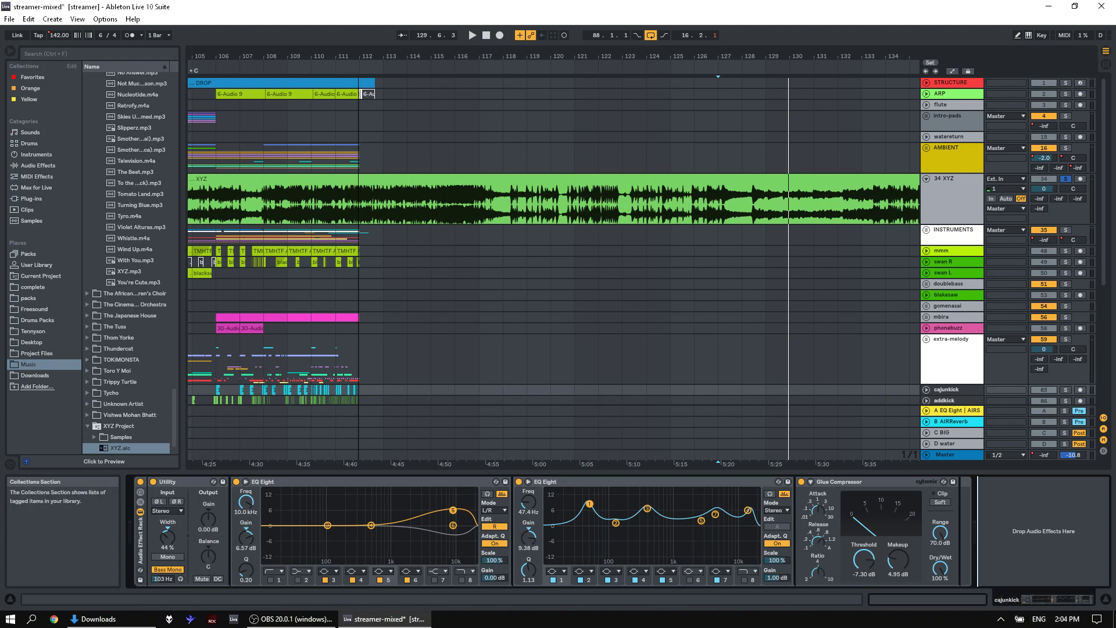
- Play the XYZ clip from bar 70, and close the streamer-mixed set, answering its save-changes dialog
{"action": "left_click", "coordinate": [407, 179]}
{"action": "key", "text": "space"}
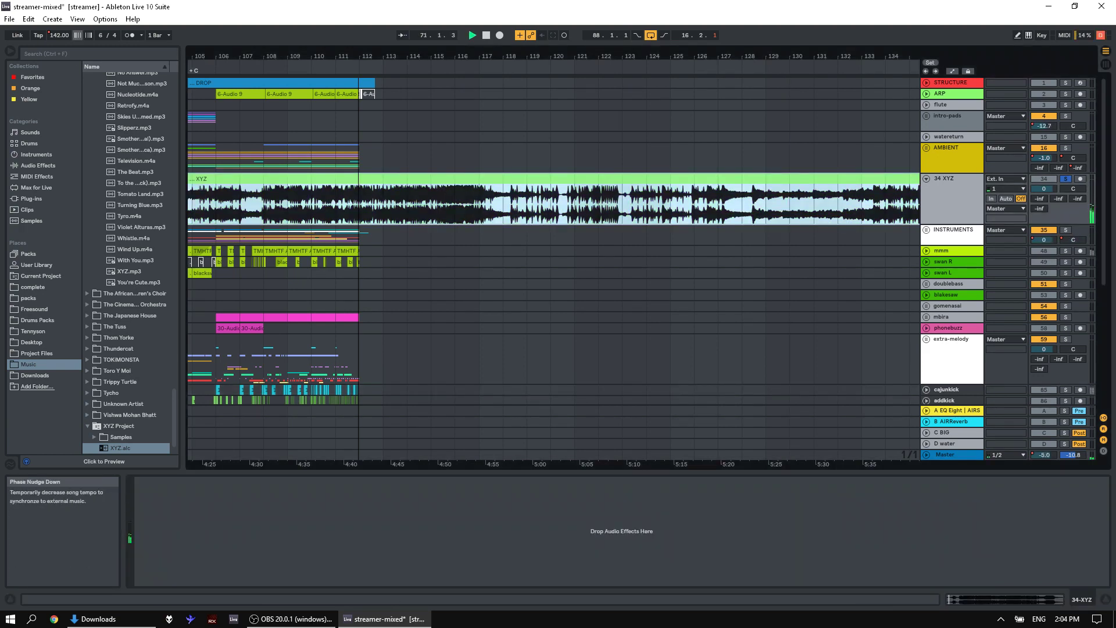
{"action": "left_click", "coordinate": [1101, 7]}
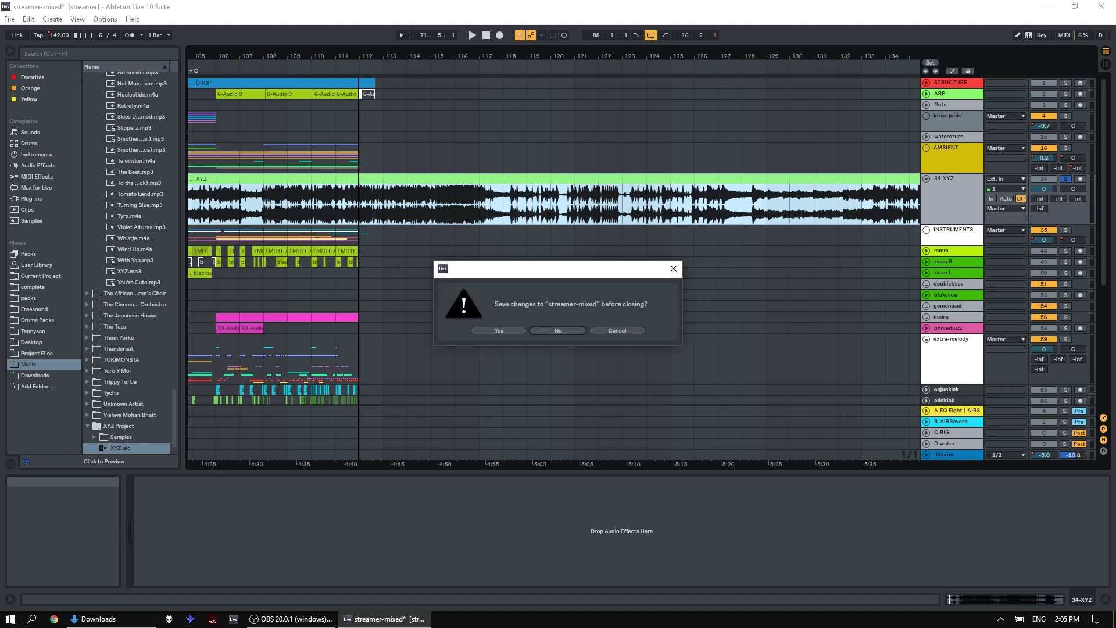
{"action": "key", "text": "Return"}
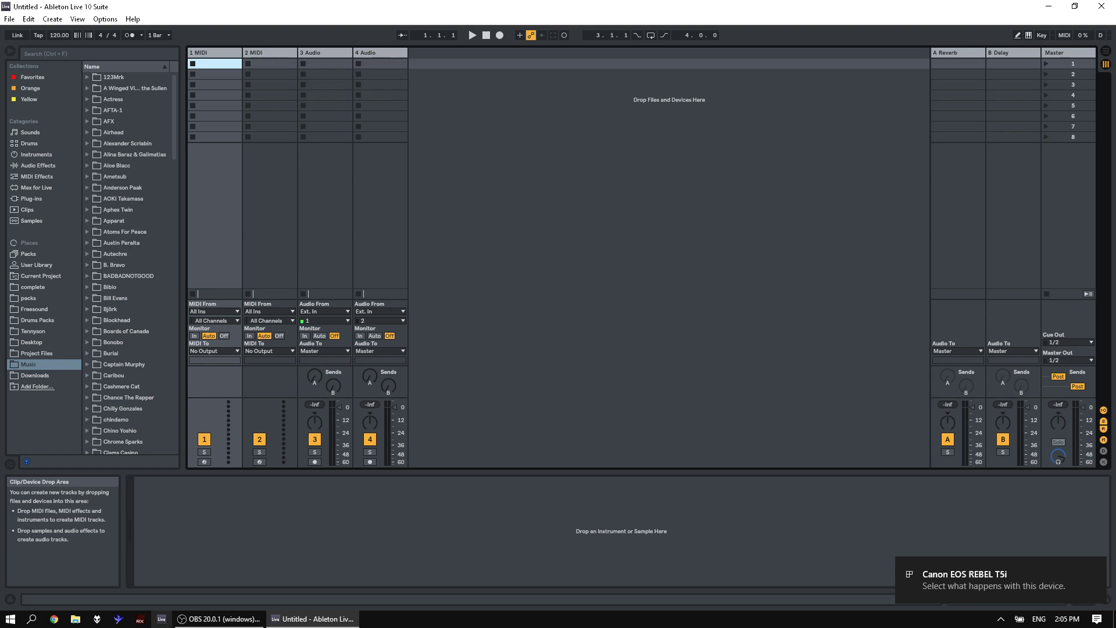
{"action": "left_click", "coordinate": [10, 619]}
{"action": "type", "text": "obs"}
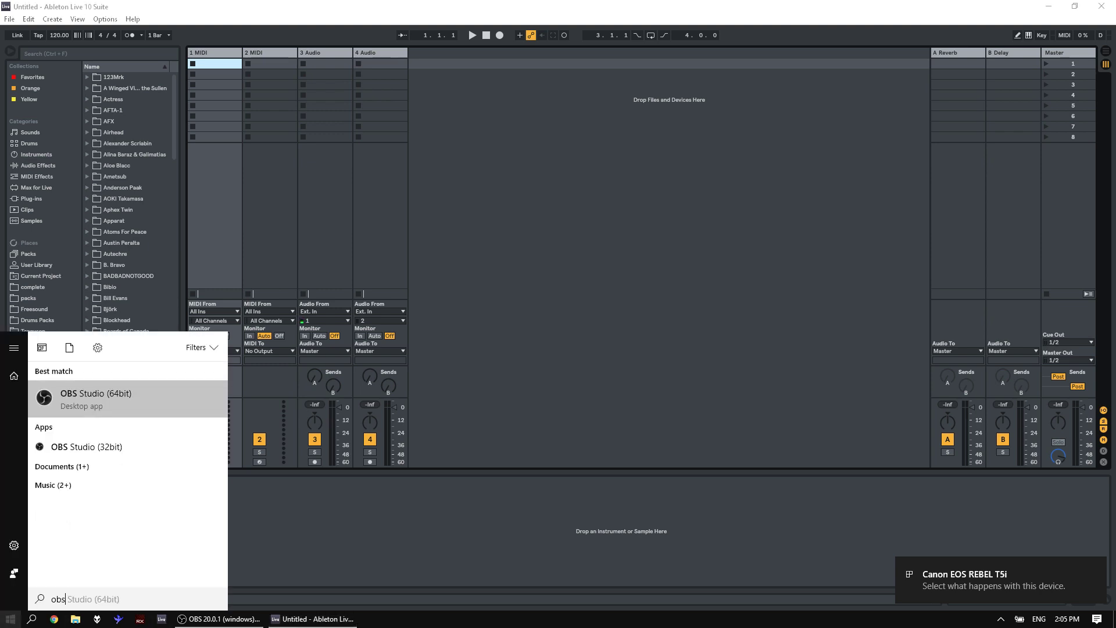
{"action": "key", "text": "Down"}
{"action": "key", "text": "Up"}
{"action": "key", "text": "Up"}
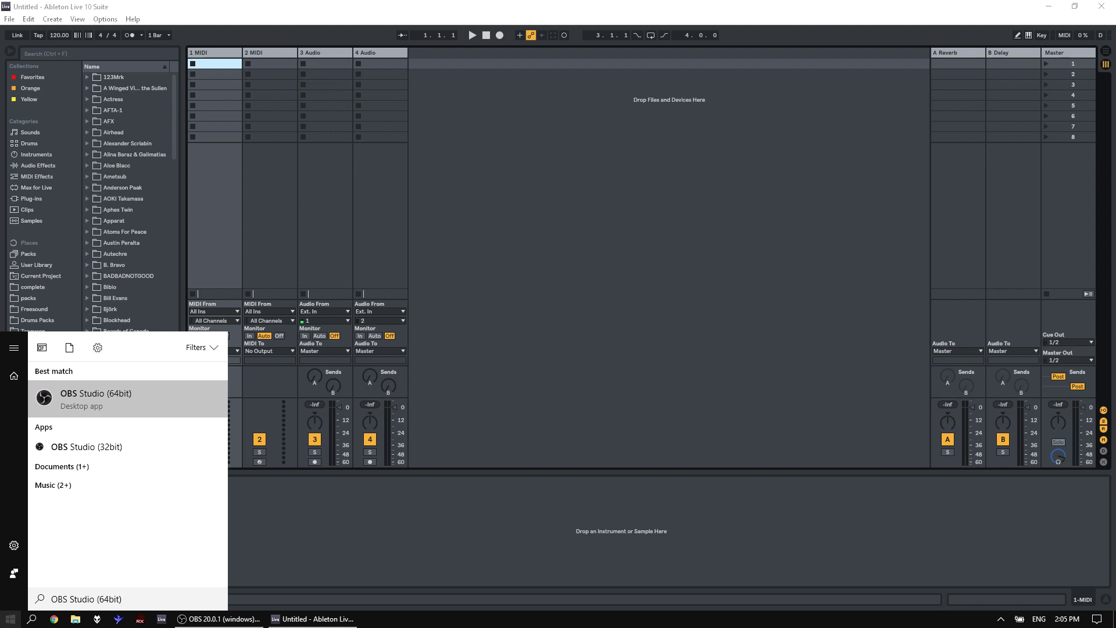
{"action": "key", "text": "Down"}
{"action": "key", "text": "Down"}
{"action": "key", "text": "Tab"}
- Search Windows for eos, launch EOS Utility 2 and clear the Ableton Live window off the desktop
{"action": "left_click", "coordinate": [101, 599]}
{"action": "type", "text": "eos"}
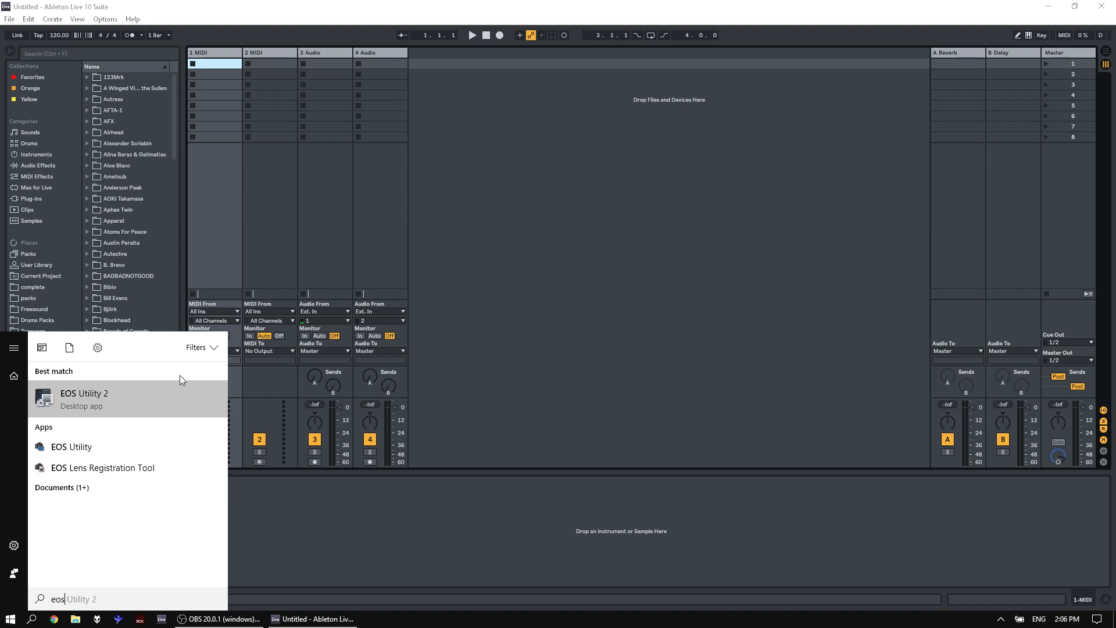
{"action": "left_click", "coordinate": [162, 398]}
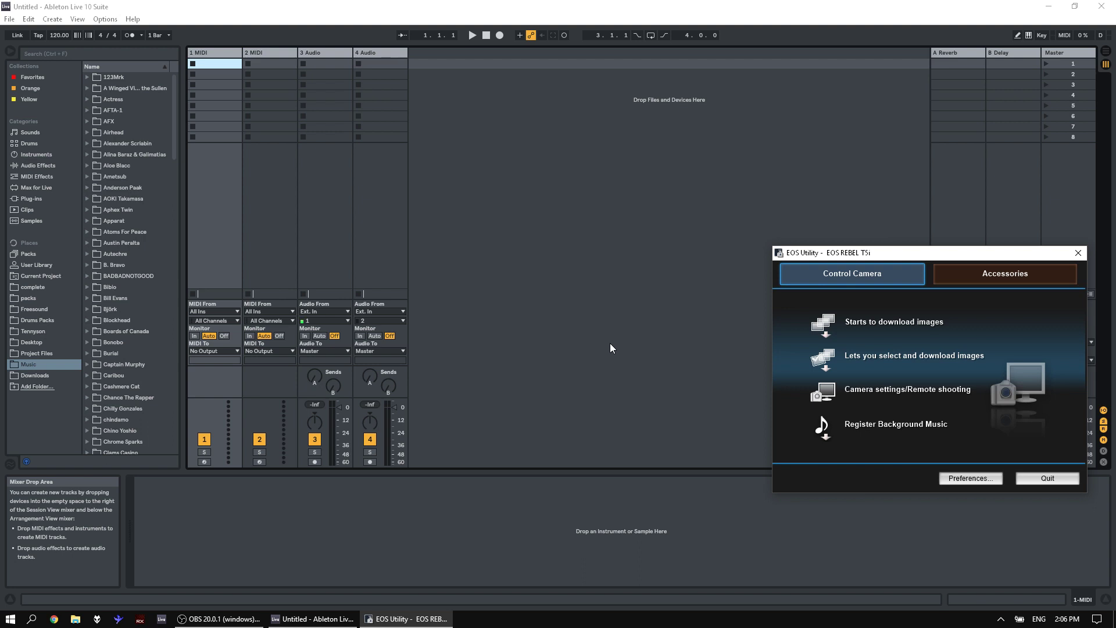
{"action": "left_click", "coordinate": [609, 347]}
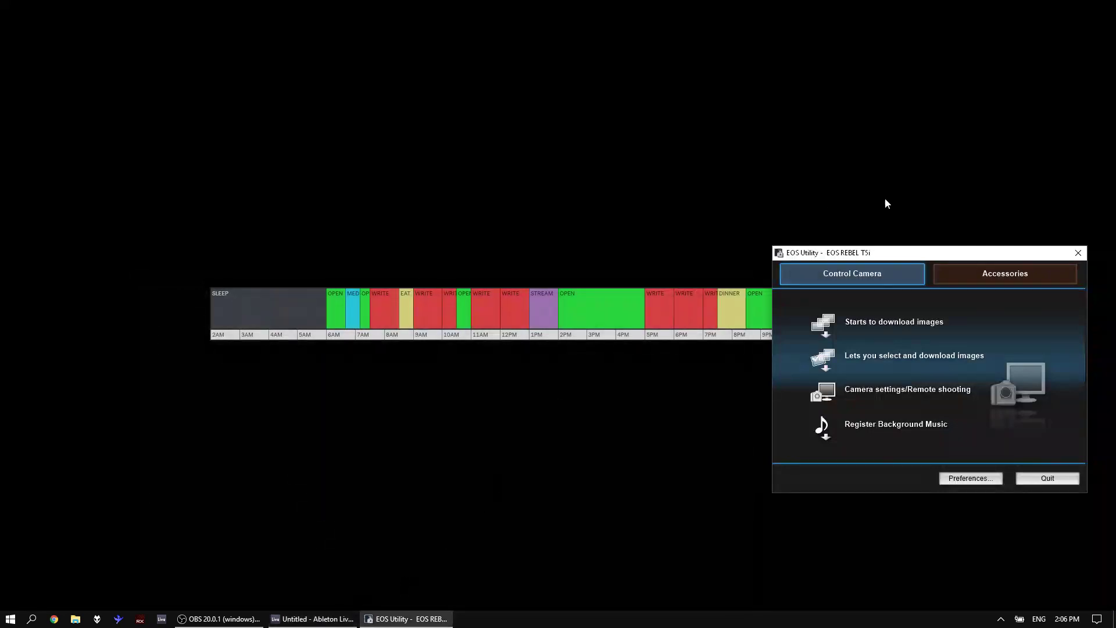
- Open the camera's remote shooting controls from EOS Utility, turn on movie mode and place the Remote Live View window beside them
{"action": "left_click_drag", "start_coordinate": [898, 252], "coordinate": [579, 365]}
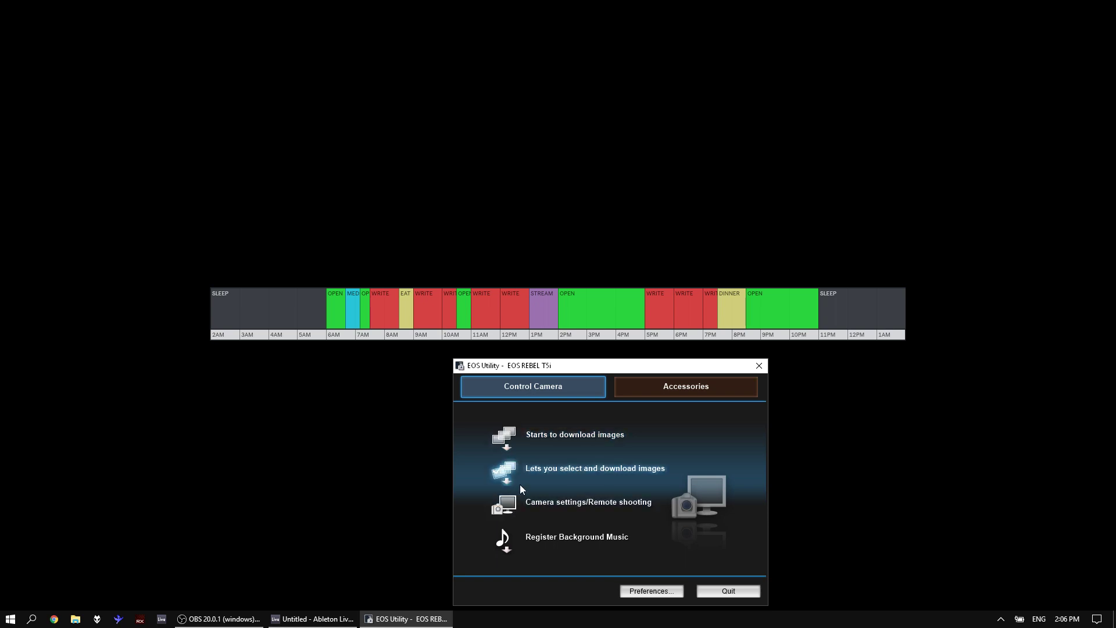
{"action": "left_click", "coordinate": [514, 504]}
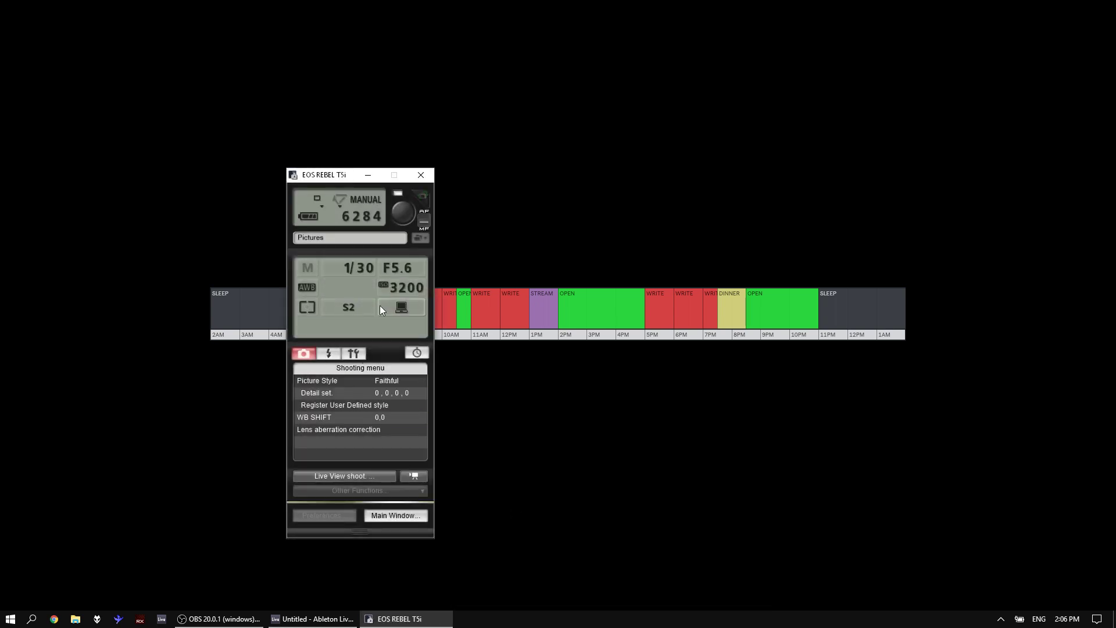
{"action": "left_click", "coordinate": [414, 477]}
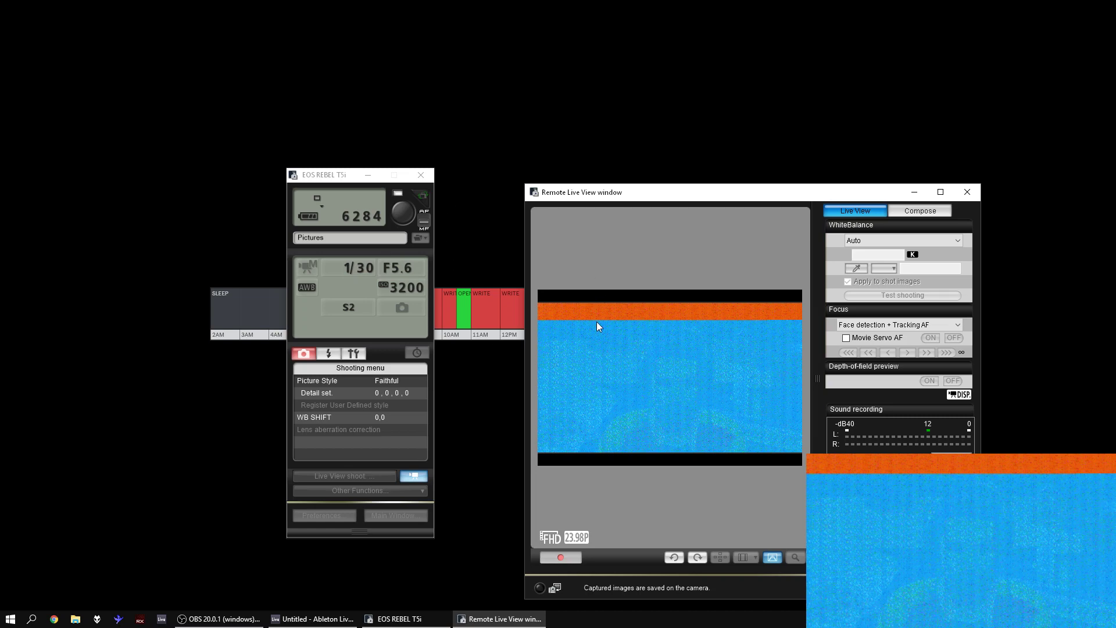
{"action": "left_click_drag", "start_coordinate": [697, 193], "coordinate": [622, 173]}
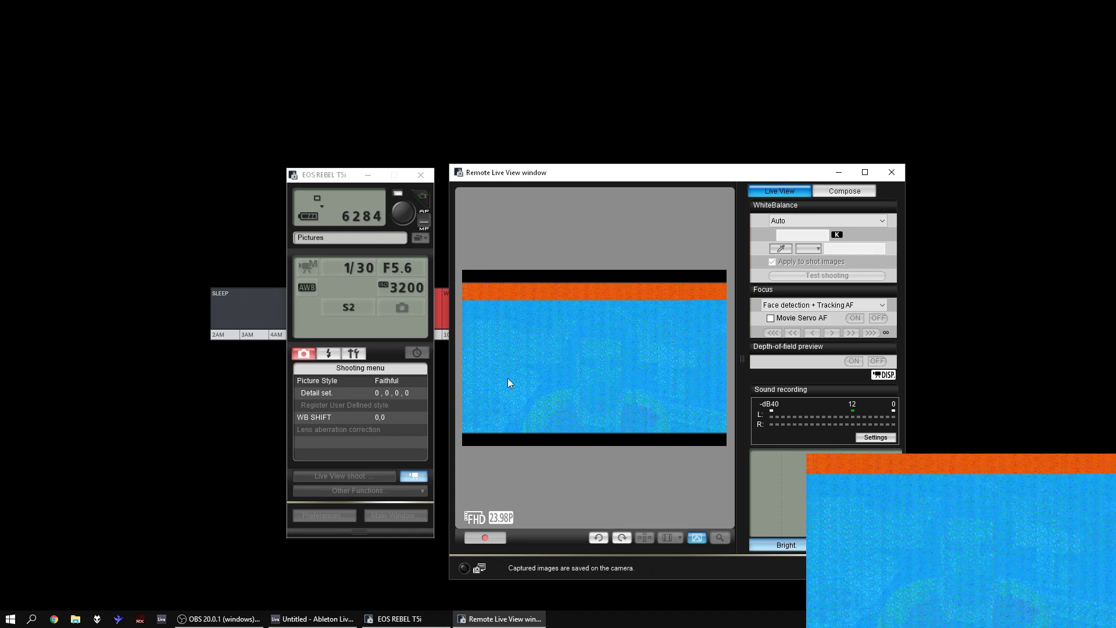
- Restart the camera's movie-mode live view and open its ISO speed setting
{"action": "left_click", "coordinate": [418, 475]}
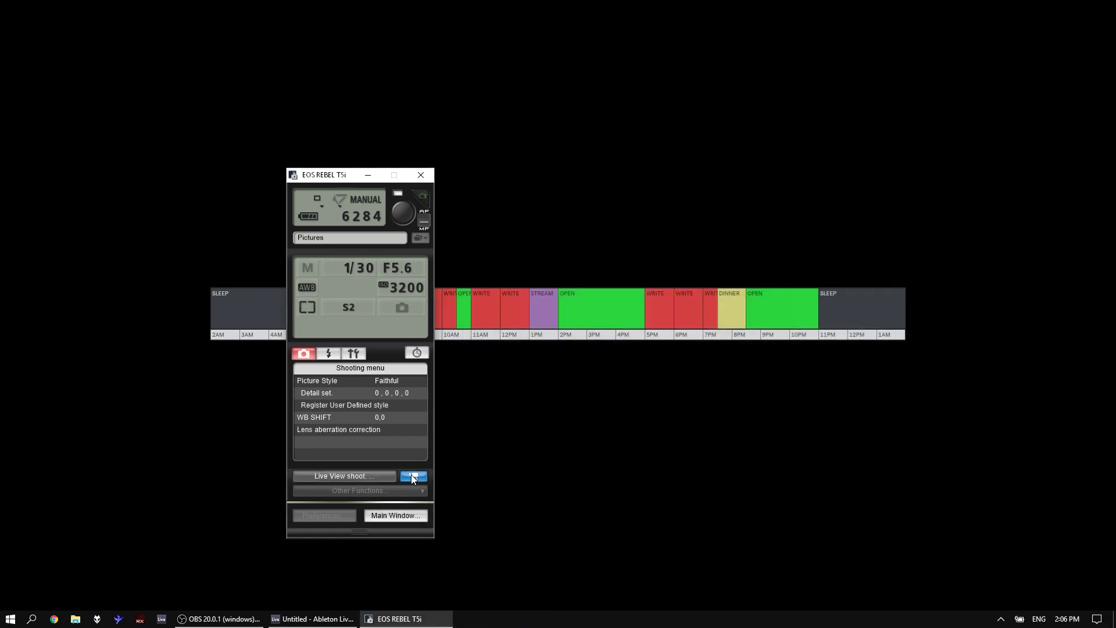
{"action": "left_click", "coordinate": [412, 475]}
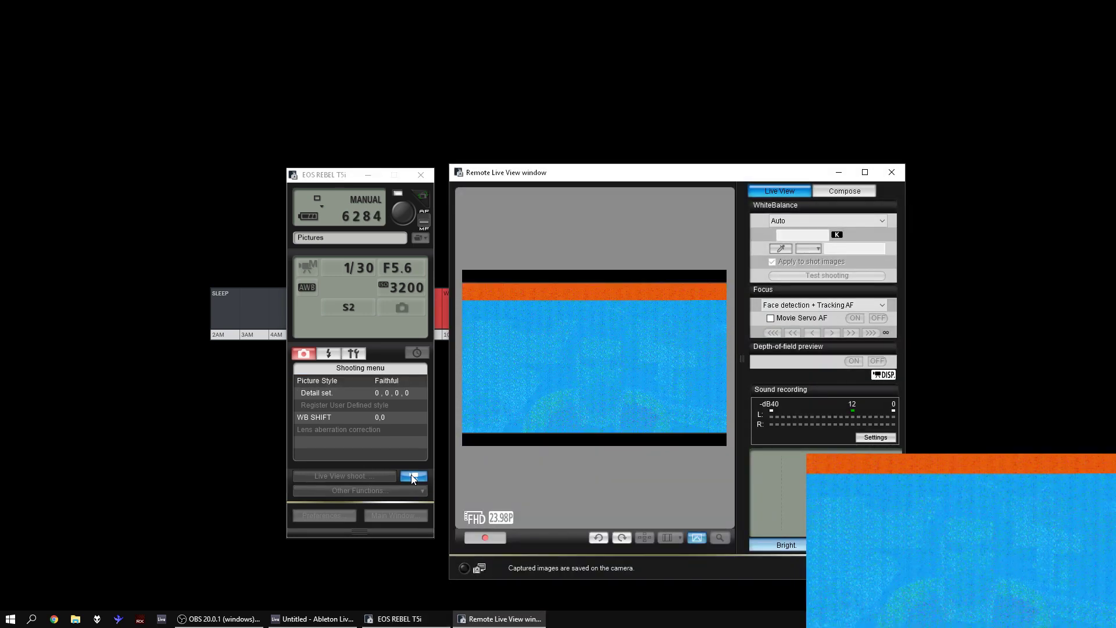
{"action": "left_click", "coordinate": [397, 284]}
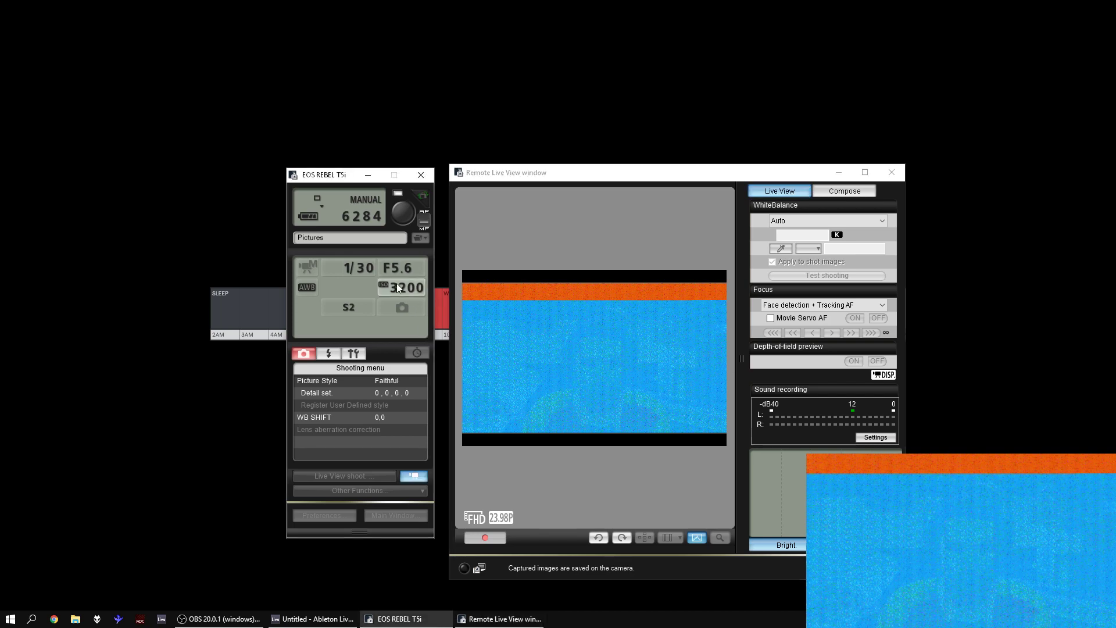
{"action": "left_click", "coordinate": [404, 287]}
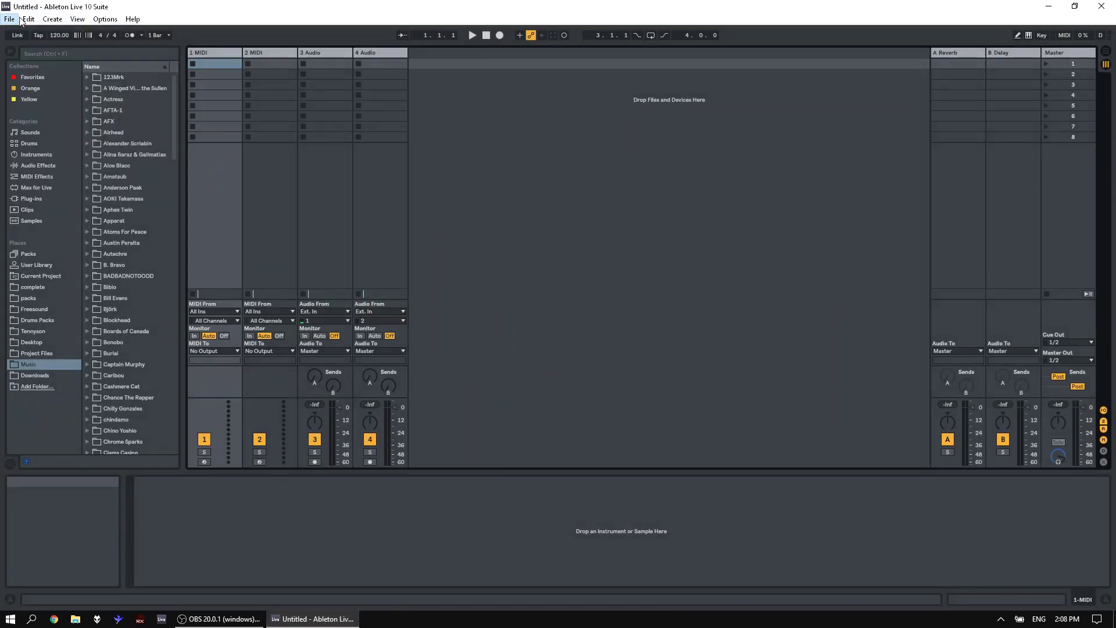
- Reopen the recent set streamer-mixed.als in Ableton Live
{"action": "left_click", "coordinate": [9, 19]}
{"action": "mouse_move", "coordinate": [69, 58]}
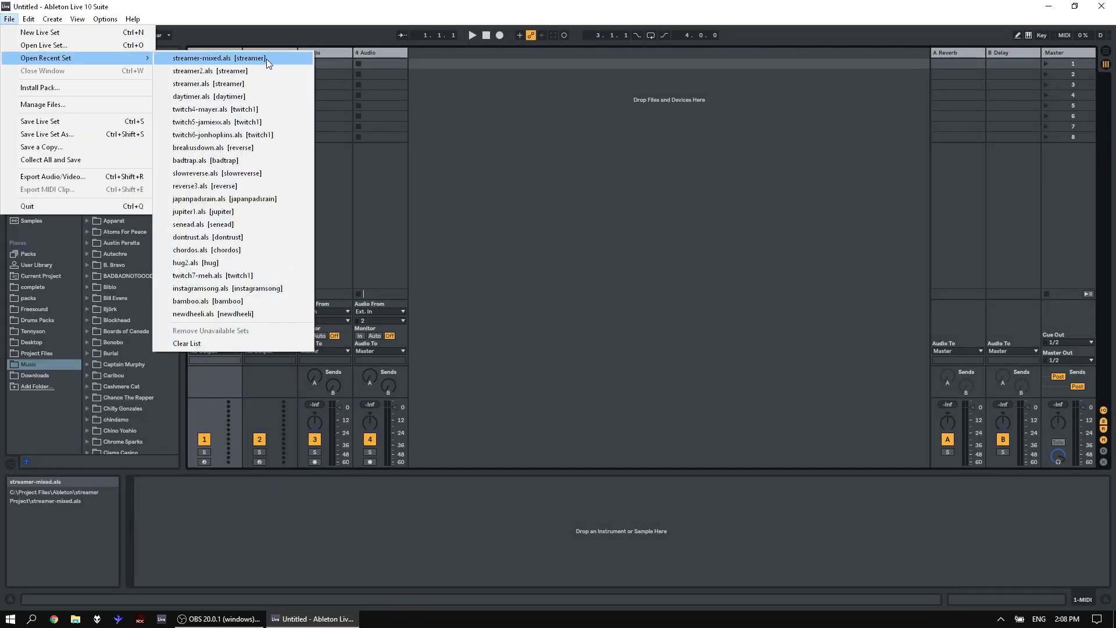
{"action": "left_click", "coordinate": [236, 58]}
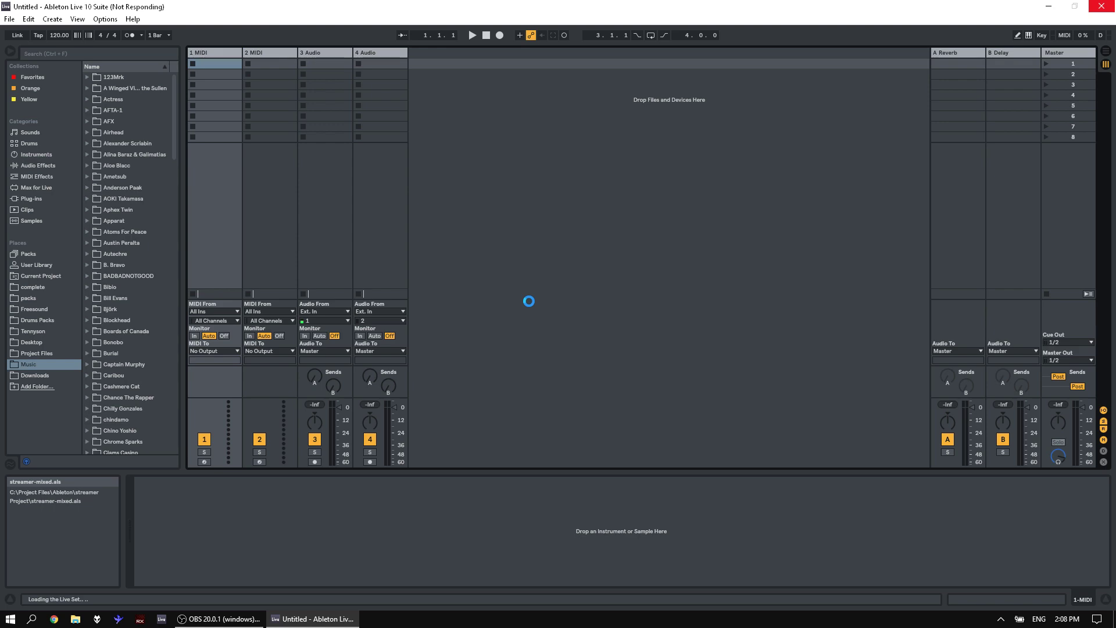
- Switch to OBS, add a new Video Capture Device source to the Main scene and check its available devices
{"action": "left_click", "coordinate": [220, 618]}
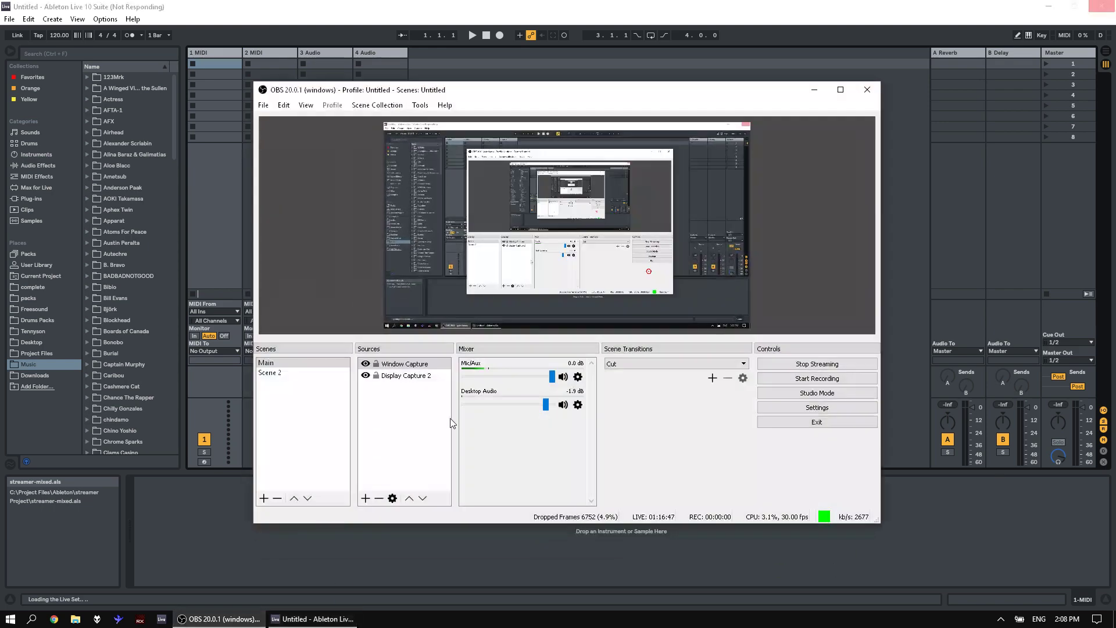
{"action": "right_click", "coordinate": [419, 412]}
{"action": "mouse_move", "coordinate": [494, 418]}
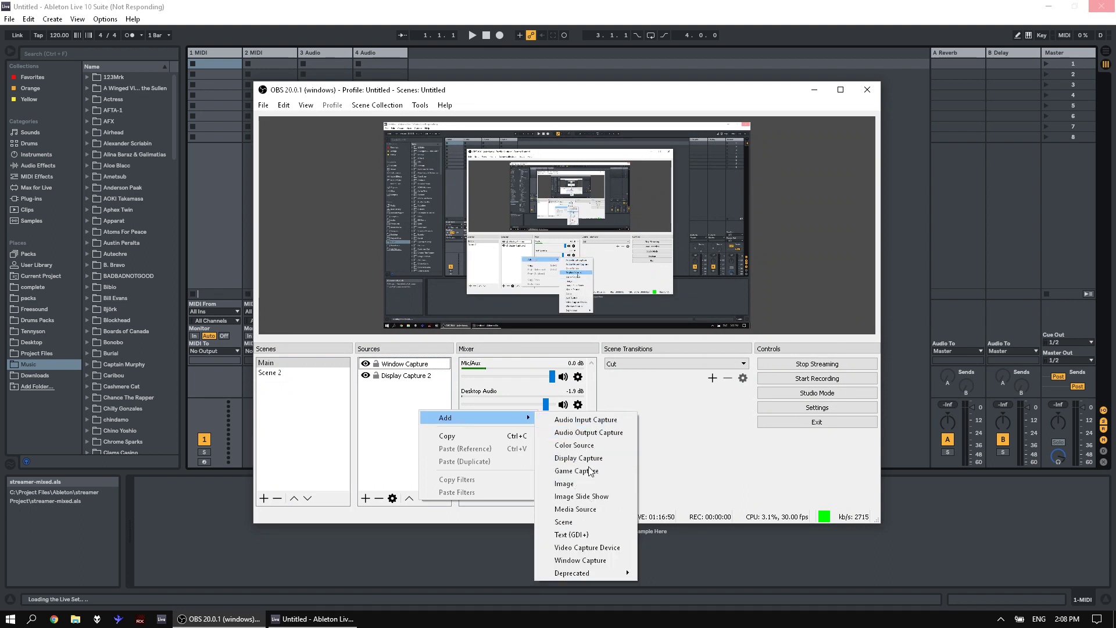
{"action": "left_click", "coordinate": [587, 547]}
{"action": "left_click", "coordinate": [640, 389]}
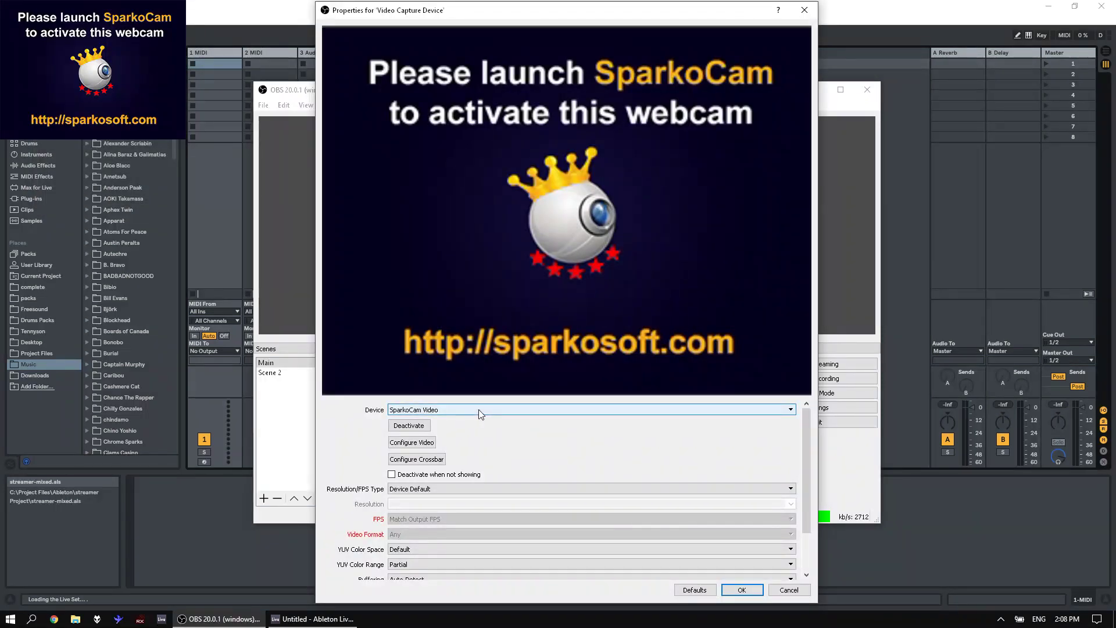
{"action": "left_click", "coordinate": [480, 413]}
{"action": "left_click", "coordinate": [468, 432]}
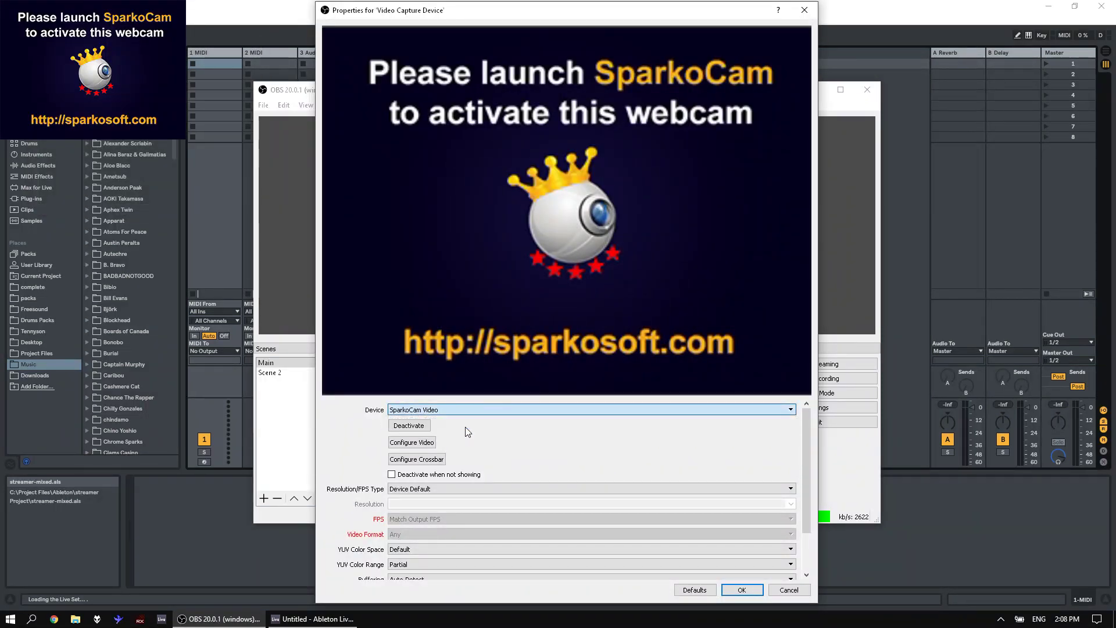